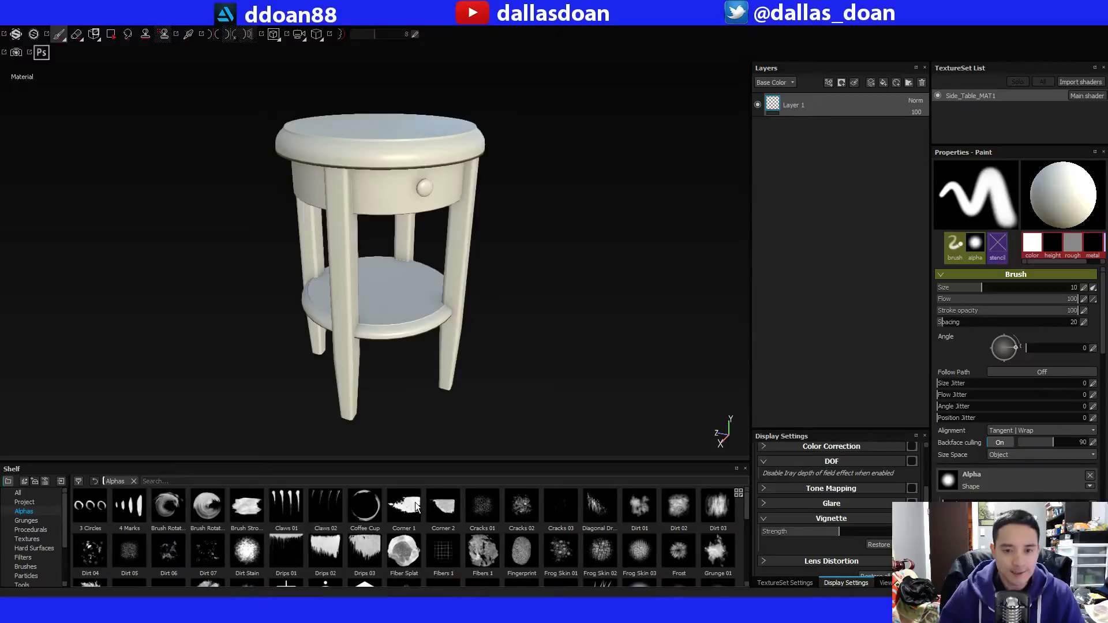
left_click_drag(475, 329, 475, 304, "alt")
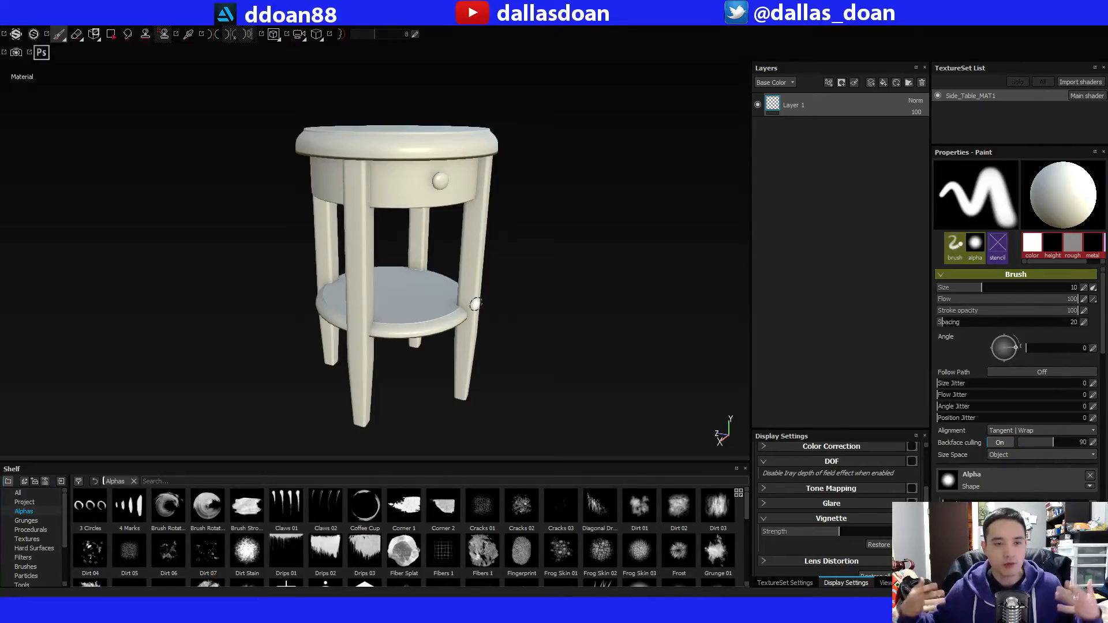
left_click_drag(475, 304, 448, 278, "alt")
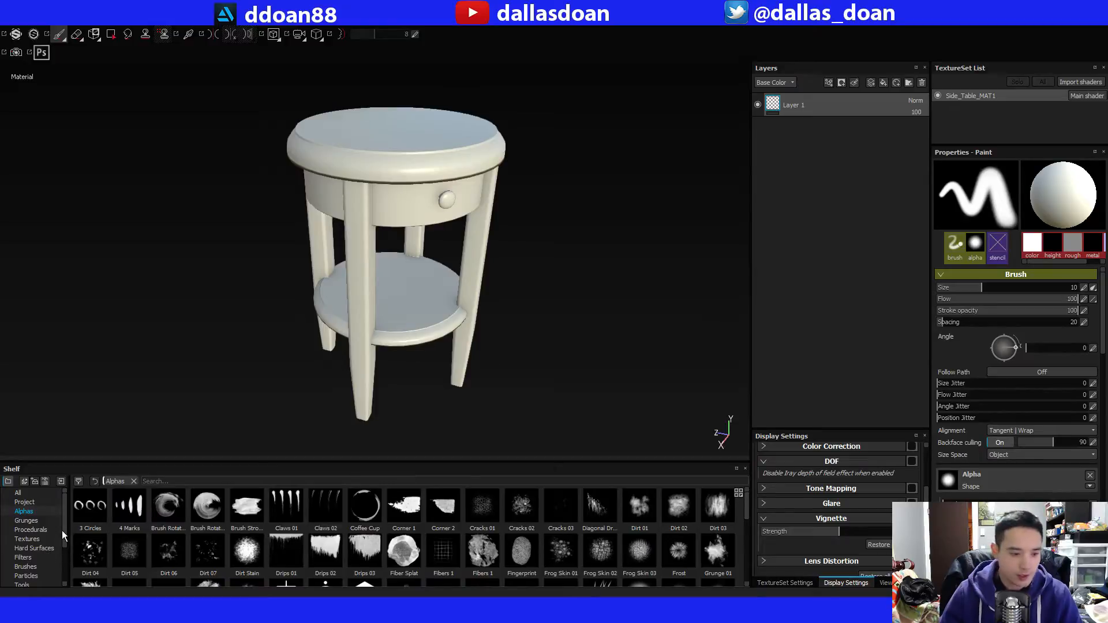
Browse the shelf's smart materials and regular materials for wood options, selecting Wood american cherry for a preview.
scroll(64, 535, "down", 2)
left_click(36, 548)
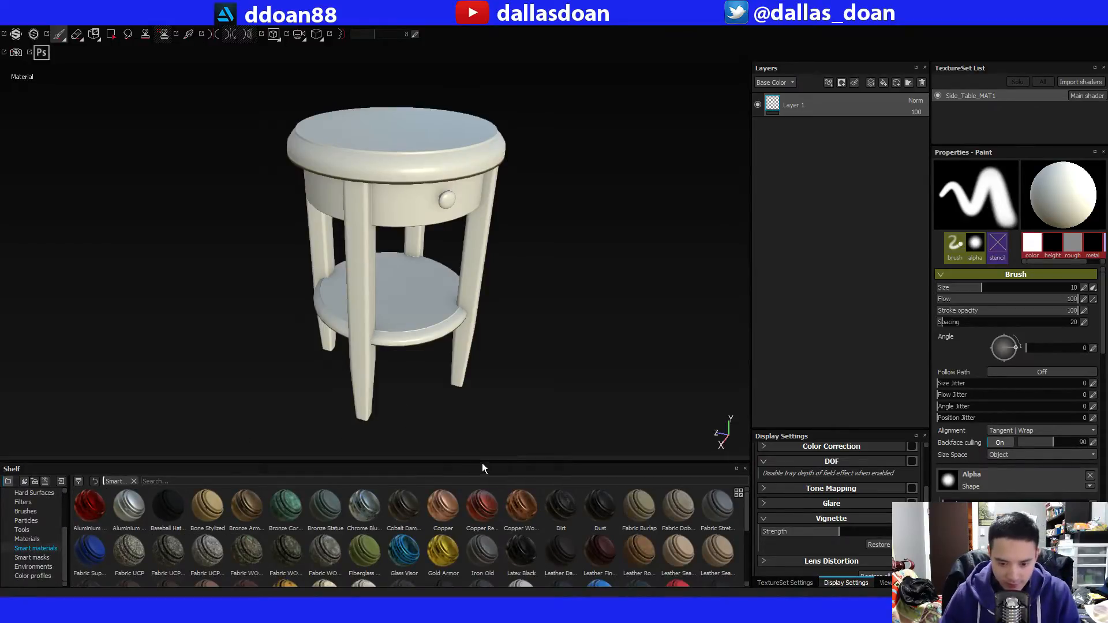
scroll(747, 524, "down", 3)
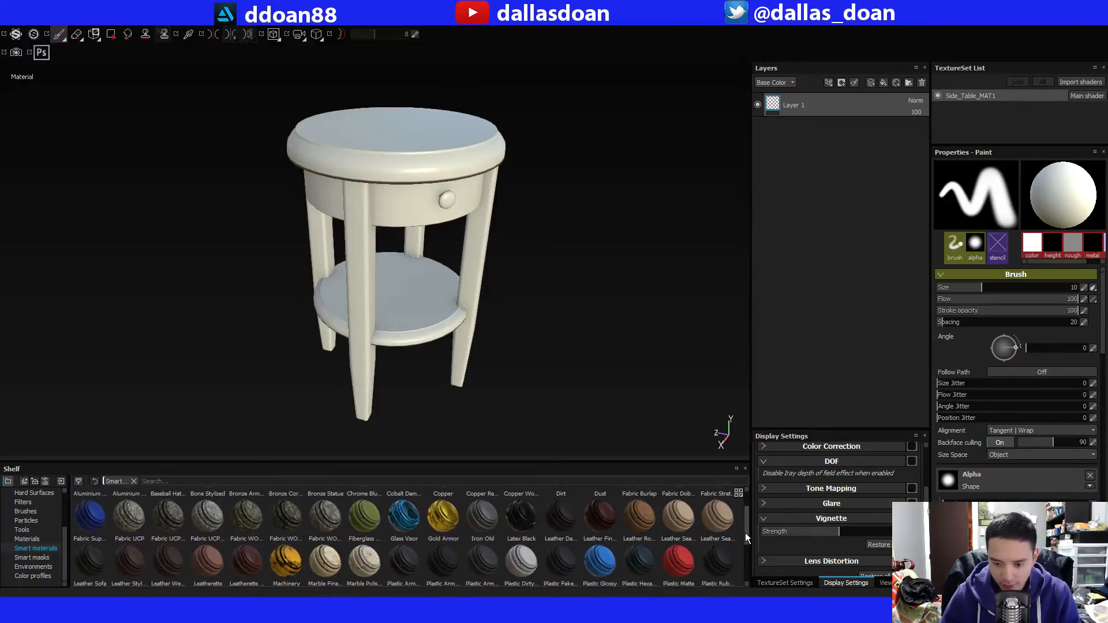
scroll(740, 555, "down", 3)
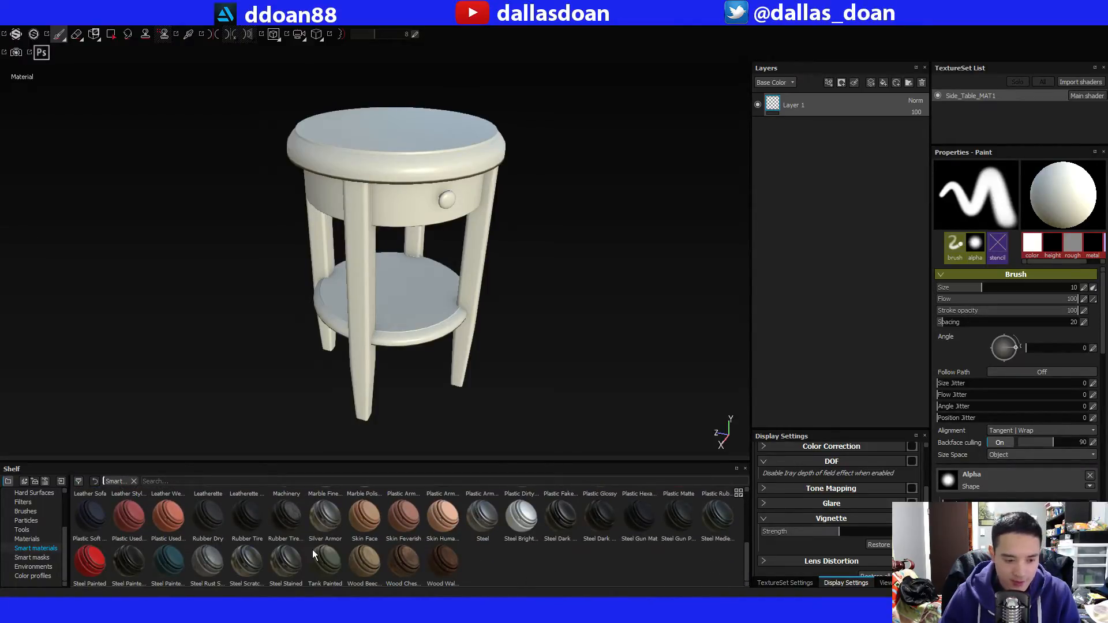
left_click(27, 539)
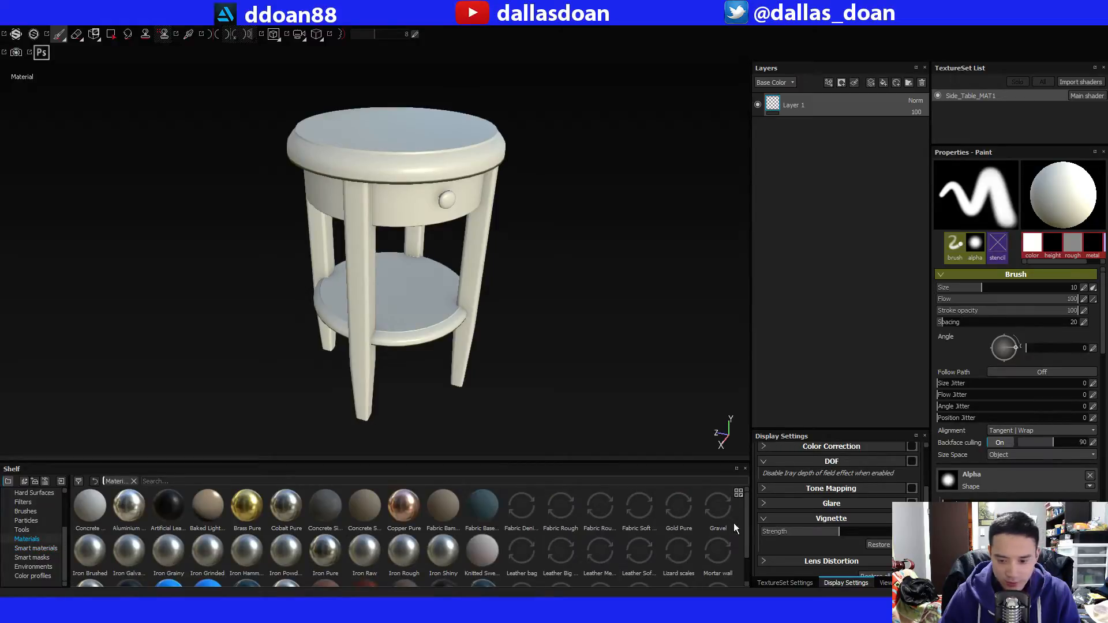
scroll(743, 537, "down", 2)
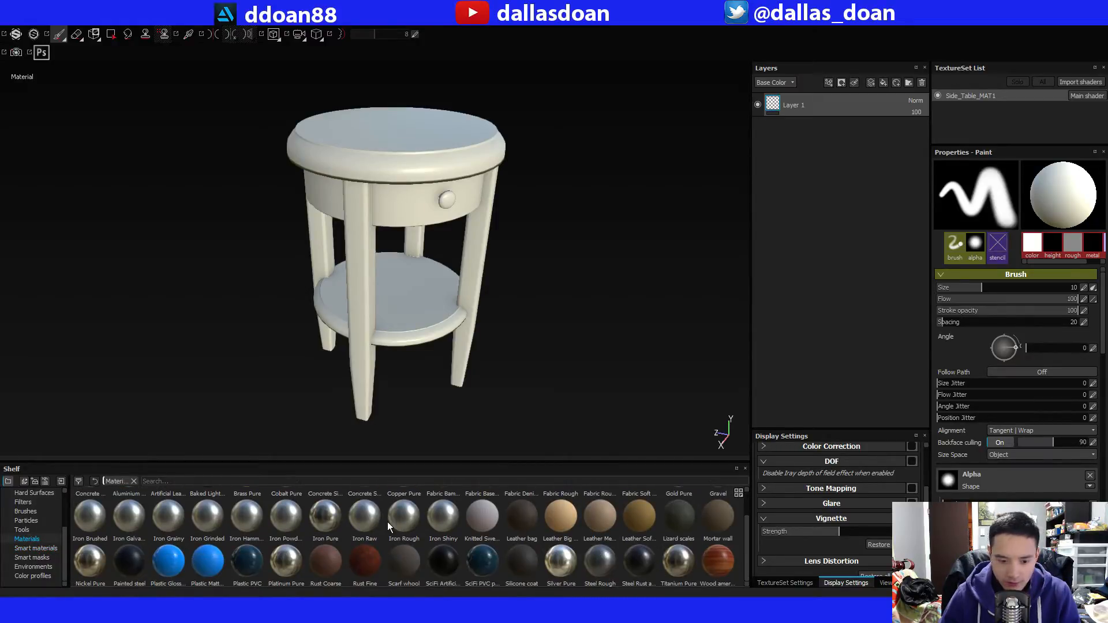
left_click(711, 563)
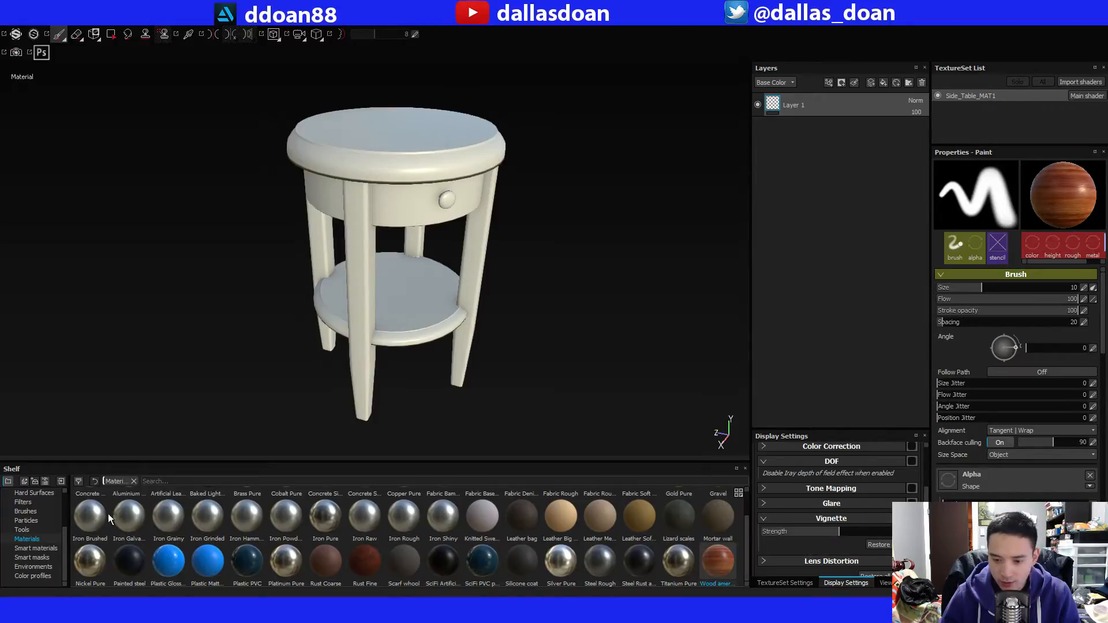
Add the Wood Walnut smart material to the side table's layer stack beneath Layer 1.
left_click(37, 548)
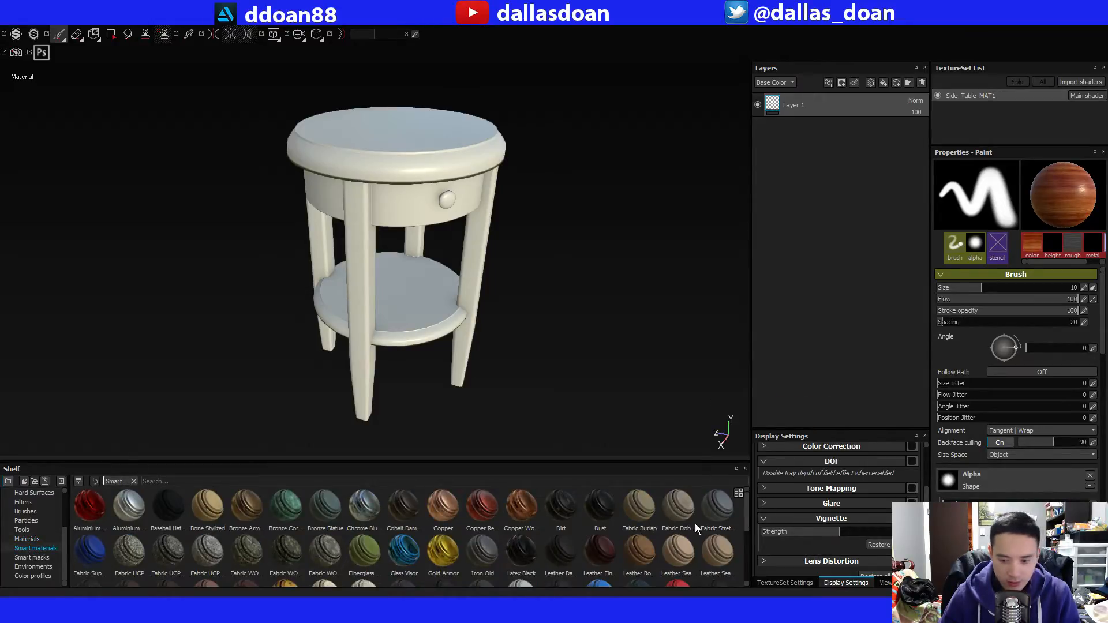
left_click_drag(744, 517, 744, 570)
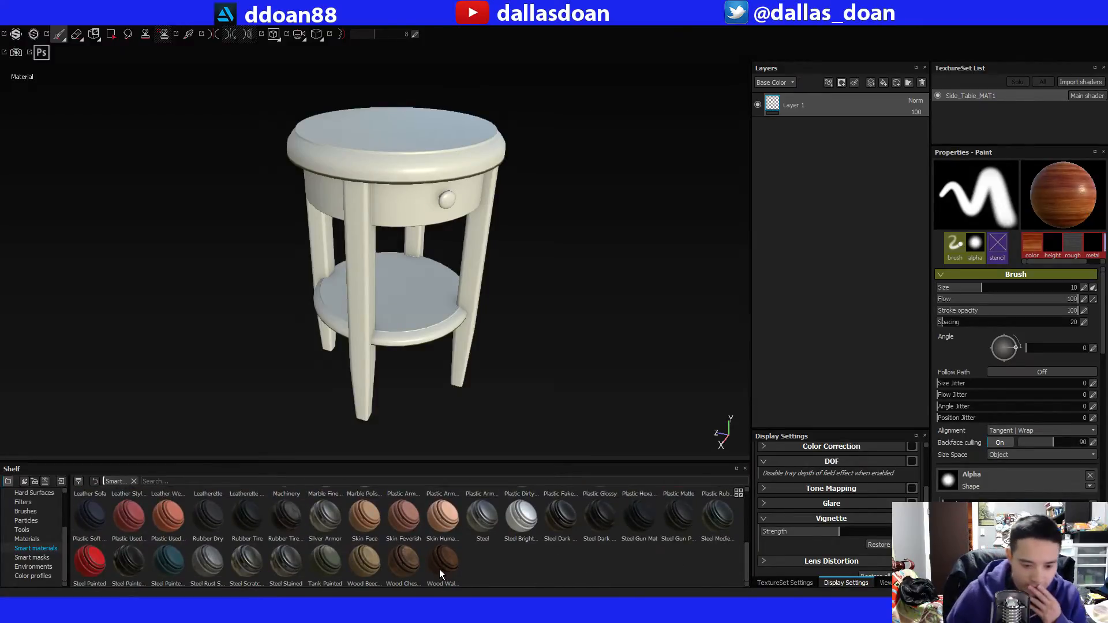
left_click_drag(443, 568, 825, 231)
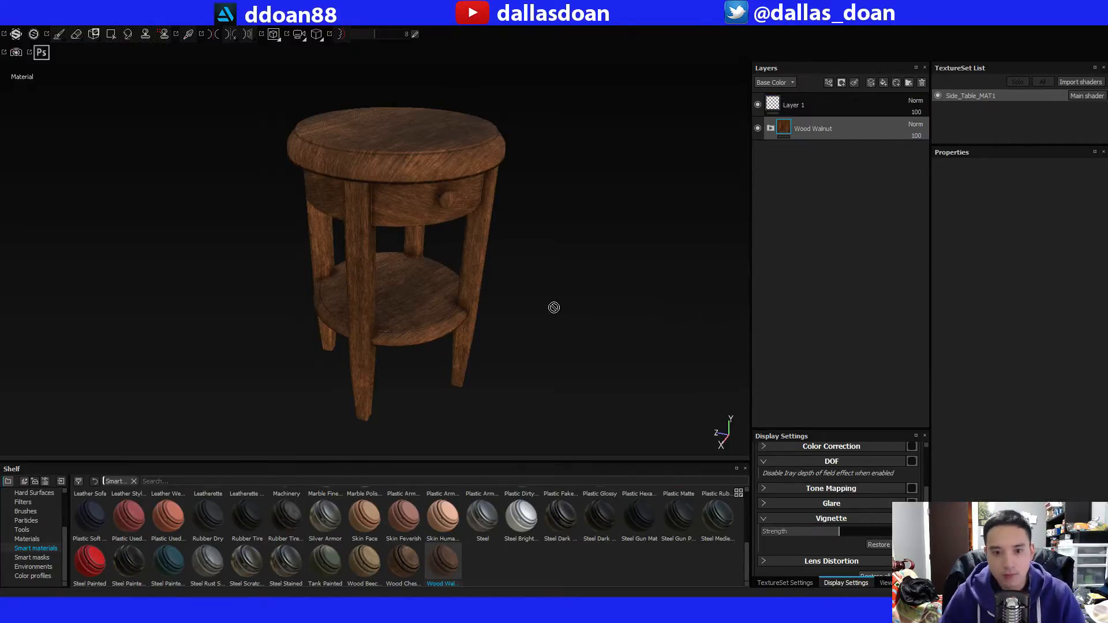
left_click_drag(555, 310, 440, 267, "alt")
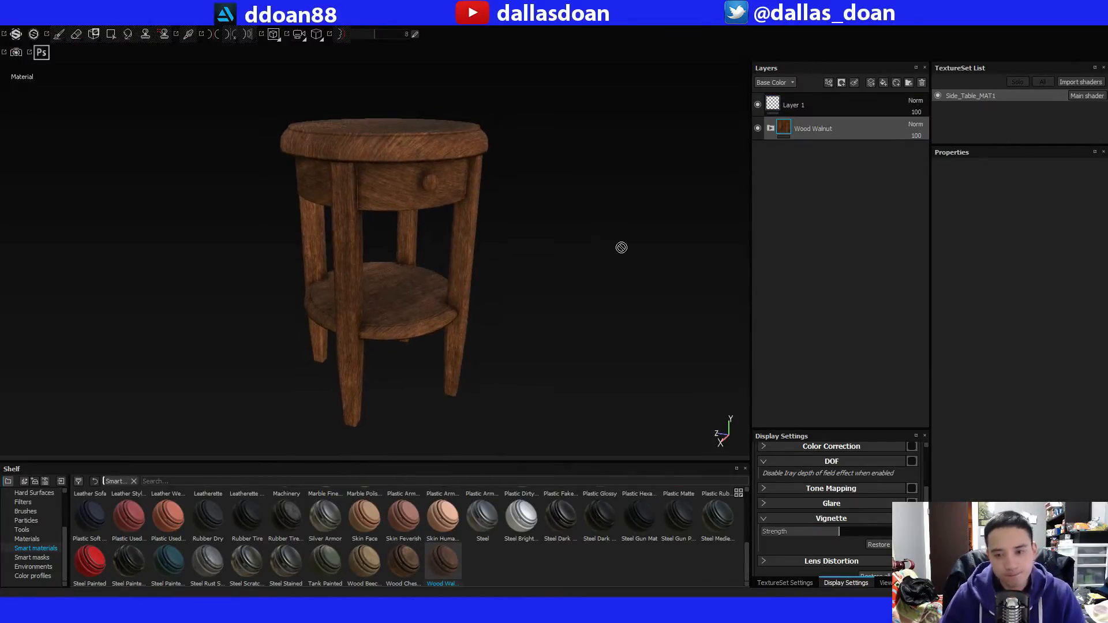
Add the Wood Chest Stylized smart material below Wood Walnut and hide Wood Walnut to compare them on the table.
left_click(395, 568)
left_click_drag(396, 568, 875, 257)
left_click_drag(838, 380, 785, 398)
left_click(771, 128)
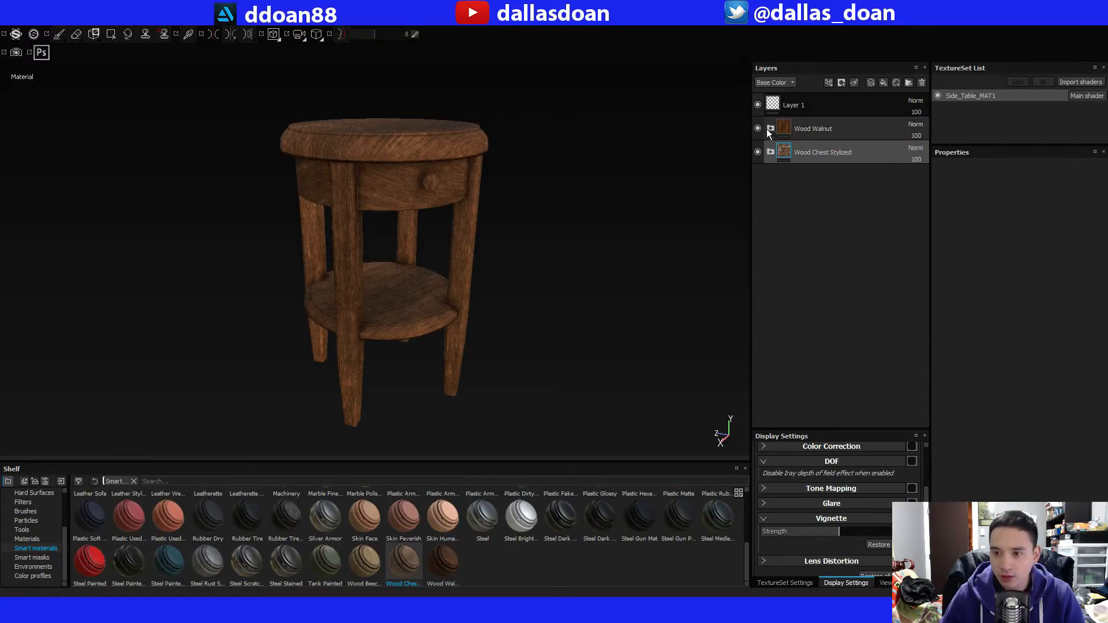
left_click(757, 128)
left_click(756, 126)
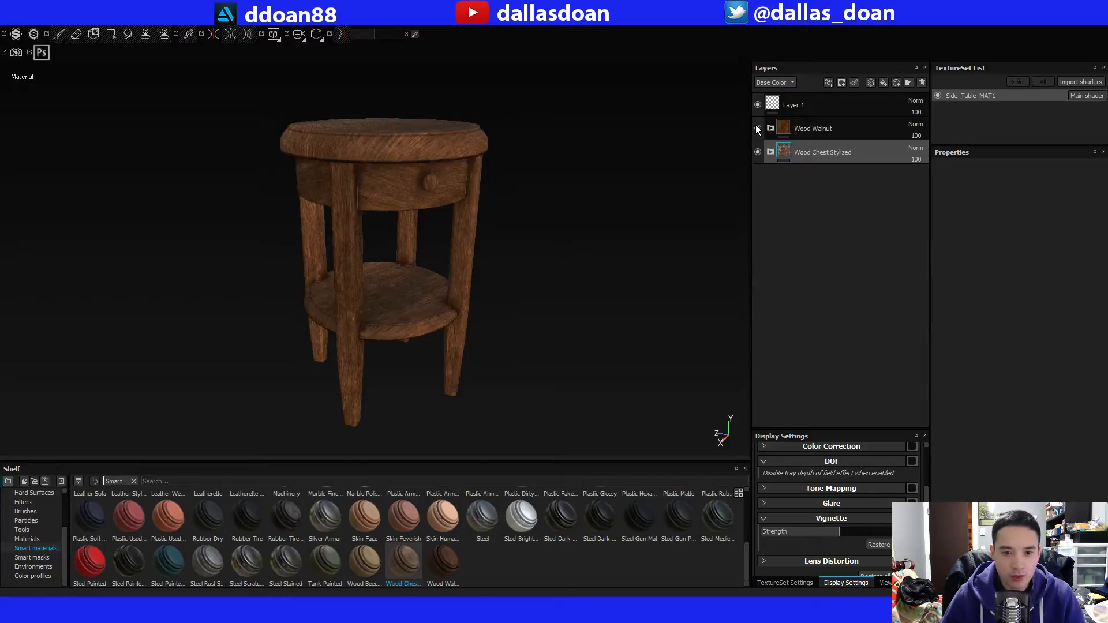
left_click(756, 126)
left_click_drag(456, 243, 427, 312, "alt")
Add the Wood Beech Veined smart material at the end of the layer stack and hide Wood Chest Stylized to preview it.
left_click(368, 582)
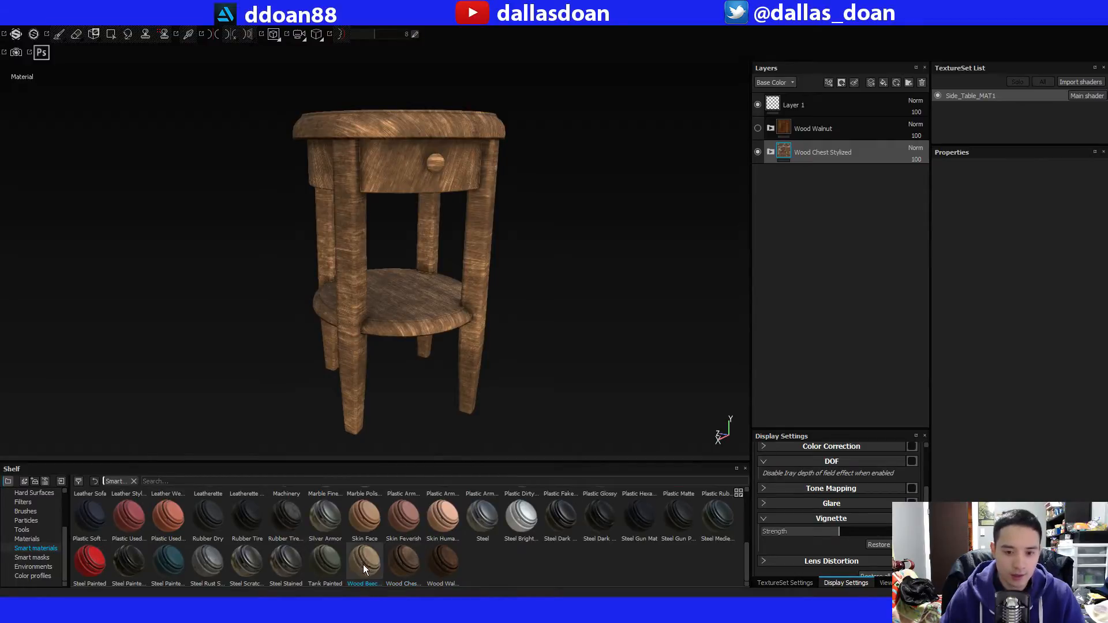
left_click_drag(362, 565, 854, 289)
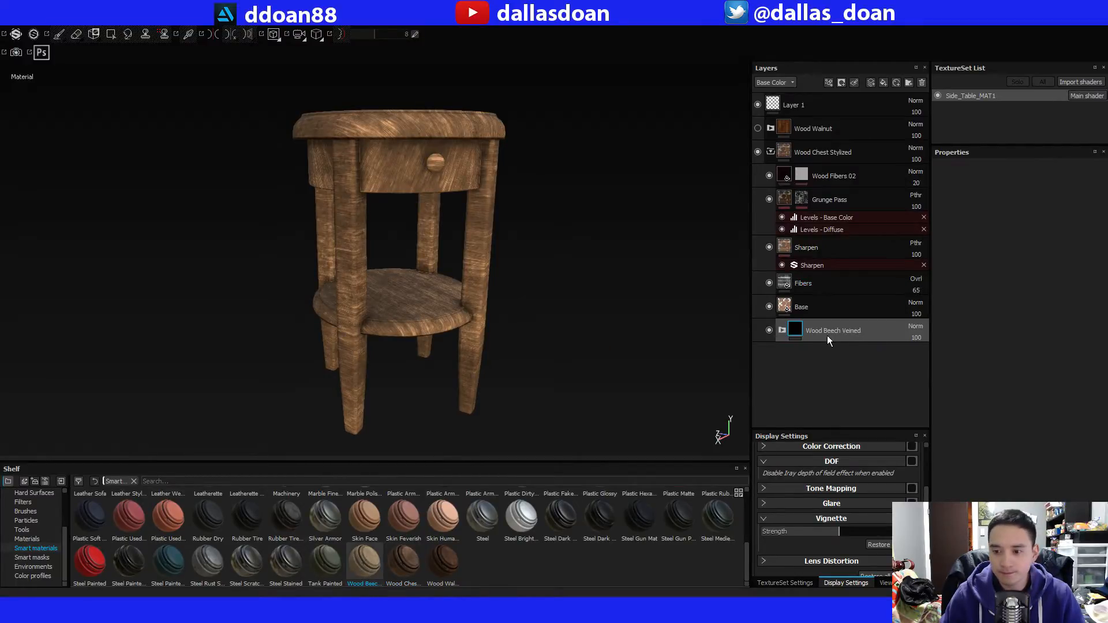
left_click(770, 152)
left_click(758, 151)
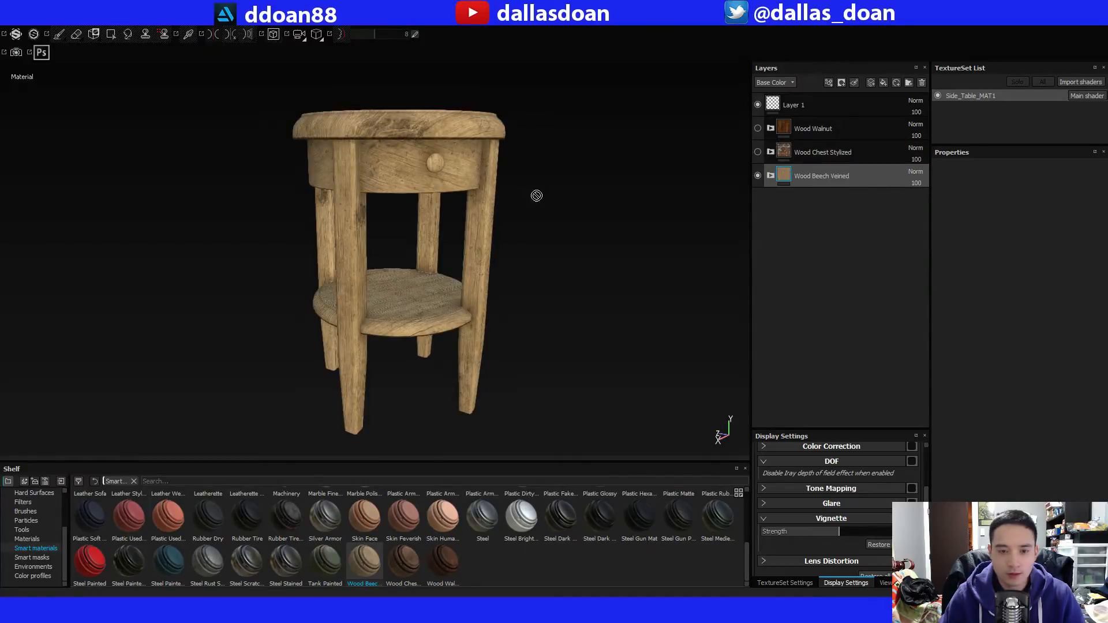
left_click_drag(537, 195, 566, 287, "alt")
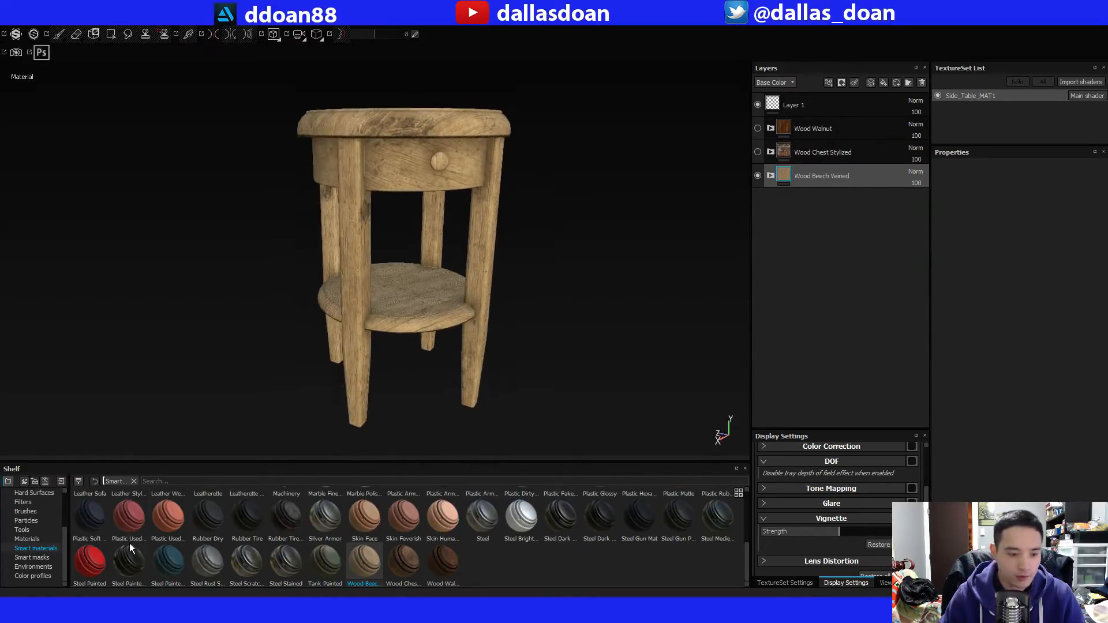
Add the Wood american cherry material as the lowest layer, hide Wood Beech Veined and inspect the grain on the table.
left_click(27, 539)
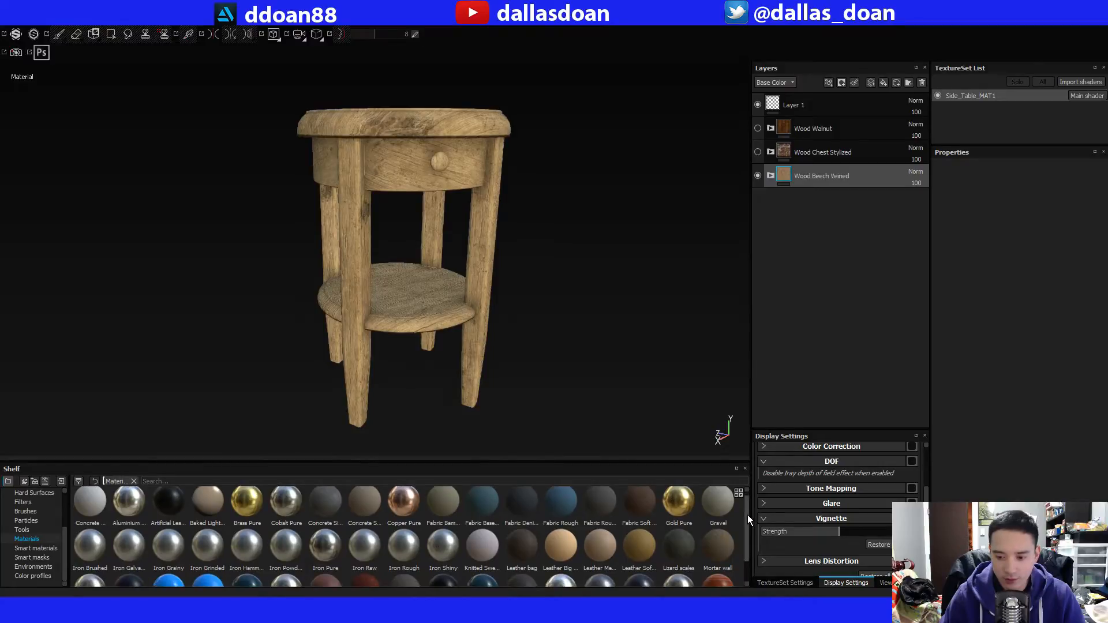
left_click_drag(747, 523, 798, 316)
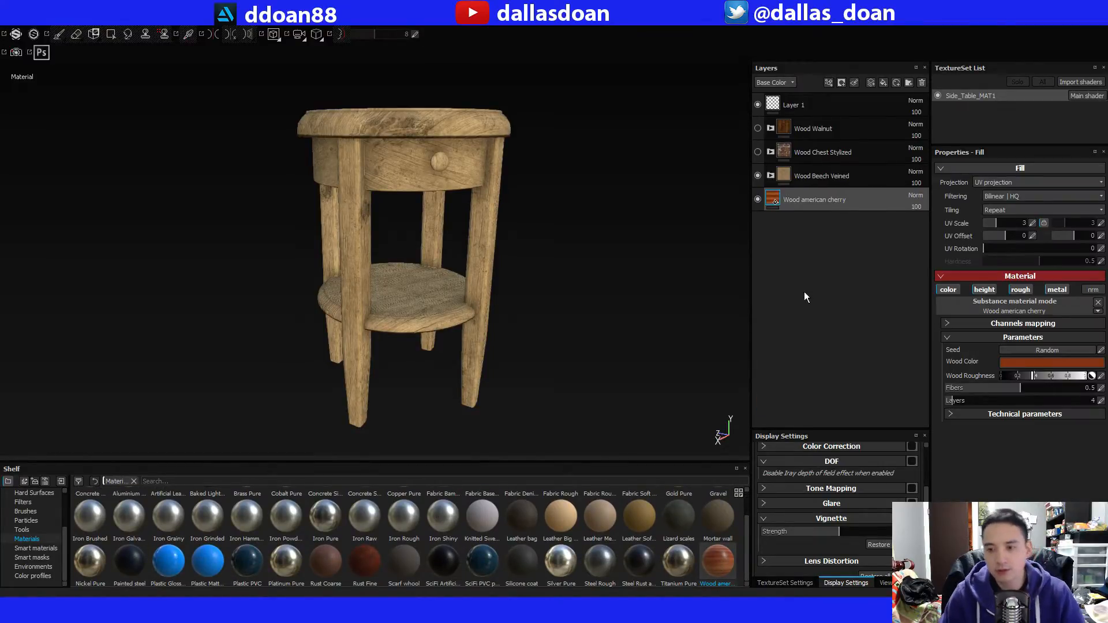
left_click(759, 175)
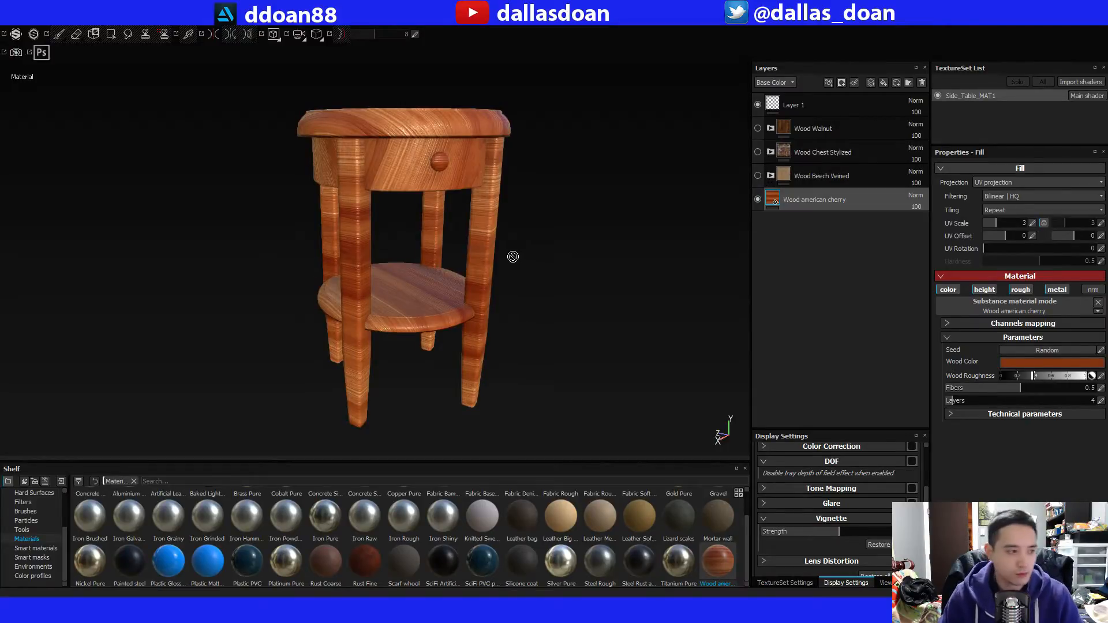
left_click_drag(512, 254, 442, 275, "alt")
right_click_drag(442, 276, 445, 262, "alt")
left_click_drag(445, 262, 468, 252, "alt")
middle_click_drag(469, 251, 472, 256, "alt")
left_click_drag(472, 255, 573, 249, "alt")
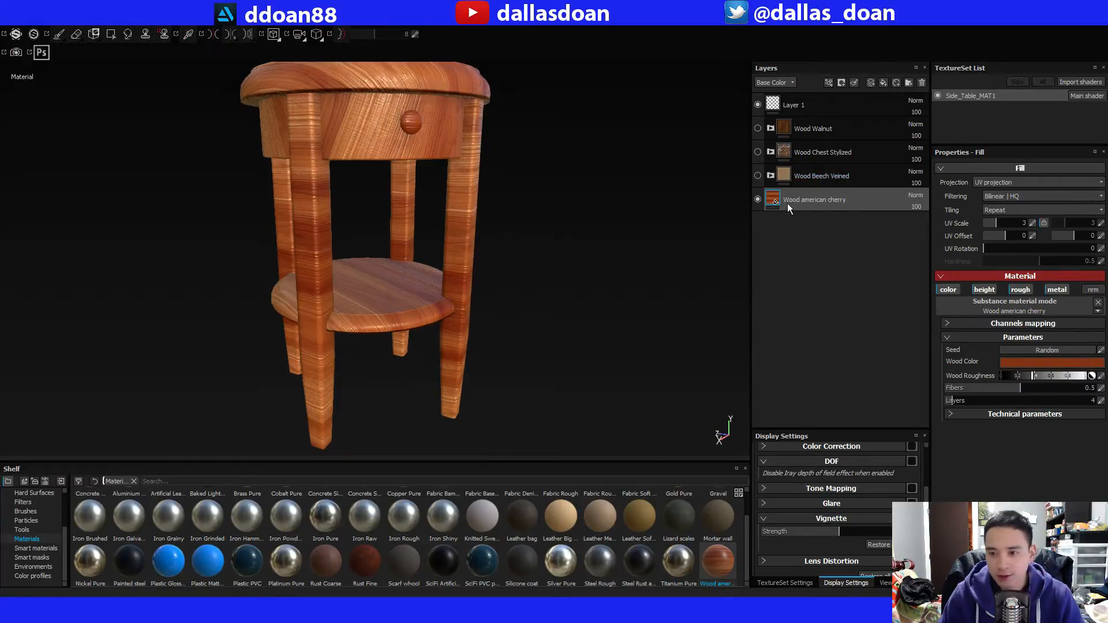
Delete the Wood american cherry layer and the Wood Beech Veined group.
left_click(758, 199)
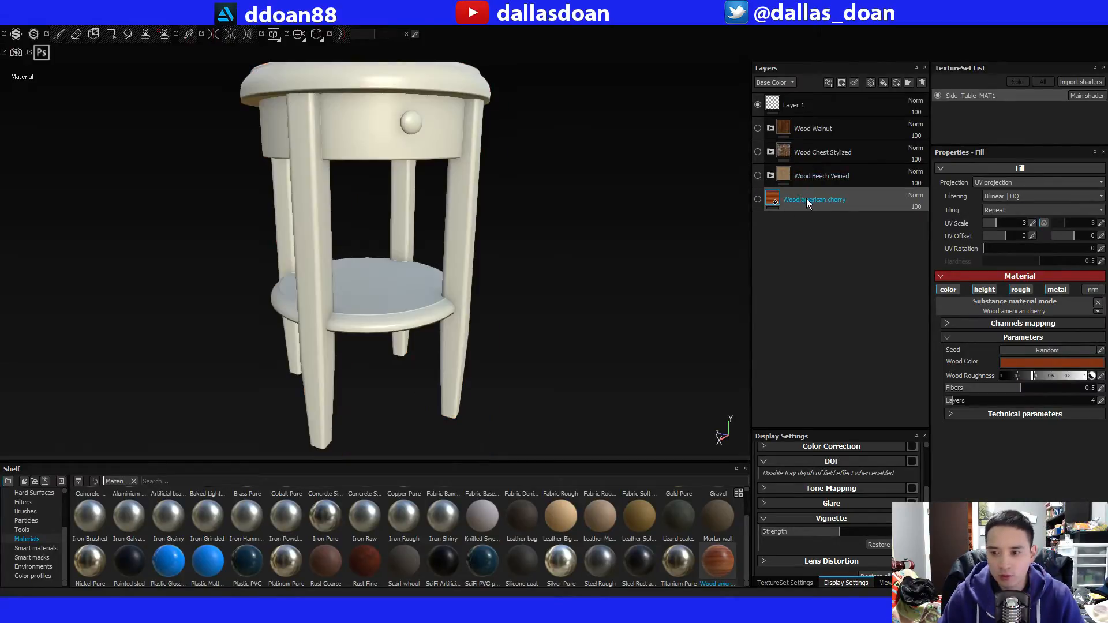
key("Delete")
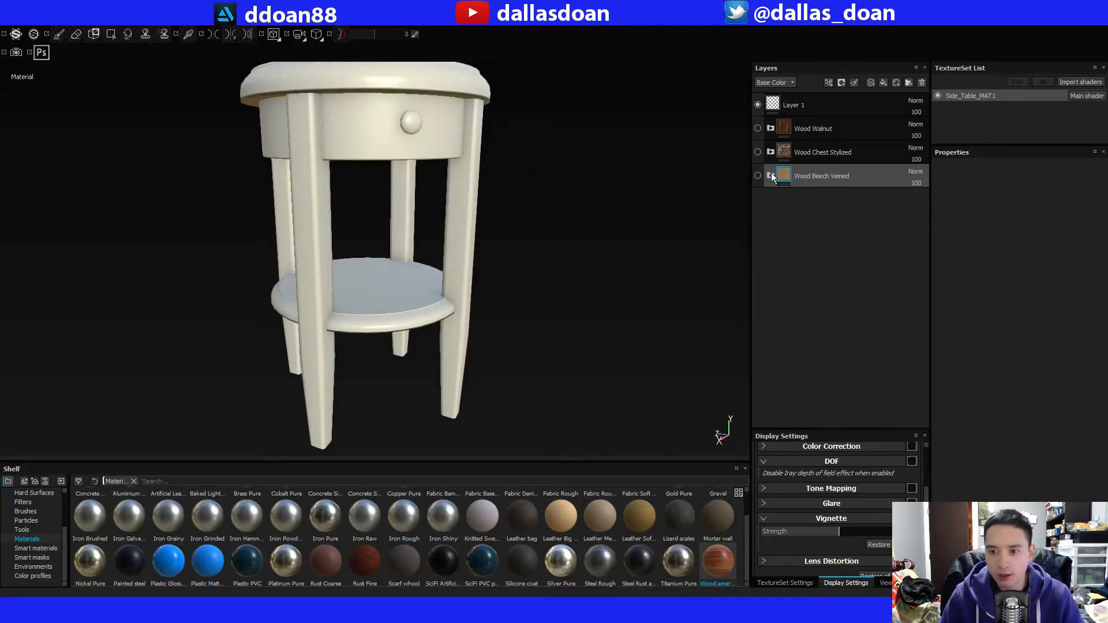
key("Delete")
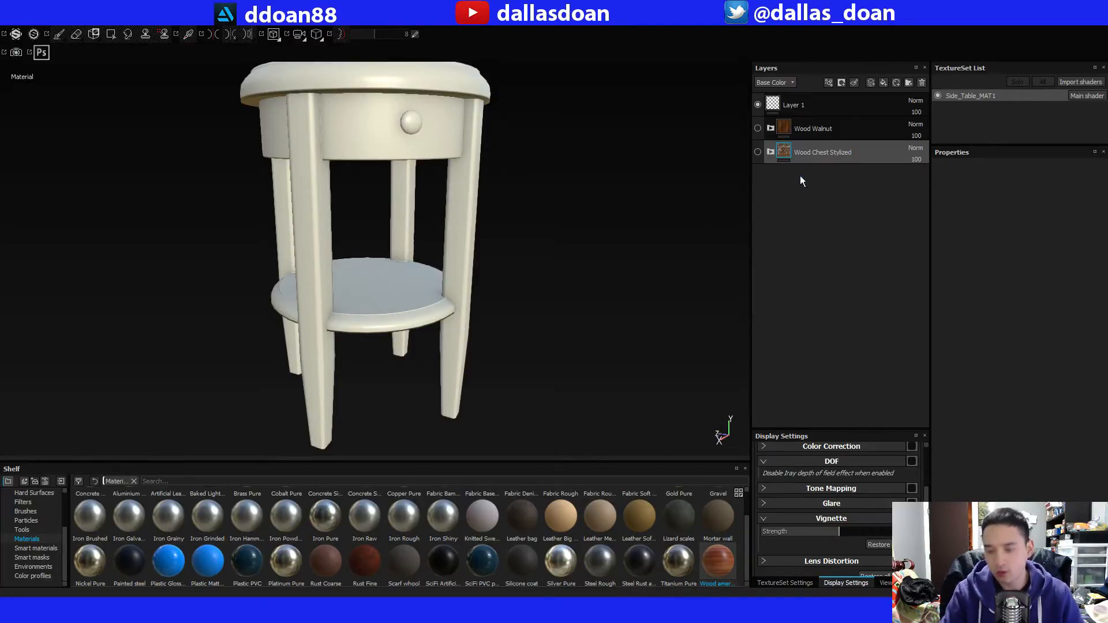
Compare Wood Chest Stylized with Wood Walnut on the table, keep Wood Walnut visible and delete Wood Chest Stylized.
left_click(758, 153)
left_click_drag(497, 202, 511, 242, "alt")
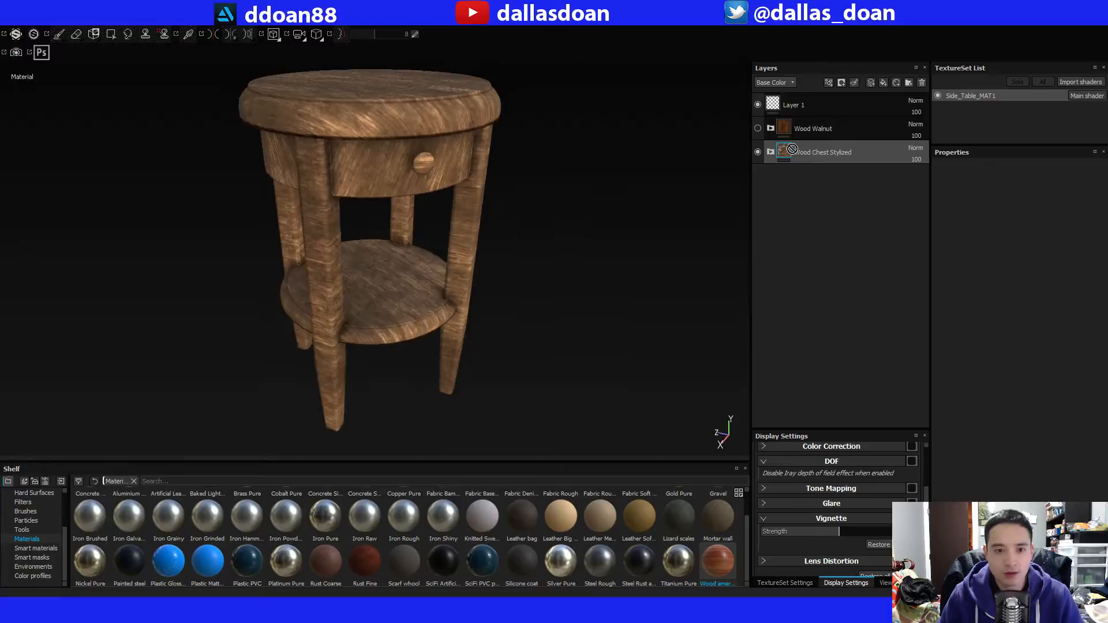
left_click(758, 152)
left_click(757, 129)
left_click_drag(606, 202, 607, 168, "alt")
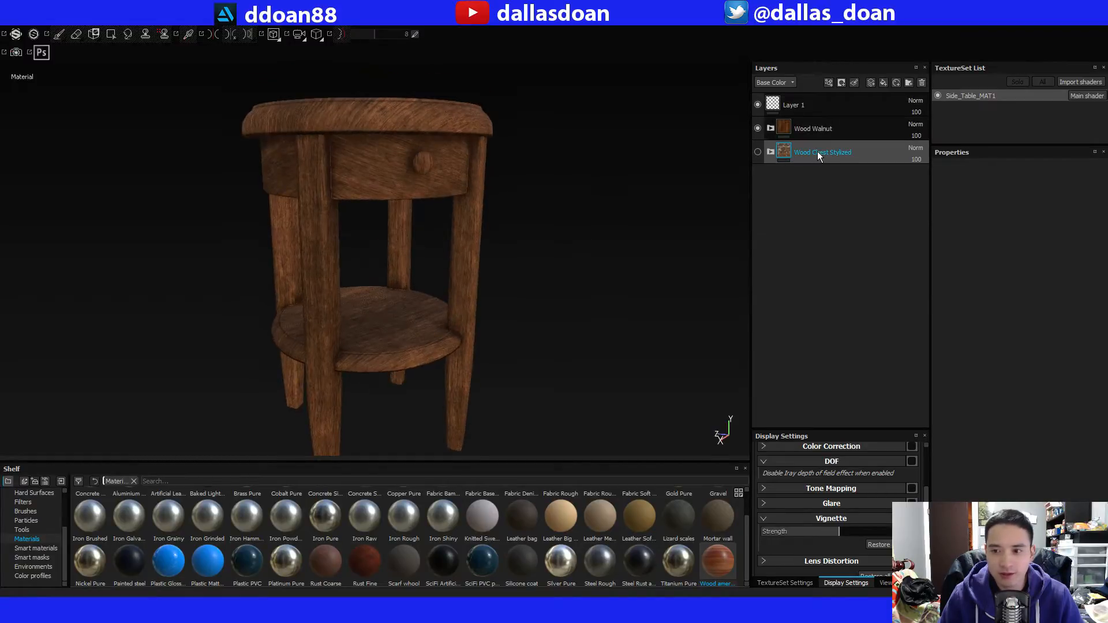
key("Delete")
left_click_drag(571, 224, 698, 132, "alt")
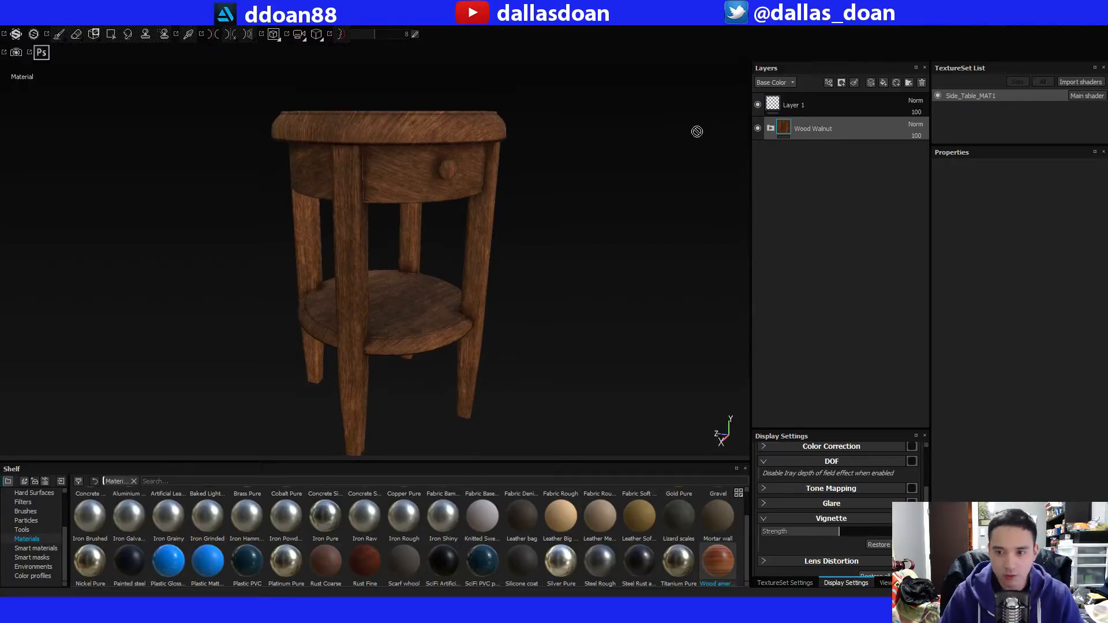
Expand the Wood Walnut group and examine its sublayers and the Base layer's fill properties against the table.
left_click(770, 128)
left_click_drag(663, 277, 560, 306, "alt")
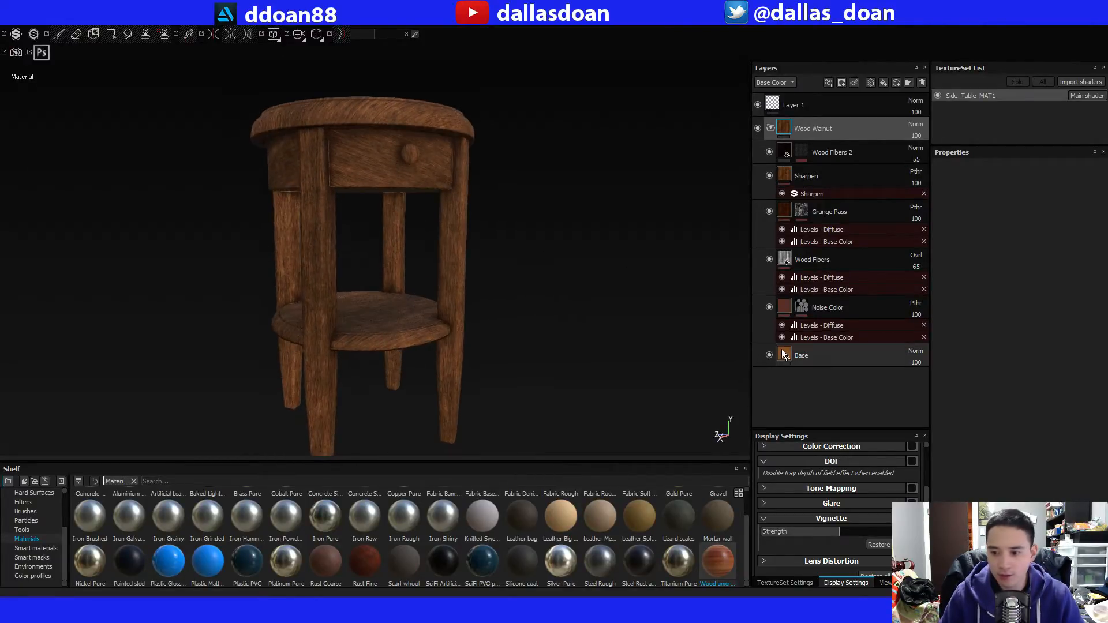
left_click(784, 354)
left_click_drag(0, 87, 0, 95)
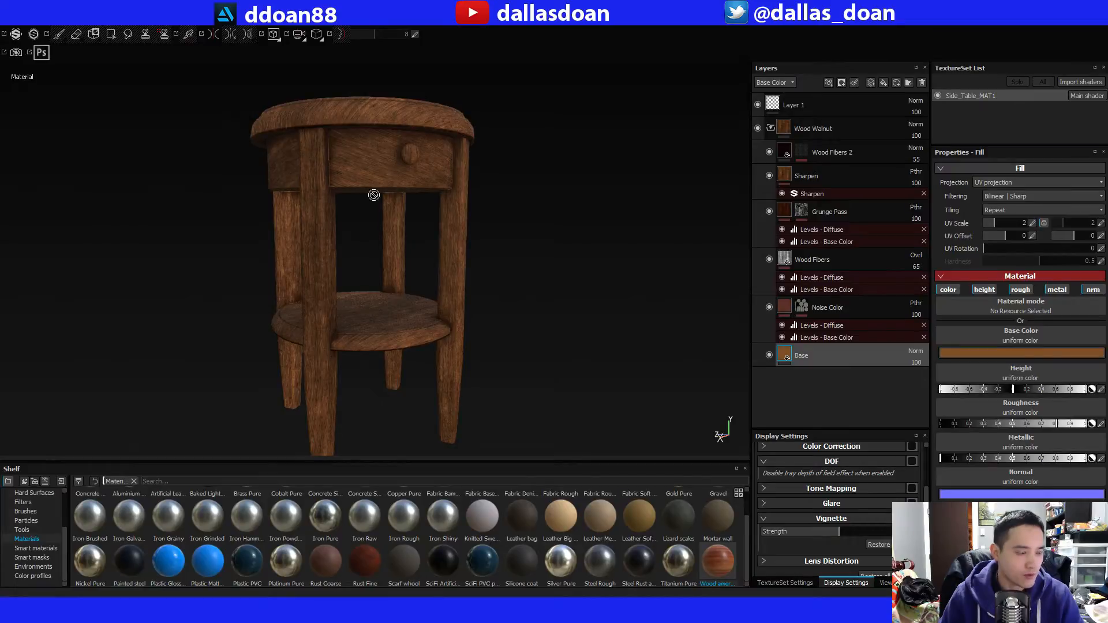
left_click_drag(455, 194, 463, 196, "alt")
middle_click_drag(344, 253, 367, 263, "alt")
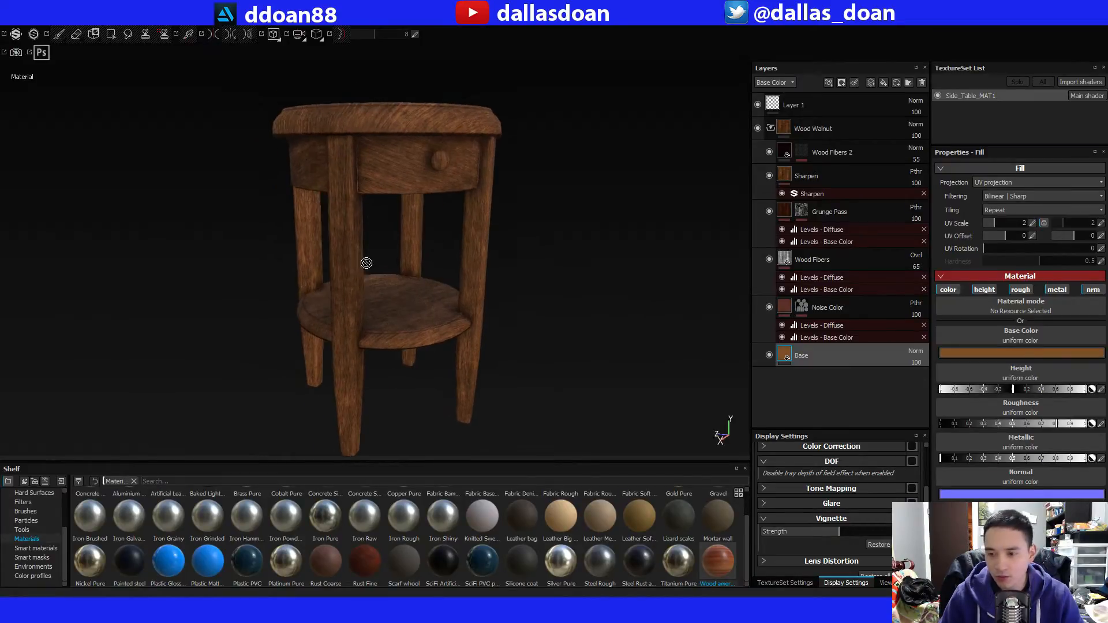
left_click_drag(367, 263, 390, 235, "alt")
Add a black mask to the Wood Walnut group and add a paint effect to that mask.
left_click(832, 110)
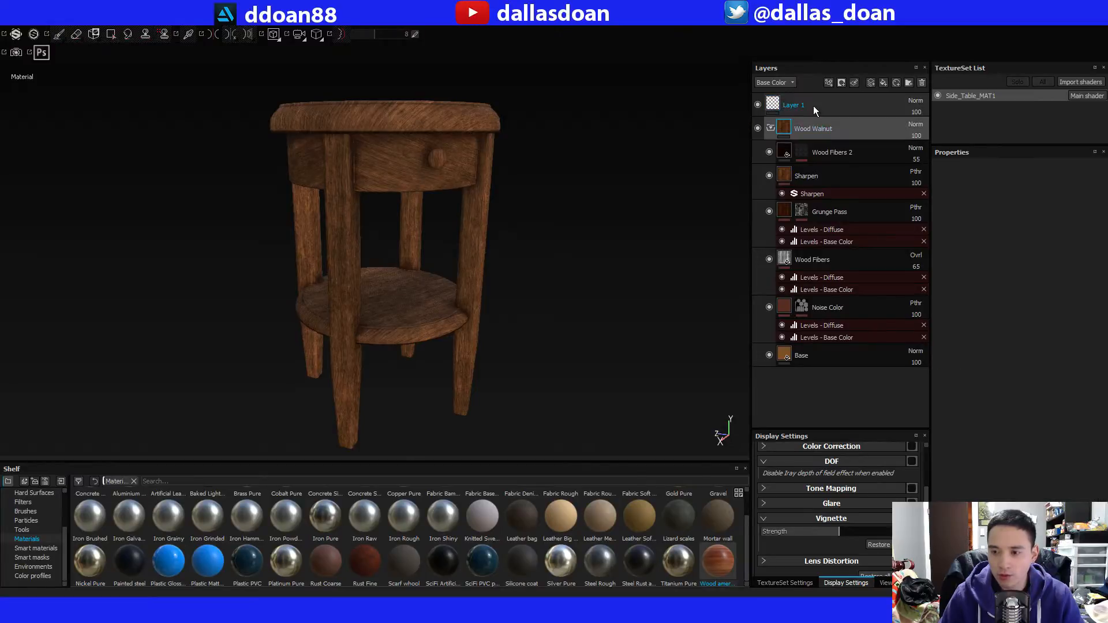
right_click(813, 123)
left_click(837, 140)
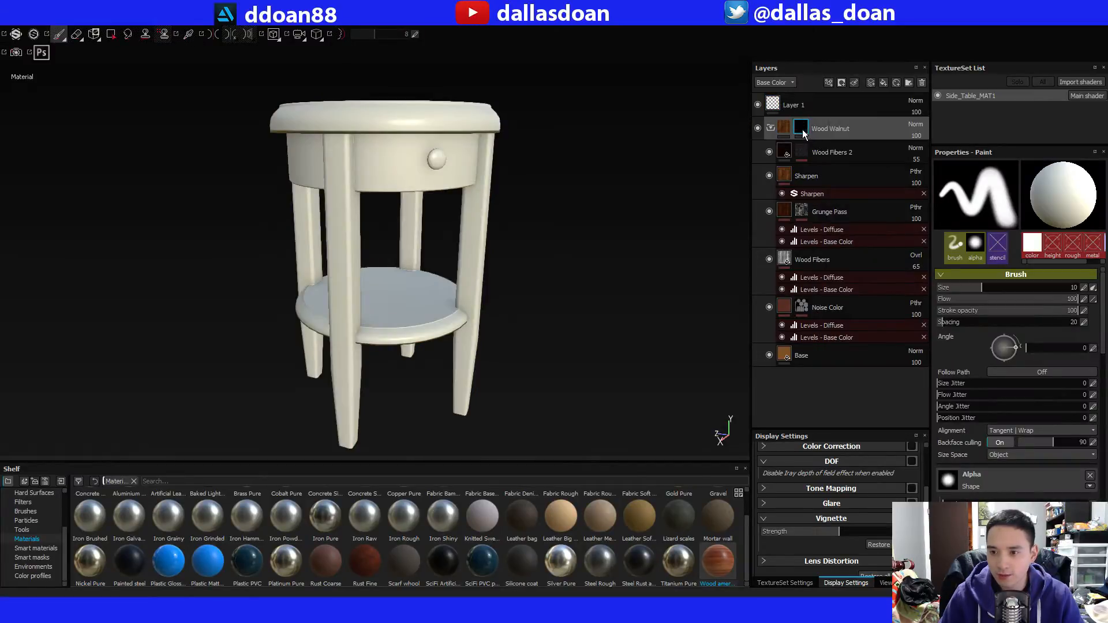
left_click_drag(628, 150, 635, 156, "alt")
right_click(805, 133)
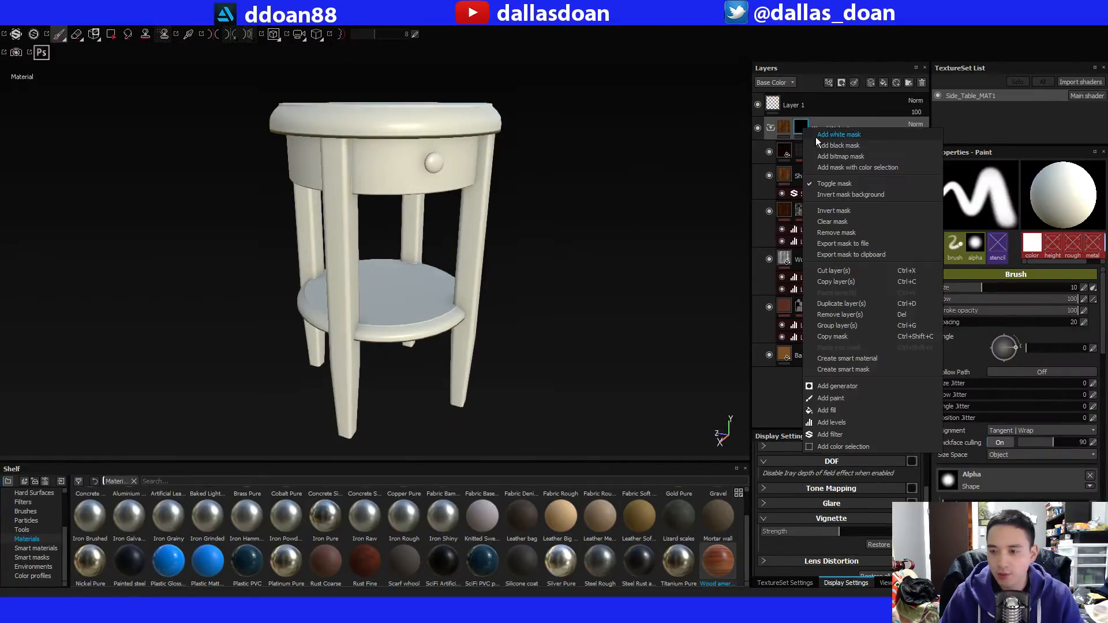
left_click(856, 401)
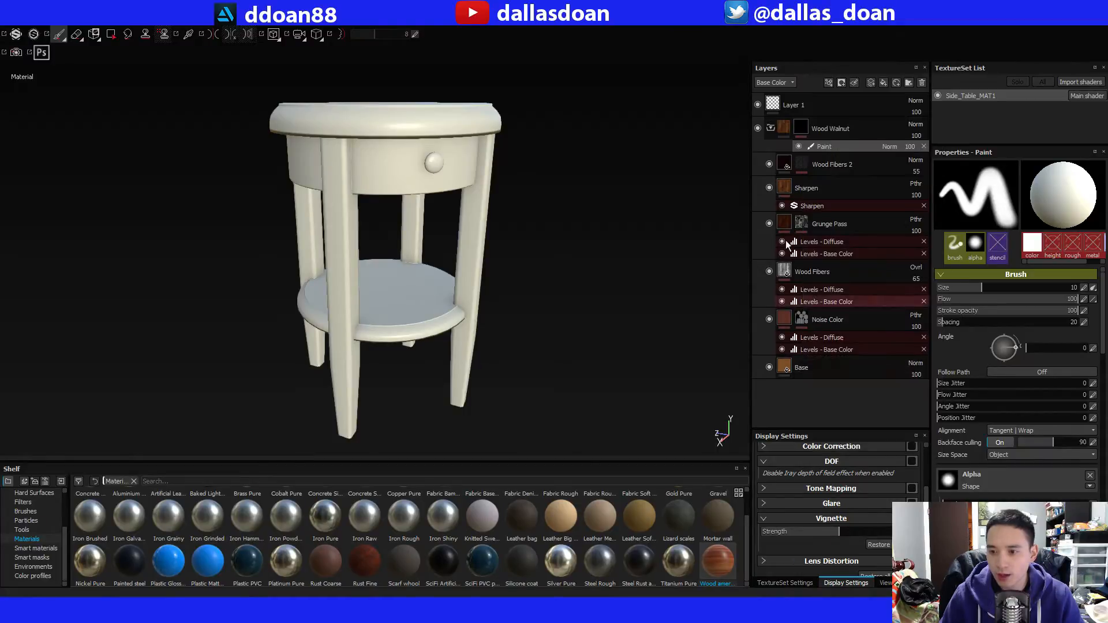
Fill the tabletop, drawer body, legs and shelf into the Wood Walnut mask using Polygon Fill in mesh mode, leaving out the knob.
left_click_drag(605, 180, 543, 192, "alt")
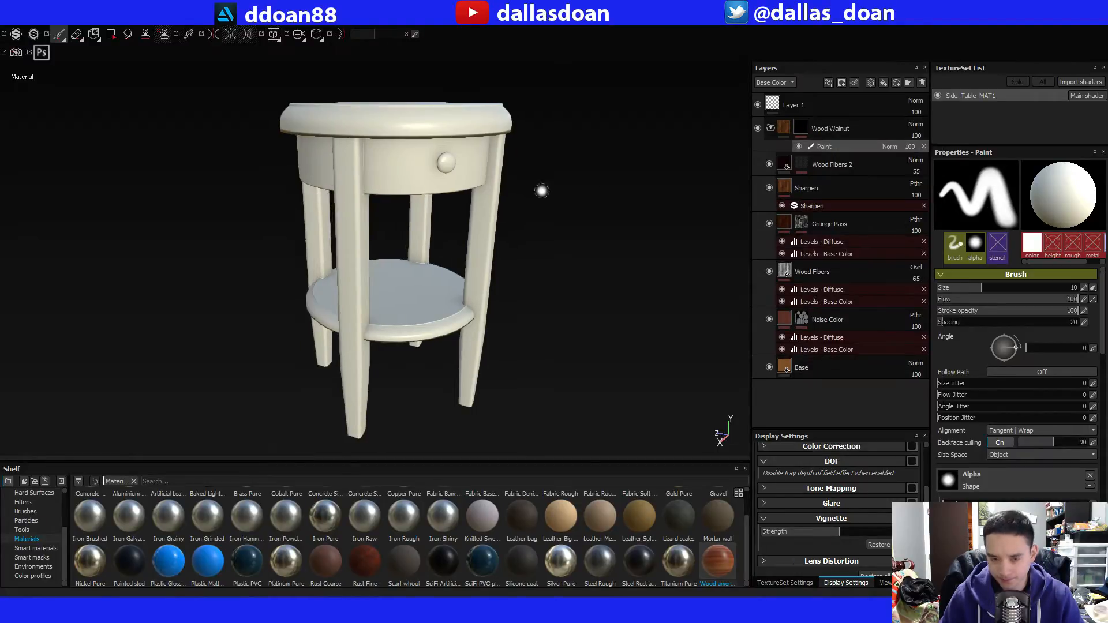
left_click(112, 36)
left_click_drag(376, 137, 508, 192, "alt")
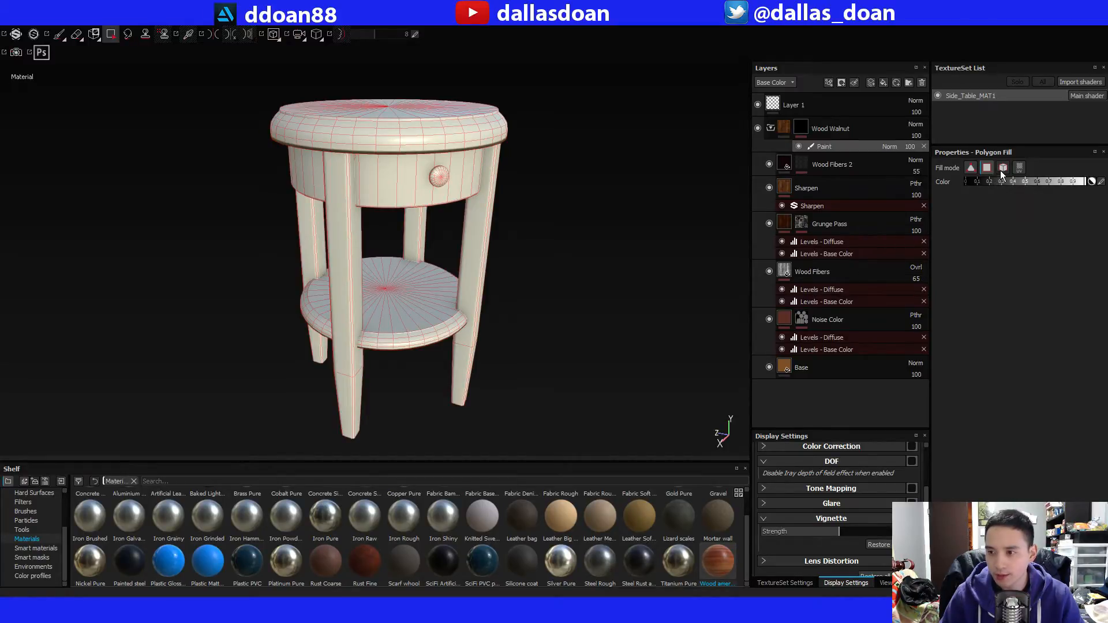
left_click(1002, 168)
left_click(418, 123)
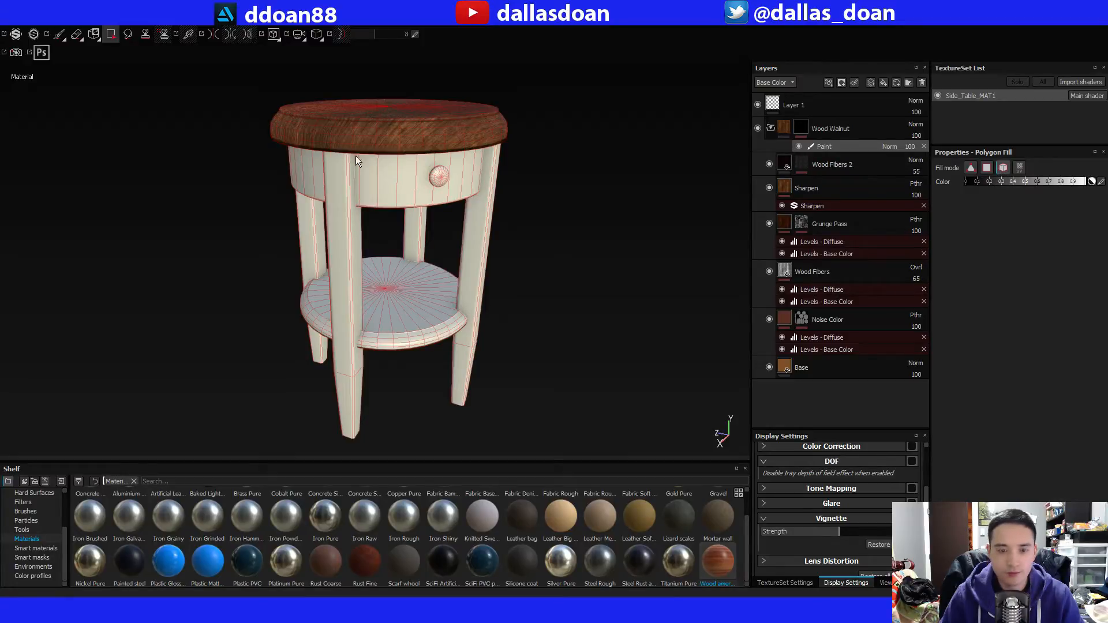
left_click(352, 170)
left_click(477, 242)
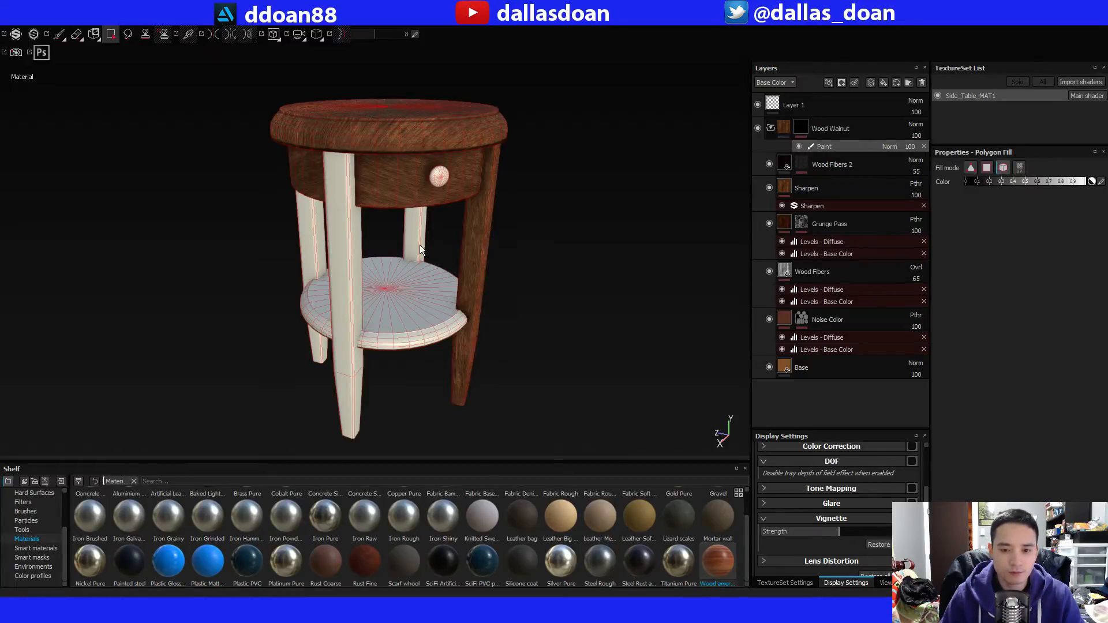
left_click(346, 257)
left_click(309, 240)
left_click(416, 259)
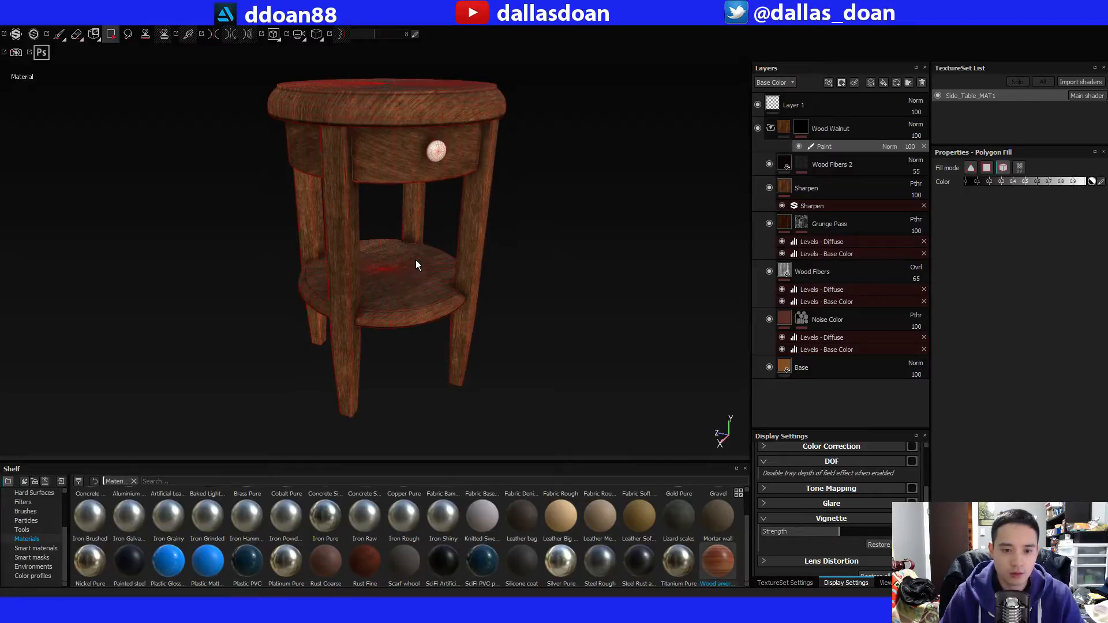
Examine the walnut grain on the tabletop, drawer front, legs and shelf up close and from several angles.
mouse_move(415, 260)
left_mouse_down("alt")
mouse_move(422, 232)
mouse_move(428, 251)
mouse_move(404, 265)
mouse_move(413, 281)
mouse_move(408, 249)
mouse_move(425, 244)
left_mouse_up("alt")
scroll(414, 279, "up", 2)
scroll(408, 248, "up", 2)
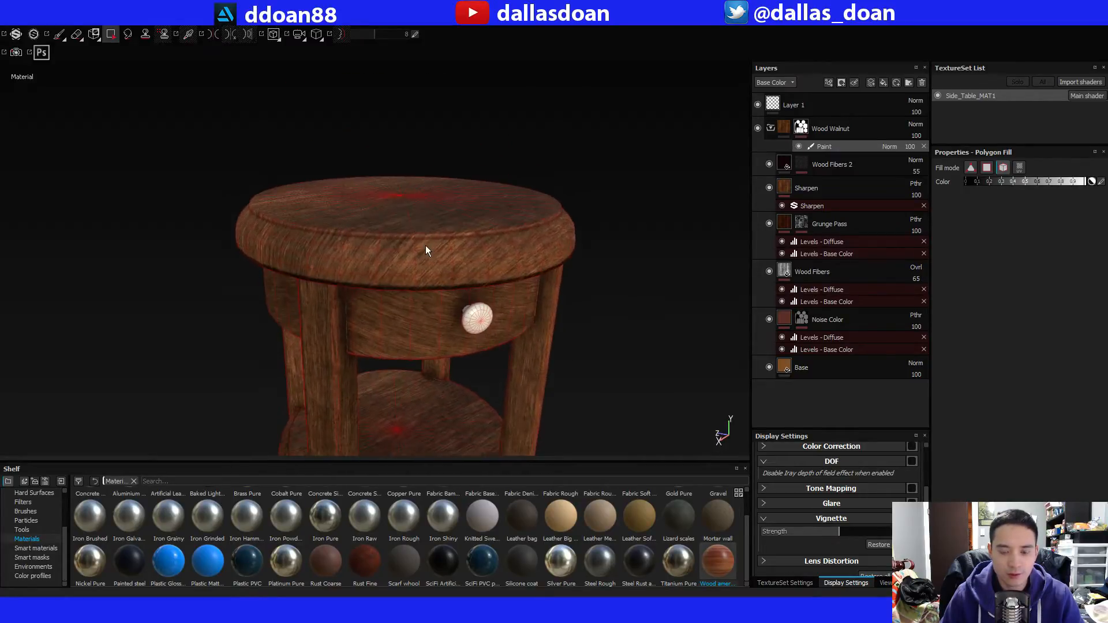
scroll(425, 244, "up", 3)
middle_click_drag(414, 230, 398, 222, "alt")
scroll(417, 233, "up", 2)
left_click_drag(417, 235, 384, 180, "alt")
middle_click_drag(443, 291, 428, 248, "alt")
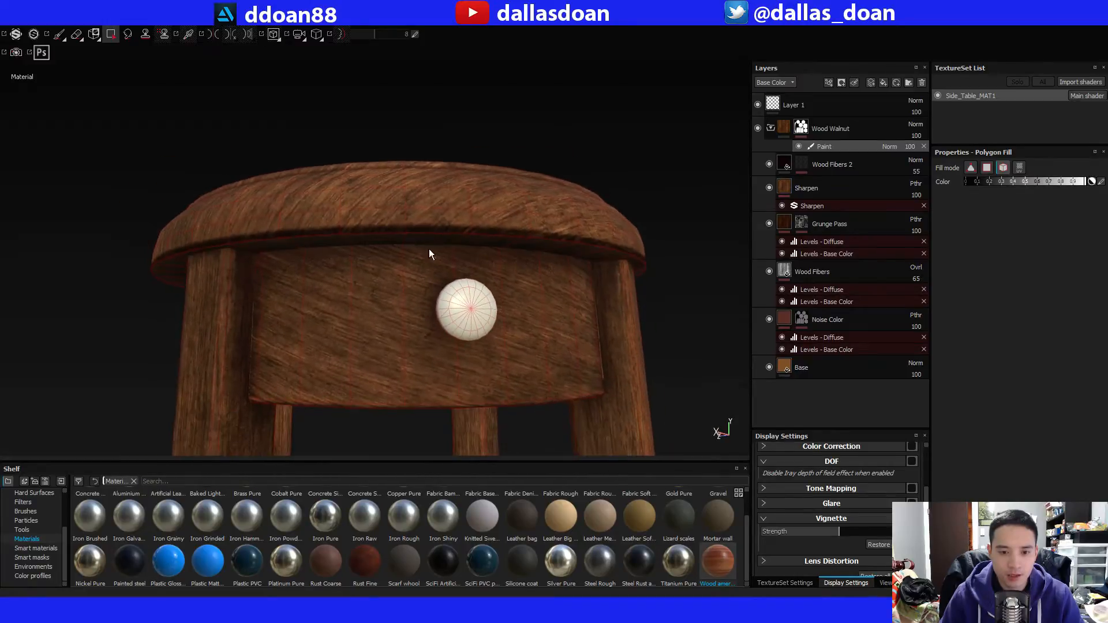
left_click_drag(428, 248, 584, 292, "alt")
scroll(192, 266, "down", 3)
left_click_drag(297, 297, 302, 285, "alt")
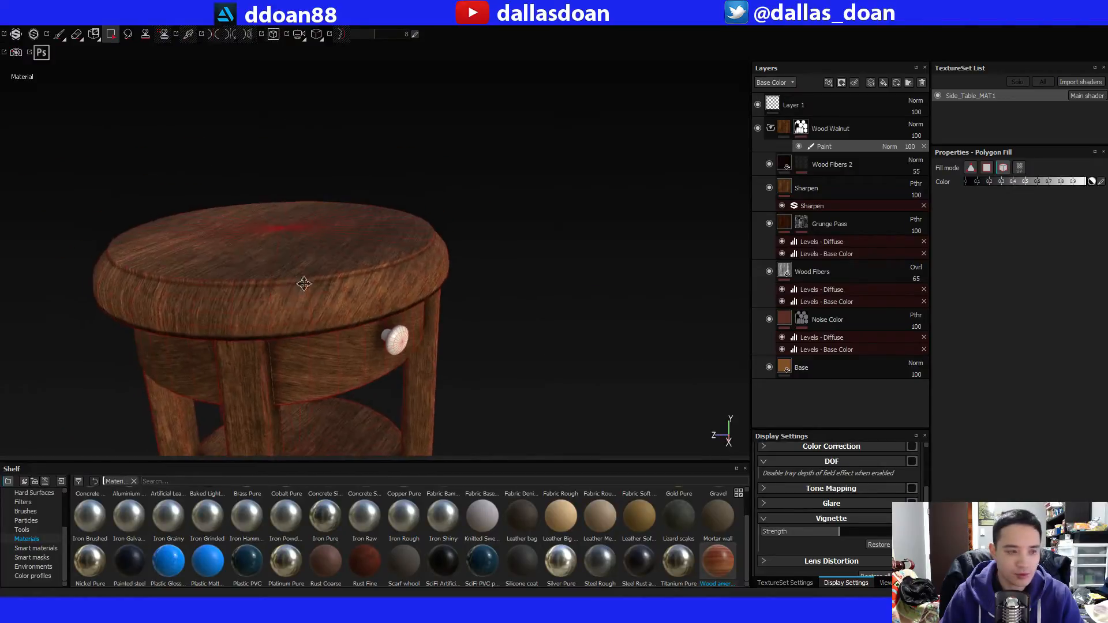
middle_click_drag(303, 285, 307, 300, "alt")
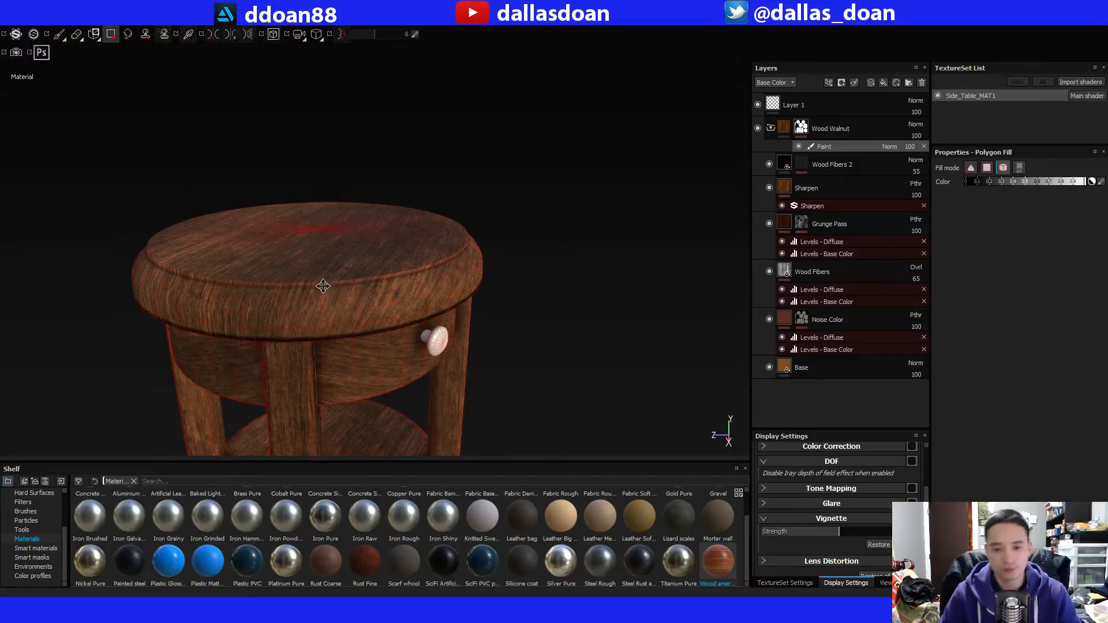
left_click_drag(323, 286, 362, 236, "alt")
middle_click_drag(364, 235, 507, 249, "alt")
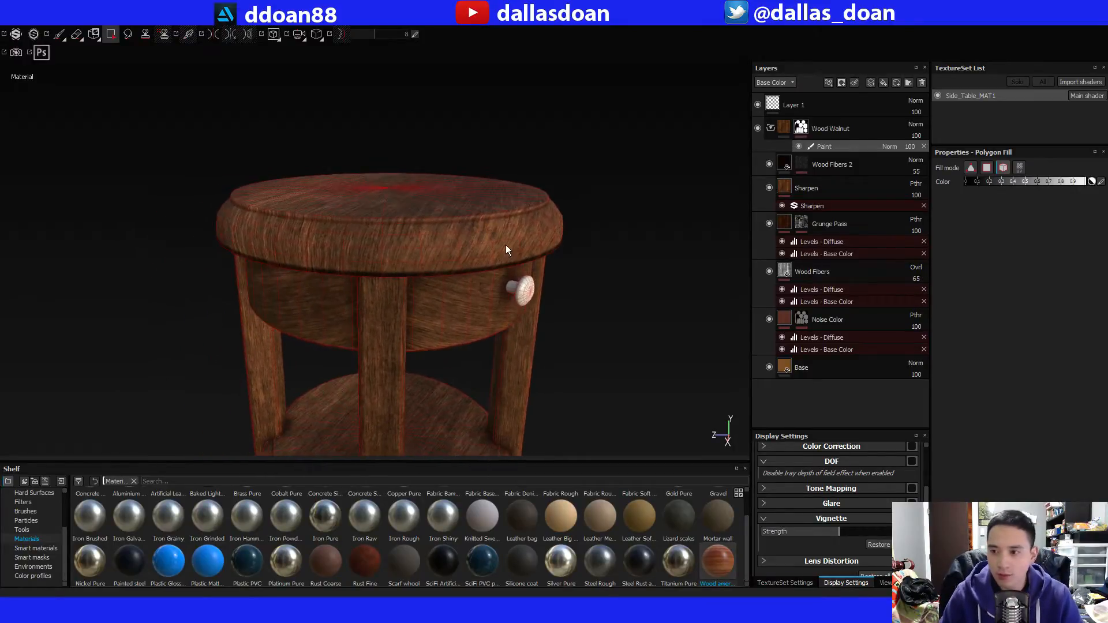
left_click_drag(595, 265, 524, 218, "alt")
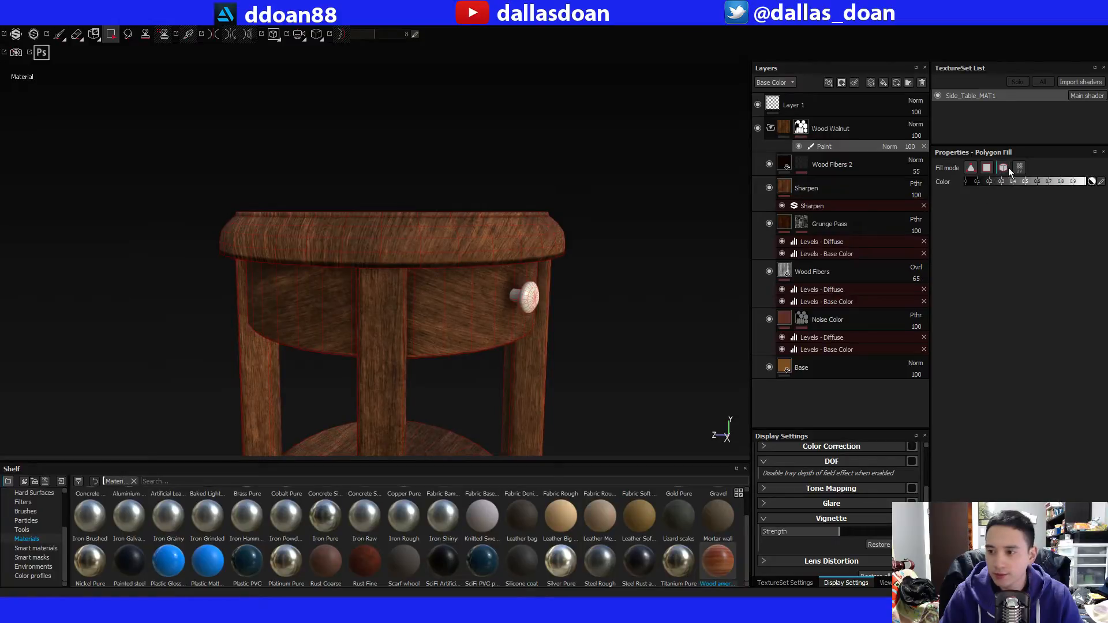
left_click_drag(320, 249, 310, 222, "alt")
scroll(531, 265, "down", 3)
middle_click_drag(531, 265, 444, 185, "alt")
scroll(465, 233, "down", 2)
left_click_drag(465, 234, 549, 257, "alt")
middle_click_drag(514, 249, 573, 229, "alt")
left_click_drag(609, 182, 536, 167, "alt")
Collapse the Wood Walnut group, browse the smart materials for a knob metal and add Copper beneath Wood Walnut.
left_click(770, 129)
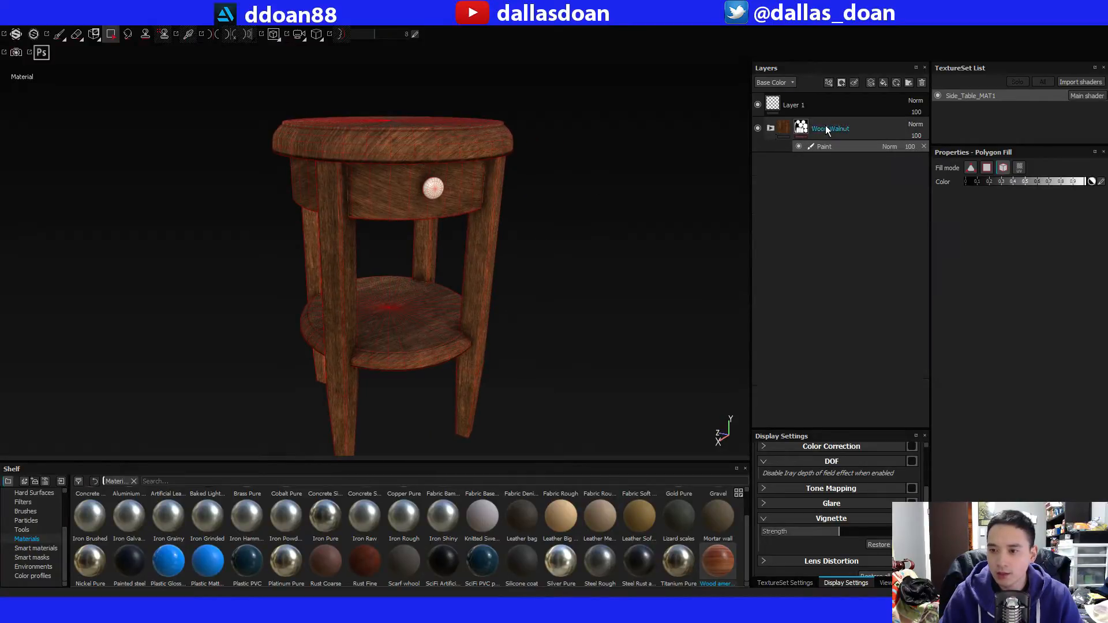
left_click(36, 549)
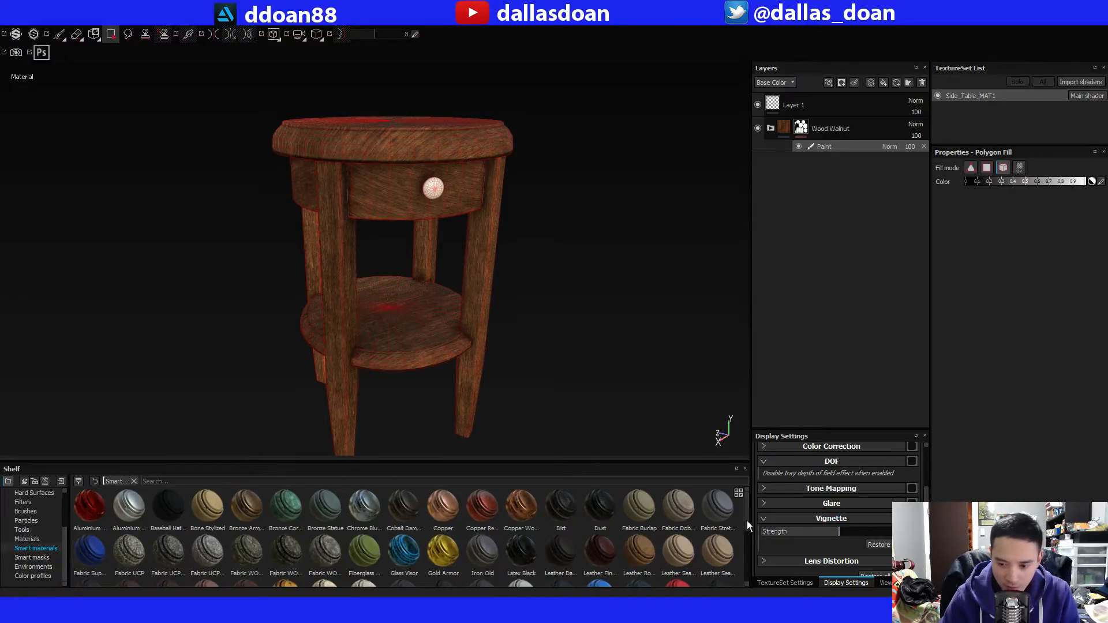
left_click_drag(743, 515, 738, 562)
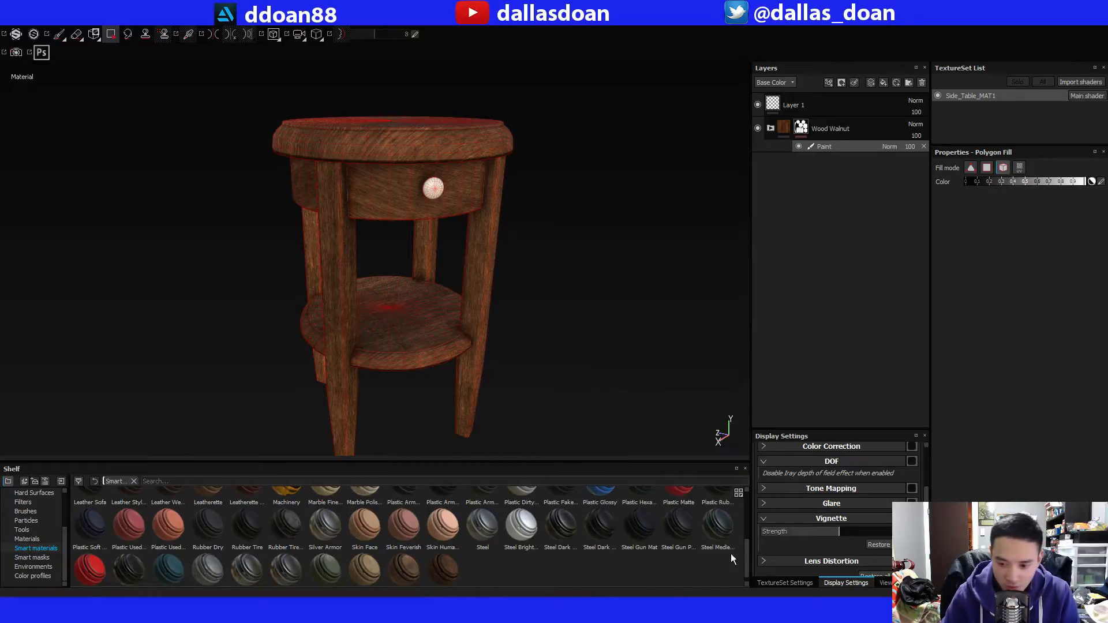
scroll(746, 550, "down", 1)
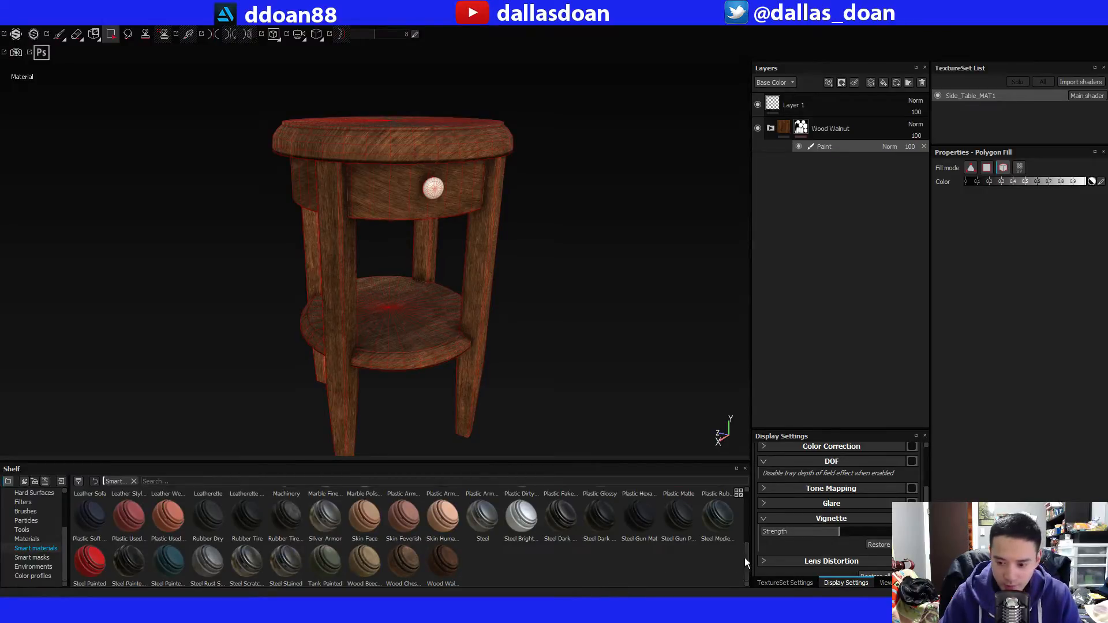
scroll(745, 557, "up", 5)
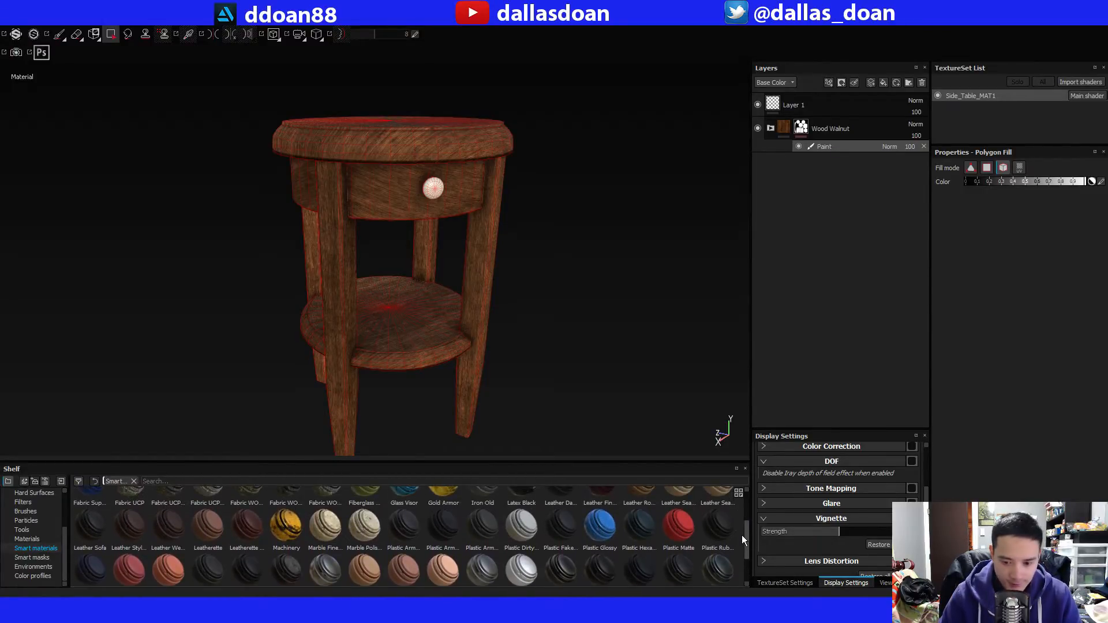
scroll(742, 534, "up", 4)
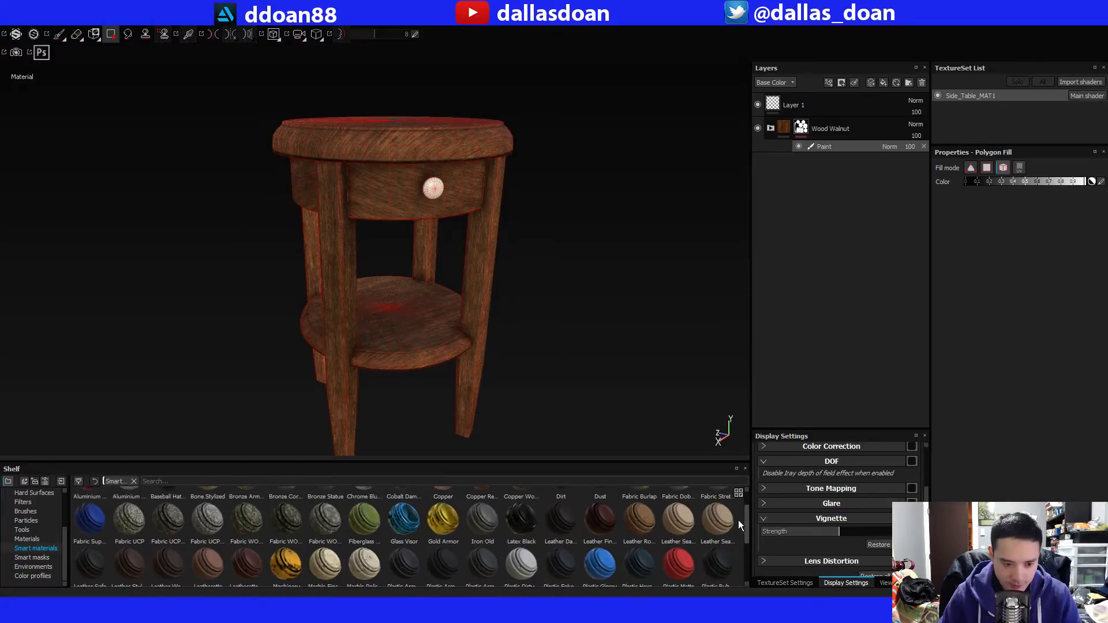
scroll(738, 520, "up", 3)
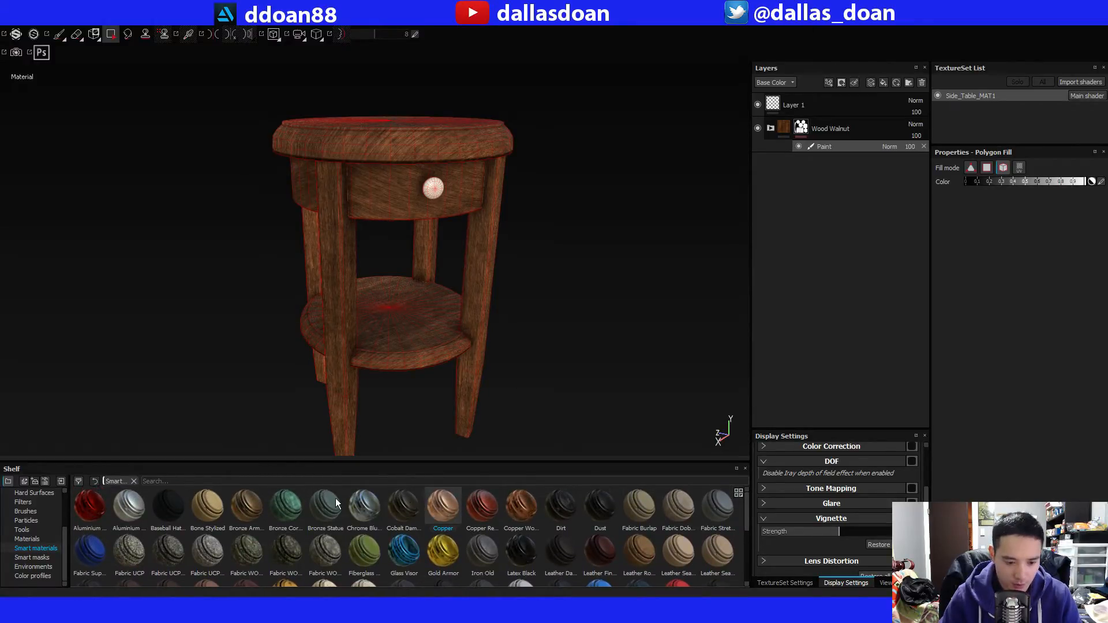
mouse_move(258, 506)
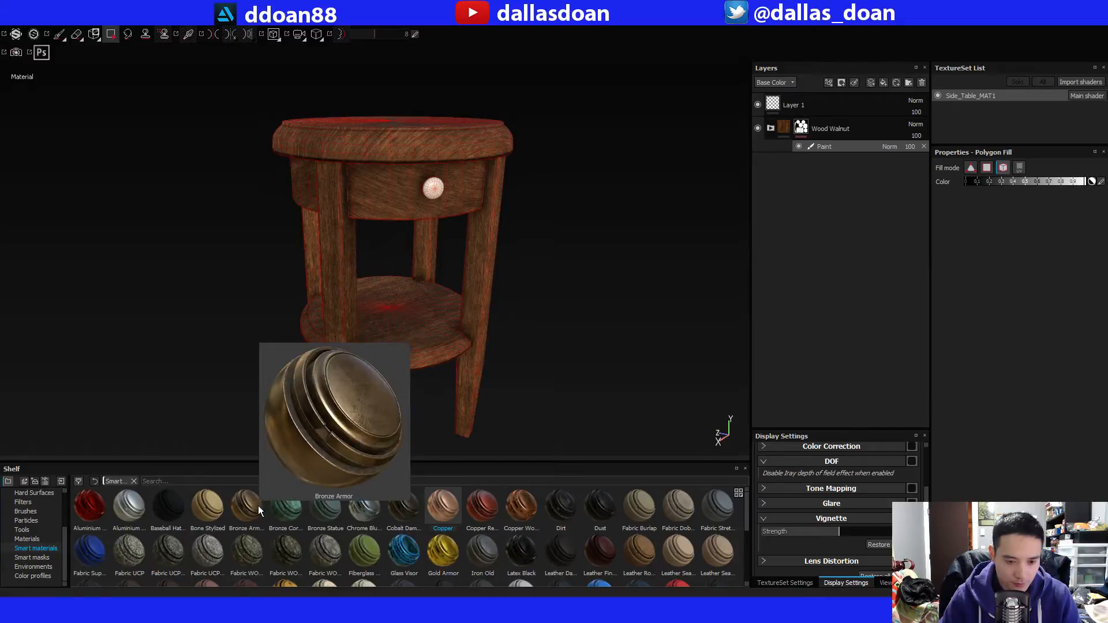
left_click_drag(443, 507, 798, 306)
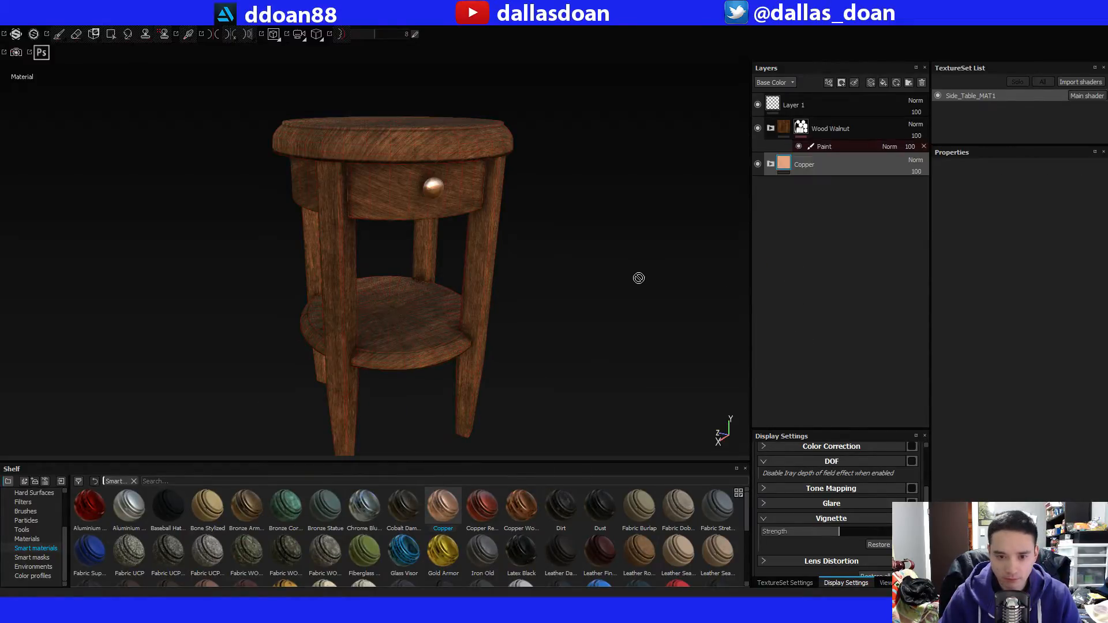
Add the Aluminium Anodized Red smart material as a separate group below Copper and hide the Copper group.
left_click_drag(511, 261, 498, 240, "alt")
right_click_drag(498, 240, 509, 268, "alt")
left_click_drag(509, 267, 555, 275, "alt")
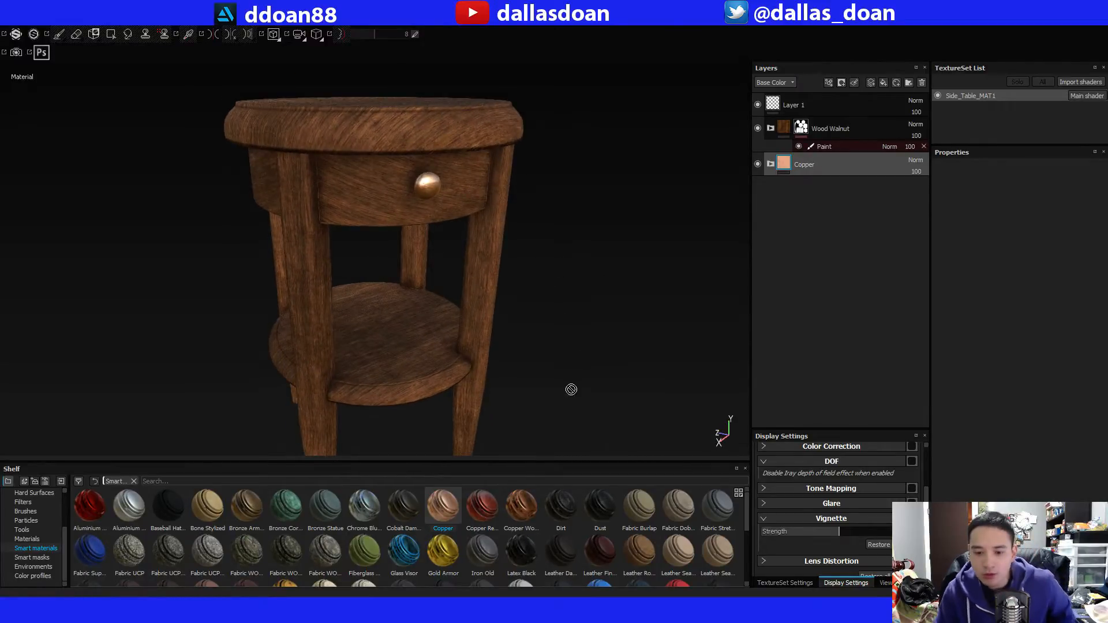
mouse_move(528, 500)
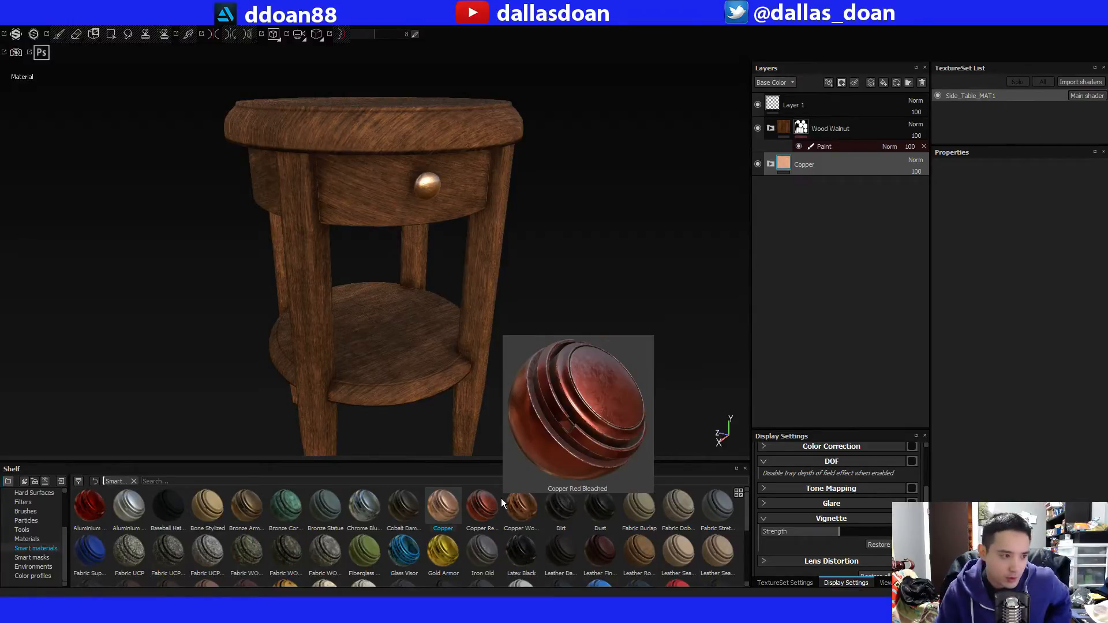
left_click_drag(501, 498, 418, 409)
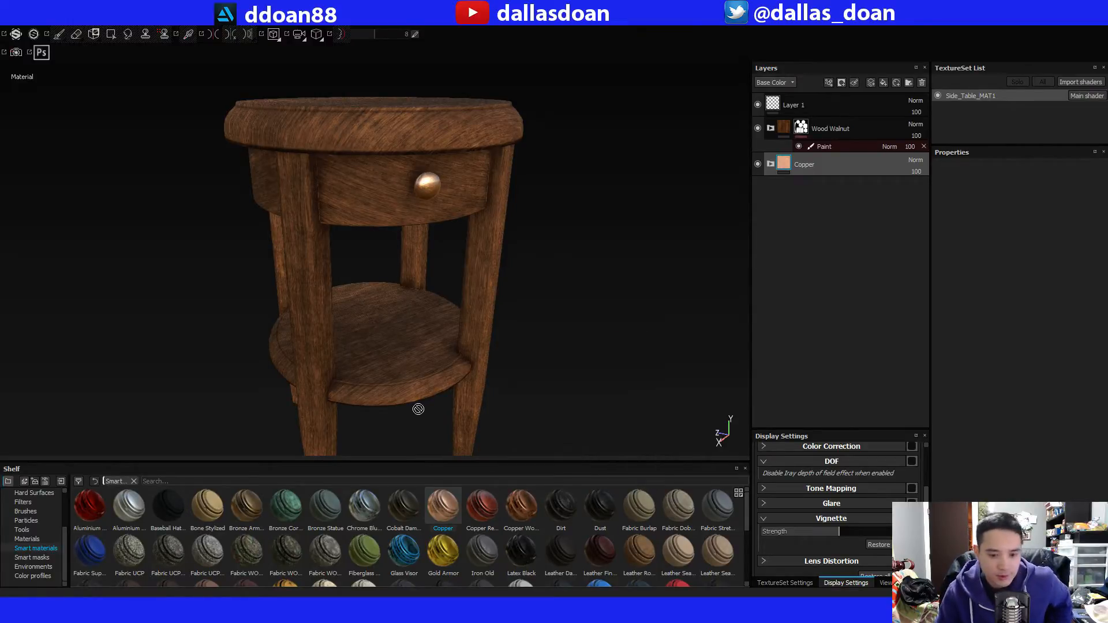
left_click(247, 508)
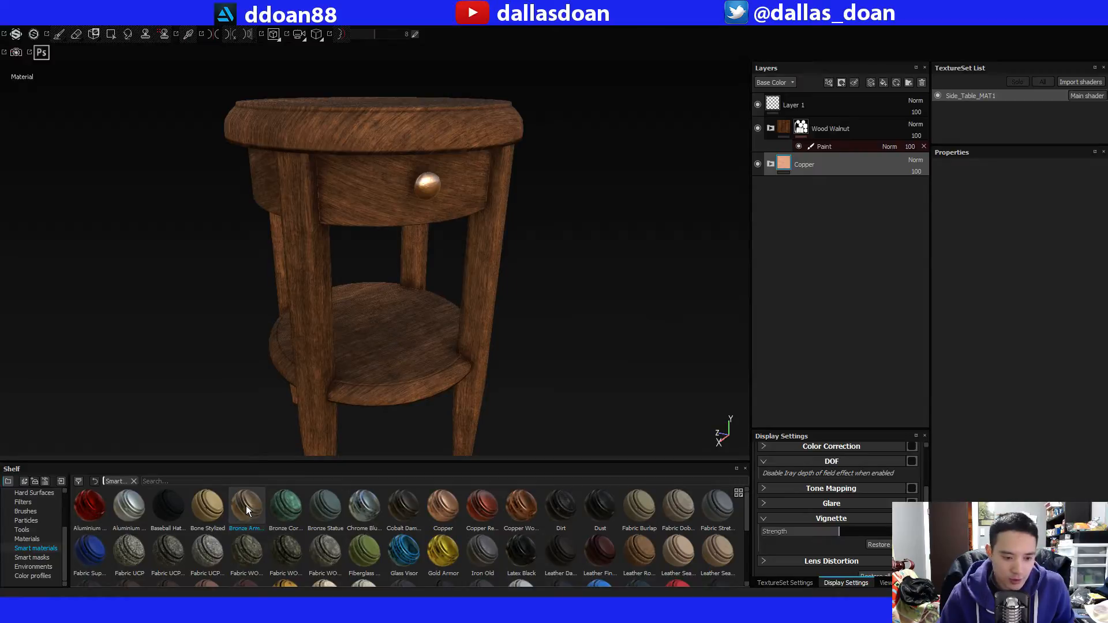
mouse_move(81, 509)
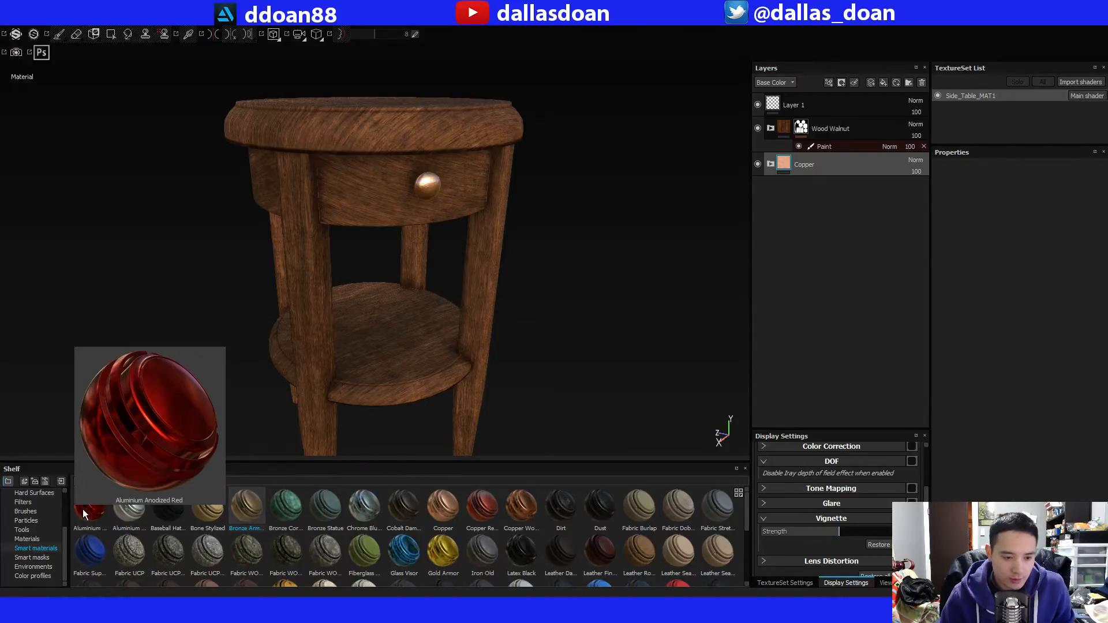
left_click_drag(84, 509, 861, 293)
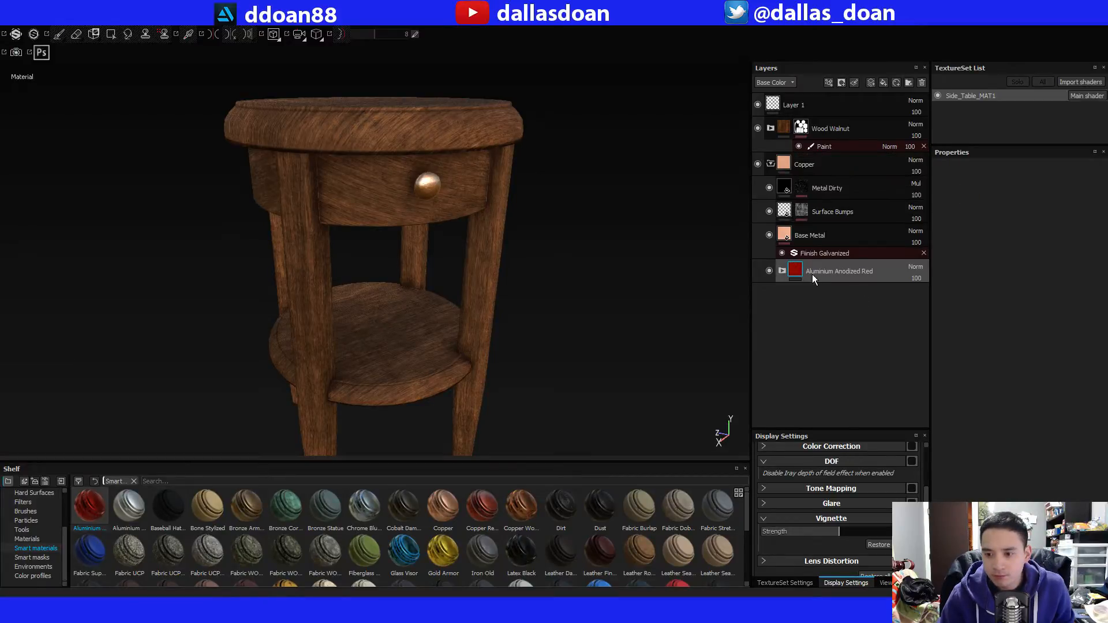
left_click(771, 165)
left_click(758, 164)
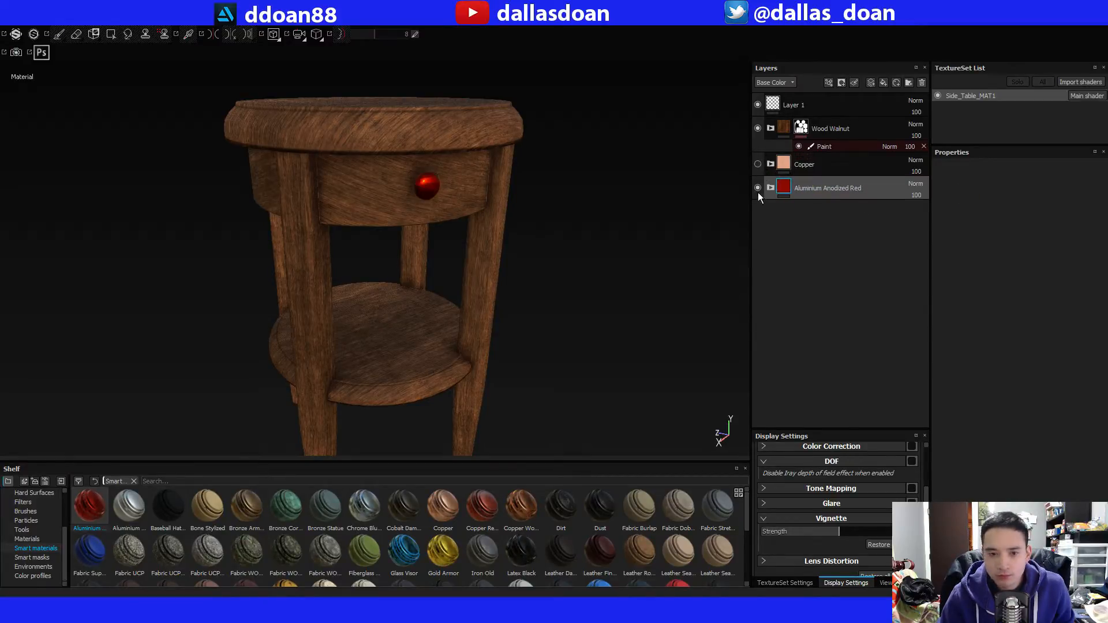
Set the base color of the Aluminum layer in Aluminium Anodized Red to a pale yellowish grey (R 0.704, G 0.705, B 0.562), then collapse the group.
left_click(769, 188)
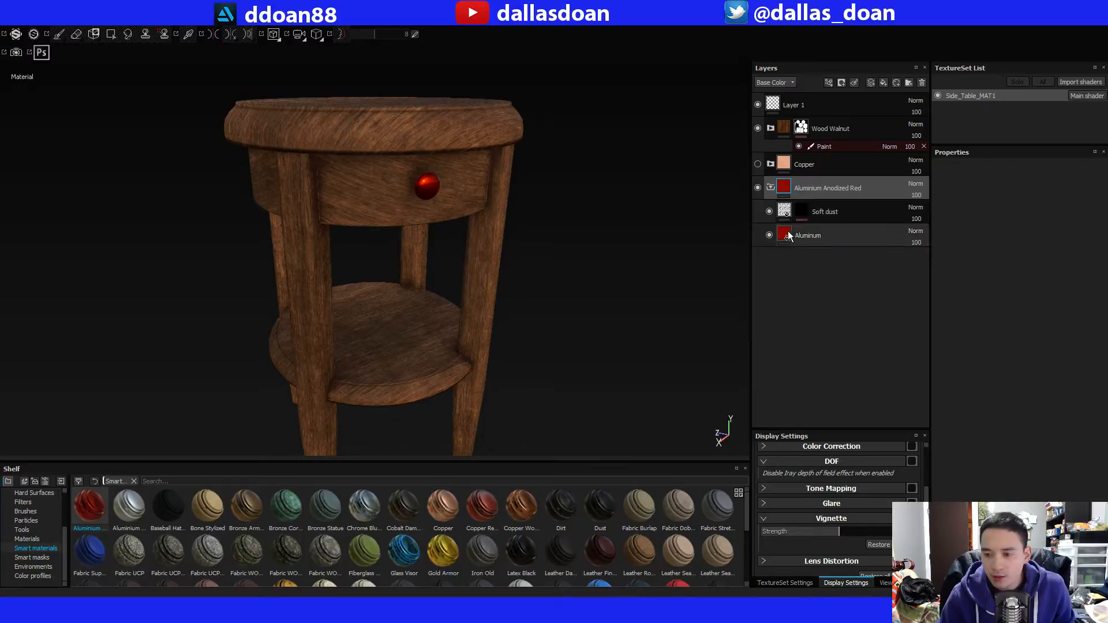
left_click(820, 235)
left_click(1012, 353)
left_click_drag(989, 348, 917, 314)
left_click(1009, 371)
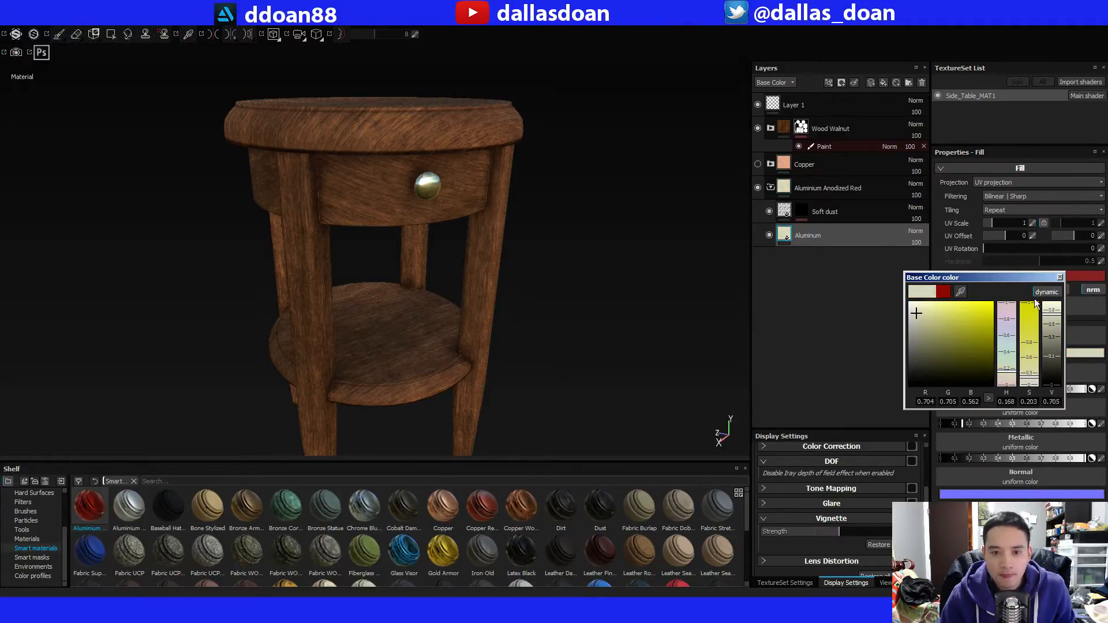
left_click(1059, 278)
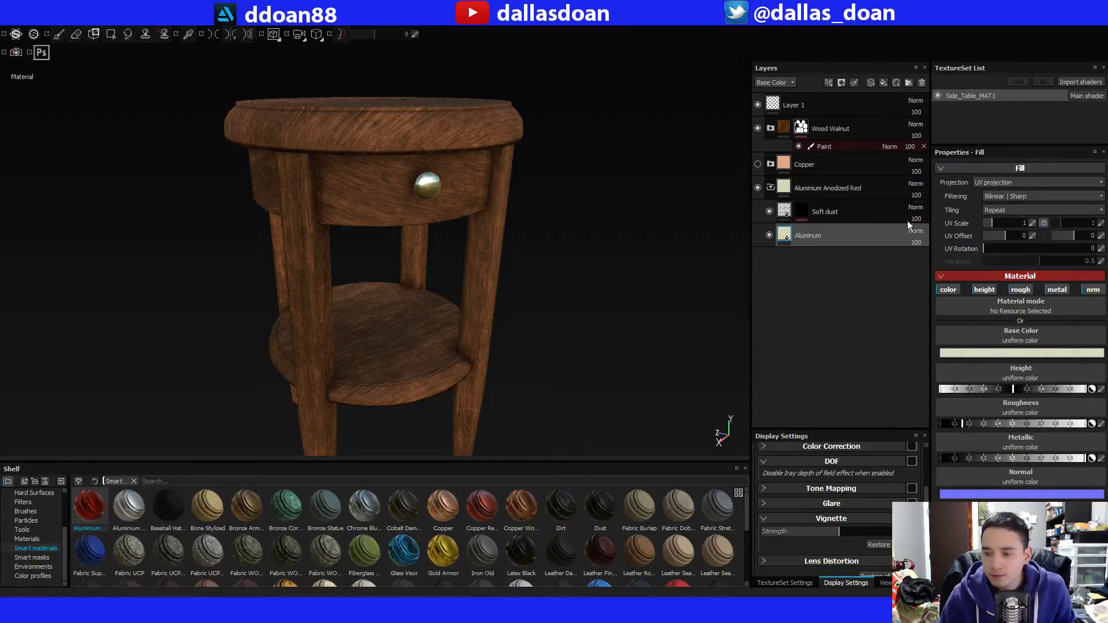
left_click(769, 187)
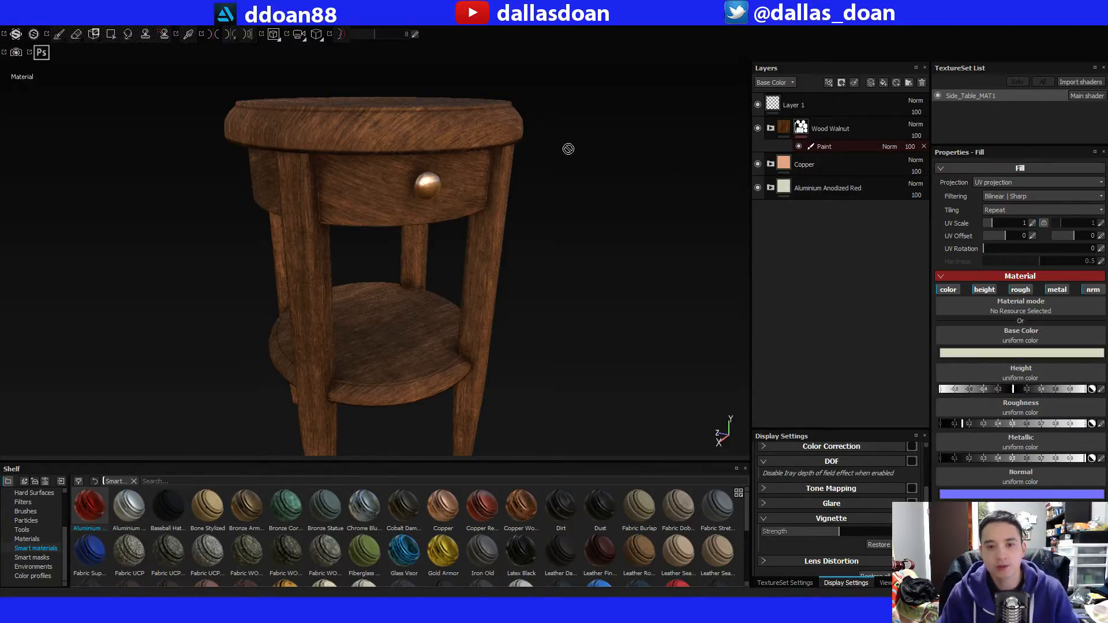
Compare Copper and Aluminium Anodized Red on the drawer knob, leaving Copper hidden and Aluminium Anodized Red visible.
left_click_drag(566, 148, 574, 174, "alt")
left_click(757, 164)
left_click(758, 188)
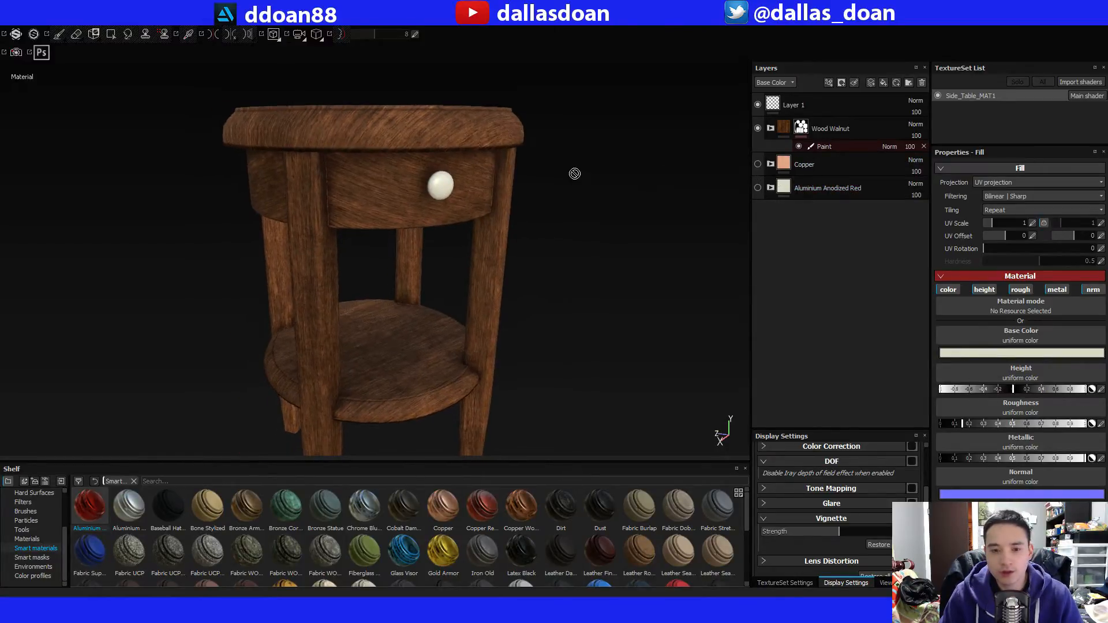
left_click(758, 188)
left_click_drag(698, 183, 576, 181, "alt")
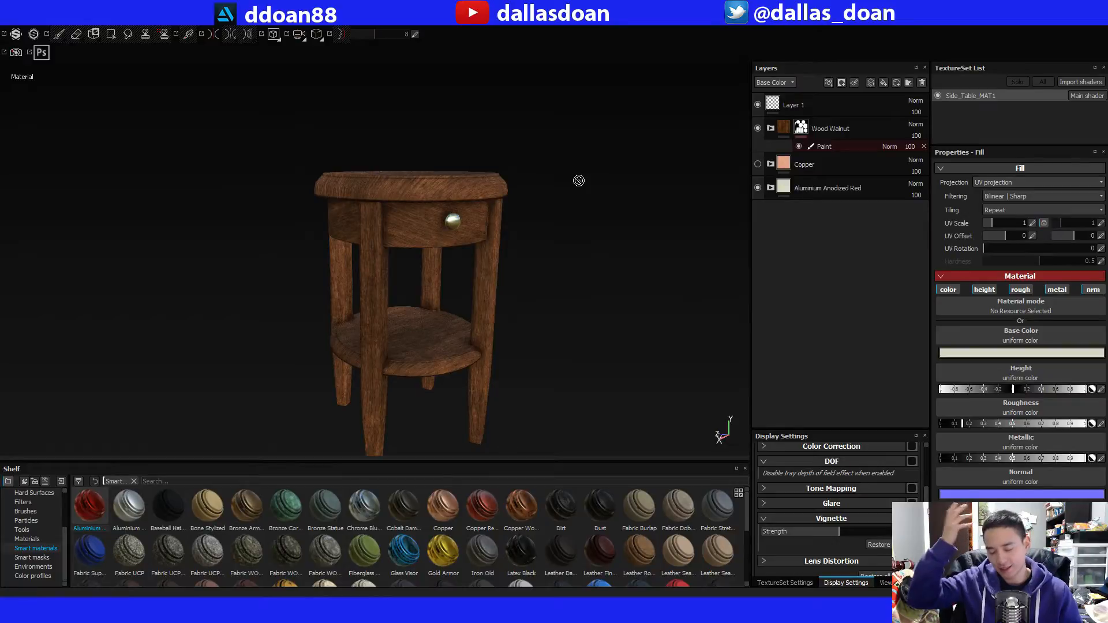
middle_click_drag(578, 187, 553, 168, "alt")
left_click_drag(554, 168, 555, 211, "alt")
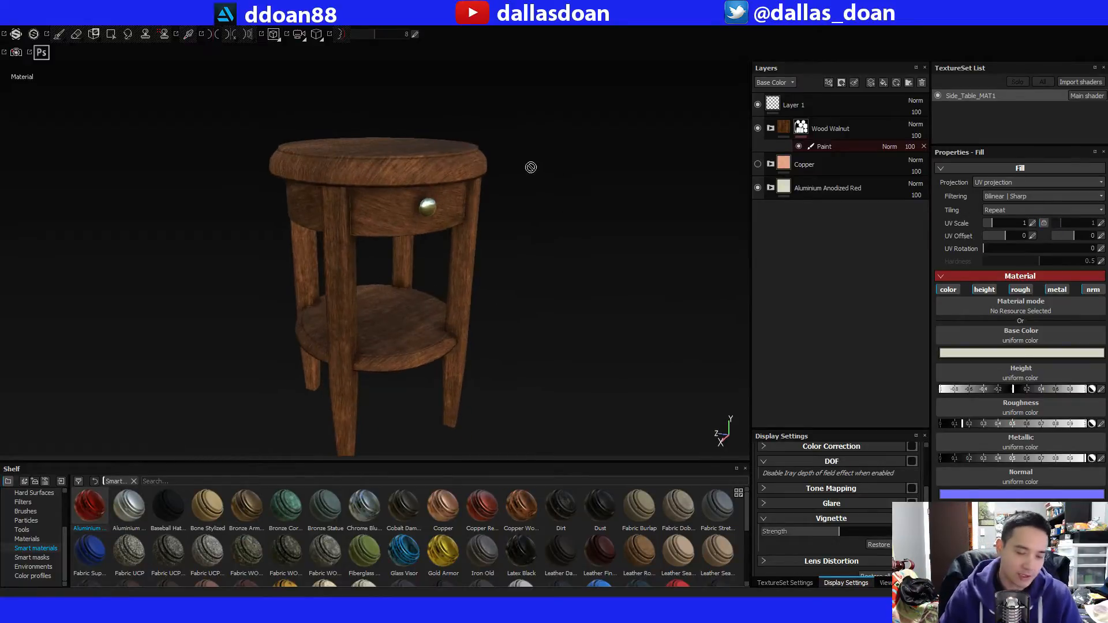
left_click_drag(530, 167, 601, 202, "alt")
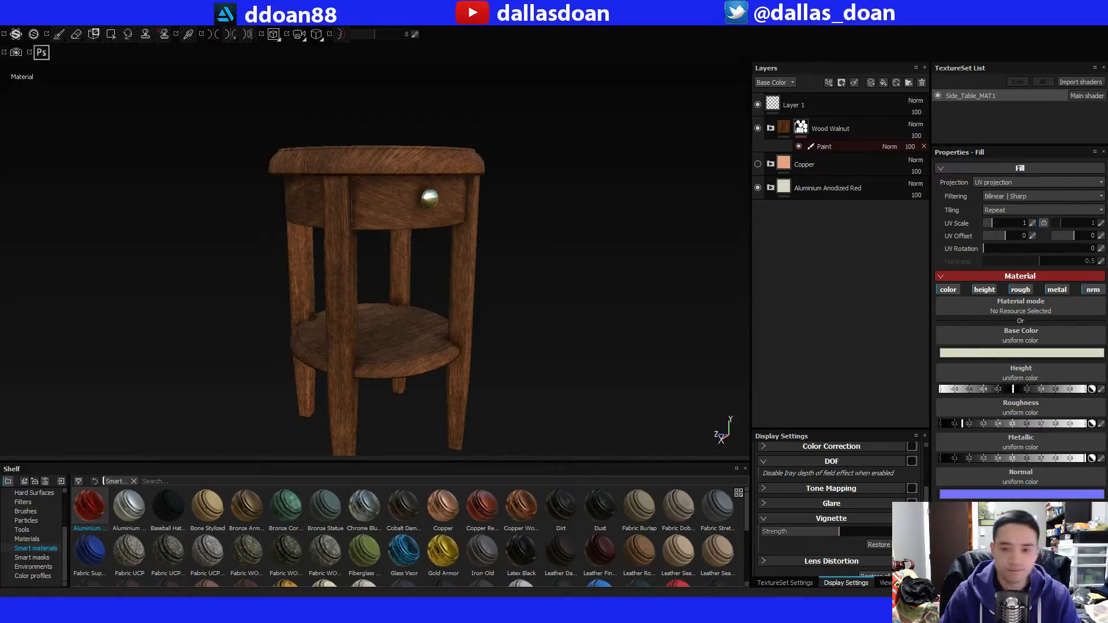
Delete the hidden Copper group from the layer stack.
left_click_drag(226, 254, 212, 270, "alt")
left_click(836, 166)
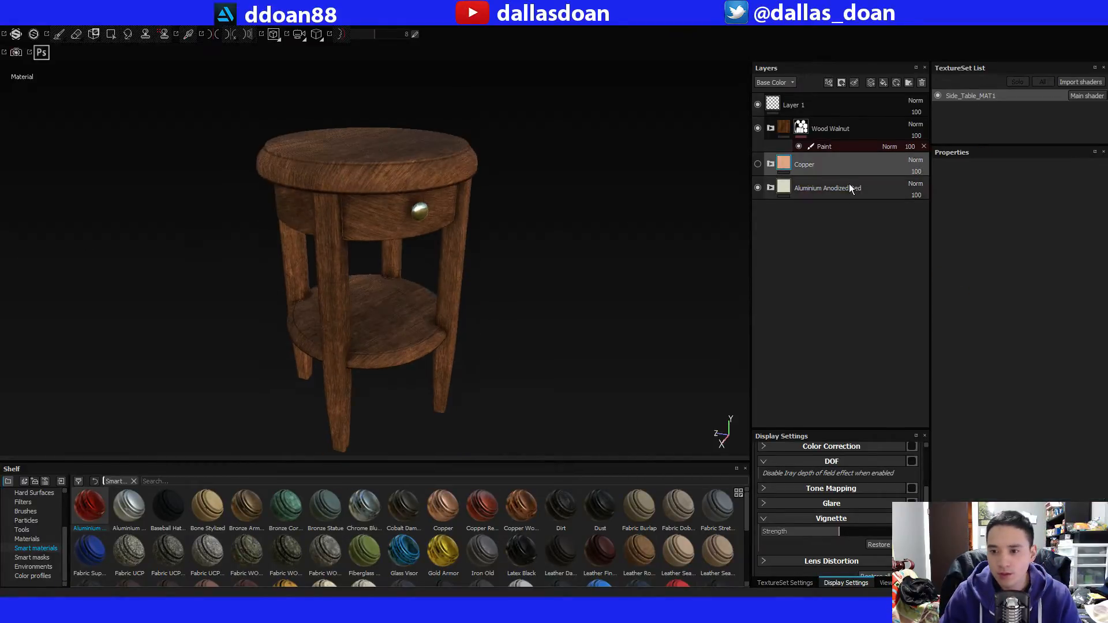
key("Delete")
Examine the walnut wood and the metal drawer knob on the table from several angles and distances.
left_click_drag(343, 249, 351, 210, "alt")
right_click_drag(351, 210, 373, 229, "alt")
middle_click_drag(373, 229, 389, 255, "alt")
right_click_drag(389, 255, 395, 254, "alt")
middle_click_drag(395, 254, 388, 223, "alt")
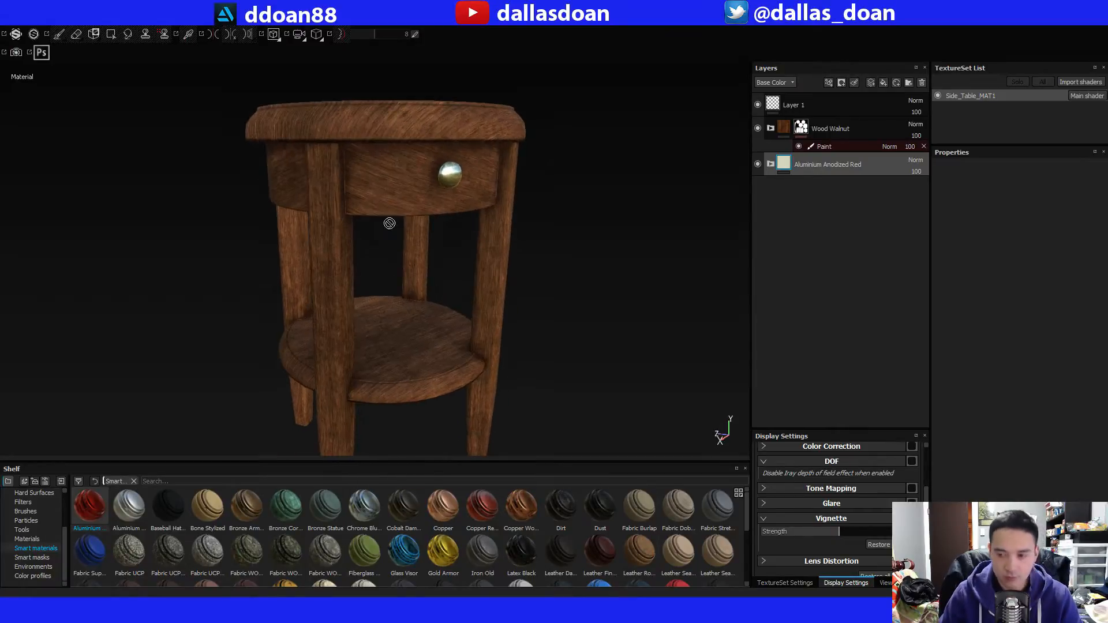
right_click_drag(388, 222, 402, 272, "alt")
middle_click_drag(402, 273, 414, 234, "alt")
left_click_drag(413, 234, 486, 257, "alt")
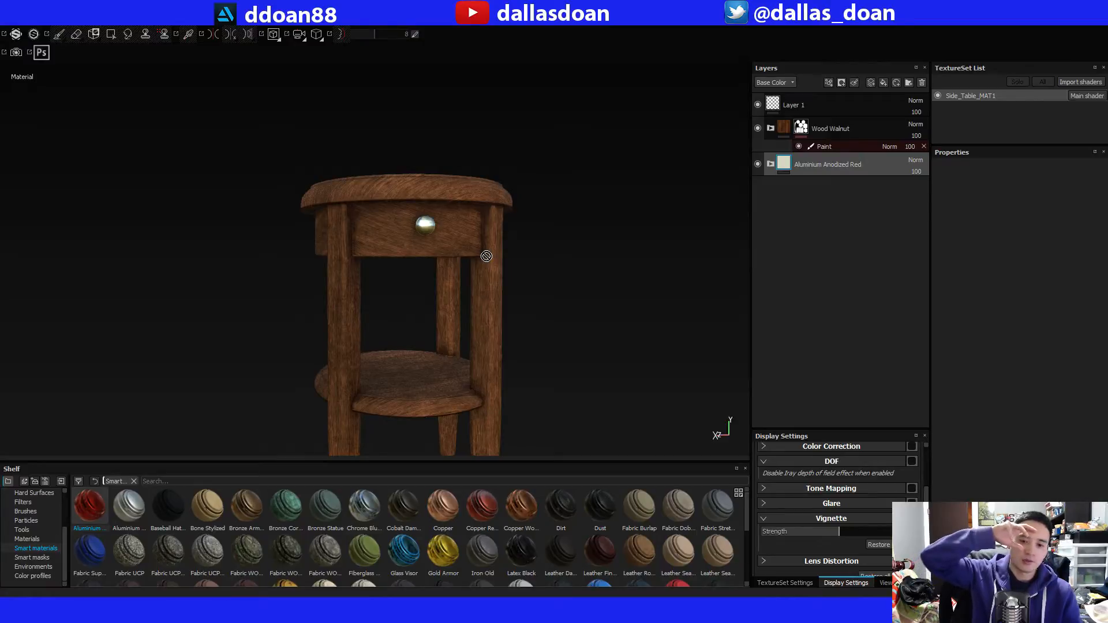
mouse_move(486, 257)
left_mouse_down("alt")
mouse_move(487, 279)
mouse_move(488, 253)
left_mouse_up("alt")
Expand Wood Walnut and set its Base layer's base color to a dark red-brown sampled from the reference photo (R 0.212, G 0.042, B 0.024).
left_click(772, 129)
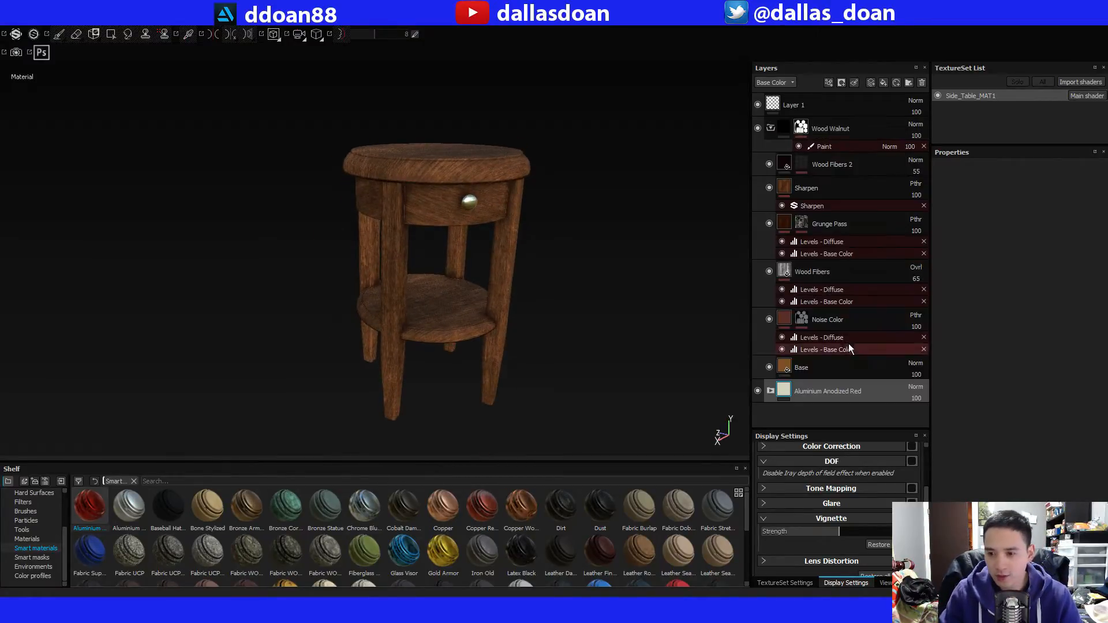
left_click(792, 366)
left_click(983, 354)
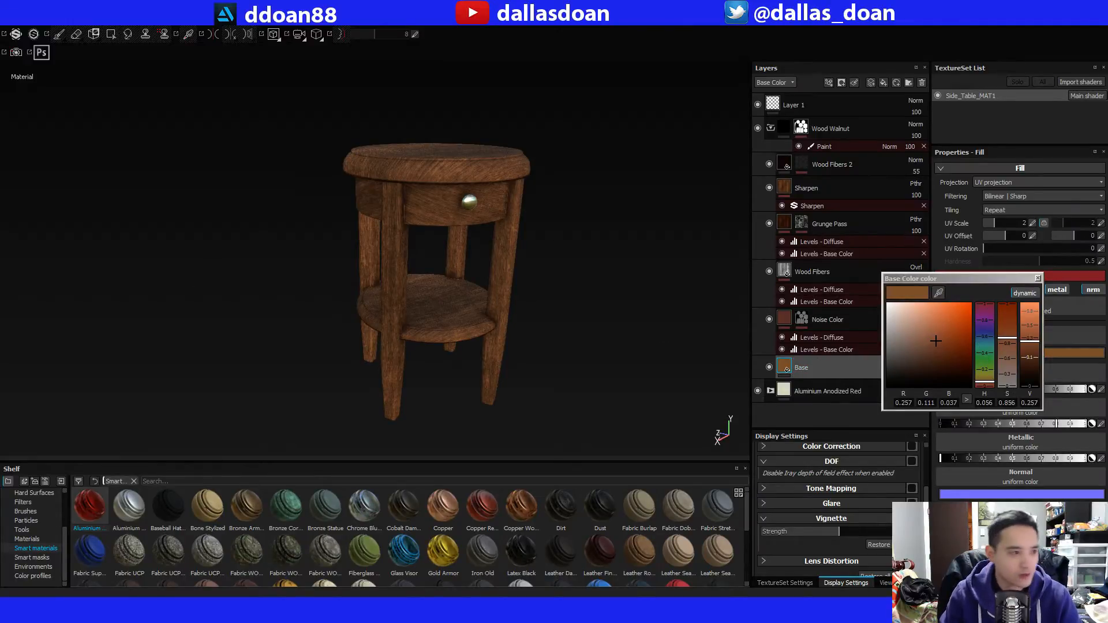
key("alt+Tab")
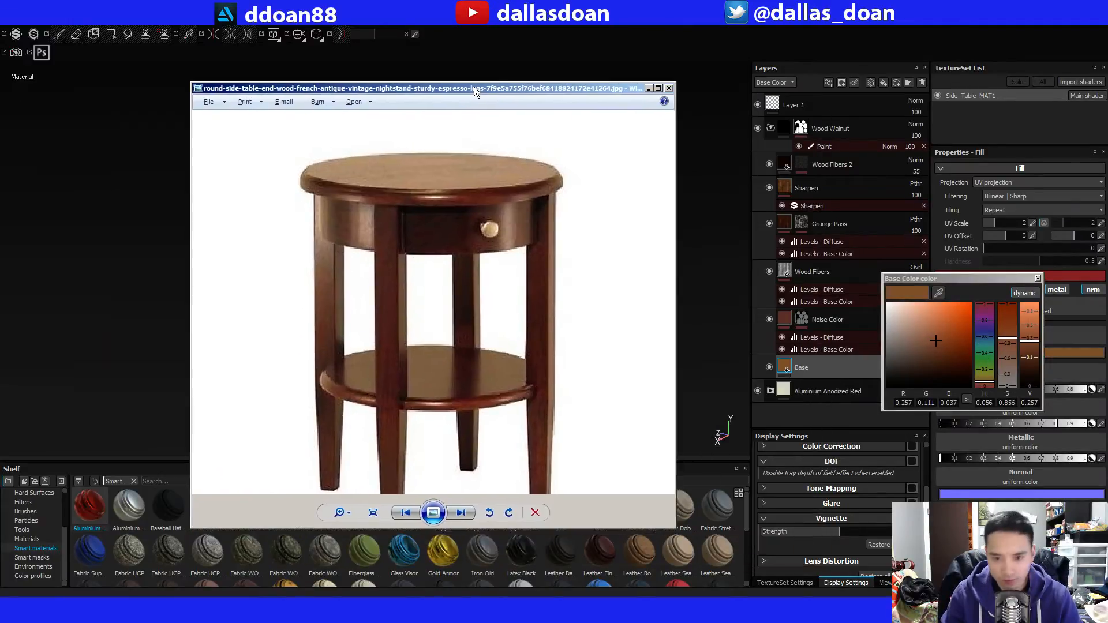
left_click(938, 292)
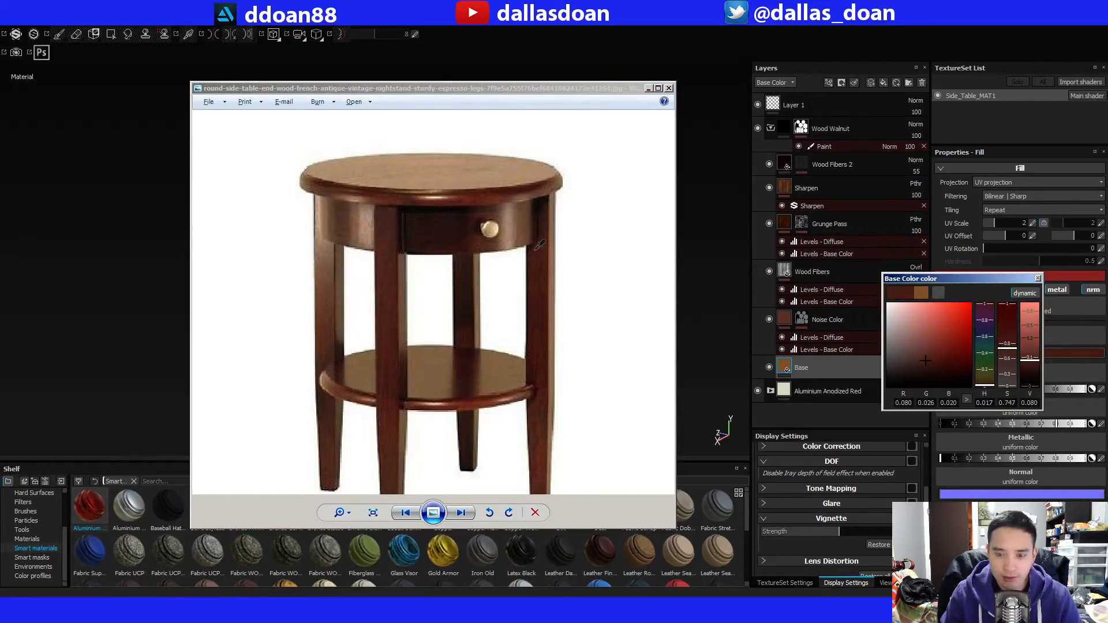
left_click(474, 397)
left_click(519, 30)
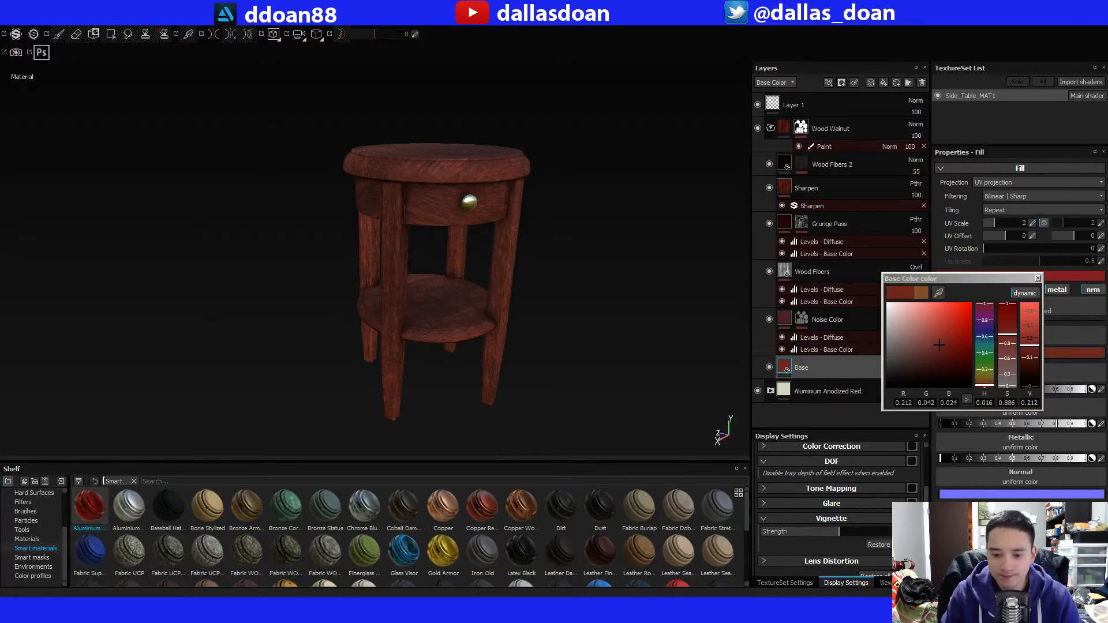
Move the reference photo aside to uncover the table and try to resample the Base layer's base color.
key("alt+Tab")
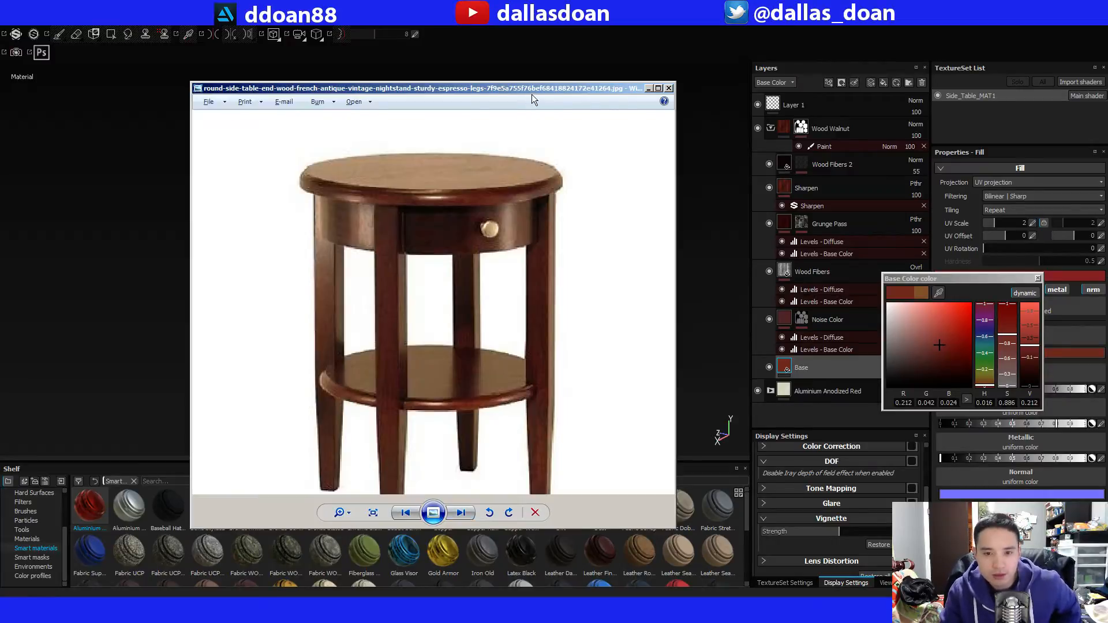
left_click_drag(524, 92, 244, 82)
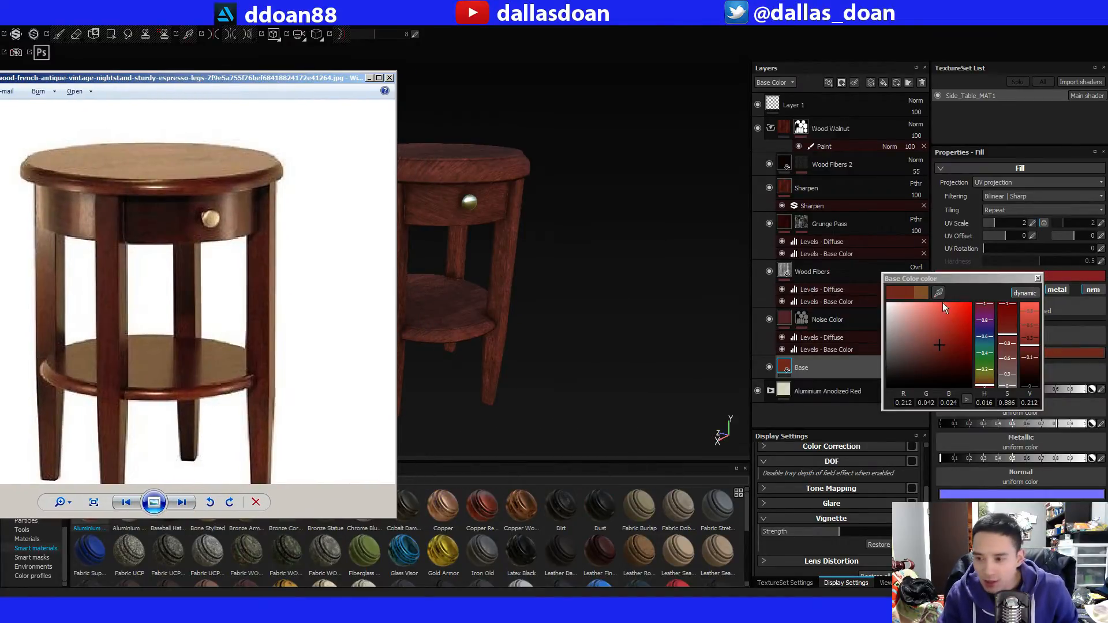
mouse_move(939, 293)
left_mouse_down()
mouse_move(857, 302)
mouse_move(677, 508)
mouse_move(581, 318)
left_mouse_up()
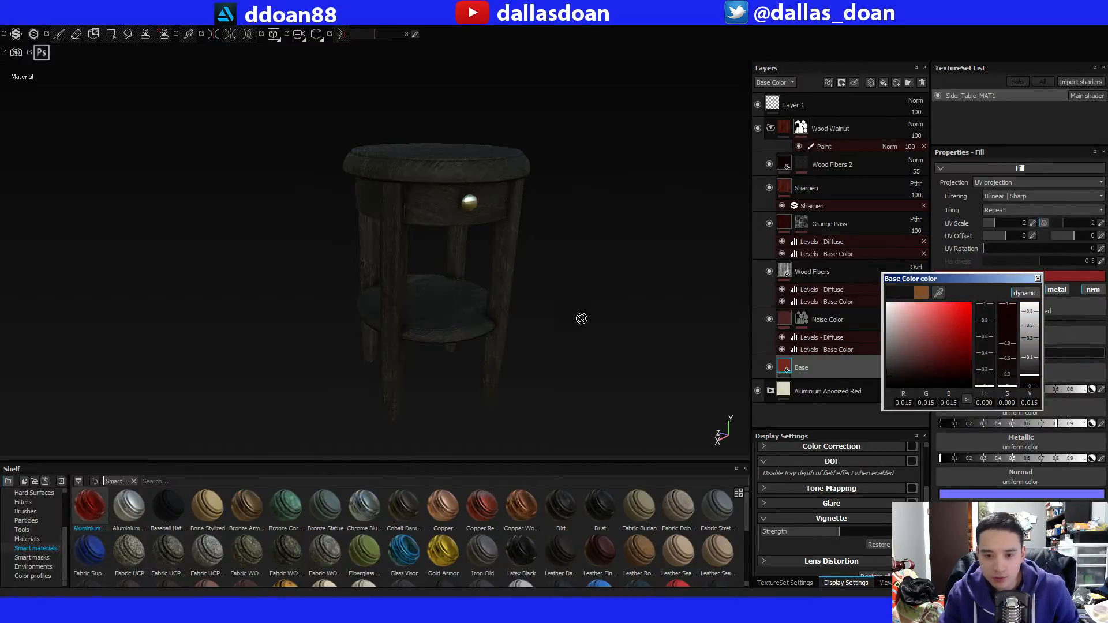
key("alt+Tab")
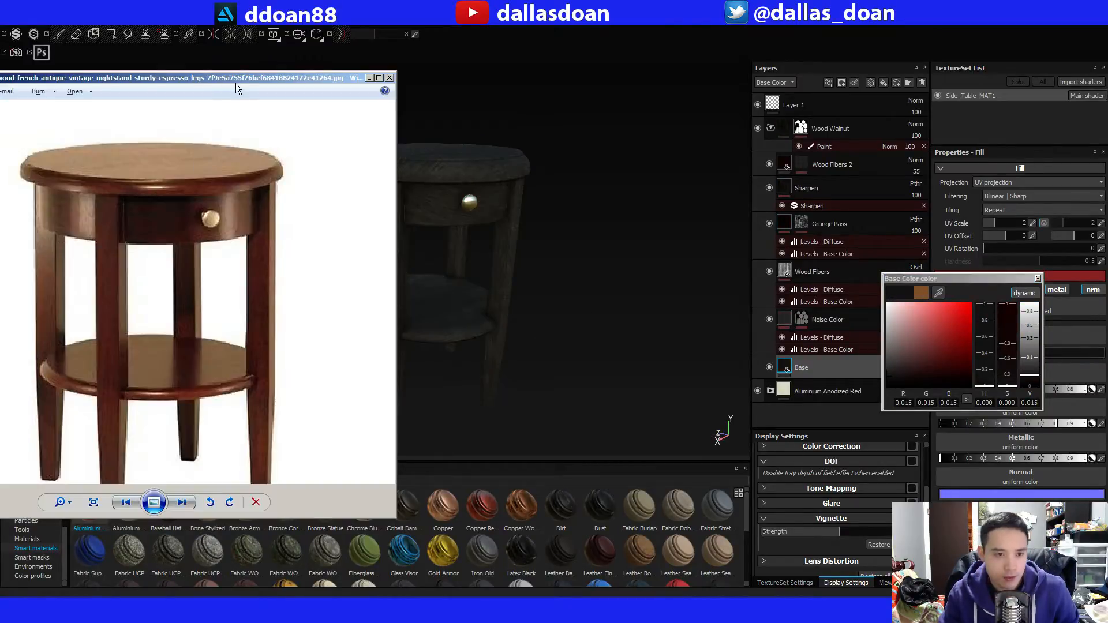
key("alt+Tab")
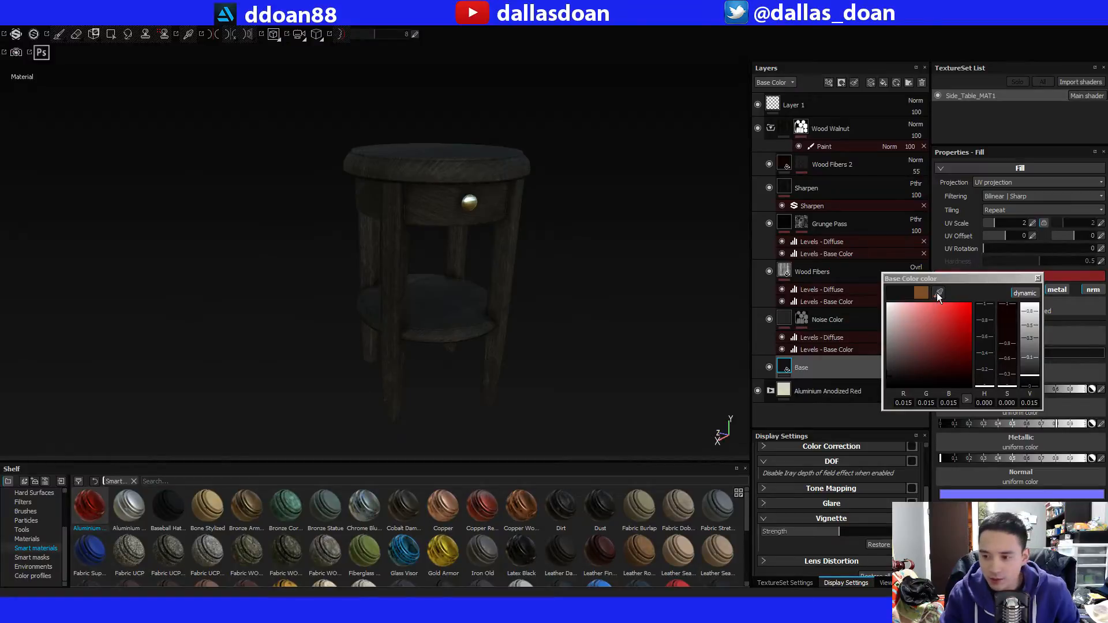
Resample a reddish brown from the reference photo for the Base layer and fine-tune it to R 0.246, G 0.074, B 0.044.
left_click_drag(938, 293, 0, 327)
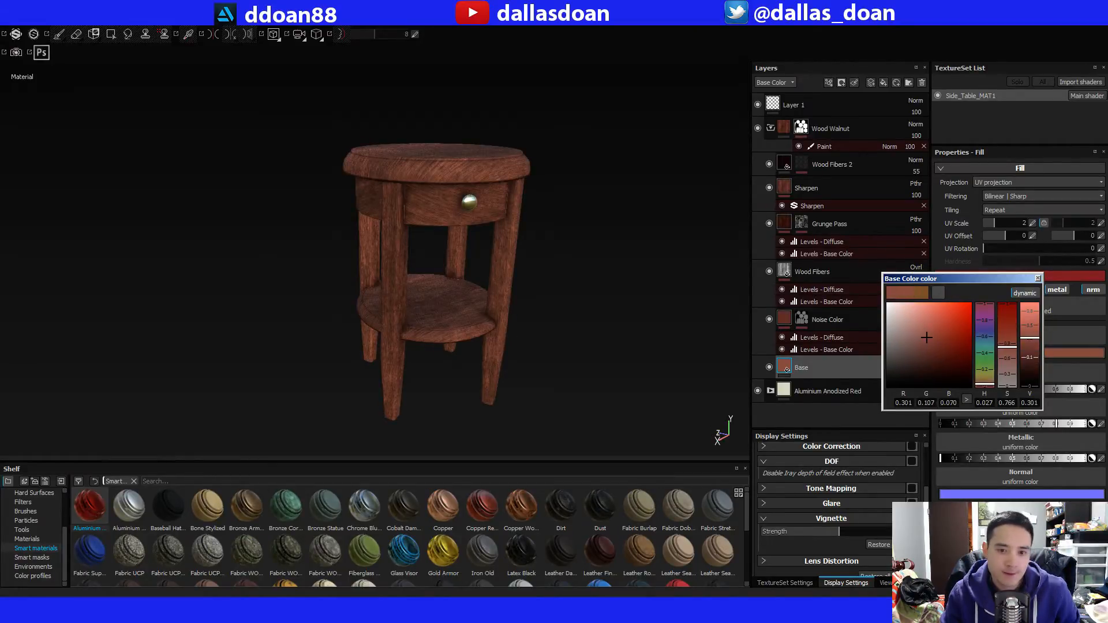
left_click_drag(927, 338, 933, 343)
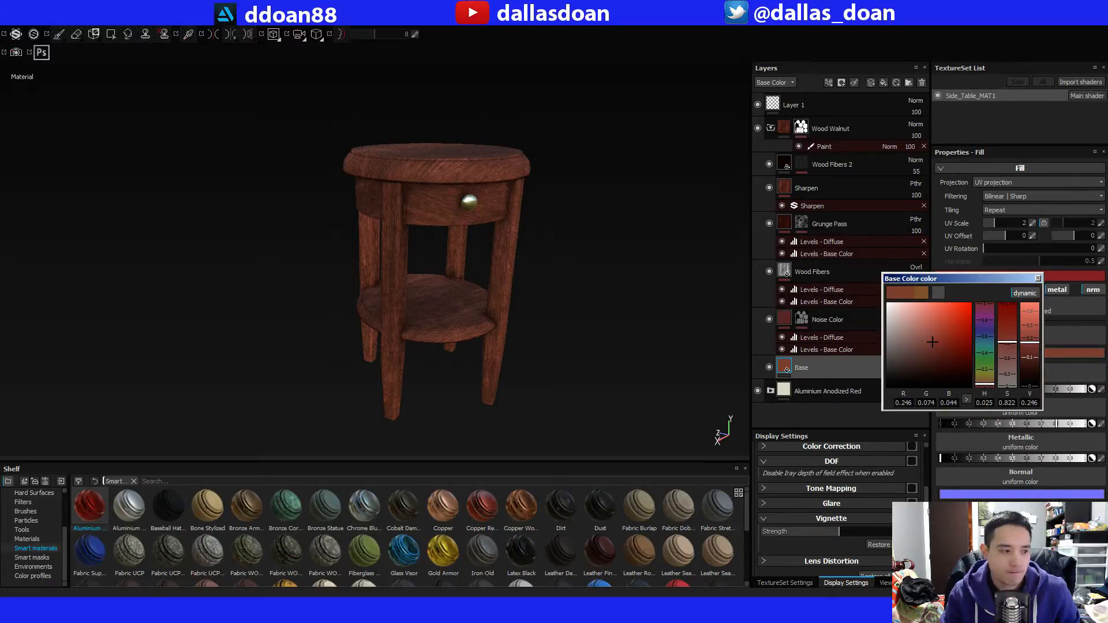
left_click(1037, 279)
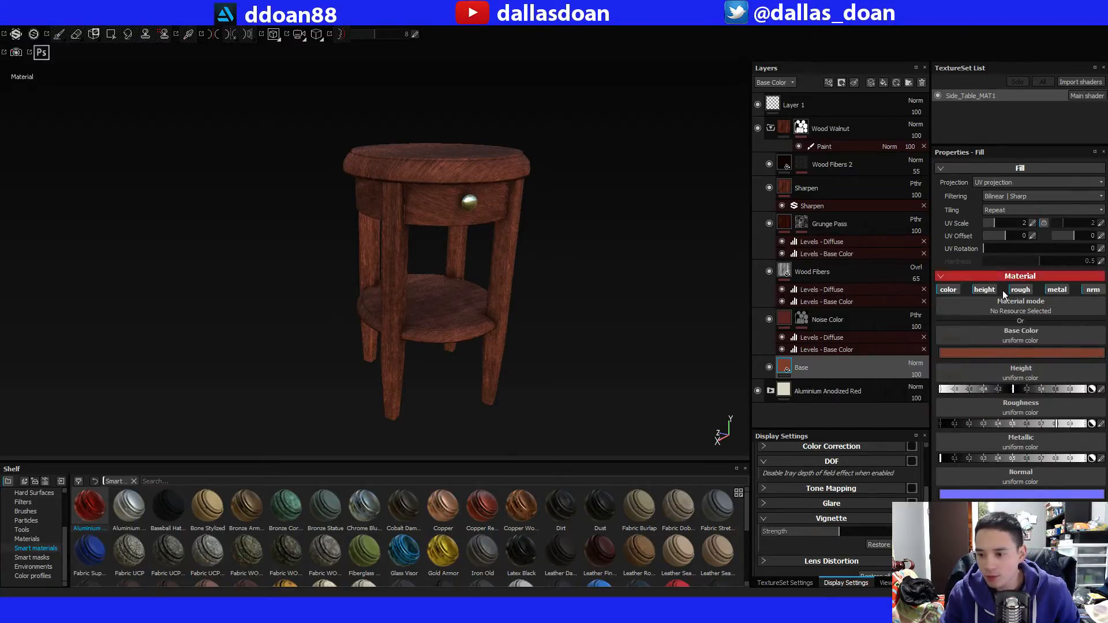
Check what the Noise Color layer contributes by toggling its visibility and viewing its base color levels, leaving the layer visible.
left_click(832, 327)
left_click(766, 320)
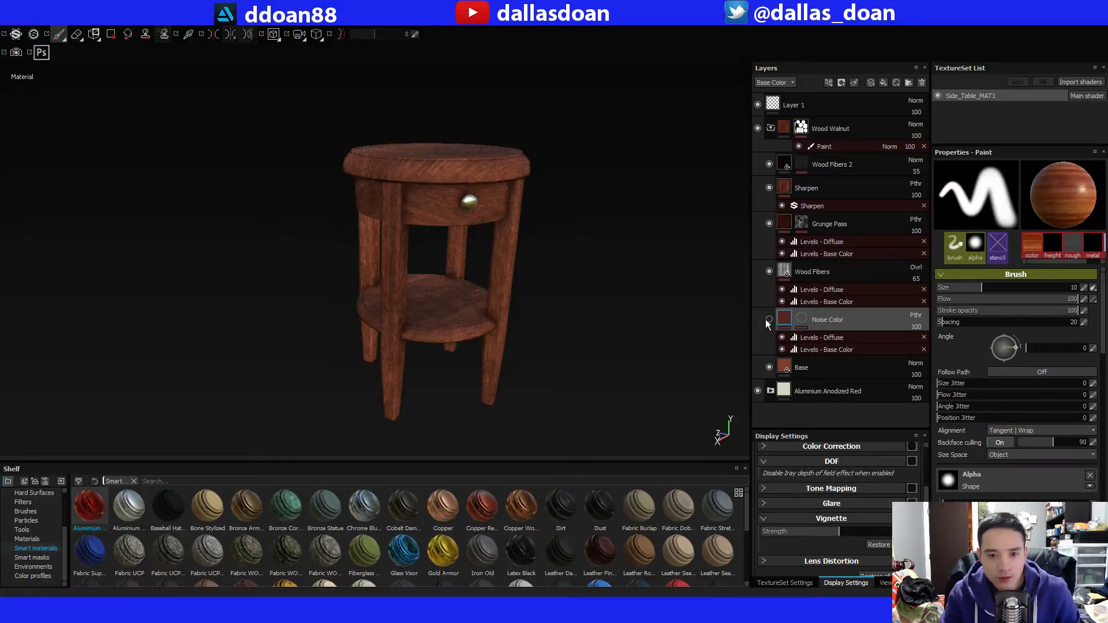
left_click(766, 320)
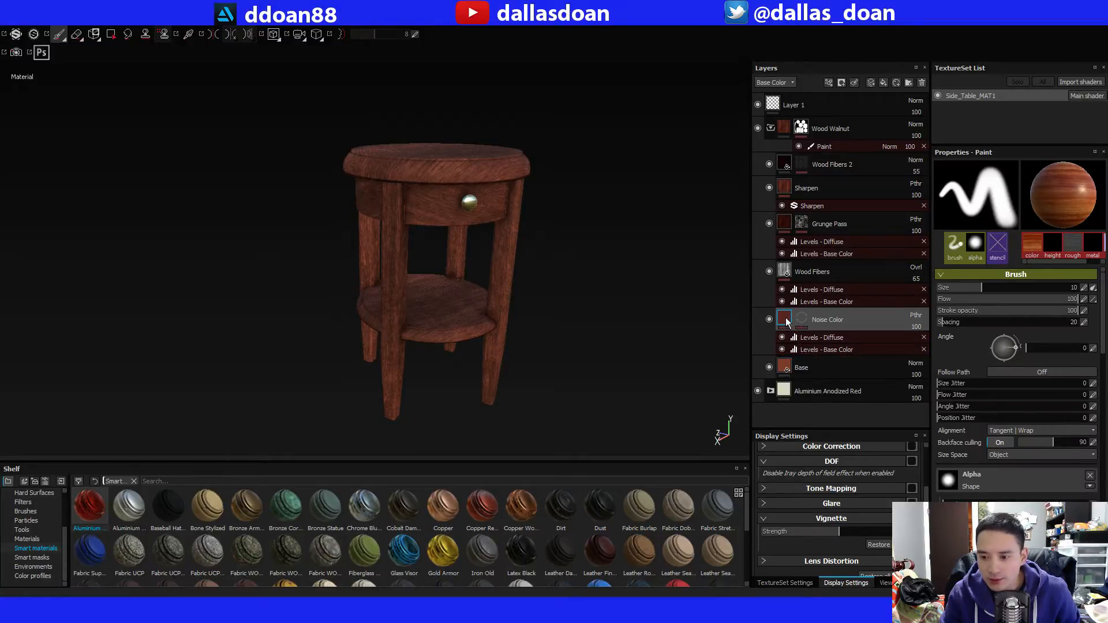
left_click(811, 348)
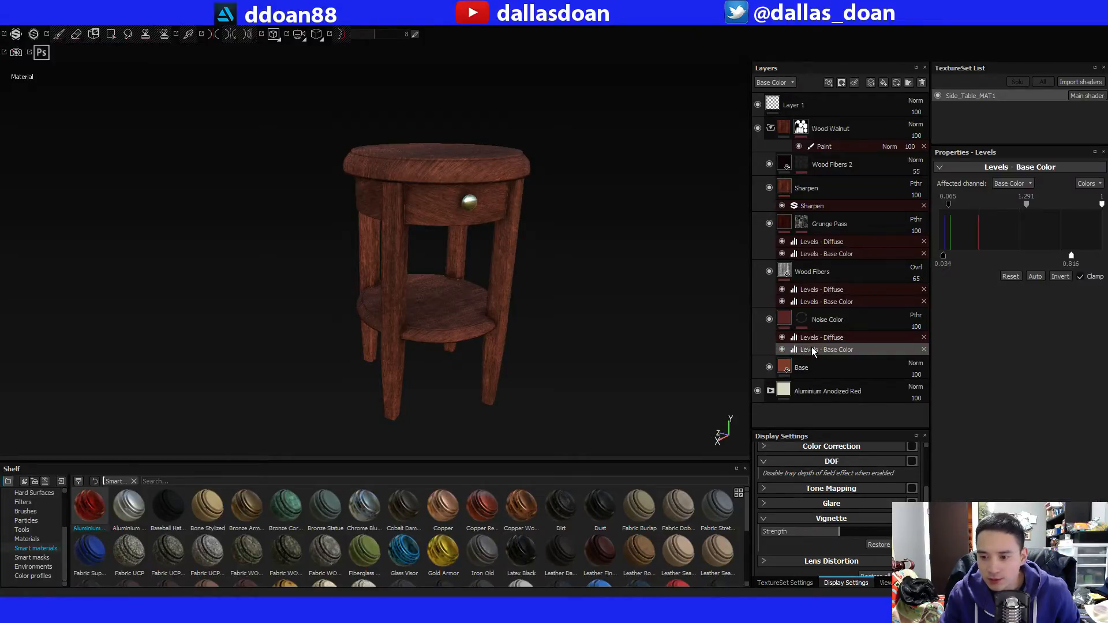
left_click(785, 325)
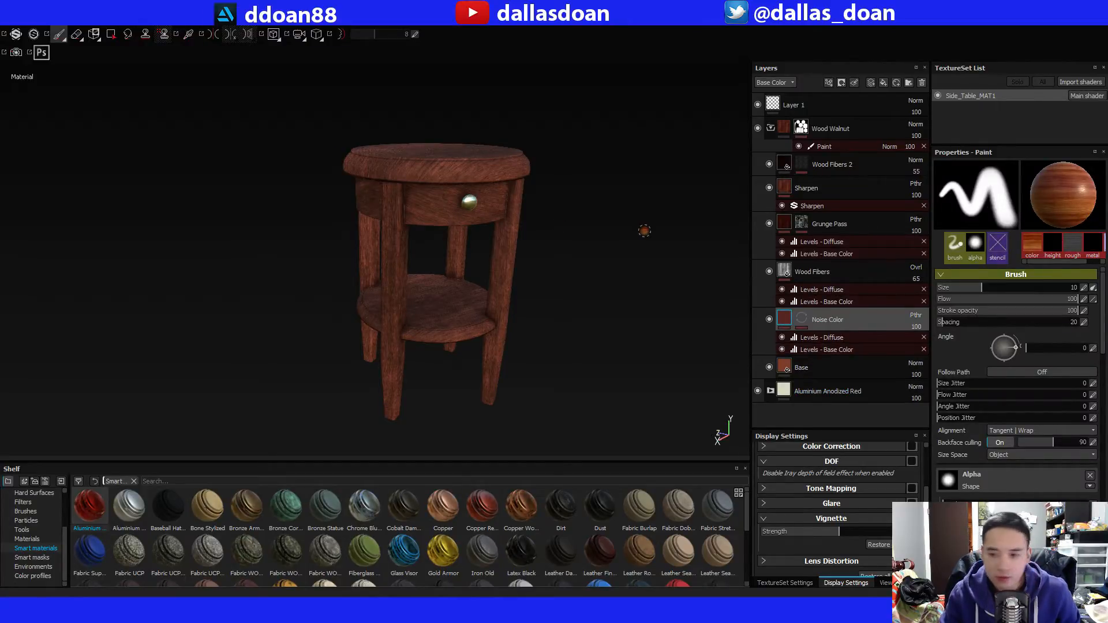
left_click(768, 321)
left_click(768, 321)
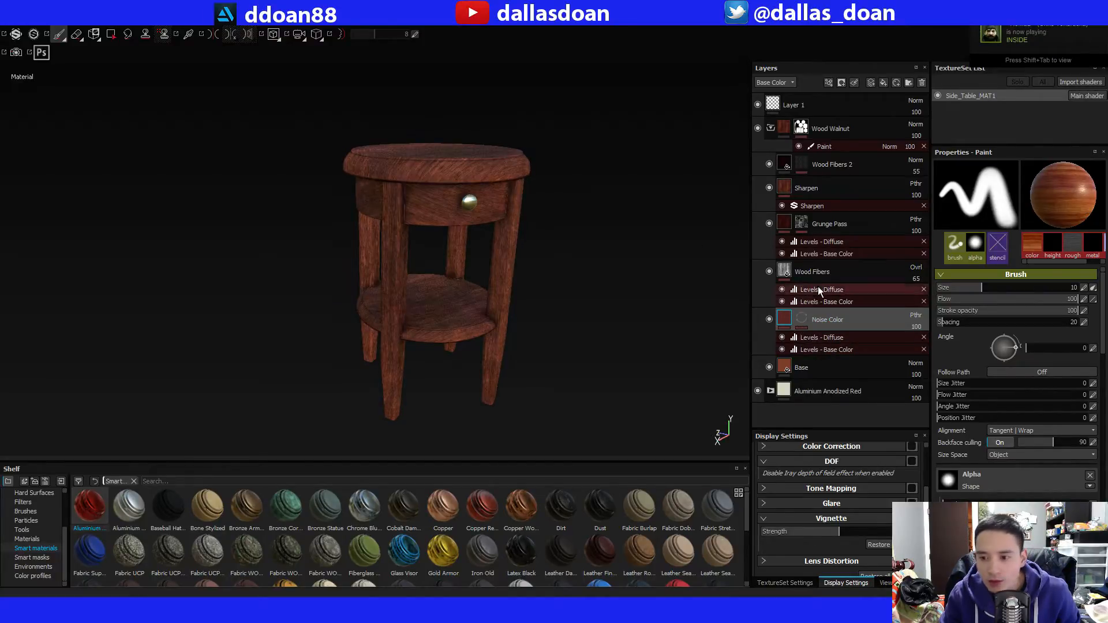
Compare the table with and without the Wood Fibers and Grunge Pass layers, leaving both visible.
left_click(769, 271)
left_click(768, 271)
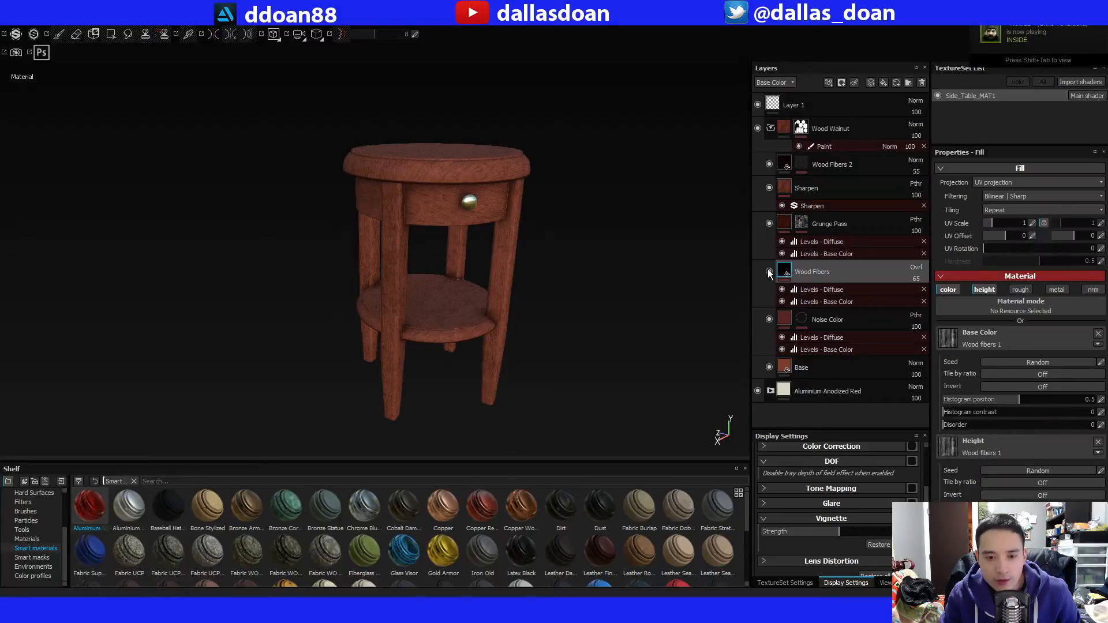
left_click(769, 224)
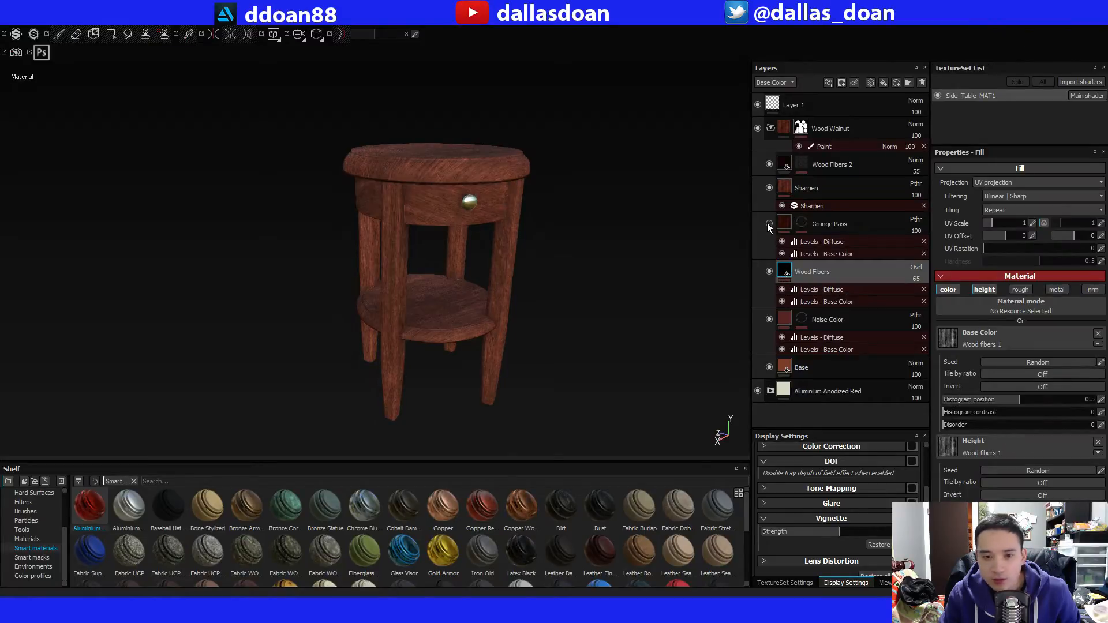
left_click(768, 224)
left_click(768, 224)
left_click(768, 224)
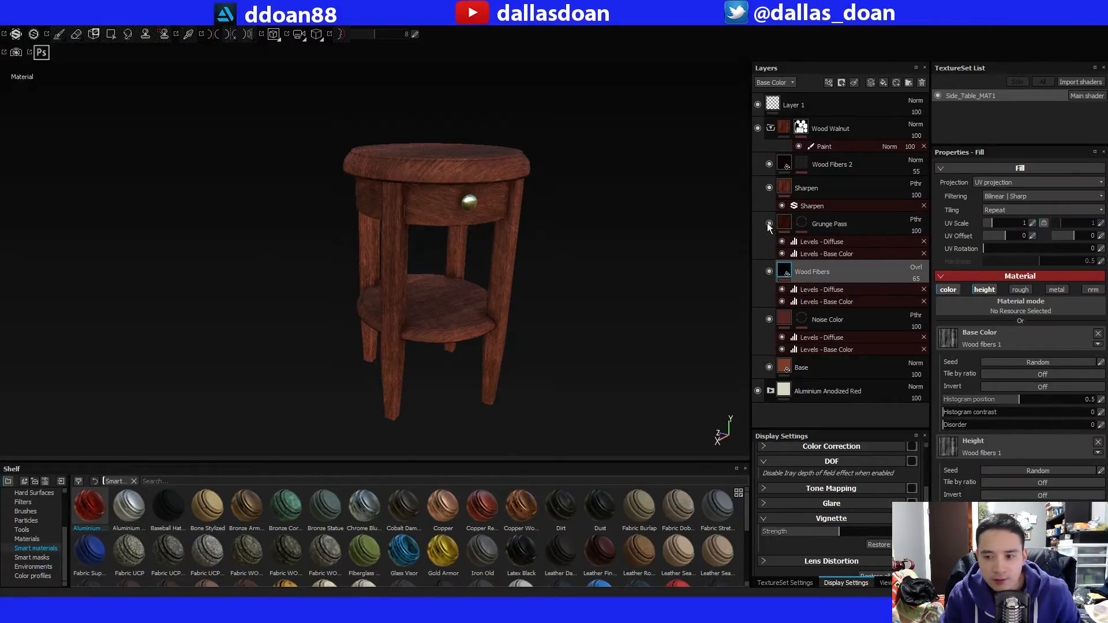
Inspect the Grunge Pass layer's base color levels and the MG Dirt generator parameters on its mask.
left_click(814, 229)
left_click(802, 223)
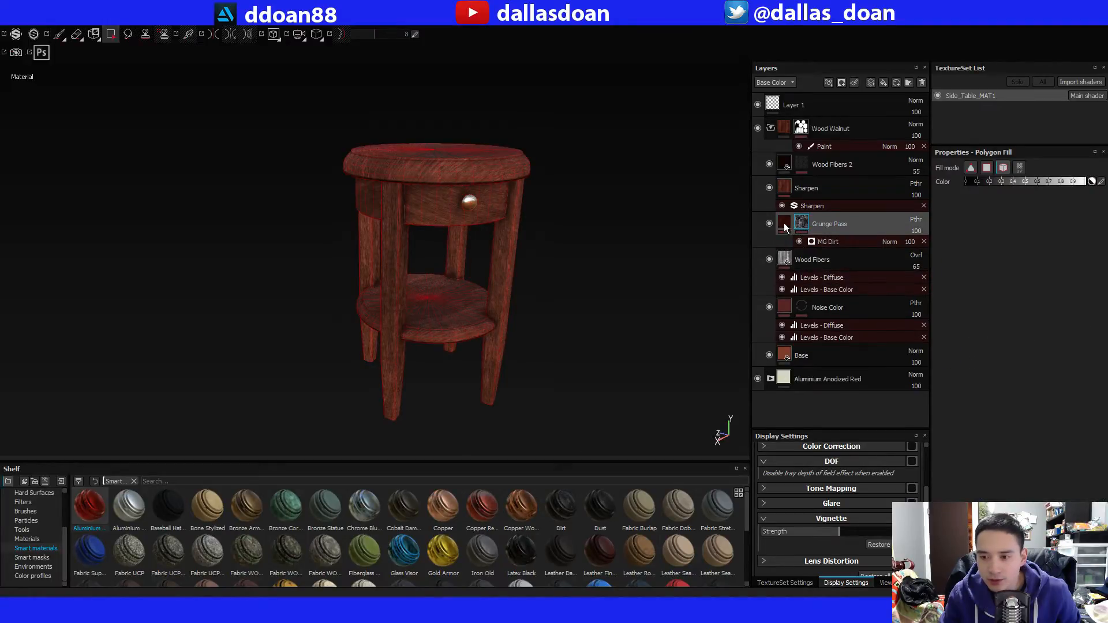
left_click(785, 226)
left_click(812, 252)
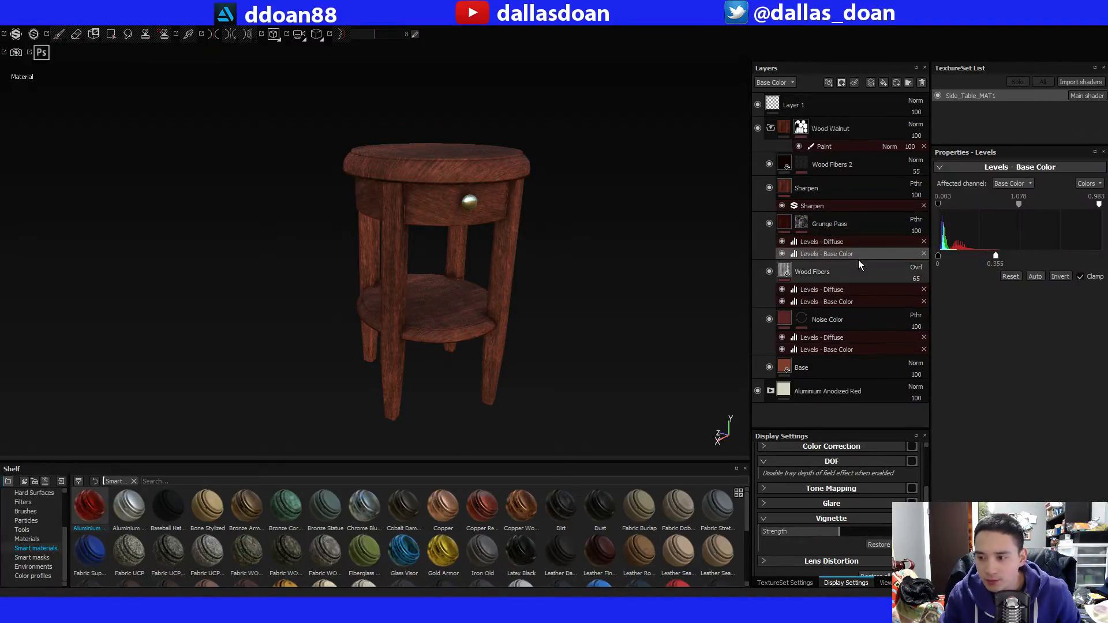
left_click(801, 226)
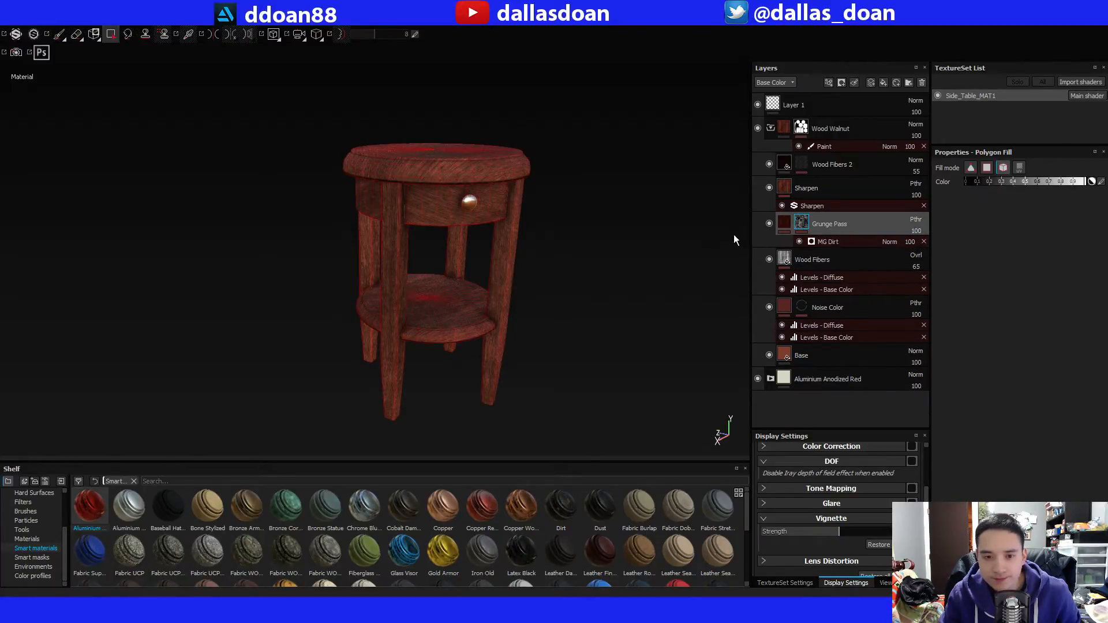
left_click(847, 239)
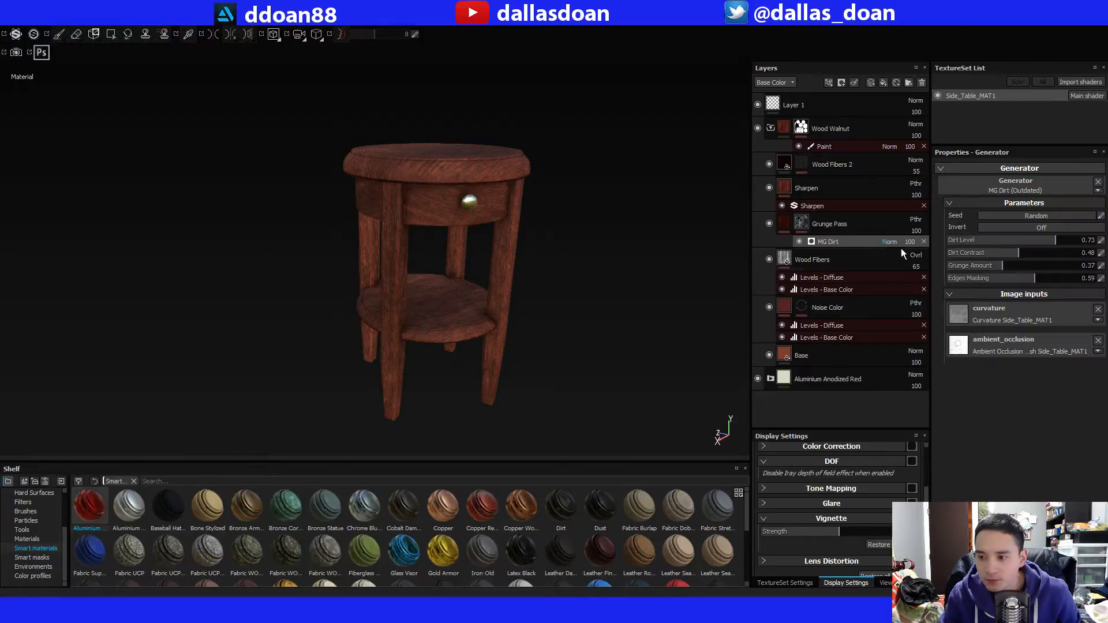
Examine the recolored table's grunge and wood grain from several angles.
middle_click_drag(584, 245, 587, 267, "alt")
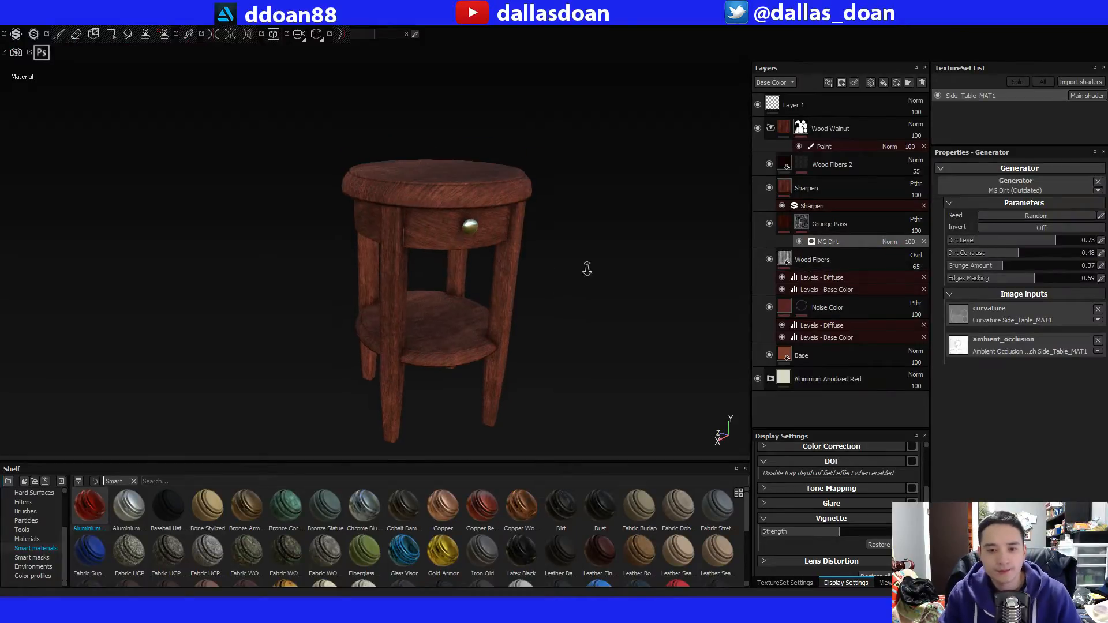
right_click_drag(587, 267, 629, 263, "alt")
left_click_drag(484, 250, 475, 220, "alt")
middle_click_drag(475, 220, 474, 265, "alt")
right_click_drag(474, 264, 509, 258, "alt")
left_click_drag(509, 259, 551, 276, "alt")
right_click_drag(551, 276, 529, 282, "alt")
left_click_drag(530, 282, 537, 252, "alt")
right_click_drag(582, 270, 552, 255, "alt")
left_click_drag(552, 256, 549, 254, "alt")
middle_click_drag(549, 254, 516, 220, "alt")
mouse_move(516, 219)
right_mouse_down("alt")
mouse_move(510, 257)
mouse_move(520, 248)
right_mouse_up("alt")
Look through the Grunge Pass and Sharpen layers and check what Wood Fibers 2 adds to the wood.
left_click(829, 218)
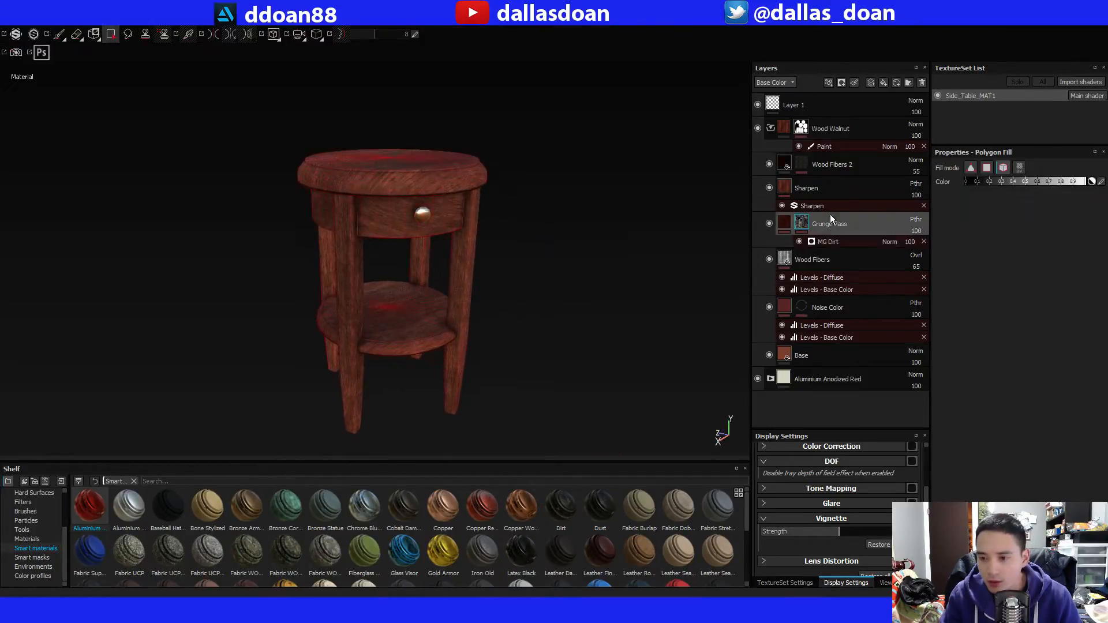
left_click(805, 185)
left_click(785, 164)
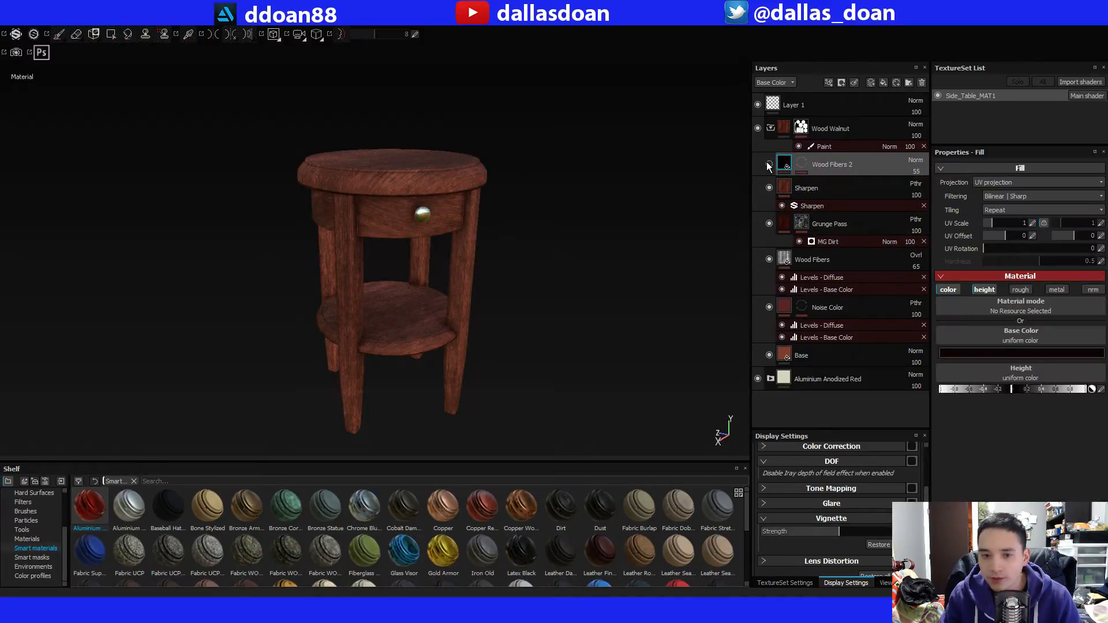
Set the Base layer's roughness to about 0.4 and check the wood's shine around the table.
left_click(805, 356)
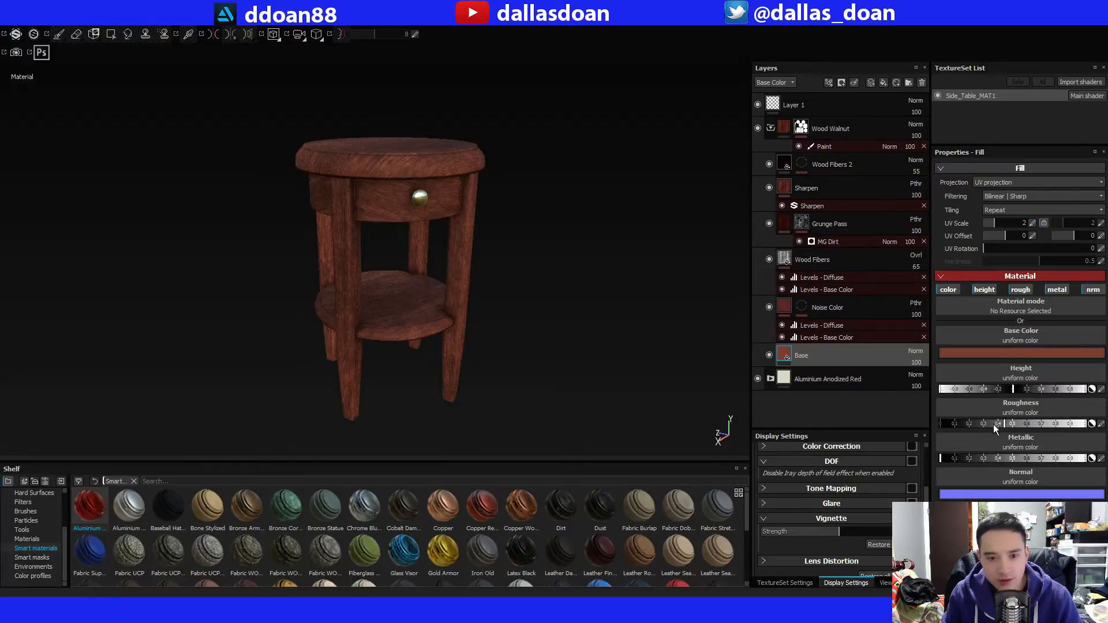
mouse_move(992, 424)
left_mouse_down()
mouse_move(979, 425)
mouse_move(999, 424)
left_mouse_up()
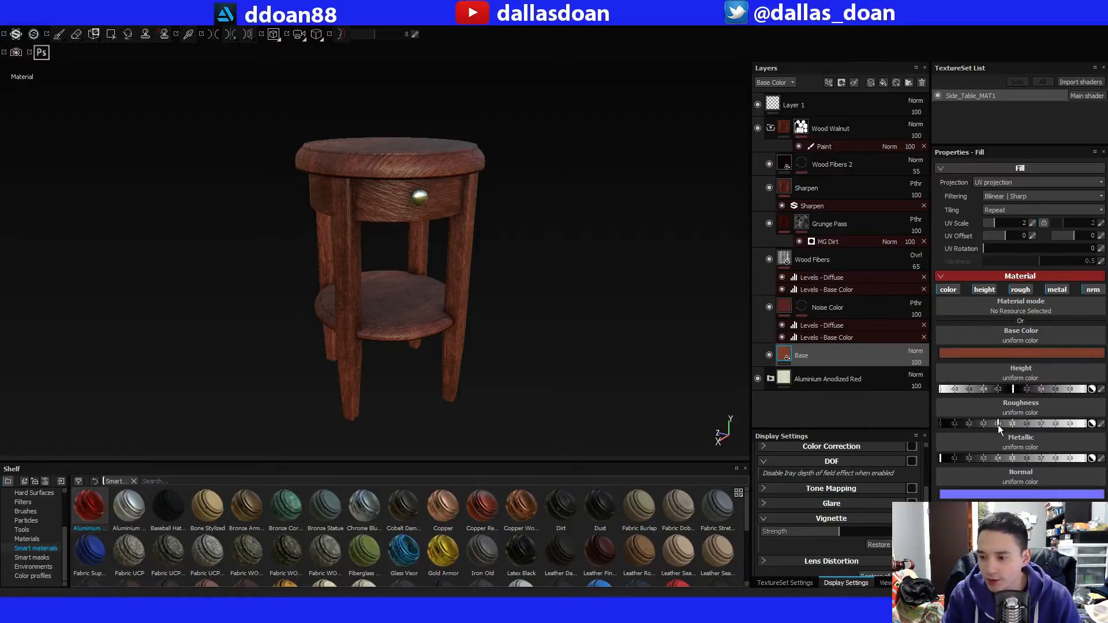
left_click_drag(499, 332, 512, 331, "alt")
right_click_drag(512, 331, 494, 240, "alt")
middle_click_drag(494, 241, 533, 314, "alt")
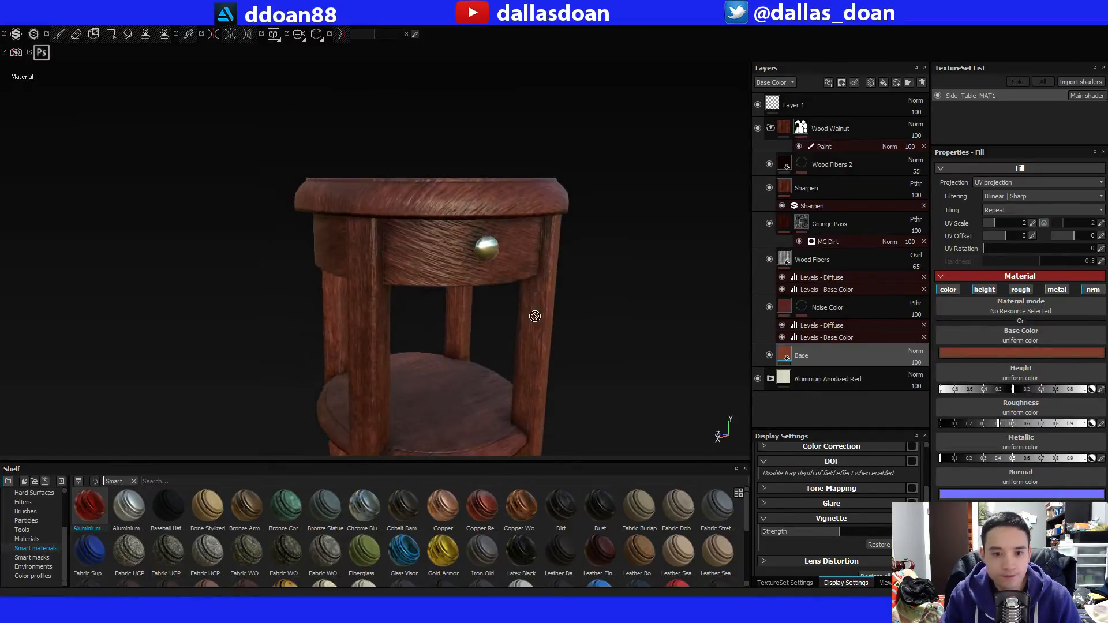
mouse_move(534, 314)
left_mouse_down("alt")
mouse_move(496, 256)
mouse_move(531, 300)
left_mouse_up("alt")
right_click_drag(532, 299, 556, 309, "alt")
left_click_drag(556, 309, 561, 321, "alt")
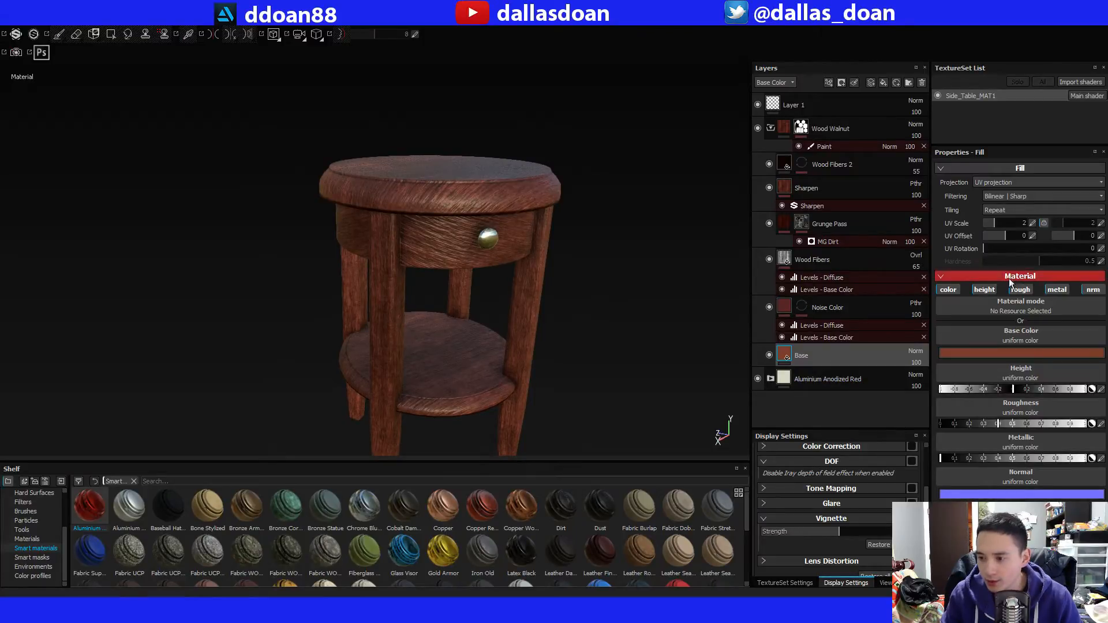
Toggle the Base layer's normal channel off and back on to check its effect on the wood.
left_click(1095, 290)
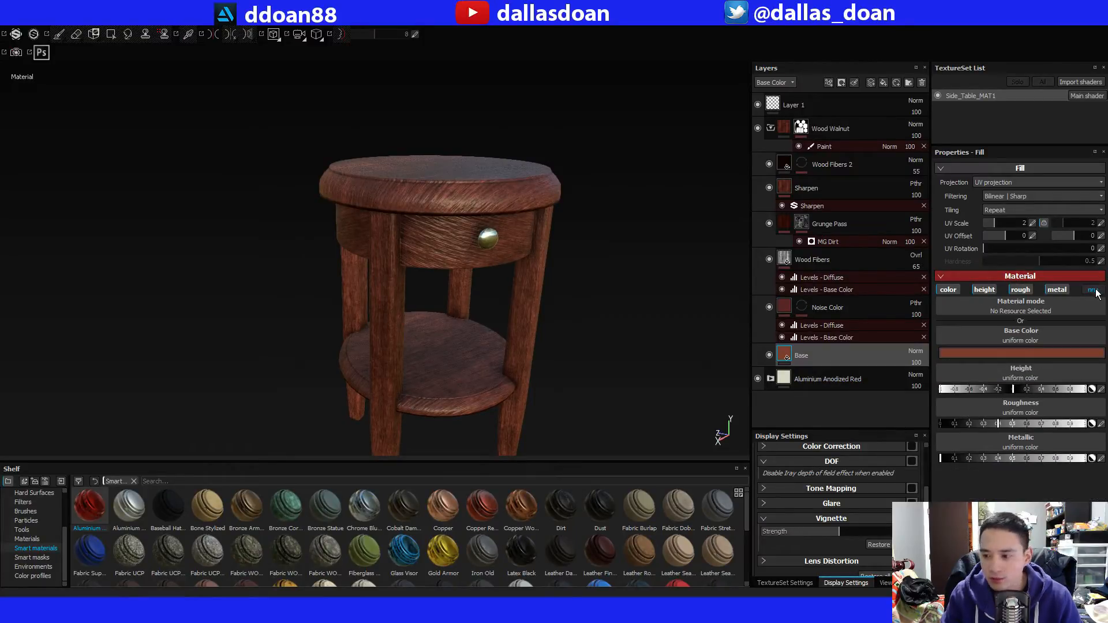
left_click(1093, 290)
left_click_drag(673, 304, 702, 298, "alt")
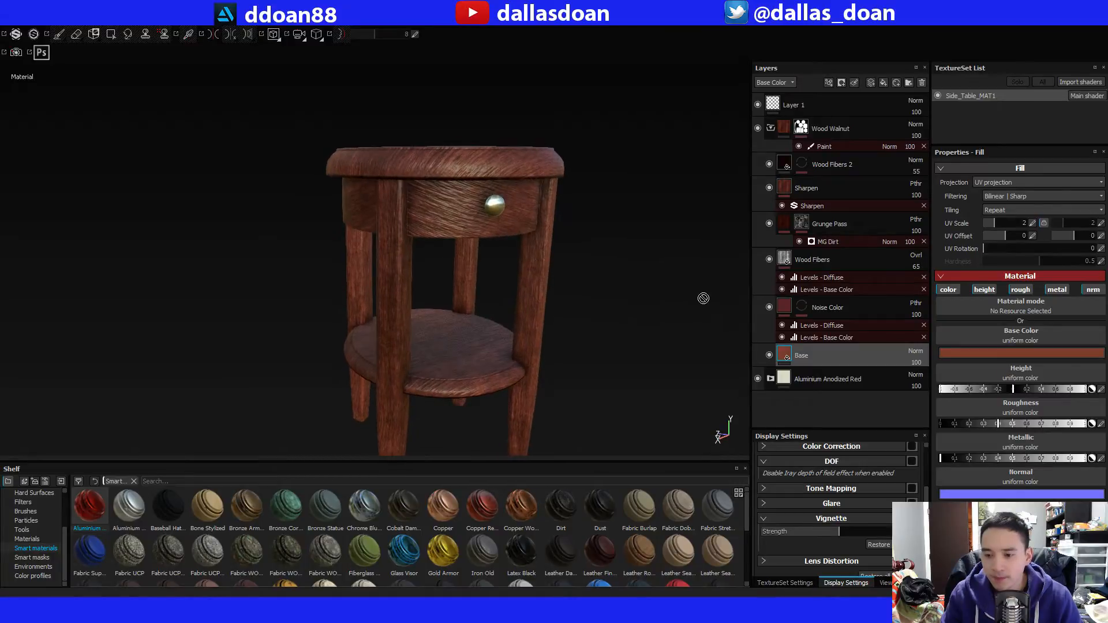
Turn off the height channel of the Wood Fibers 2 layer.
left_click(785, 165)
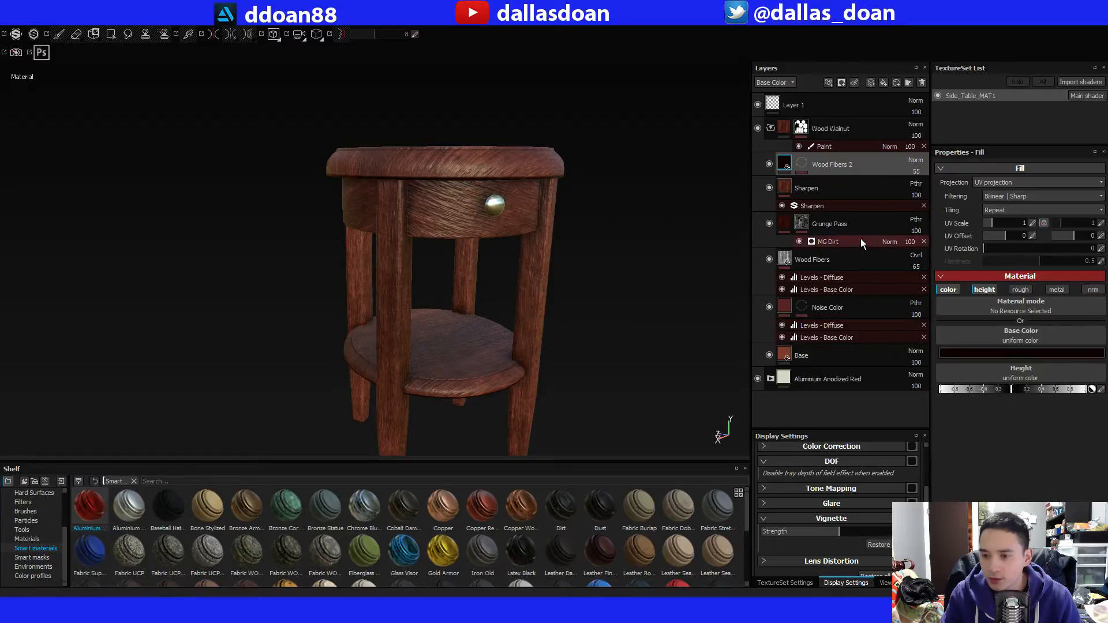
left_click(987, 292)
left_click(989, 290)
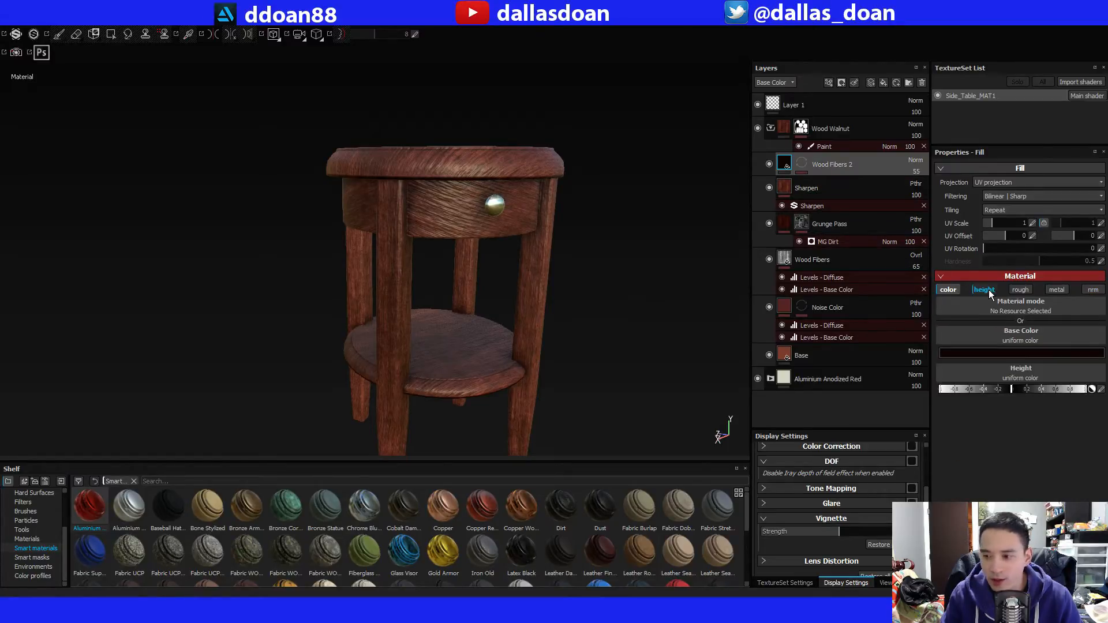
left_click(989, 290)
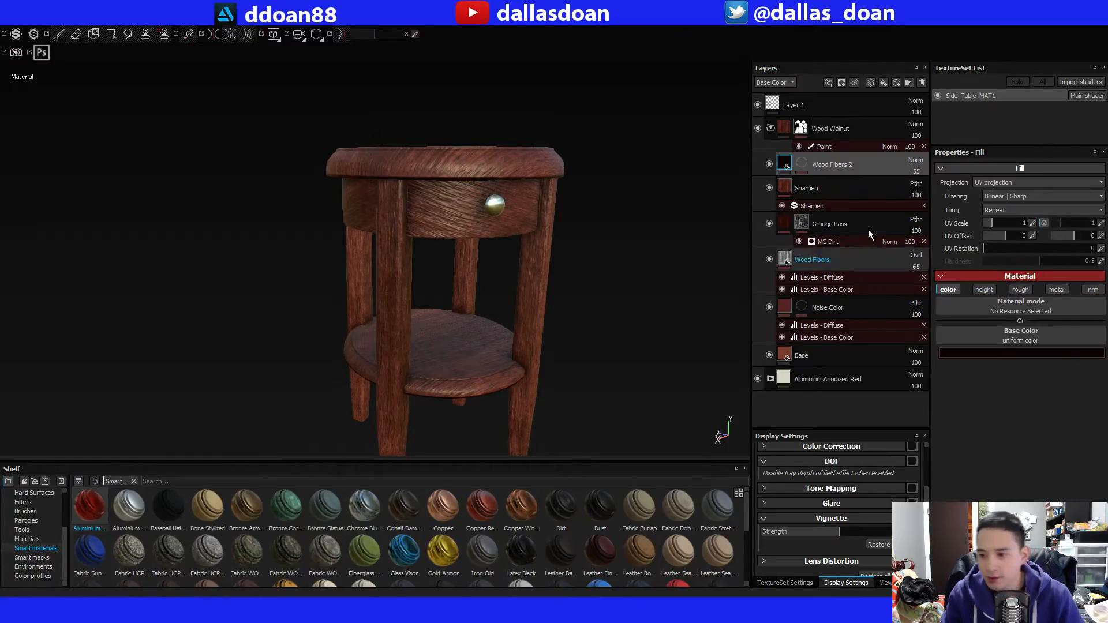
Look through the Sharpen and Grunge Pass layers and disable the height channel of the Wood Fibers layer.
left_click(784, 192)
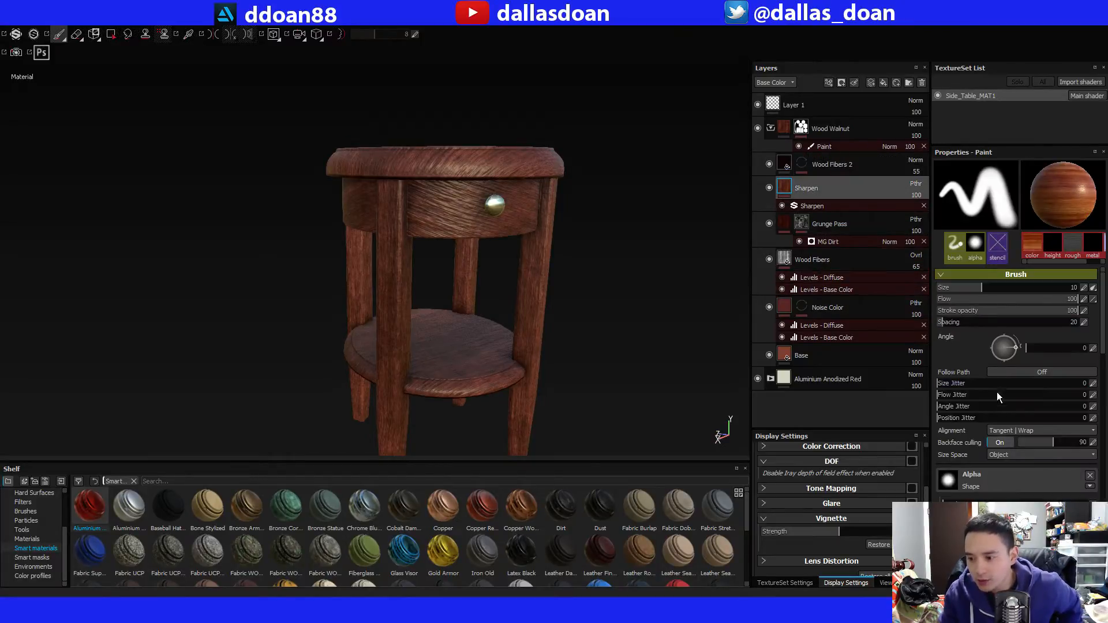
scroll(1016, 442, "down", 5)
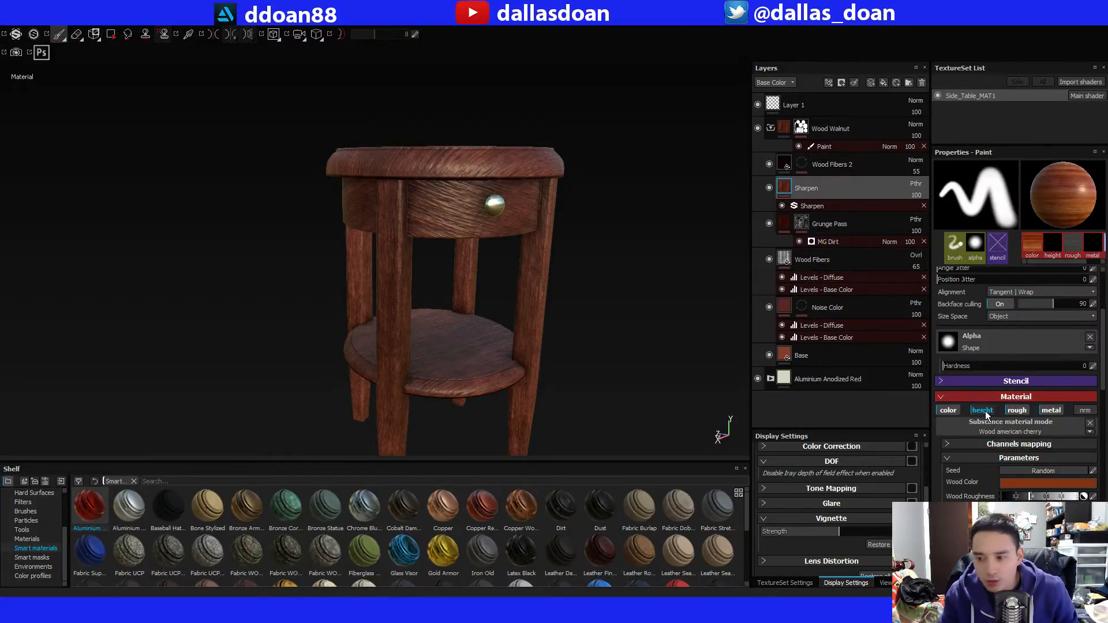
left_click(788, 225)
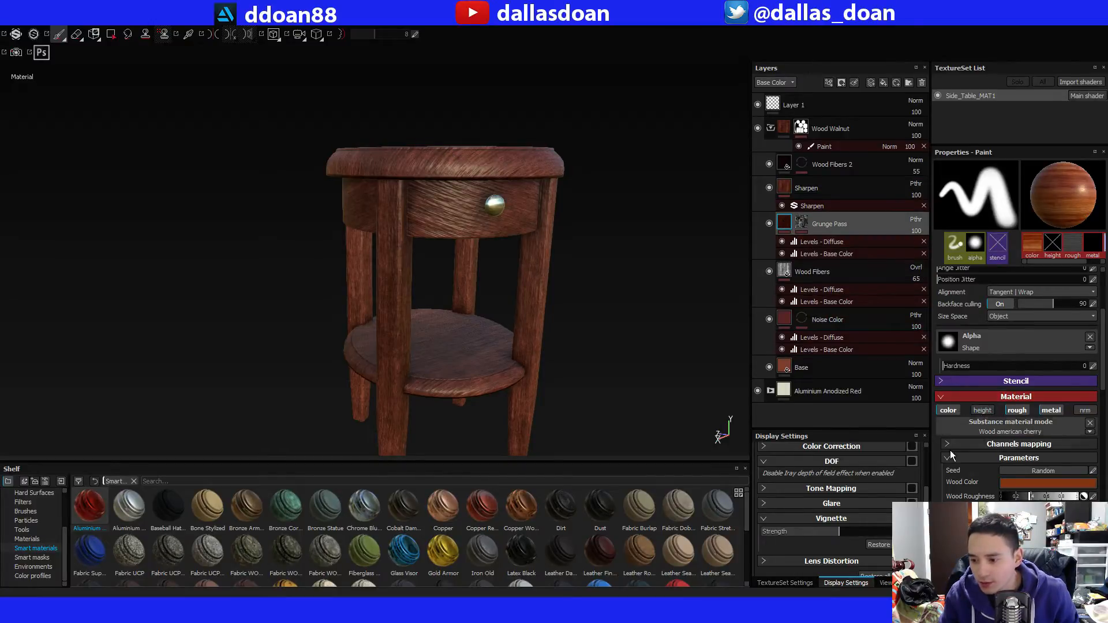
left_click(793, 279)
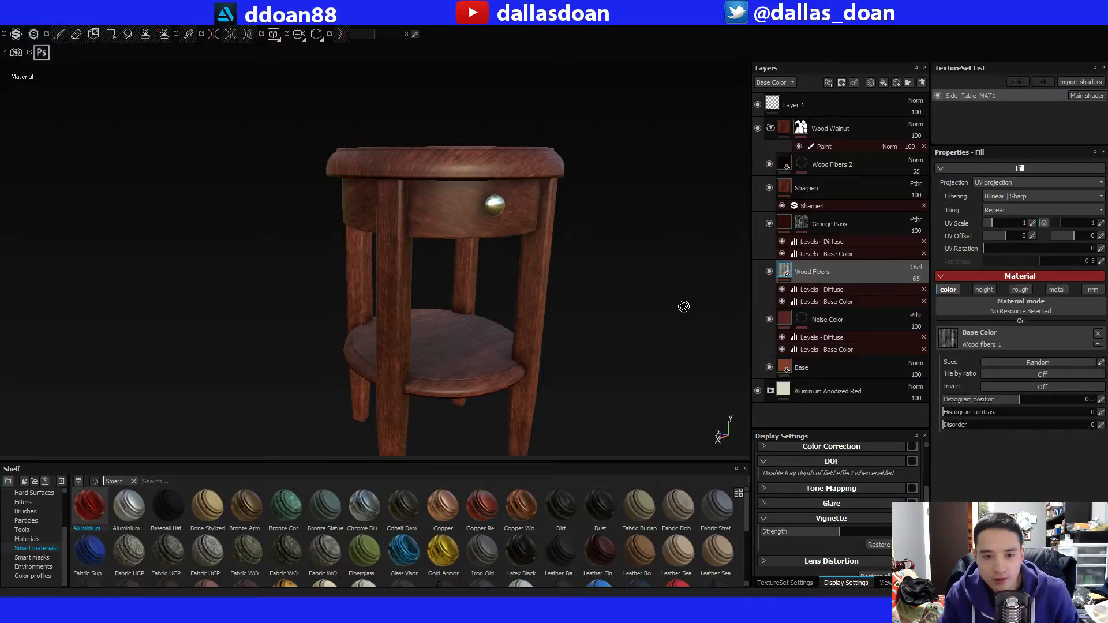
left_click(785, 320)
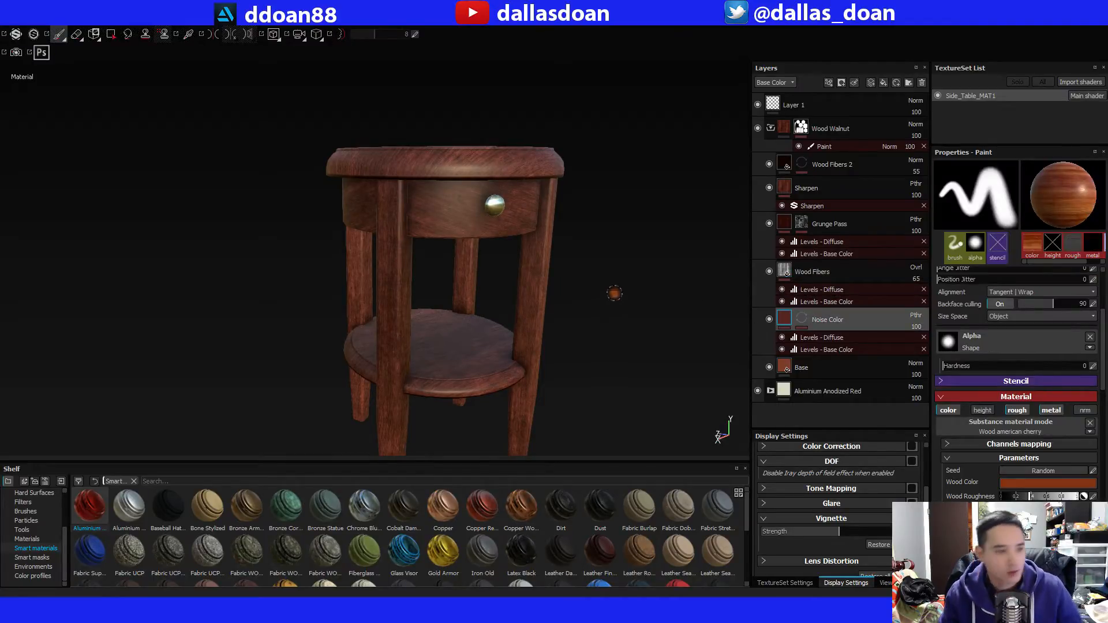
Examine the table's wood surface from several angles and toggle the Wood Fibers layer to compare its effect.
left_click_drag(614, 293, 584, 268, "alt")
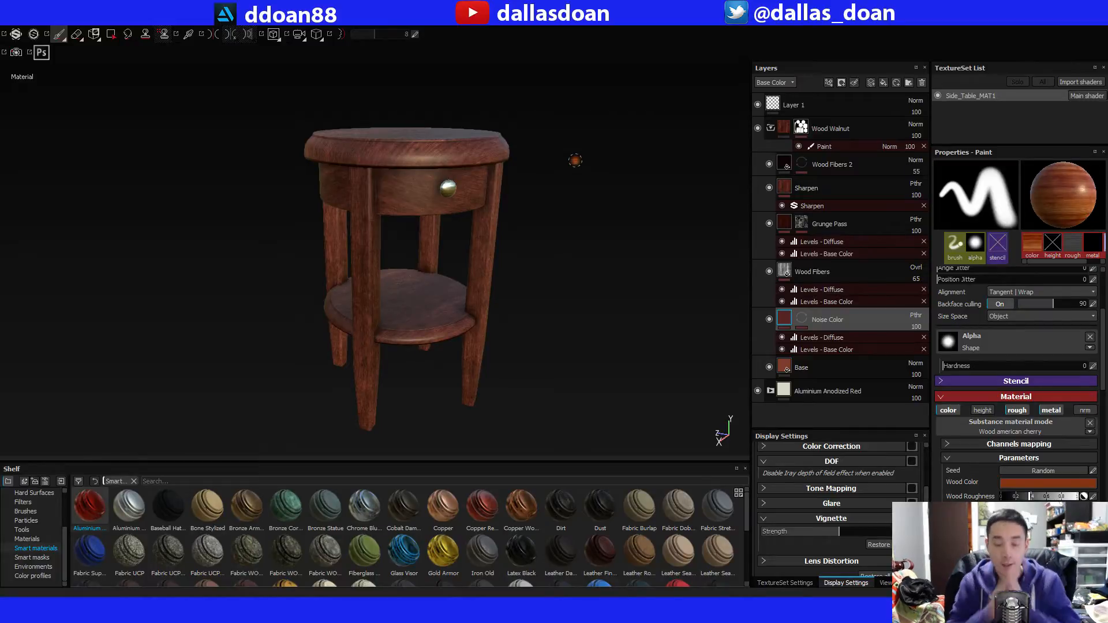
left_click_drag(571, 173, 557, 213, "alt")
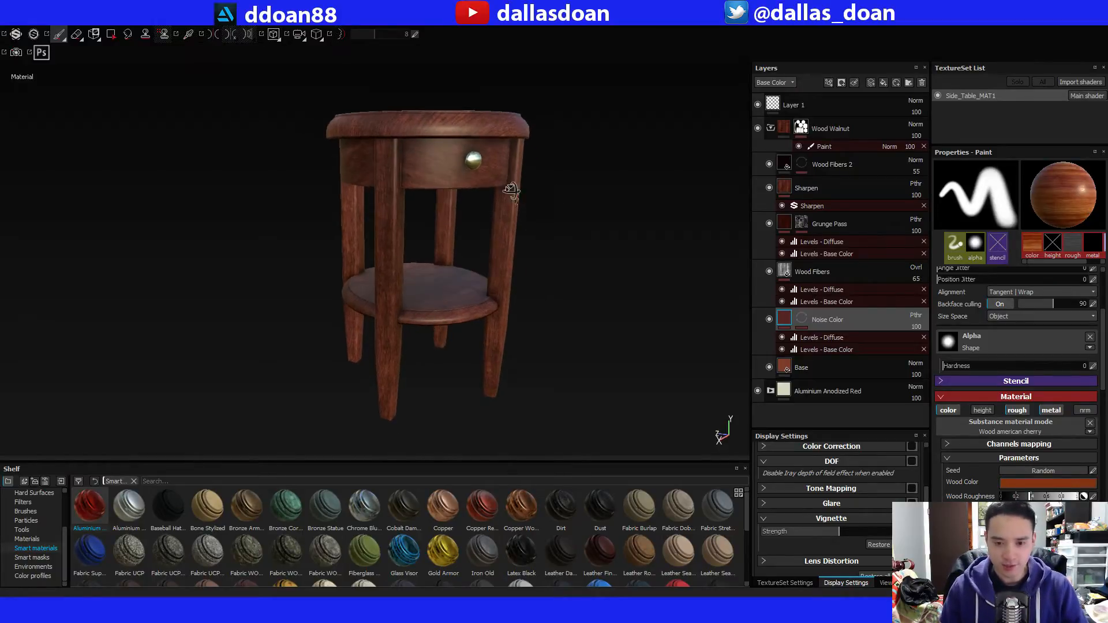
left_click_drag(510, 191, 512, 192, "alt")
mouse_move(517, 255)
left_mouse_down("alt")
mouse_move(512, 245)
mouse_move(511, 311)
mouse_move(517, 228)
mouse_move(507, 272)
mouse_move(564, 254)
left_mouse_up("alt")
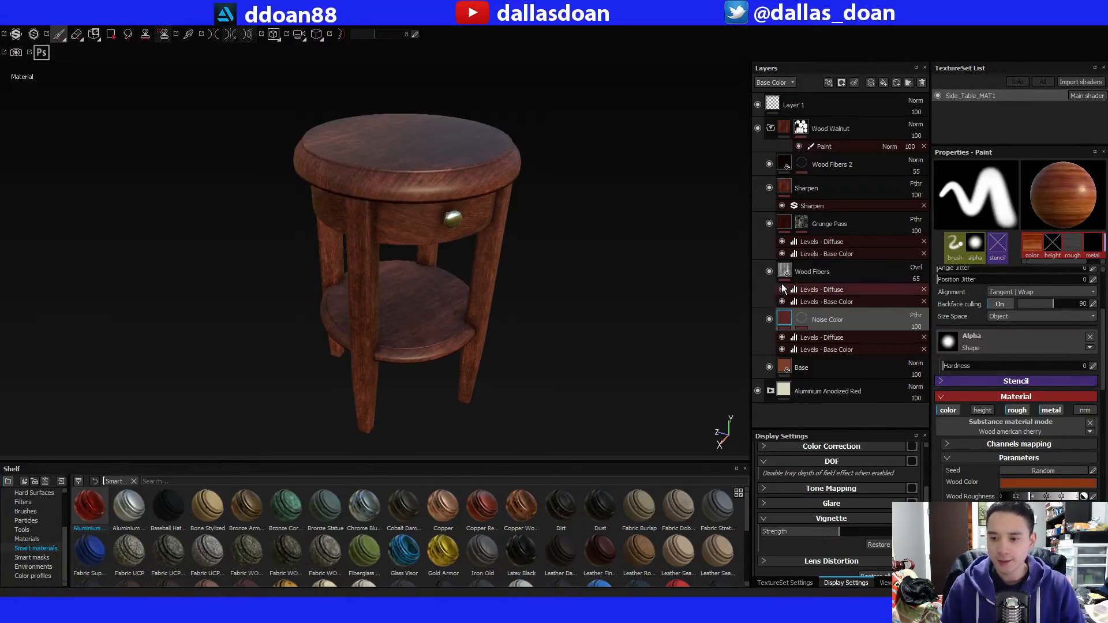
left_click(769, 271)
left_click(769, 271)
mouse_move(486, 265)
left_mouse_down("alt")
mouse_move(460, 202)
mouse_move(417, 211)
mouse_move(459, 139)
mouse_move(445, 267)
left_mouse_up("alt")
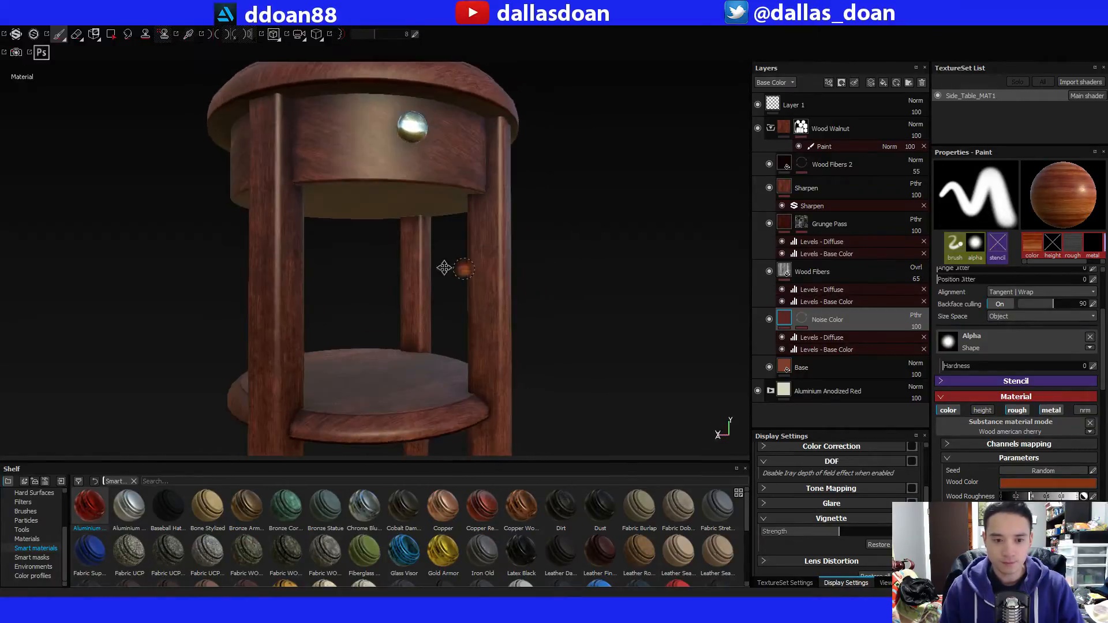
middle_click_drag(445, 268, 539, 248, "alt")
left_click_drag(540, 249, 537, 274, "alt")
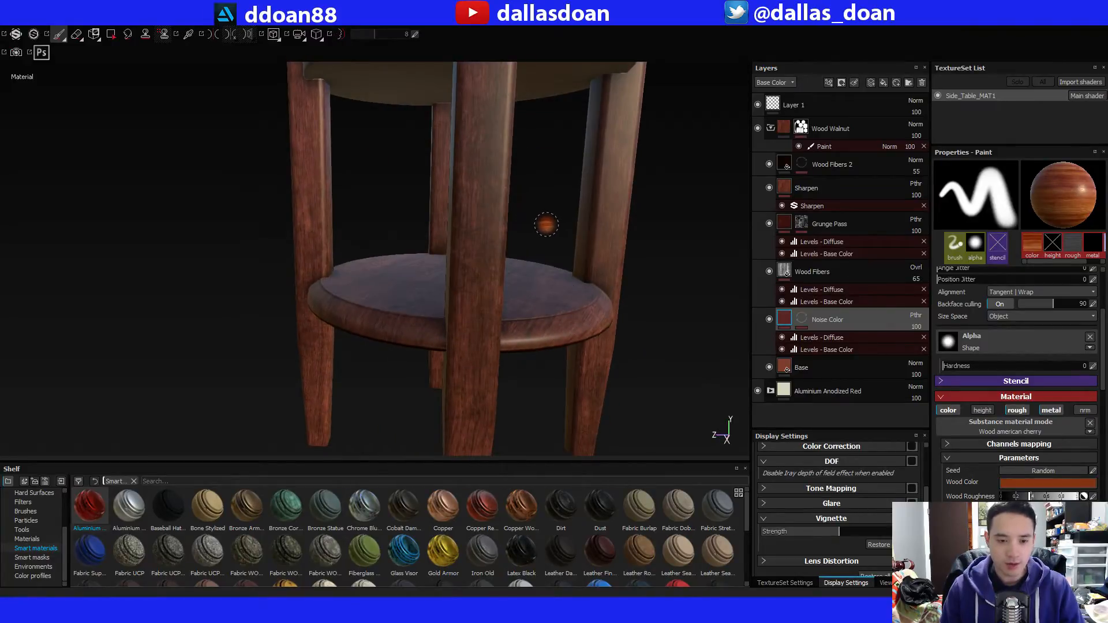
mouse_move(551, 210)
left_mouse_down("alt")
mouse_move(339, 235)
mouse_move(478, 242)
mouse_move(493, 262)
mouse_move(603, 219)
mouse_move(639, 173)
mouse_move(594, 193)
mouse_move(482, 321)
left_mouse_up("alt")
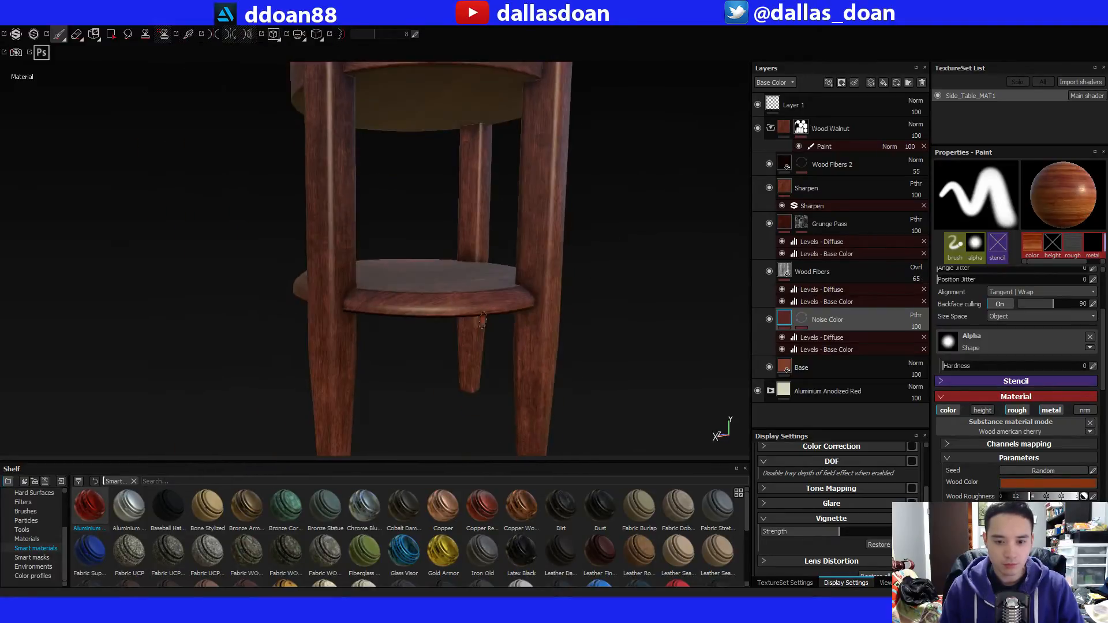
left_click_drag(590, 280, 620, 302, "alt")
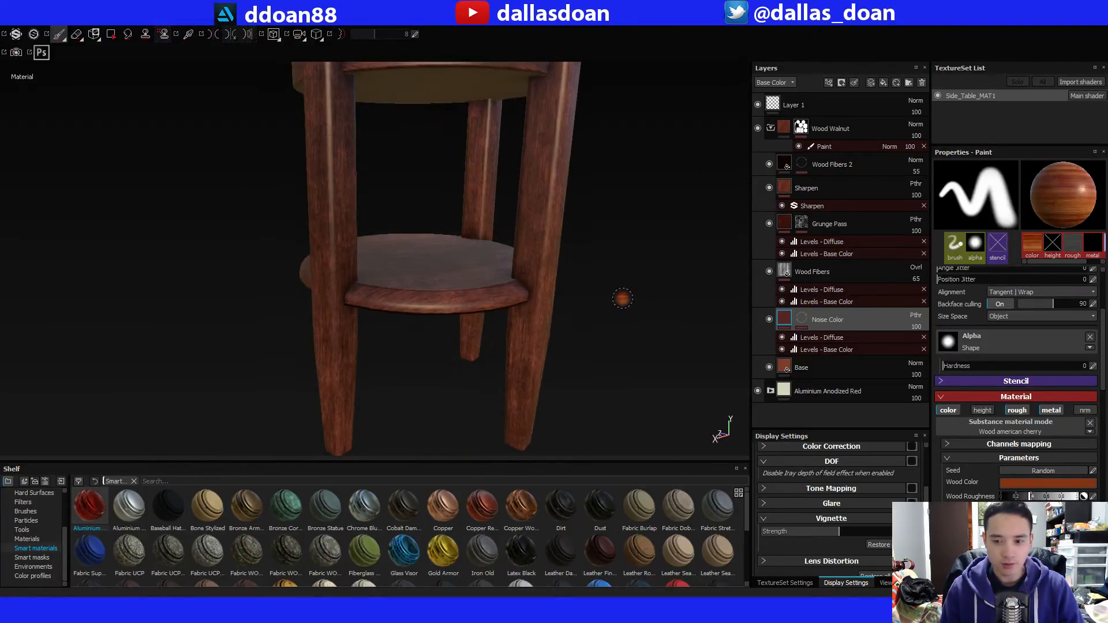
Inspect the Noise Color layer's mask and its effect on the legs and lower shelf with the paint brush active.
left_click(803, 320)
left_click_drag(411, 328, 464, 328, "alt")
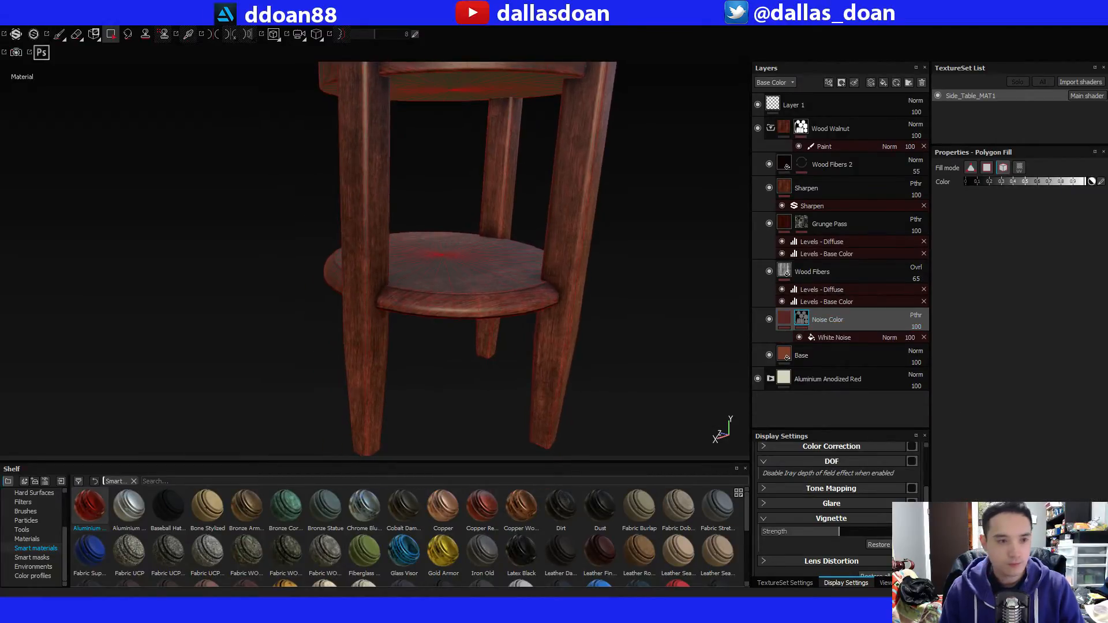
key("1")
mouse_move(233, 205)
left_mouse_down("alt")
mouse_move(282, 260)
mouse_move(338, 277)
mouse_move(314, 294)
mouse_move(331, 310)
left_mouse_up("alt")
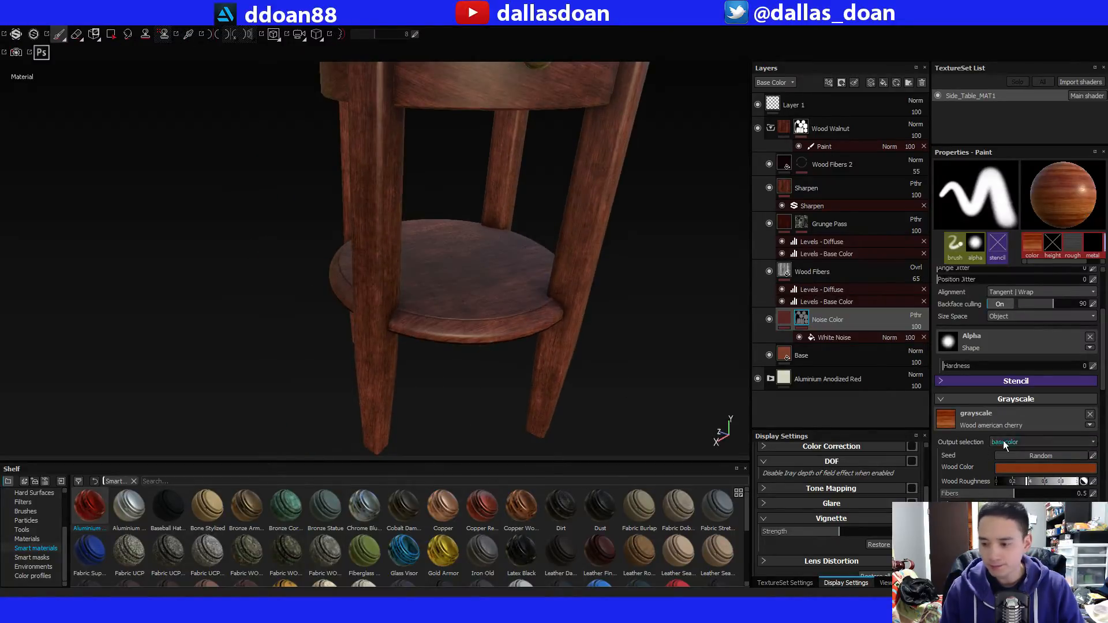
left_click_drag(292, 247, 370, 220, "alt")
Collapse and reopen the Wood Walnut group and examine the wood grain on the drawer front.
left_click(771, 128)
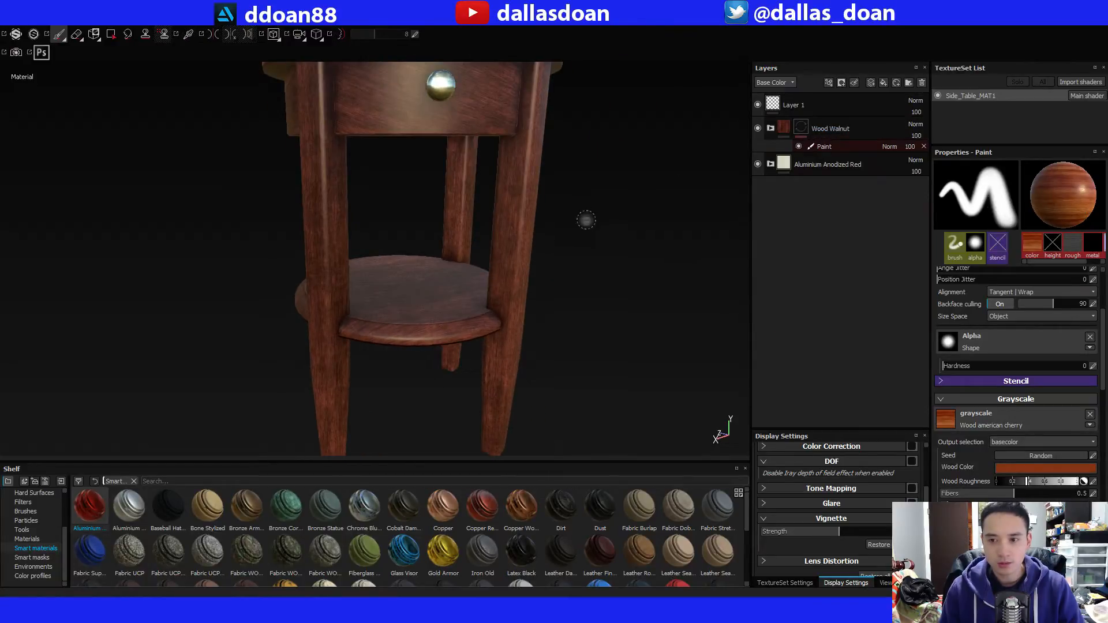
left_click(771, 128)
left_click_drag(686, 264, 517, 230, "alt")
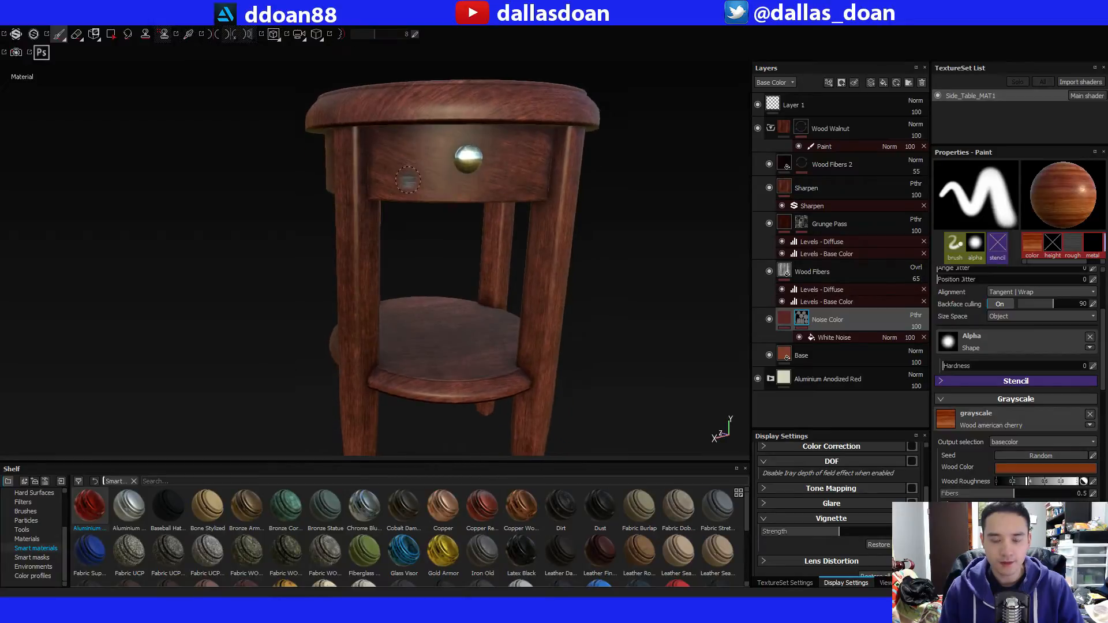
mouse_move(407, 180)
left_mouse_down("alt")
mouse_move(396, 106)
mouse_move(437, 186)
mouse_move(433, 223)
mouse_move(421, 210)
left_mouse_up("alt")
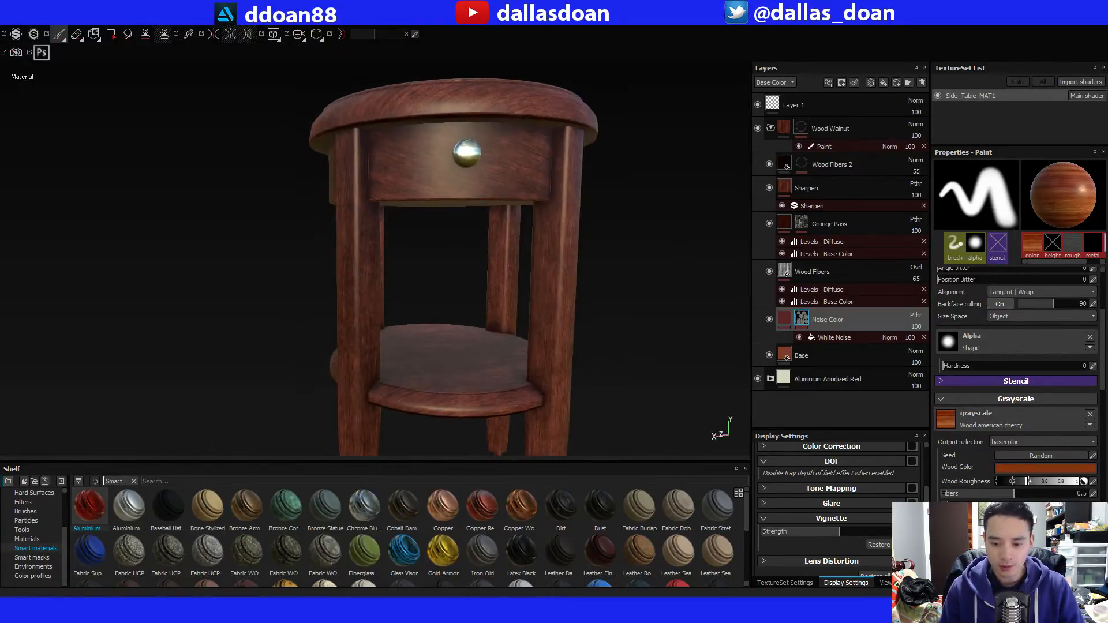
Switch to Maya, minimize the Hypershade window, and select and frame the round drawer band under the tabletop.
key("alt+Tab")
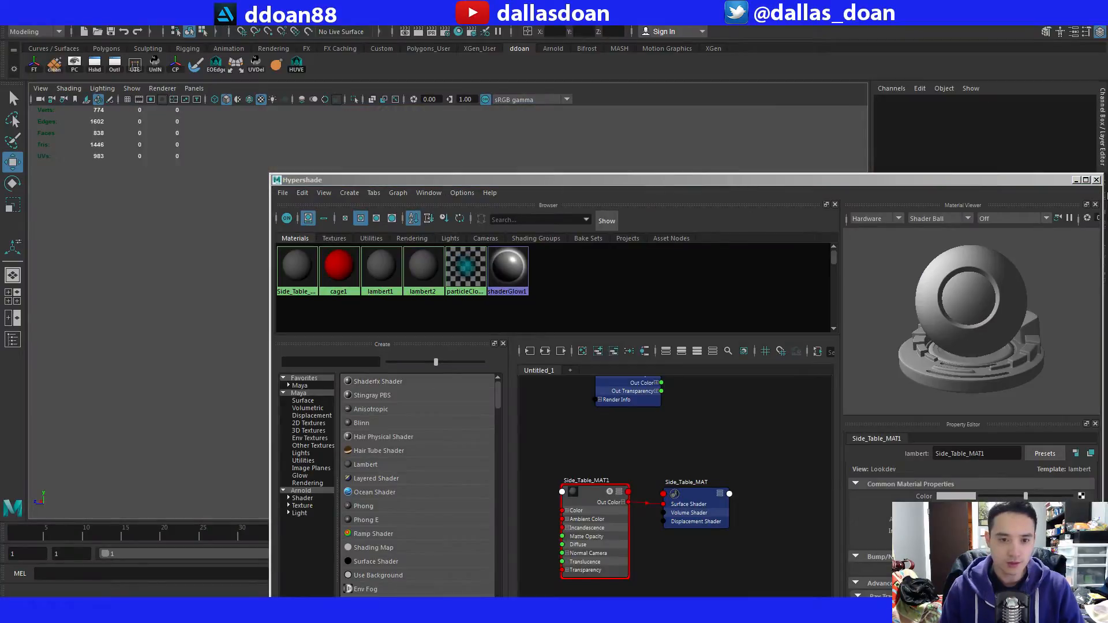
left_click(1076, 181)
left_click_drag(361, 265, 385, 290, "alt")
left_click(399, 220)
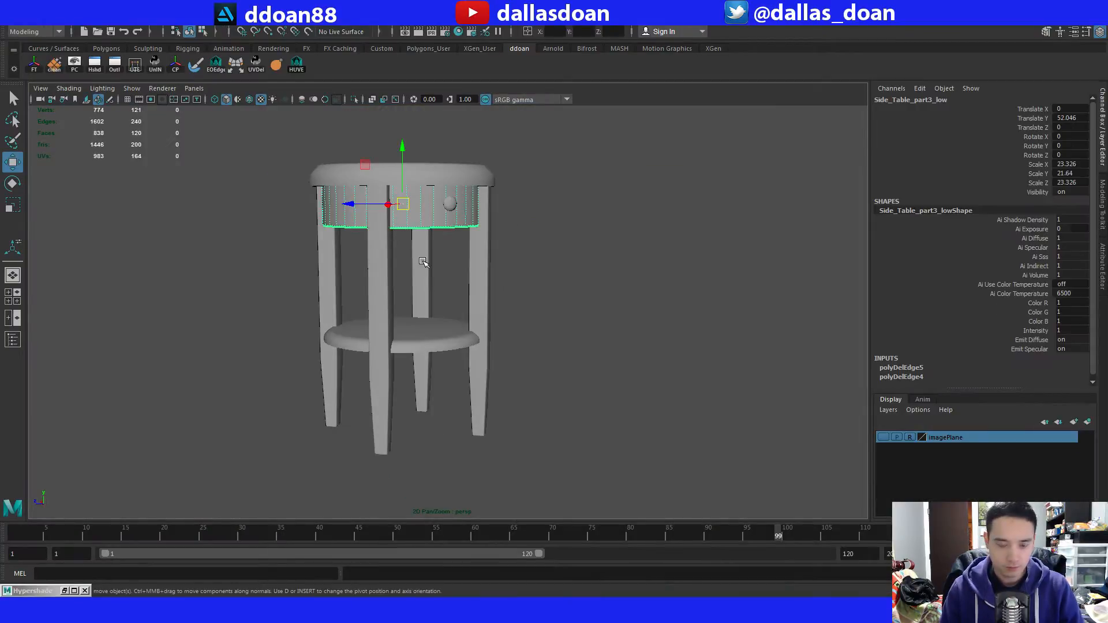
key("f")
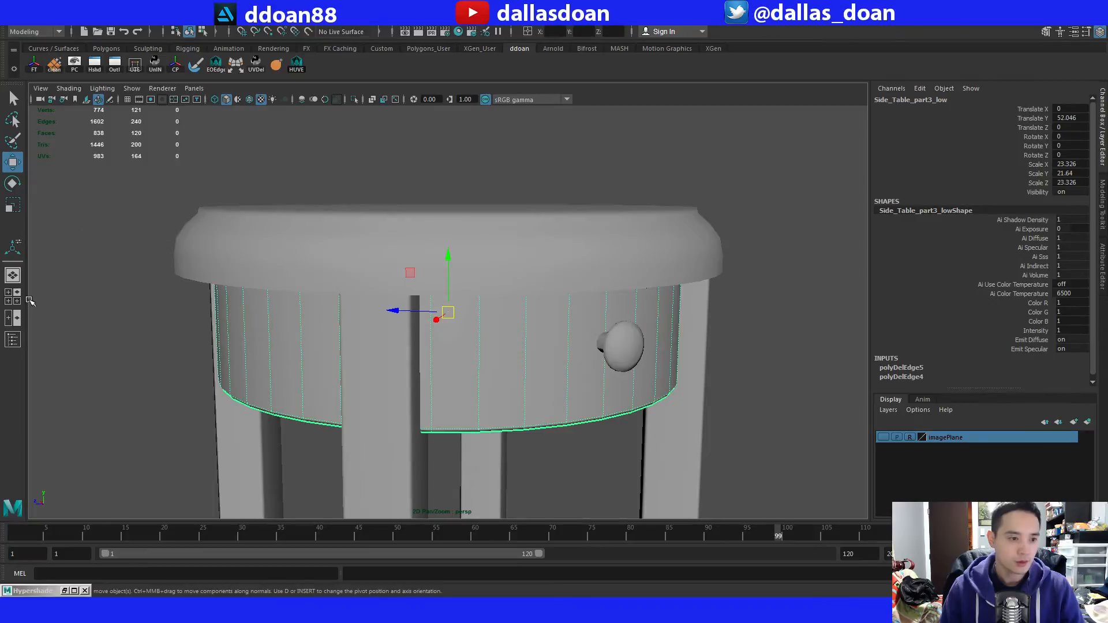
Change the workspace to the saved Persp/UV Editor layout.
left_click(194, 88)
mouse_move(252, 183)
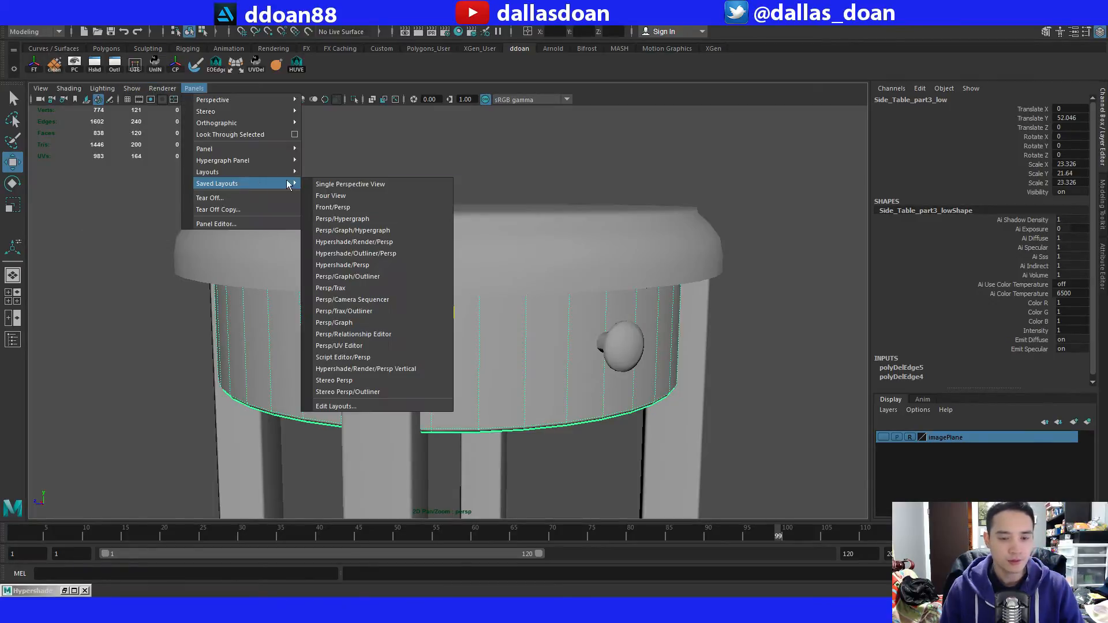
left_click(339, 345)
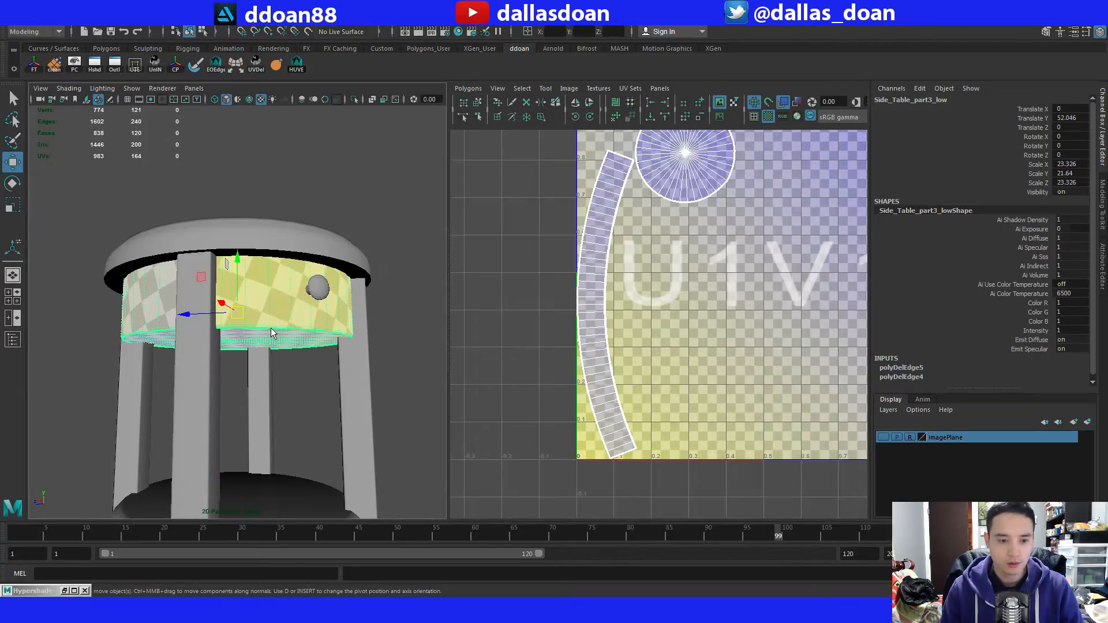
Select all UVs of the drawer band's curved side strip and undo a stray selection at its upper end.
right_click_drag(271, 333, 271, 352)
left_click(275, 306)
double_click(270, 302, "shift")
middle_click_drag(544, 274, 540, 283, "alt")
right_click_drag(540, 283, 564, 288)
left_click_drag(565, 234, 583, 254)
right_click_drag(582, 252, 615, 247, "ctrl")
middle_click_drag(613, 255, 600, 308, "alt")
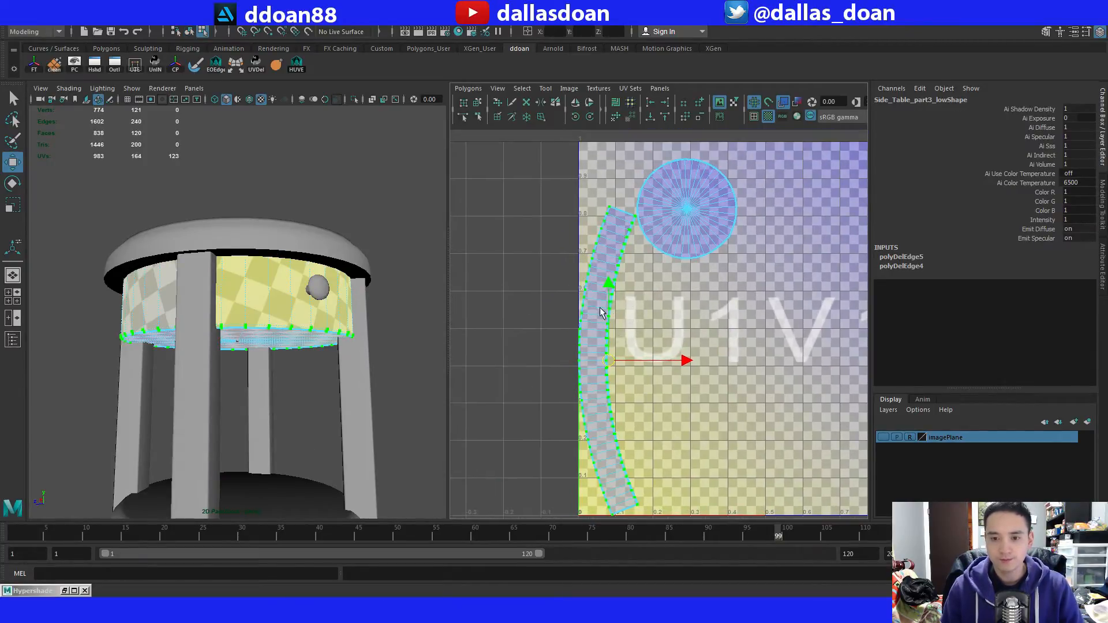
middle_click_drag(581, 225, 542, 192, "alt")
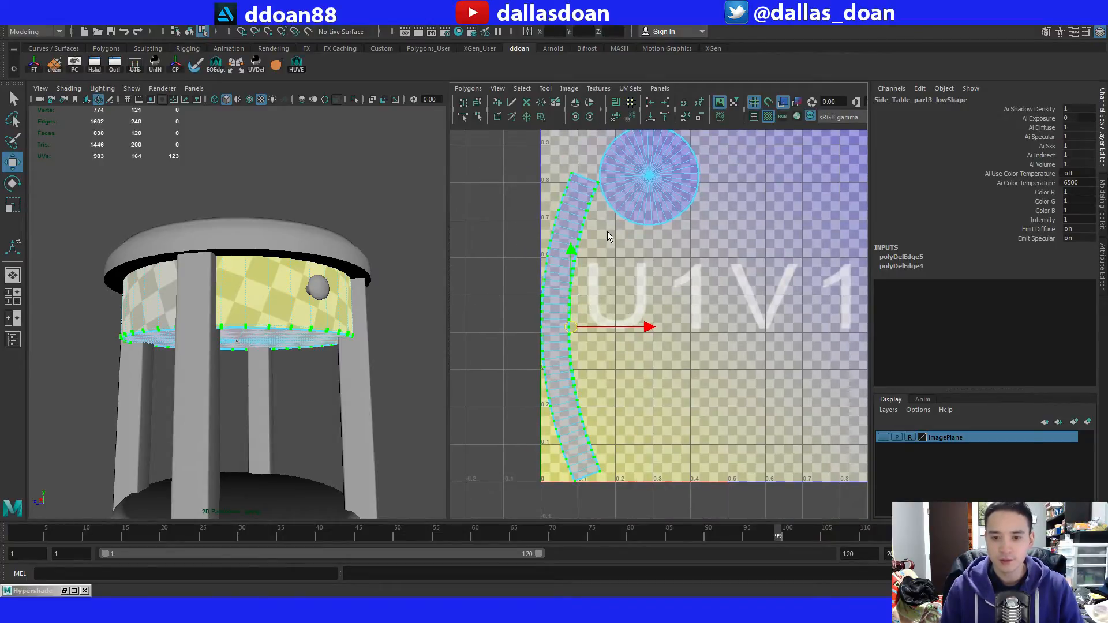
middle_click_drag(553, 255, 555, 249, "alt")
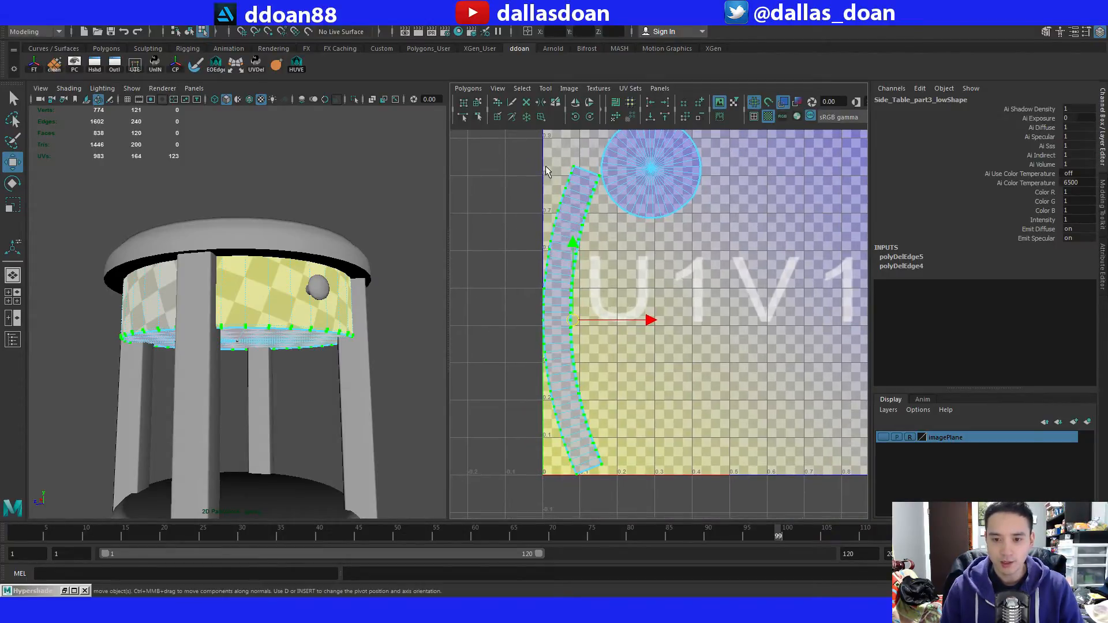
left_click_drag(544, 157, 581, 194)
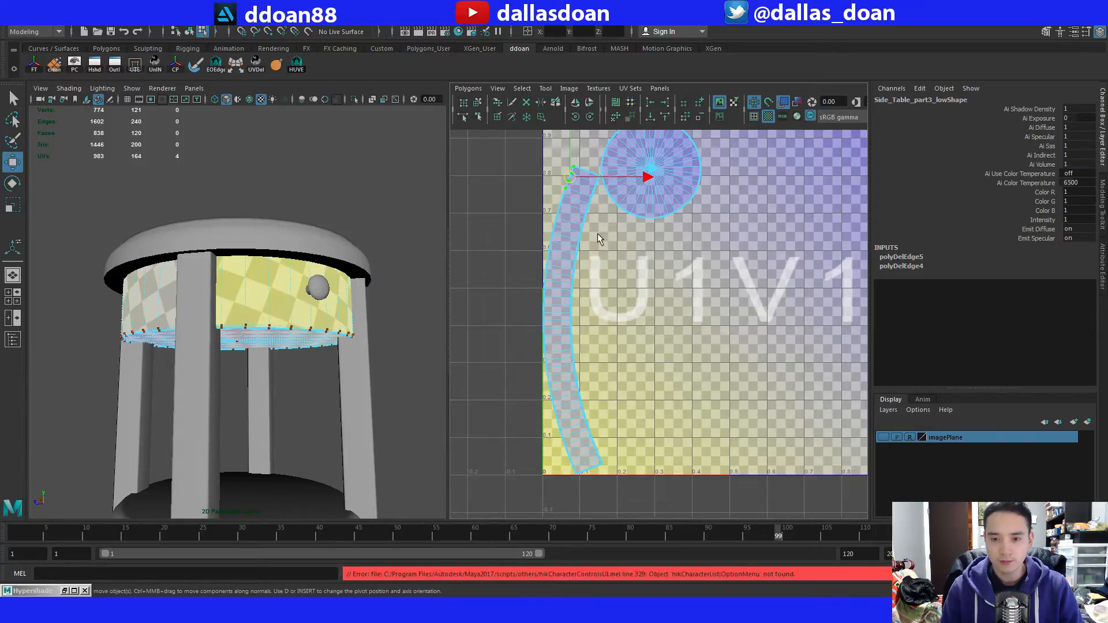
key("ctrl+z")
Unfold the curved strip's UVs with the Legacy method, unselected UVs pinned, a Vertical constraint and 5000 maximum iterations.
middle_click_drag(571, 236, 570, 248, "alt")
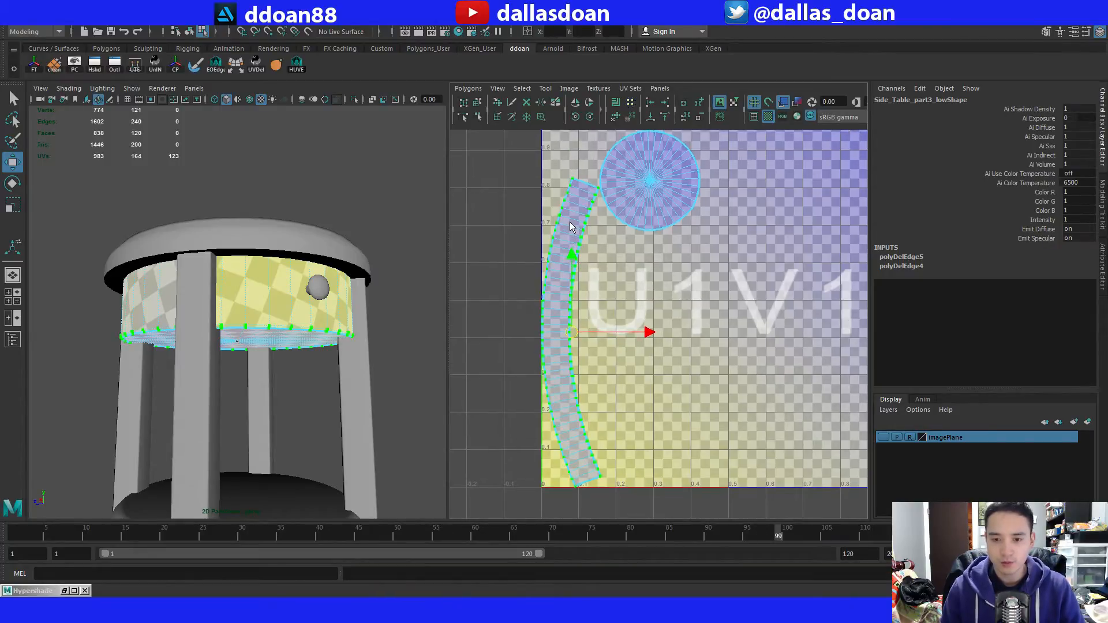
right_click_drag(591, 189, 550, 227, "shift")
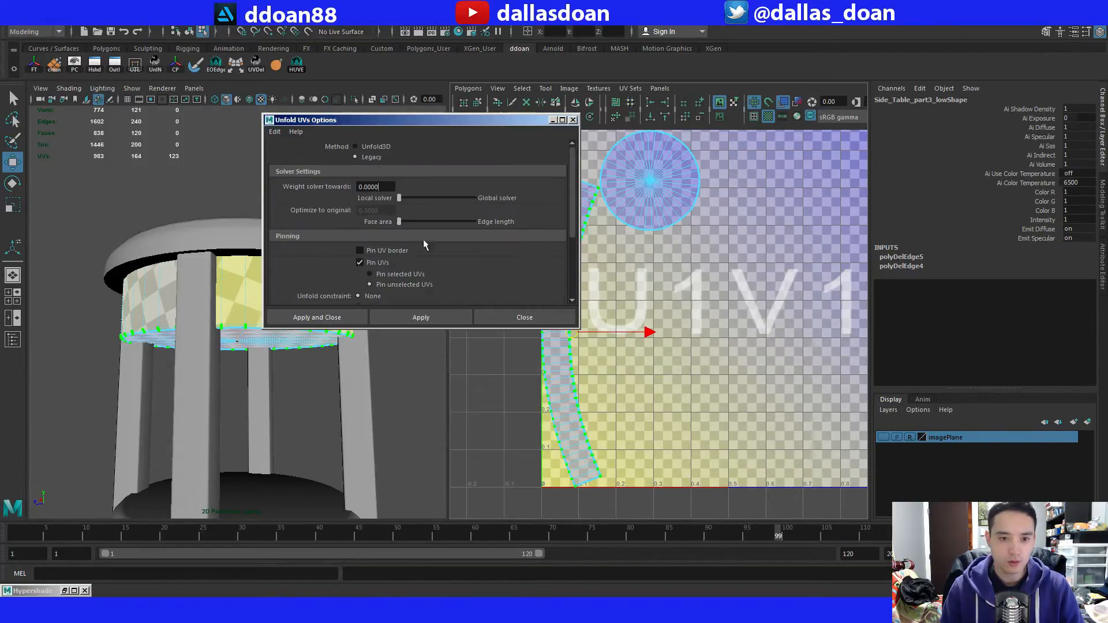
scroll(426, 247, "down", 6)
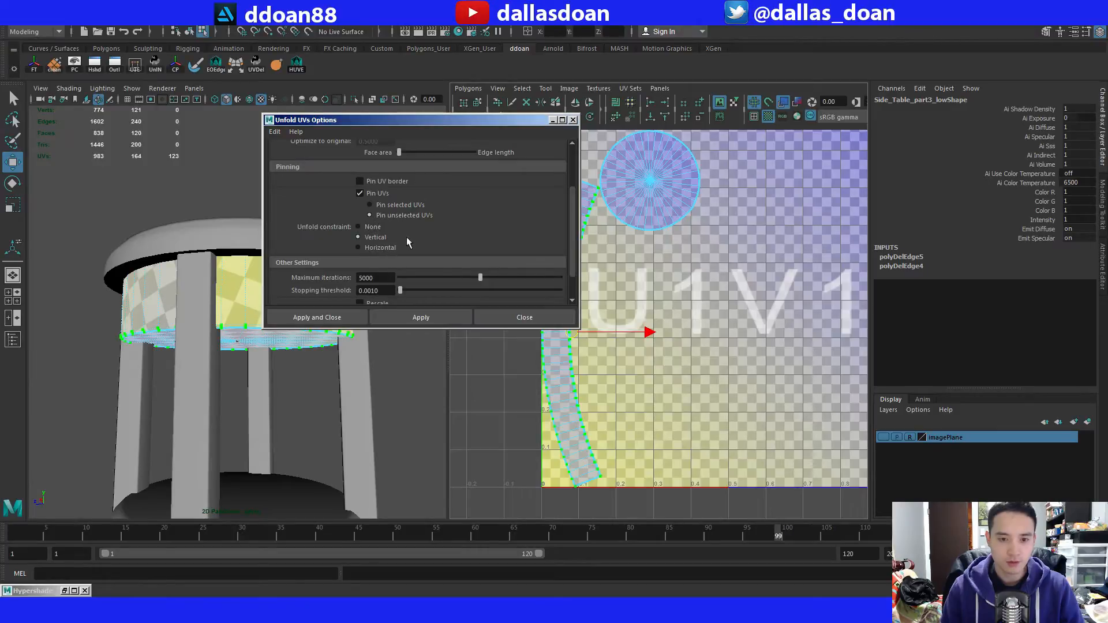
left_click(430, 319)
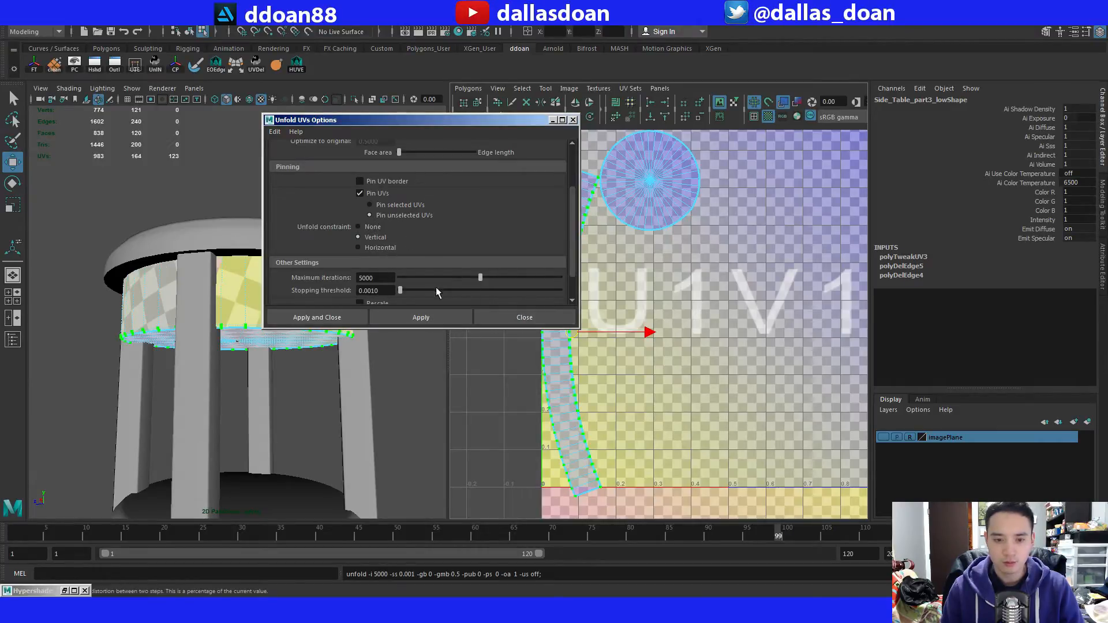
Try to unfold the drawer band's curved side strip UVs with a Horizontal constraint and close the unfold options.
left_click(382, 248)
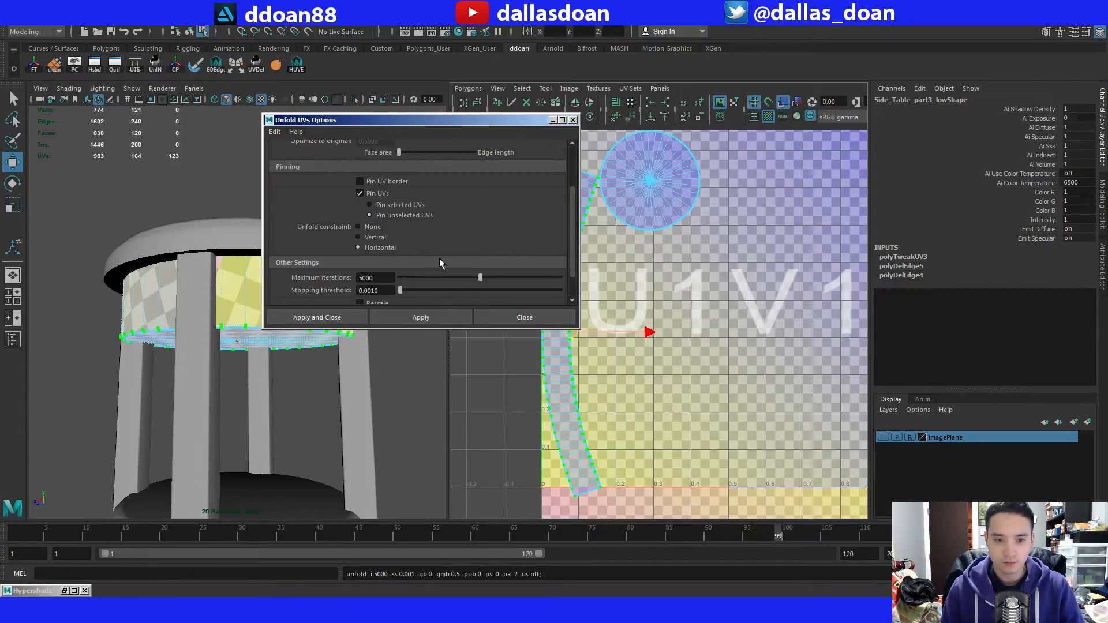
left_click(519, 317)
middle_click_drag(558, 301, 566, 275, "alt")
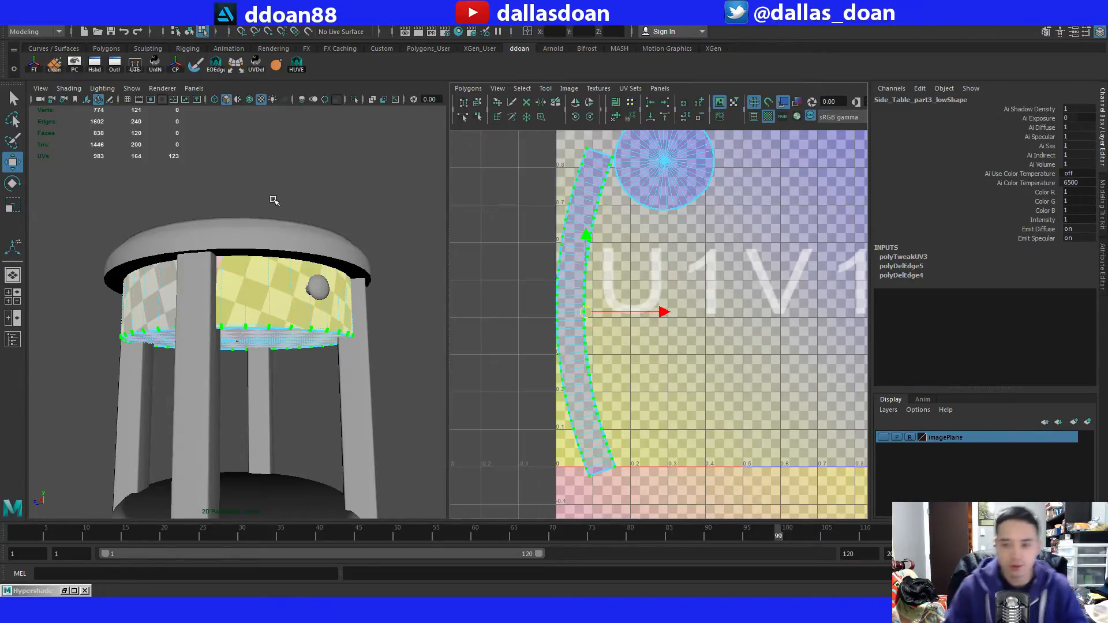
middle_click_drag(548, 290, 551, 306, "alt")
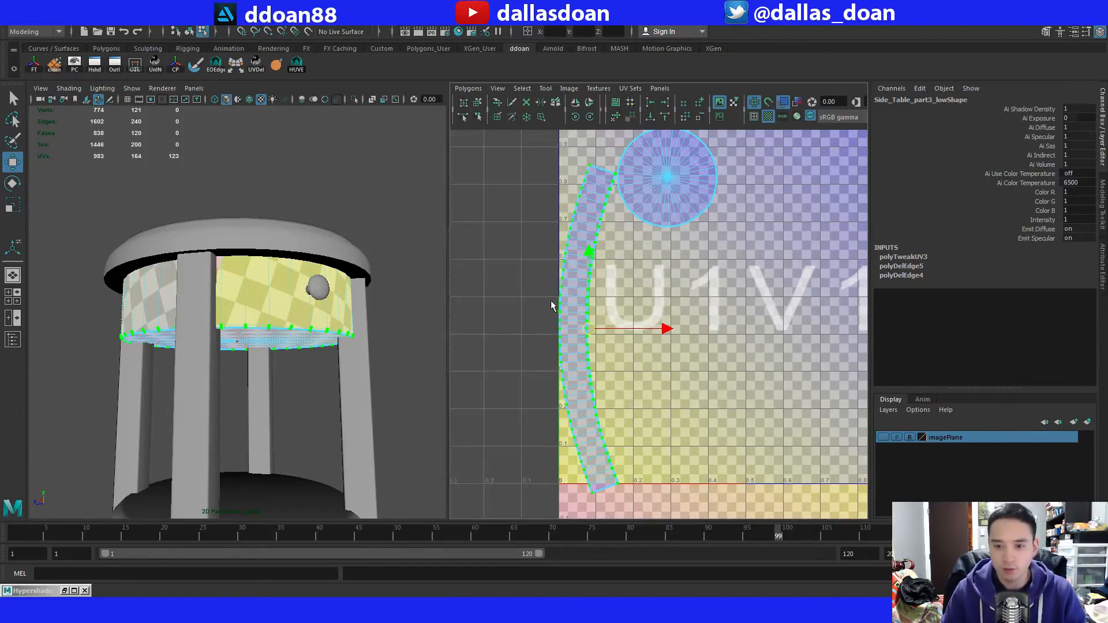
Reselect the round drawer band and select all UVs of its curved side strip.
left_click(207, 279)
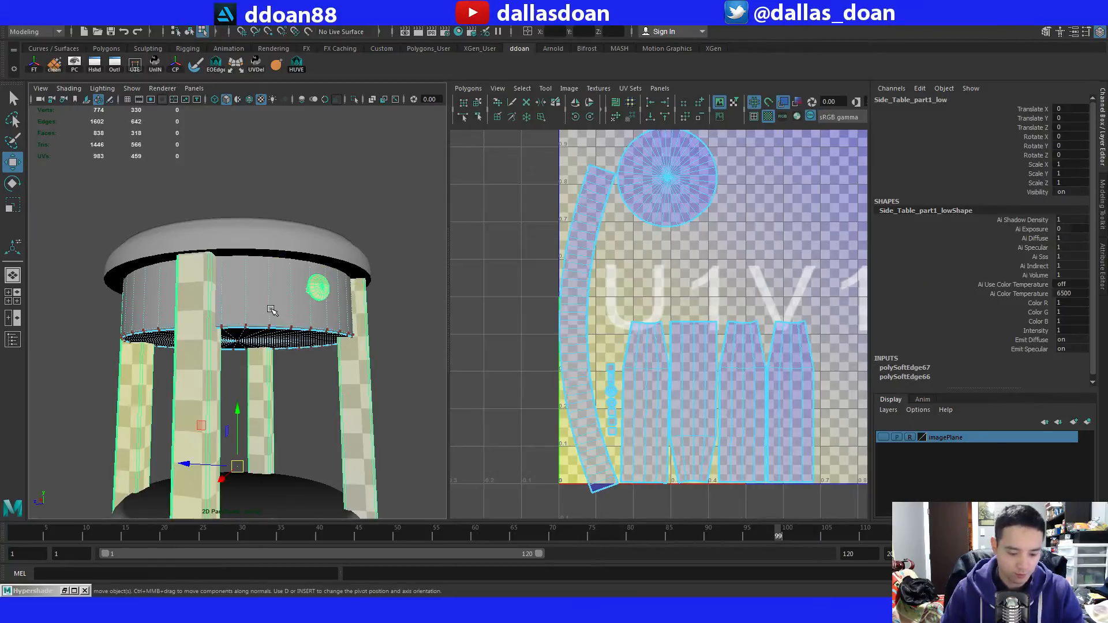
left_click(272, 311)
middle_click_drag(508, 309, 492, 305, "alt")
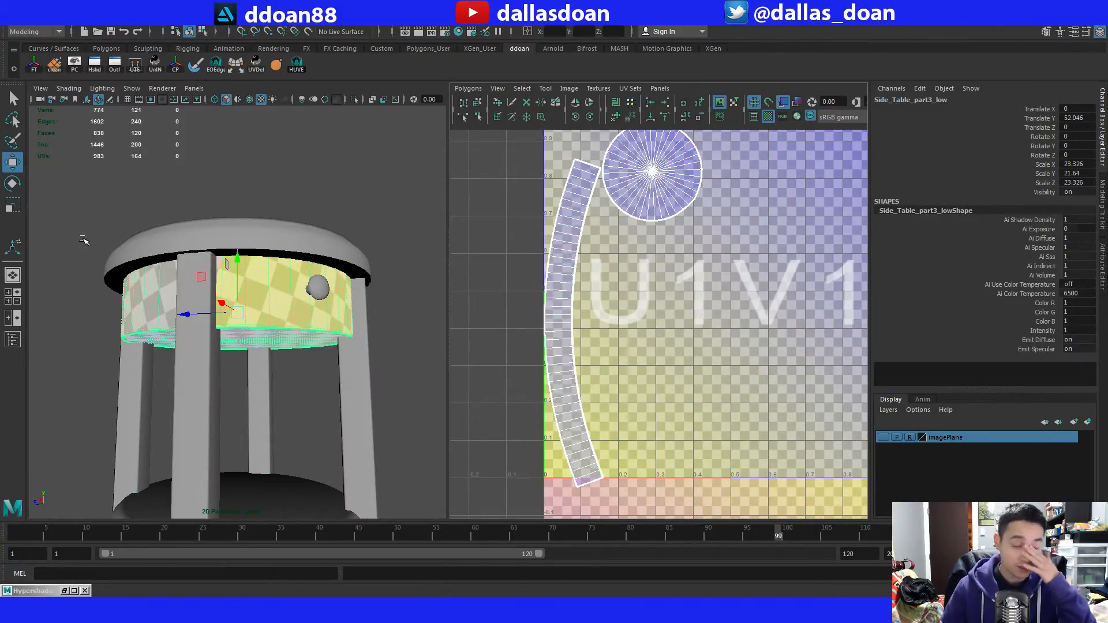
left_click_drag(420, 356, 366, 300, "alt")
right_click_drag(585, 253, 611, 254)
double_click(572, 168)
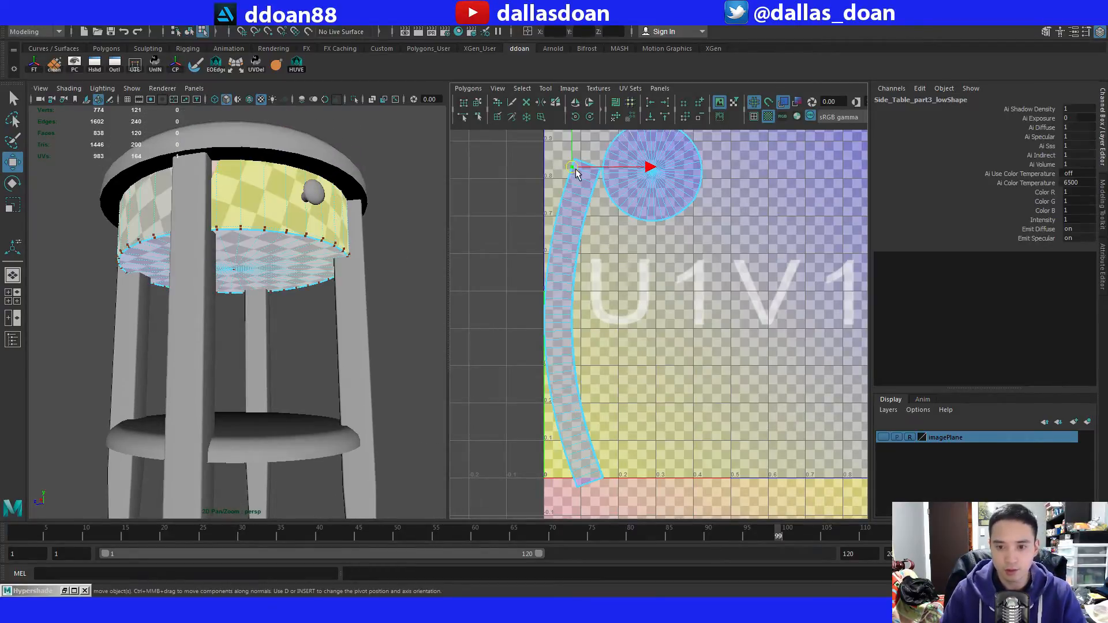
middle_click_drag(627, 293, 620, 283, "alt")
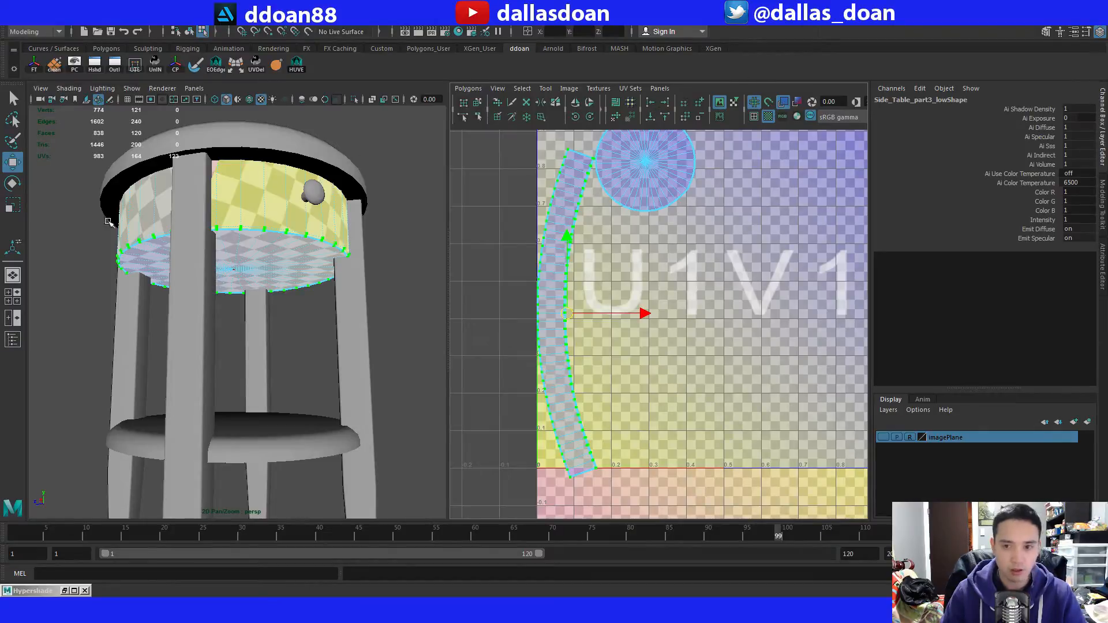
Switch to the single perspective layout and open the UV Deluxe tool with the band's strip UVs still selected.
left_click(15, 277)
scroll(458, 277, "down", 5)
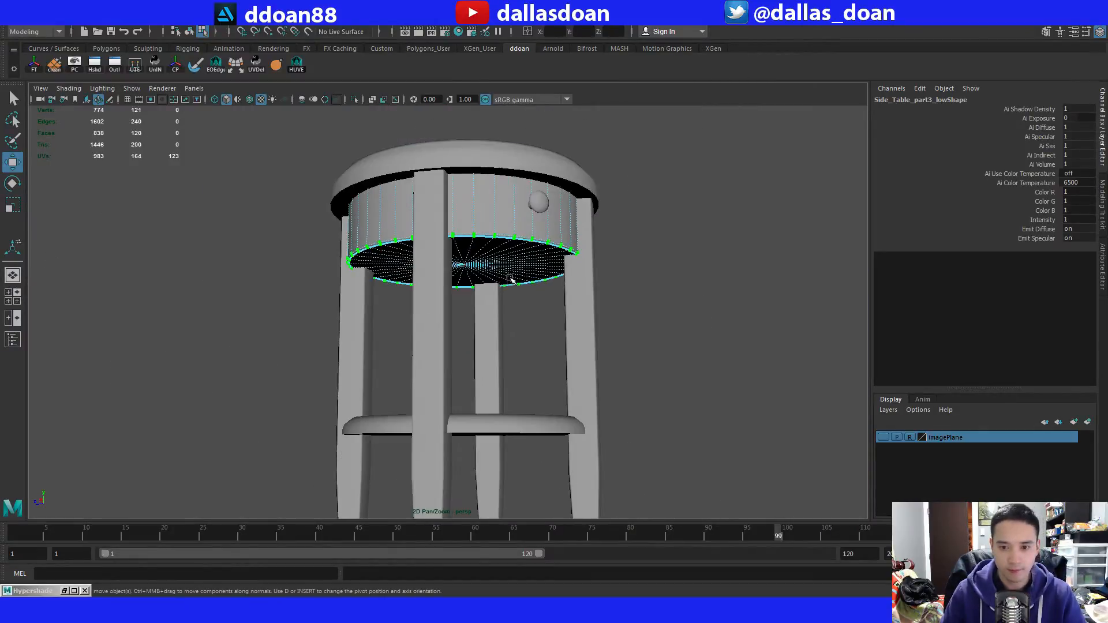
left_click_drag(509, 278, 503, 329, "alt")
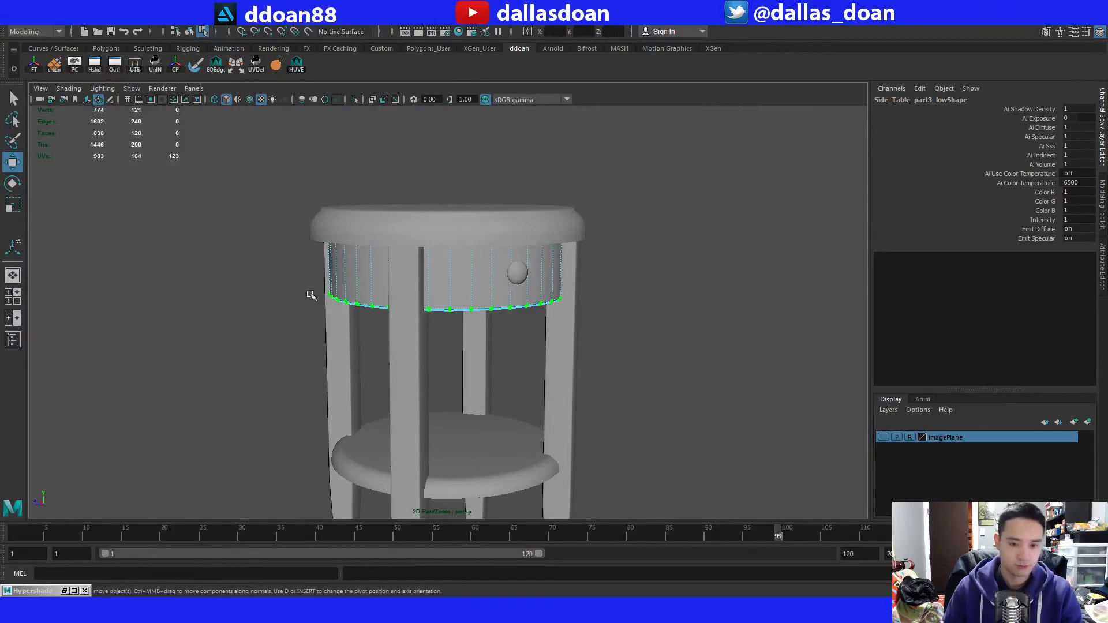
left_click(256, 64)
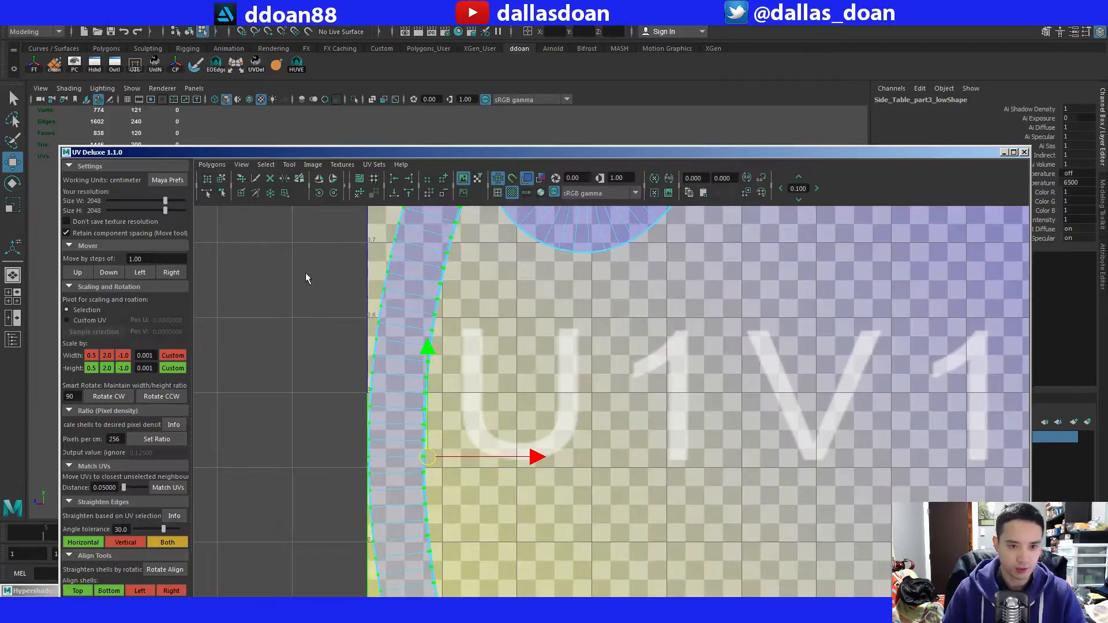
Straighten the drawer band's curved side strip UVs into an upright rectangular strip.
scroll(548, 389, "down", 6)
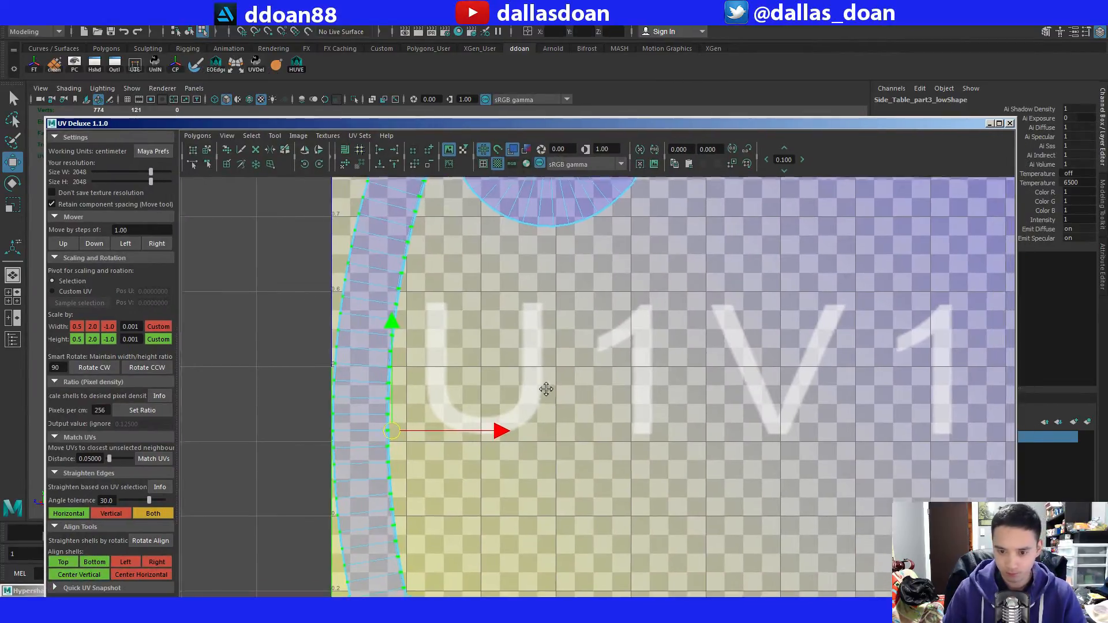
scroll(478, 403, "up", 5)
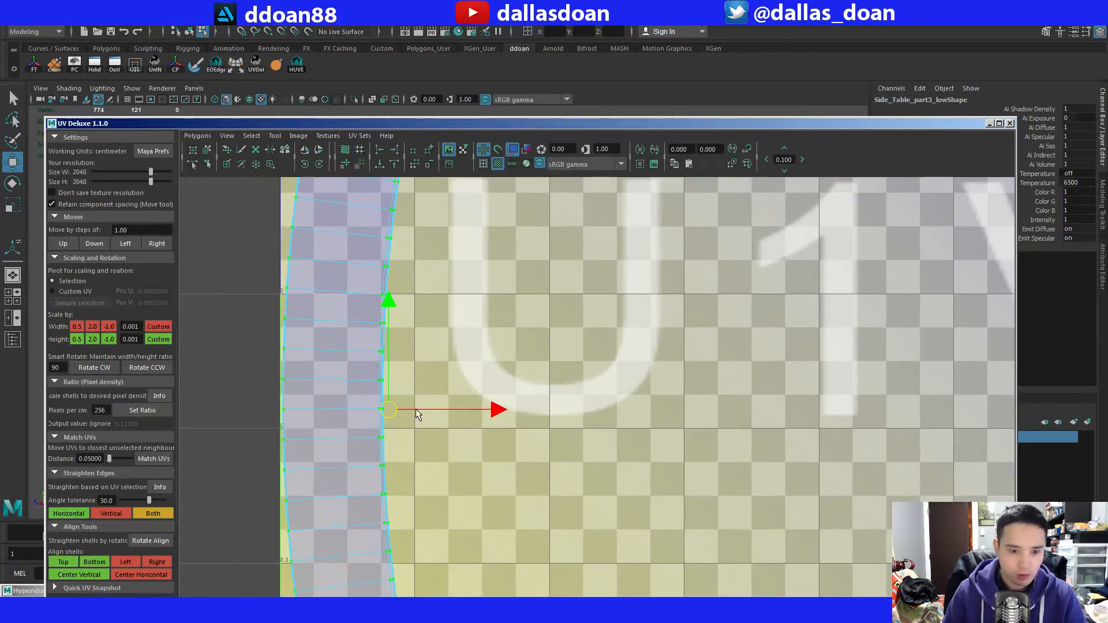
scroll(375, 404, "down", 5)
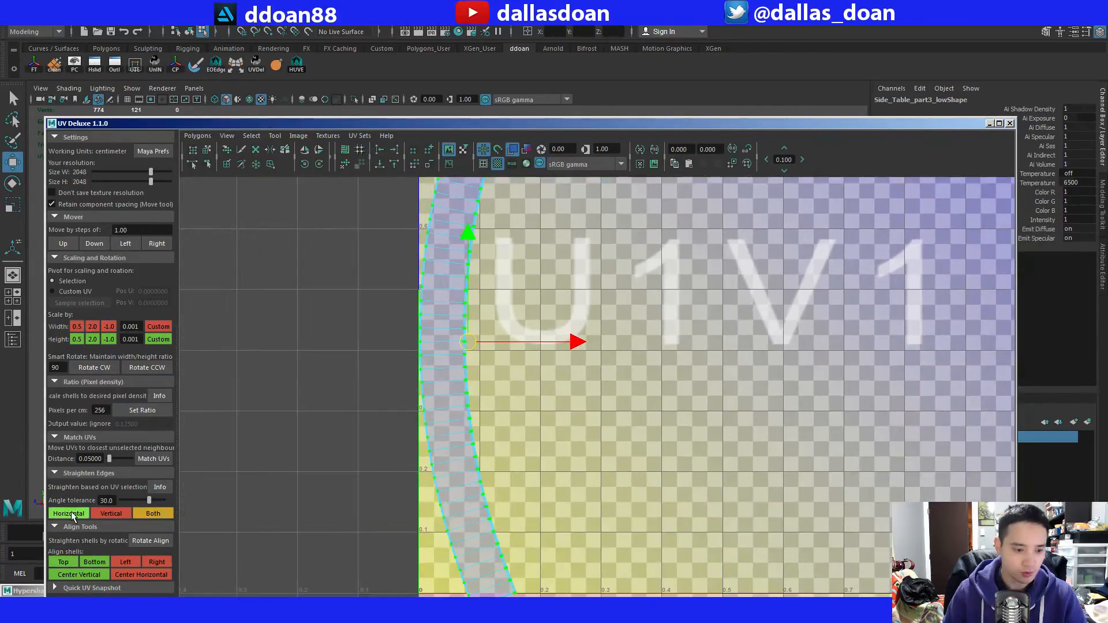
scroll(458, 346, "down", 2)
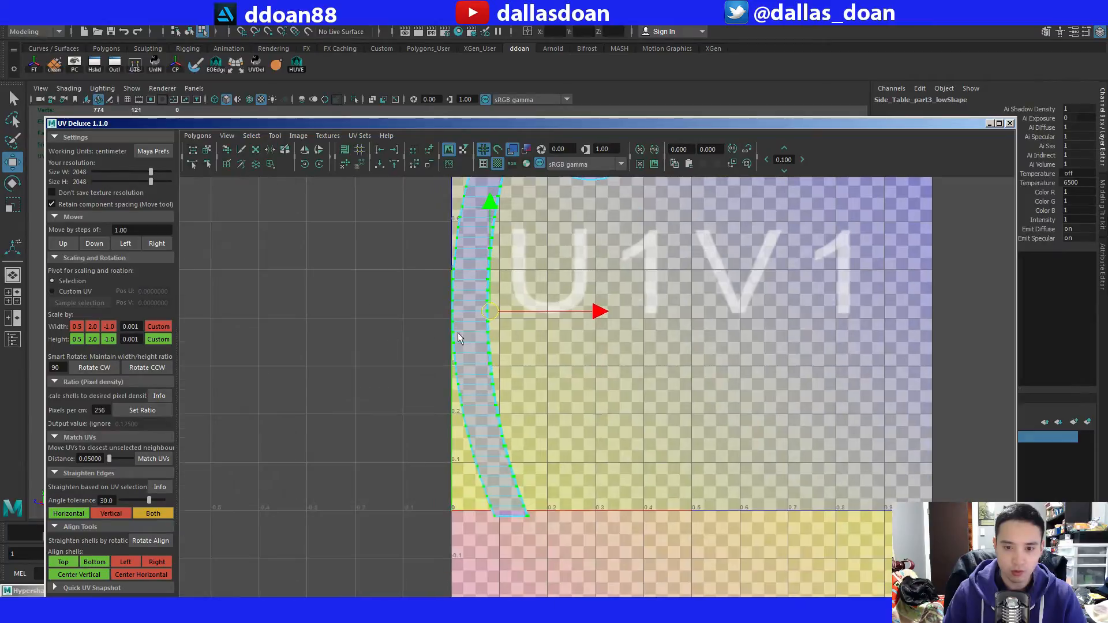
middle_click_drag(477, 328, 460, 429, "alt")
right_click_drag(460, 428, 479, 428, "alt")
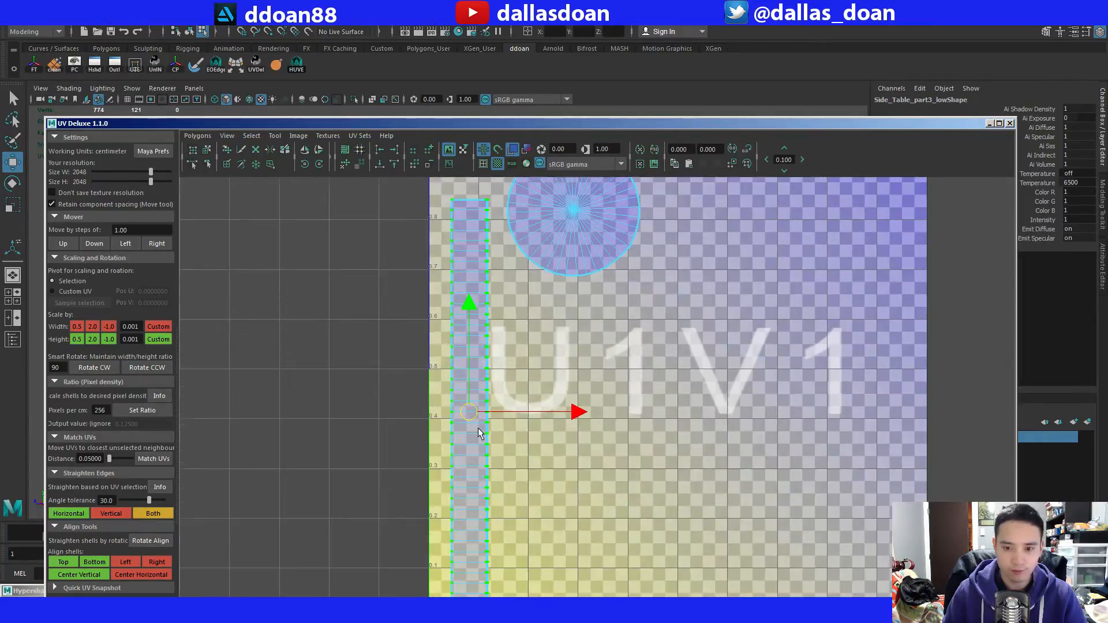
Move the straightened strip inside the UV tile, tight against its U=0 edge and just above its lower edge.
left_click_drag(473, 409, 453, 376)
scroll(453, 376, "down", 1)
middle_click_drag(471, 387, 475, 337, "alt")
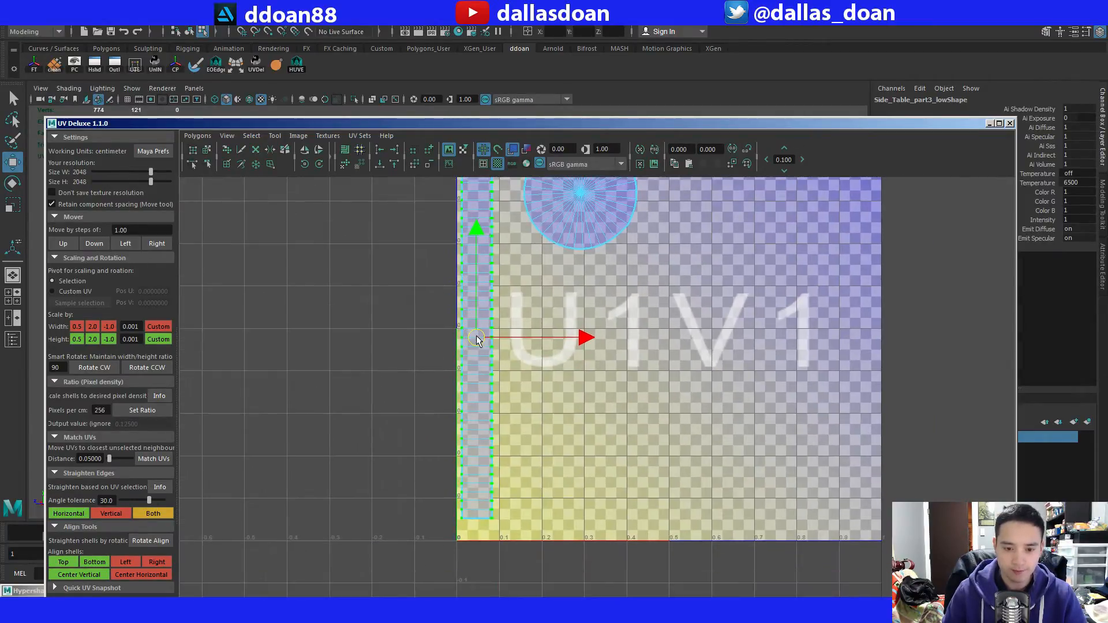
left_click_drag(476, 337, 473, 353)
scroll(502, 361, "up", 4)
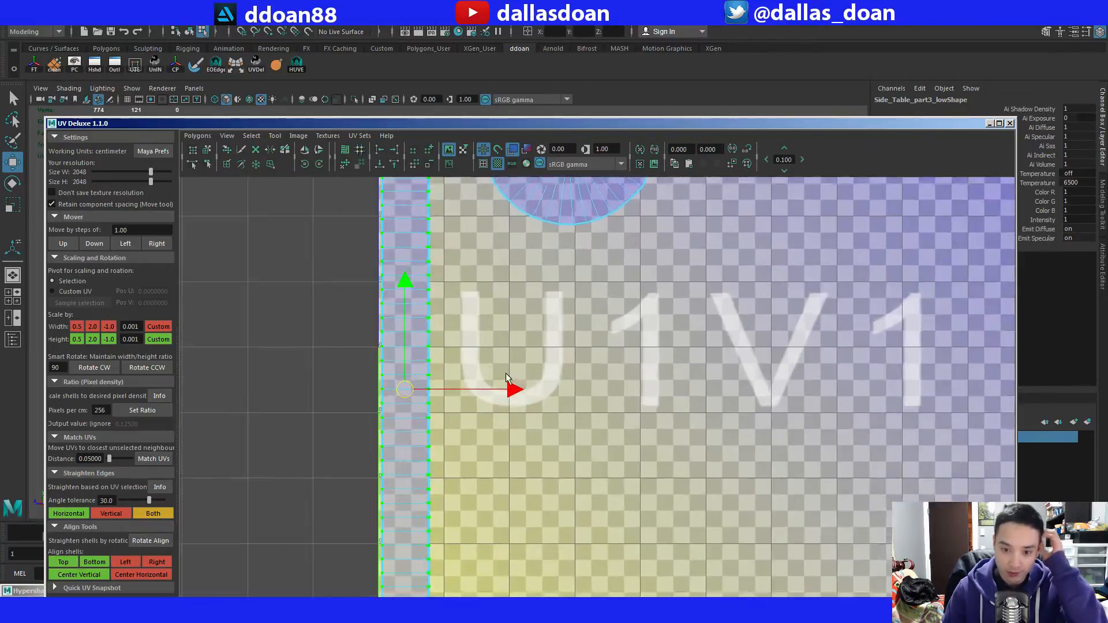
scroll(496, 369, "down", 4)
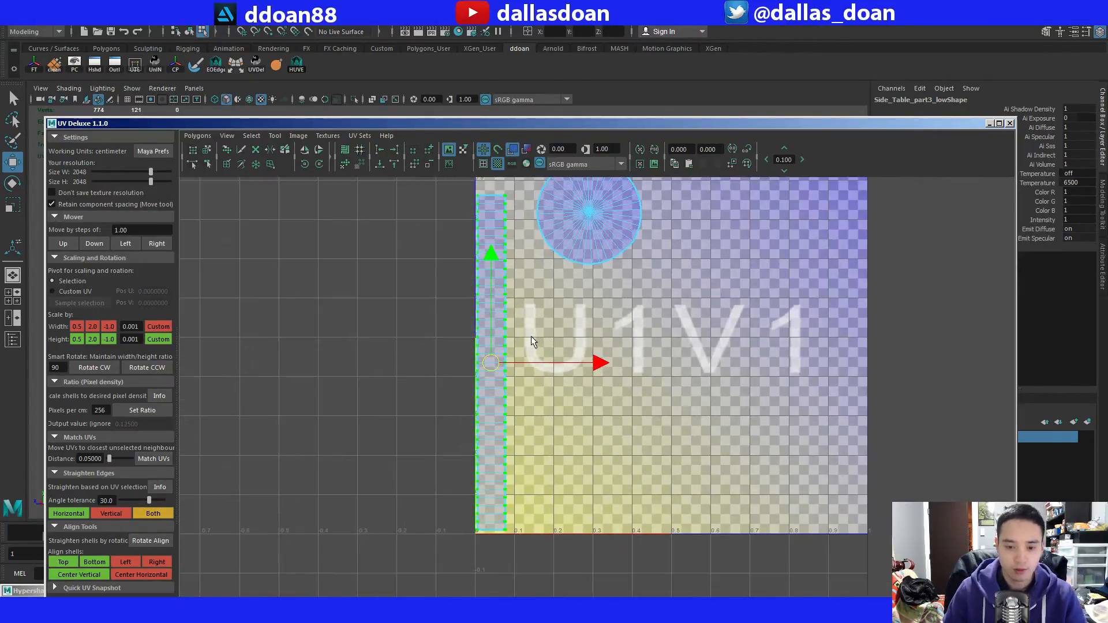
Shrink the UV Deluxe window, place it beside the table, and inspect the checker pattern around the drawer band.
left_click_drag(552, 118, 647, 155)
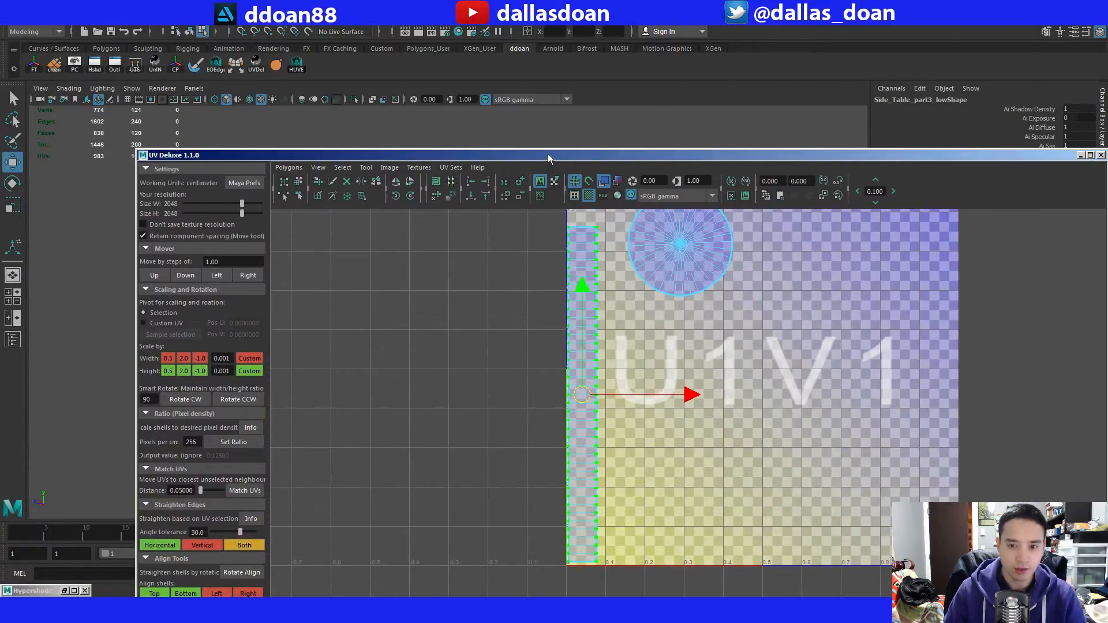
left_click_drag(548, 157, 469, 110)
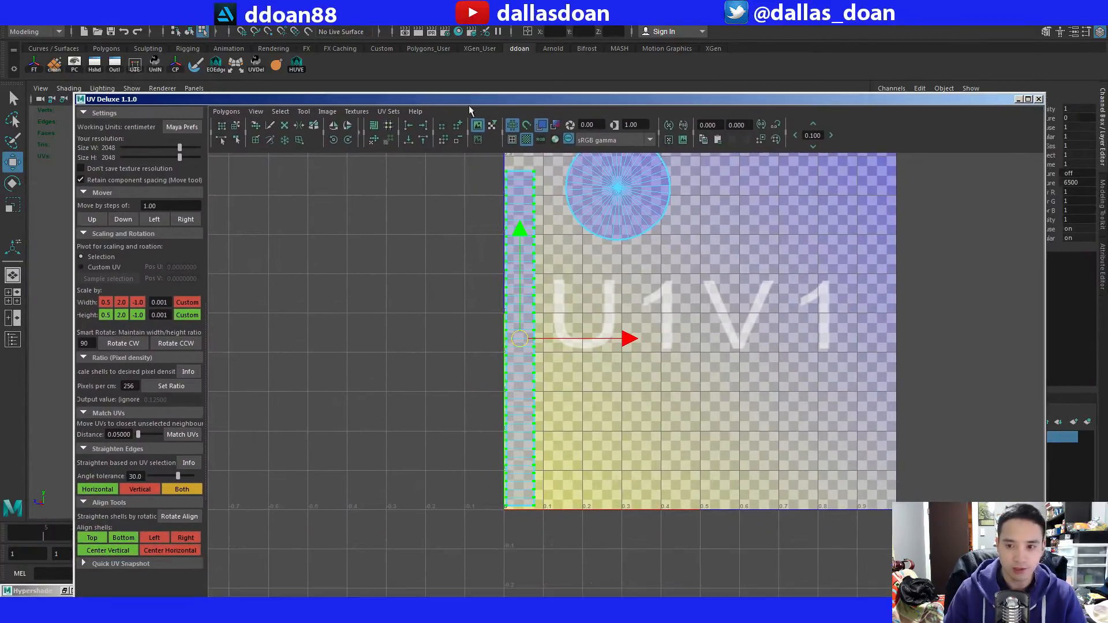
left_click_drag(1042, 91, 606, 263)
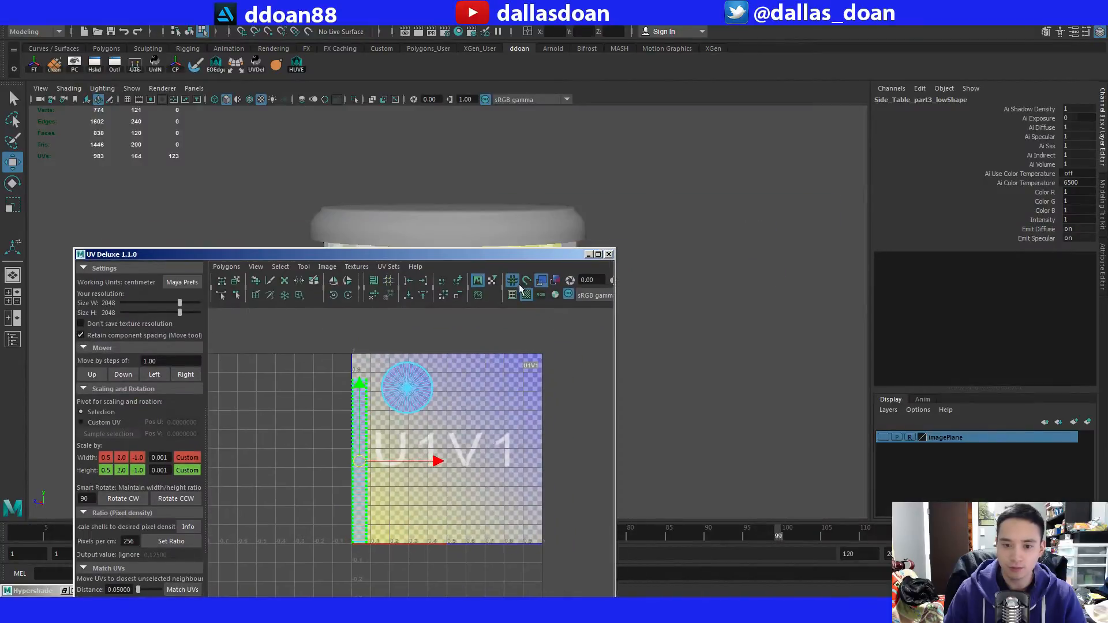
left_click_drag(513, 270, 974, 96)
middle_click_drag(218, 274, 171, 262, "alt")
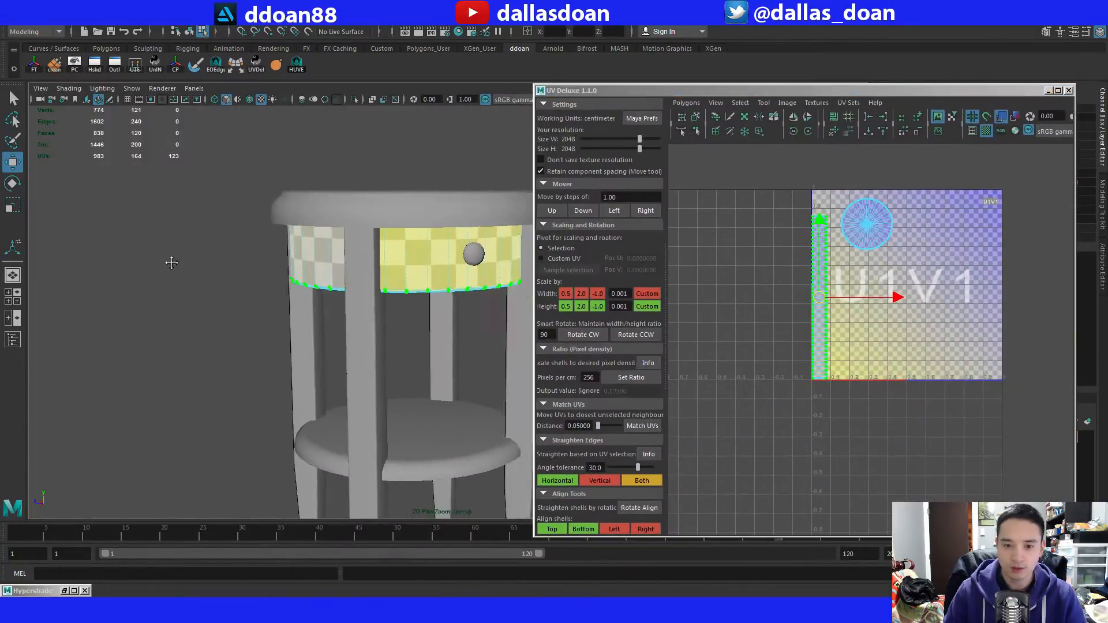
left_click_drag(171, 262, 319, 191, "alt")
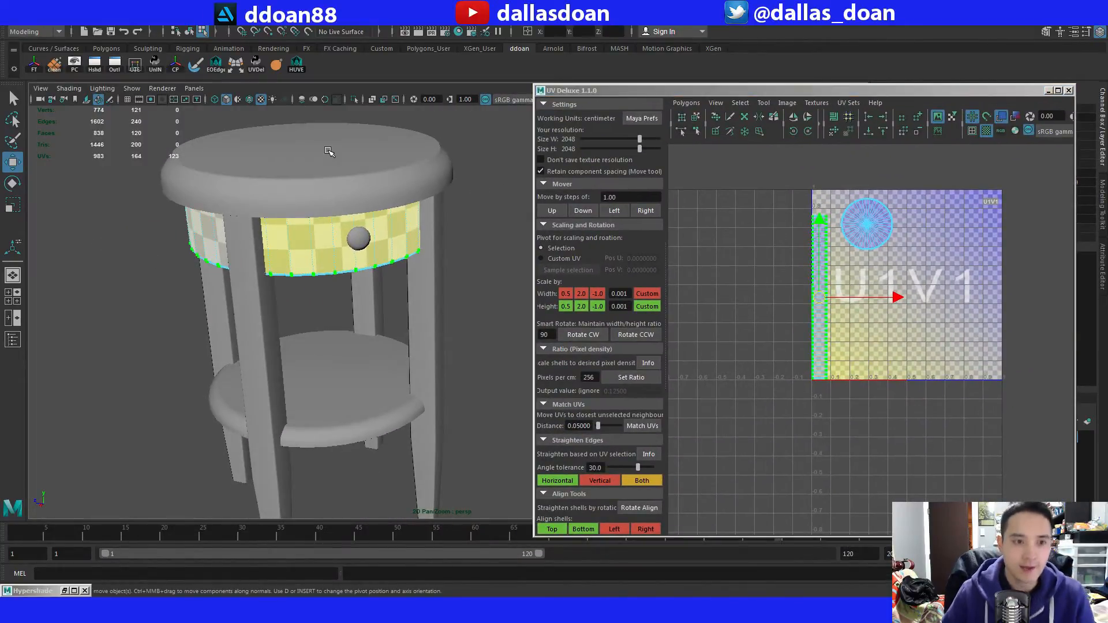
middle_click_drag(355, 248, 319, 226, "alt")
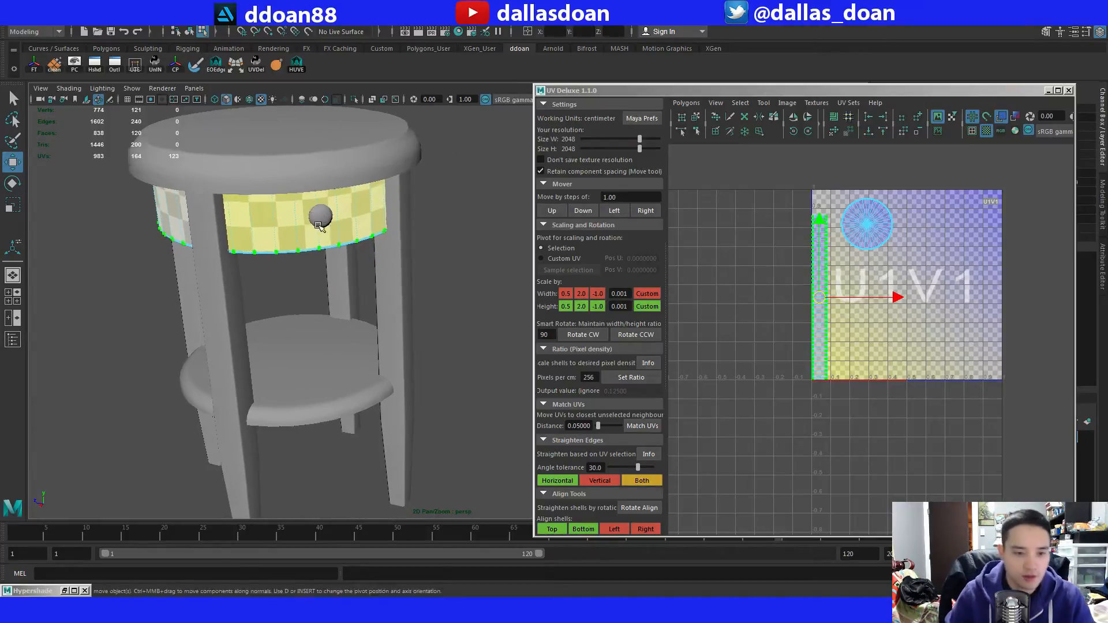
left_click_drag(319, 226, 399, 353, "alt")
scroll(399, 353, "down", 2)
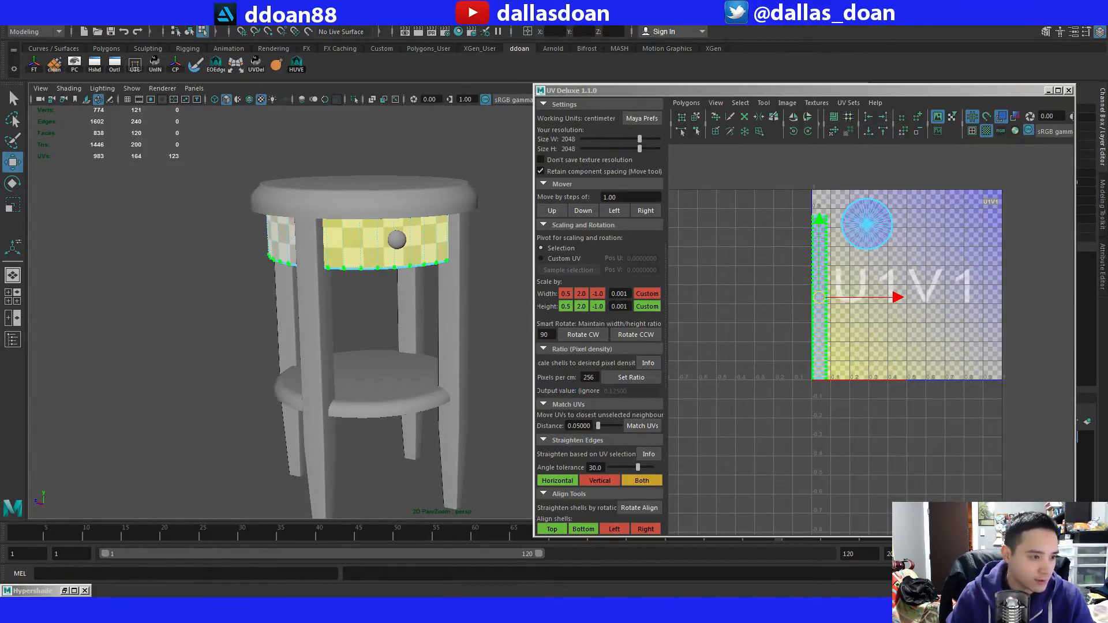
Open the Outliner and select Side_Table_part1_low to examine the UV layout of the table legs.
left_click(12, 340)
middle_click_drag(359, 315, 248, 268, "alt")
left_click(131, 370)
left_click_drag(369, 328, 366, 306, "alt")
scroll(374, 316, "up", 3)
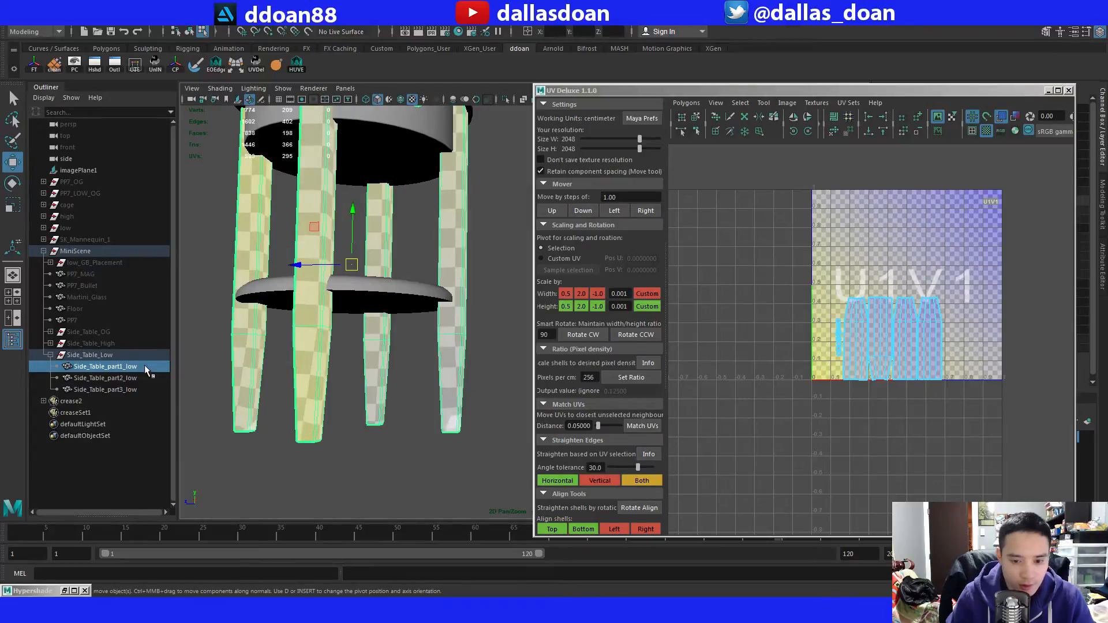
scroll(988, 327, "up", 5)
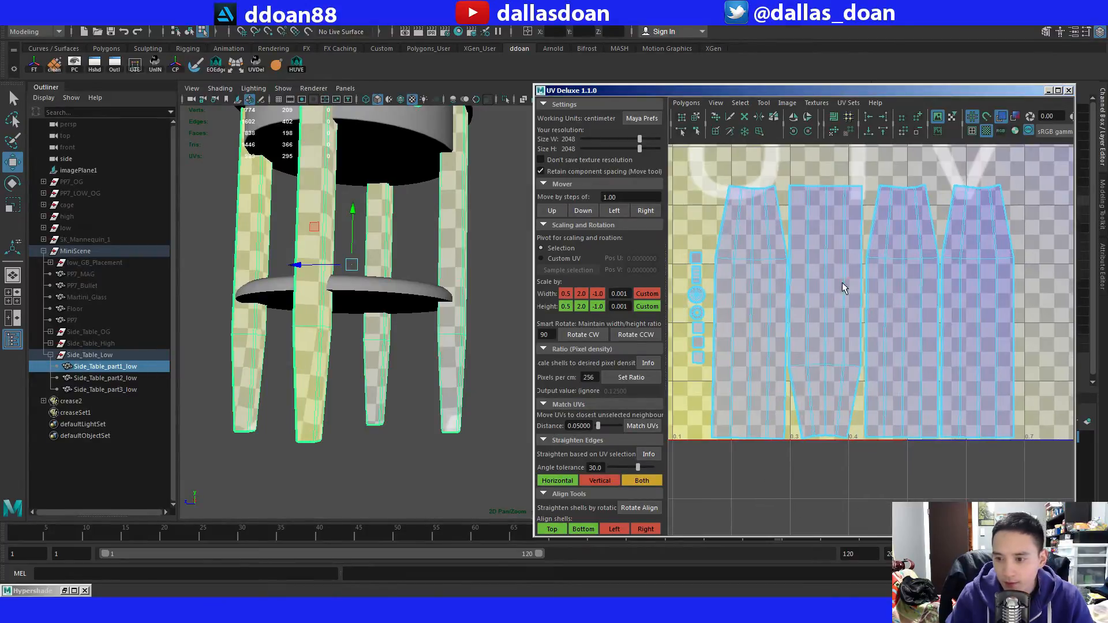
Select Side_Table_part2_low and examine the checker pattern on the tabletop and lower shelf.
left_click(128, 379)
left_click_drag(362, 332, 418, 316, "alt")
middle_click_drag(418, 317, 398, 356, "alt")
left_click_drag(398, 356, 408, 381, "alt")
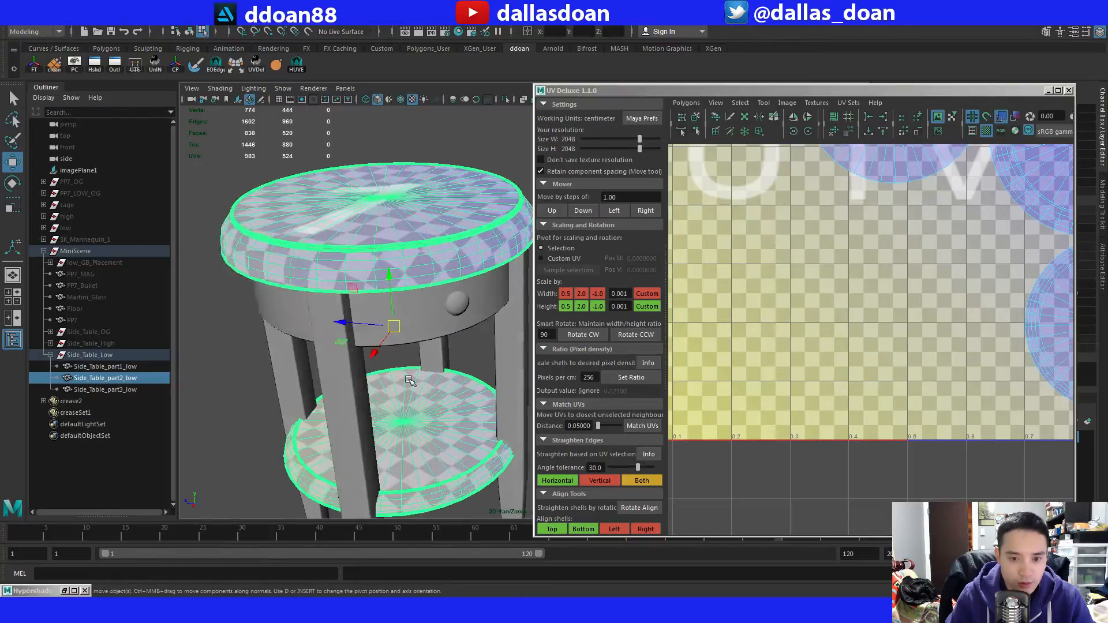
right_click_drag(408, 381, 440, 420, "alt")
left_click_drag(440, 420, 426, 327, "alt")
Select the tabletop's connected faces and examine the checker distortion around its rim.
key("F11")
double_click(434, 317)
middle_click_drag(425, 326, 471, 351, "alt")
left_click_drag(470, 351, 466, 322, "alt")
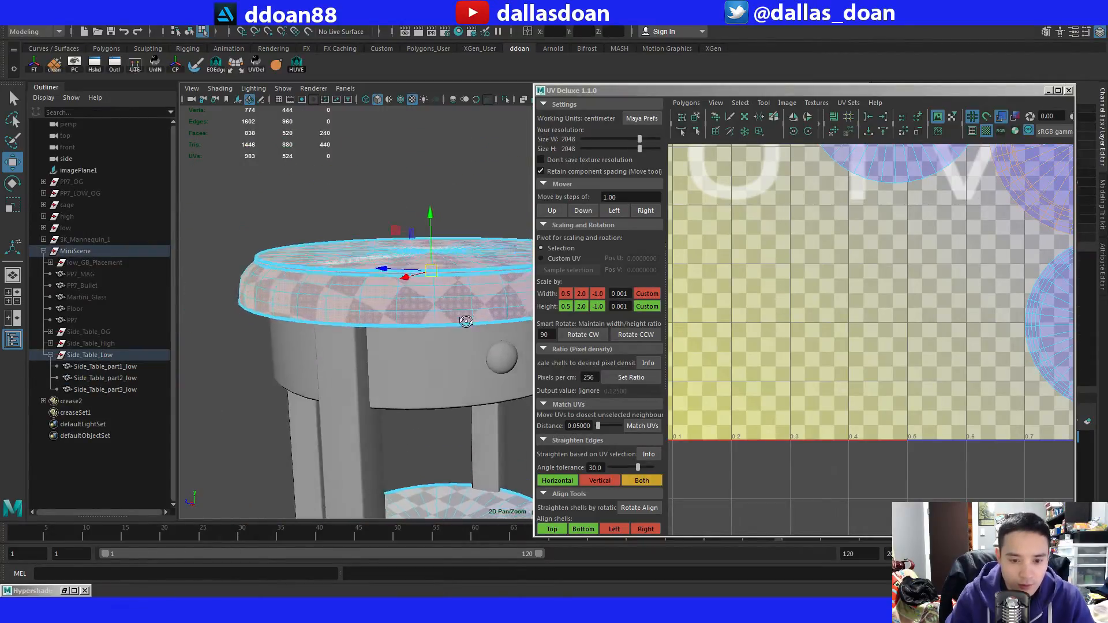
middle_click_drag(467, 321, 473, 351, "alt")
right_click_drag(473, 350, 465, 349, "alt")
left_click_drag(465, 349, 448, 346, "alt")
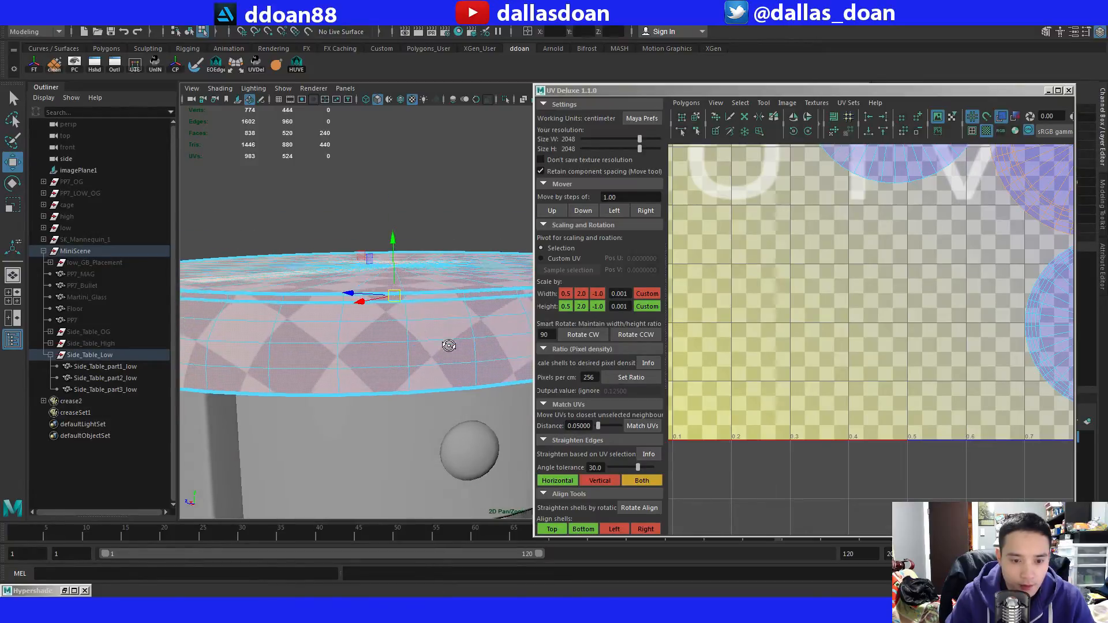
Select the edge loop around the tabletop's flat upper surface and cut the UVs along it.
key("F10")
double_click(453, 294)
scroll(453, 295, "up", 3)
middle_click_drag(453, 300, 453, 329, "alt")
left_click_drag(453, 330, 450, 347, "alt")
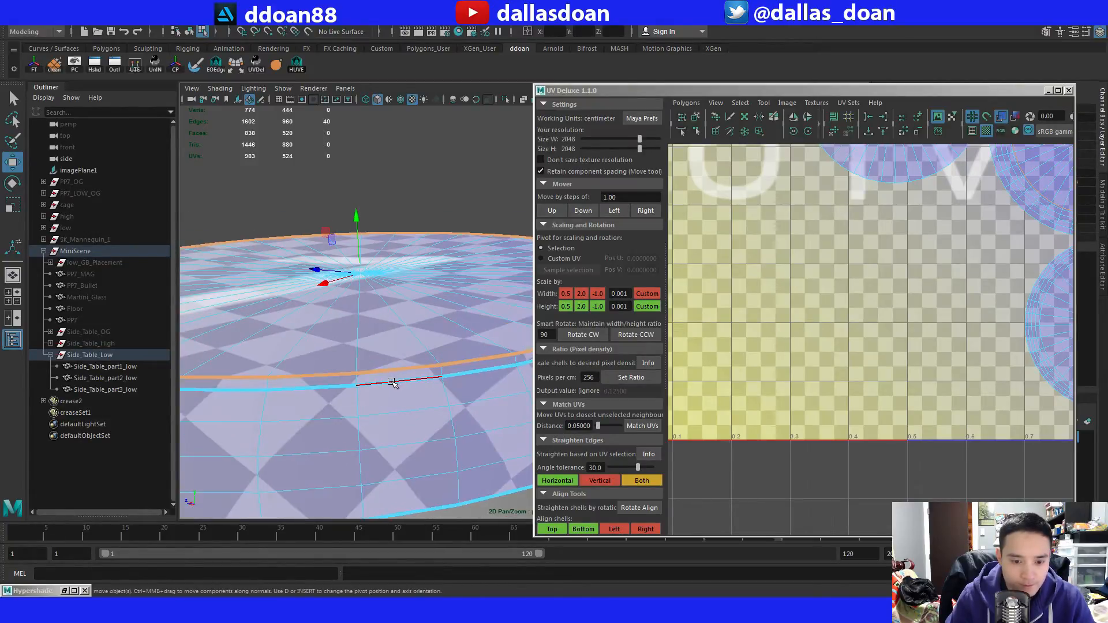
scroll(384, 384, "down", 5)
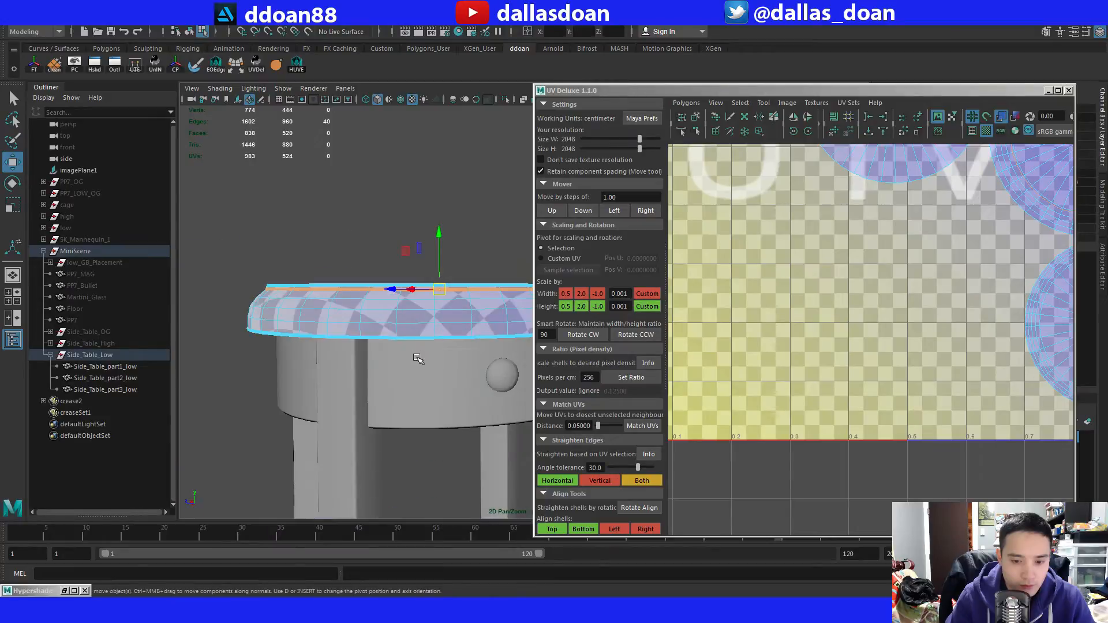
middle_click_drag(891, 253, 768, 354, "alt")
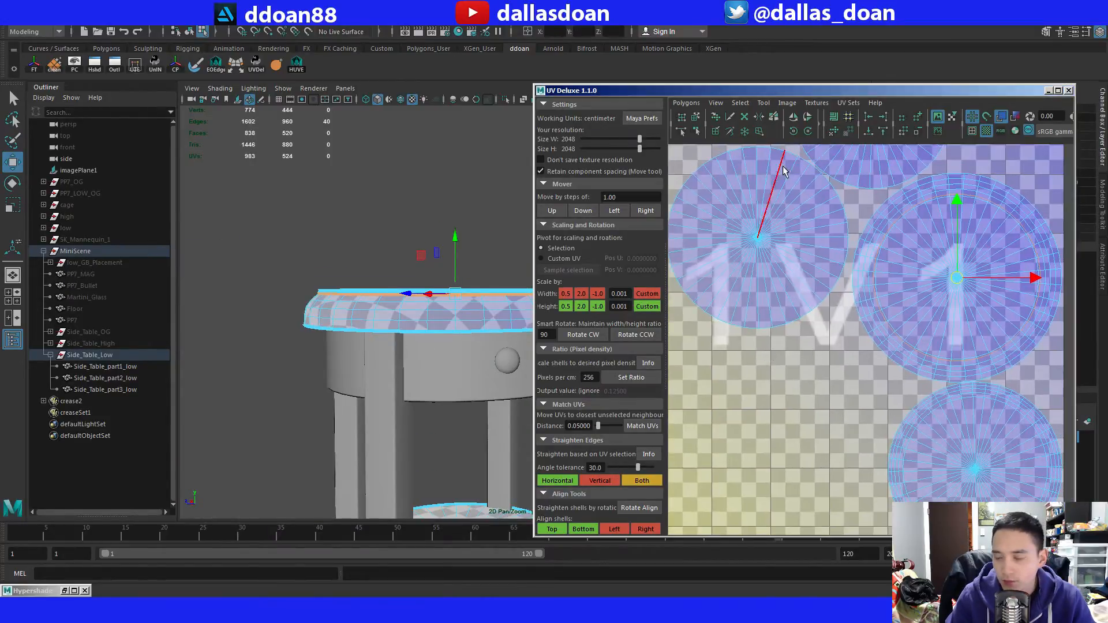
key("shift+x")
middle_click_drag(496, 357, 449, 322, "alt")
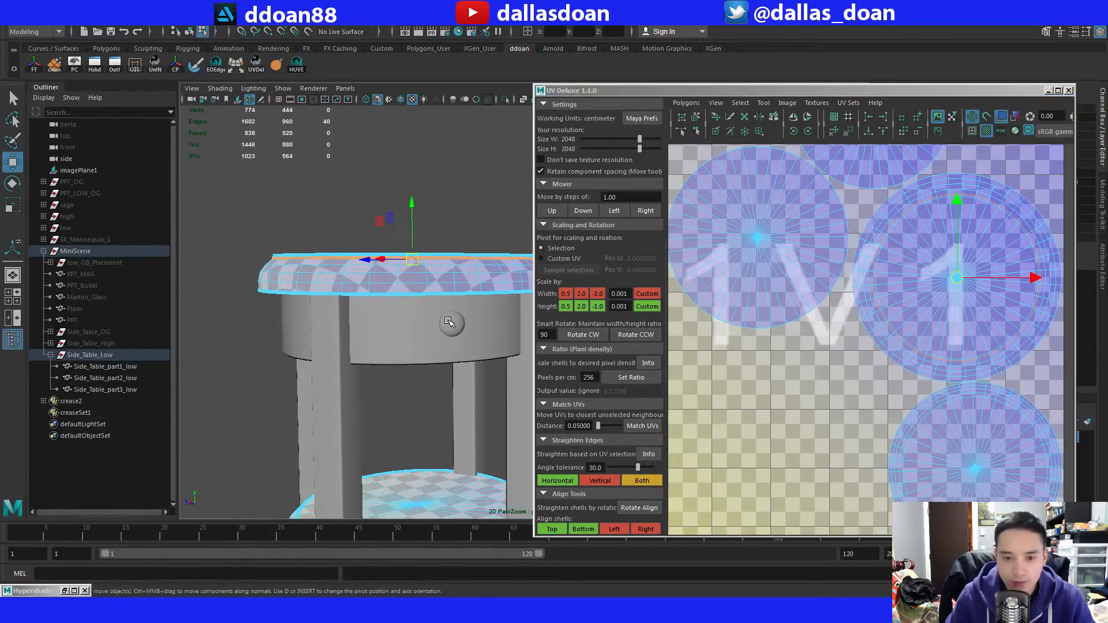
Select the faces of the tabletop's outer rim ring as separated by the new UV cut.
key("F11")
left_click(451, 283)
key("alt+F12")
middle_click_drag(891, 321, 793, 315, "alt")
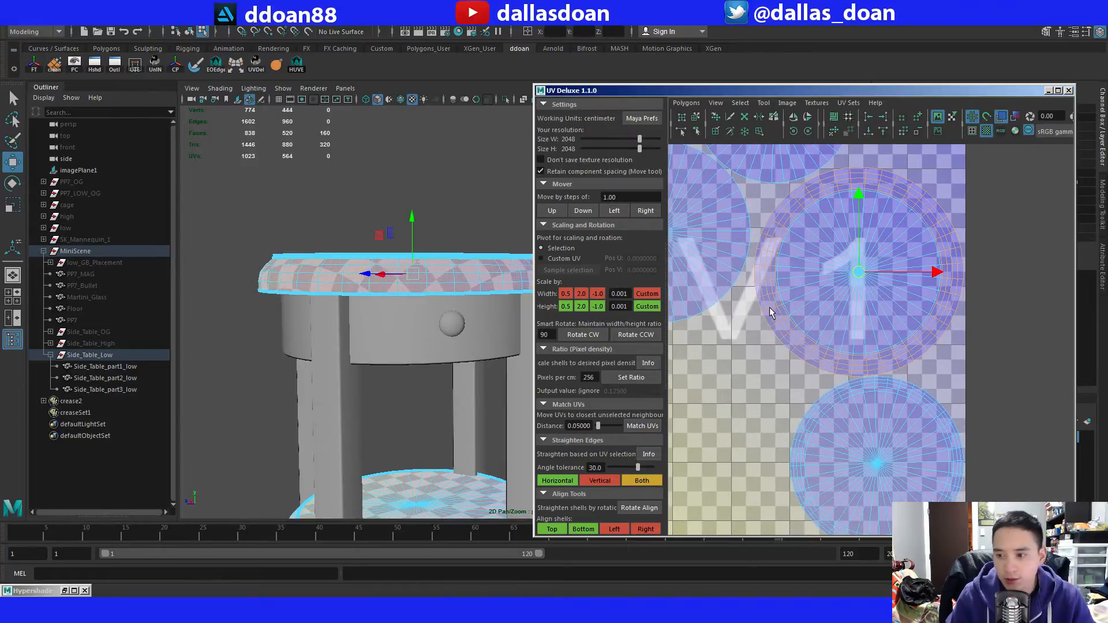
Select one column of four stacked vertical edges across the tabletop's outer rim.
middle_click_drag(356, 323, 301, 318, "alt")
left_click_drag(305, 323, 388, 271, "alt")
right_click_drag(388, 272, 480, 299, "alt")
middle_click_drag(480, 299, 477, 342, "alt")
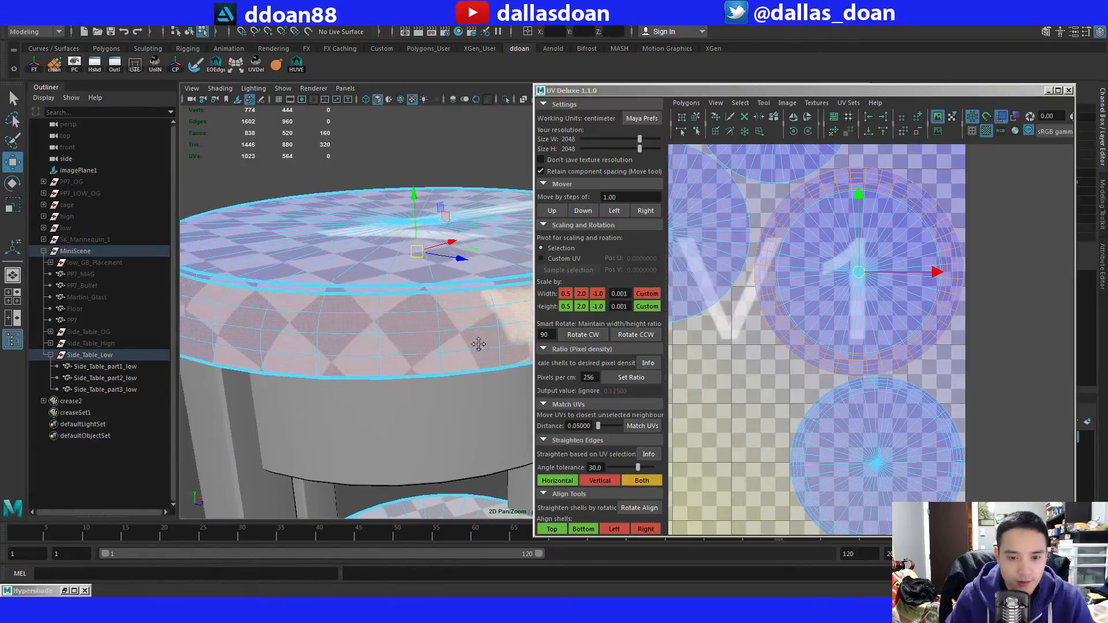
right_click_drag(465, 264, 465, 260)
left_click(448, 303)
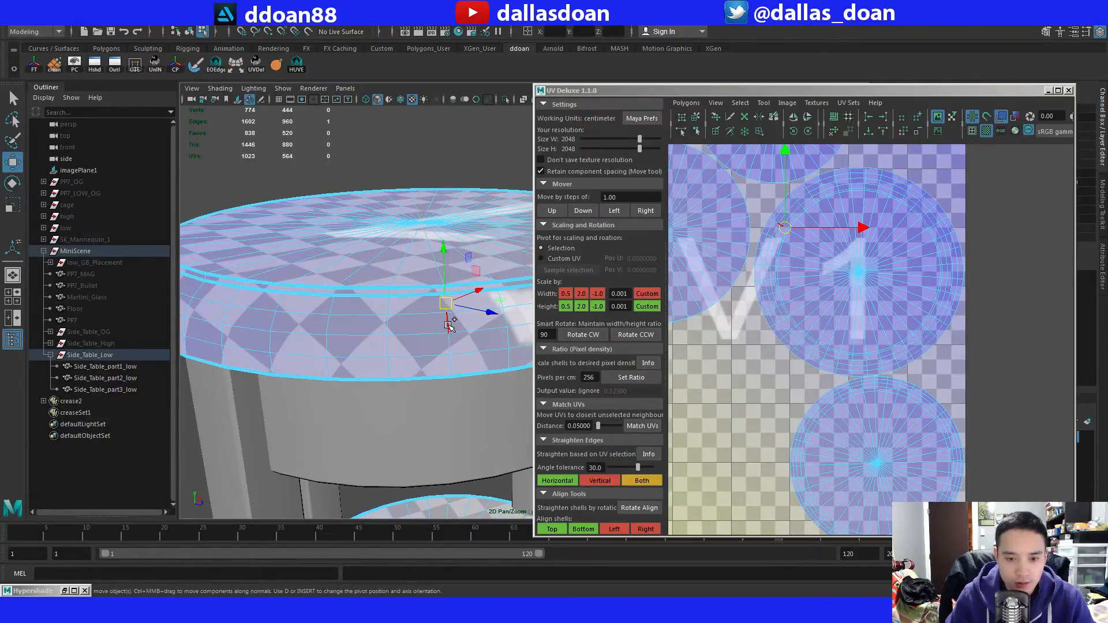
left_click(450, 321, "shift")
left_click(452, 340, "shift")
left_click(452, 363, "shift")
key("f")
key("d")
left_click_drag(434, 344, 385, 277, "alt")
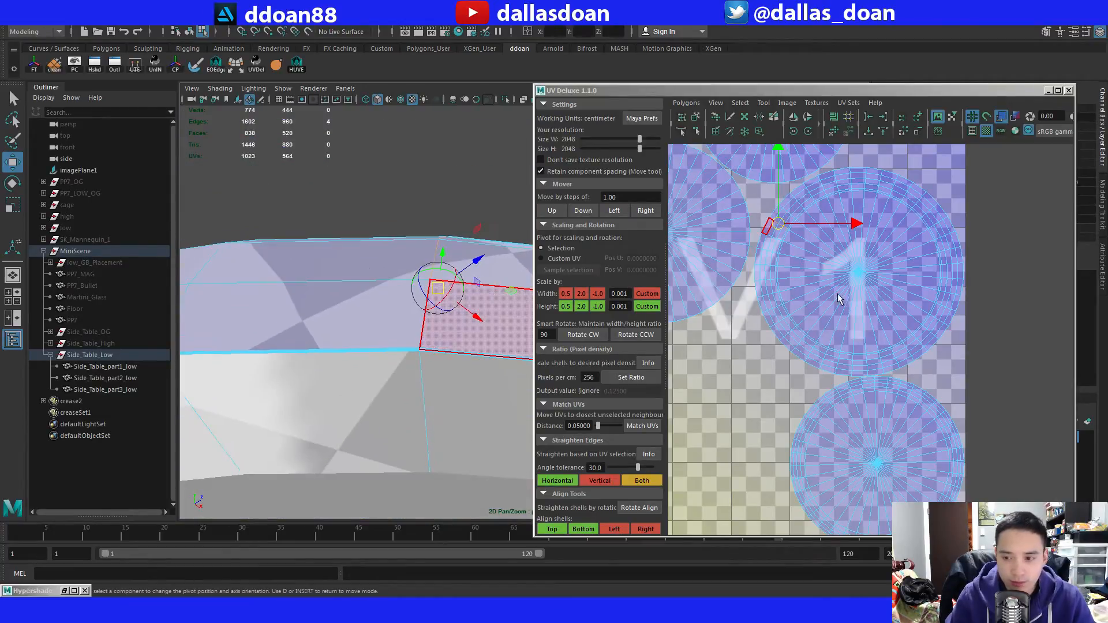
middle_click_drag(834, 296, 839, 313, "alt")
middle_click_drag(766, 308, 769, 322, "alt")
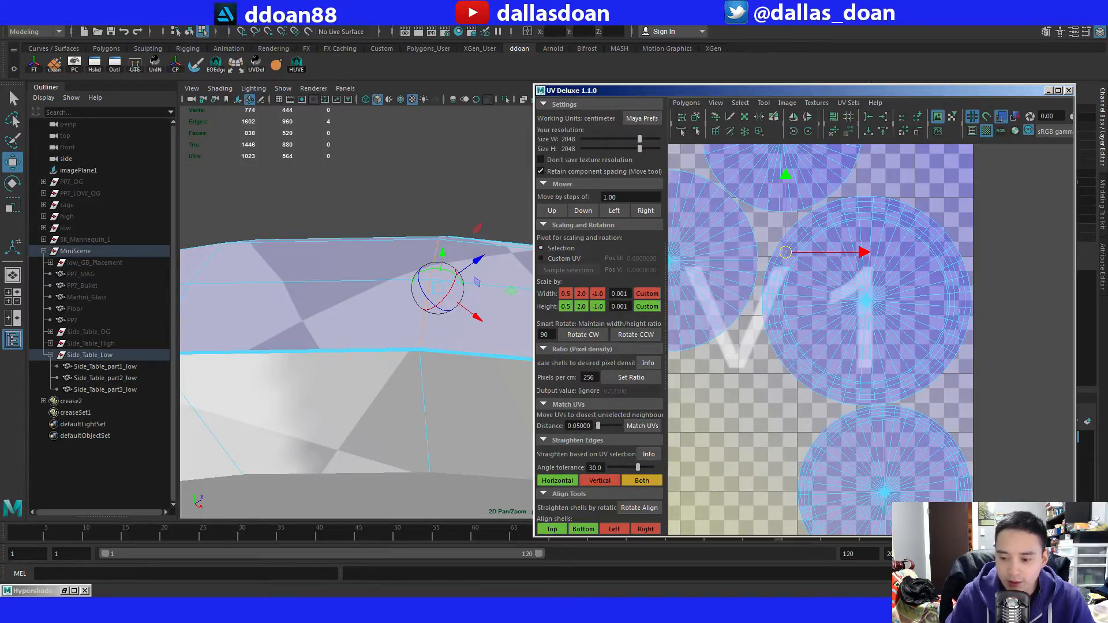
Switch to Substance Painter, examine the wood grain around the tabletop's rim, and return to Maya.
key("alt+Tab")
mouse_move(367, 180)
left_mouse_down("alt")
mouse_move(387, 277)
mouse_move(465, 341)
mouse_move(464, 281)
mouse_move(463, 299)
mouse_move(395, 155)
mouse_move(396, 227)
mouse_move(426, 262)
mouse_move(347, 254)
mouse_move(263, 276)
left_mouse_up("alt")
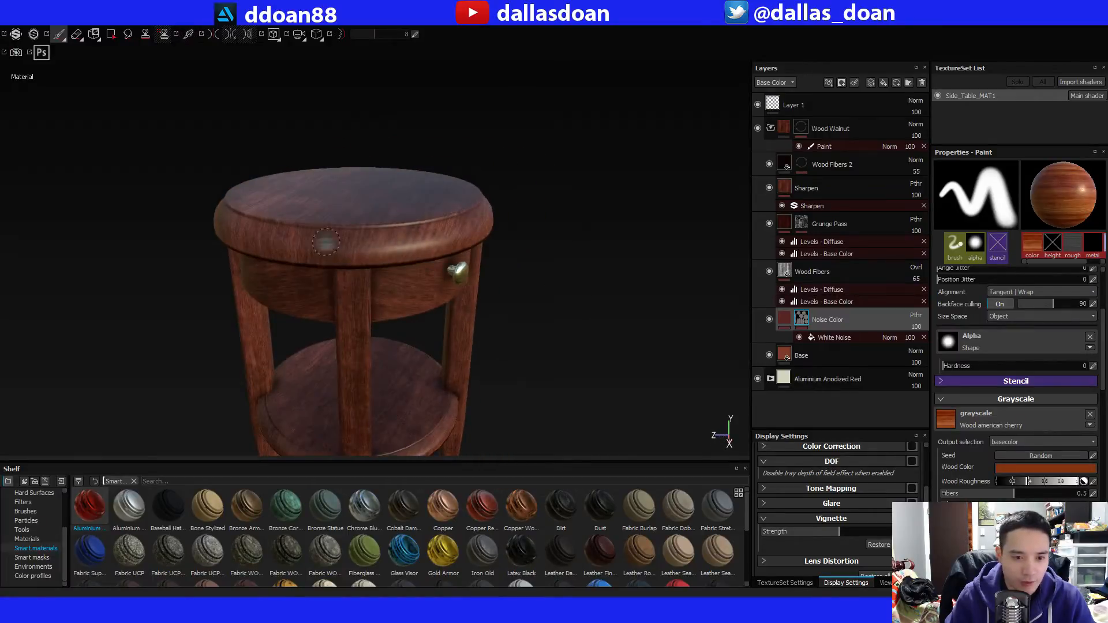
left_click_drag(295, 237, 425, 228, "alt")
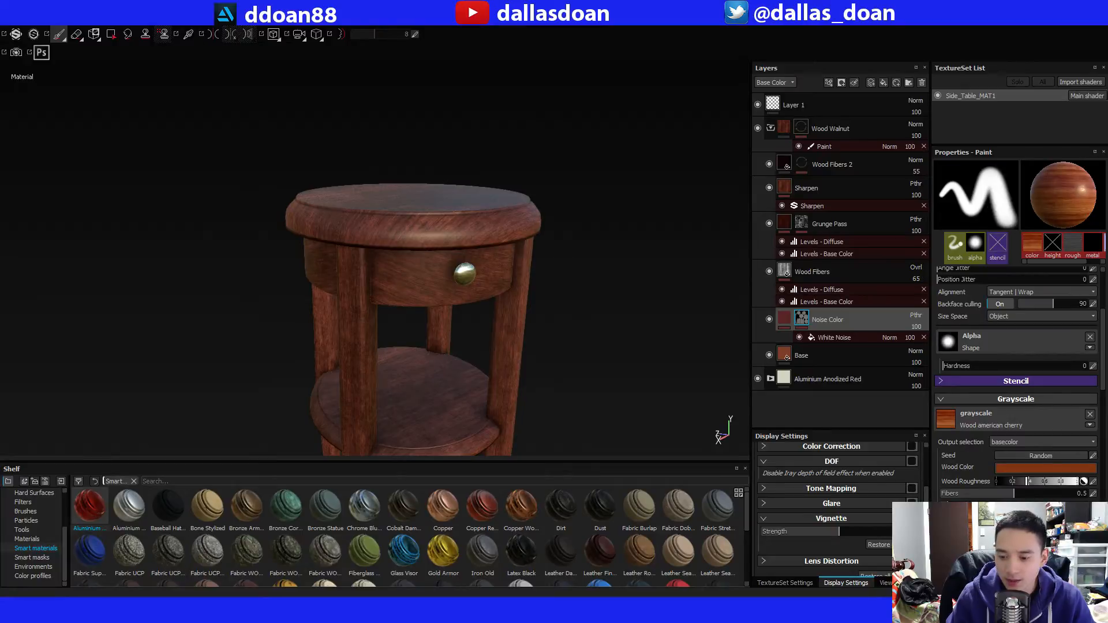
key("alt+Tab")
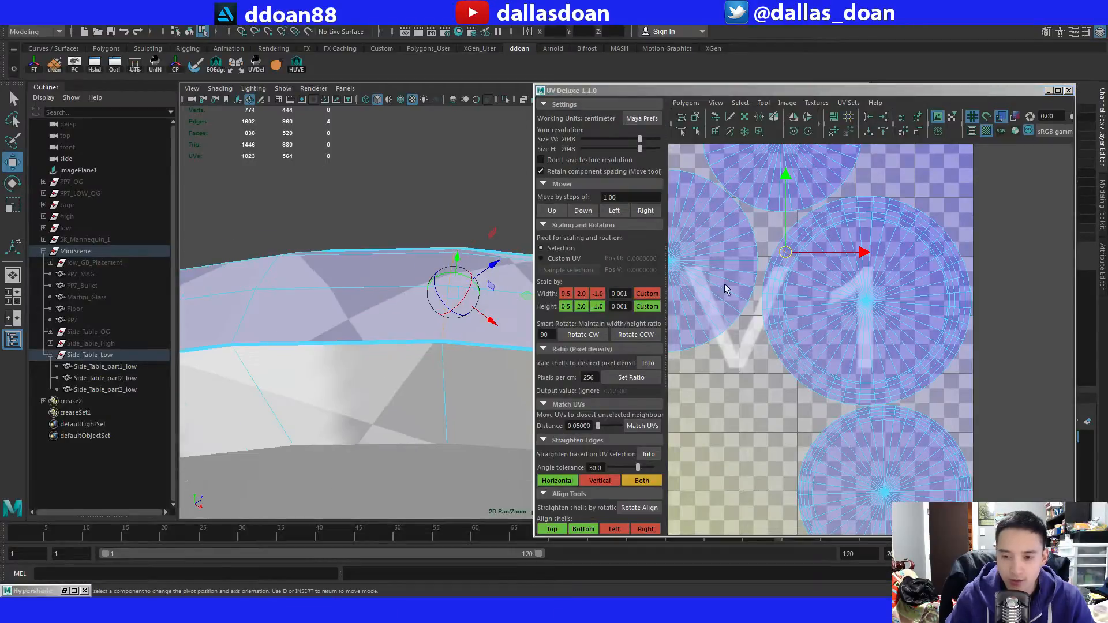
Cut the UVs along the selected vertical edges of the tabletop's rim.
mouse_move(366, 277)
left_mouse_down("alt")
mouse_move(391, 298)
mouse_move(379, 288)
left_mouse_up("alt")
key("shift+x")
key("d")
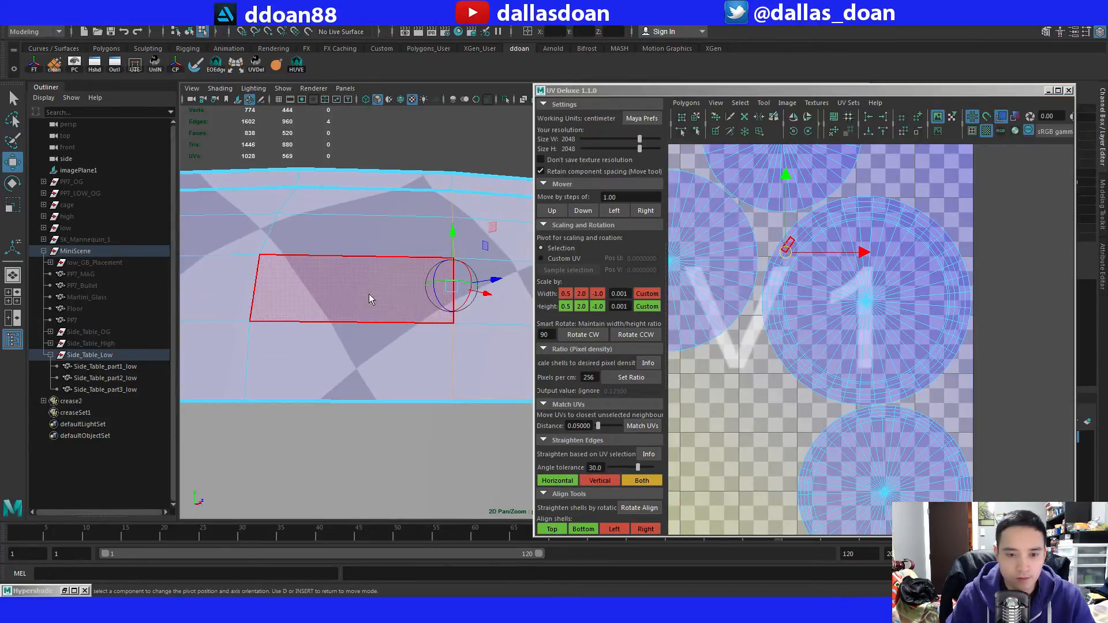
left_click(369, 298)
key("d")
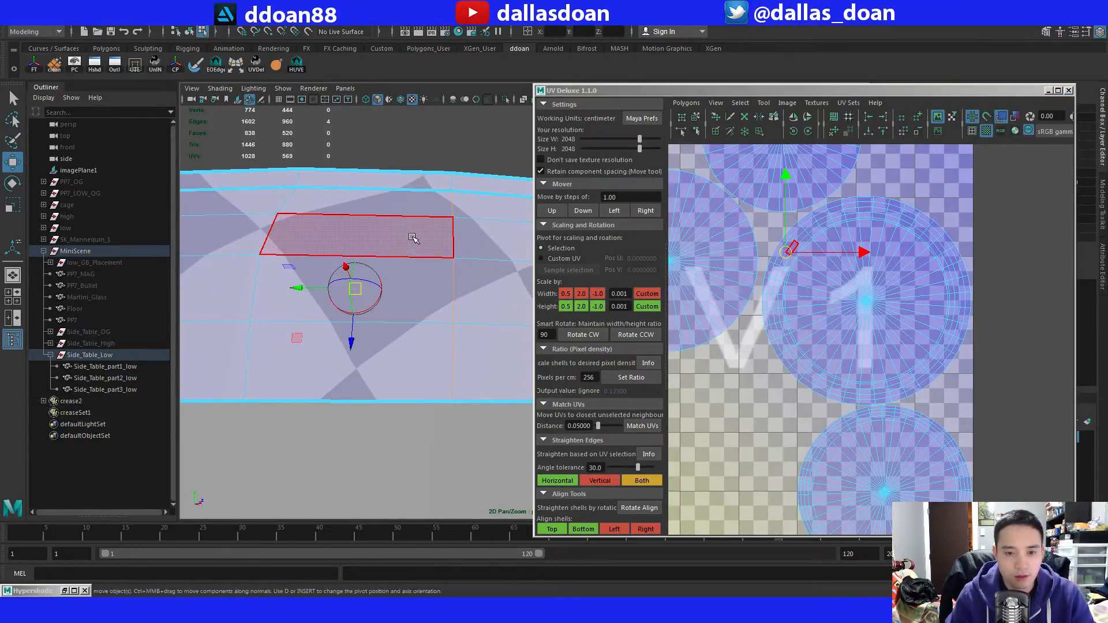
Select all faces of the tabletop's outer rim shell on Side_Table_part2_low.
key("F8")
left_click_drag(412, 299, 394, 274, "alt")
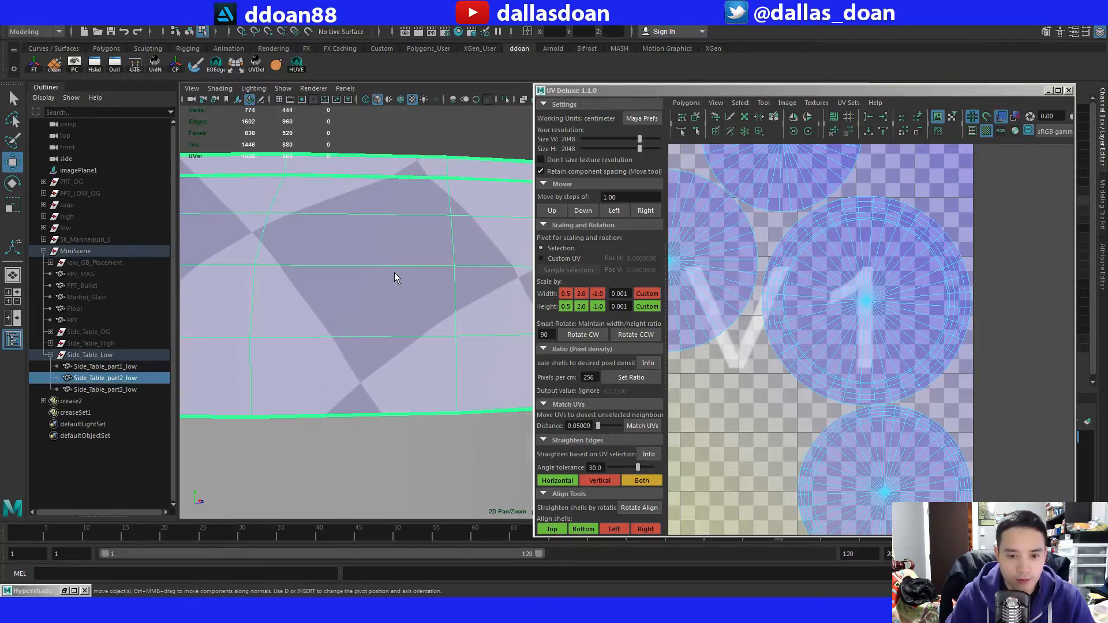
key("F11")
double_click(386, 331)
right_click_drag(804, 324, 832, 316, "alt")
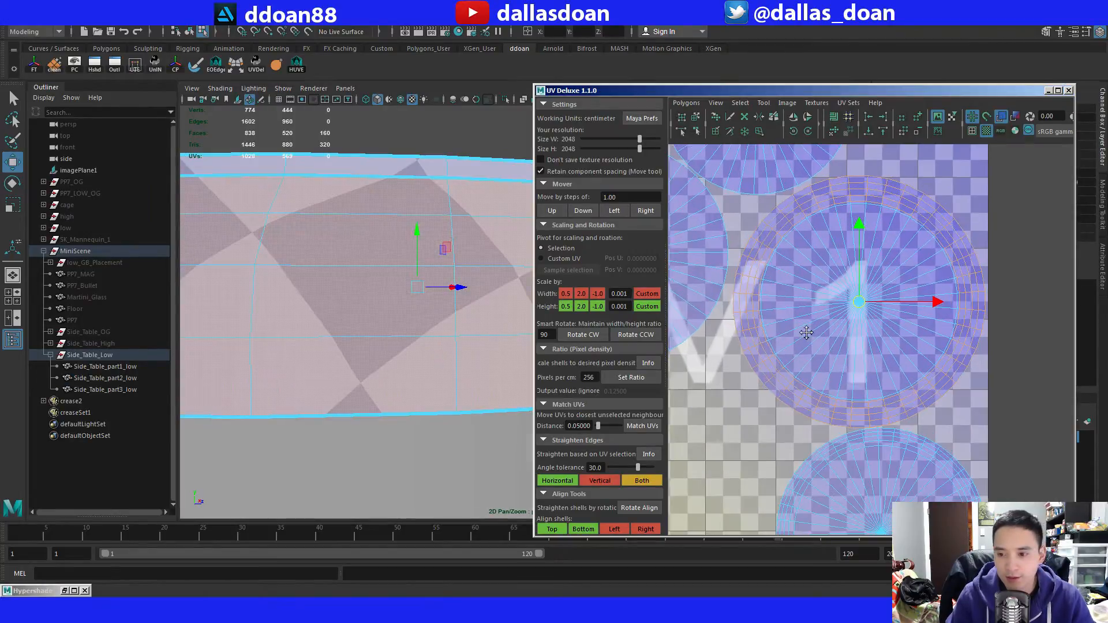
middle_click_drag(832, 316, 840, 325, "alt")
right_click_drag(494, 292, 355, 284, "alt")
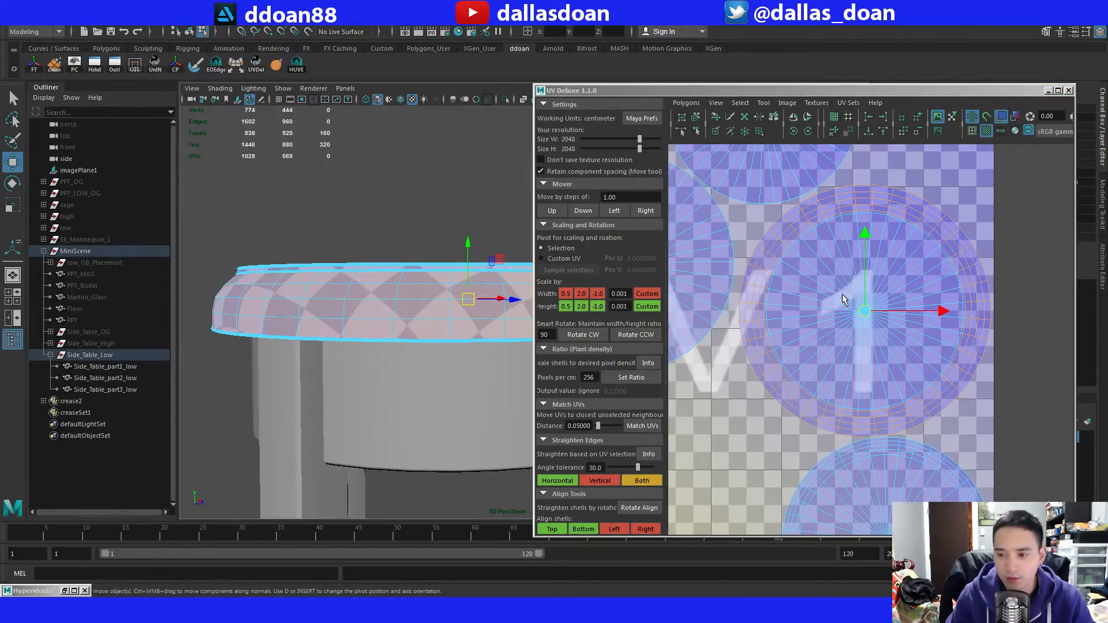
Convert the rim selection to UVs, unfold them, and move the ring shell away from the tabletop's disc.
right_click_drag(955, 307, 954, 305, "ctrl")
right_click_drag(882, 222, 887, 298, "shift")
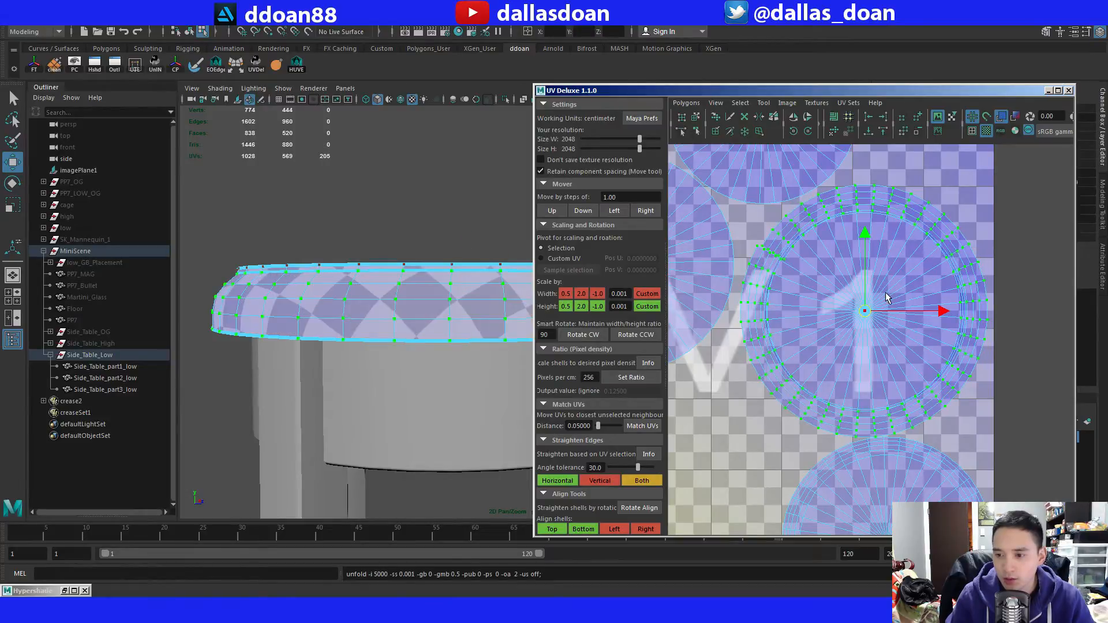
scroll(782, 337, "down", 3)
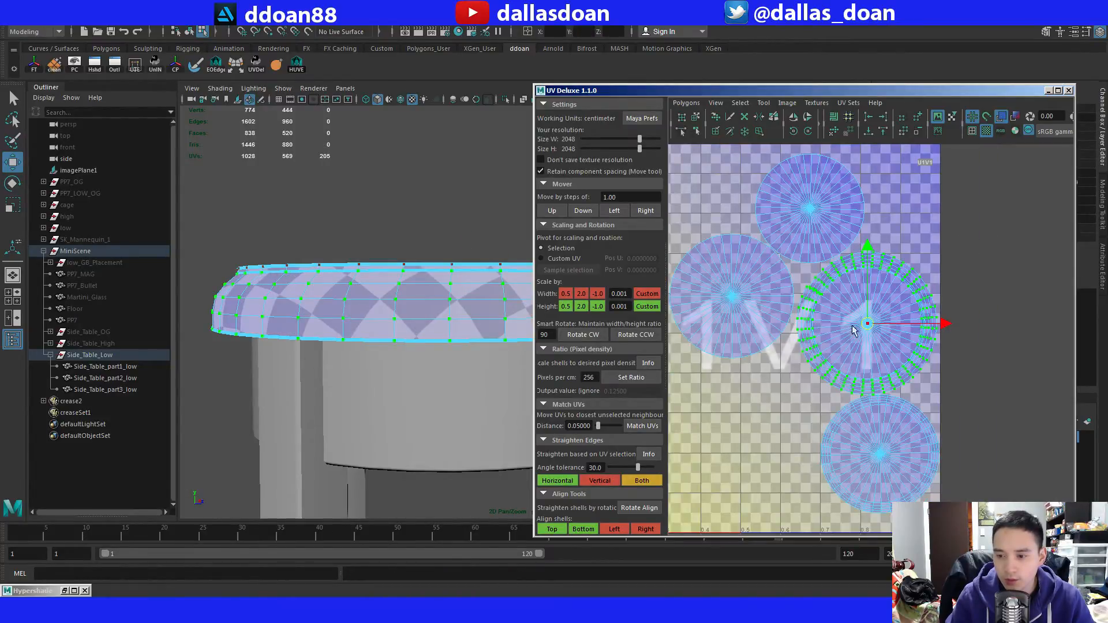
scroll(854, 329, "up", 5)
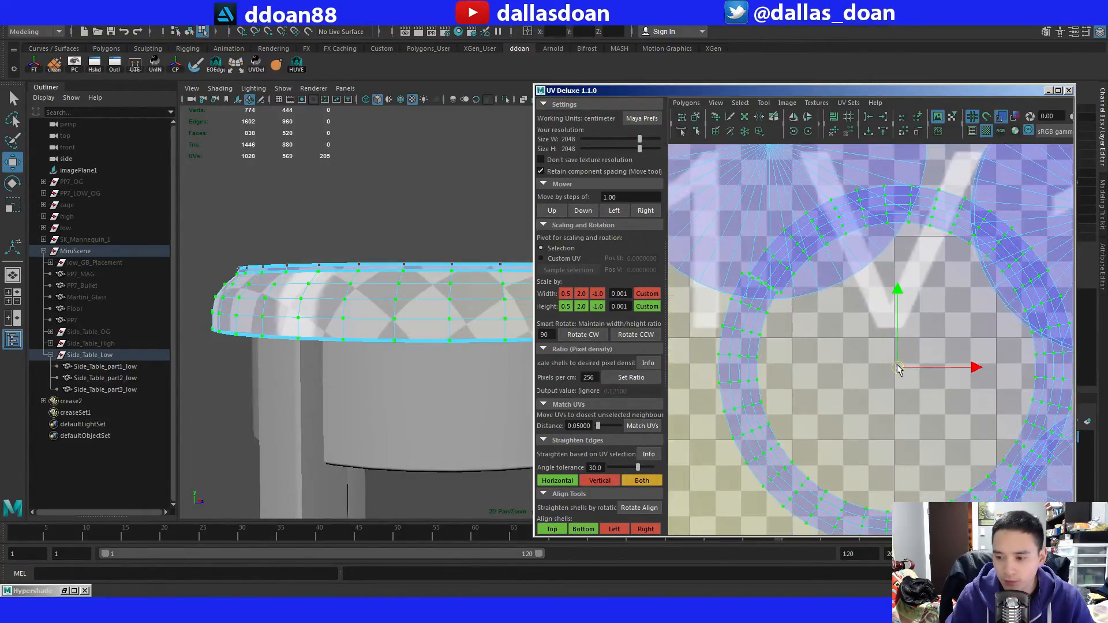
scroll(899, 369, "down", 3)
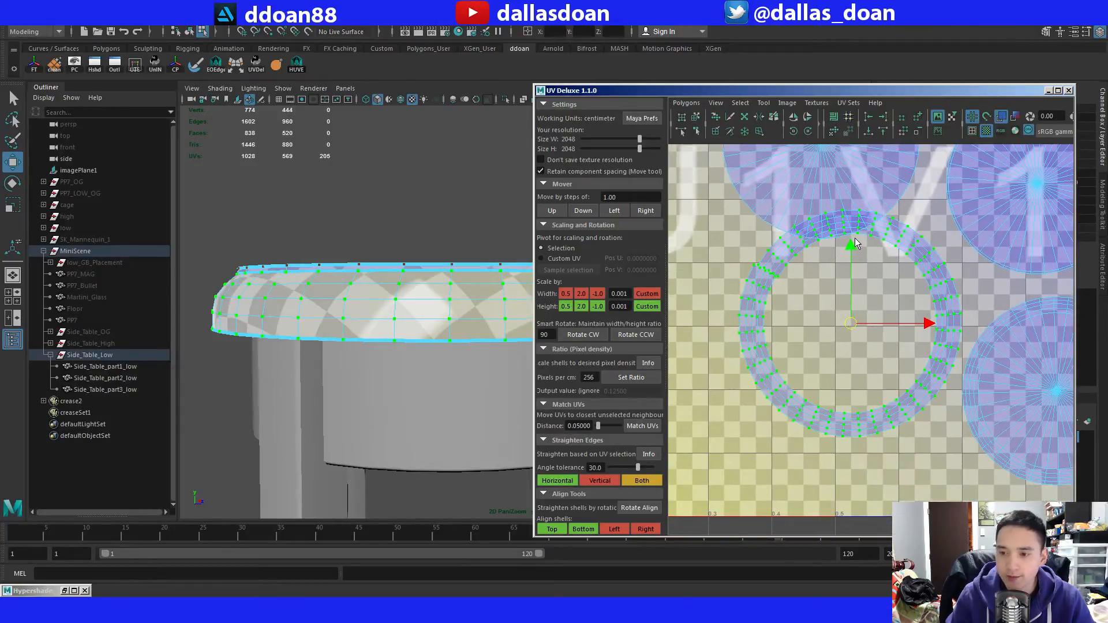
Try to unfold the ring shell with the unfold constraint set to None and unselected UVs pinned.
key("ctrl+u")
scroll(414, 247, "down", 2)
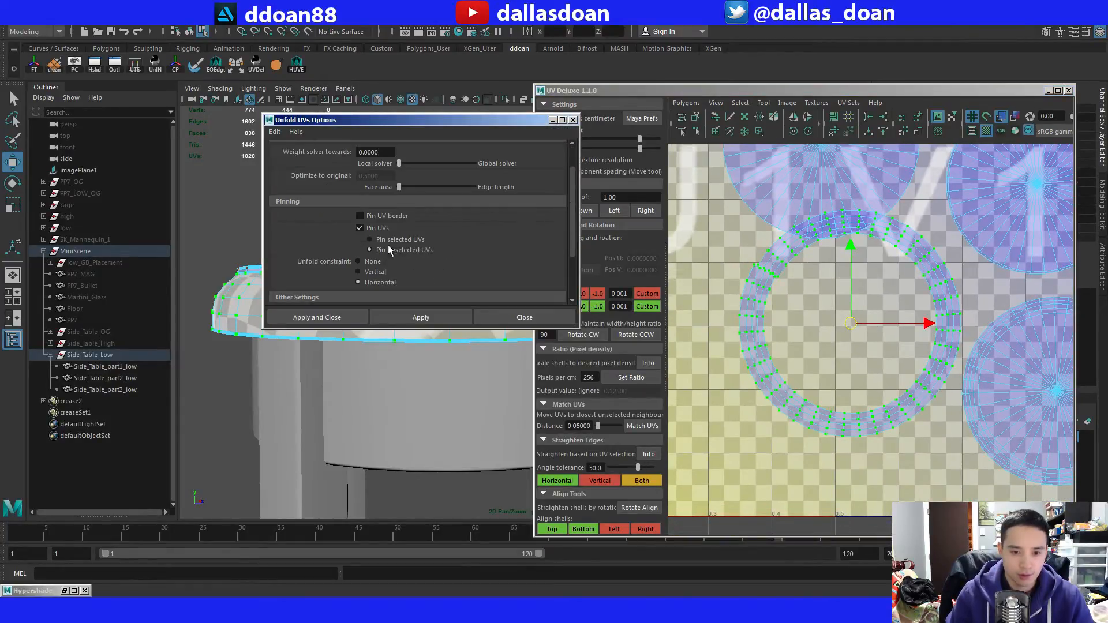
left_click(423, 318)
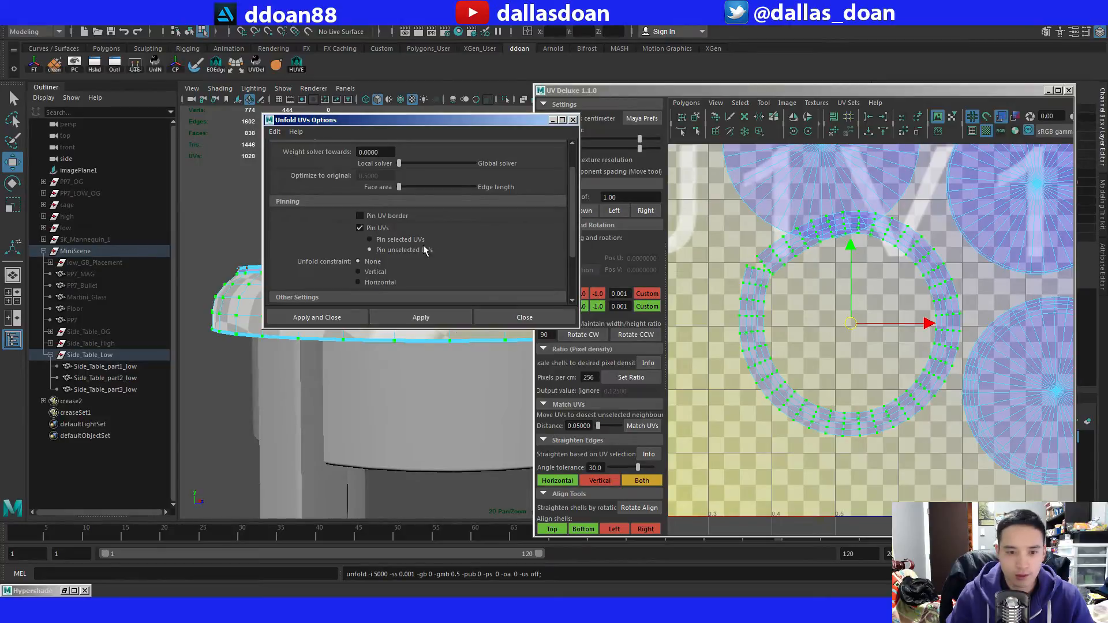
scroll(362, 185, "up", 5)
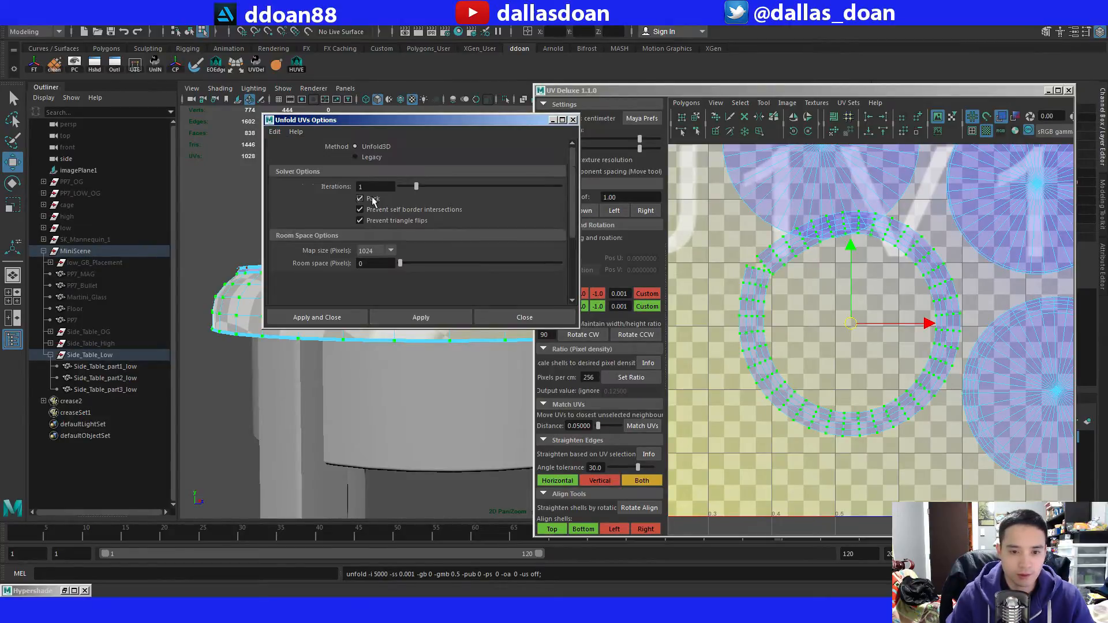
scroll(386, 202, "down", 5)
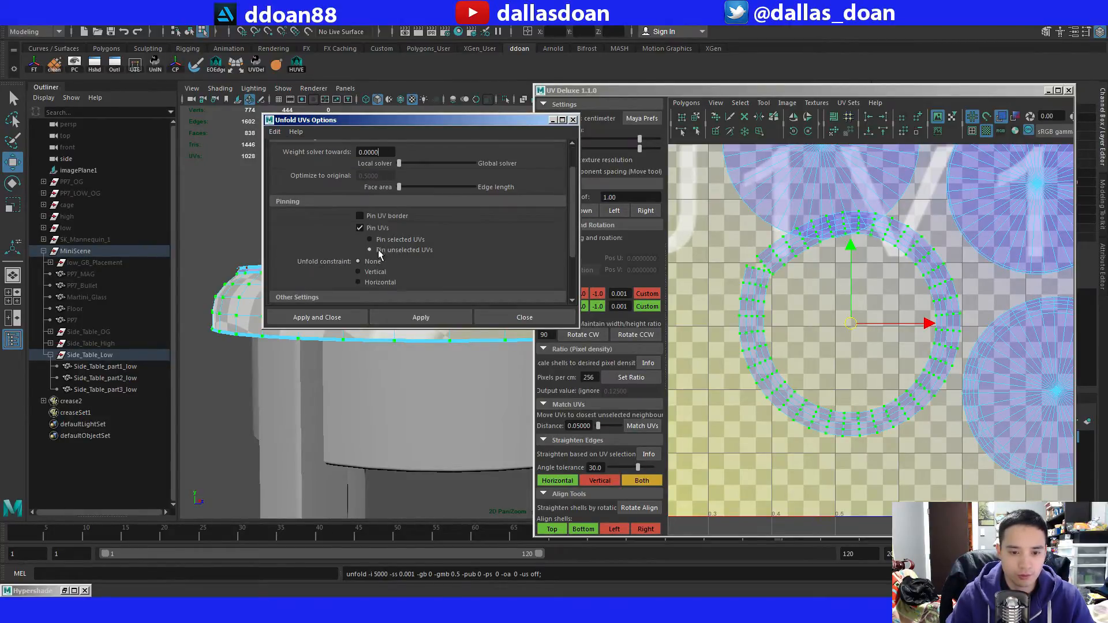
left_click(421, 317)
left_click(524, 317)
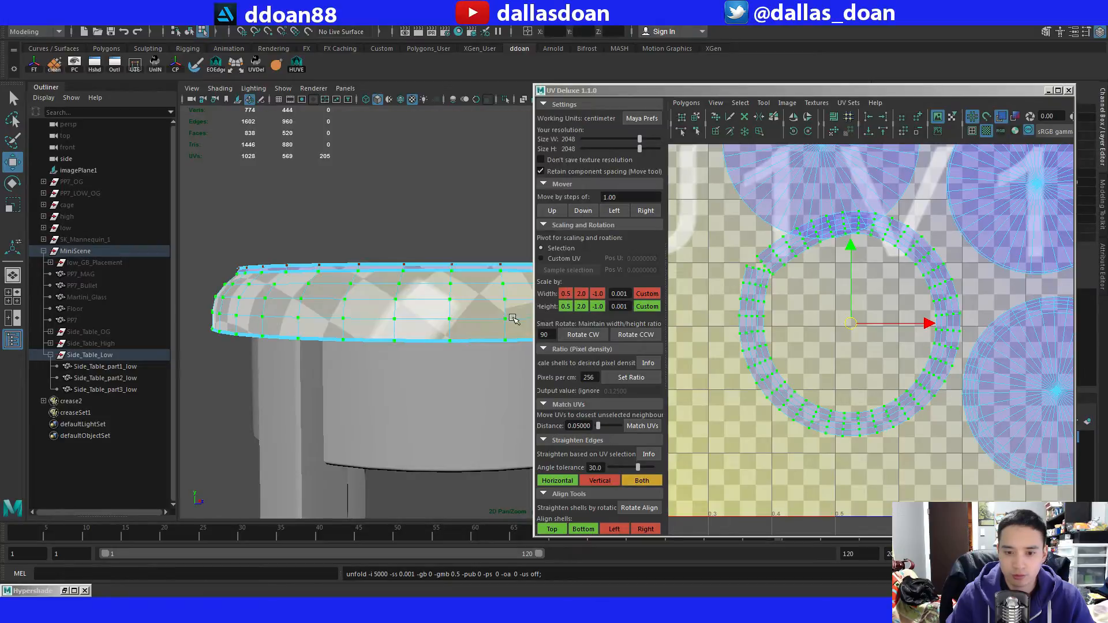
middle_click_drag(787, 322, 837, 357, "alt")
scroll(794, 363, "up", 2)
scroll(832, 345, "down", 5)
scroll(832, 345, "up", 4)
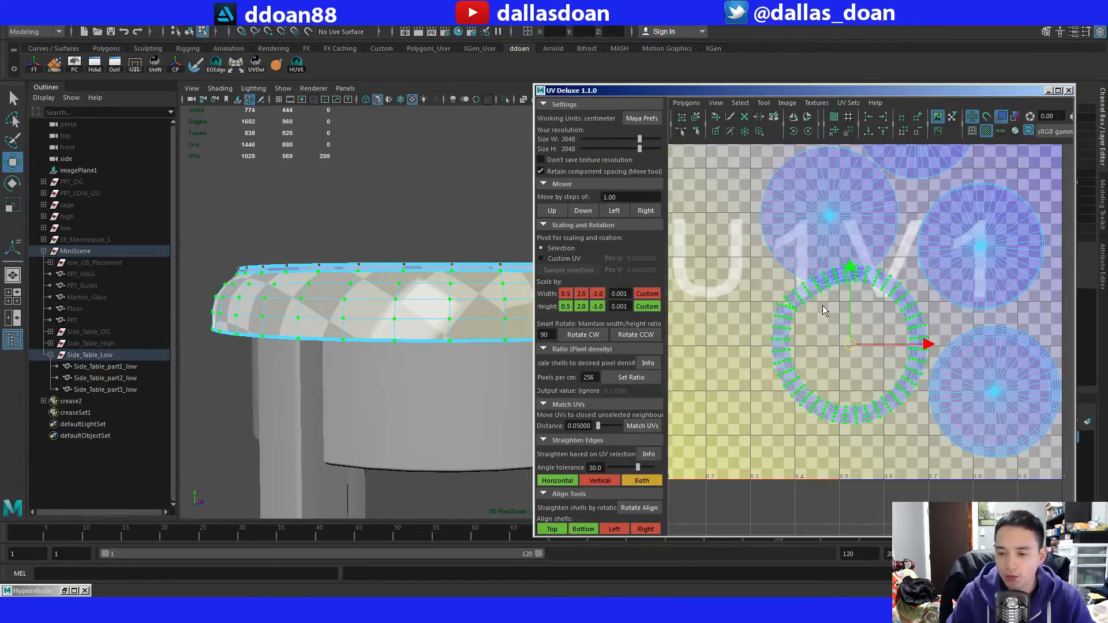
Convert the rim's UV selection to faces and unitize their UVs.
left_click_drag(434, 291, 383, 290, "alt")
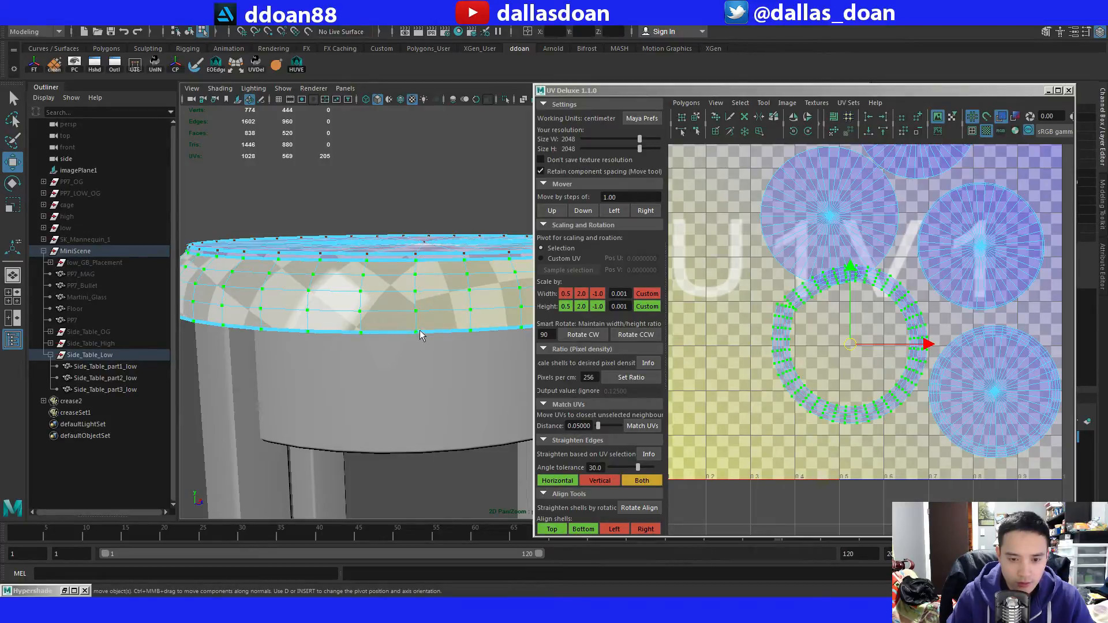
key("ctrl+F11")
scroll(430, 328, "down", 4)
left_click_drag(430, 327, 422, 352, "alt")
key("g")
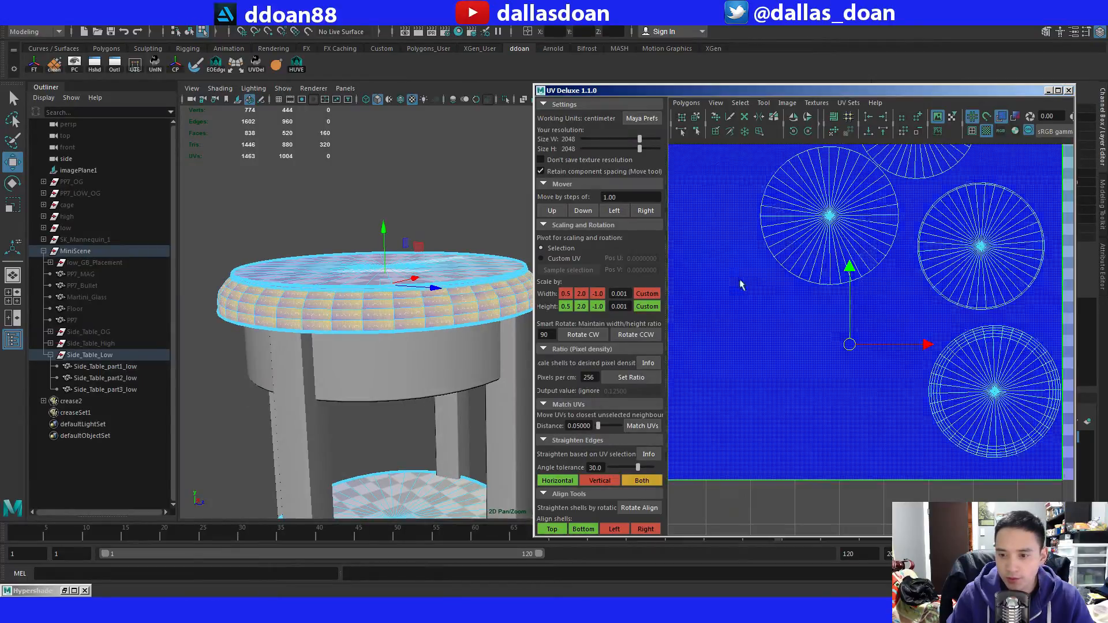
Convert the rim's face selection to its contained edges, excluding the rim's outer borders.
scroll(762, 289, "down", 5)
middle_click_drag(783, 293, 774, 325, "alt")
scroll(325, 312, "up", 2)
left_click_drag(325, 311, 402, 293, "alt")
scroll(336, 304, "down", 2)
scroll(400, 308, "up", 4)
left_click(402, 292)
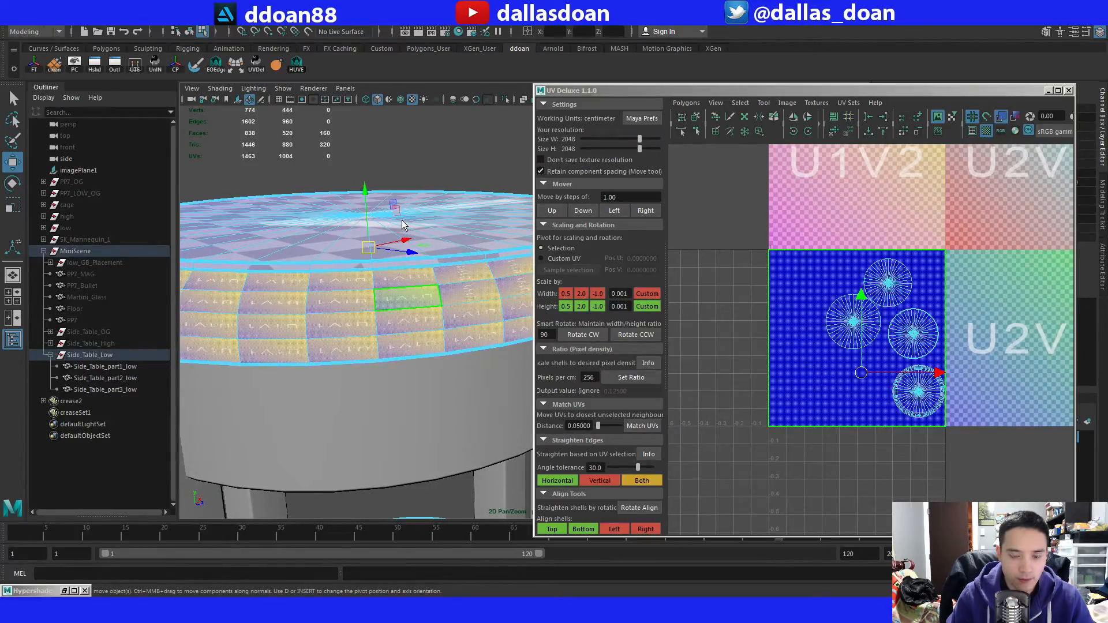
right_click_drag(398, 277, 400, 342, "ctrl")
middle_click_drag(404, 300, 441, 294, "alt")
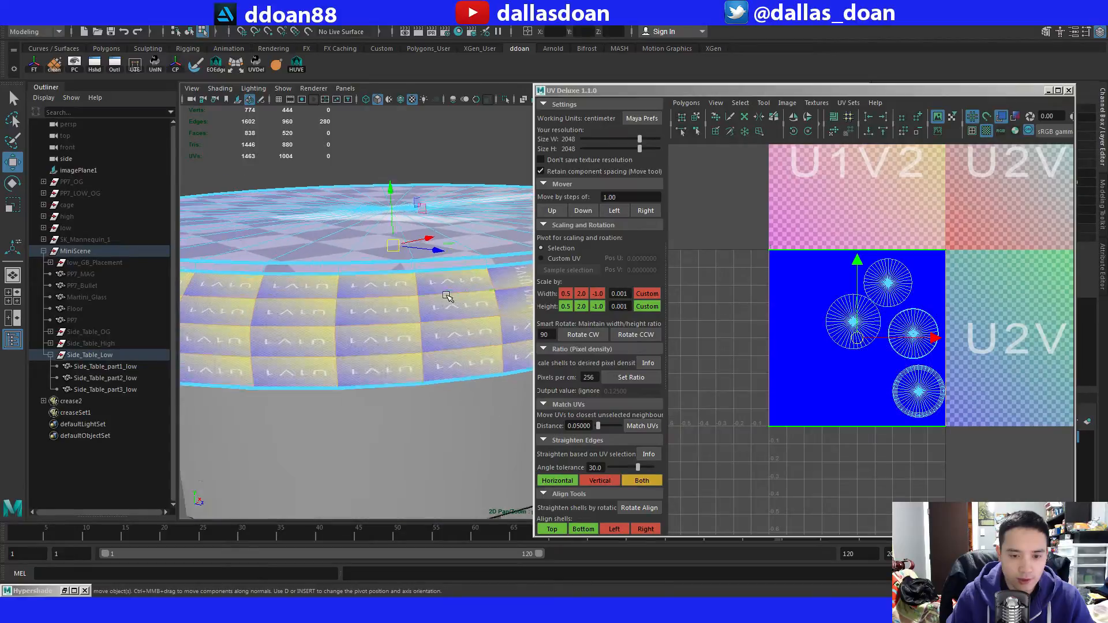
Deselect one column of four vertical rim edges as the seam, and move and sew the UVs of the remaining selected edges.
scroll(441, 293, "up", 2)
left_click(390, 287, "ctrl")
left_click(393, 302, "ctrl")
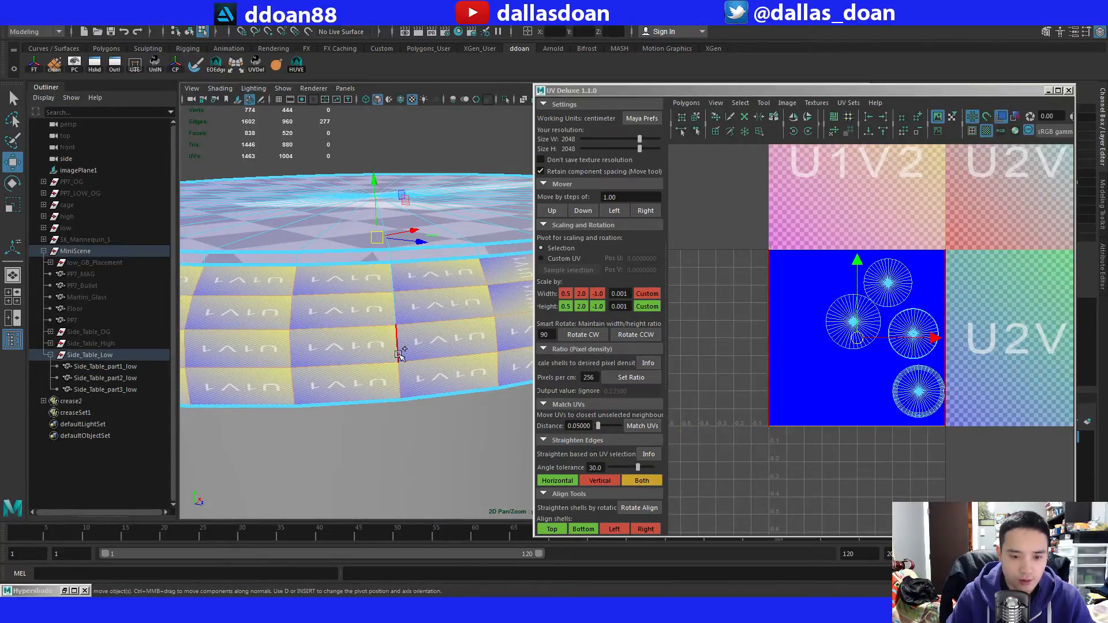
left_click(396, 344, "ctrl")
left_click_drag(445, 337, 408, 281, "alt")
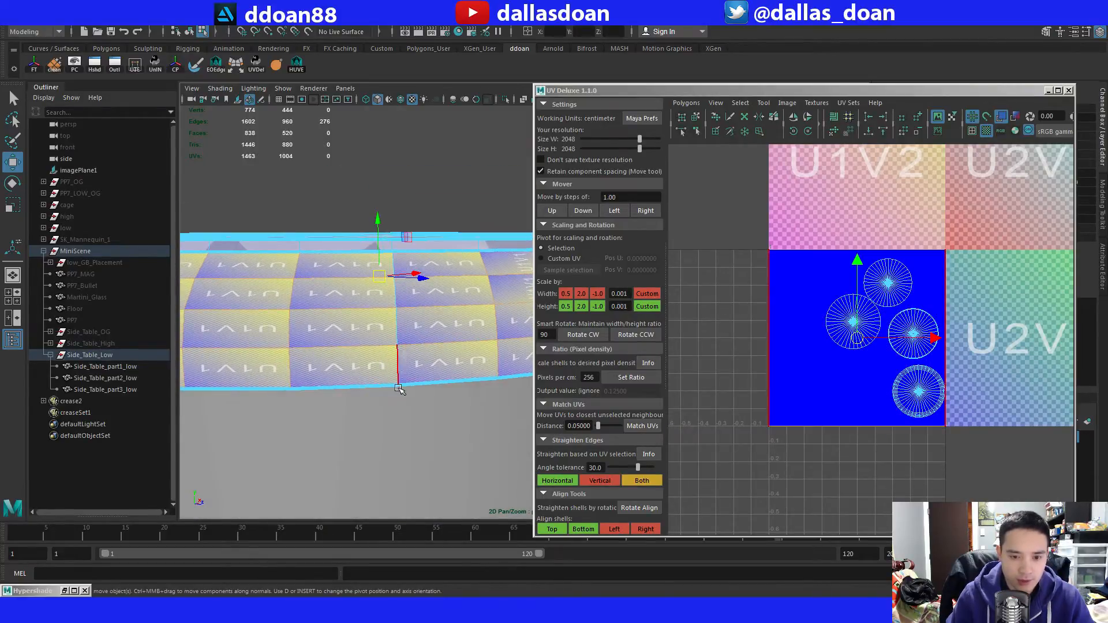
left_click_drag(400, 383, 423, 394, "alt")
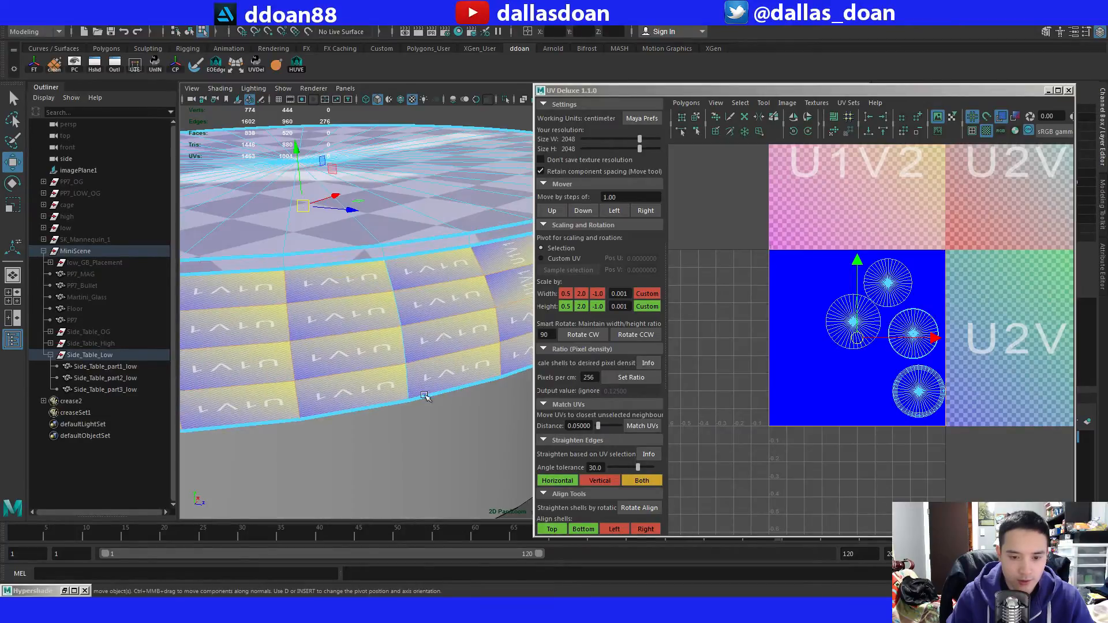
right_click_drag(776, 257, 799, 298, "shift")
scroll(798, 297, "down", 10)
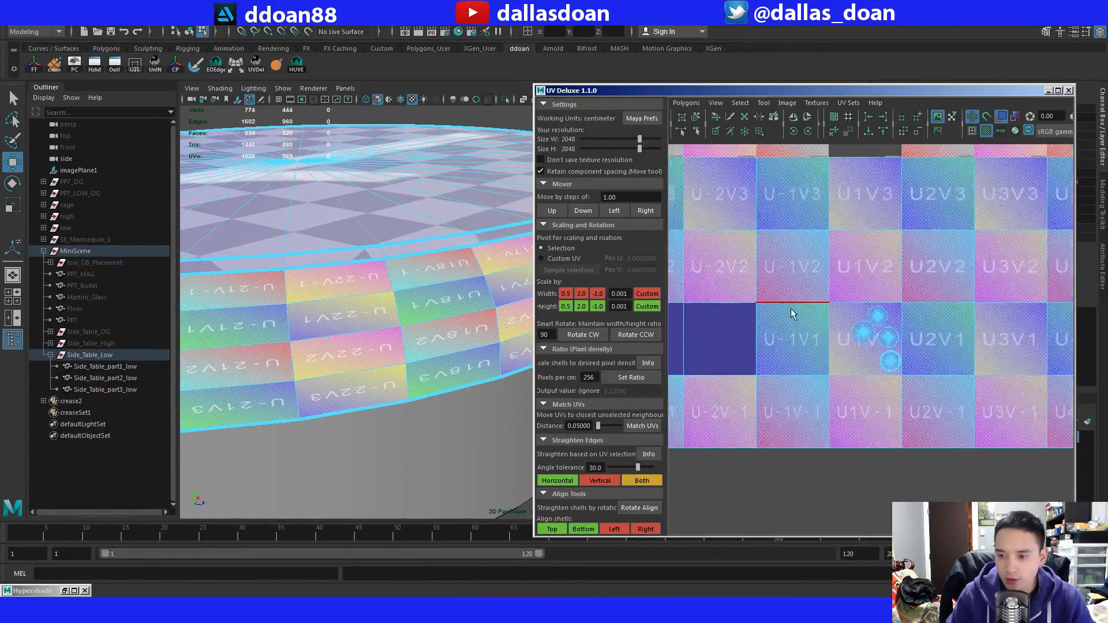
Select the sewn rim strip's UVs and lay them out in the U1V1 tile as a straight vertical strip starting at U 0.
left_click(822, 321)
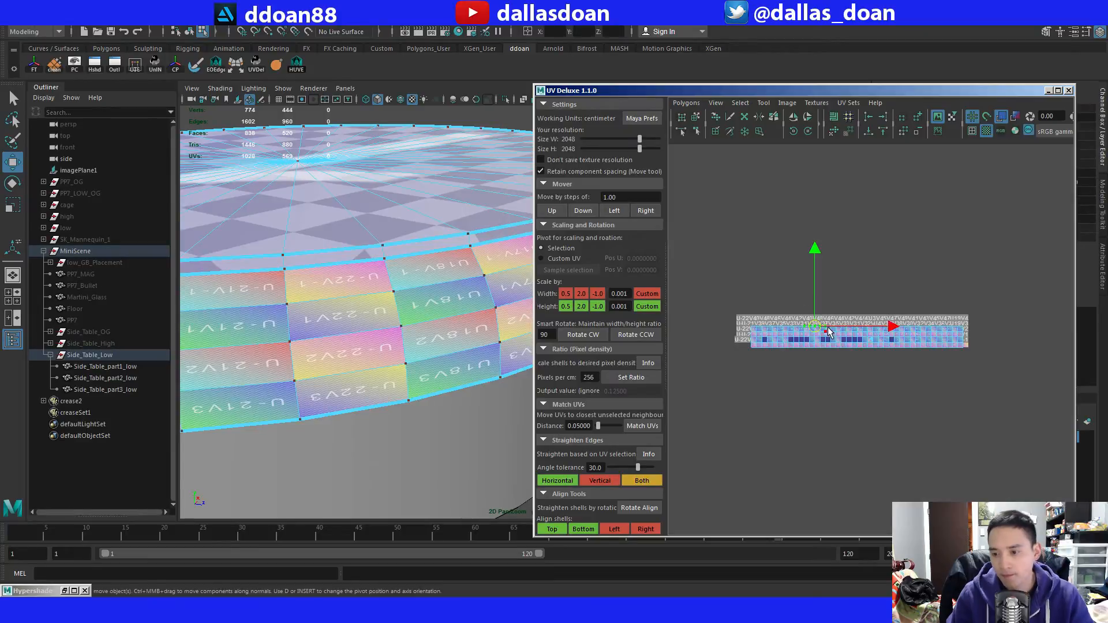
scroll(830, 311, "up", 10)
scroll(829, 312, "down", 4)
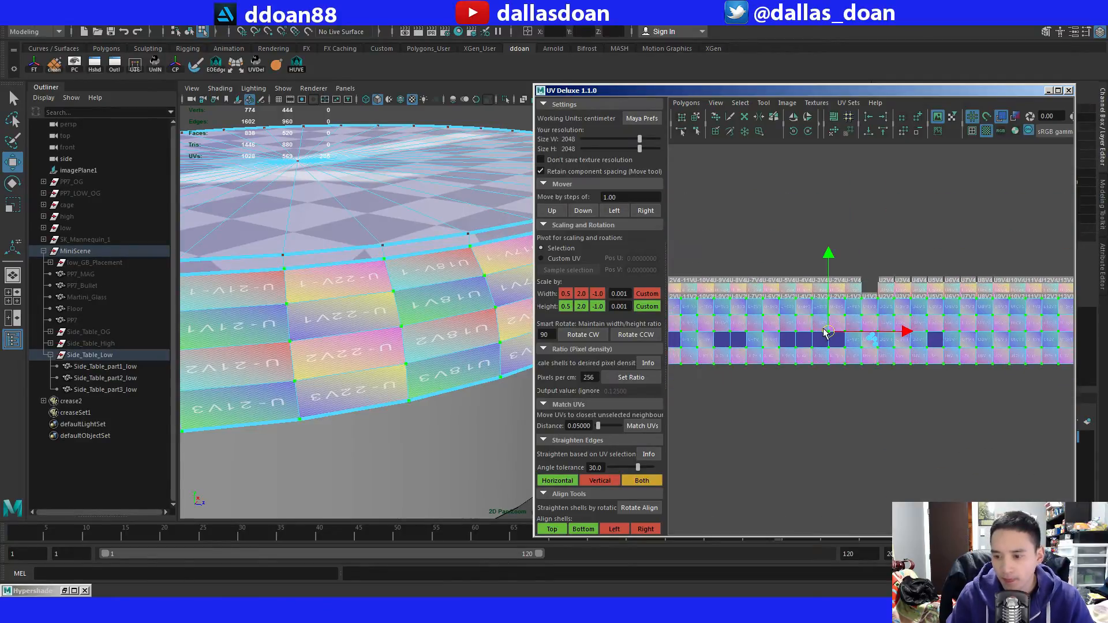
left_click_drag(827, 331, 833, 303)
scroll(834, 306, "up", 5)
middle_click_drag(836, 289, 836, 328, "alt")
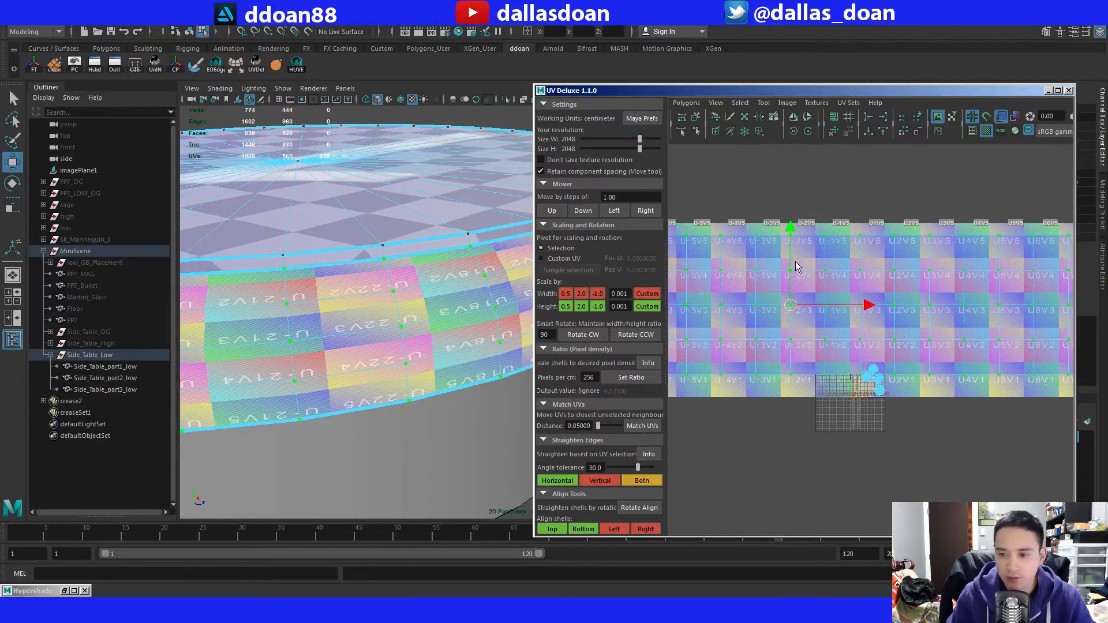
right_click_drag(795, 262, 680, 264, "shift")
scroll(798, 380, "up", 7)
middle_click_drag(799, 380, 856, 278, "alt")
scroll(856, 278, "up", 5)
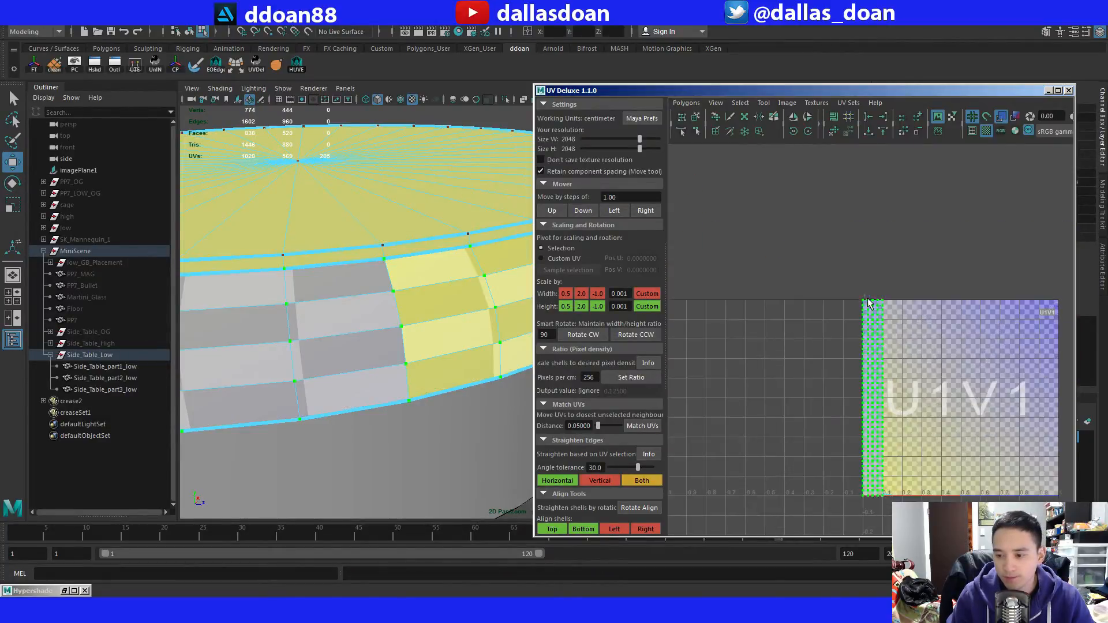
scroll(407, 311, "down", 4)
scroll(809, 331, "up", 3)
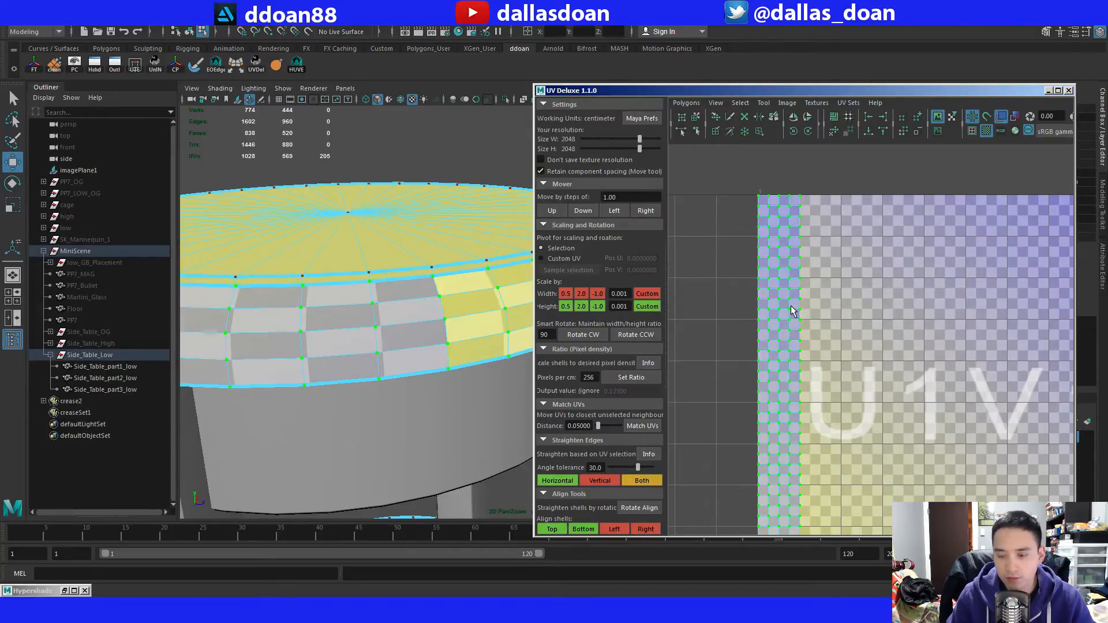
Unfold the rim strip's UVs with unselected UVs pinned, using the vertical constraint and the horizontal constraint in separate passes.
key("w")
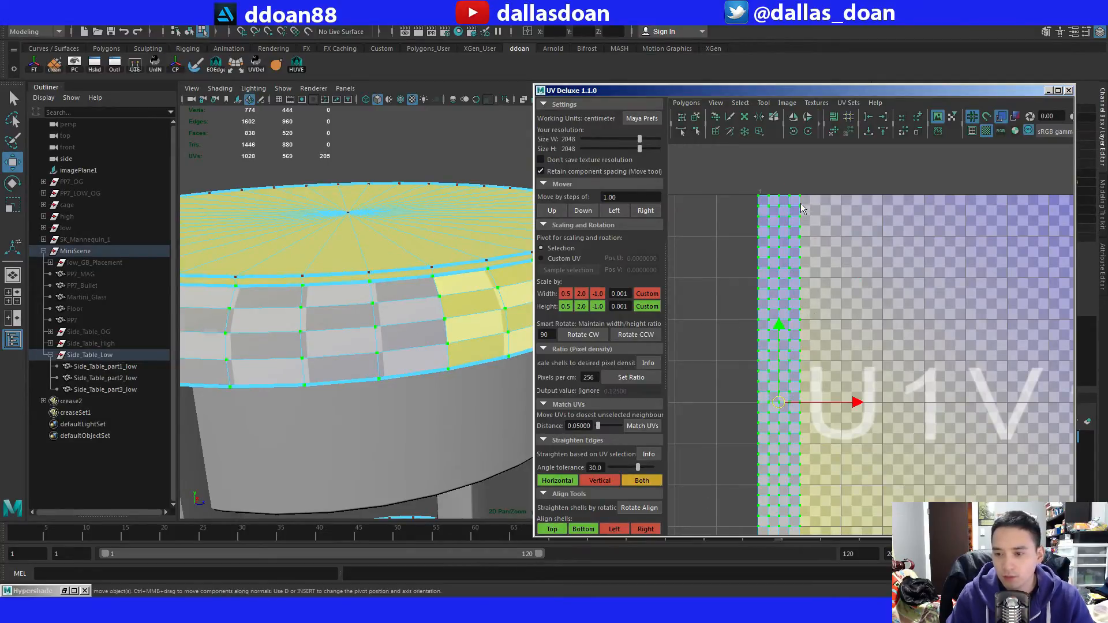
right_click_drag(813, 200, 756, 329, "shift")
scroll(385, 240, "down", 3)
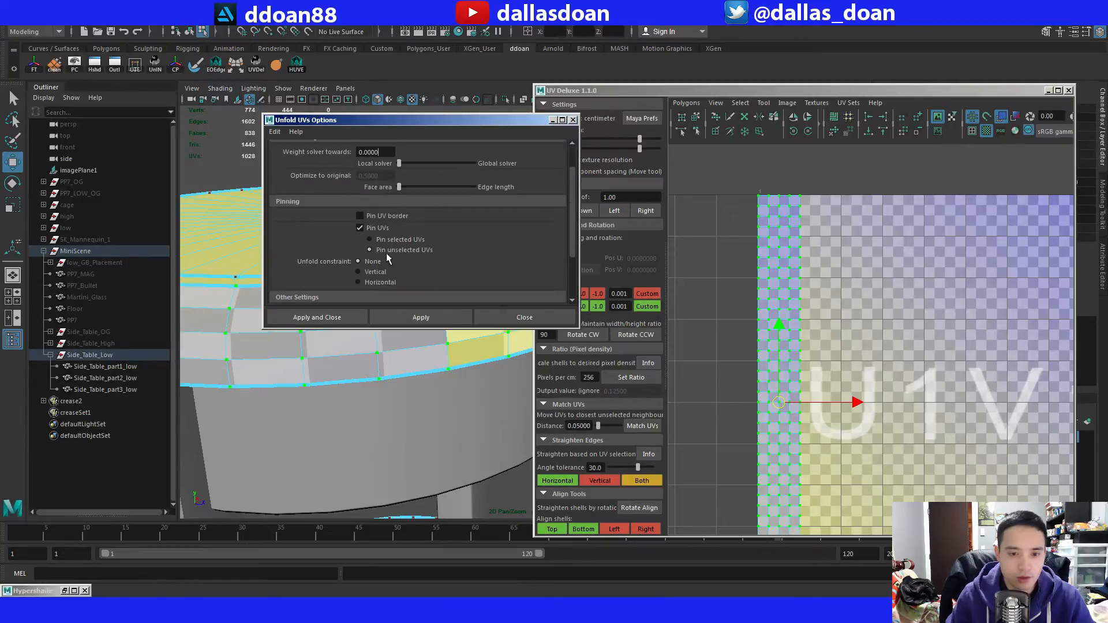
left_click(409, 314)
left_click(370, 282)
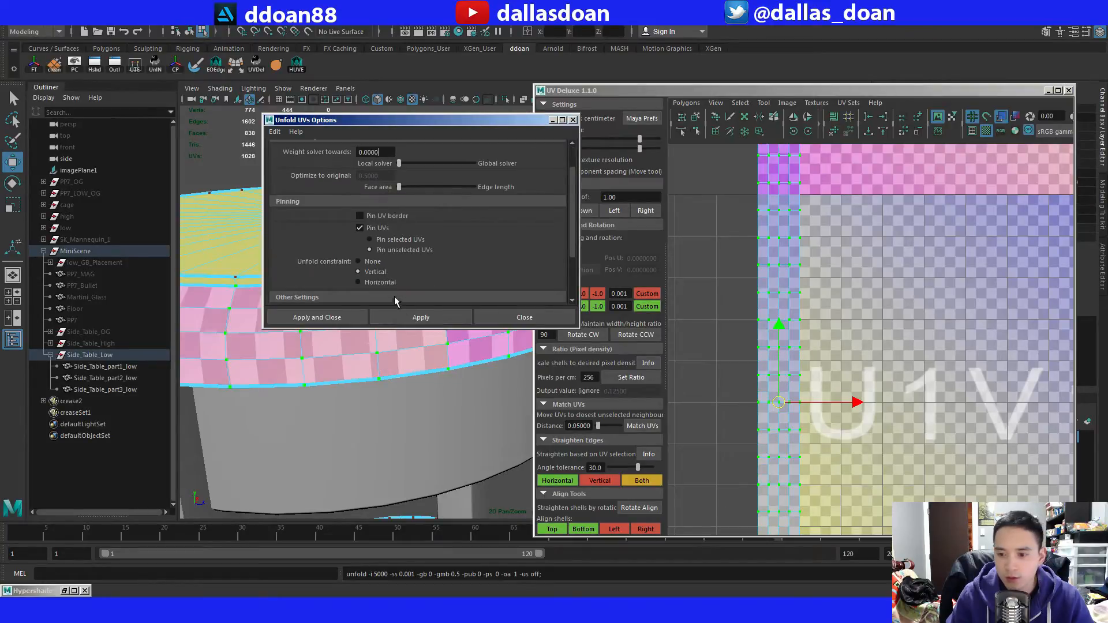
left_click(420, 318)
left_click(524, 318)
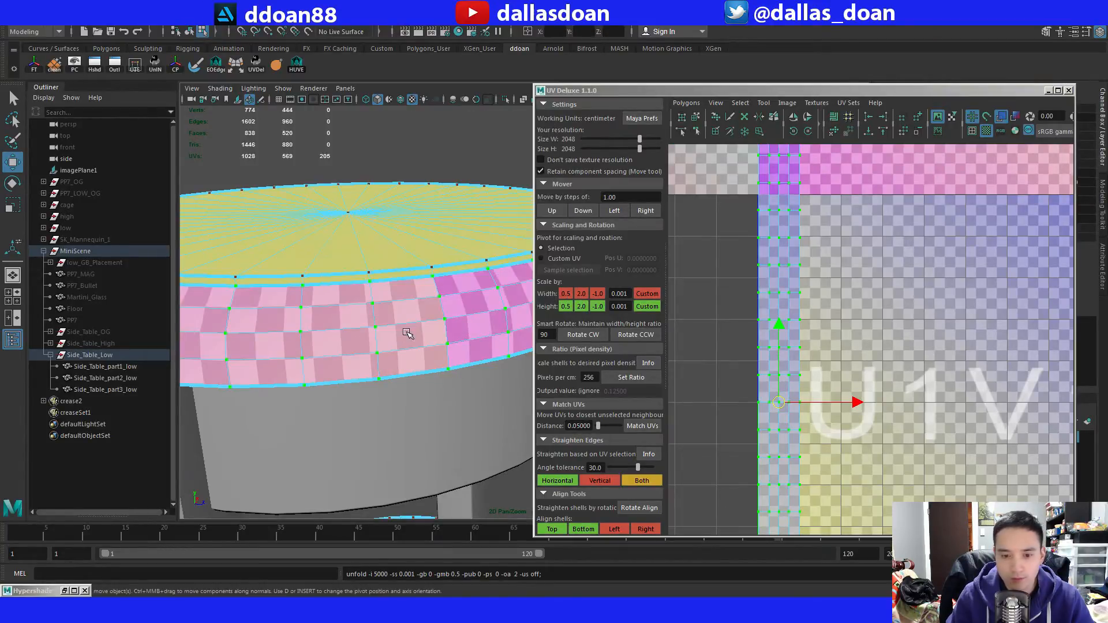
Return to object selection, select all three low-poly side table parts, and select all of their UVs.
scroll(408, 334, "down", 3)
scroll(838, 346, "down", 3)
scroll(837, 350, "down", 3)
middle_click_drag(834, 330, 810, 306, "alt")
scroll(814, 314, "up", 5)
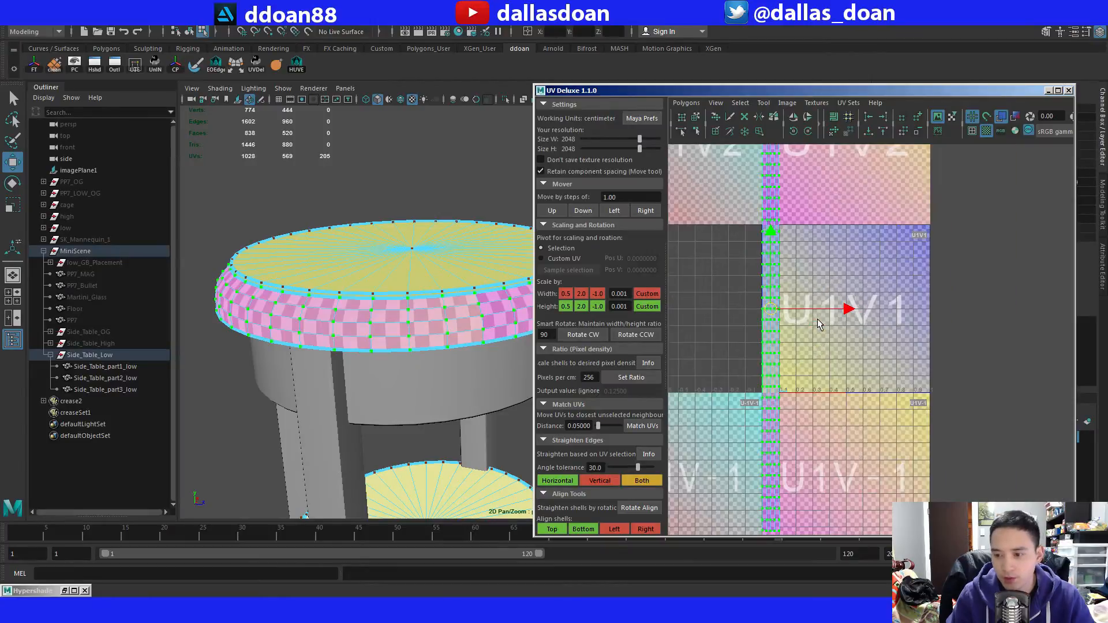
left_click_drag(511, 367, 426, 314, "alt")
key("F8")
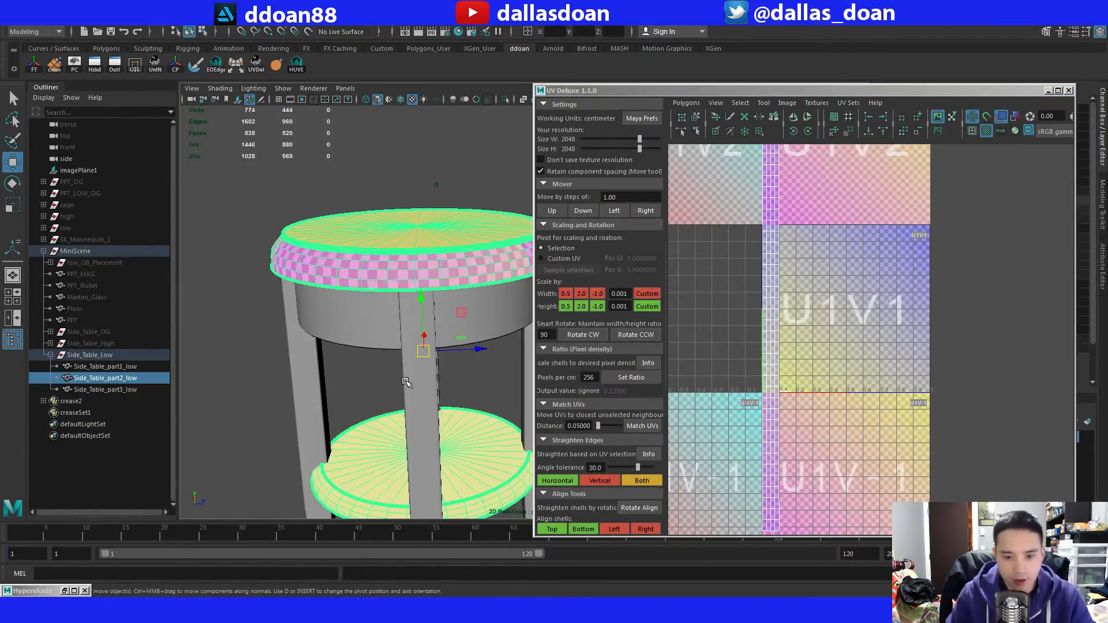
right_click_drag(406, 382, 369, 302, "alt")
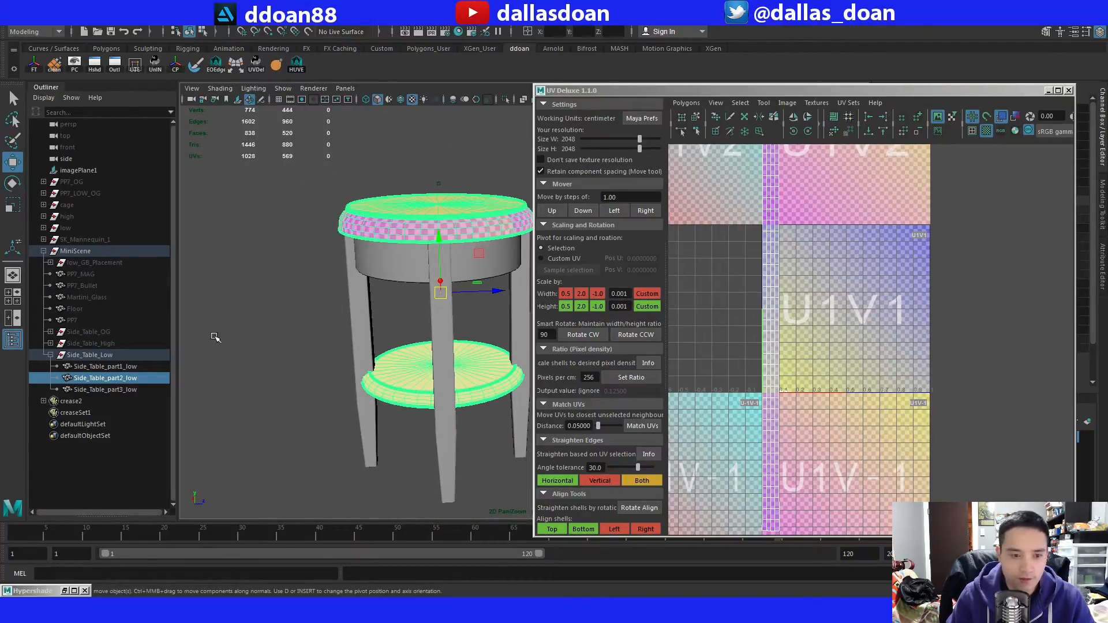
left_click_drag(128, 367, 133, 389)
middle_click_drag(735, 331, 746, 316, "alt")
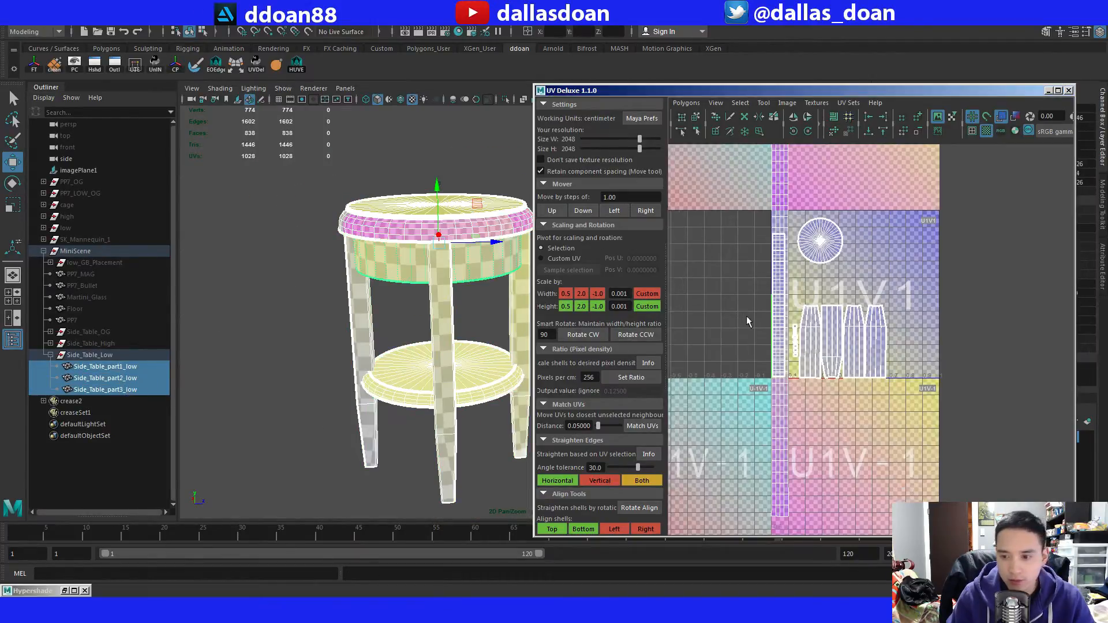
scroll(773, 320, "down", 5)
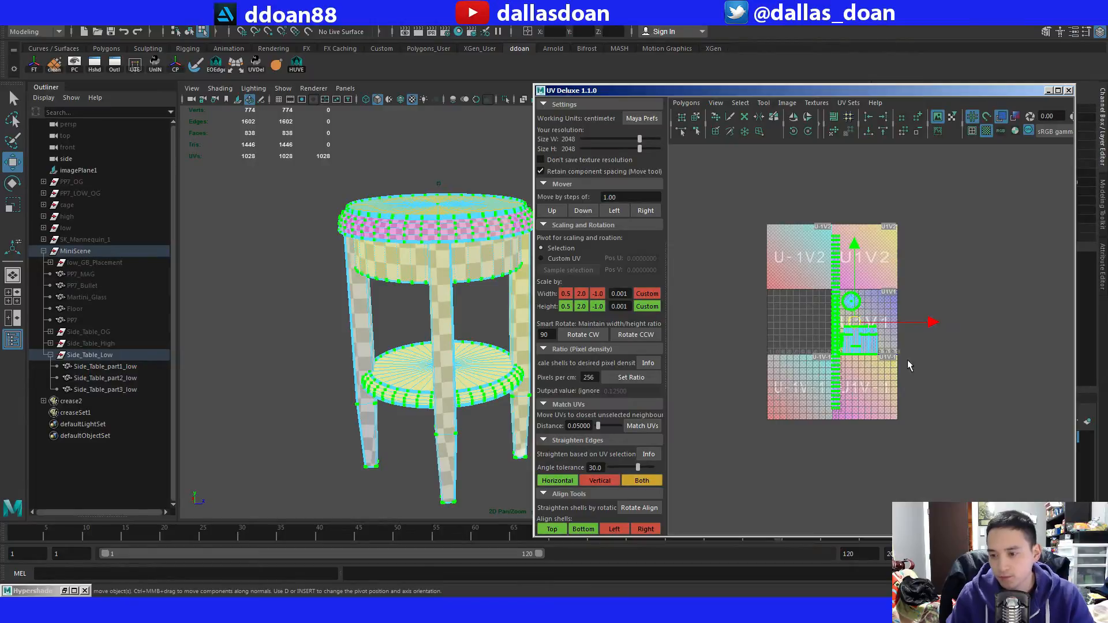
Repeat the UV layout on all shells of the three table parts.
scroll(865, 338, "up", 4)
key("g")
scroll(821, 345, "up", 4)
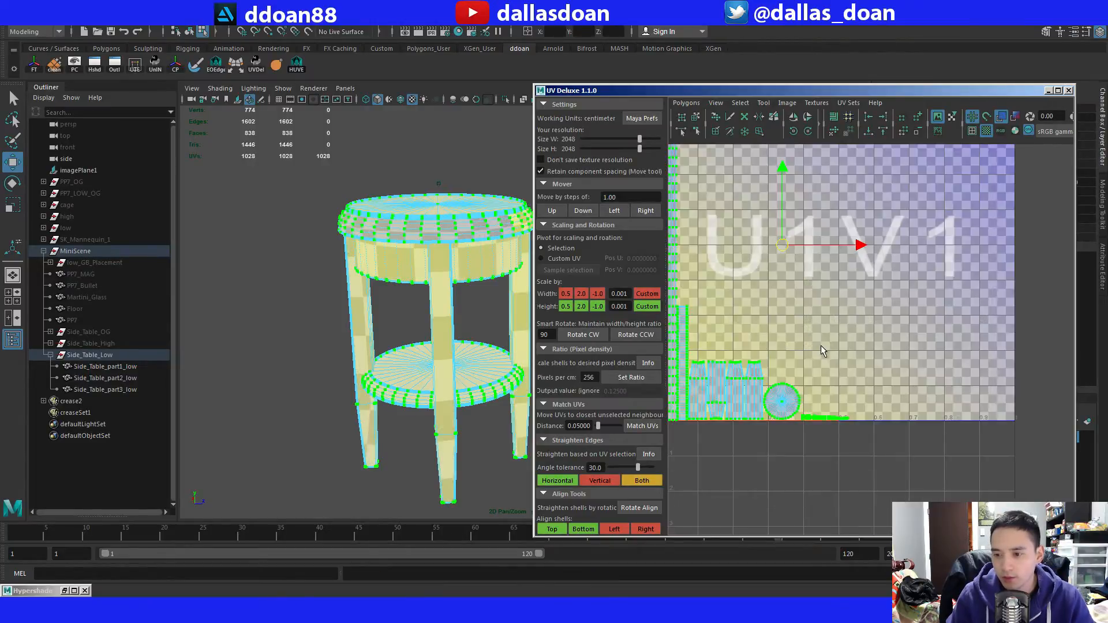
Examine the checker scale across the table's rim, drawer band, legs and shelf against the packed UV shells.
middle_click_drag(821, 345, 900, 350, "alt")
scroll(847, 351, "up", 3)
scroll(746, 328, "down", 3)
scroll(444, 321, "up", 4)
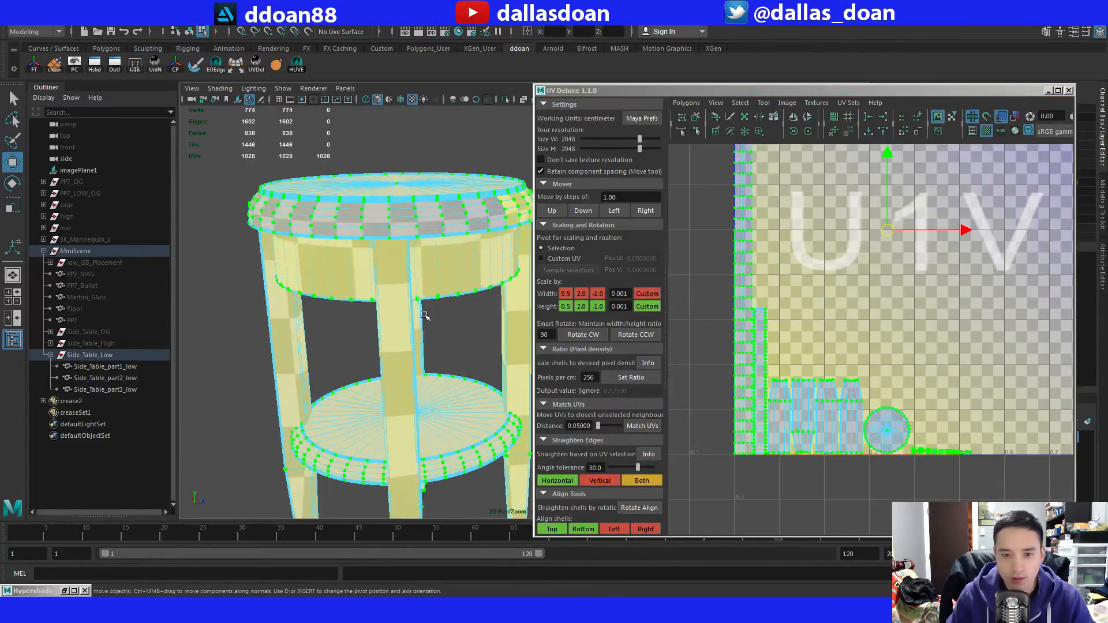
left_click_drag(426, 317, 356, 346, "alt")
middle_click_drag(829, 280, 840, 388, "alt")
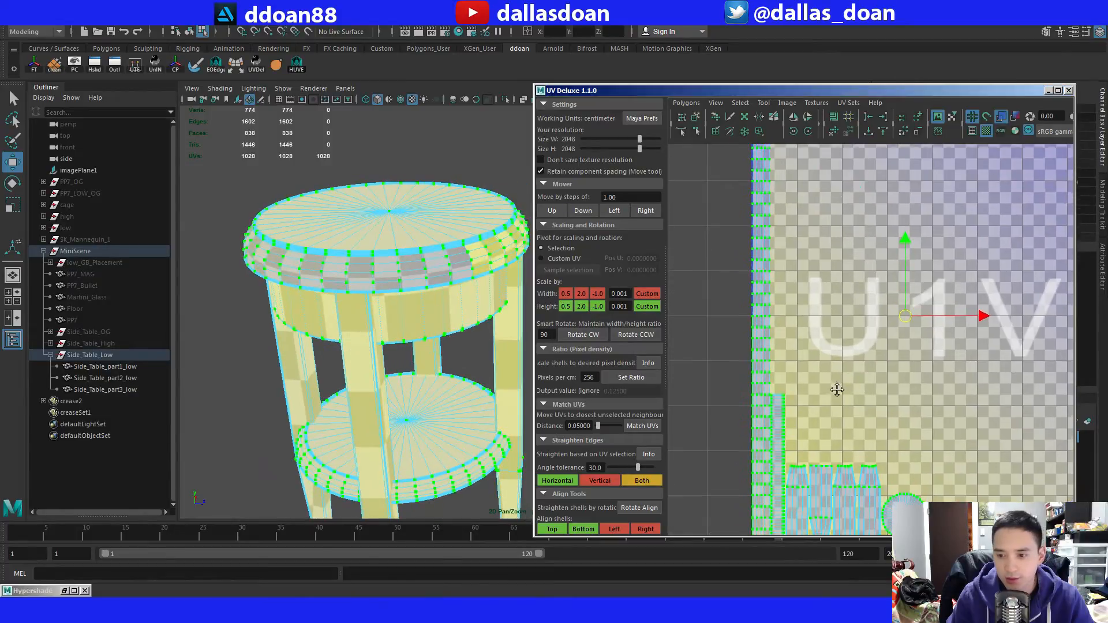
left_click_drag(357, 352, 373, 294, "alt")
middle_click_drag(373, 294, 369, 217, "alt")
left_click_drag(369, 216, 365, 287, "alt")
middle_click_drag(892, 299, 864, 355, "alt")
scroll(854, 369, "down", 1)
middle_click_drag(847, 389, 843, 325, "alt")
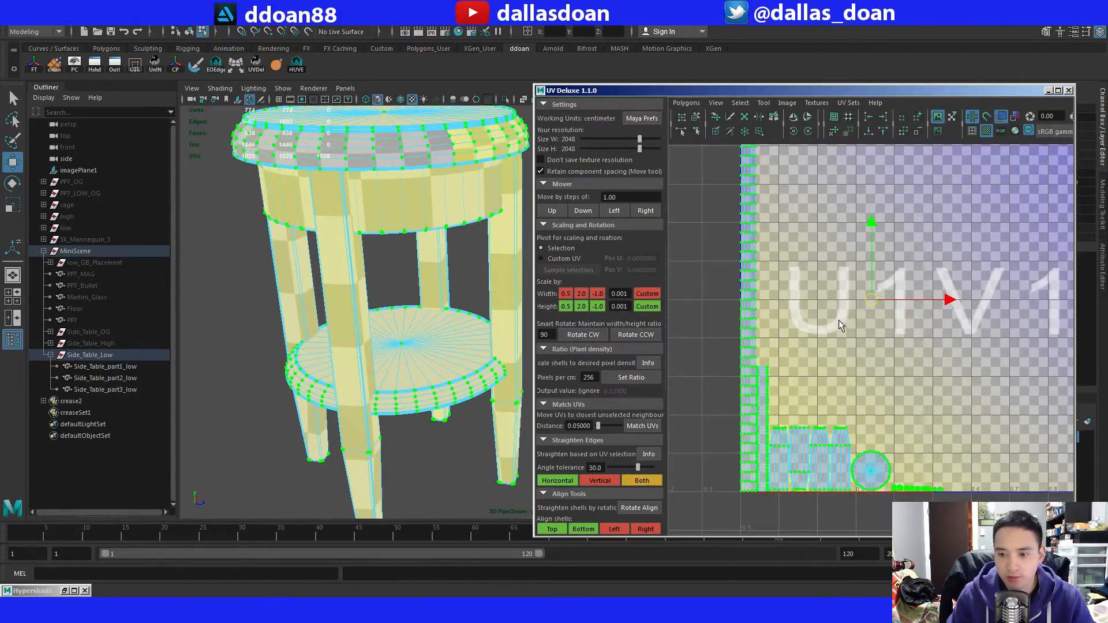
middle_click_drag(420, 282, 441, 319, "alt")
mouse_move(455, 352)
left_mouse_down("alt")
mouse_move(456, 300)
mouse_move(448, 338)
left_mouse_up("alt")
Set all shells' ratio to 256 pixels per cm and lay them out into the region with the Legacy method, World prescale and 90-degree rotation.
scroll(480, 323, "down", 3)
left_click(634, 378)
scroll(842, 341, "down", 5)
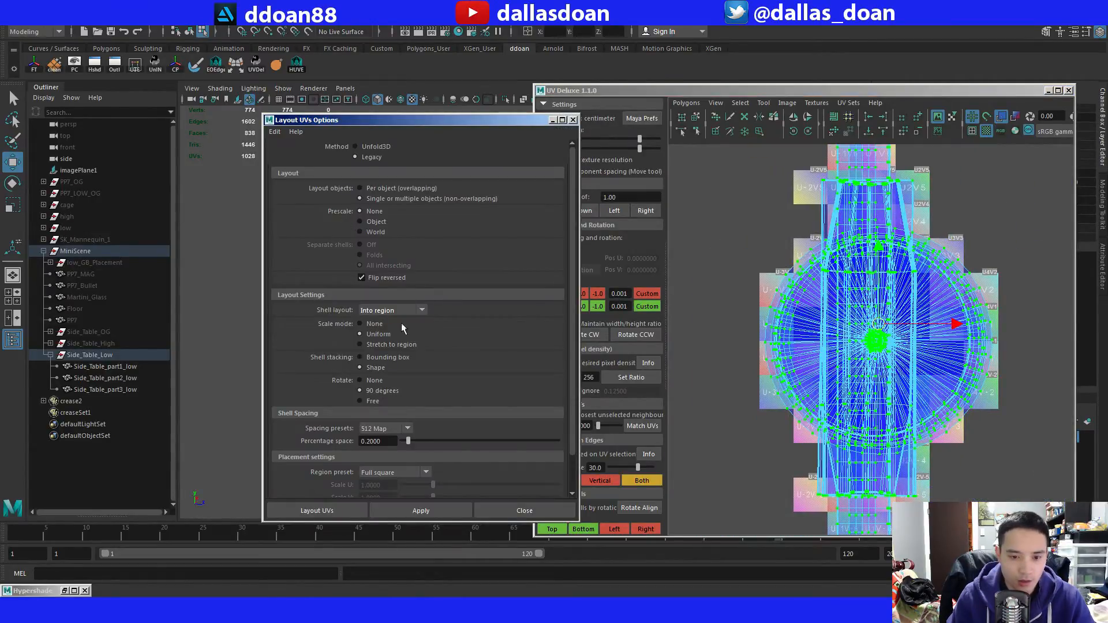
left_click(443, 509)
left_click(524, 510)
scroll(822, 370, "up", 5)
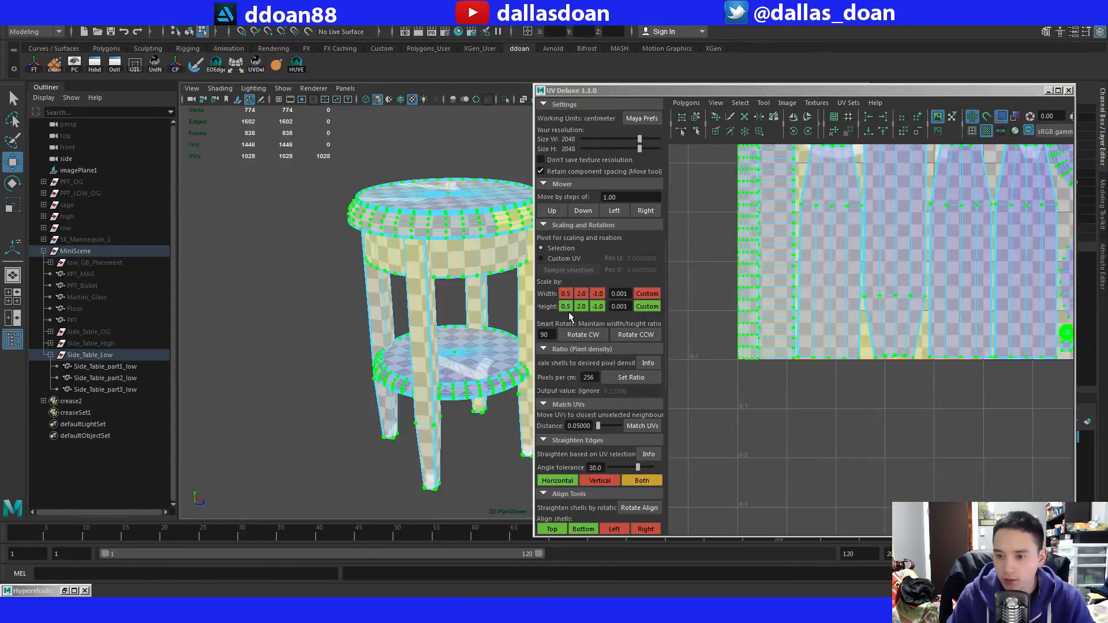
Inspect the checker pattern around the whole table and the new shell layout for consistent density and grain direction.
left_click_drag(478, 320, 427, 317, "alt")
right_click_drag(369, 317, 414, 317, "alt")
middle_click_drag(415, 317, 418, 358, "alt")
left_click_drag(418, 358, 426, 335, "alt")
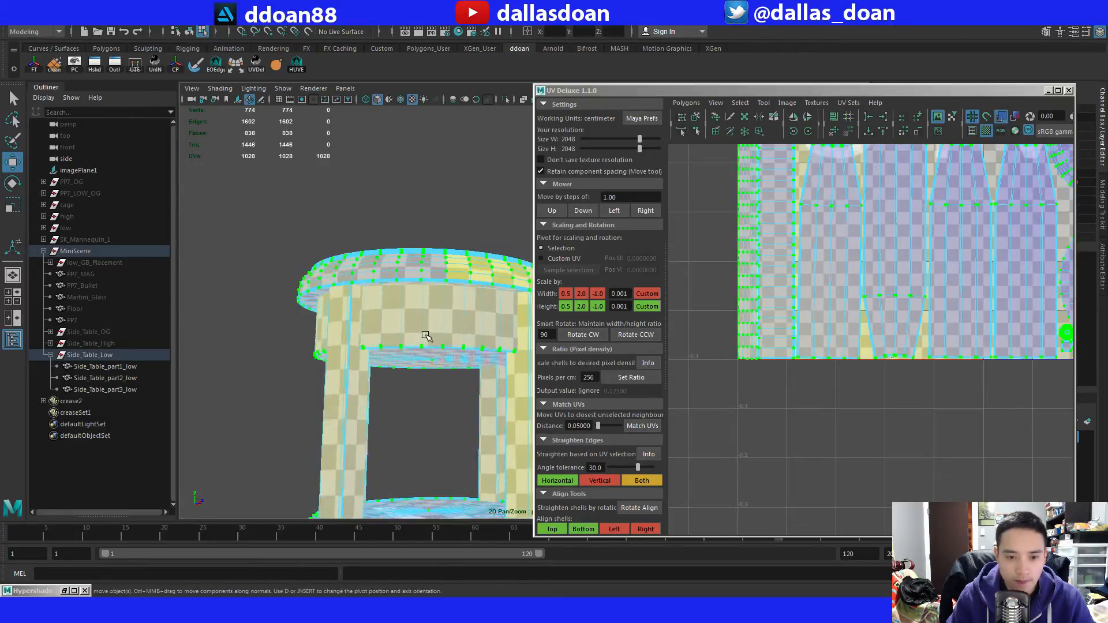
middle_click_drag(425, 336, 393, 310, "alt")
middle_click_drag(910, 264, 724, 310, "alt")
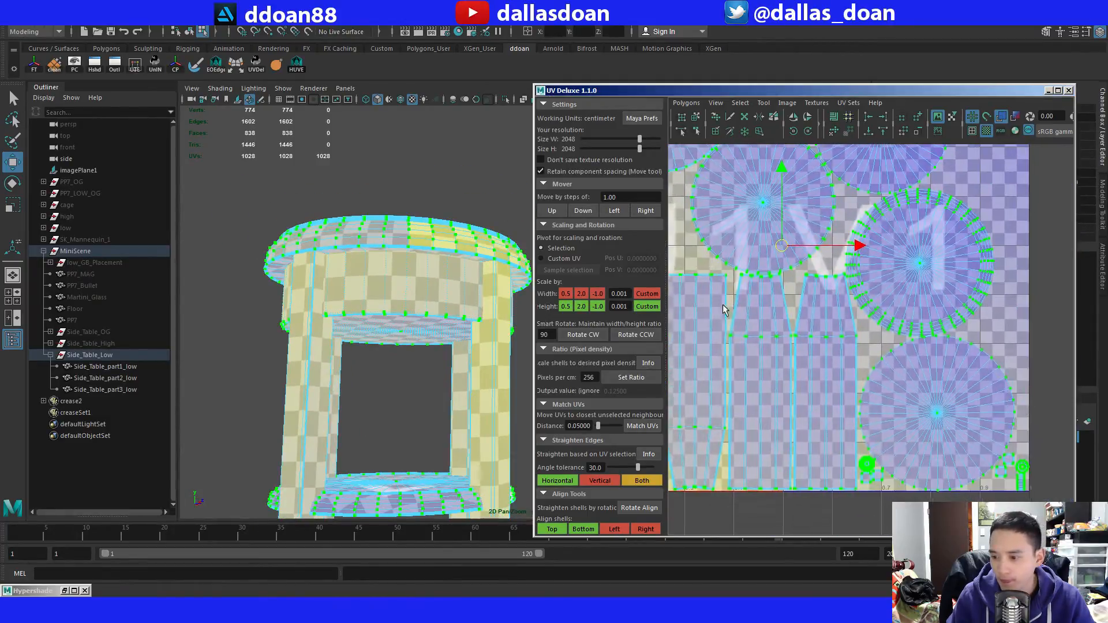
middle_click_drag(707, 258, 897, 381, "alt")
middle_click_drag(809, 352, 736, 314, "alt")
left_click_drag(393, 333, 376, 260, "alt")
middle_click_drag(725, 293, 773, 299, "alt")
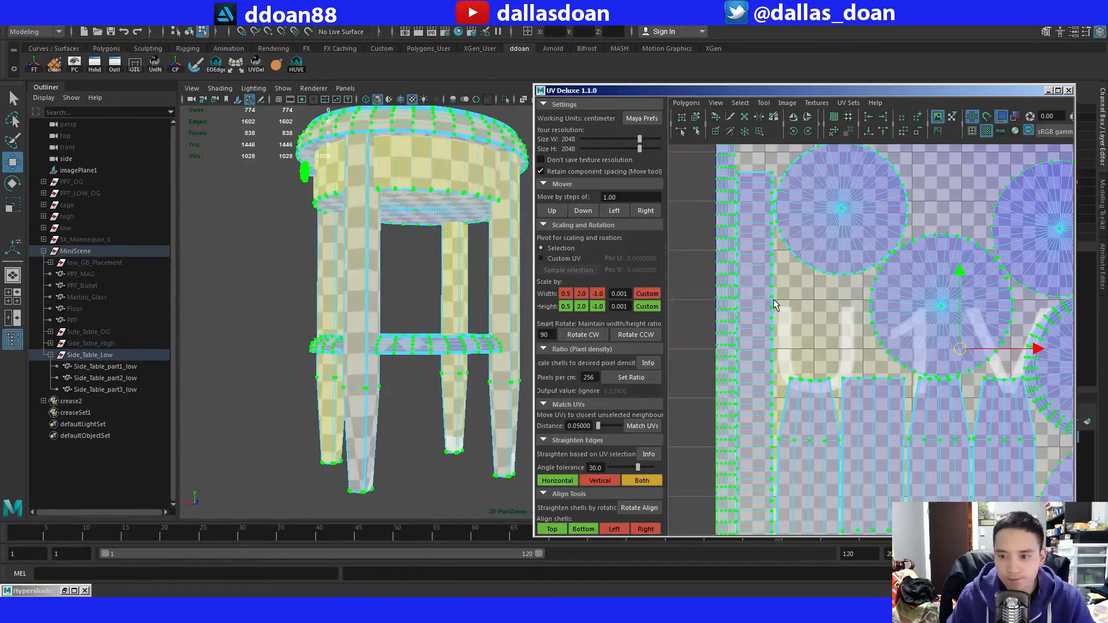
middle_click_drag(782, 338, 783, 381, "alt")
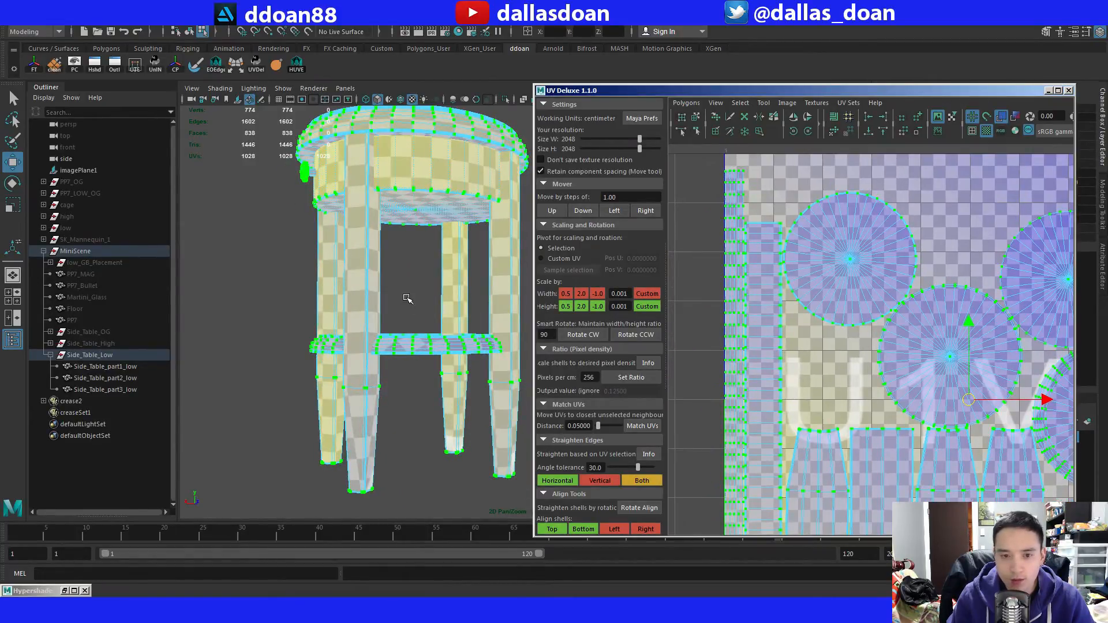
left_click_drag(407, 298, 438, 291, "alt")
scroll(403, 317, "down", 3)
middle_click_drag(438, 291, 475, 289, "alt")
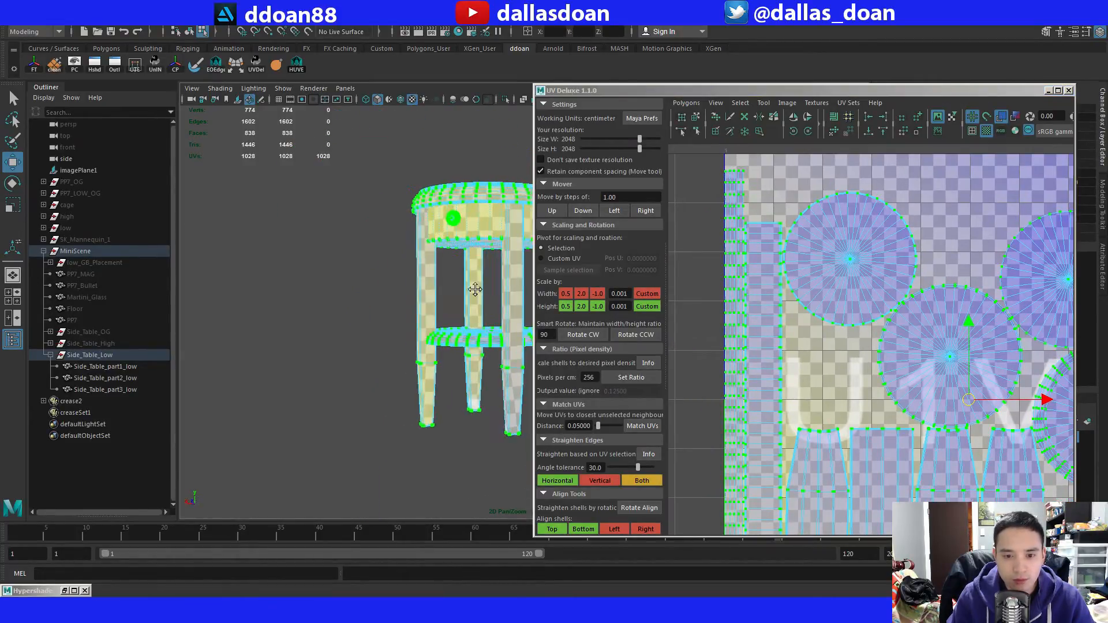
key("f")
key("f")
Select the drawer band on its own to view its UVs, reselect all three table parts, and switch to UV selection.
key("F8")
left_click(311, 321)
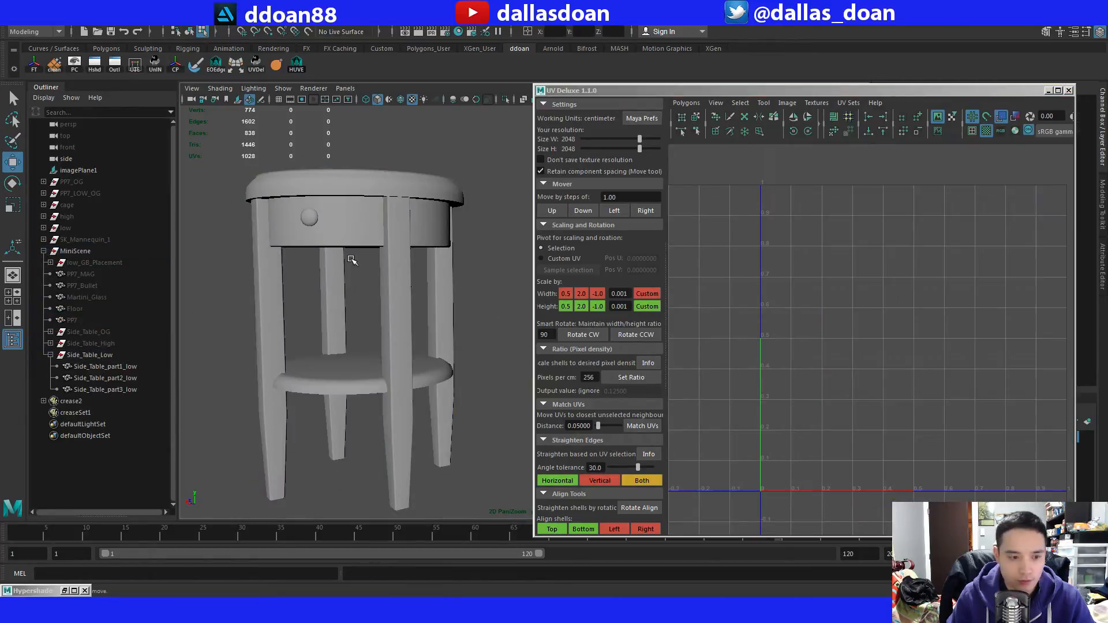
left_click(366, 232)
key("F8")
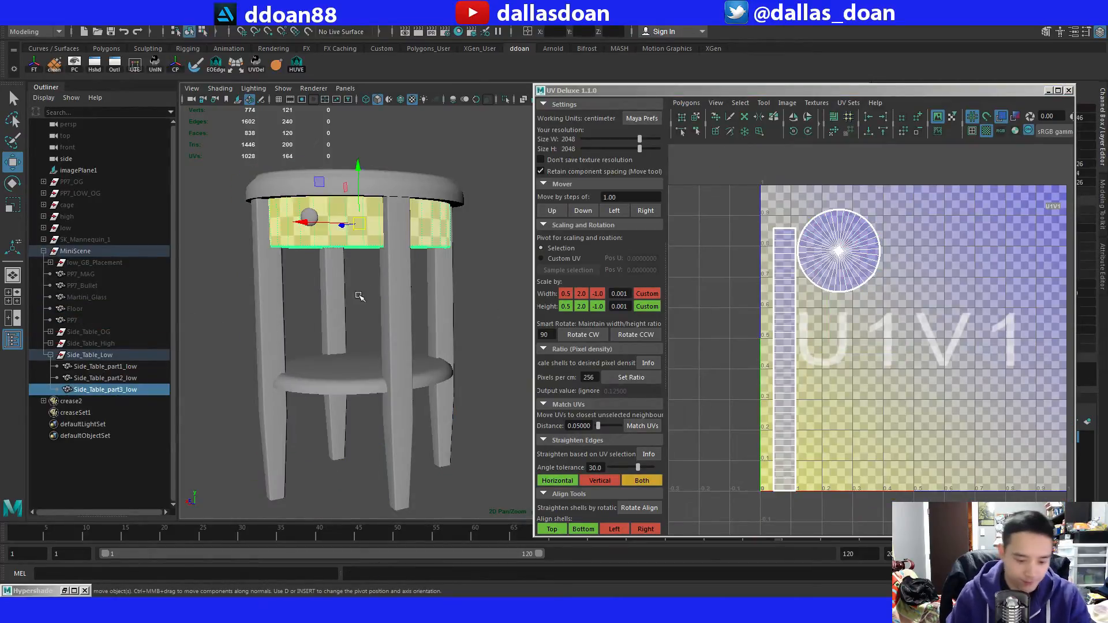
scroll(357, 294, "down", 3)
left_click_drag(288, 193, 503, 445)
middle_click_drag(496, 464, 467, 416, "alt")
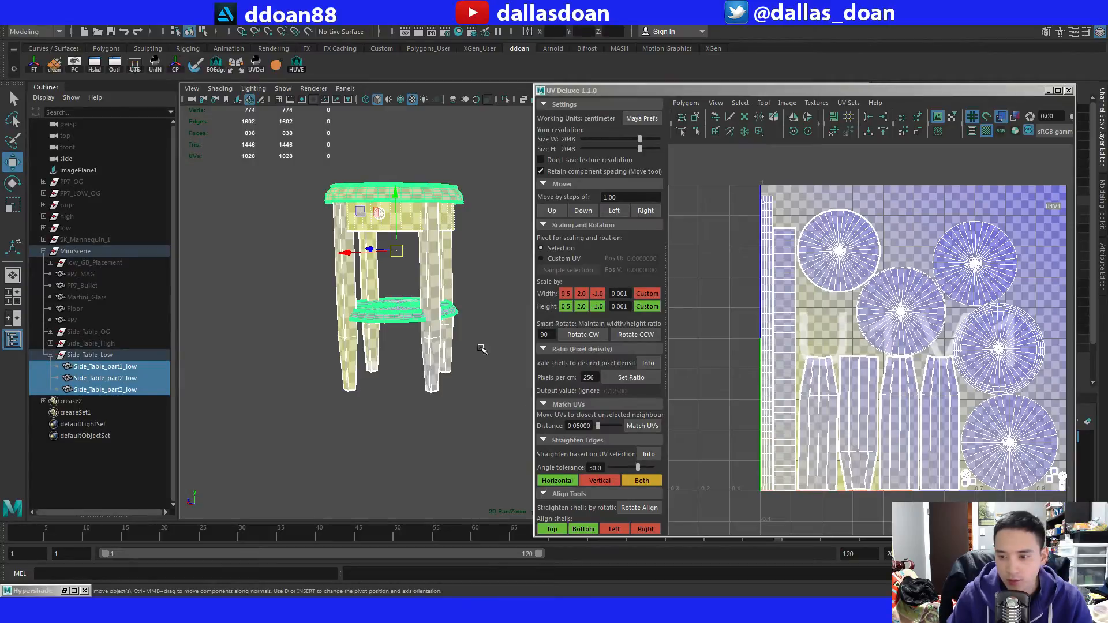
left_click_drag(468, 340, 492, 338, "alt")
middle_click_drag(900, 375, 874, 370, "alt")
right_click_drag(923, 398, 969, 407, "alt")
middle_click_drag(975, 412, 814, 324, "alt")
right_click_drag(814, 324, 867, 349, "alt")
key("F12")
Move the small knob and leg-bottom UV shells from the tile's lower right corner to the empty area above the leg shells.
left_click_drag(944, 410, 897, 451)
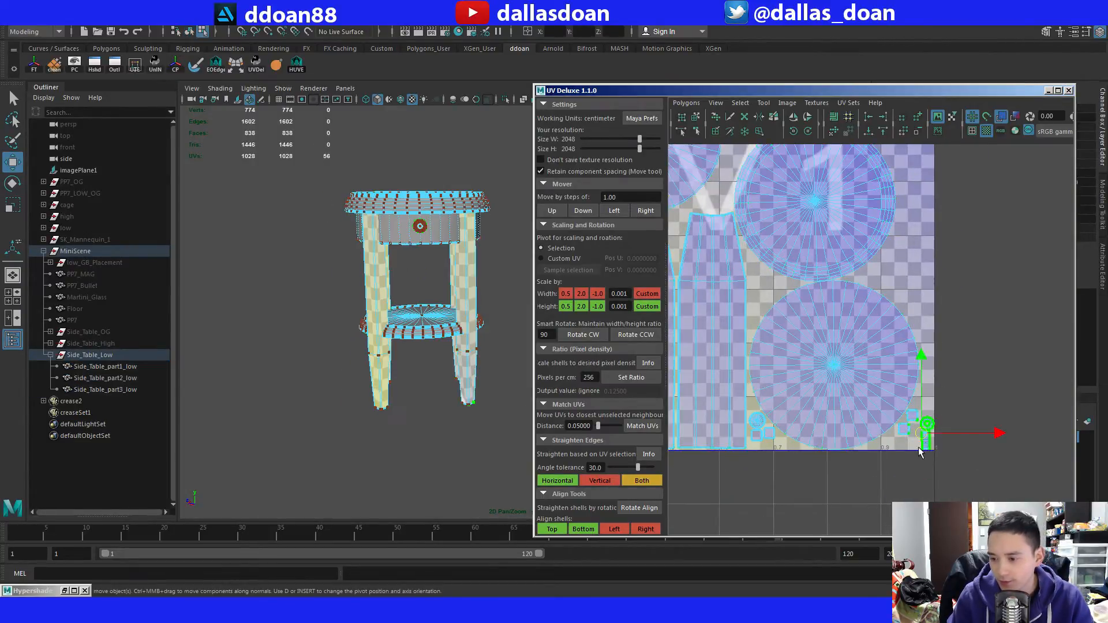
right_click_drag(928, 437, 914, 431, "alt")
middle_click_drag(915, 431, 939, 453, "alt")
left_click_drag(932, 430, 760, 233)
middle_click_drag(760, 233, 734, 331, "alt")
left_click_drag(722, 308, 733, 327)
middle_click_drag(842, 417, 823, 354, "alt")
right_click_drag(822, 354, 870, 453, "alt")
middle_click_drag(870, 453, 806, 325, "alt")
left_click_drag(791, 383, 815, 411)
right_click_drag(815, 410, 821, 354, "ctrl")
middle_click_drag(821, 353, 939, 413, "alt")
left_click_drag(940, 430, 723, 204)
Arrange the small knob and leg-bottom UV shells into a compact cluster between the drawer strip and the round shells.
middle_click_drag(735, 256, 732, 306, "alt")
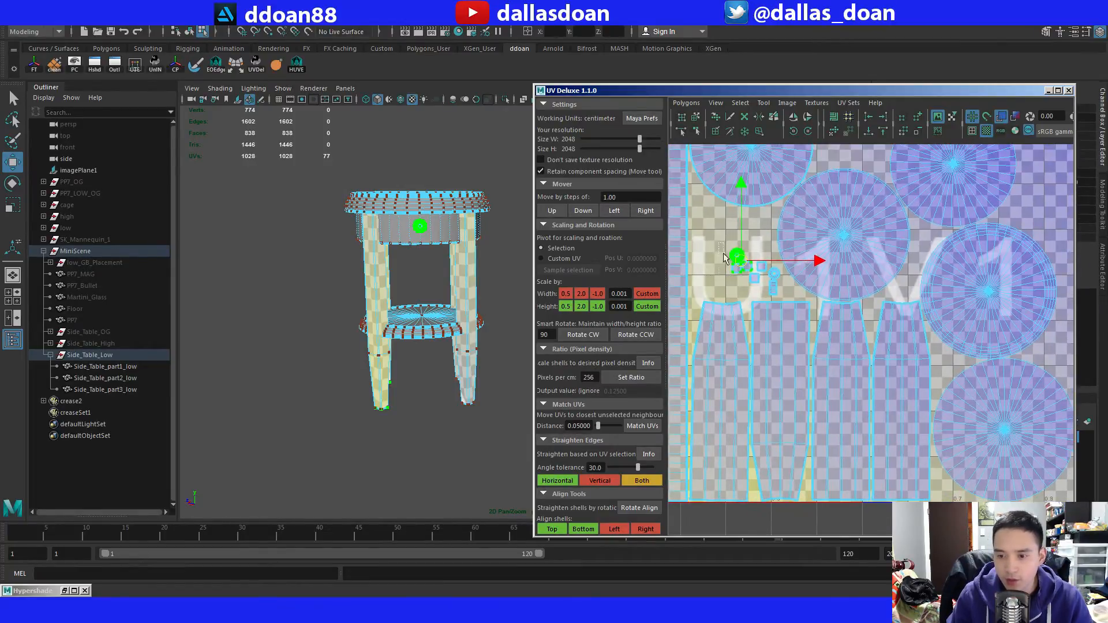
left_click_drag(723, 254, 771, 284)
right_click_drag(771, 285, 772, 282, "ctrl")
left_click_drag(755, 272, 719, 273)
middle_click_drag(717, 272, 807, 309, "alt")
right_click_drag(806, 308, 889, 330, "alt")
middle_click_drag(727, 278, 790, 289, "alt")
left_click_drag(762, 246, 803, 239)
left_click_drag(839, 287, 787, 329)
left_click_drag(778, 311, 772, 249)
left_click_drag(776, 231, 819, 303)
left_click_drag(788, 266, 774, 304)
left_click(837, 274)
scroll(861, 296, "down", 5)
middle_click_drag(861, 296, 776, 258, "alt")
scroll(807, 302, "down", 1)
Select all UV shells, scale them up slightly and reposition them over the U1V1 tile.
middle_click_drag(807, 302, 842, 326, "alt")
left_click_drag(754, 205, 999, 462)
scroll(947, 378, "up", 3)
middle_click_drag(898, 370, 875, 383, "alt")
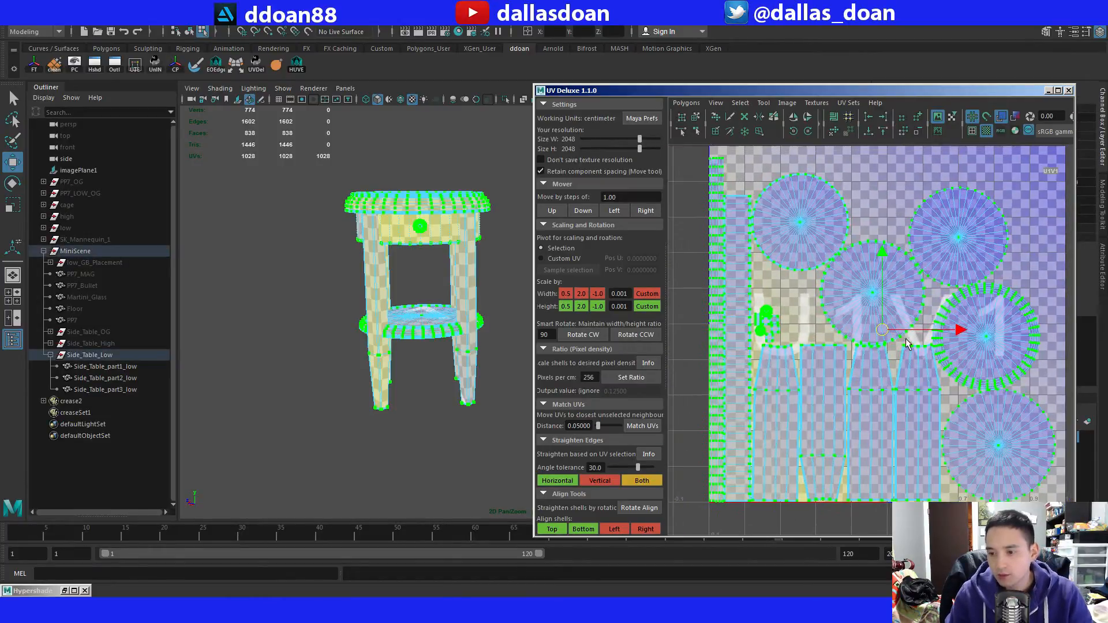
key("r")
left_click_drag(885, 334, 887, 334)
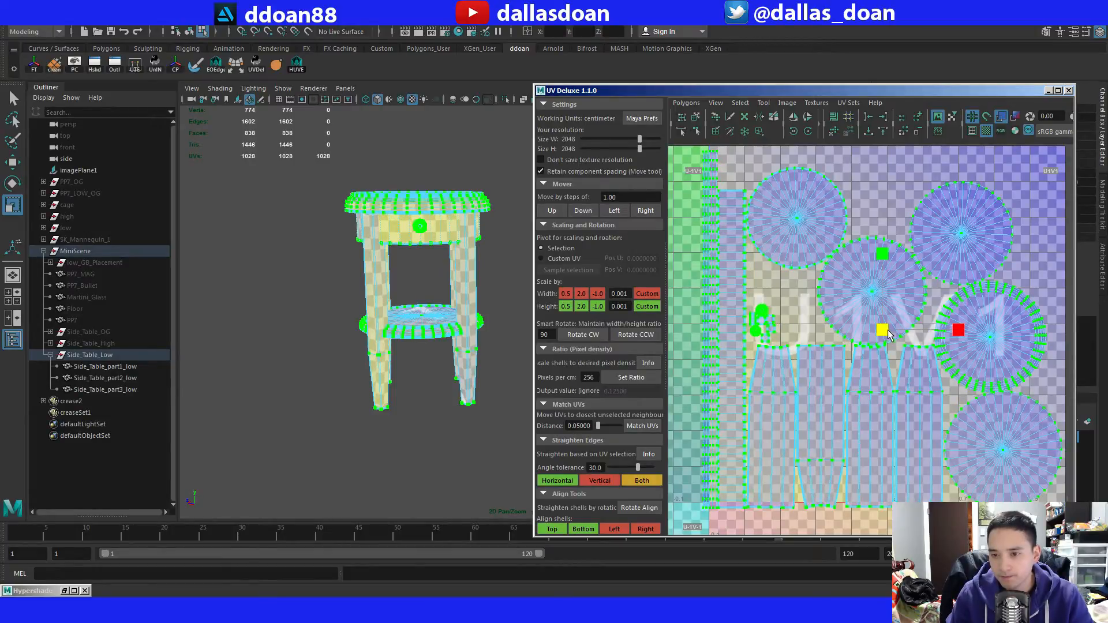
key("w")
middle_click_drag(902, 298, 883, 312, "alt")
right_click_drag(883, 312, 871, 339, "alt")
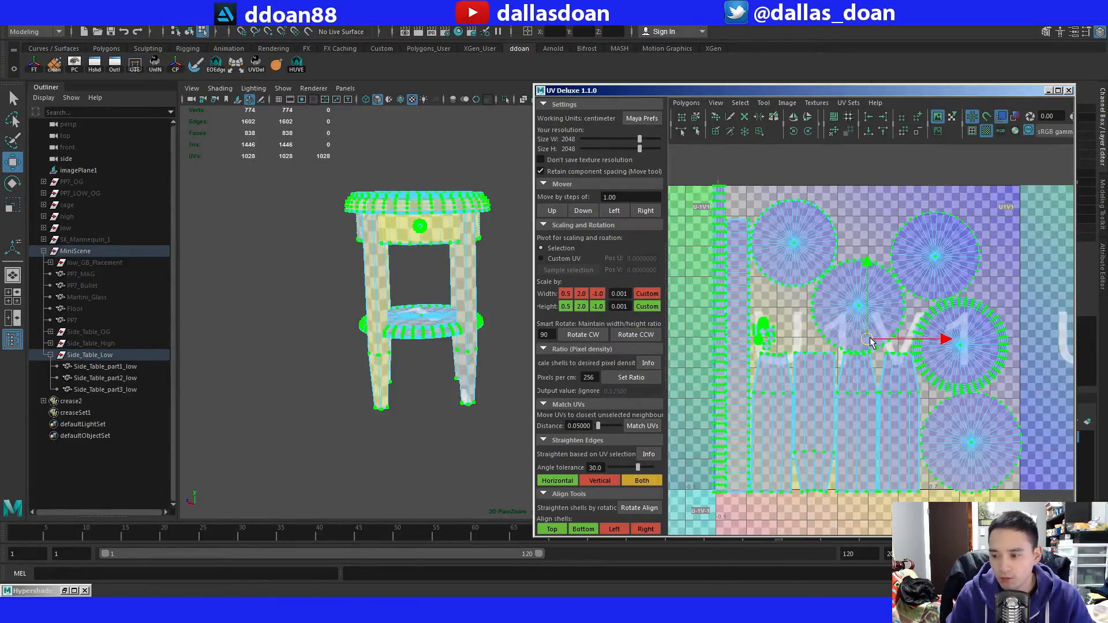
Fine-tune the scale and position of the whole shell layout to fit inside the U1V1 tile, and clear the selection.
key("r")
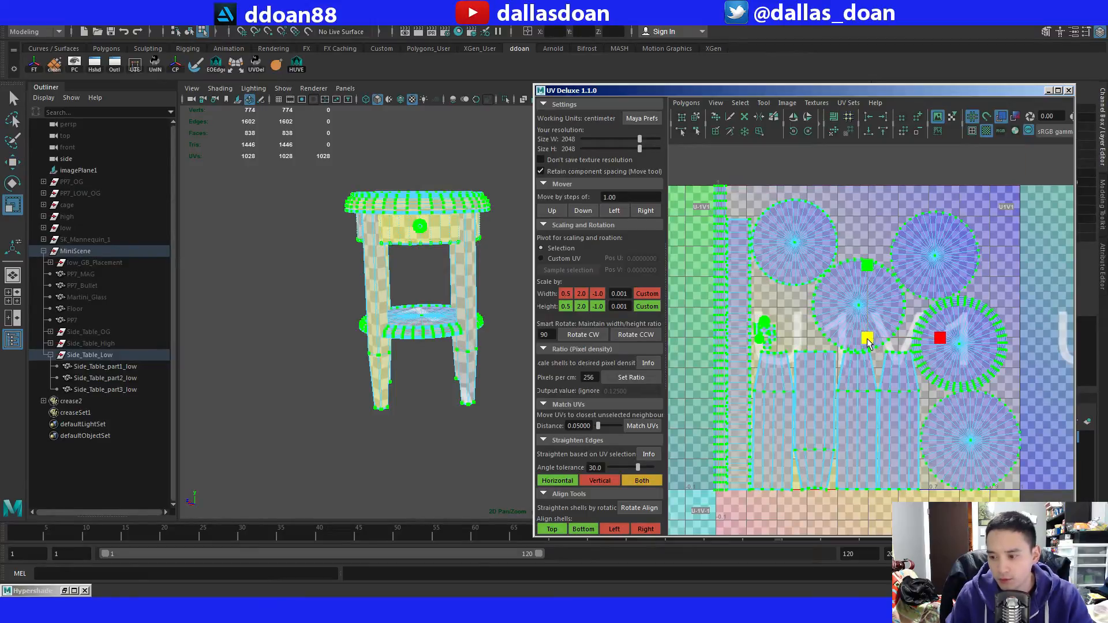
key("w")
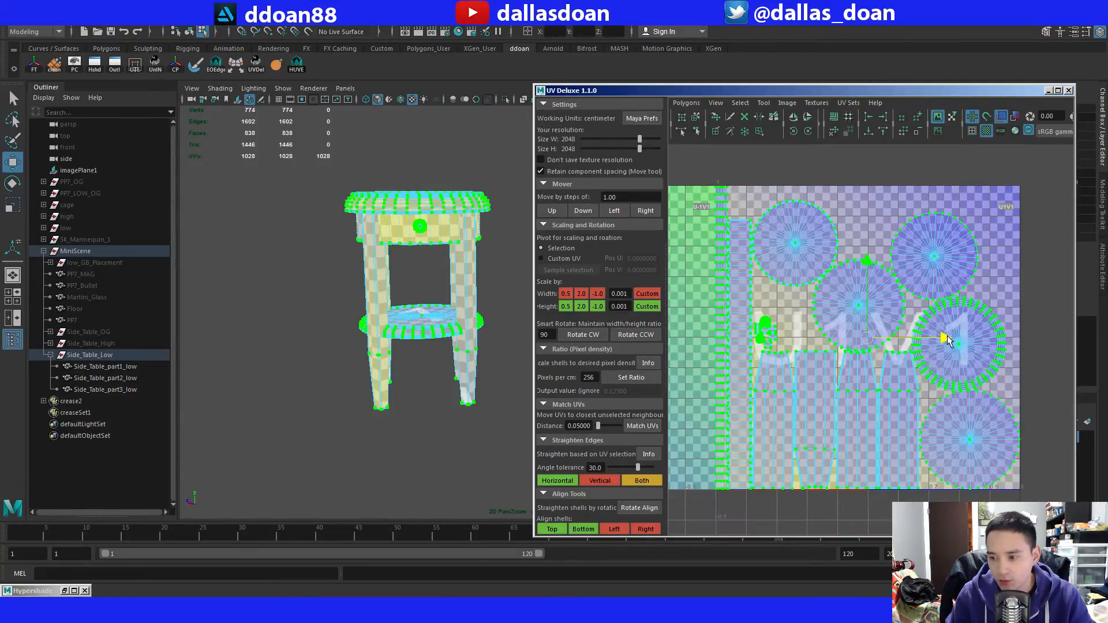
key("r")
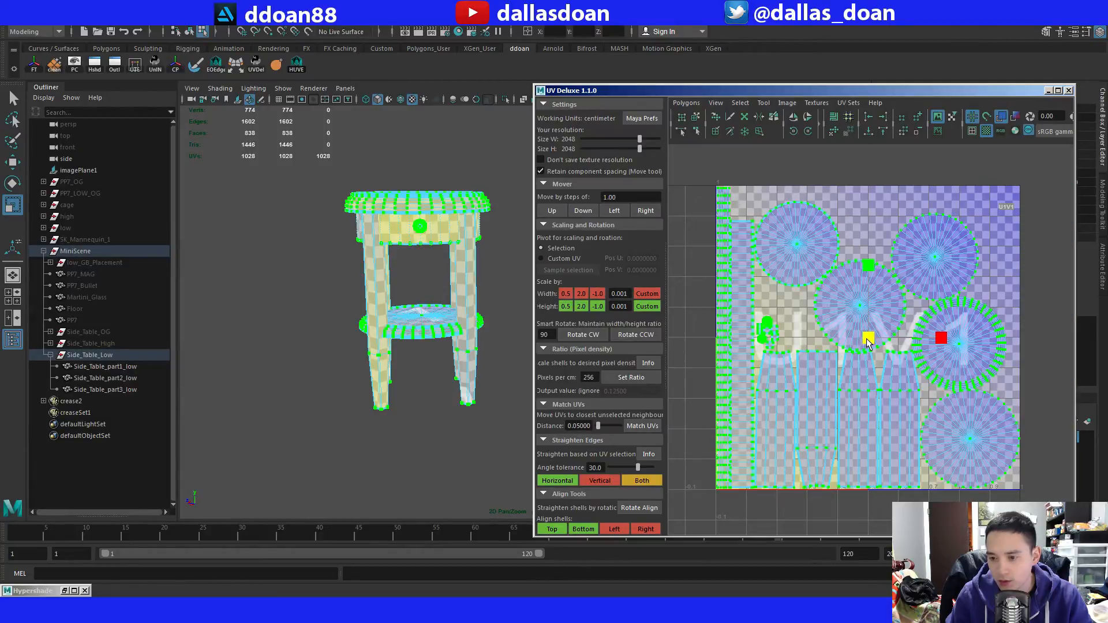
left_click_drag(869, 343, 866, 342)
key("w")
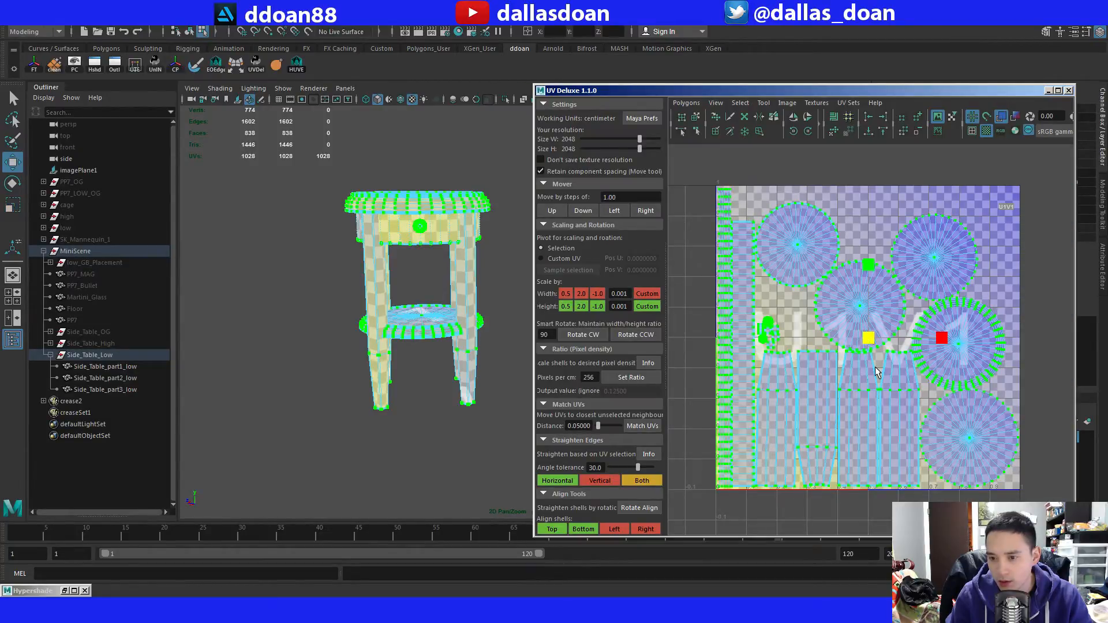
left_click(965, 225)
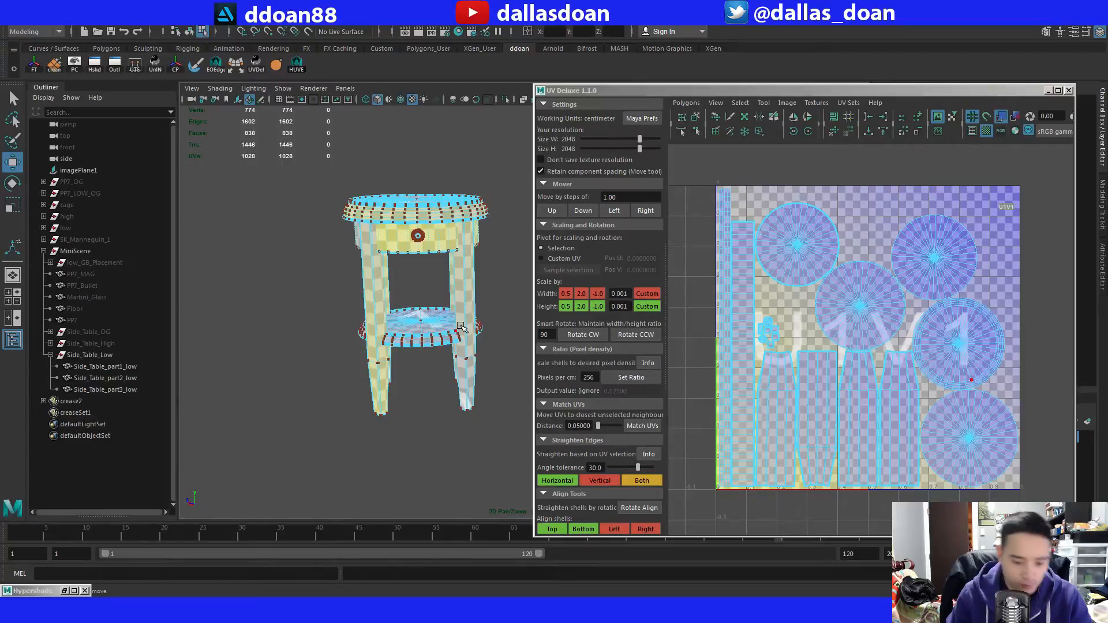
Return to object selection and close the UV editor.
key("F8")
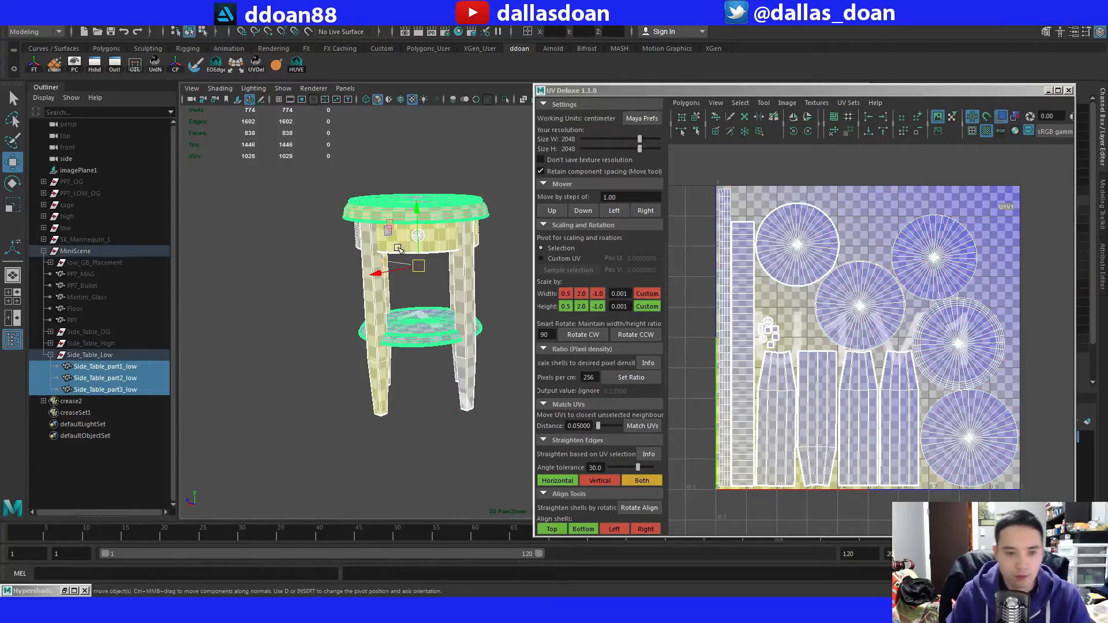
left_click(1068, 91)
right_click_drag(212, 368, 277, 352, "alt")
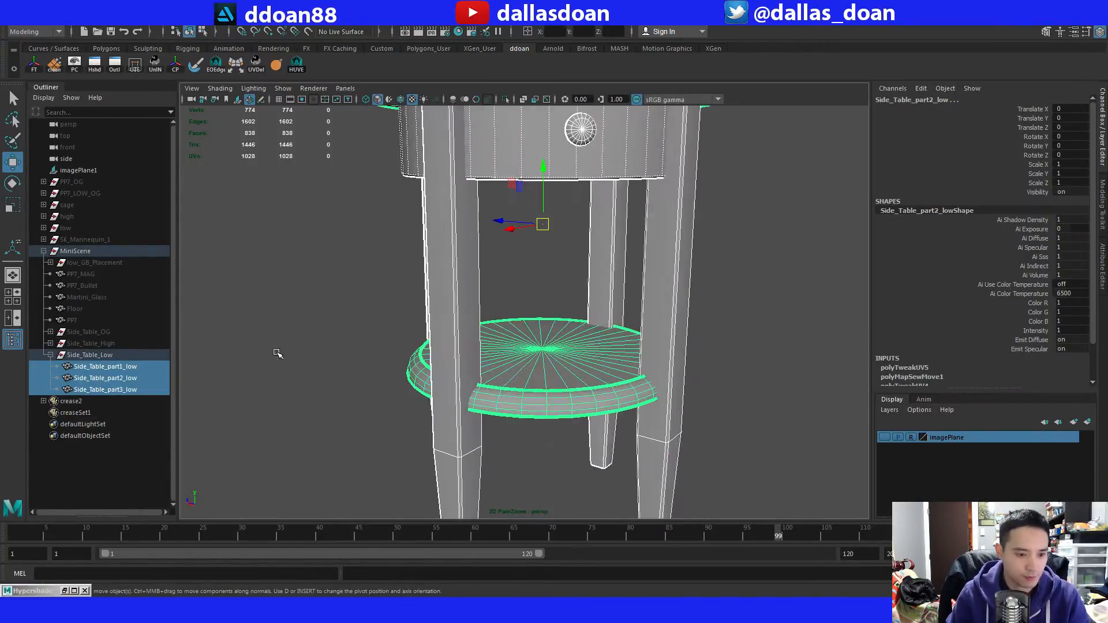
Select the Side_Table_Low group and export it as FBX to the Meshes folder, overwriting Side_Table_Low.fbx.
middle_click_drag(277, 351, 456, 369, "alt")
right_click_drag(456, 370, 376, 337, "alt")
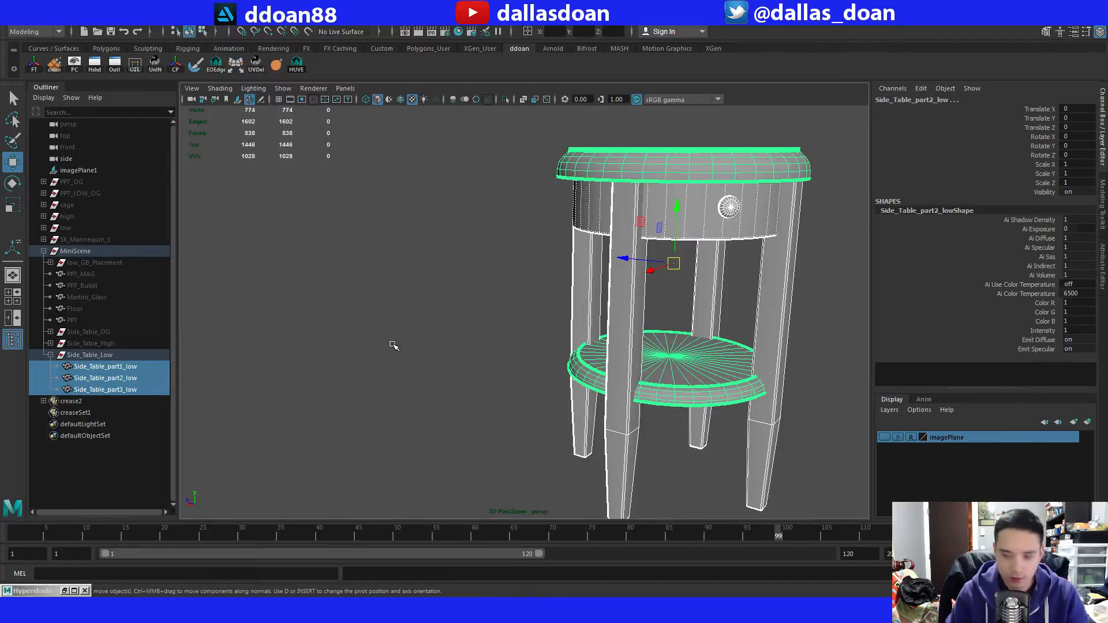
middle_click_drag(427, 317, 388, 315, "alt")
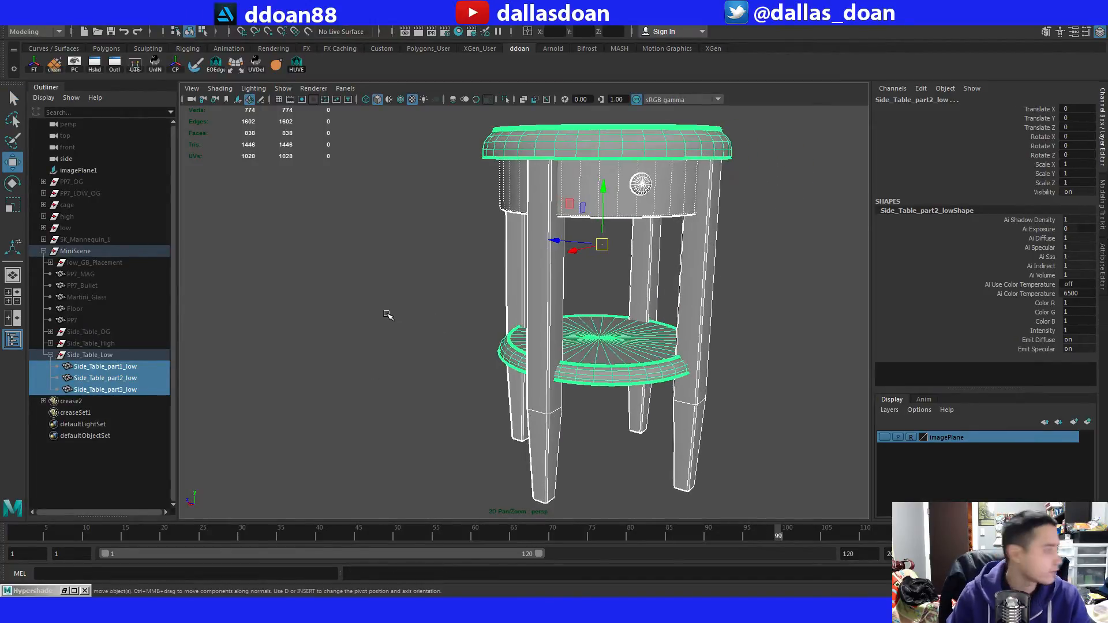
left_click_drag(397, 317, 416, 317, "alt")
left_click(119, 354)
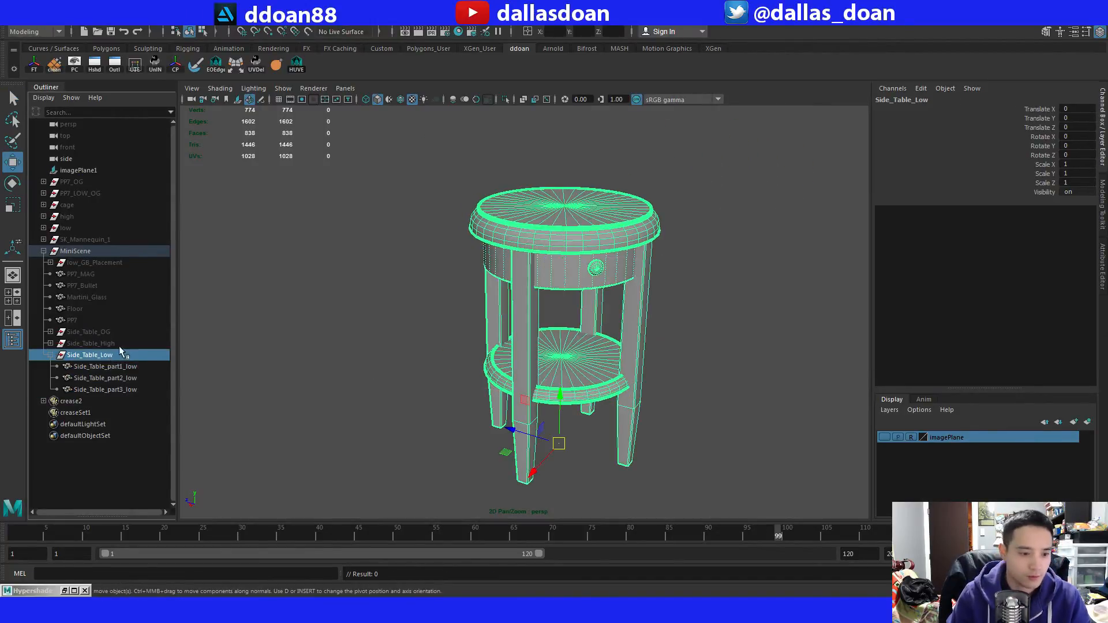
left_click(27, 23)
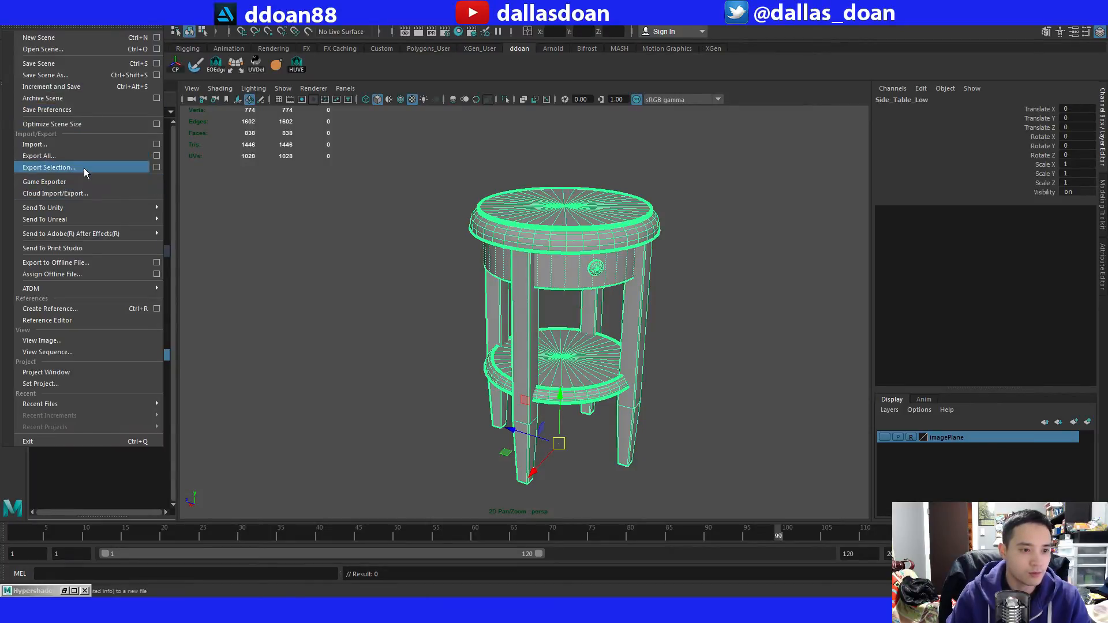
left_click(84, 168)
left_click(362, 194)
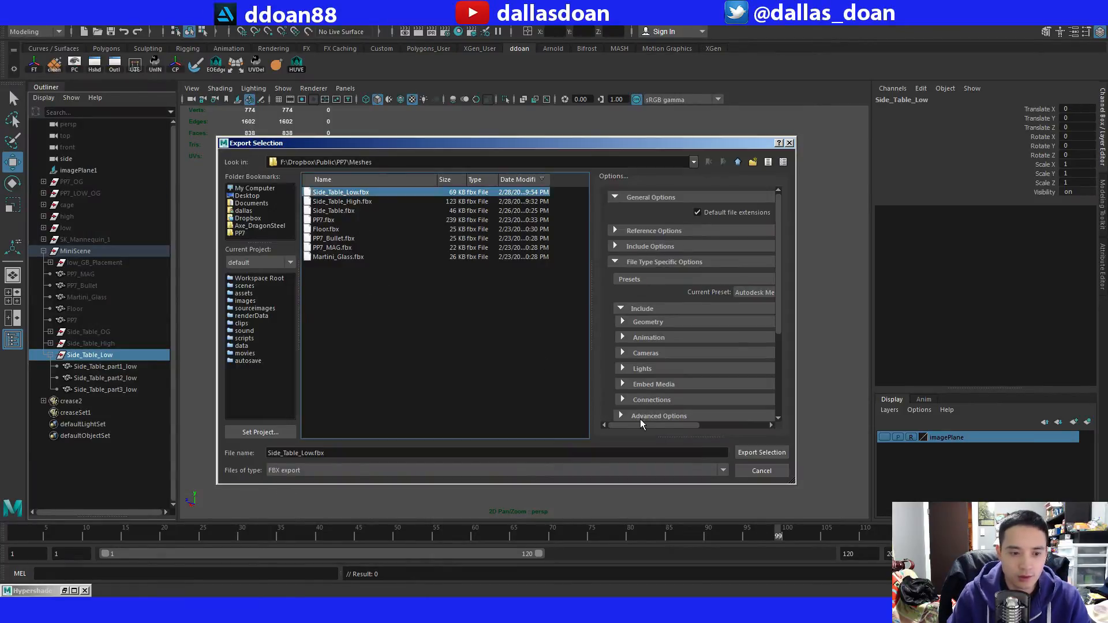
left_click(755, 452)
left_click(482, 327)
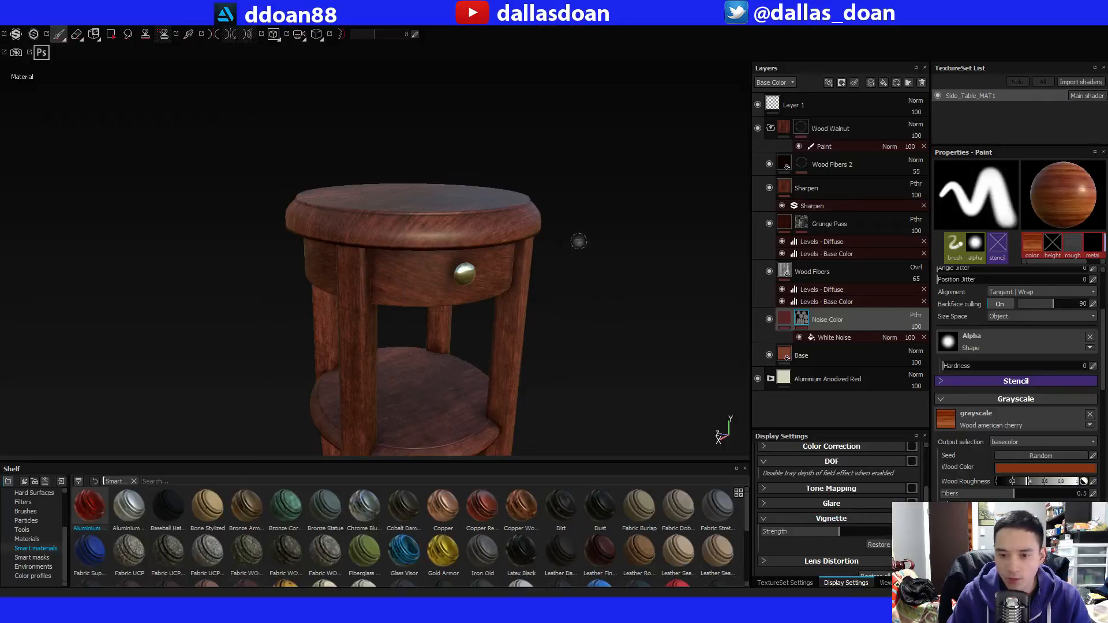
Switch to Substance Painter and replace the project mesh with the re-exported Side_Table_Low.fbx, preserving stroke positions on the mesh.
mouse_move(577, 241)
left_mouse_down("alt")
mouse_move(495, 259)
mouse_move(492, 218)
left_mouse_up("alt")
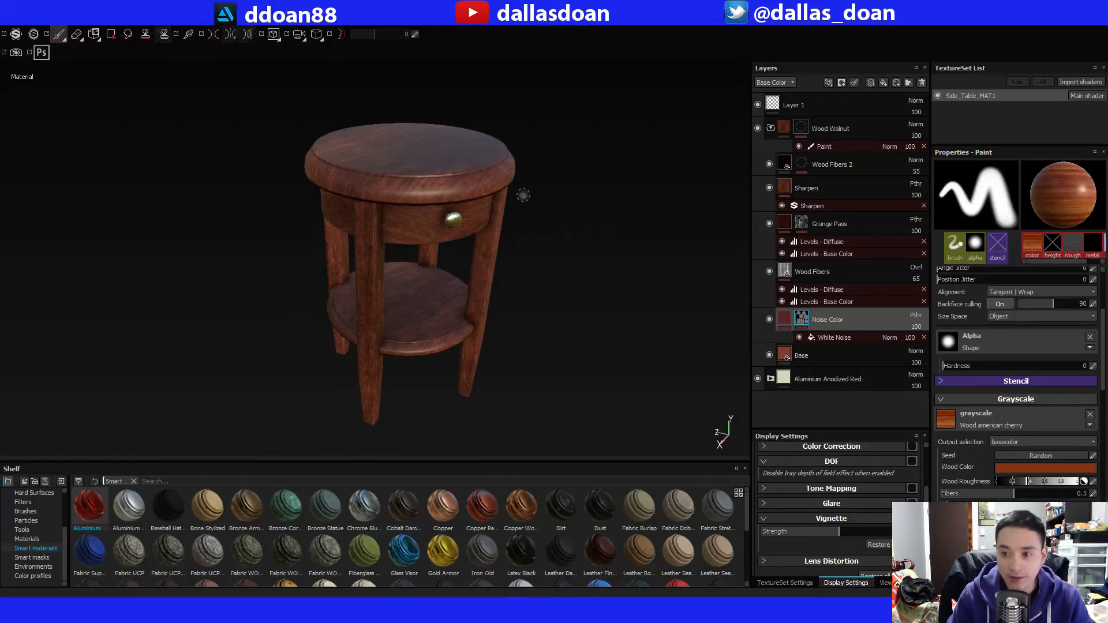
left_click(12, 17)
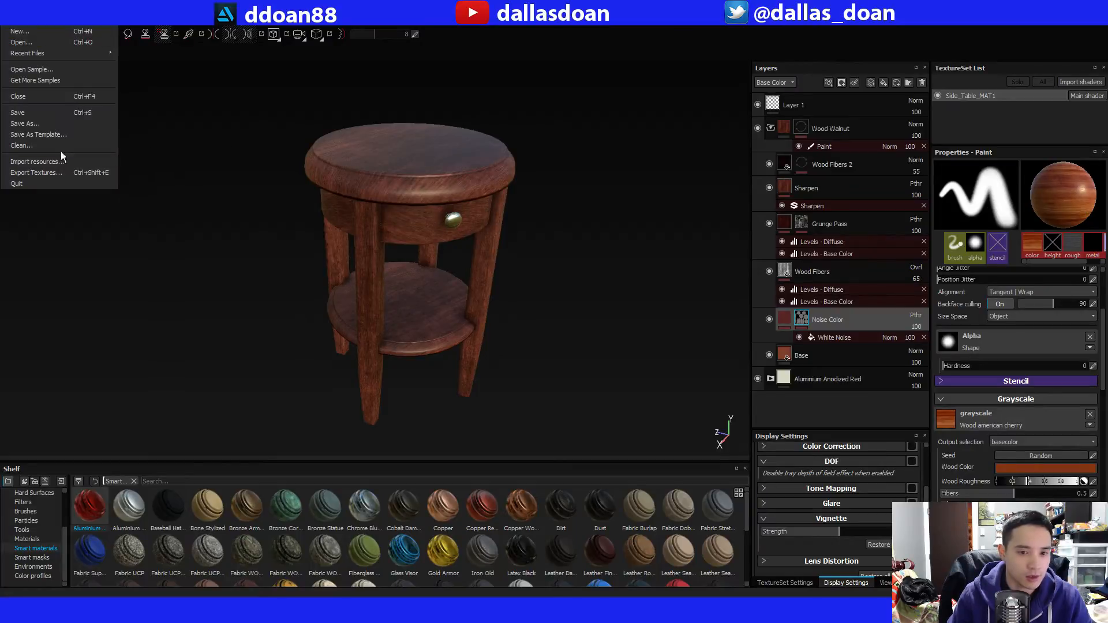
left_click_drag(469, 162, 456, 142, "alt")
left_click(13, 22)
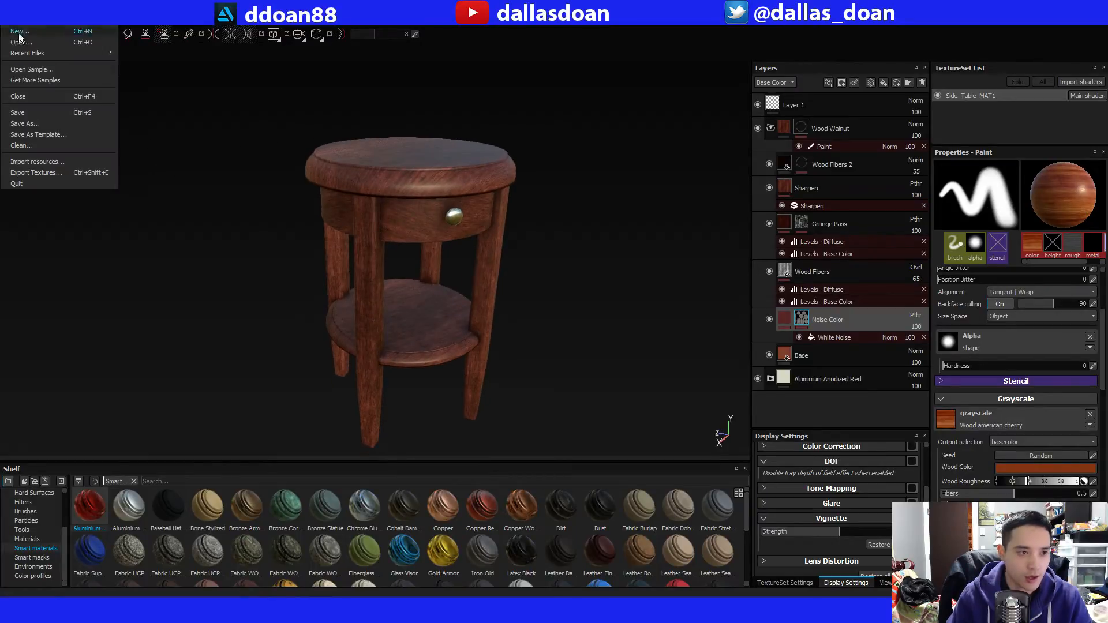
mouse_move(29, 22)
left_click(63, 53)
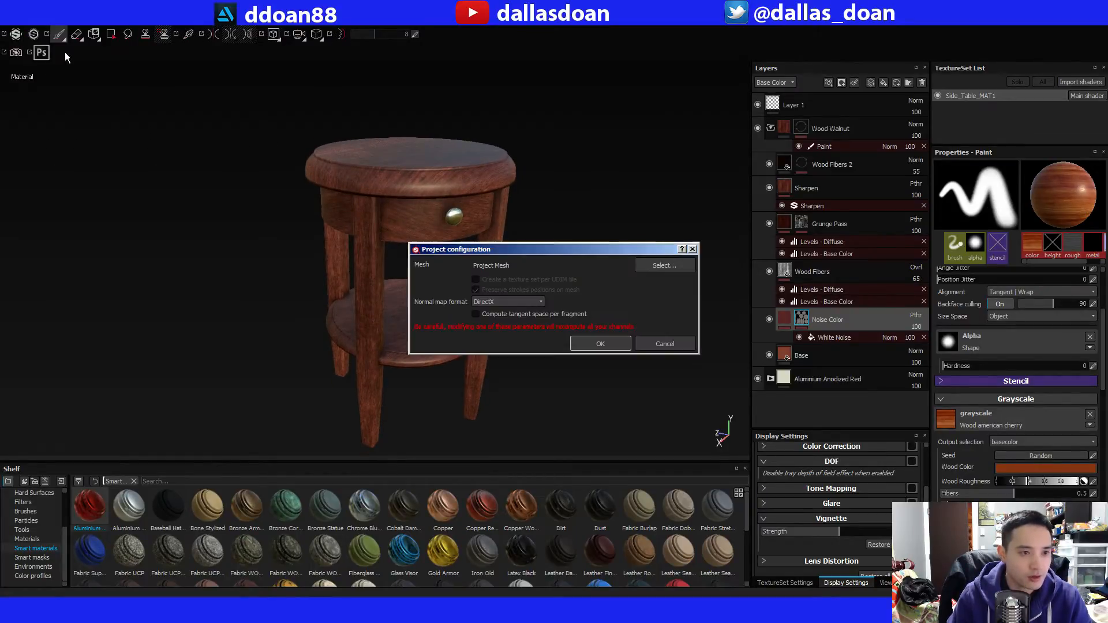
left_click(664, 266)
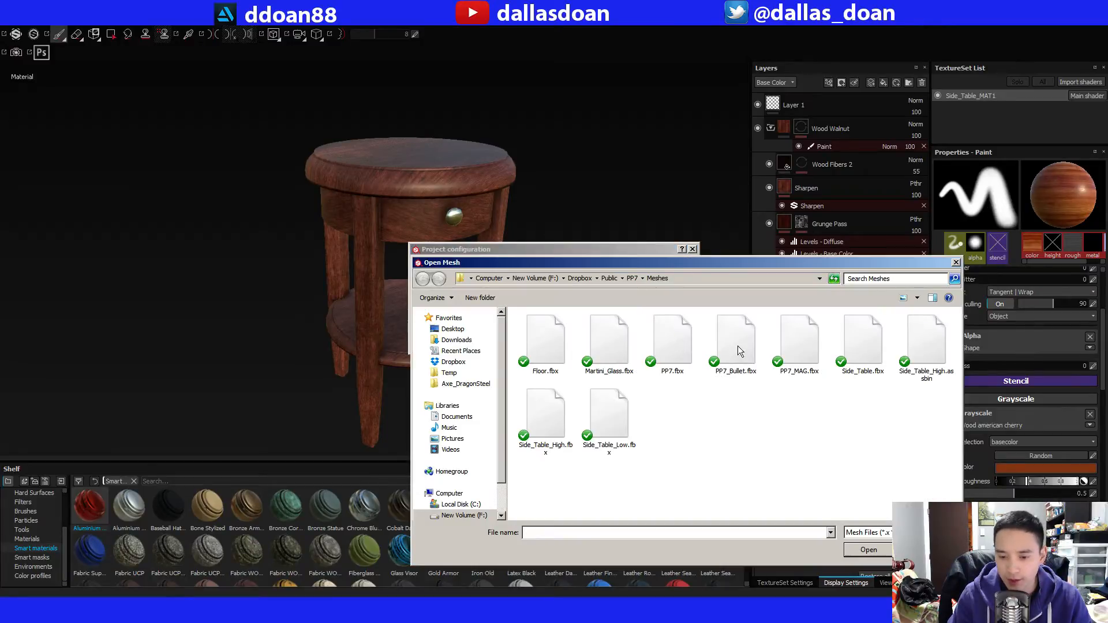
left_click(606, 409)
left_click(869, 550)
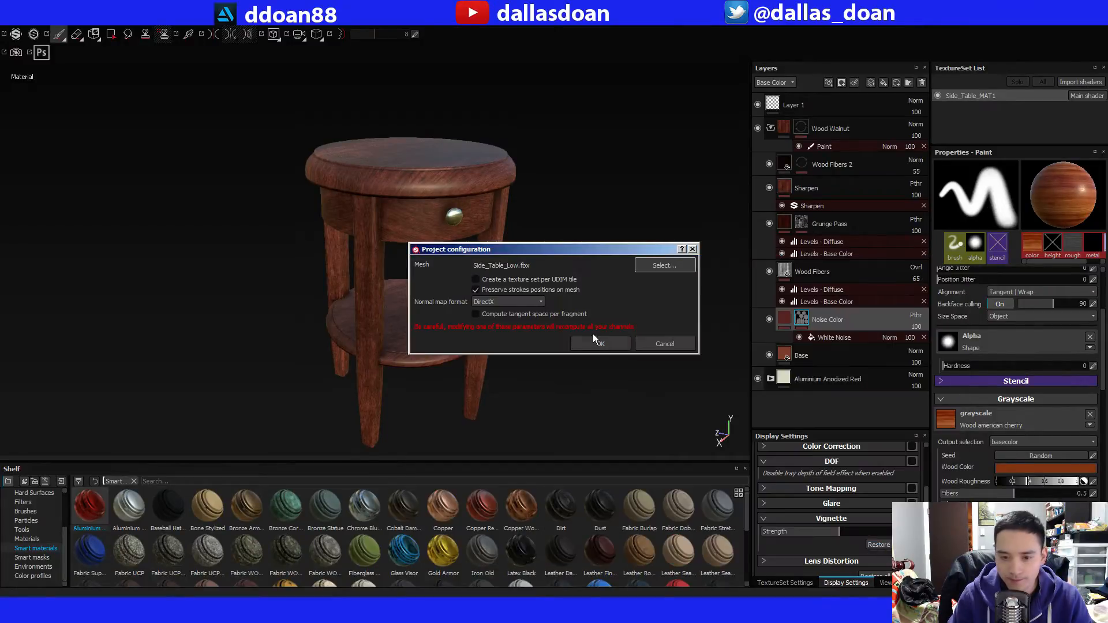
left_click(601, 344)
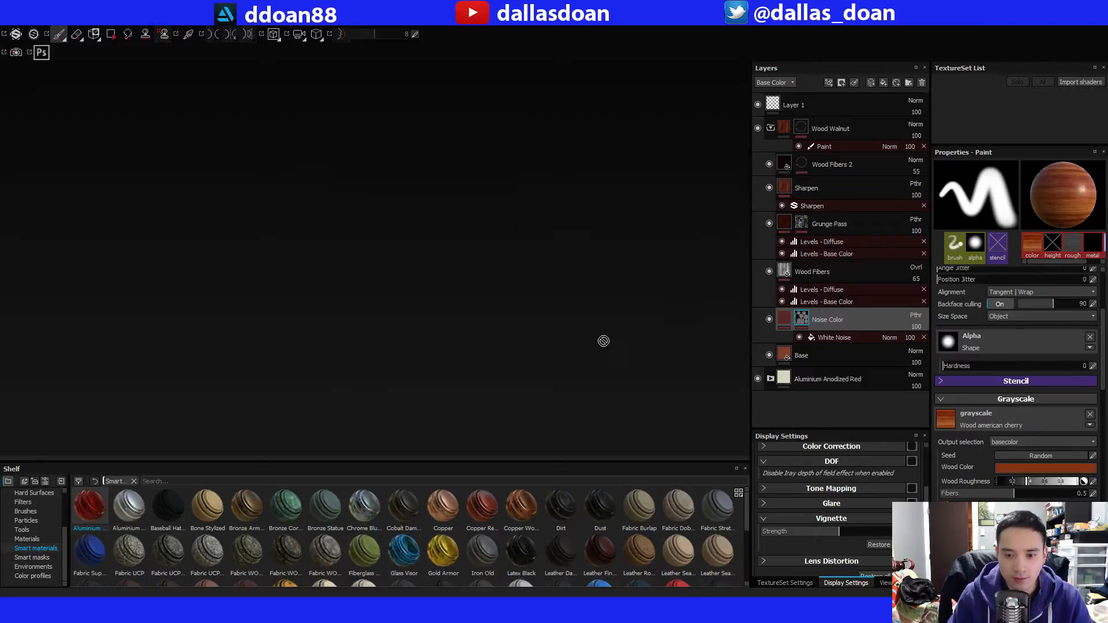
Rebake the Side_Table_MAT1 normal, world space normal, ambient occlusion, curvature, position and thickness maps at 2048, matching by mesh name.
scroll(497, 323, "down", 4)
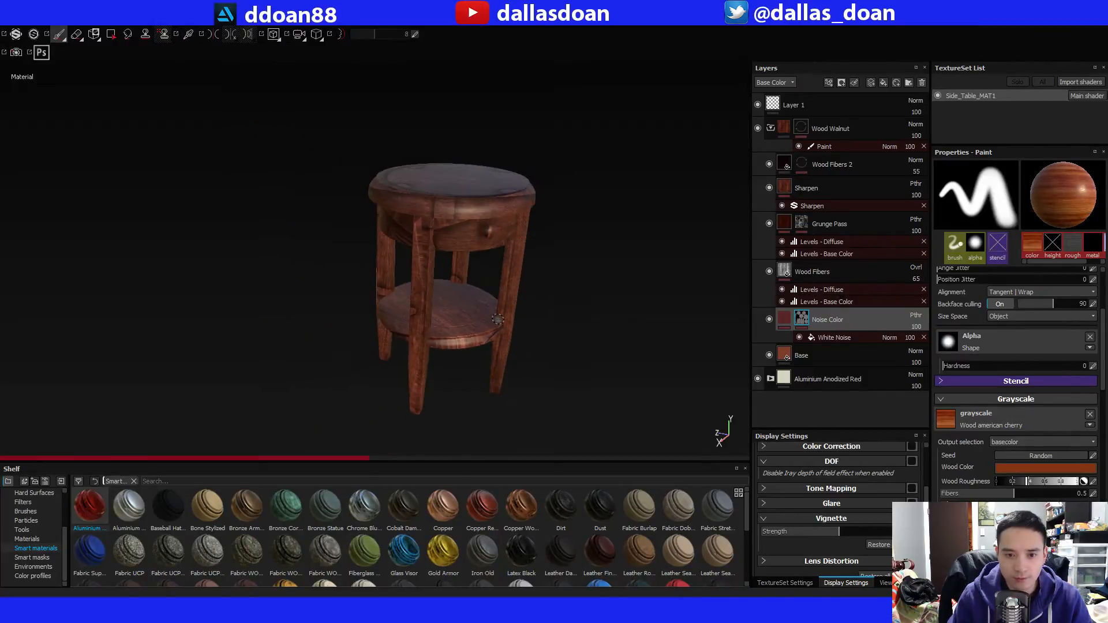
middle_click_drag(498, 320, 484, 312, "alt")
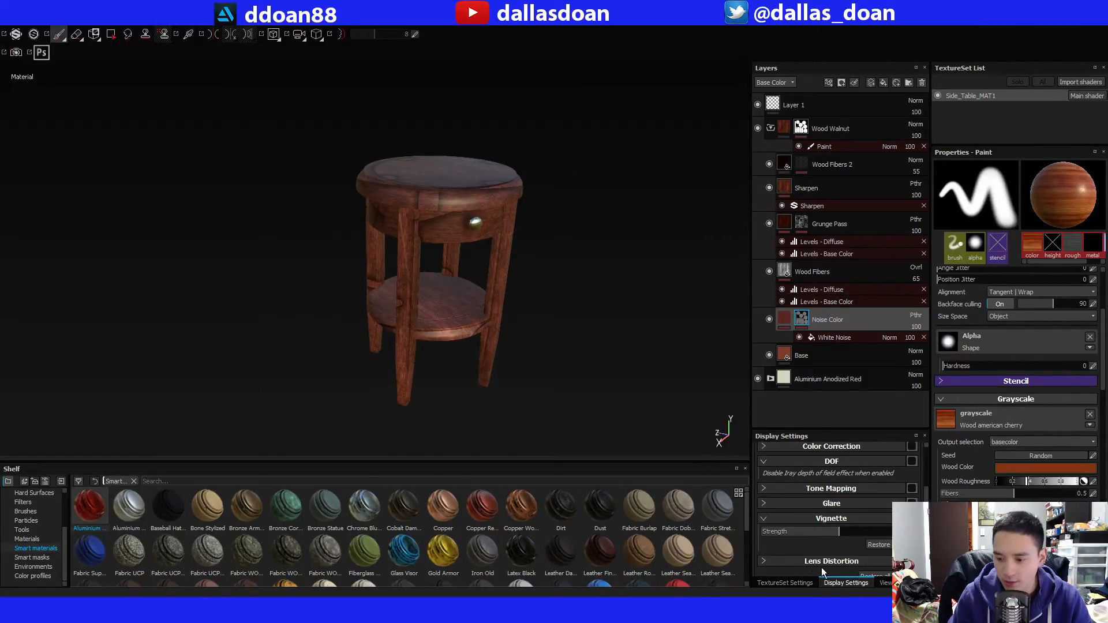
left_click(800, 583)
left_click(876, 518)
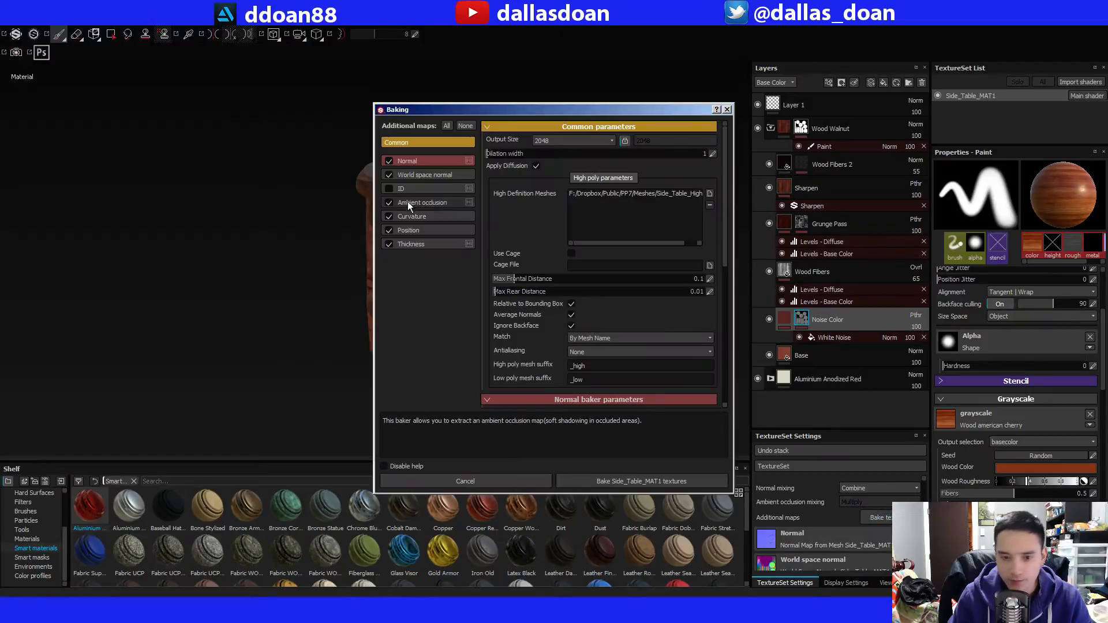
left_click(641, 482)
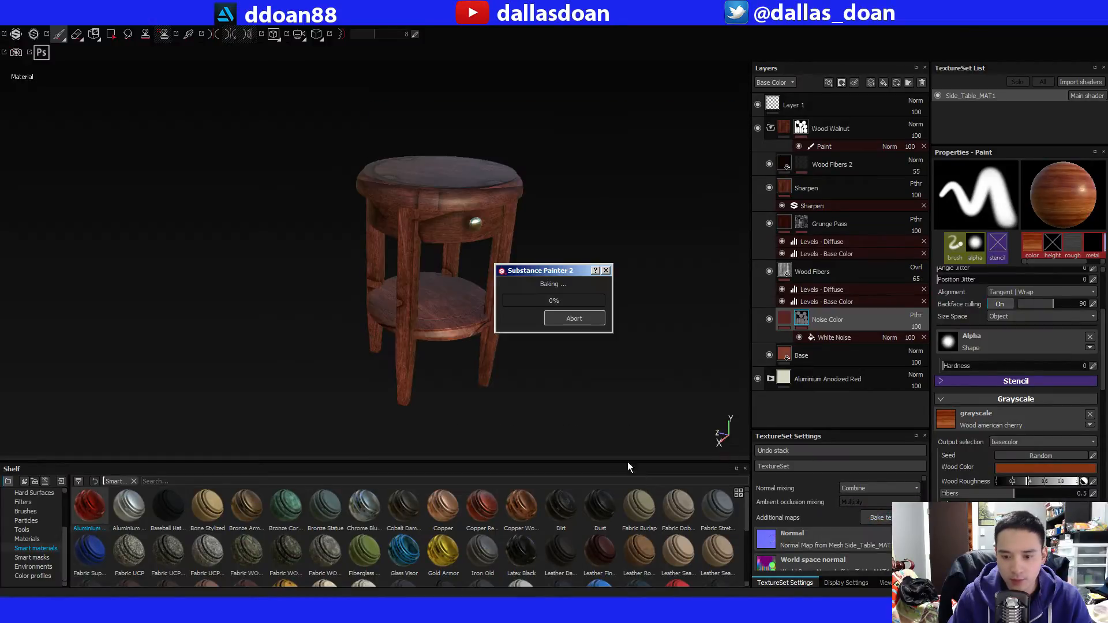
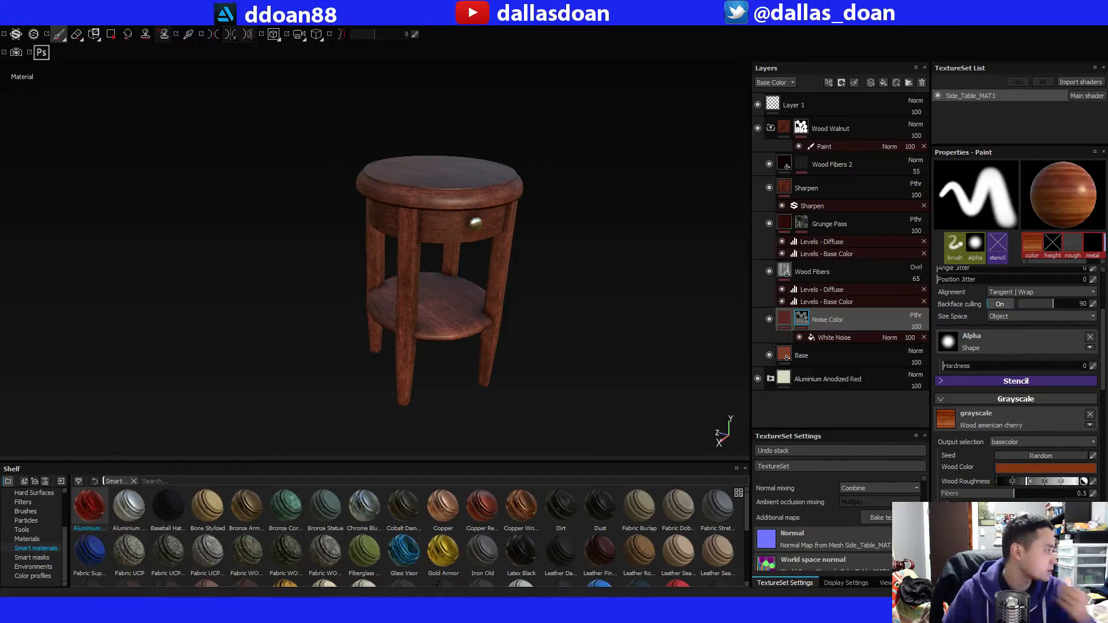
Examine the rebaked table's wood grain from several angles, covering the top, drawer front, legs and lower shelf.
left_click_drag(576, 292, 496, 260, "alt")
right_click_drag(496, 259, 508, 308, "alt")
left_click_drag(508, 309, 504, 277, "alt")
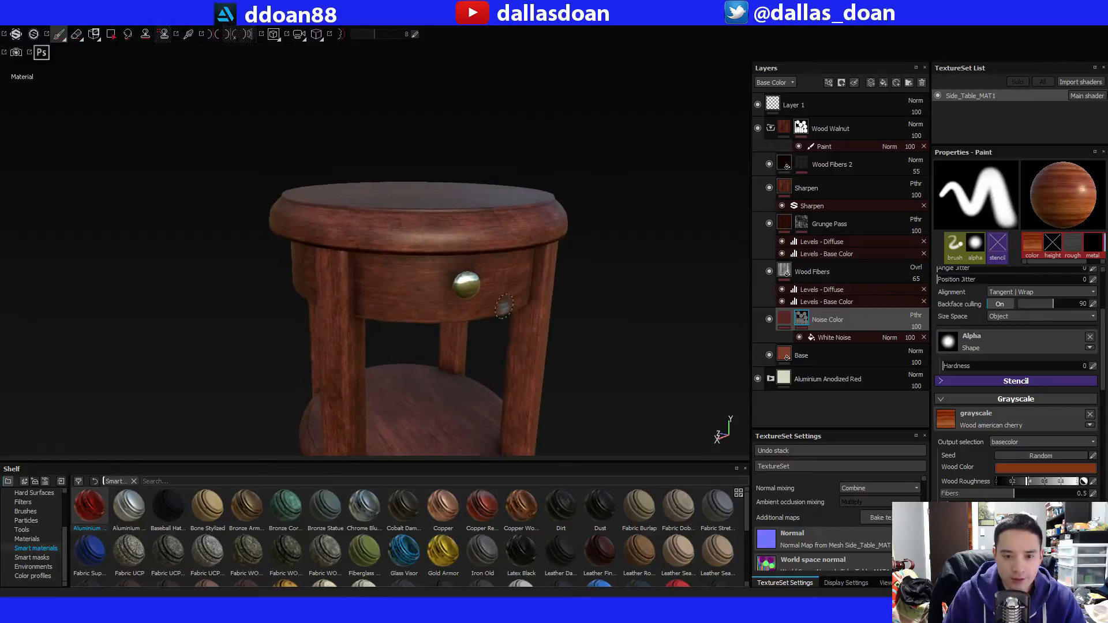
right_click_drag(490, 271, 502, 308, "alt")
middle_click_drag(502, 309, 562, 384, "alt")
left_click_drag(643, 378, 612, 350, "alt")
right_click_drag(612, 350, 583, 350, "alt")
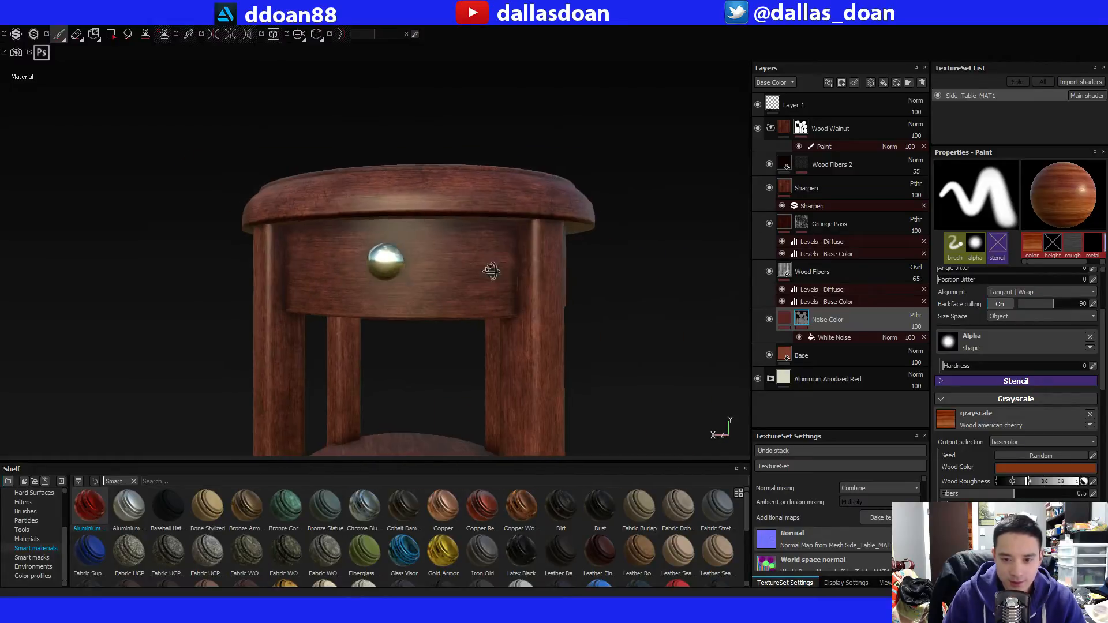
left_click_drag(582, 349, 525, 271, "alt")
right_click_drag(531, 317, 527, 294, "alt")
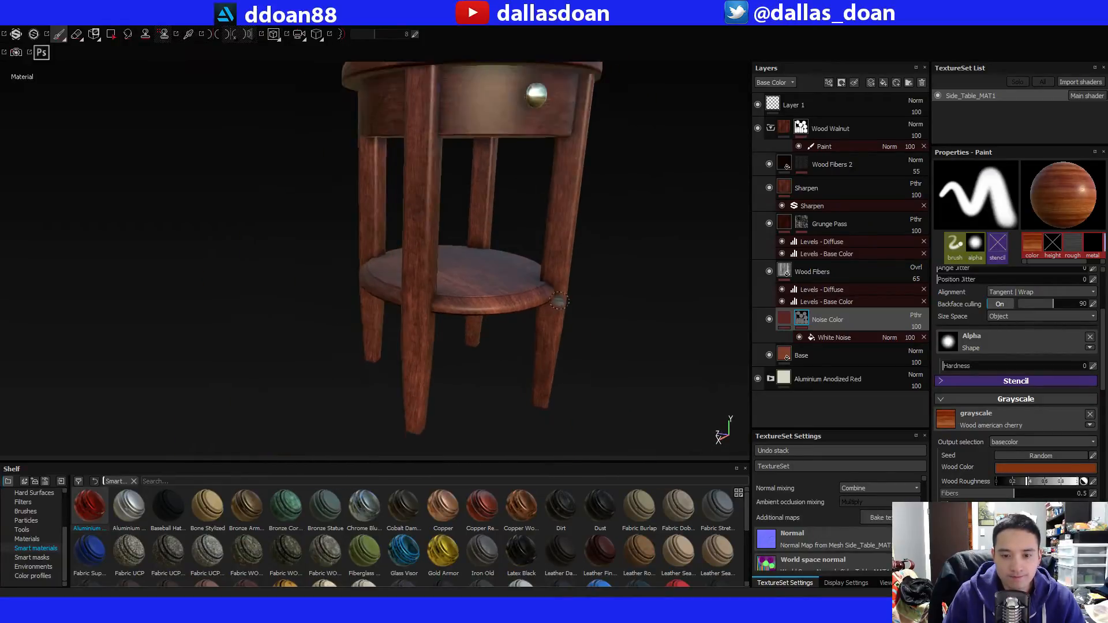
middle_click_drag(526, 294, 517, 344, "alt")
mouse_move(517, 344)
left_mouse_down("alt")
mouse_move(502, 284)
mouse_move(512, 317)
left_mouse_up("alt")
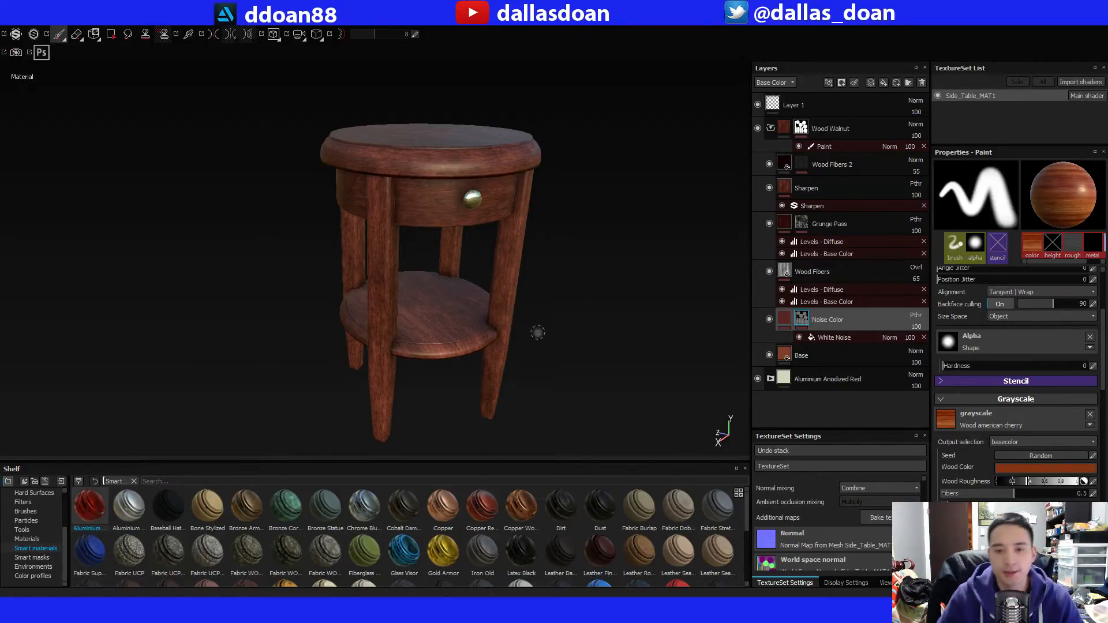
middle_click_drag(580, 305, 551, 291, "alt")
left_click(771, 128)
mouse_move(547, 239)
left_mouse_down("alt")
mouse_move(569, 227)
mouse_move(576, 201)
mouse_move(592, 261)
mouse_move(600, 232)
left_mouse_up("alt")
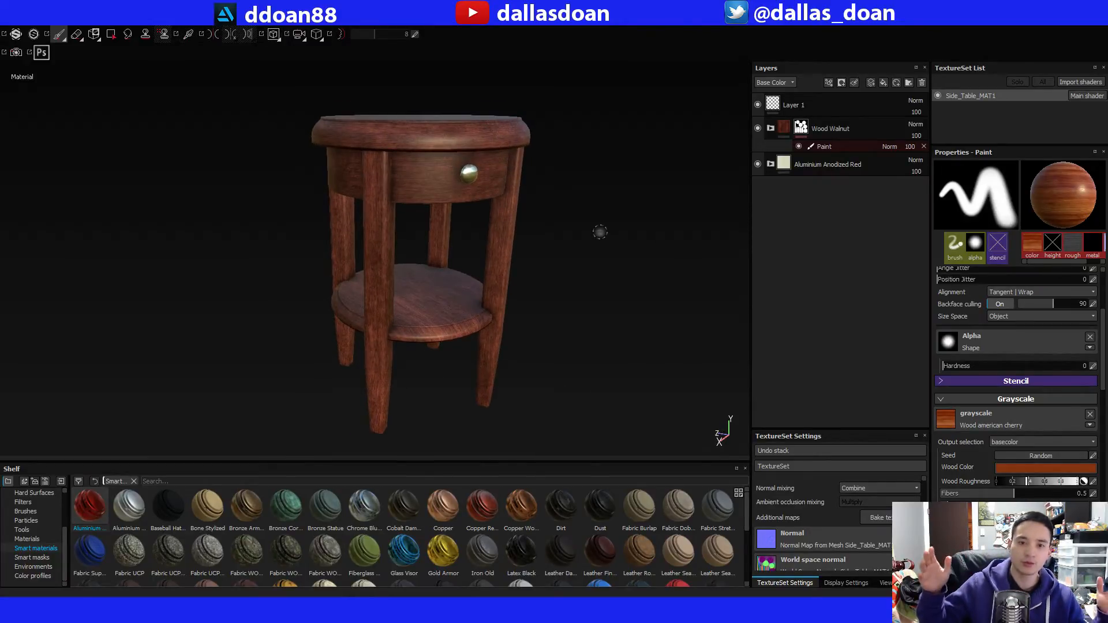
left_click_drag(570, 221, 552, 279, "alt")
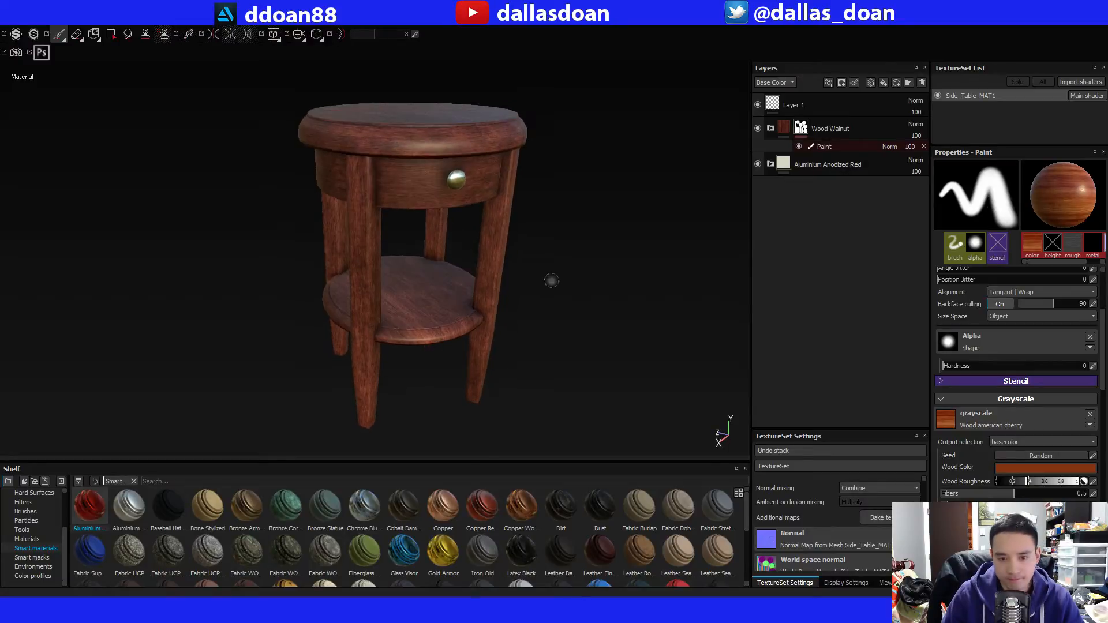
Set the base color of the Base layer inside Wood Walnut to a darker, more saturated red-brown, RGB 0.170, 0.031, 0.007.
left_click(770, 128)
left_click(837, 356)
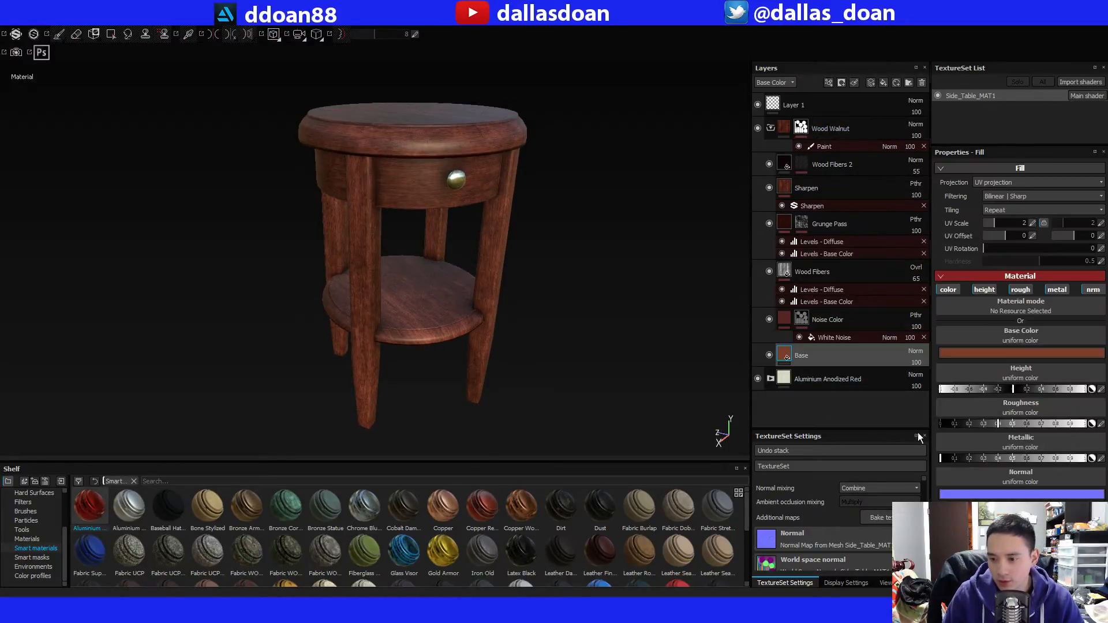
left_click(1005, 354)
left_click_drag(955, 343, 960, 345)
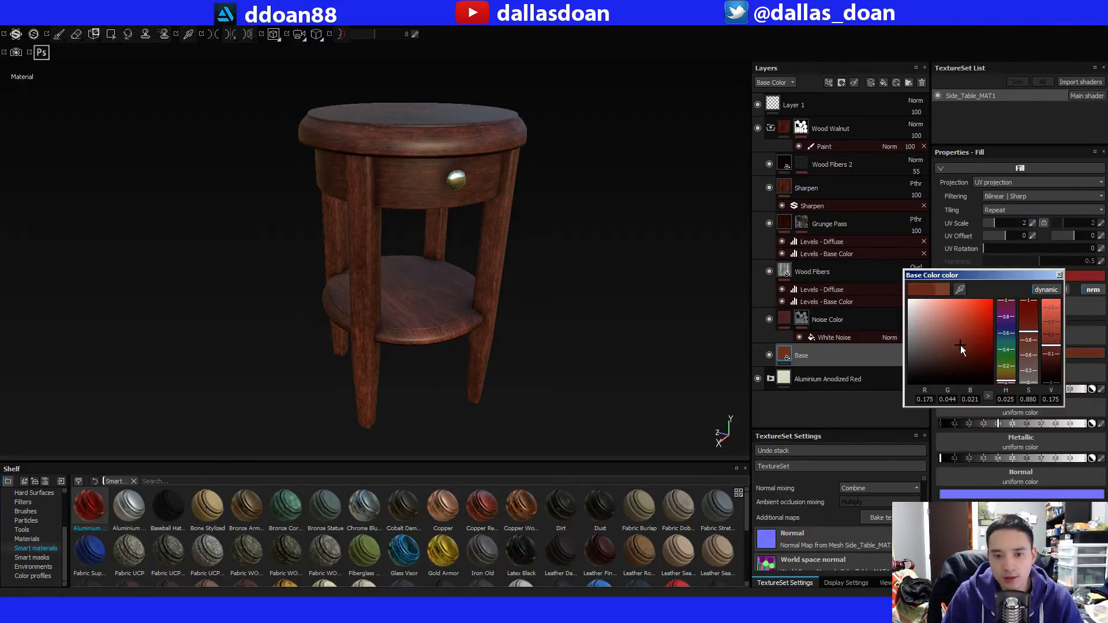
left_click_drag(960, 345, 973, 346)
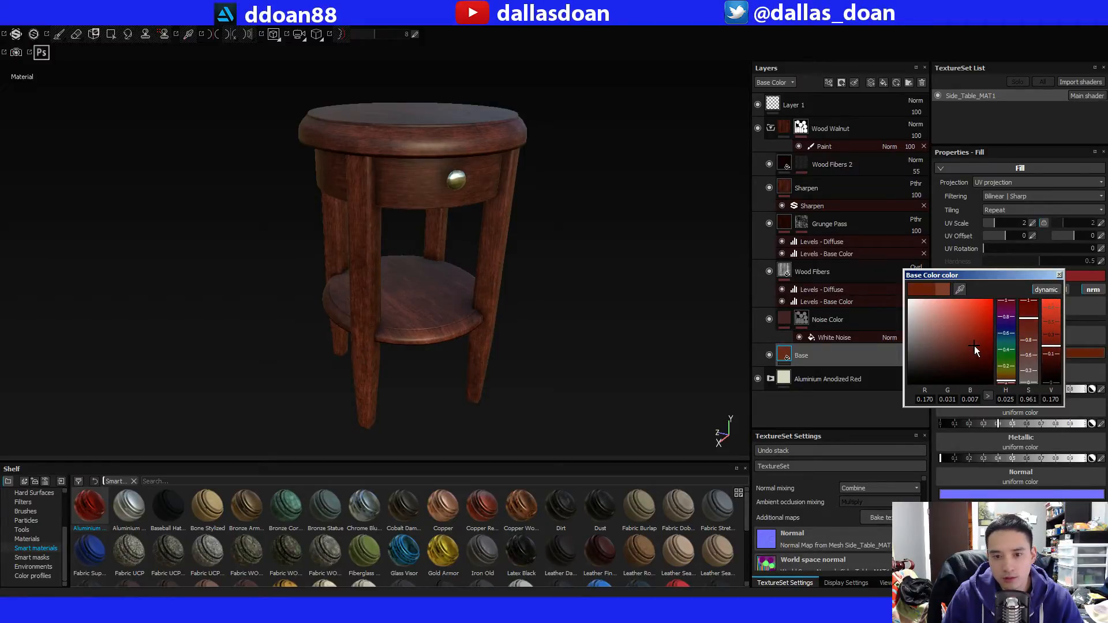
left_click_drag(478, 274, 456, 265, "alt")
left_click(1059, 275)
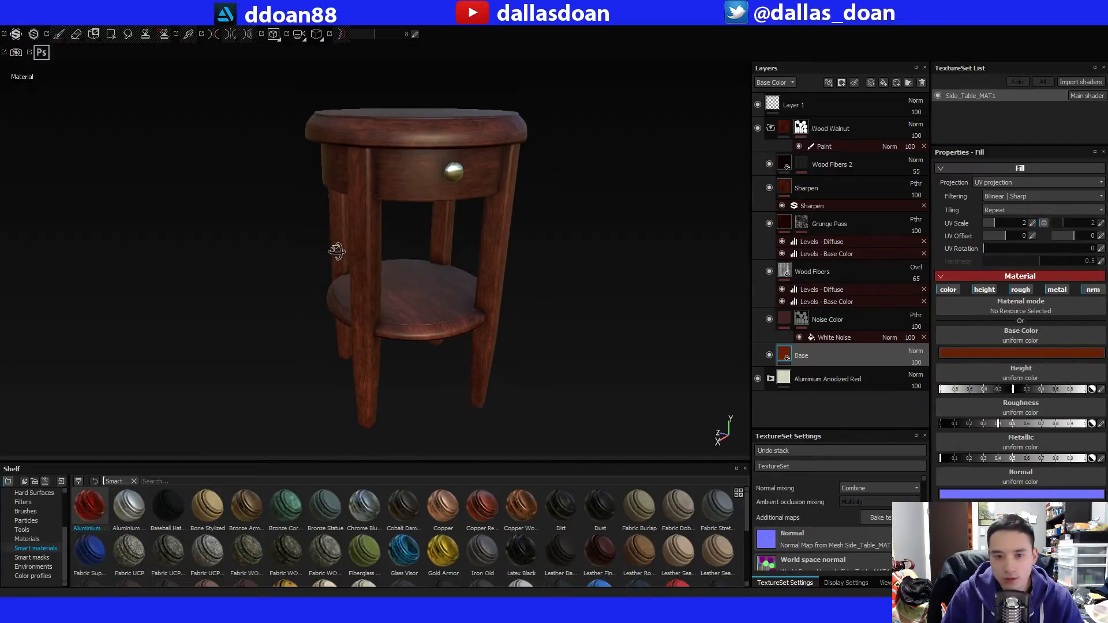
Collapse the Wood Walnut layer group and examine the recolored wood on the whole table from several angles.
left_click_drag(329, 249, 369, 280, "alt")
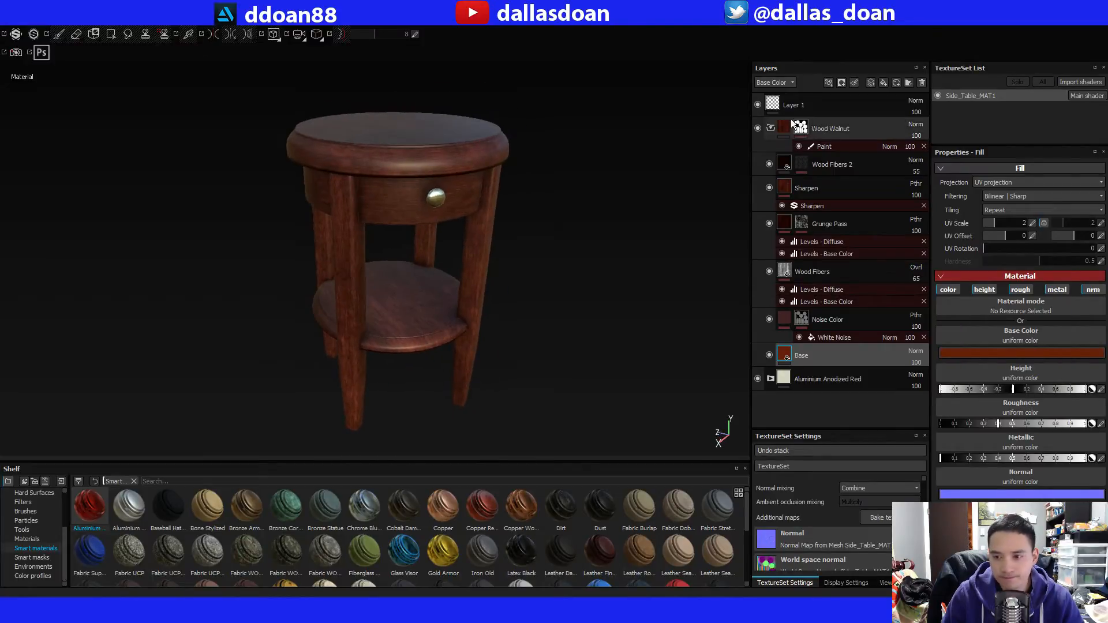
left_click(770, 129)
right_click_drag(626, 196, 585, 201, "shift")
middle_click_drag(584, 201, 587, 212, "alt")
left_click_drag(596, 196, 615, 185, "alt")
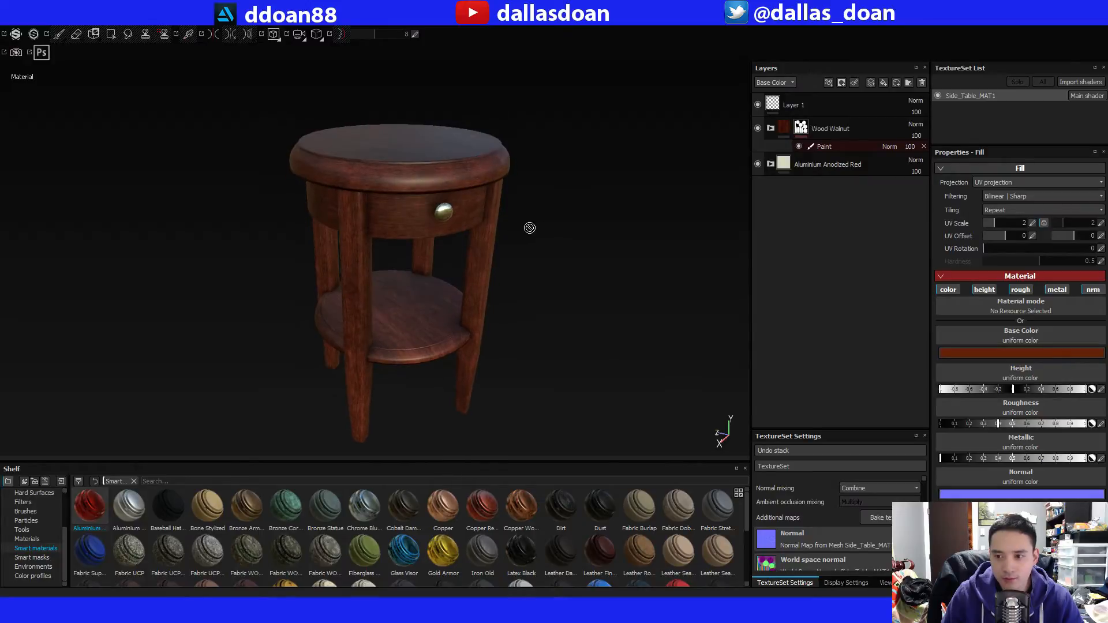
mouse_move(530, 228)
left_mouse_down("alt")
mouse_move(527, 182)
mouse_move(487, 212)
mouse_move(554, 206)
mouse_move(539, 210)
mouse_move(548, 220)
left_mouse_up("alt")
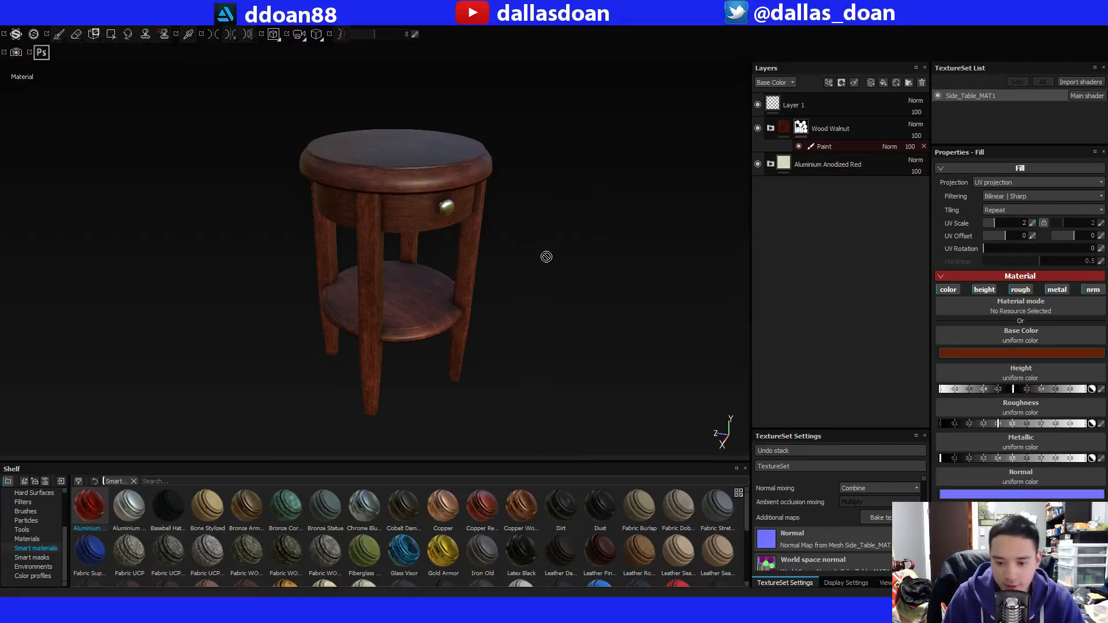
left_click_drag(557, 244, 529, 258, "alt")
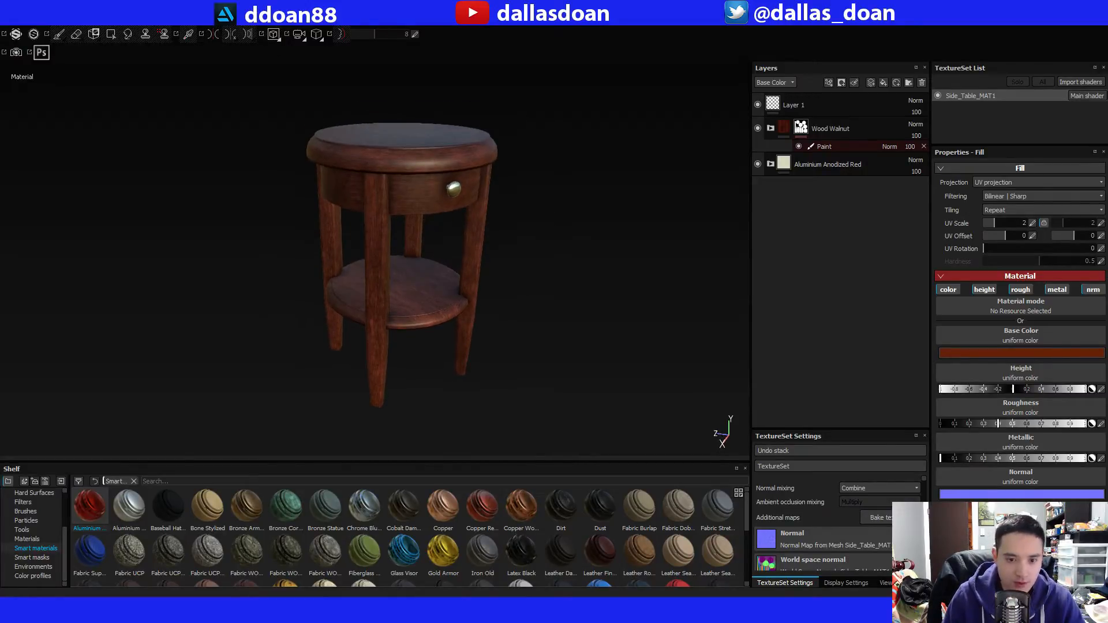
Open the texture export settings and review the maps listed for Side_Table_MAT1 under the PBR MetalRough config.
left_click(20, 27)
left_click(55, 175)
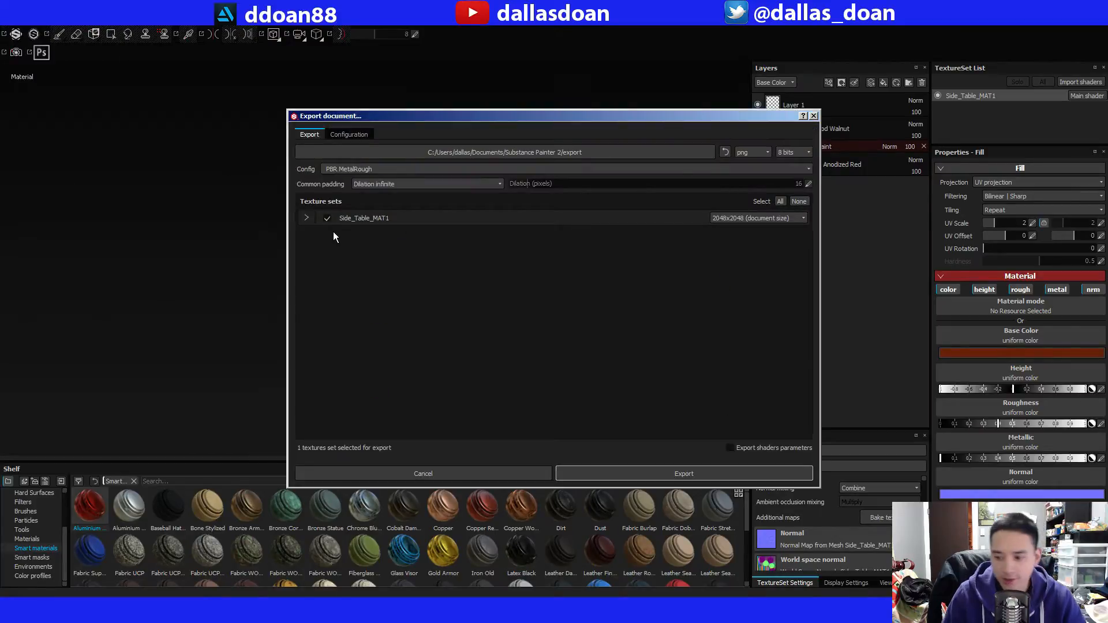
left_click(305, 219)
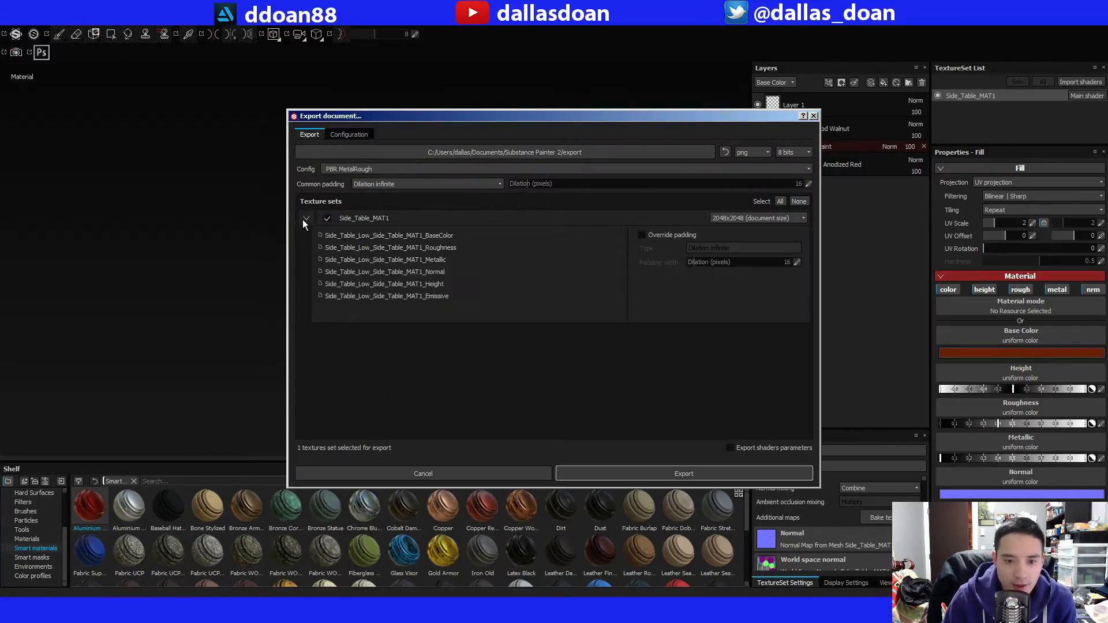
left_click(304, 219)
Try the Unreal Engine 4 (Packed) export config, then choose PBR MetalRough and review its Side_Table_MAT1 output maps.
left_click(393, 168)
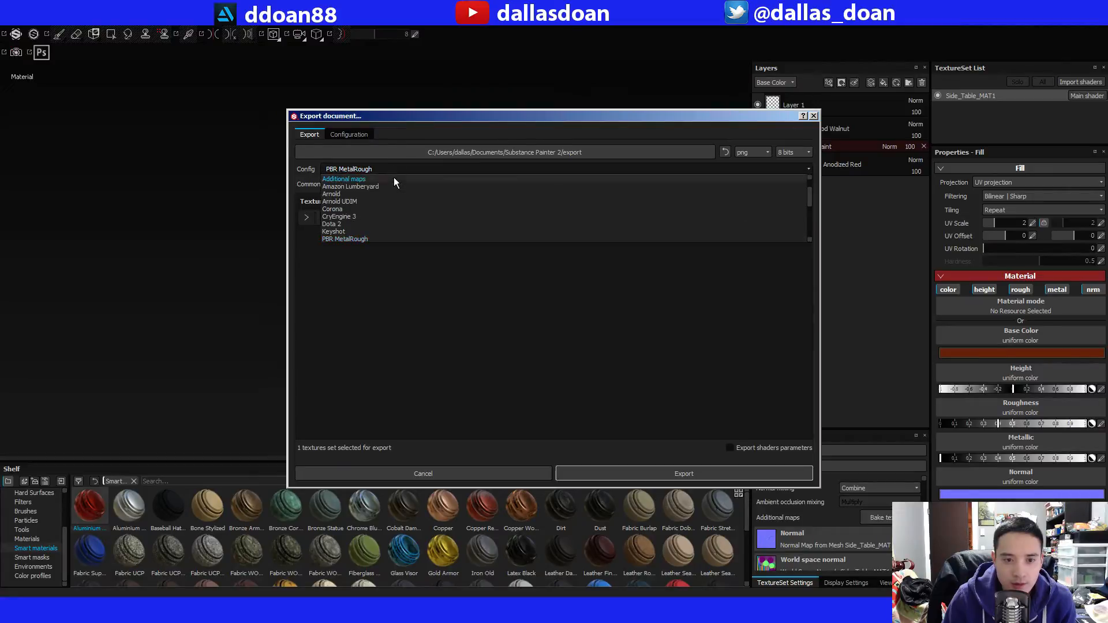
scroll(379, 230, "down", 2)
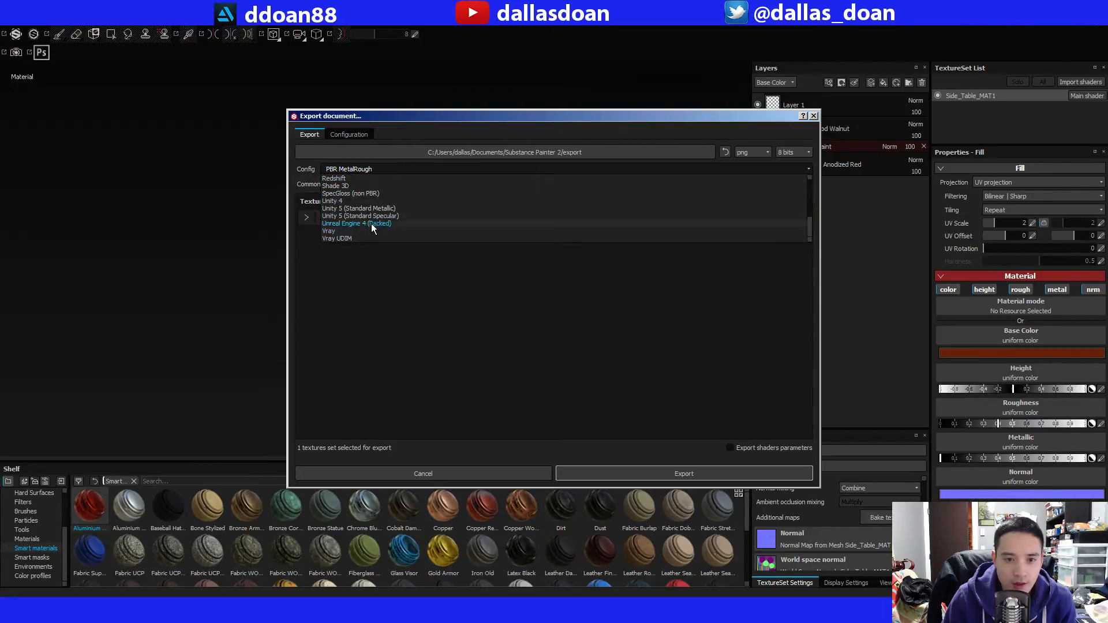
left_click(371, 223)
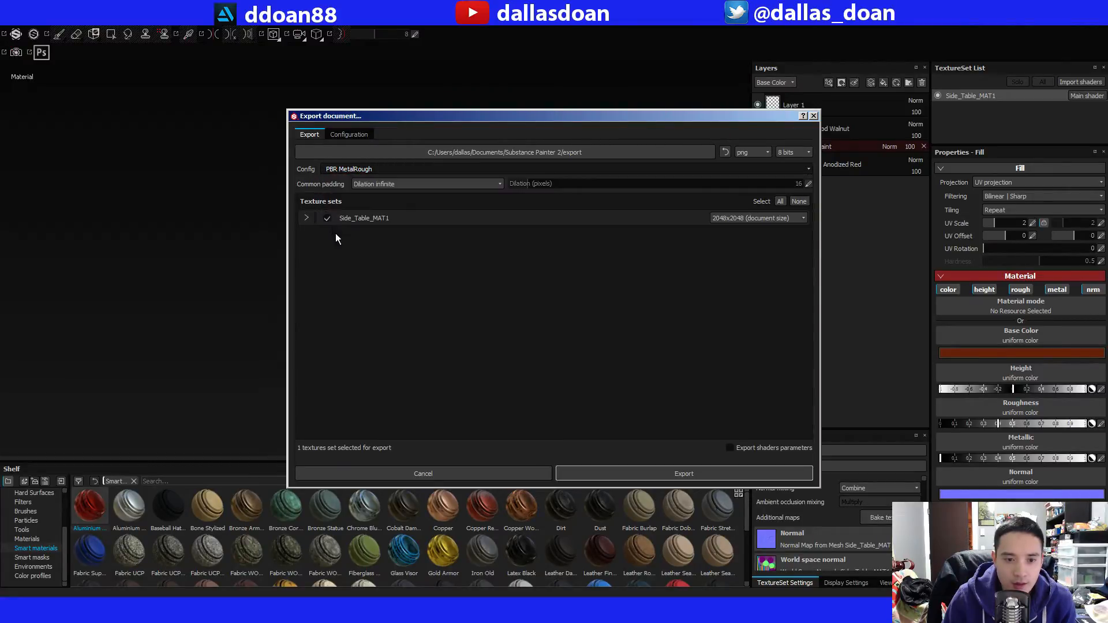
left_click(390, 176)
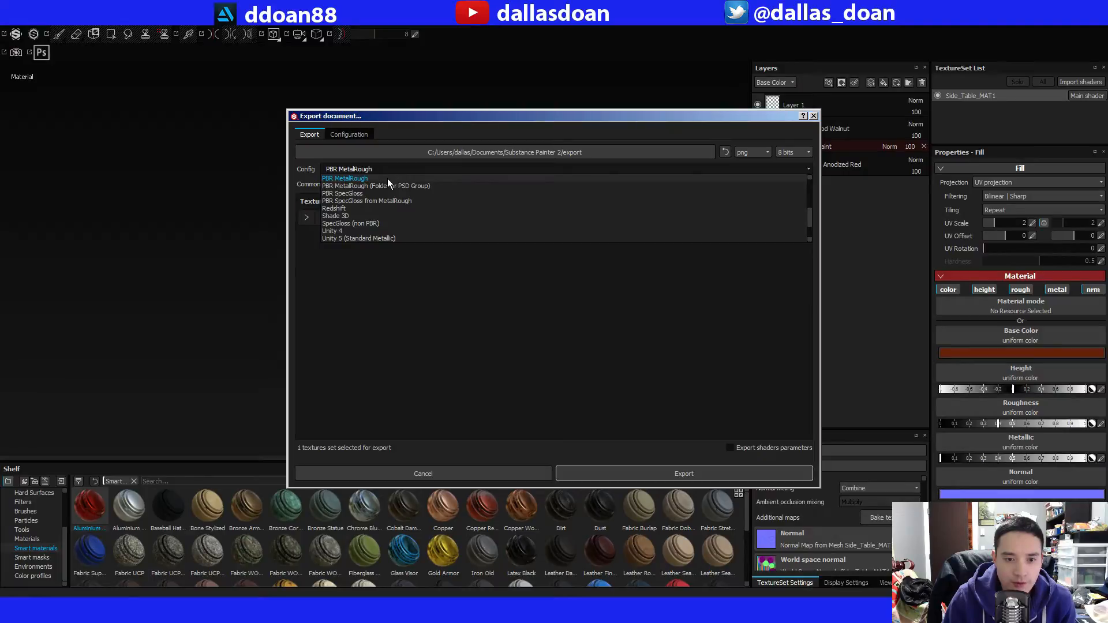
left_click(387, 180)
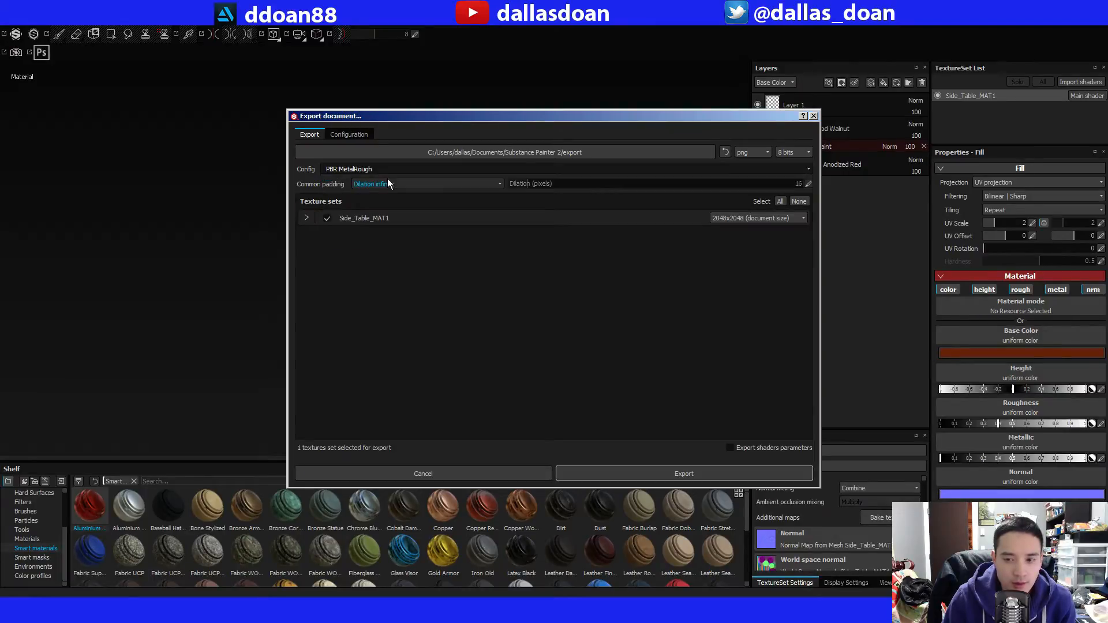
left_click(306, 219)
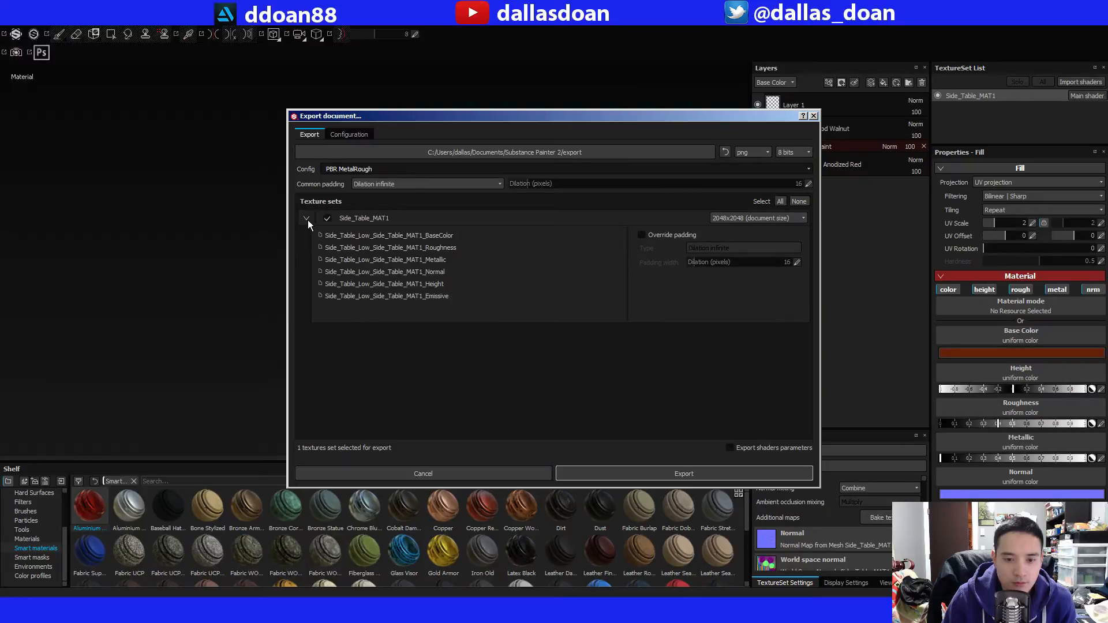
left_click(307, 220)
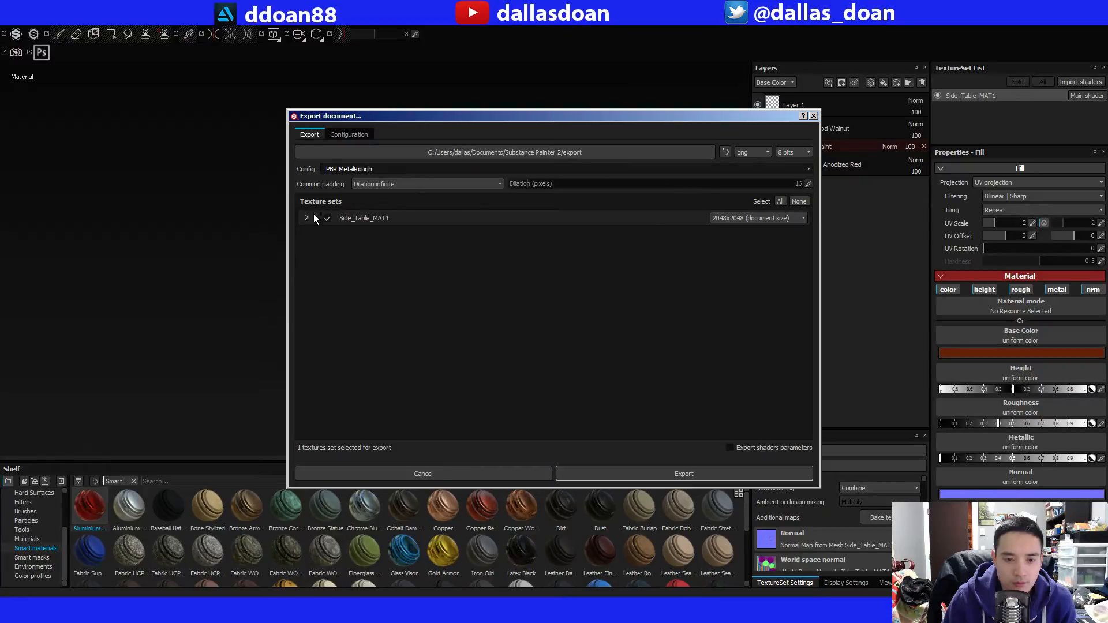
Set the export config to Unreal Engine 4 (Packed) and review the maps it outputs for Side_Table_MAT1.
left_click(373, 170)
scroll(399, 225, "down", 1)
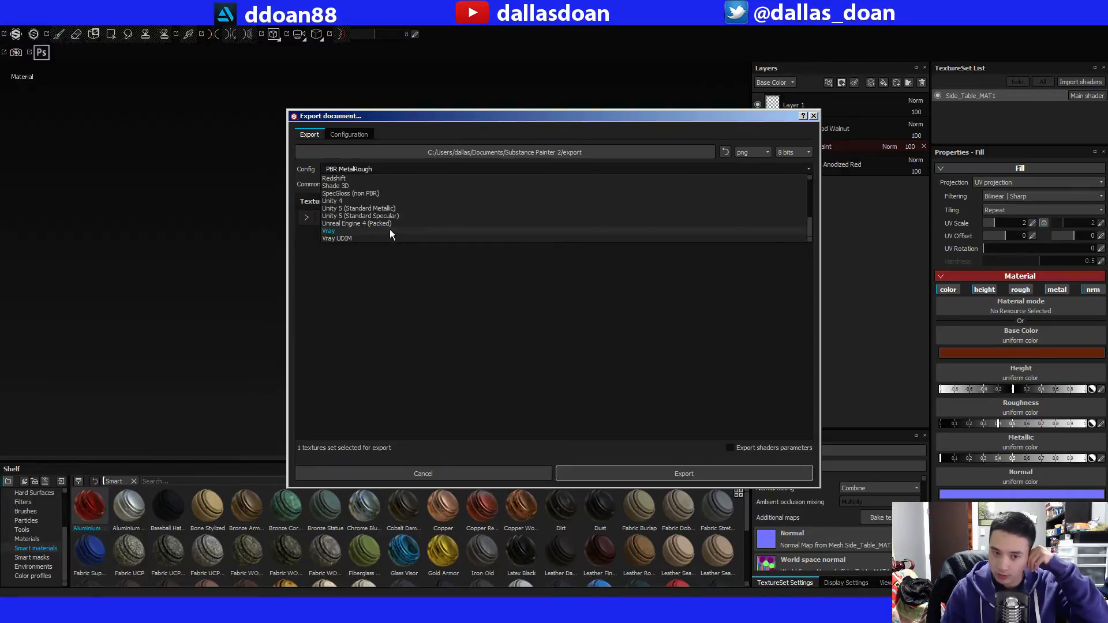
left_click(389, 228)
left_click(307, 219)
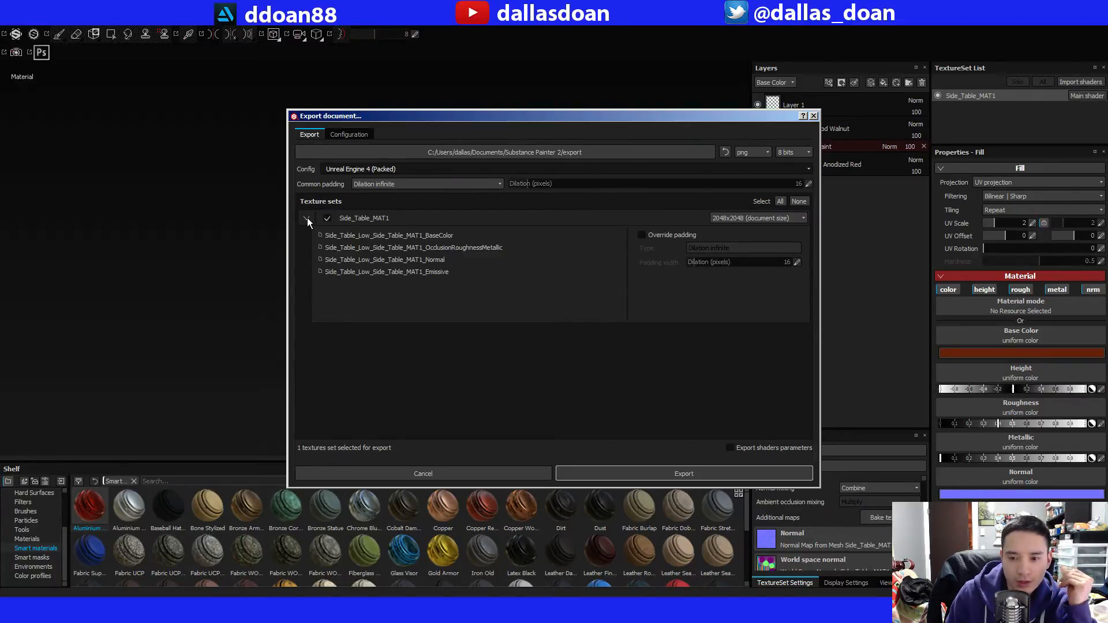
left_click(307, 218)
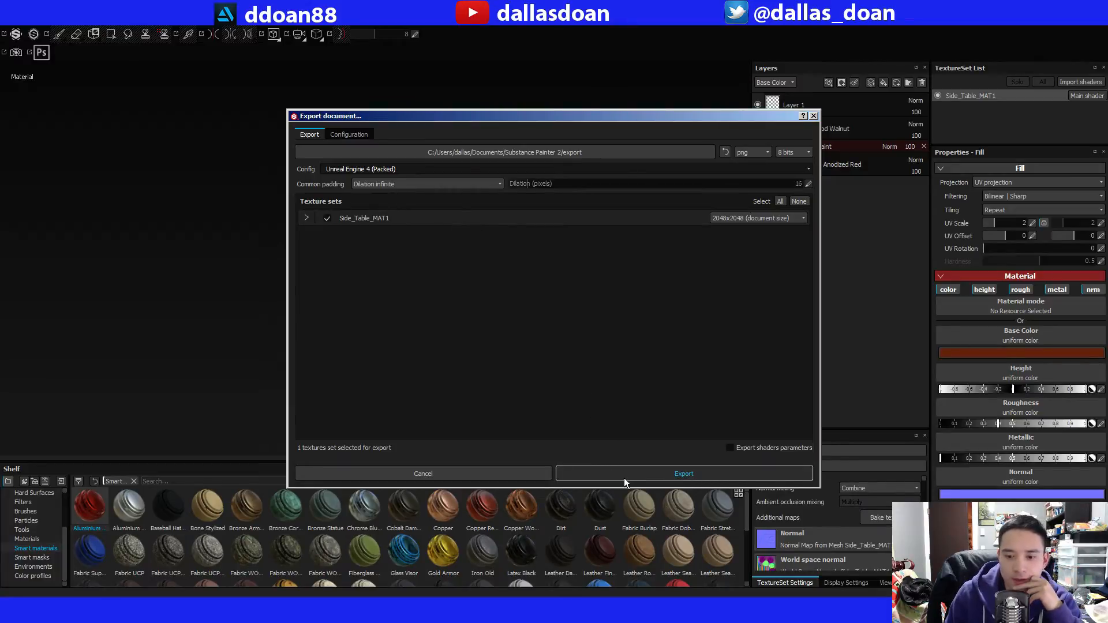
Set the export folder to F:/Dropbox/Public/PP7/textures and export the Side_Table_MAT1 textures as 8-bit PNG at 2048x2048.
left_click(629, 153)
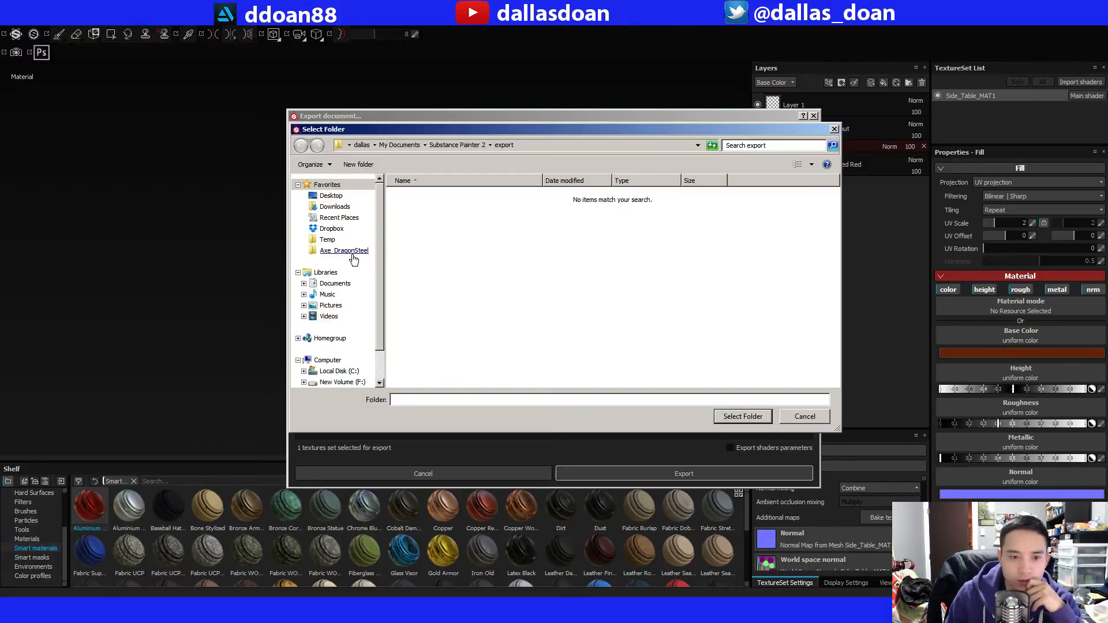
left_click(332, 240)
left_click(347, 250)
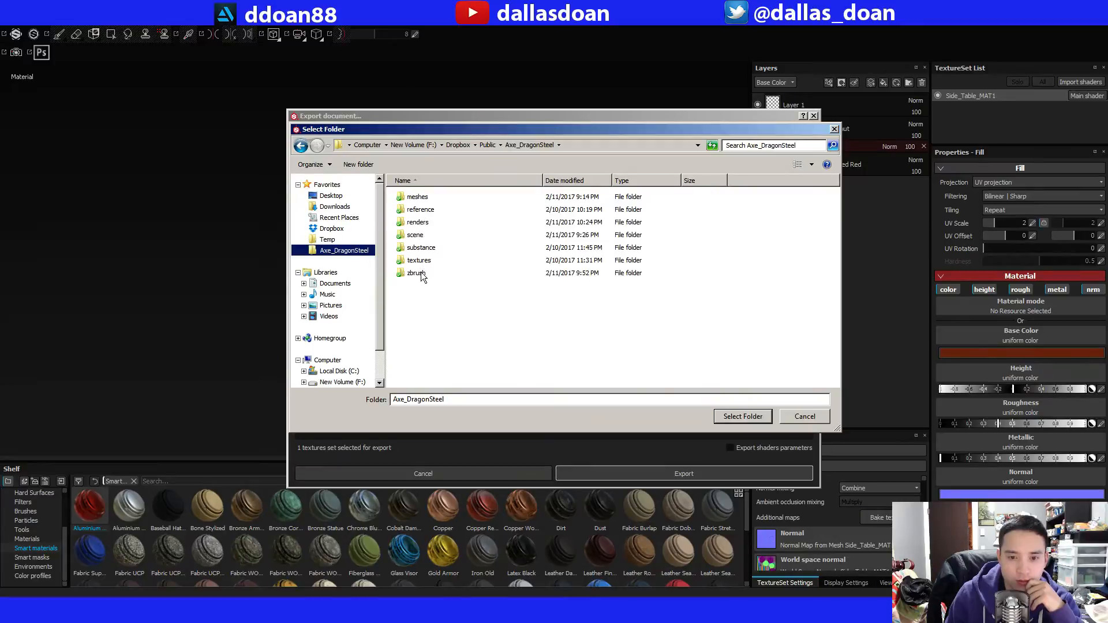
left_click(487, 144)
left_click(456, 273)
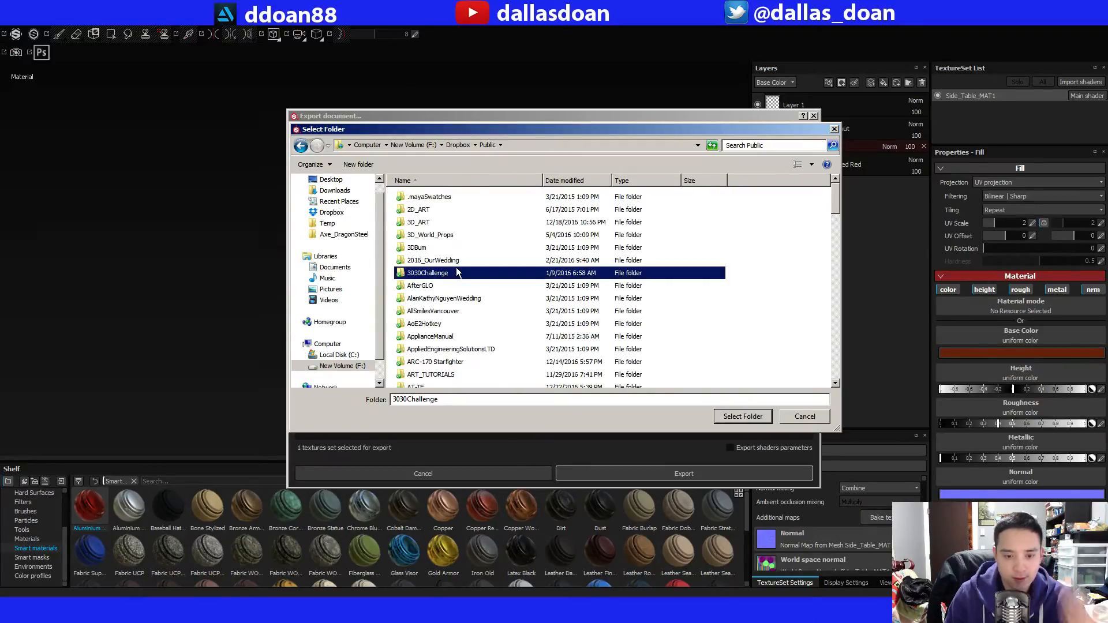
type("pp")
double_click(442, 244)
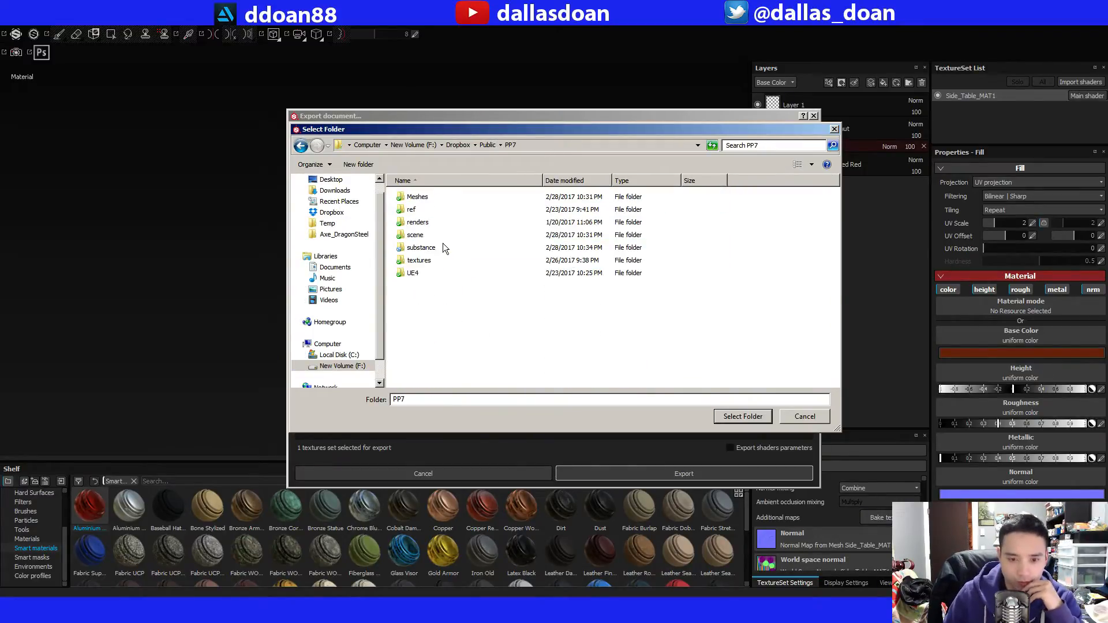
double_click(417, 261)
left_click(728, 417)
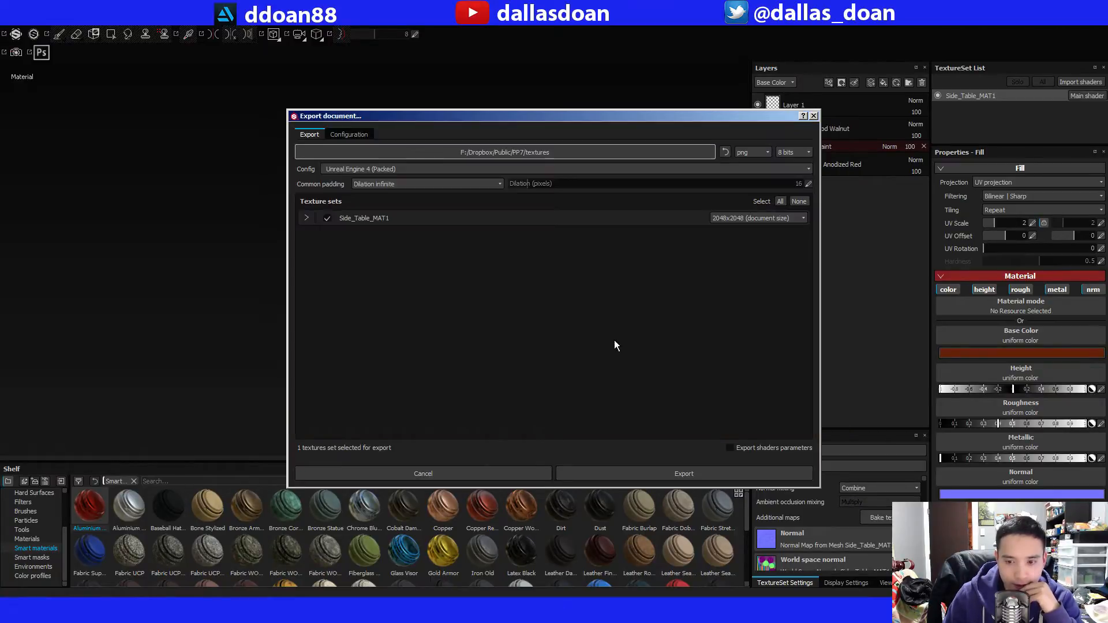
left_click(635, 474)
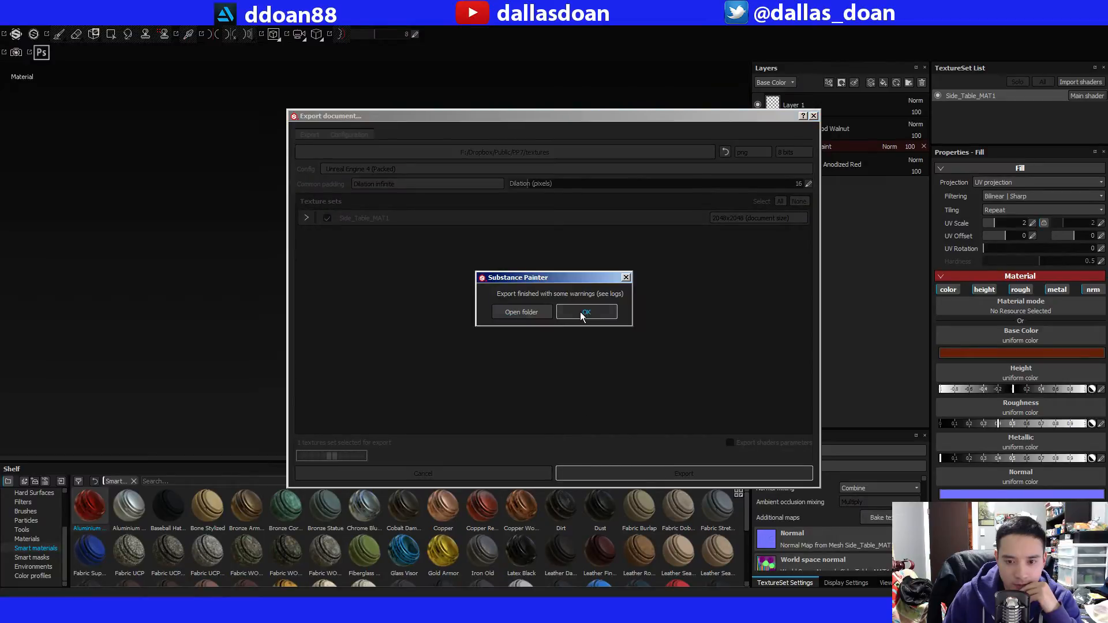
left_click(584, 313)
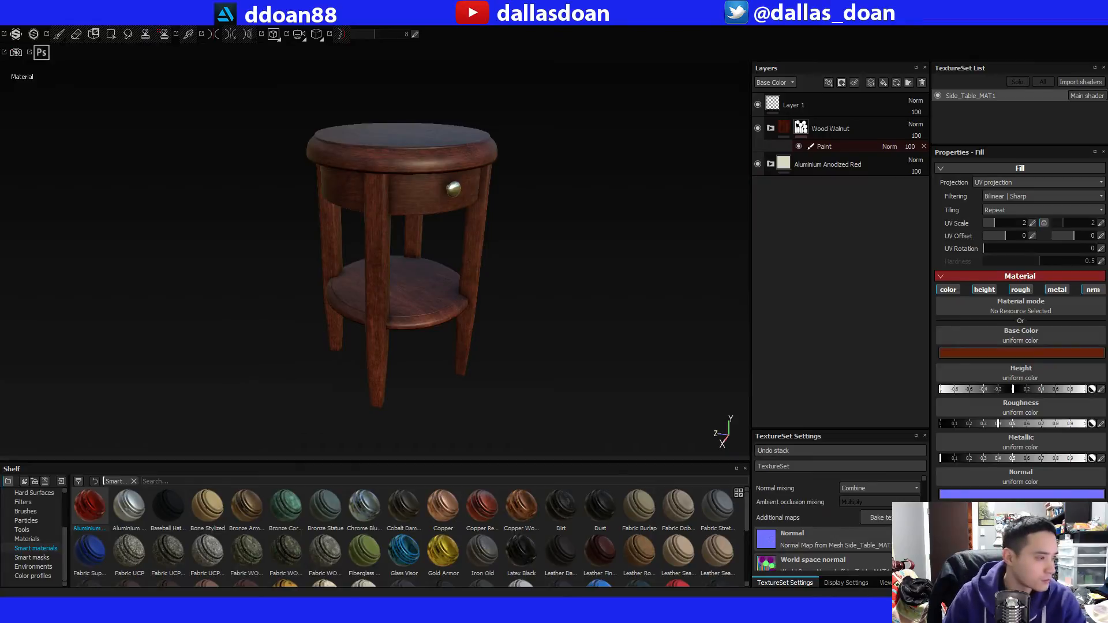
Bring up the PP7 textures folder in Windows Explorer and select the exported Side_Table_Low BaseColor, Normal and OcclusionRoughnessMetallic maps.
left_click_drag(1107, 243, 616, 155)
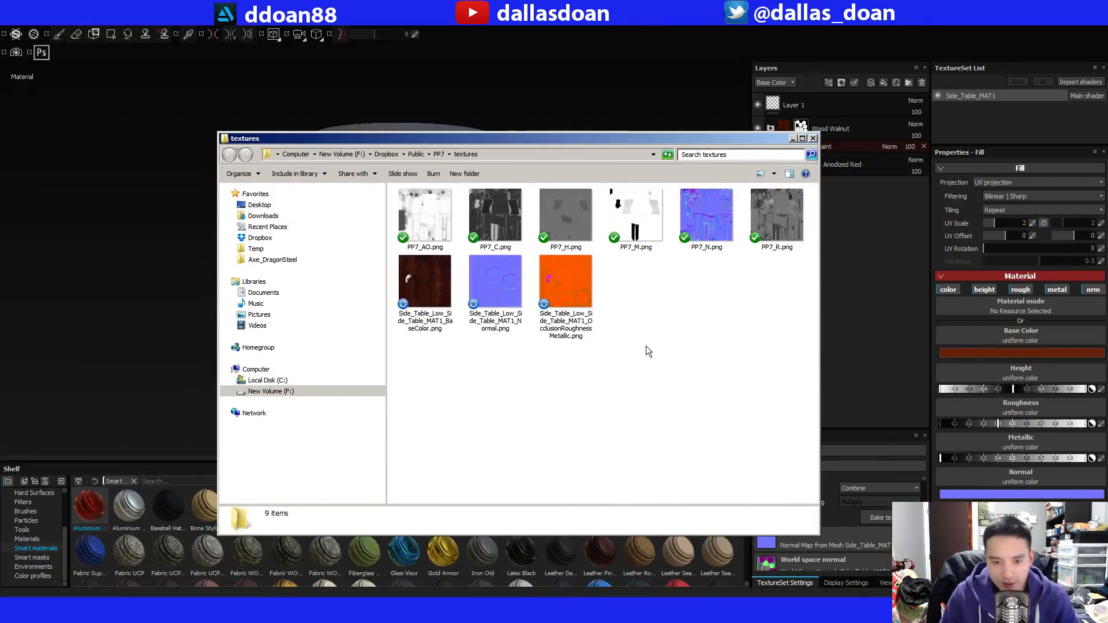
left_click_drag(605, 372, 448, 287)
left_click(703, 387)
left_click_drag(685, 402, 509, 311)
left_click_drag(655, 422, 432, 308)
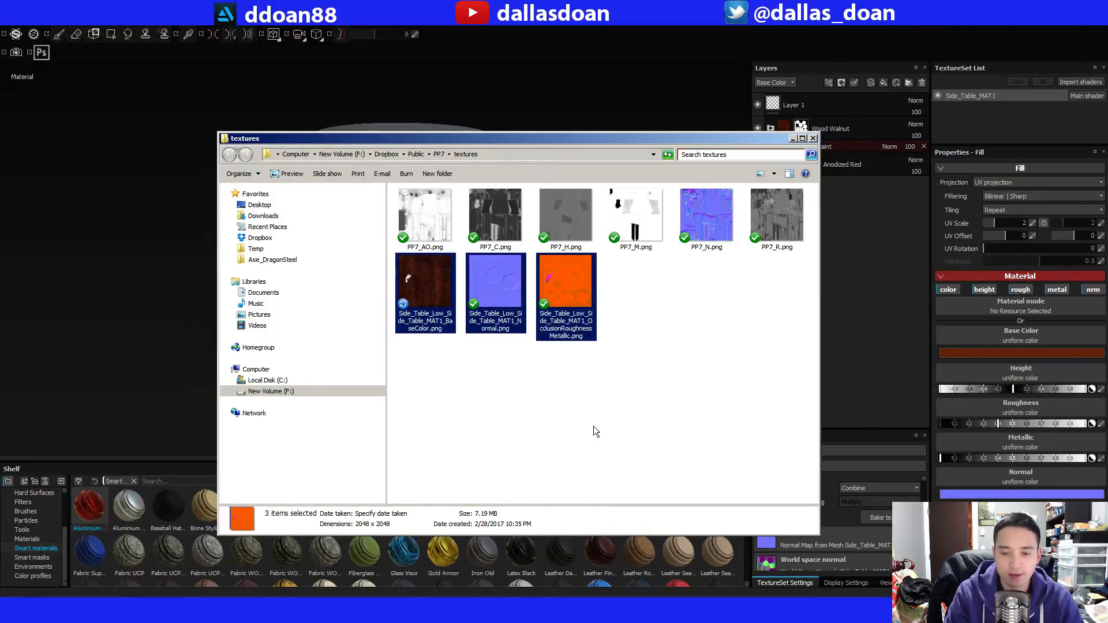
Examine the exported Side_Table_Low BaseColor, Normal and OcclusionRoughnessMetallic maps in the textures folder, individually and as a group.
left_click(580, 425)
left_click(558, 280)
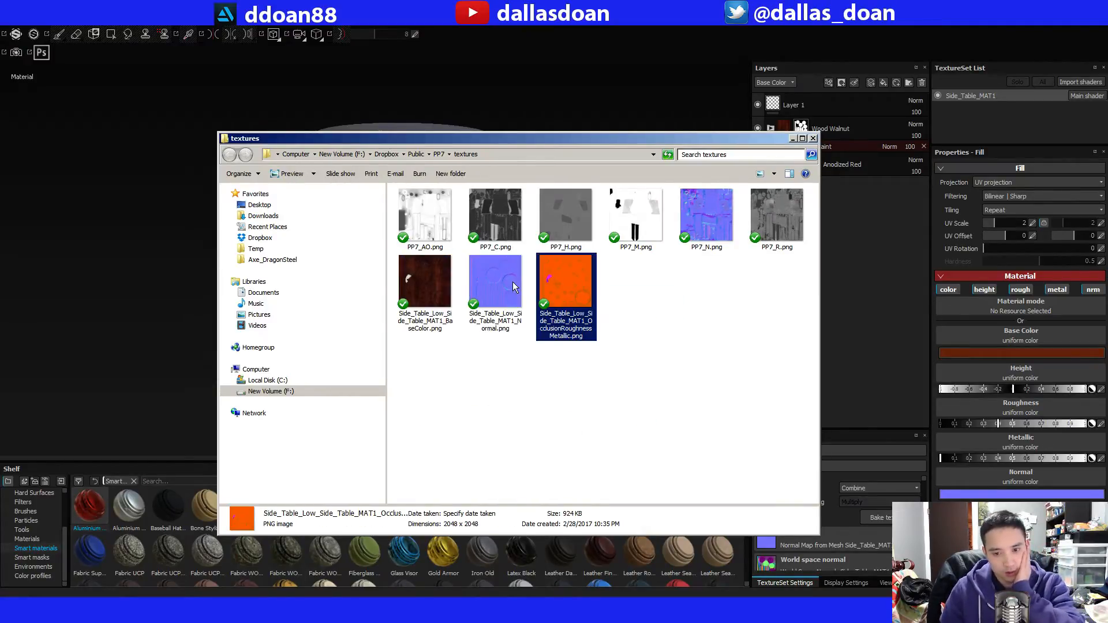
left_click(494, 282)
left_click(442, 282)
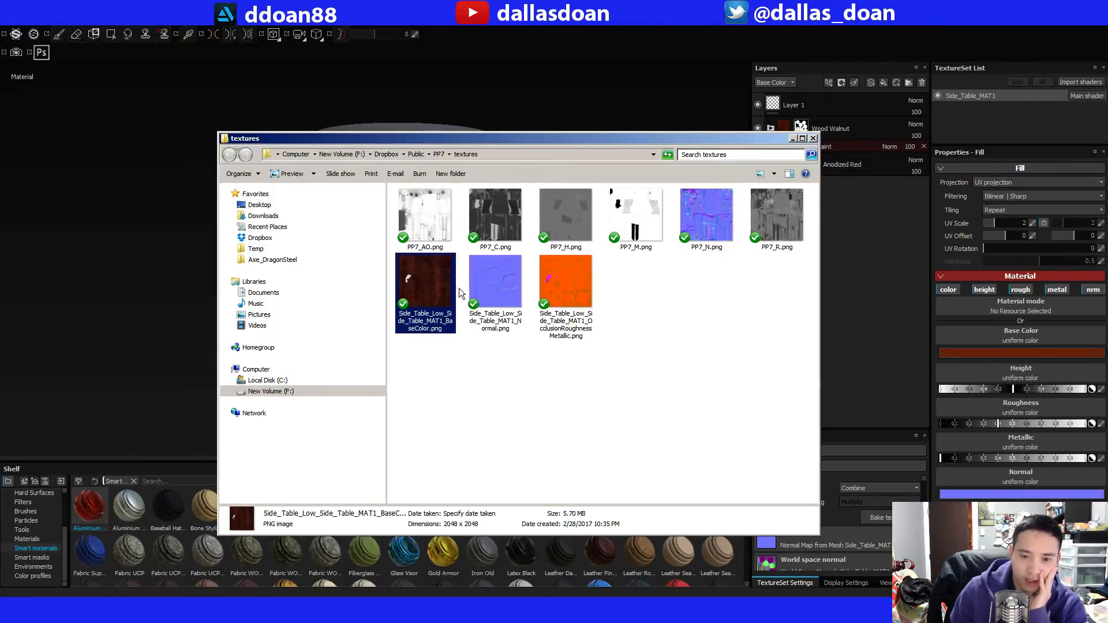
left_click(489, 285)
left_click(538, 285)
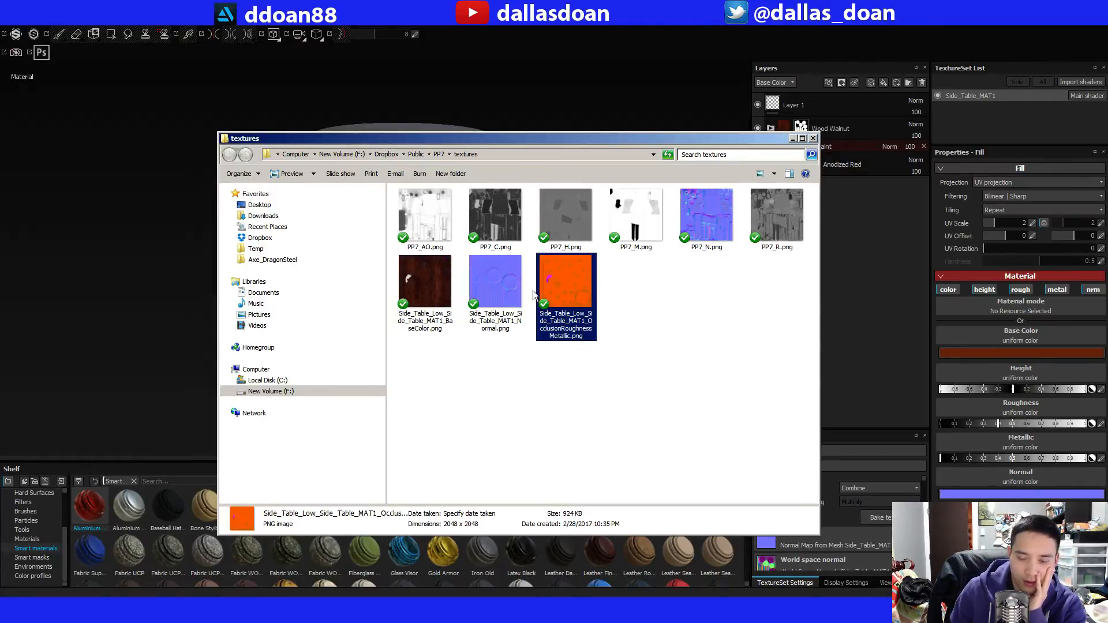
left_click_drag(595, 378, 413, 286)
left_click(599, 386)
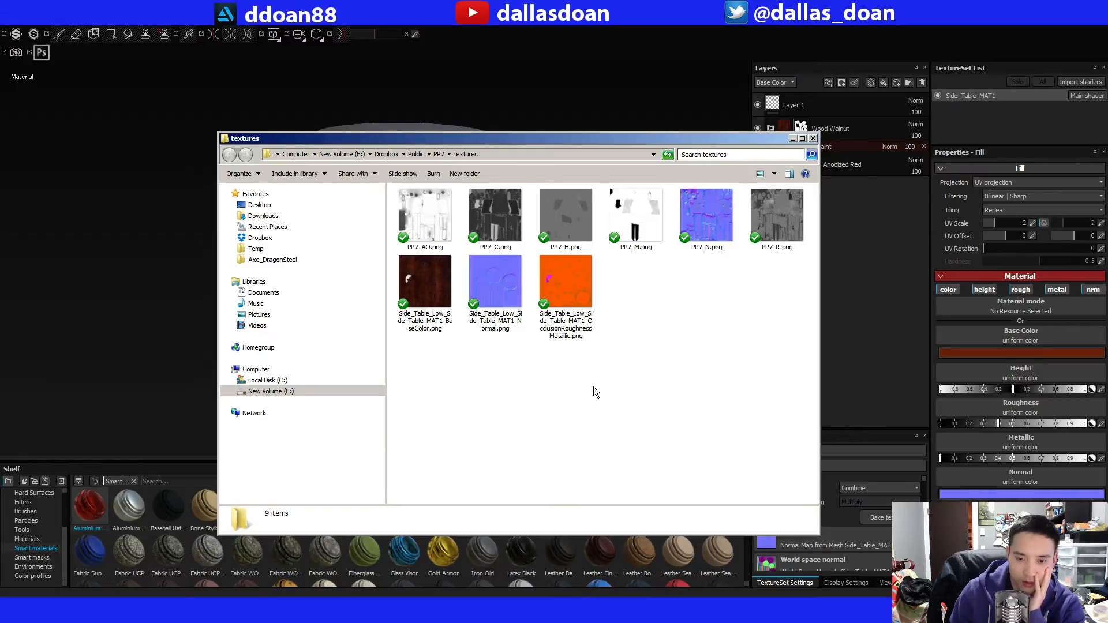
left_click_drag(594, 390, 439, 311)
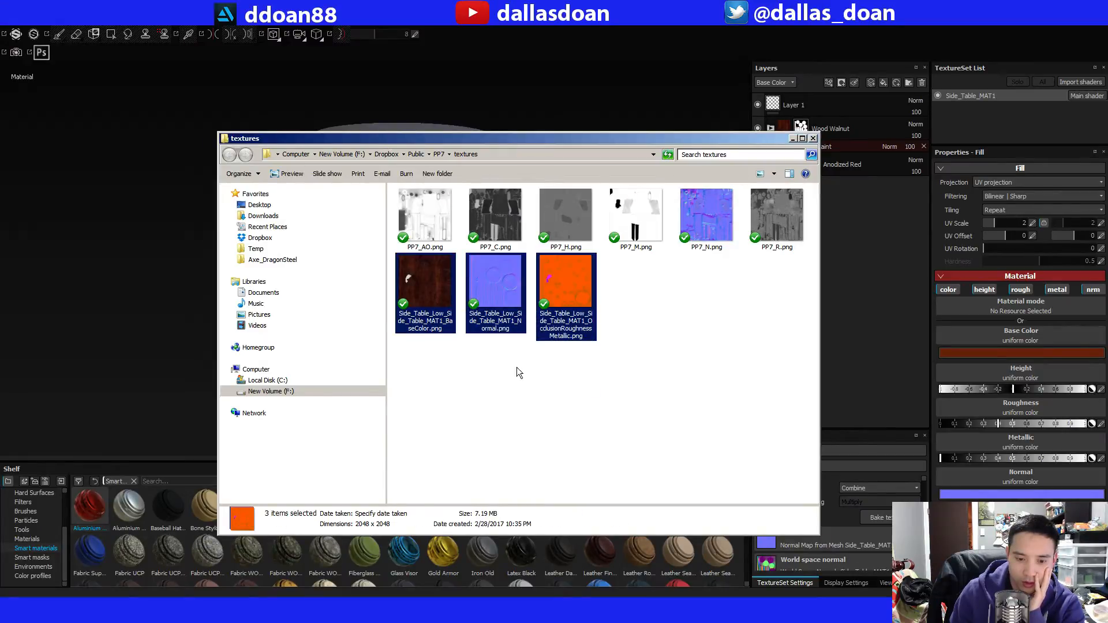
left_click_drag(597, 378, 434, 286)
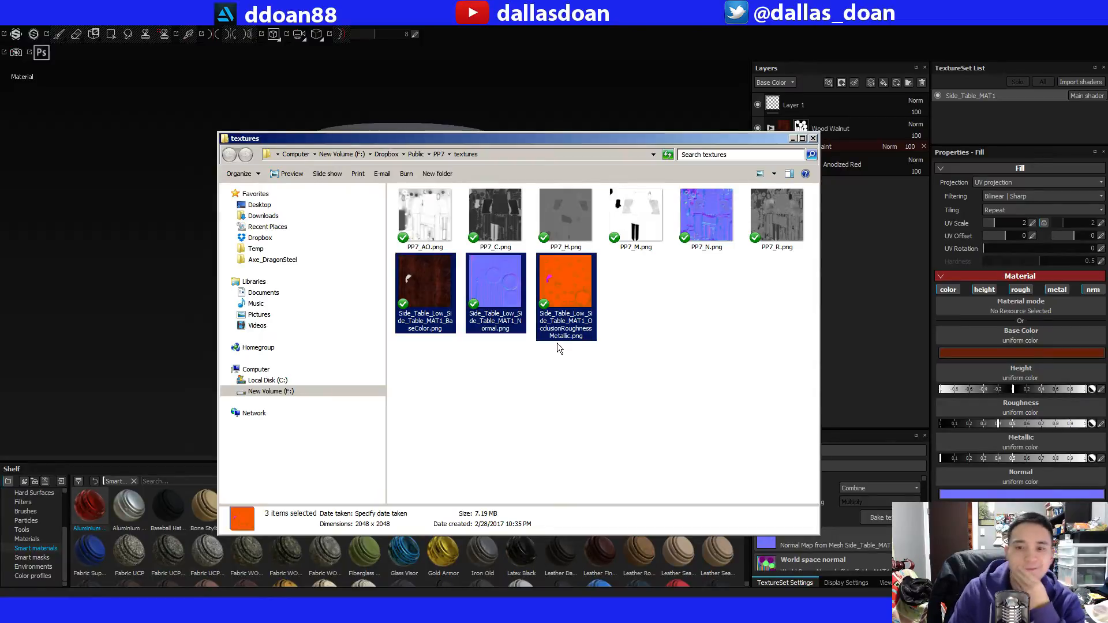
left_click(647, 373)
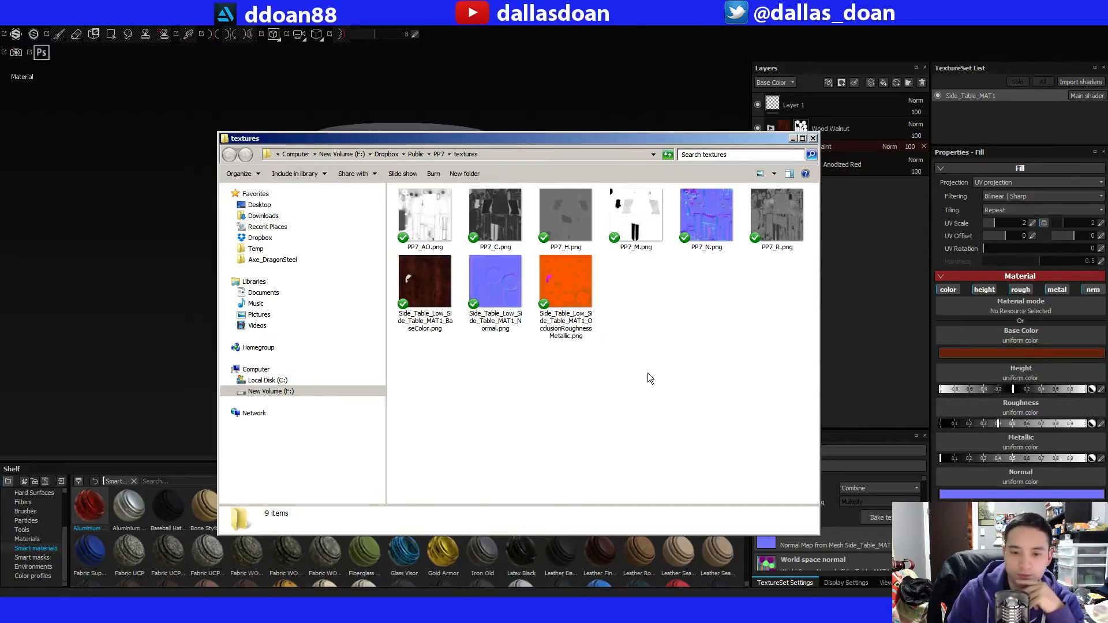
mouse_move(539, 146)
left_mouse_down()
mouse_move(528, 148)
mouse_move(539, 166)
left_mouse_up()
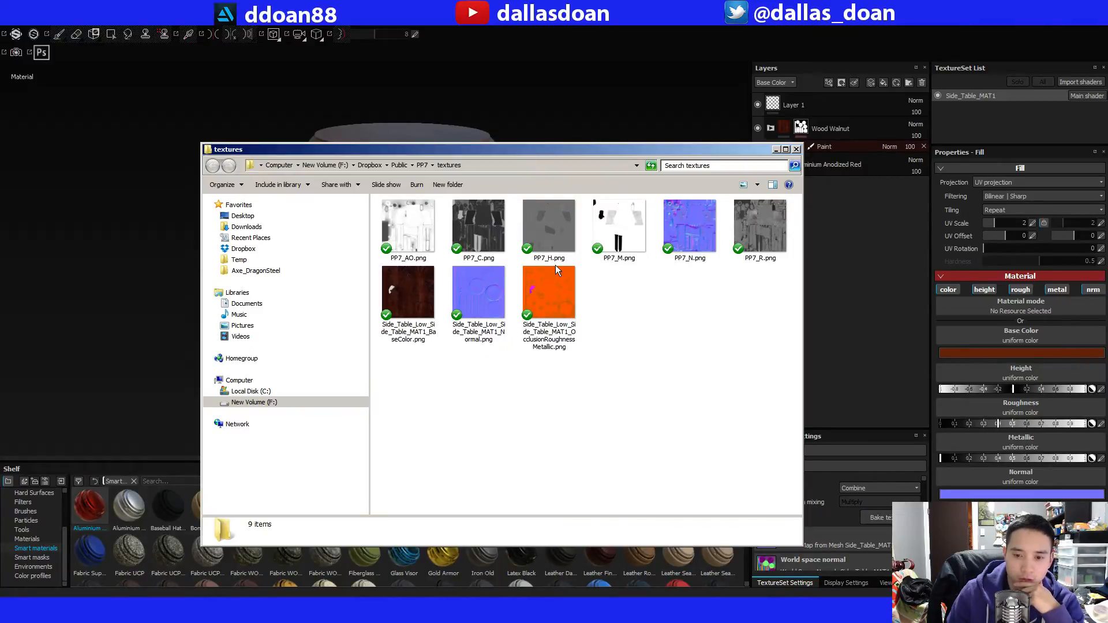
left_click(558, 293)
left_click(600, 337)
left_click_drag(595, 420, 373, 306)
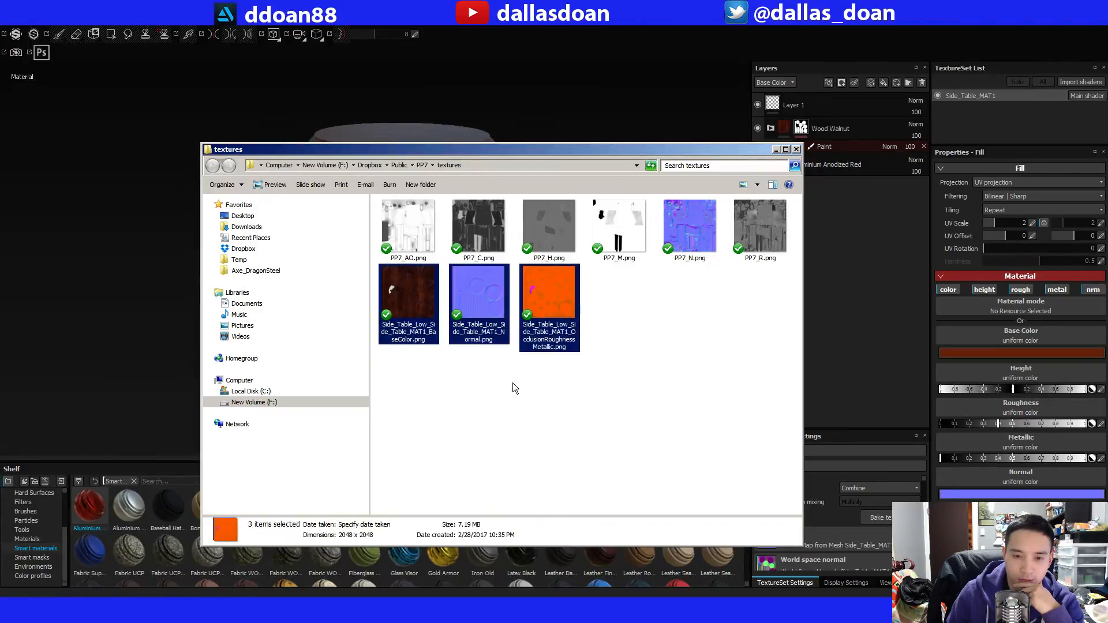
left_click_drag(535, 343, 554, 133)
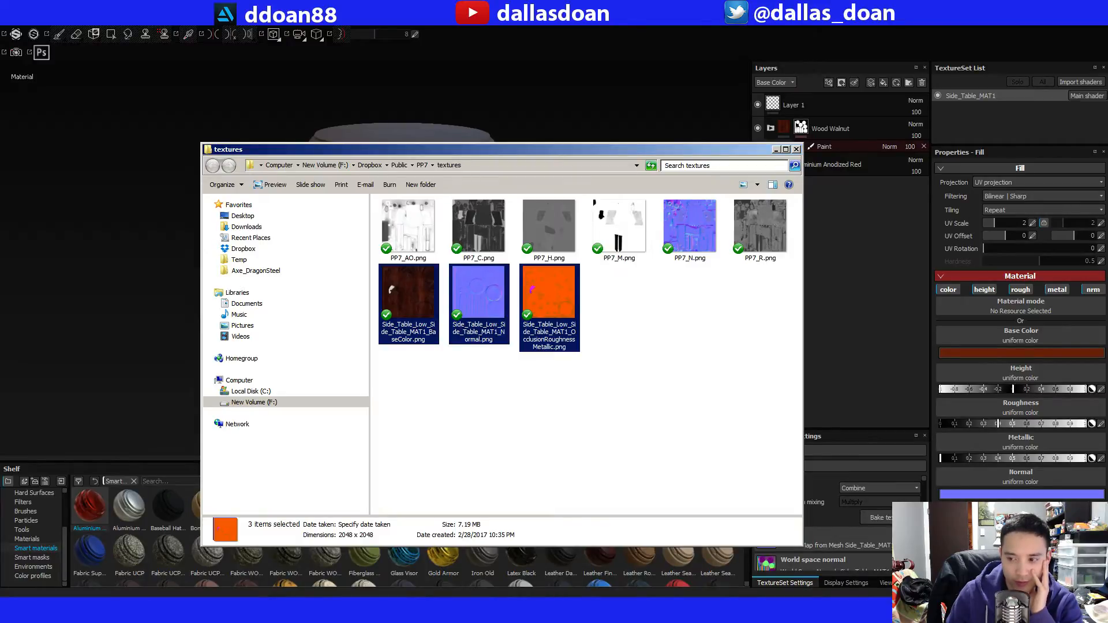
Switch to Unreal Editor and create a new material named Side_Table_MAT in the Content/Materials folder.
key("alt+Tab")
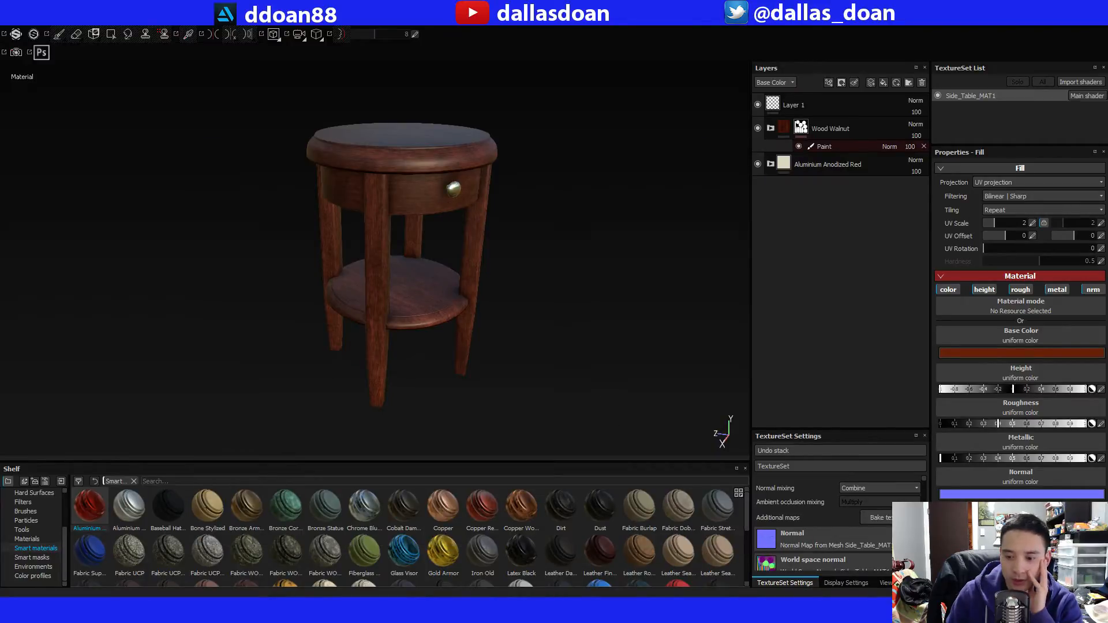
key("alt+Tab")
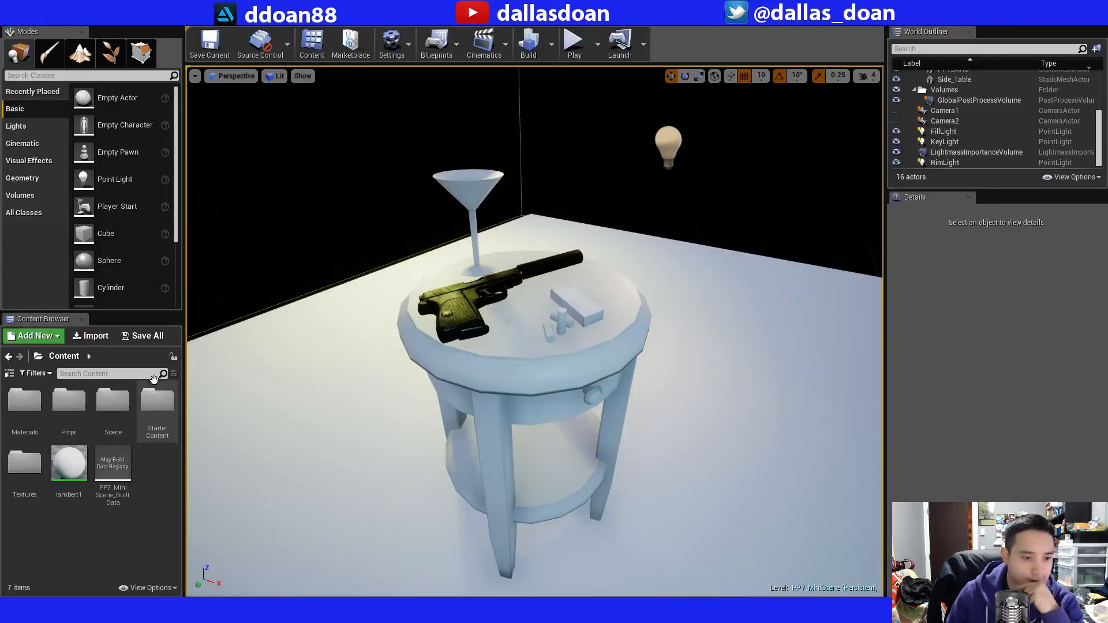
double_click(23, 410)
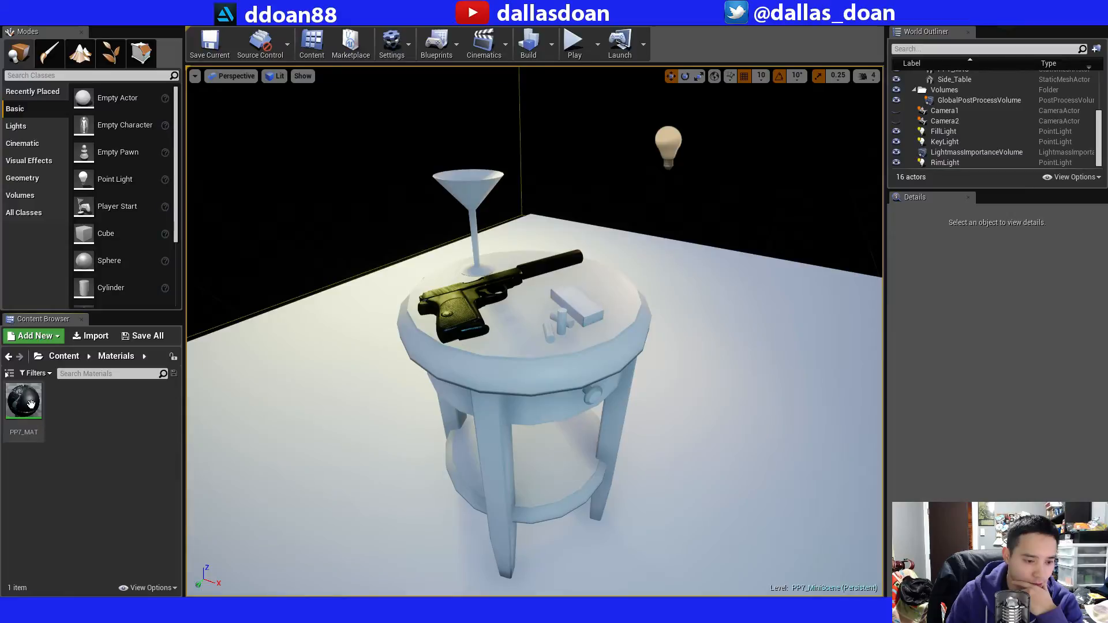
right_click(64, 415)
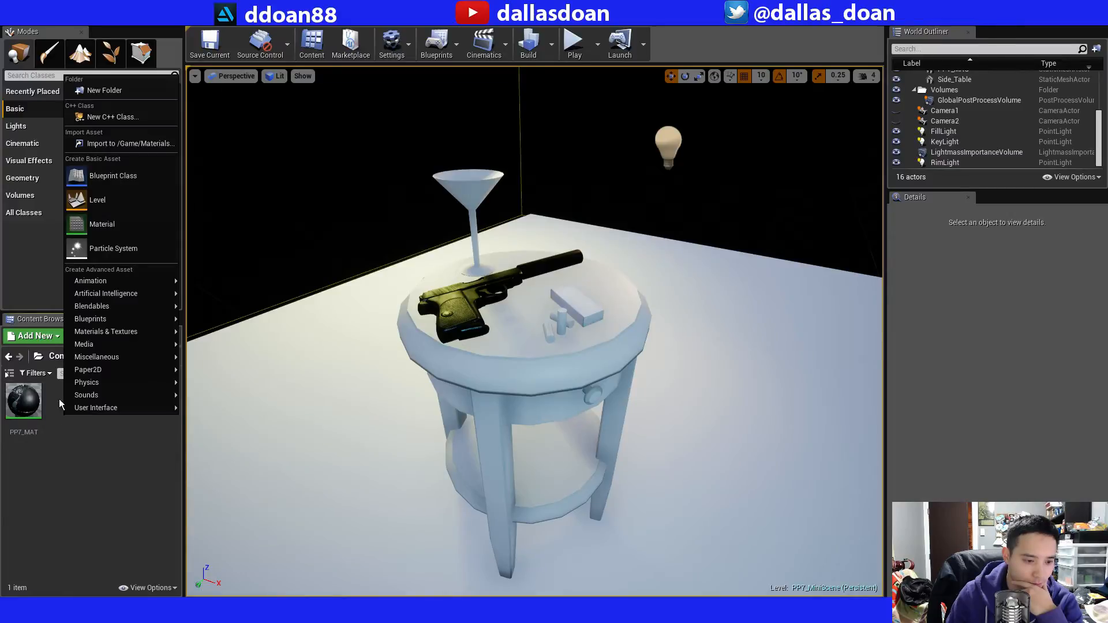
left_click(108, 227)
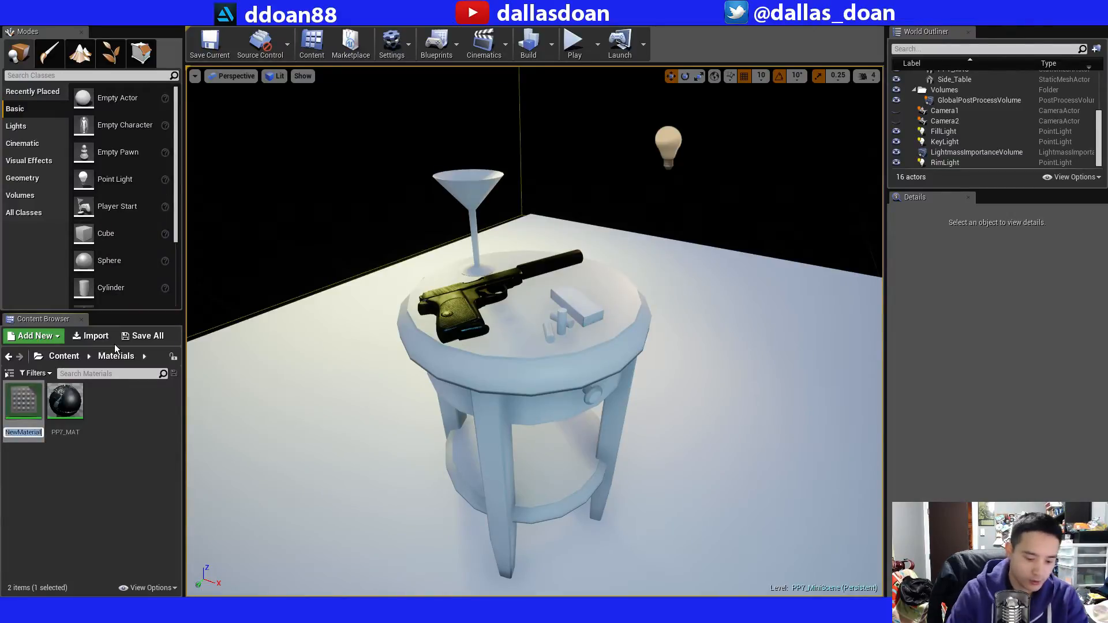
type("Side")
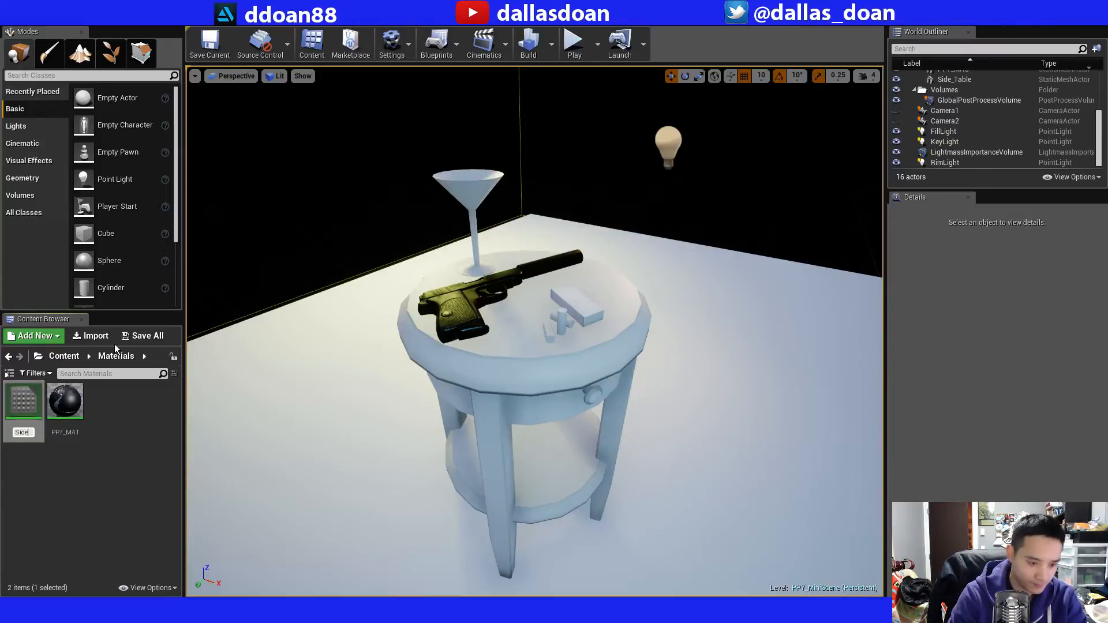
type("_Table_MAT")
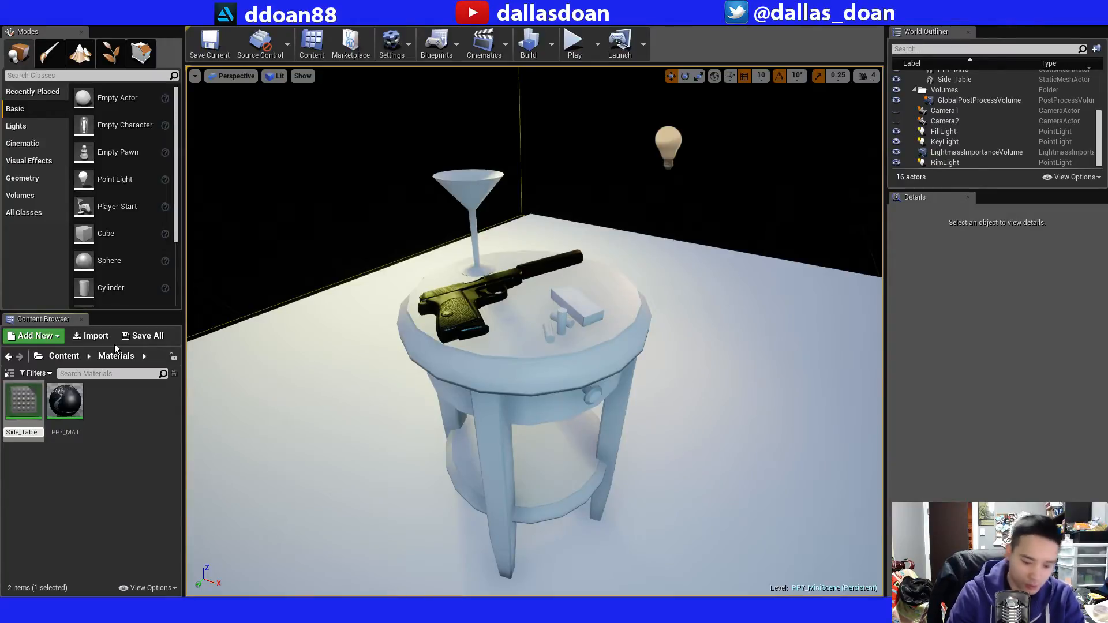
key("Return")
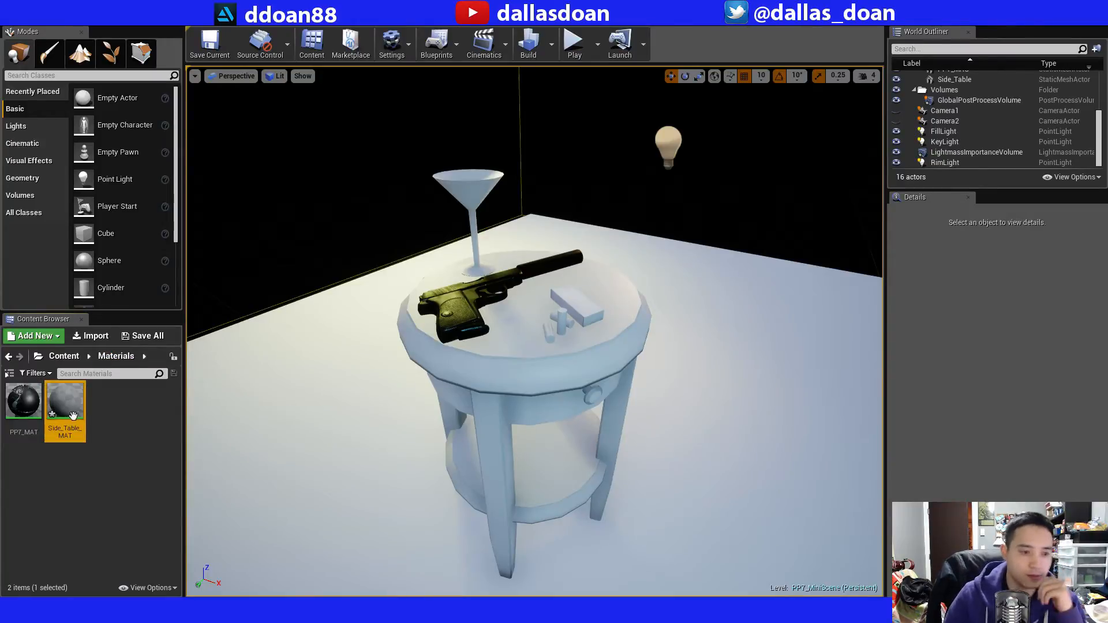
Import the Side_Table_Low BaseColor, Normal and OcclusionRoughnessMetallic PNG textures into the Materials folder.
left_click(88, 337)
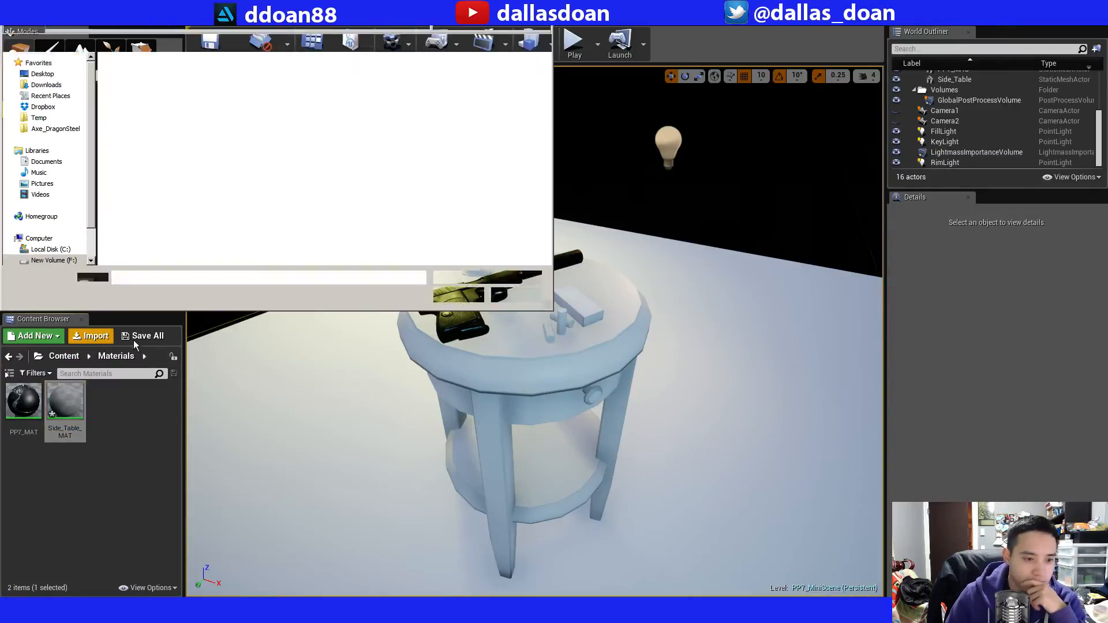
left_click(516, 82)
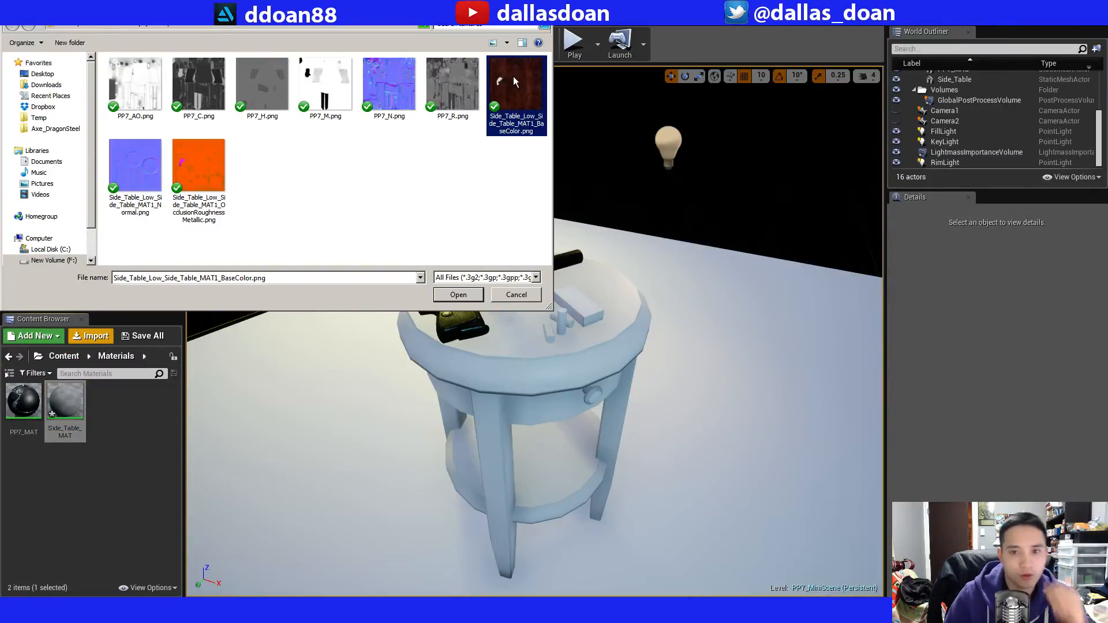
left_click(140, 172, "ctrl")
left_click(199, 167, "ctrl")
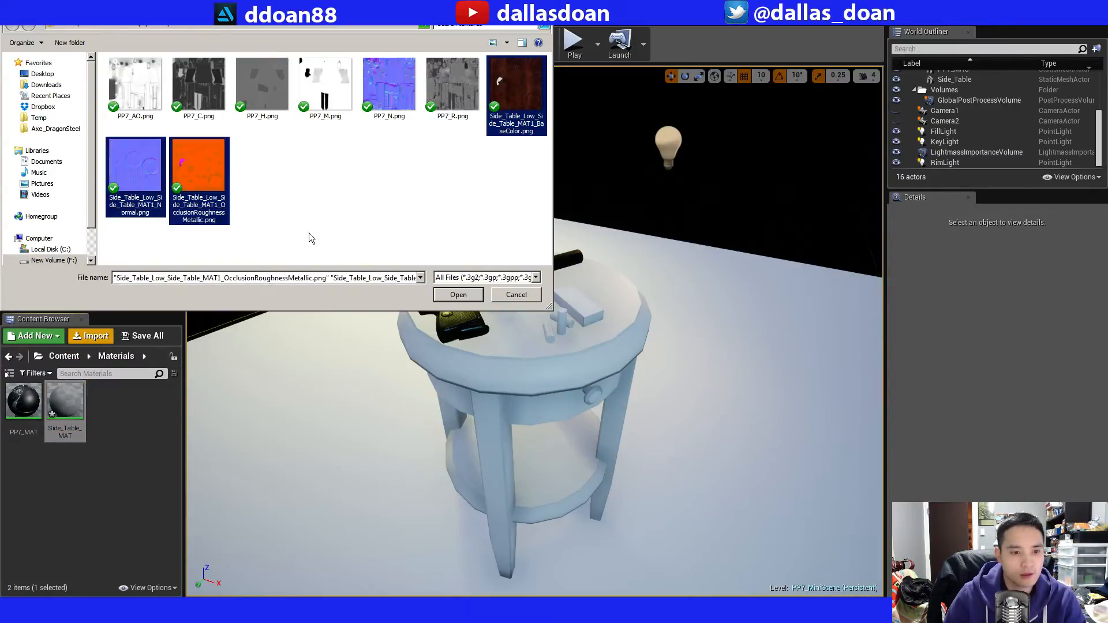
left_click(453, 295)
left_click(503, 93)
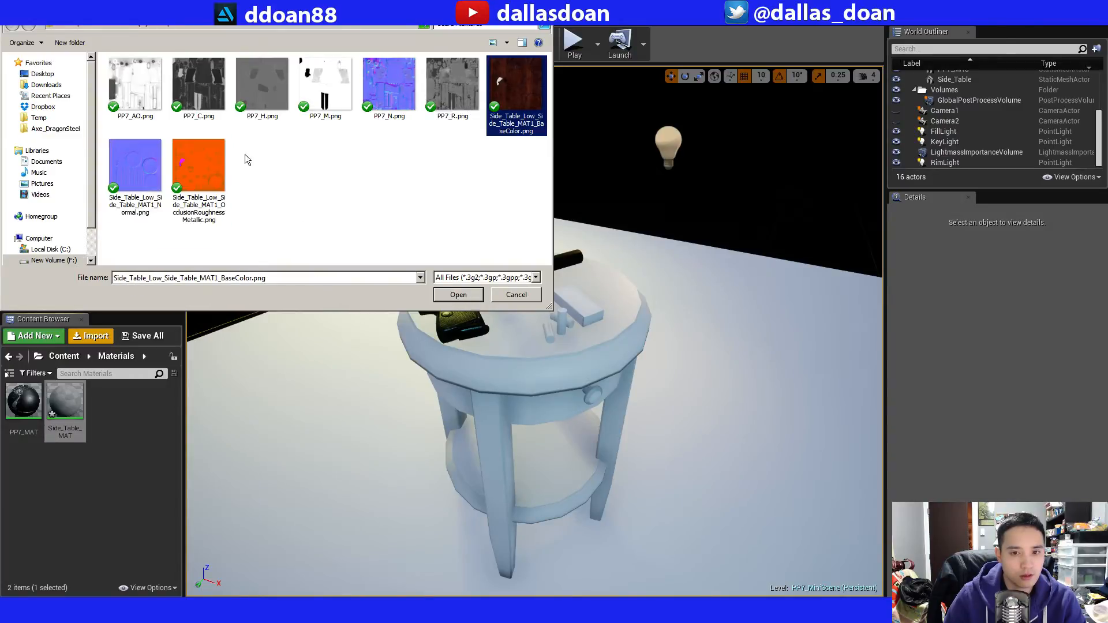
left_click(136, 168, "ctrl")
left_click(196, 168, "ctrl")
left_click(473, 293)
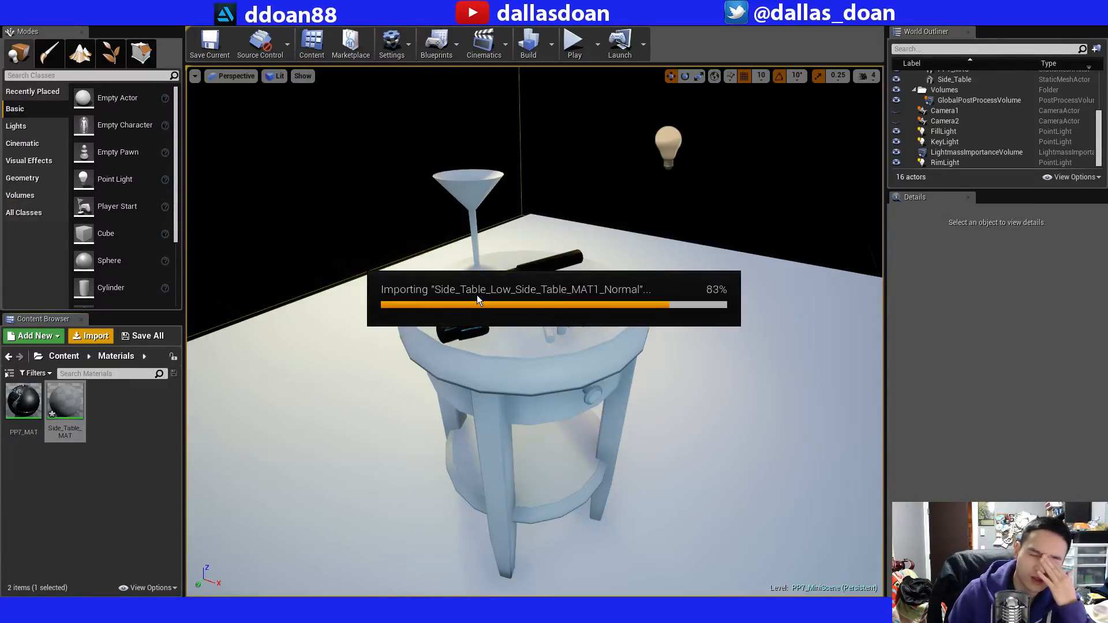
left_click(118, 490)
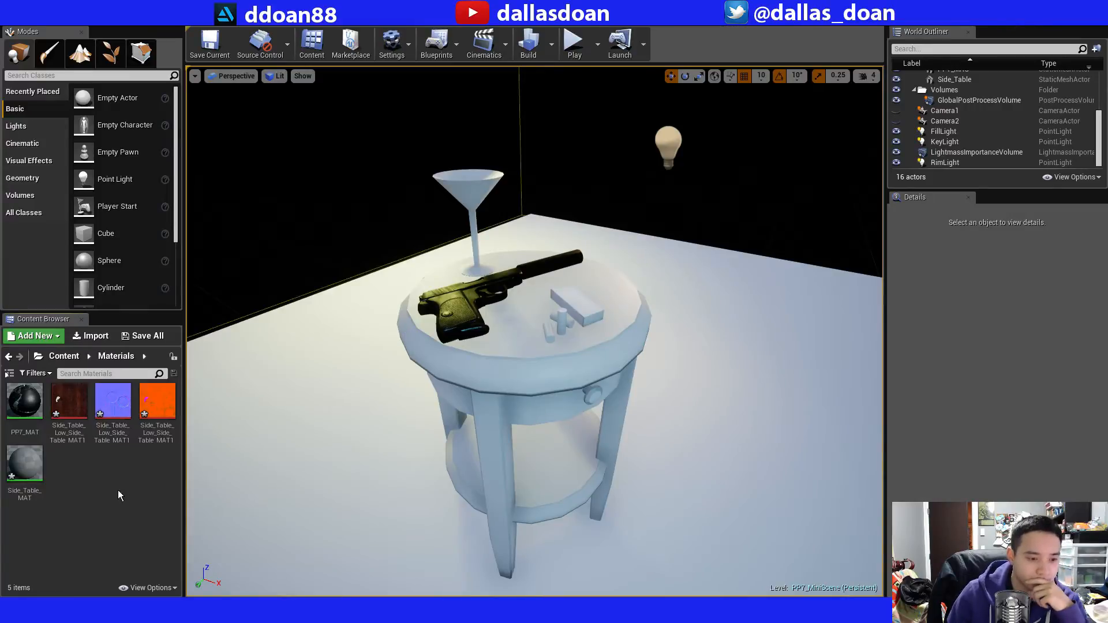
left_click(157, 400)
left_click(113, 400, "ctrl")
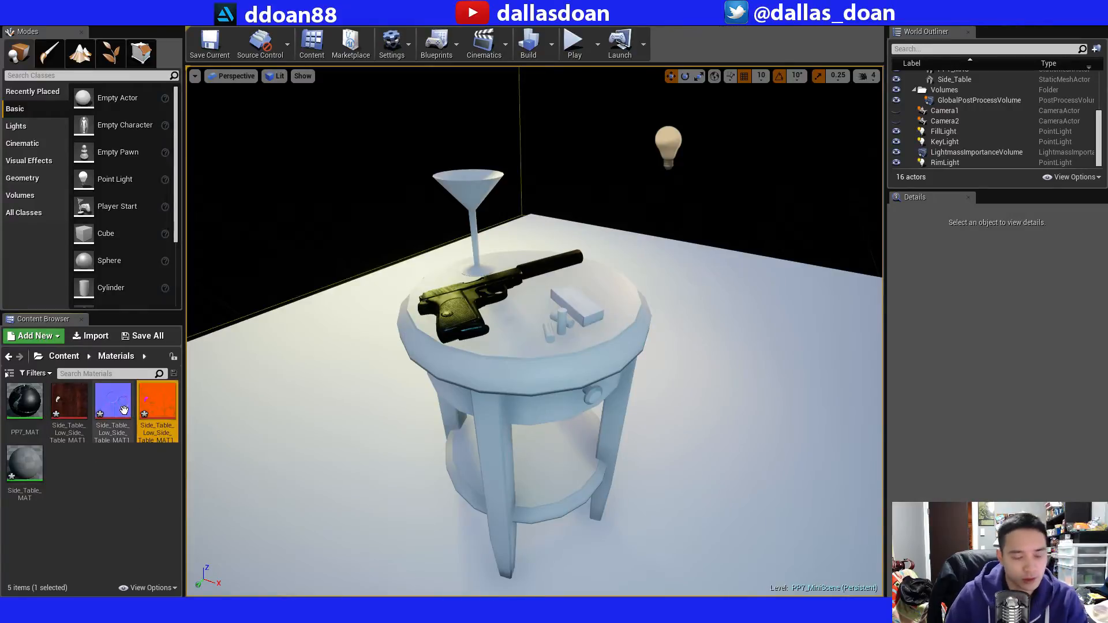
left_click(75, 395, "ctrl")
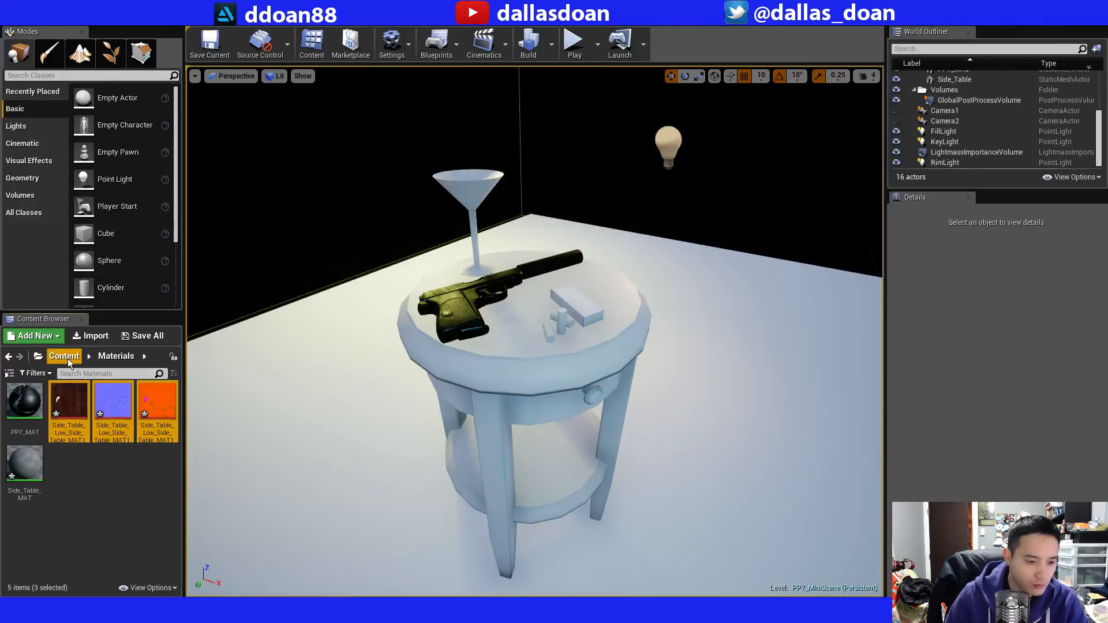
right_click(111, 405)
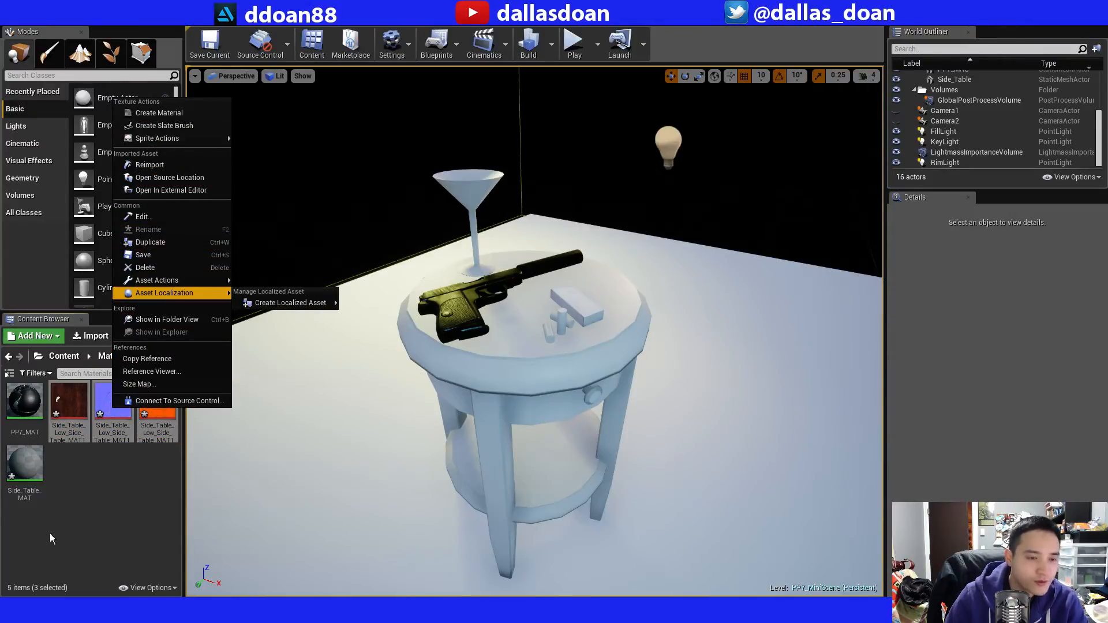
left_click(95, 517)
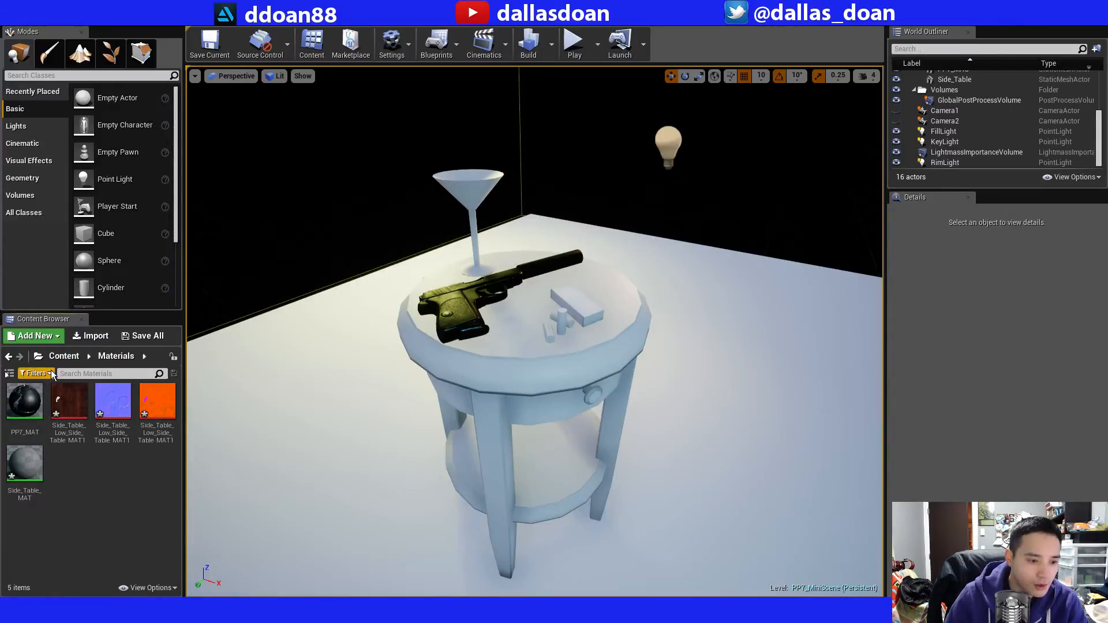
left_click(62, 356)
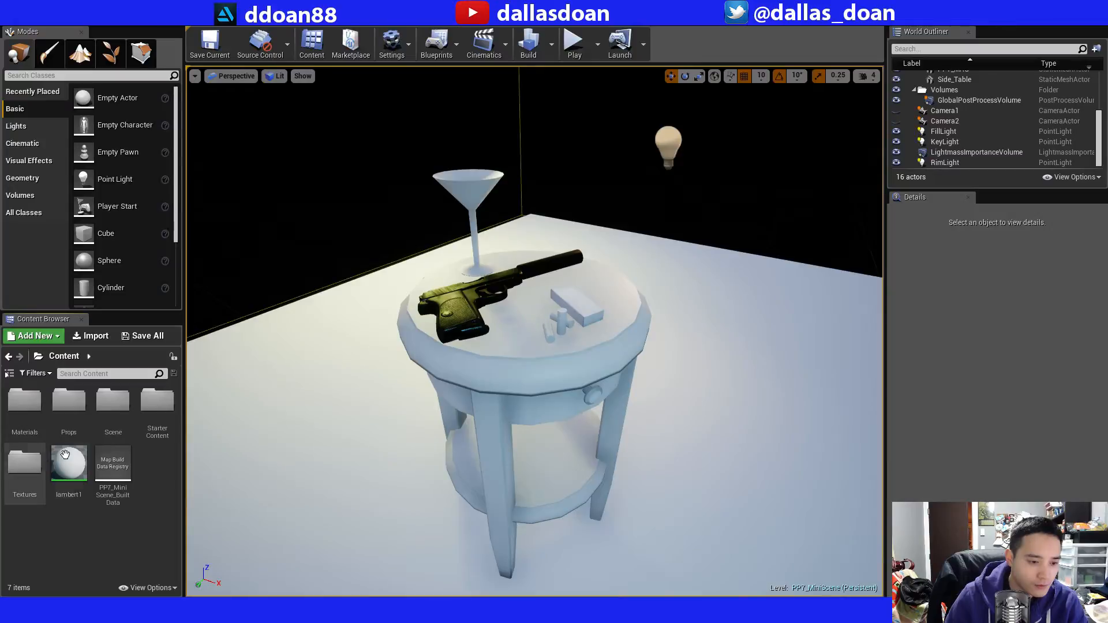
double_click(30, 404)
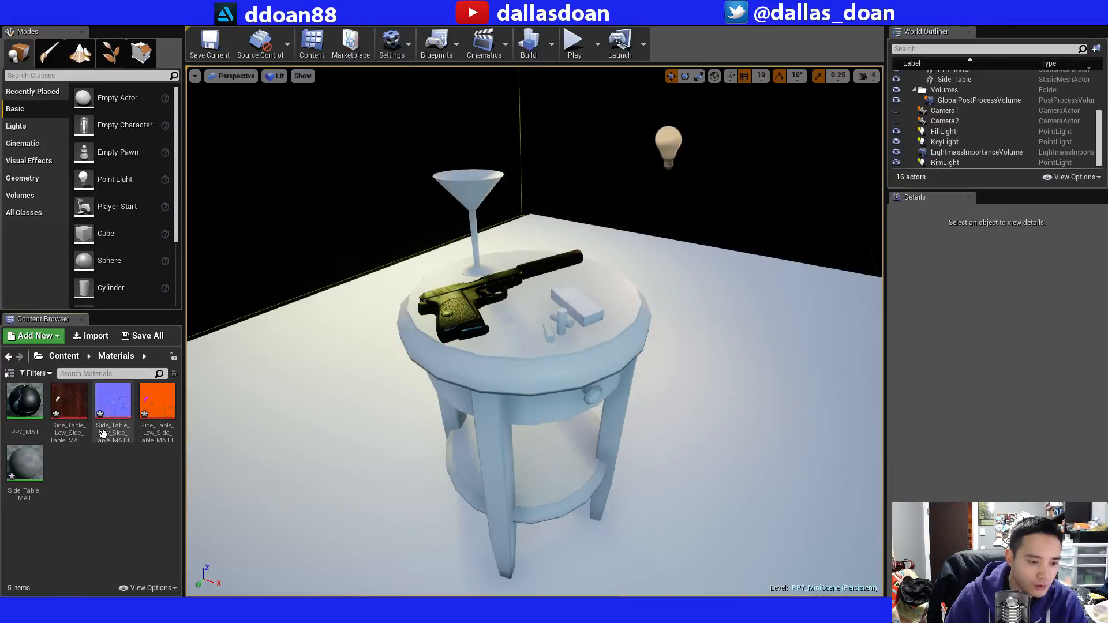
Copy the three imported side table textures from the Materials folder into the Content/Textures folder, then return to the Content root.
left_click(67, 404)
left_click(148, 410, "shift")
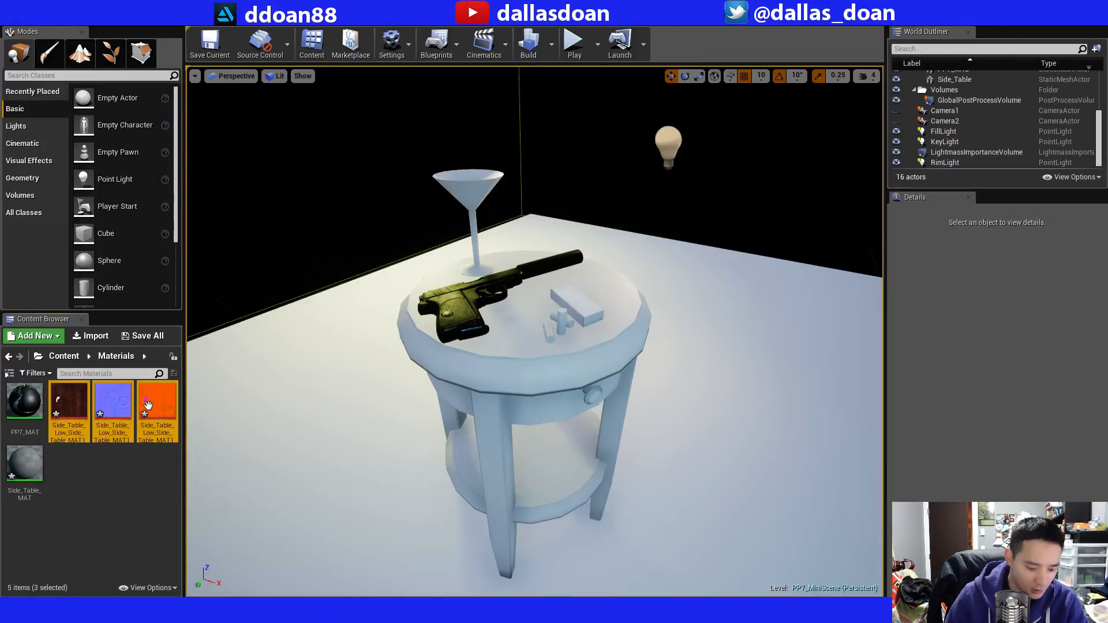
left_click(57, 355)
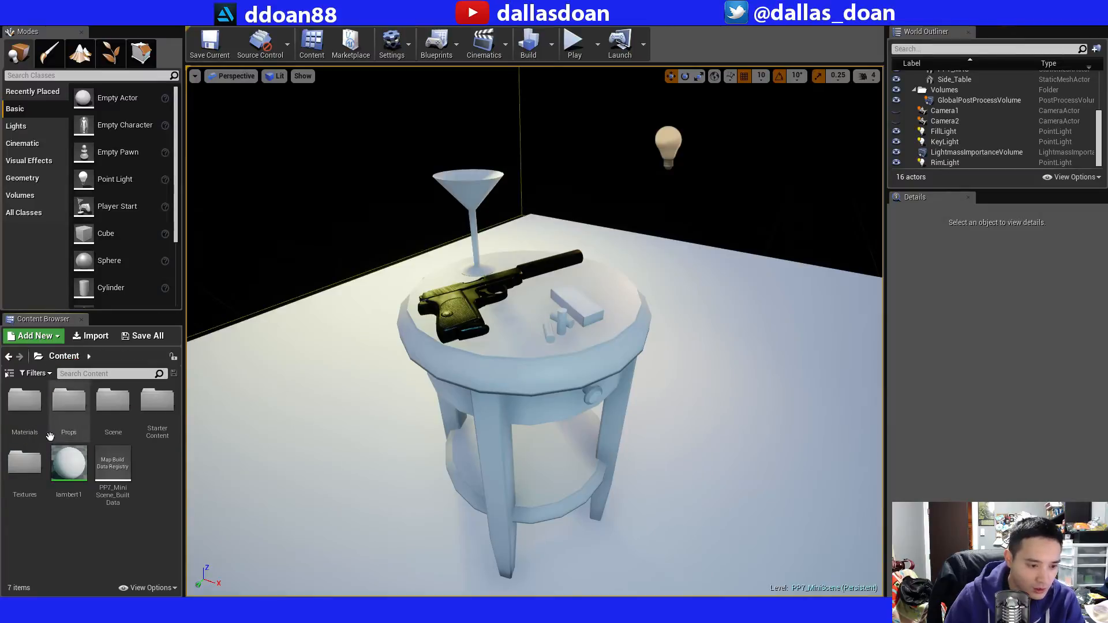
double_click(25, 465)
right_click(98, 464)
left_click(64, 477)
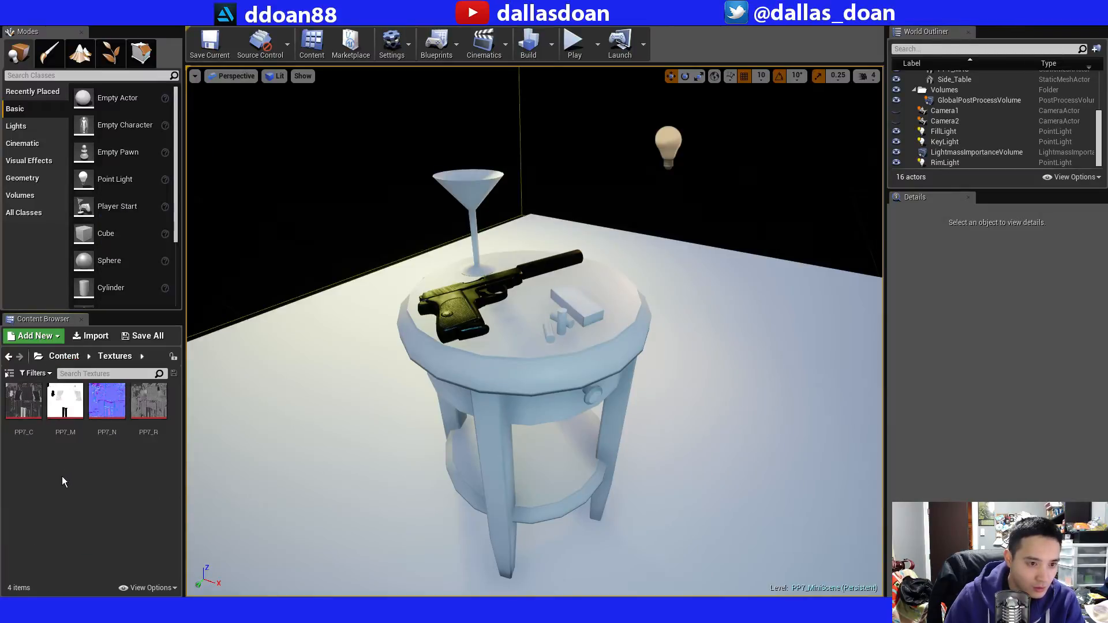
key("ctrl+v")
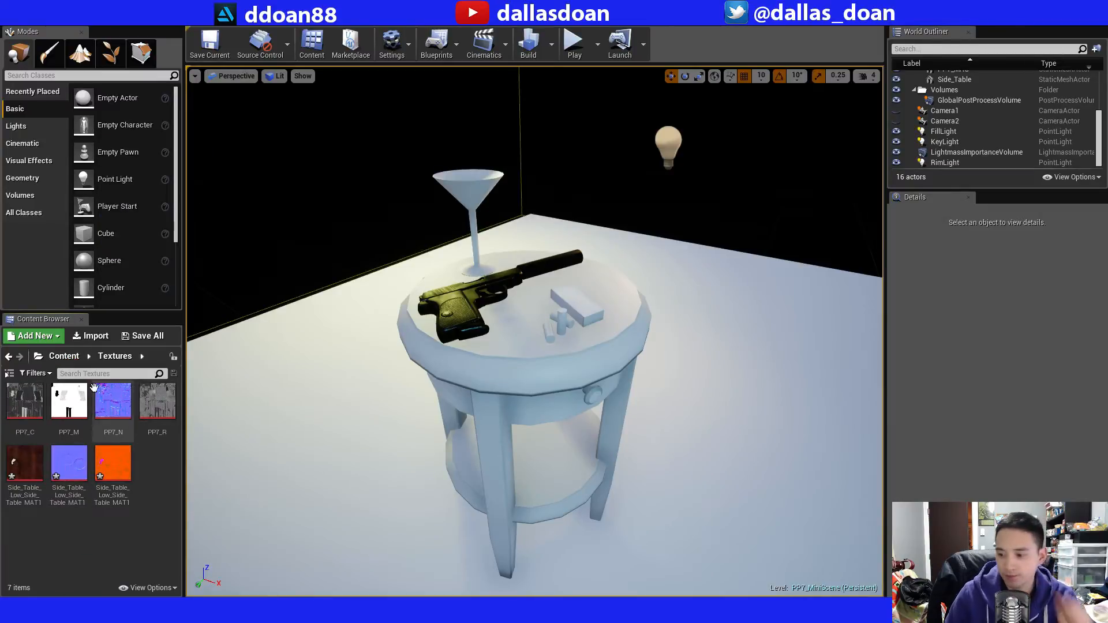
left_click(54, 356)
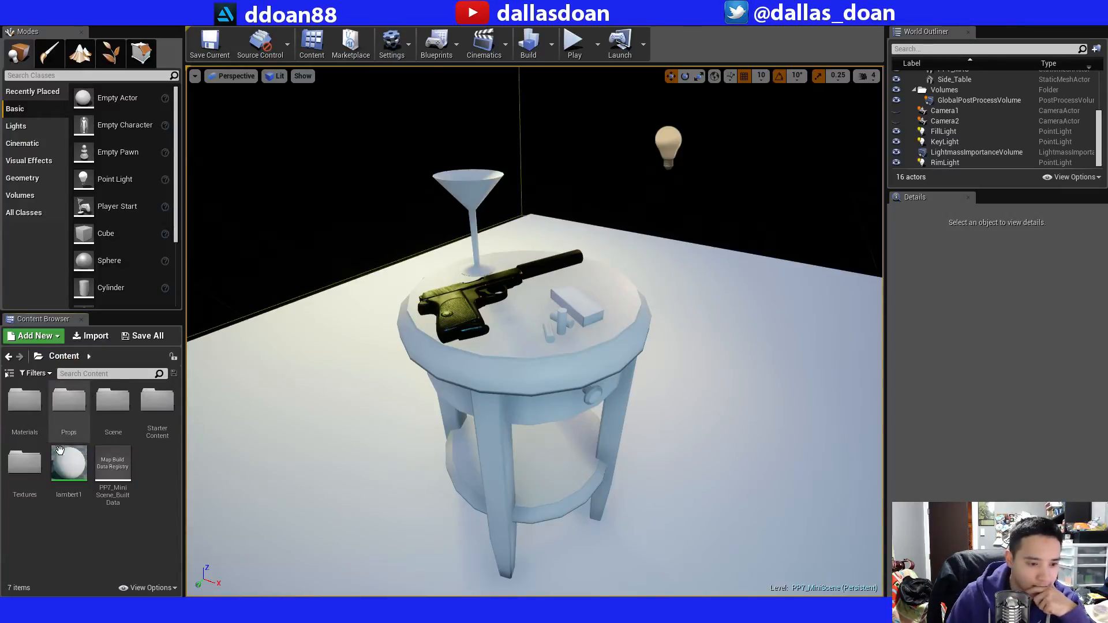
Delete the three duplicate side table textures from the Content/Materials folder.
double_click(24, 402)
left_click(156, 402)
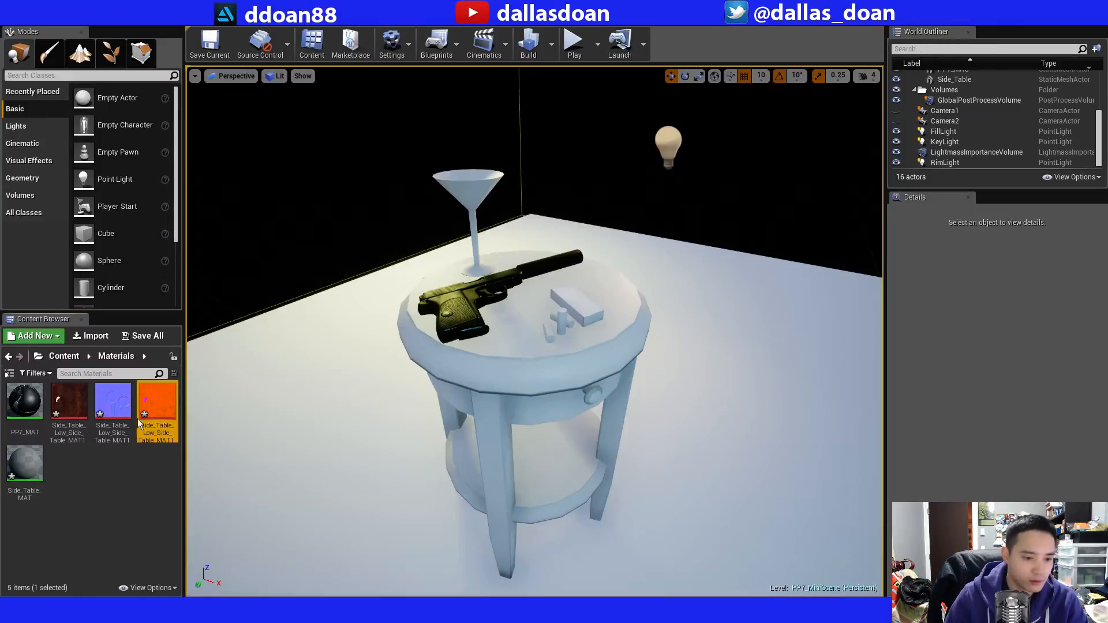
left_click(112, 403, "ctrl")
left_click(68, 404, "ctrl")
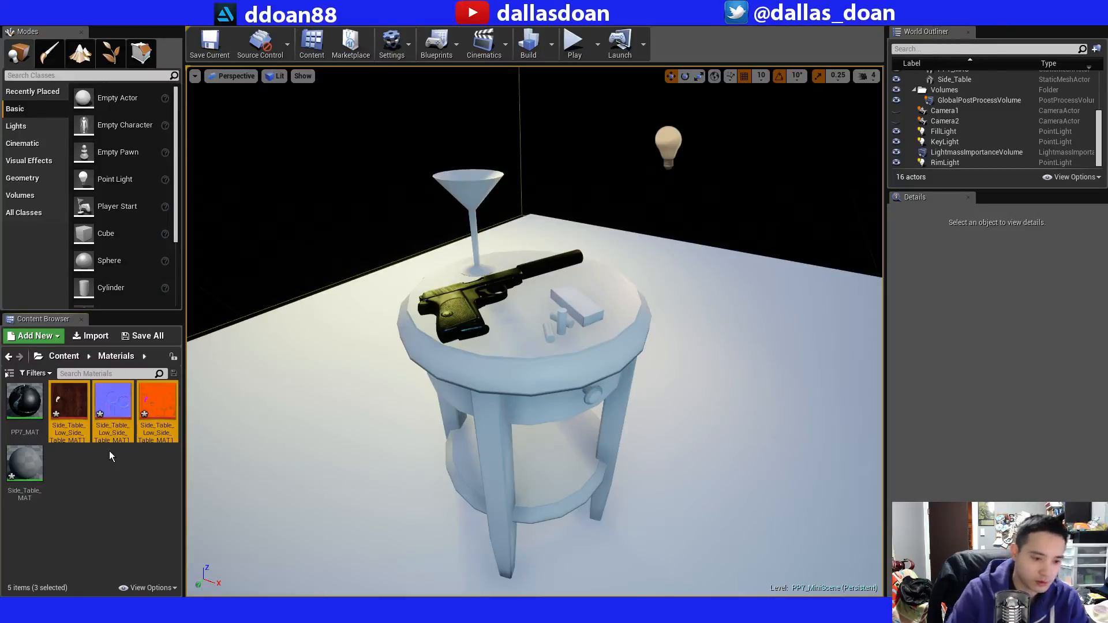
key("Delete")
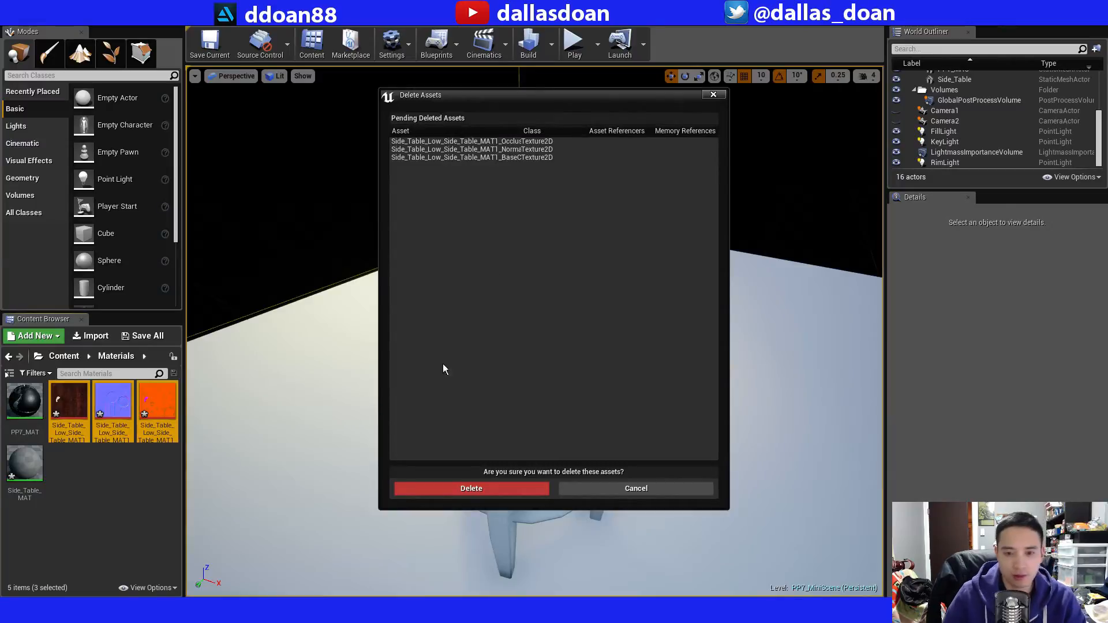
left_click(494, 488)
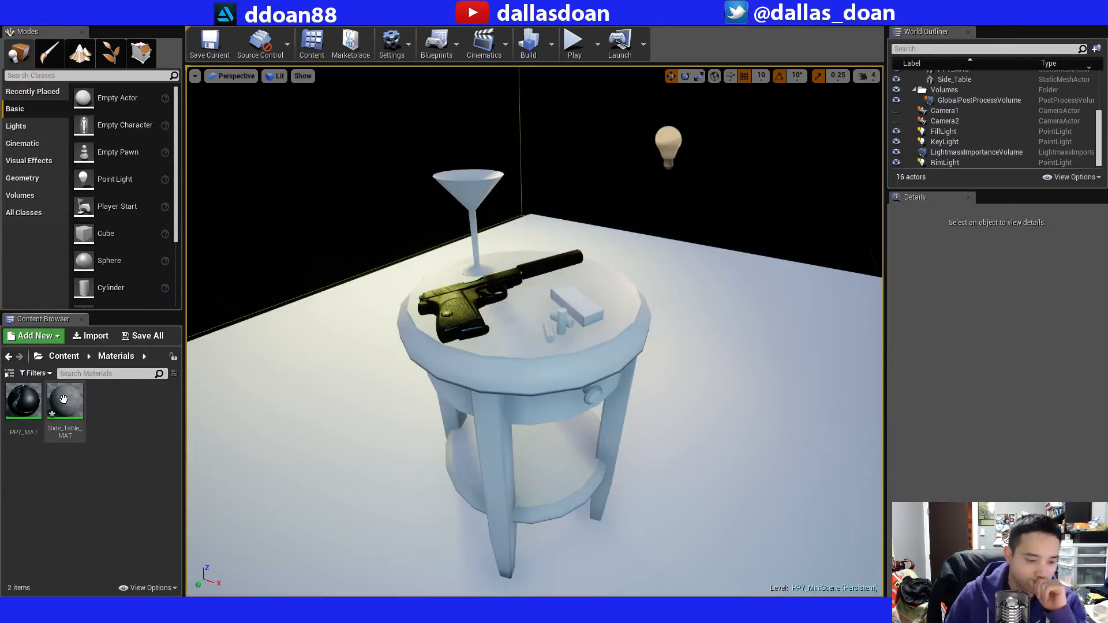
Examine the settings of the side table BaseColor, Normal and OcclusionRoughnessMetallic textures in the Content/Textures folder, one after another.
left_click(63, 356)
double_click(111, 404)
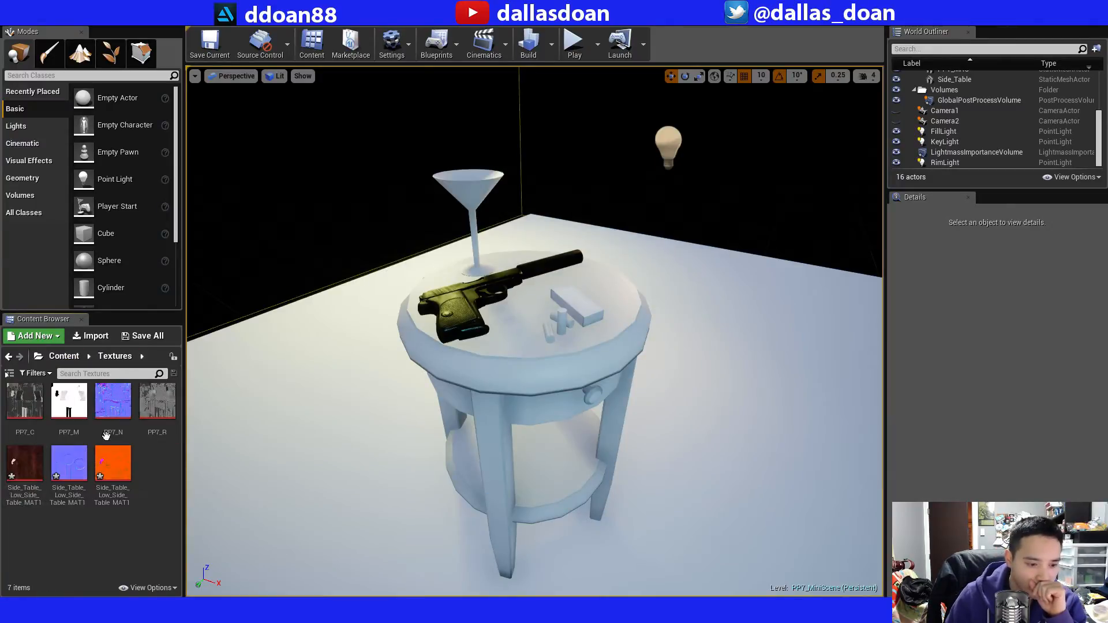
left_click(26, 462)
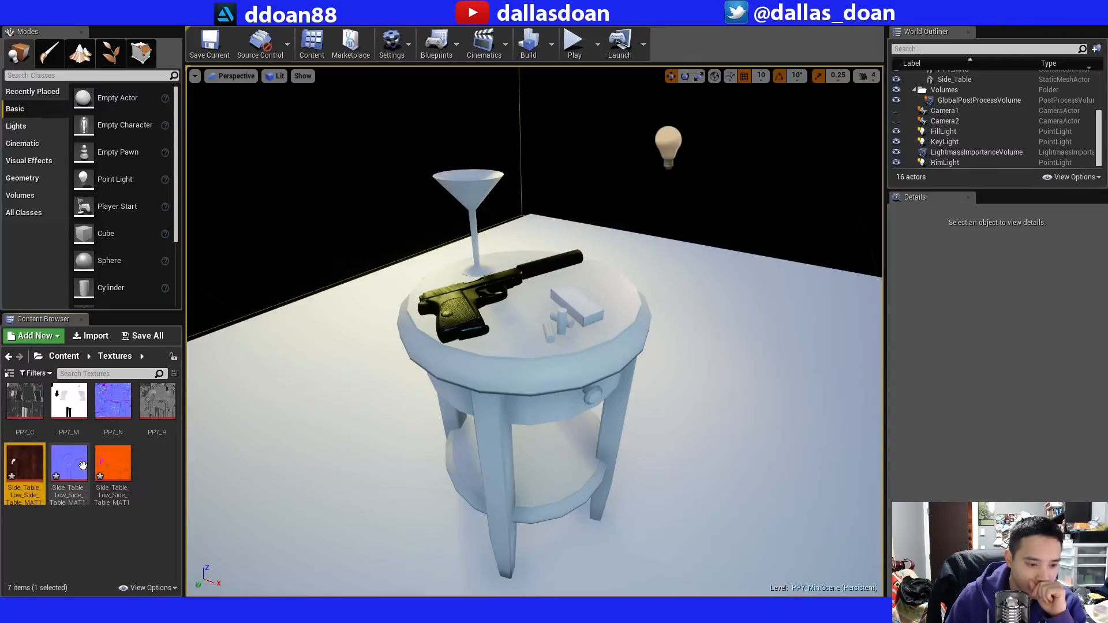
double_click(26, 463)
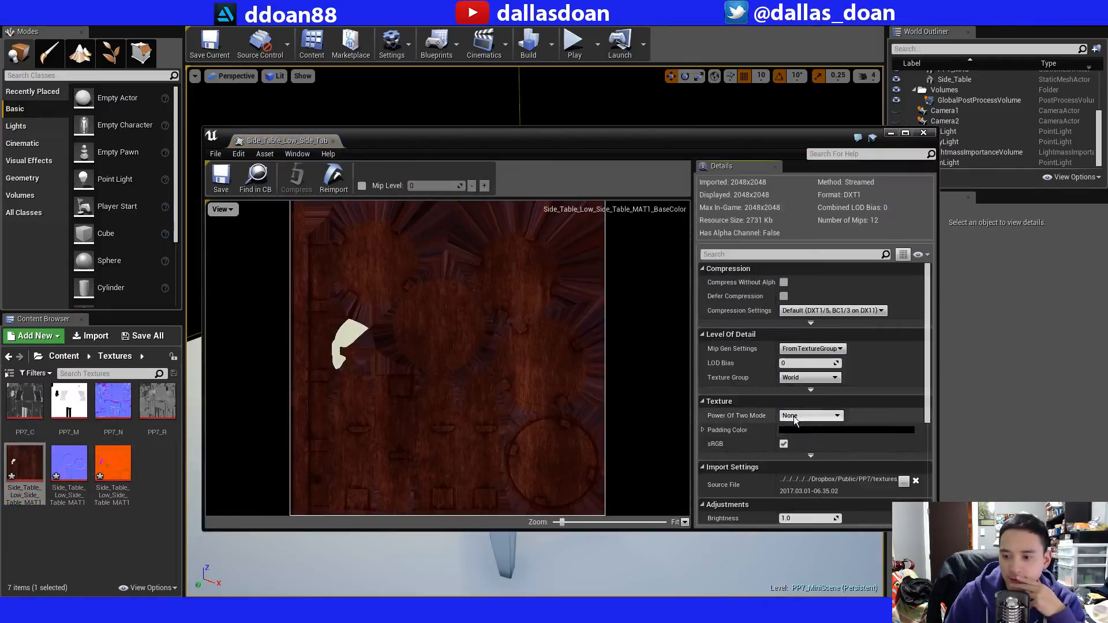
scroll(933, 368, "down", 2)
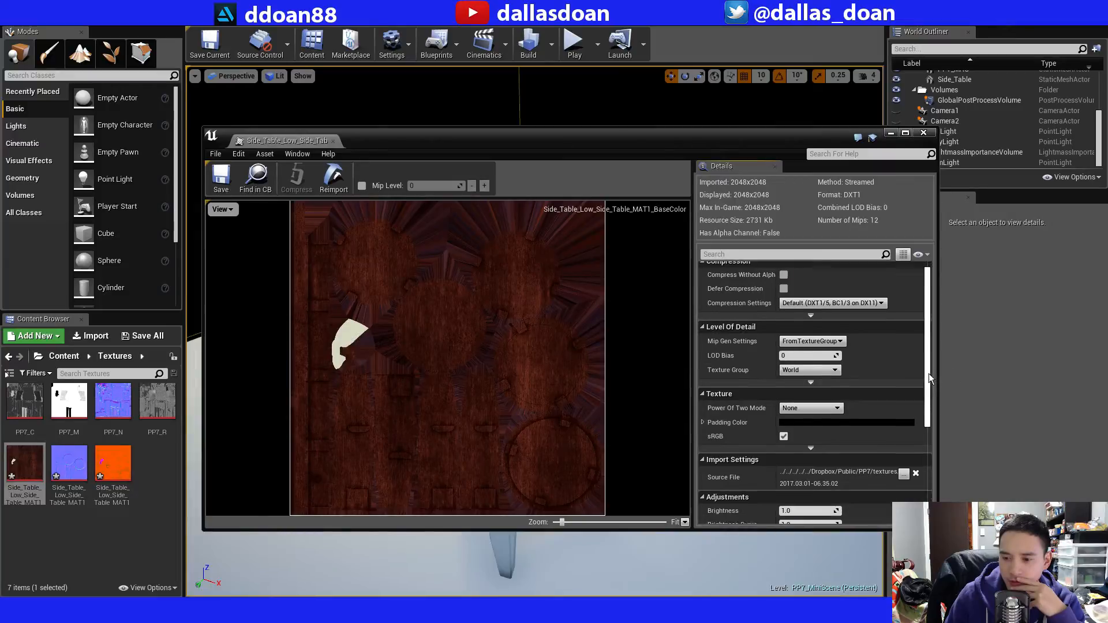
left_click(923, 133)
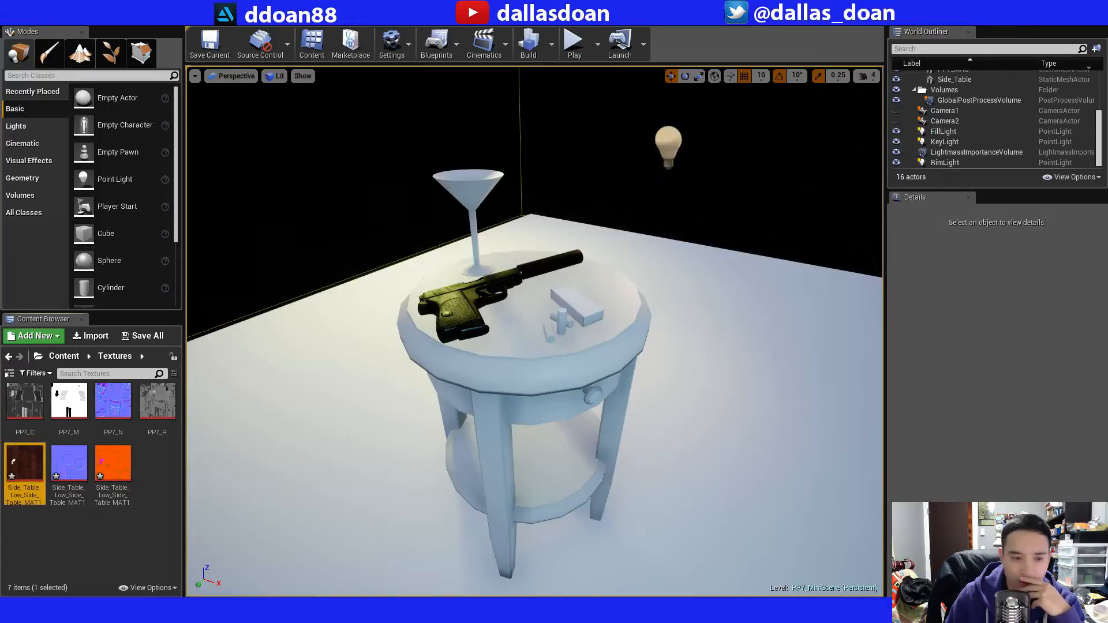
double_click(69, 463)
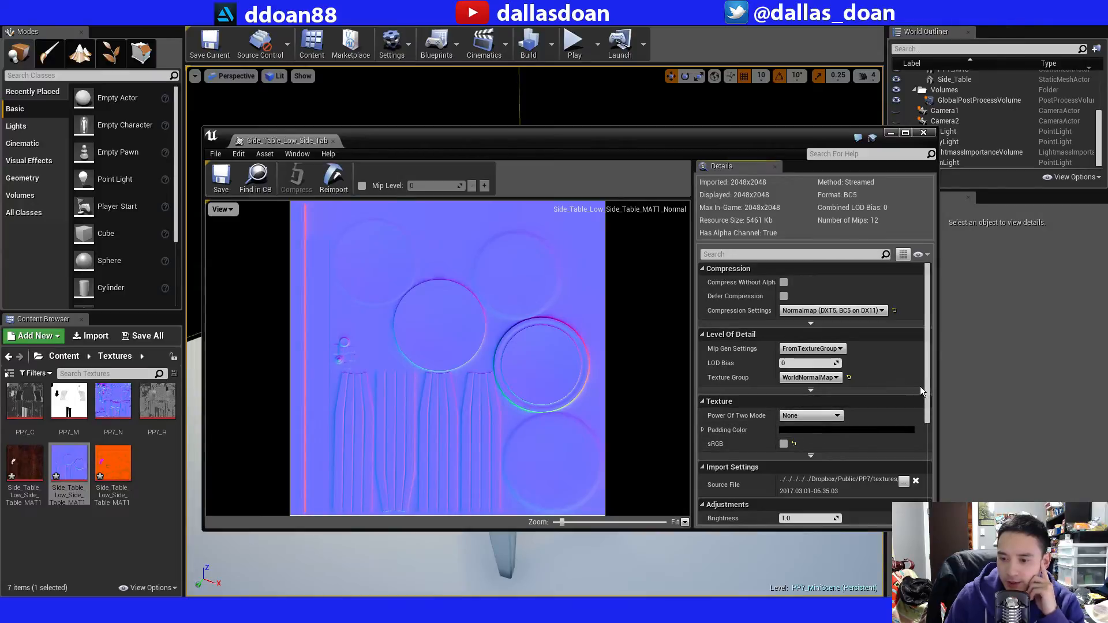
left_click_drag(925, 378, 922, 393)
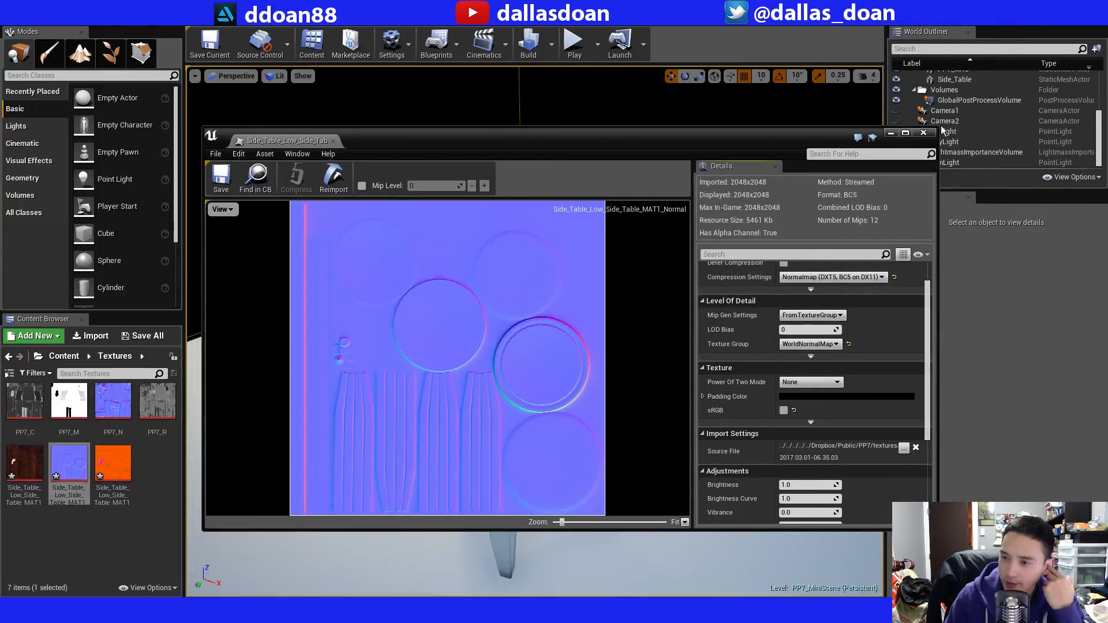
left_click(922, 133)
double_click(115, 458)
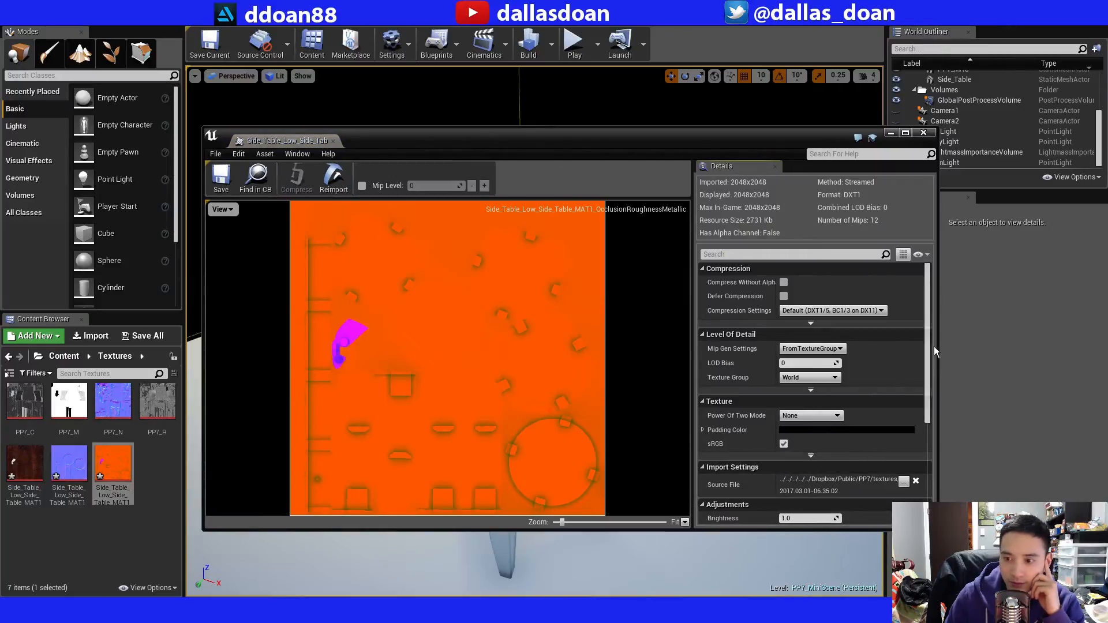
left_click_drag(926, 344, 923, 317)
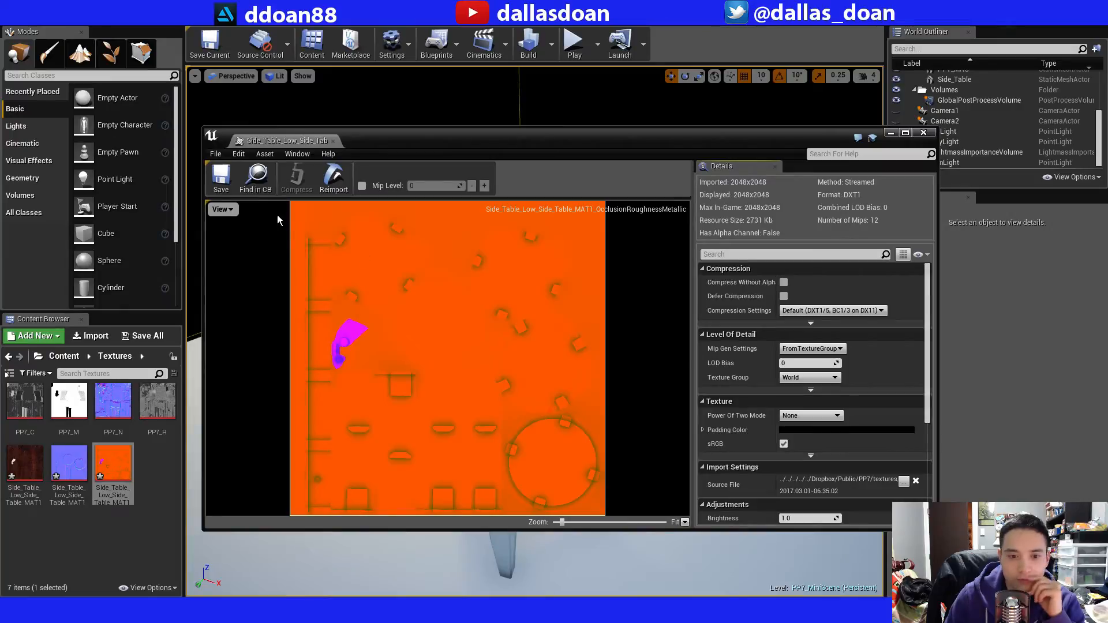
left_click(923, 132)
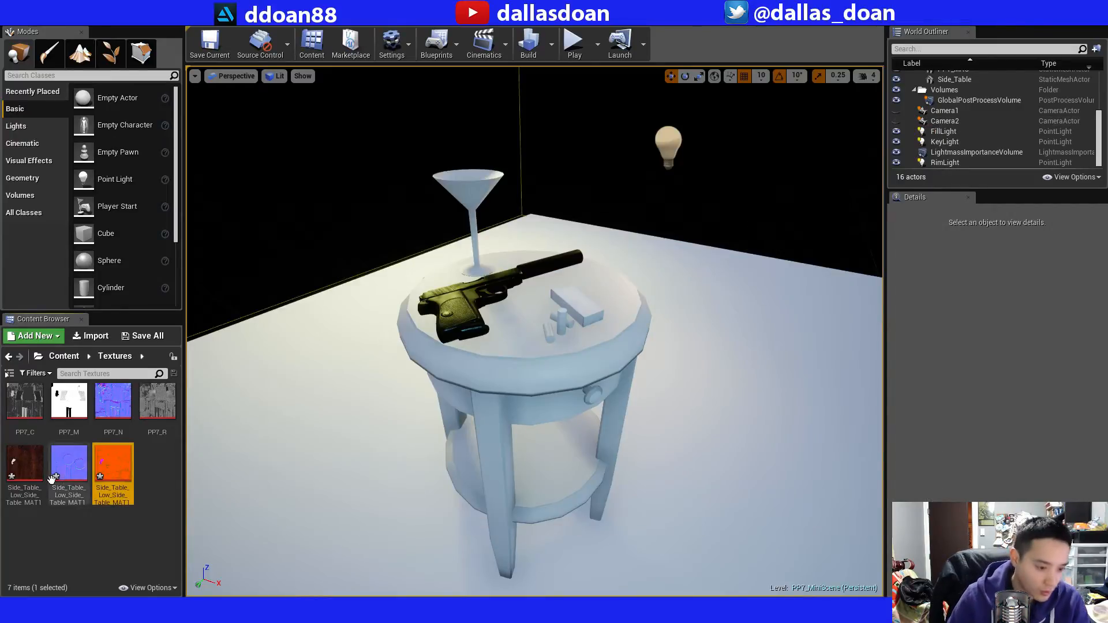
Save the side table Normal, OcclusionRoughnessMetallic and BaseColor texture assets individually in the Textures folder.
left_click(25, 464)
left_click(72, 466)
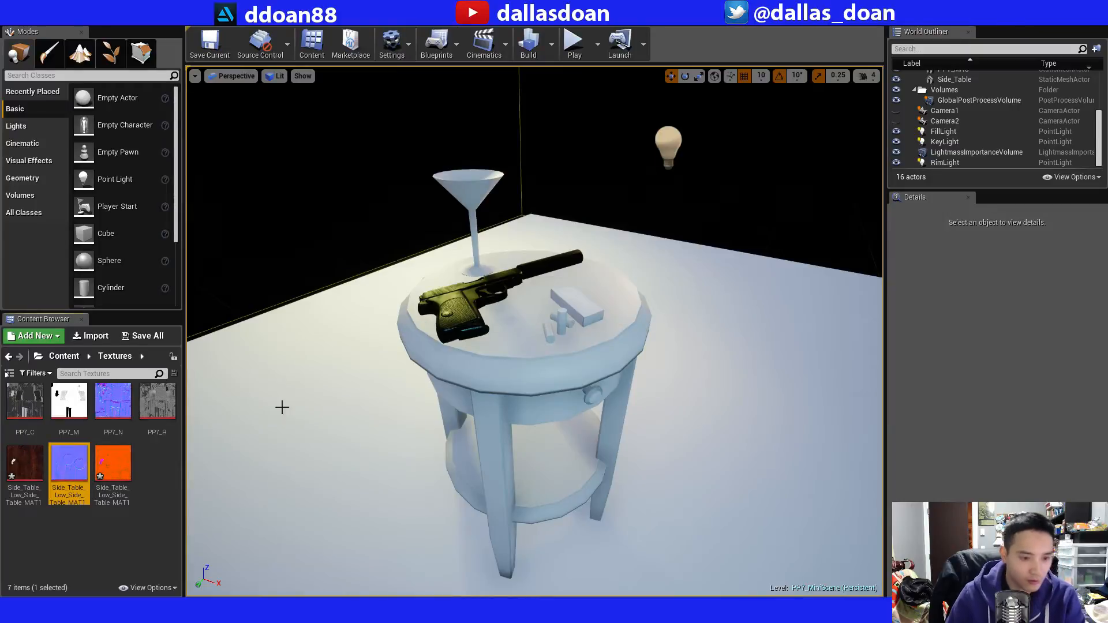
left_click(126, 472)
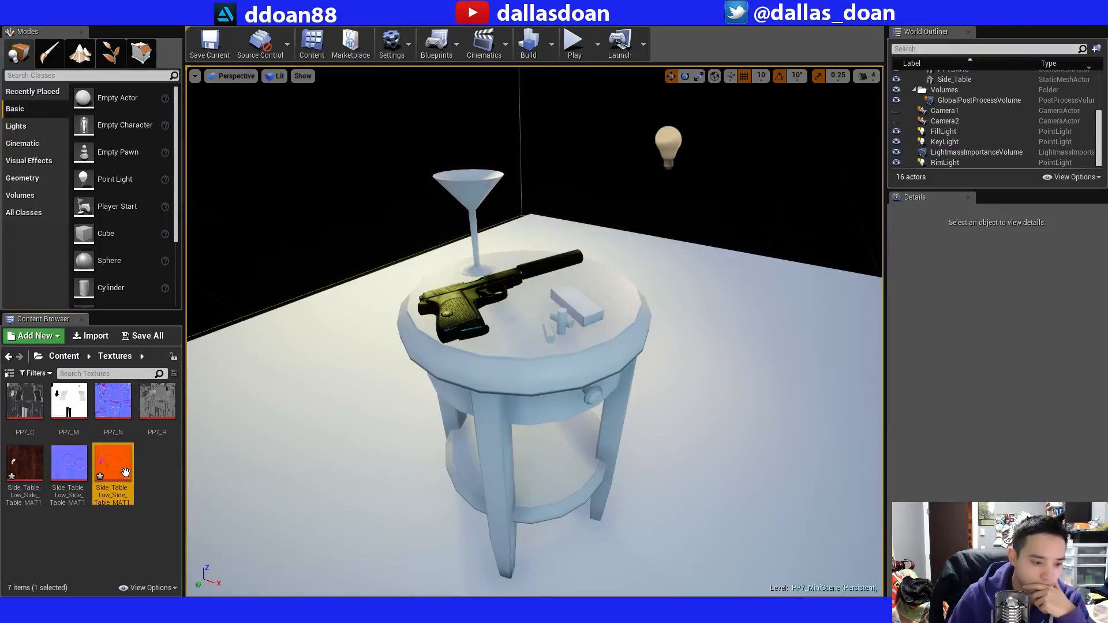
left_click(32, 468)
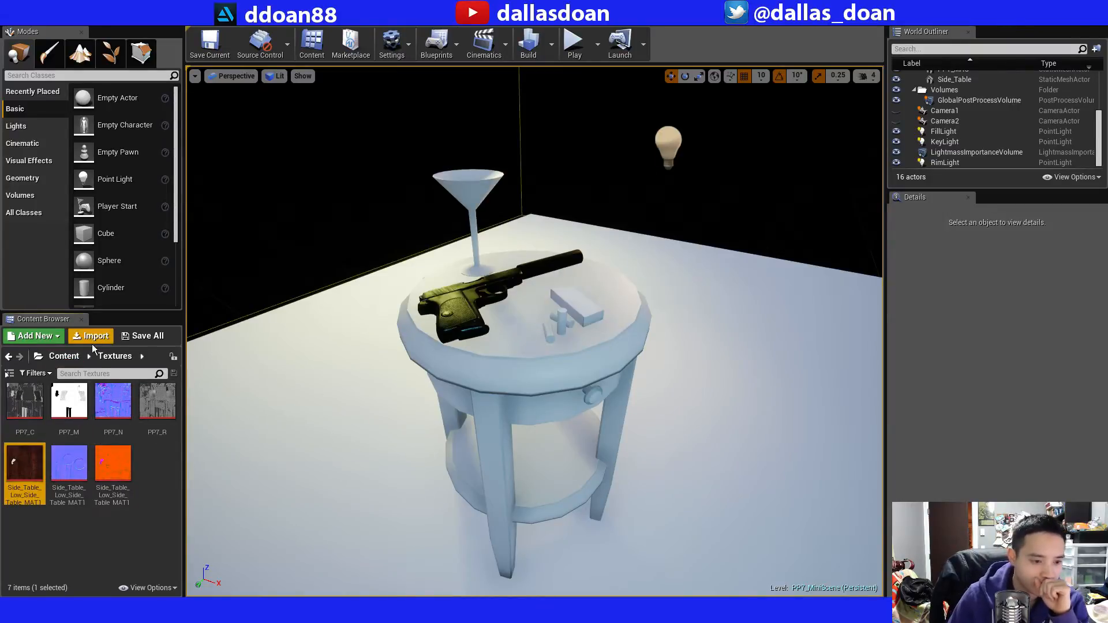
Open the Side_Table_MAT material from the Content/Materials folder for editing.
left_click(64, 356)
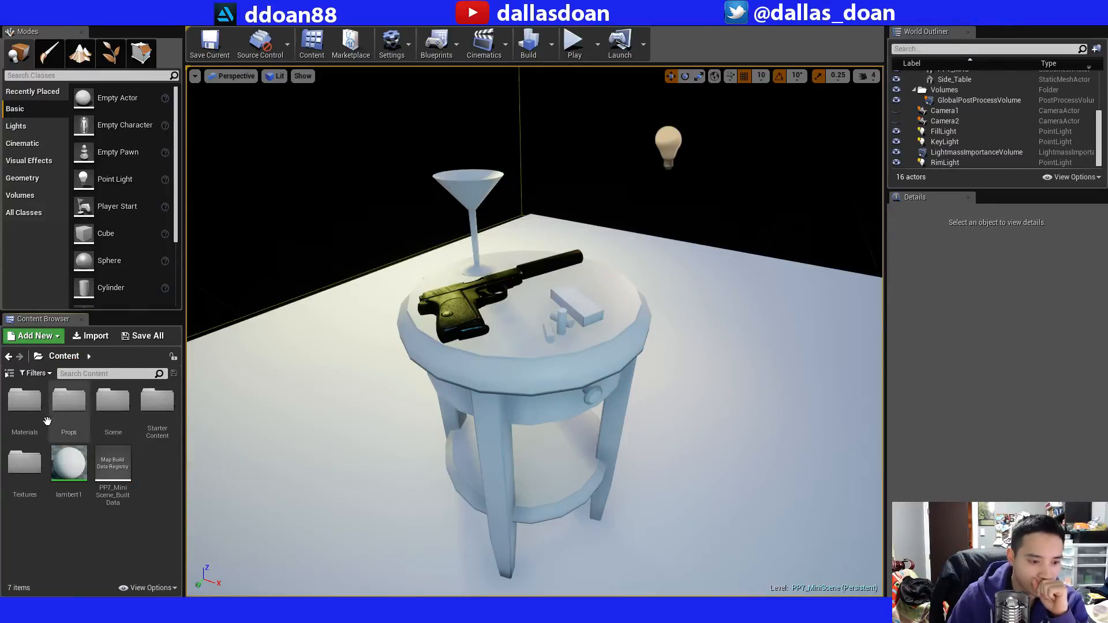
double_click(59, 404)
double_click(59, 404)
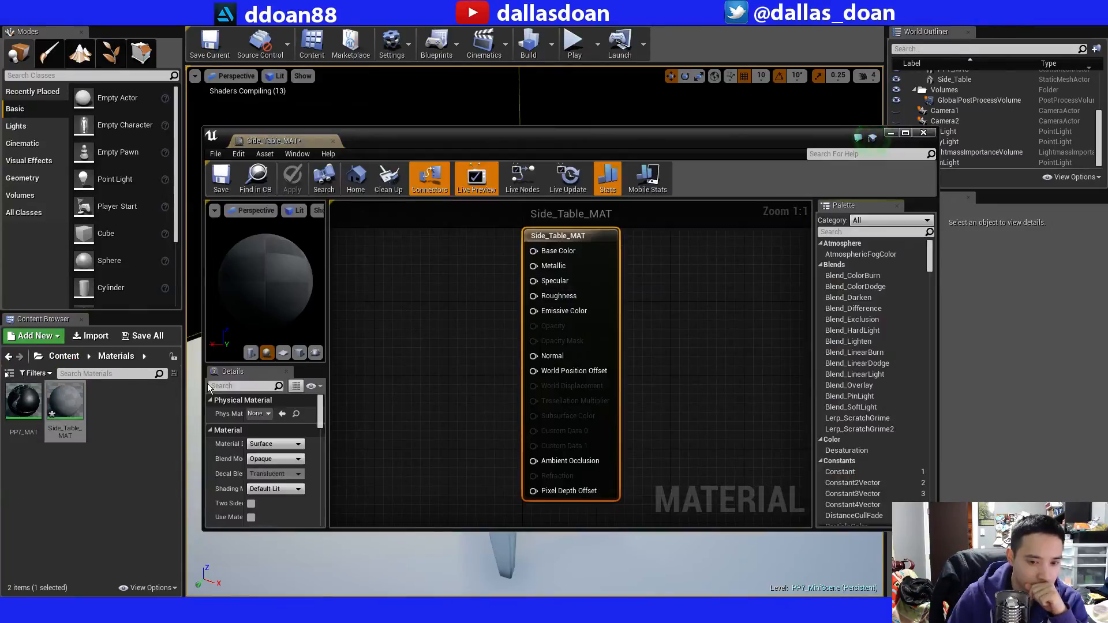
Add the three side table textures from the Content/Textures folder to the Side_Table_MAT graph as Texture Sample nodes.
left_click(8, 356)
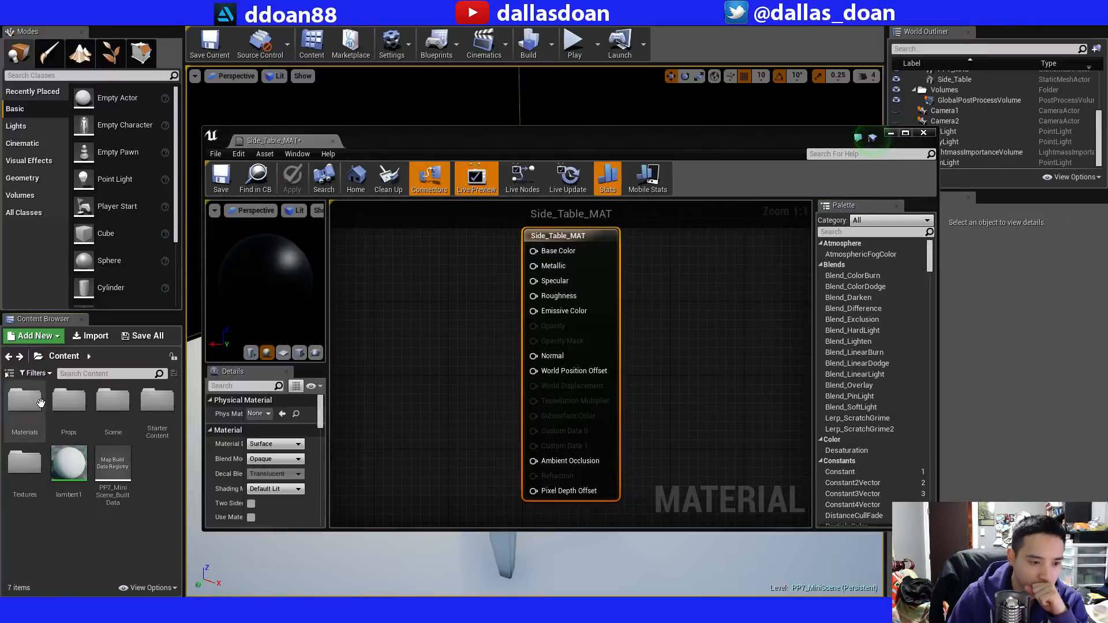
double_click(24, 463)
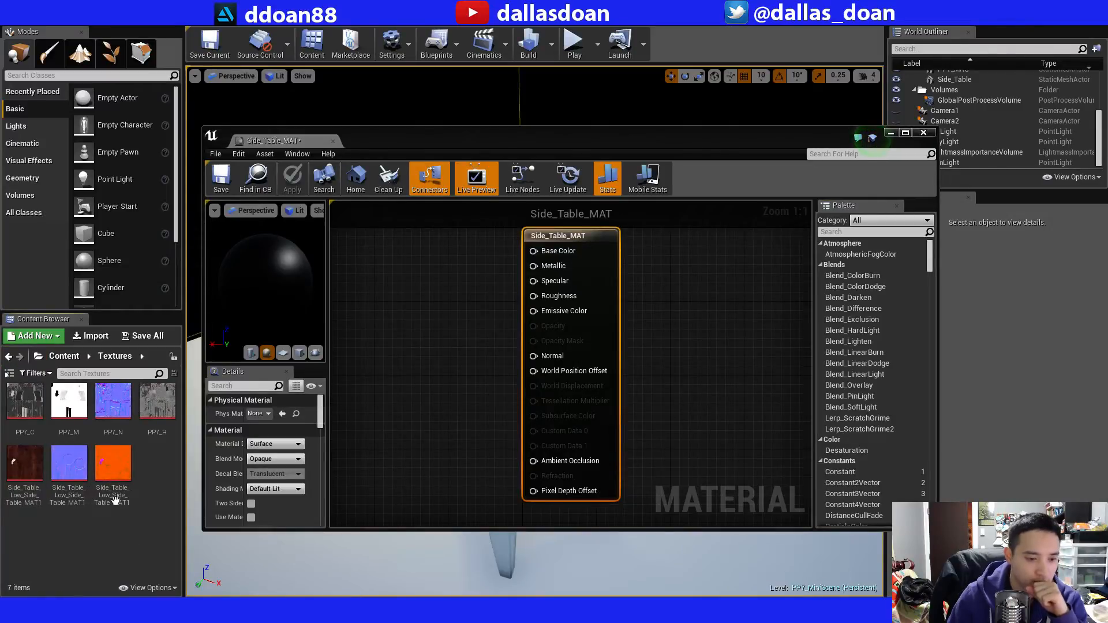
left_click(112, 464)
left_click(85, 476, "ctrl")
left_click(24, 464, "ctrl")
left_click_drag(37, 466, 392, 369)
left_click_drag(560, 148, 567, 119)
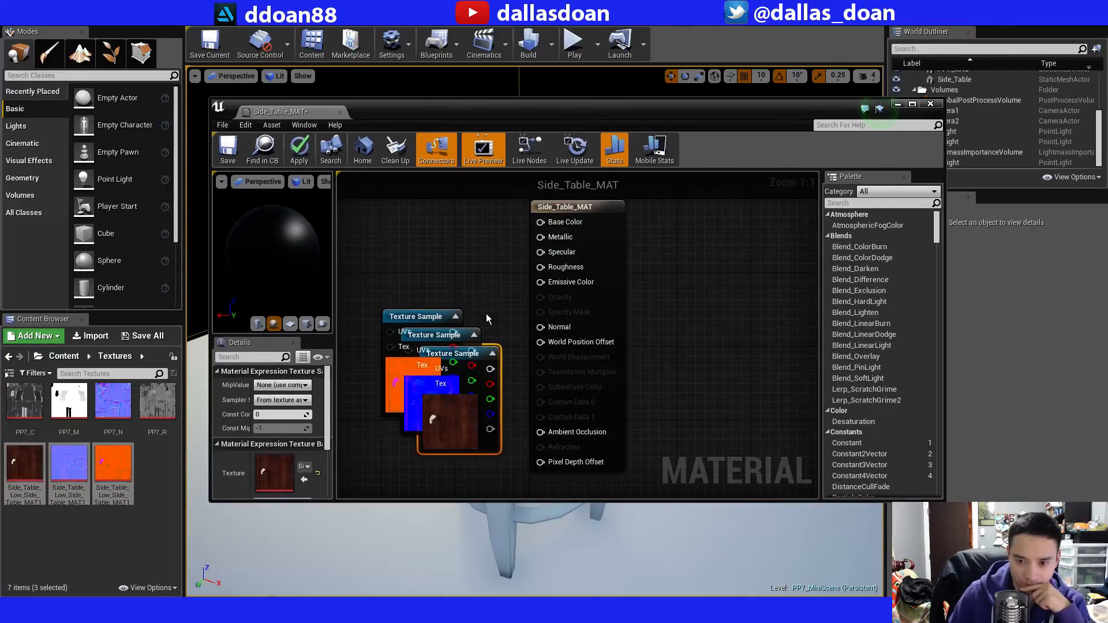
Arrange the Texture Samples in a column before the material node: BaseColor above, Normal in the middle, OcclusionRoughnessMetallic below.
left_click_drag(435, 316, 426, 208)
left_click(468, 354)
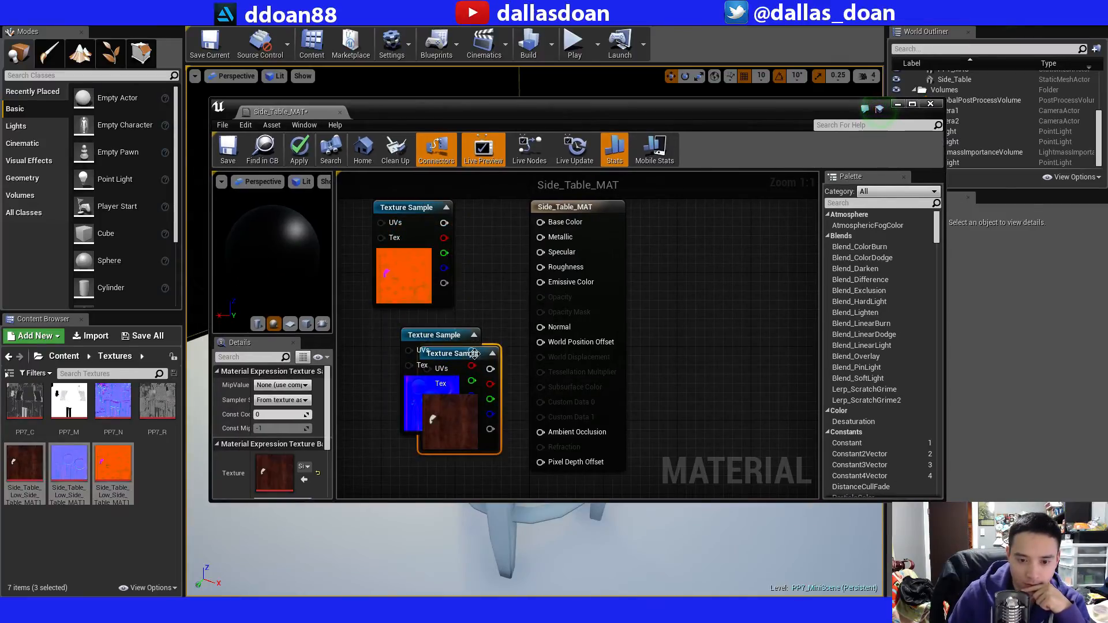
scroll(482, 312, "down", 5)
left_click_drag(484, 307, 418, 245)
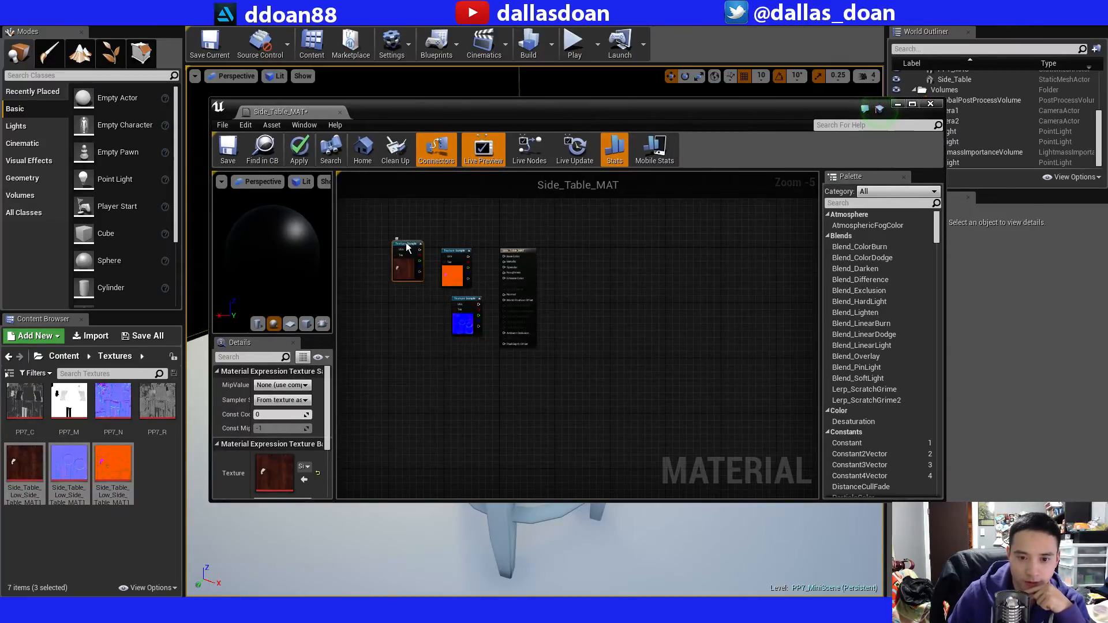
scroll(427, 277, "up", 2)
left_click_drag(490, 318, 385, 332)
left_click_drag(464, 232, 458, 419)
left_click_drag(389, 332, 444, 312)
left_click_drag(398, 220, 448, 214)
left_click_drag(468, 419, 438, 393)
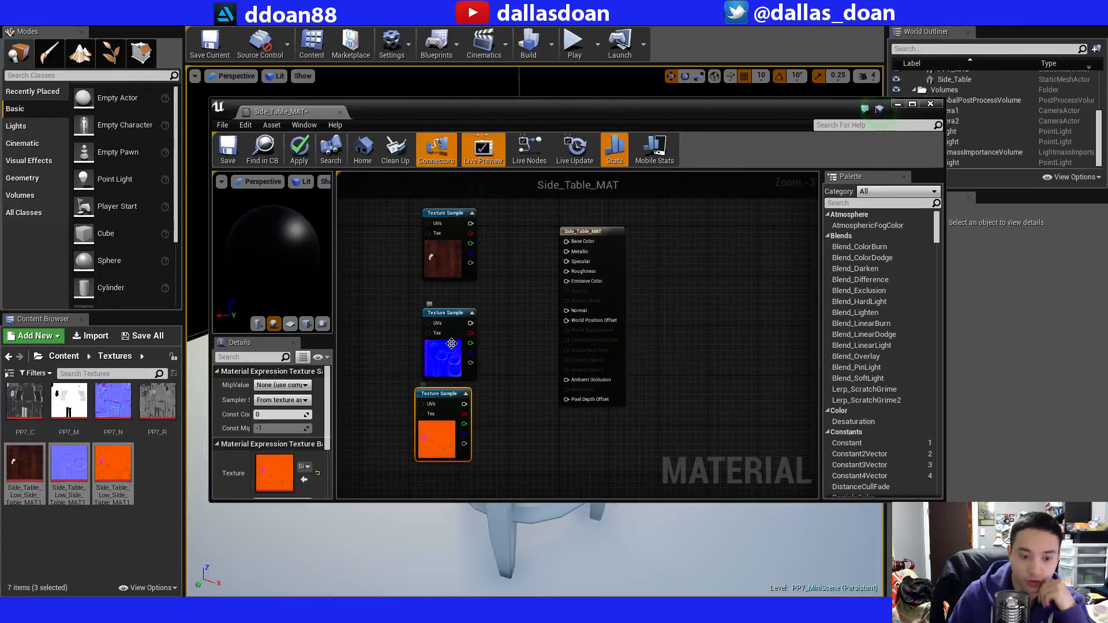
Maximize the material editor and connect the BaseColor sample to Base Color and the Normal sample to Normal.
left_click_drag(496, 110, 457, 110)
double_click(457, 109)
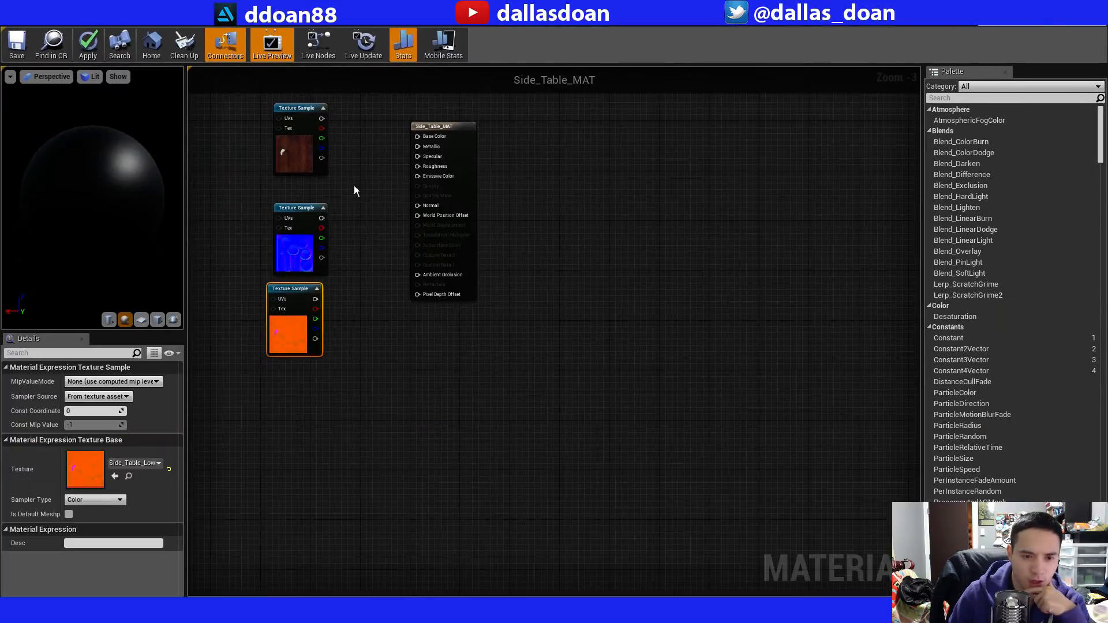
scroll(348, 128, "up", 3)
right_click_drag(347, 132, 413, 175)
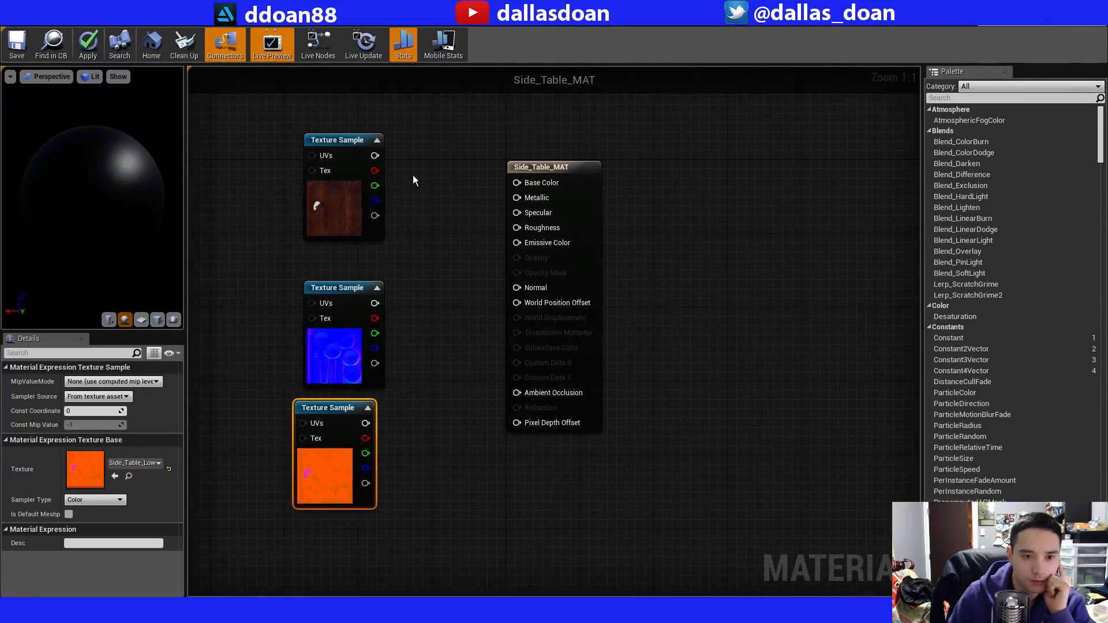
left_click_drag(377, 157, 516, 182)
left_click(486, 231)
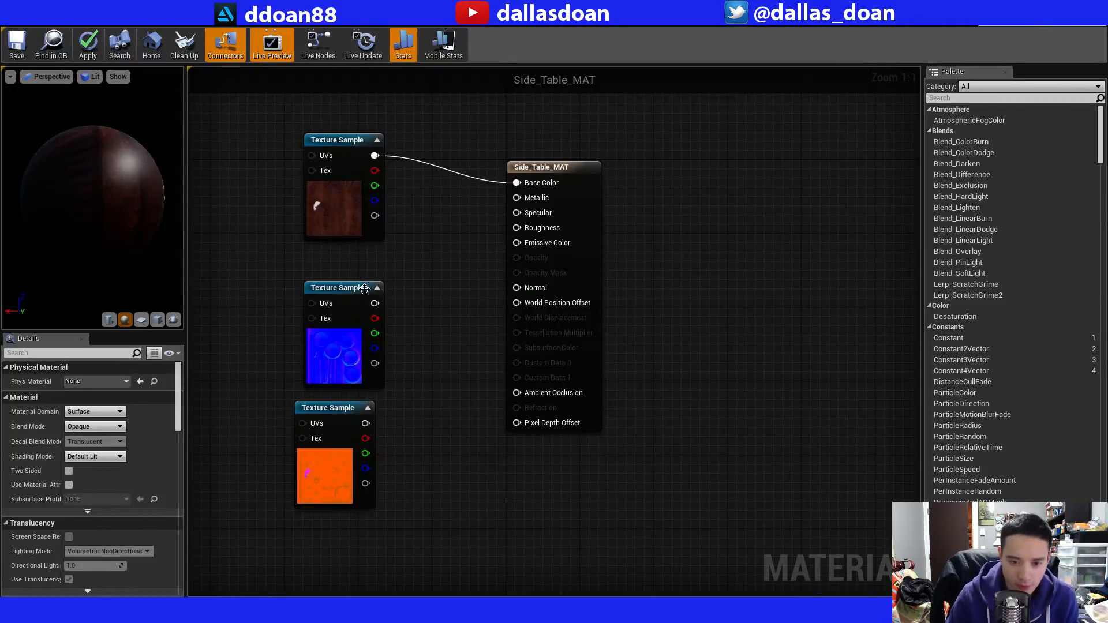
left_click_drag(379, 302, 517, 287)
left_click_drag(343, 289, 370, 279)
left_click(392, 448)
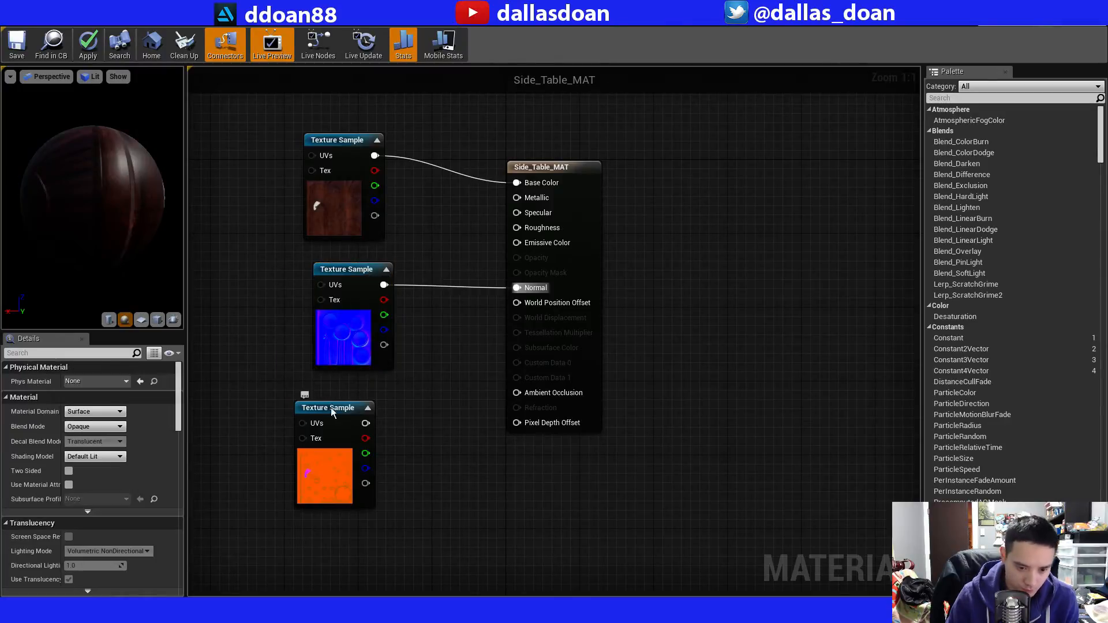
Connect the OcclusionRoughnessMetallic sample's red channel to Ambient Occlusion, green to Roughness and blue to Metallic.
left_click_drag(331, 408, 339, 399)
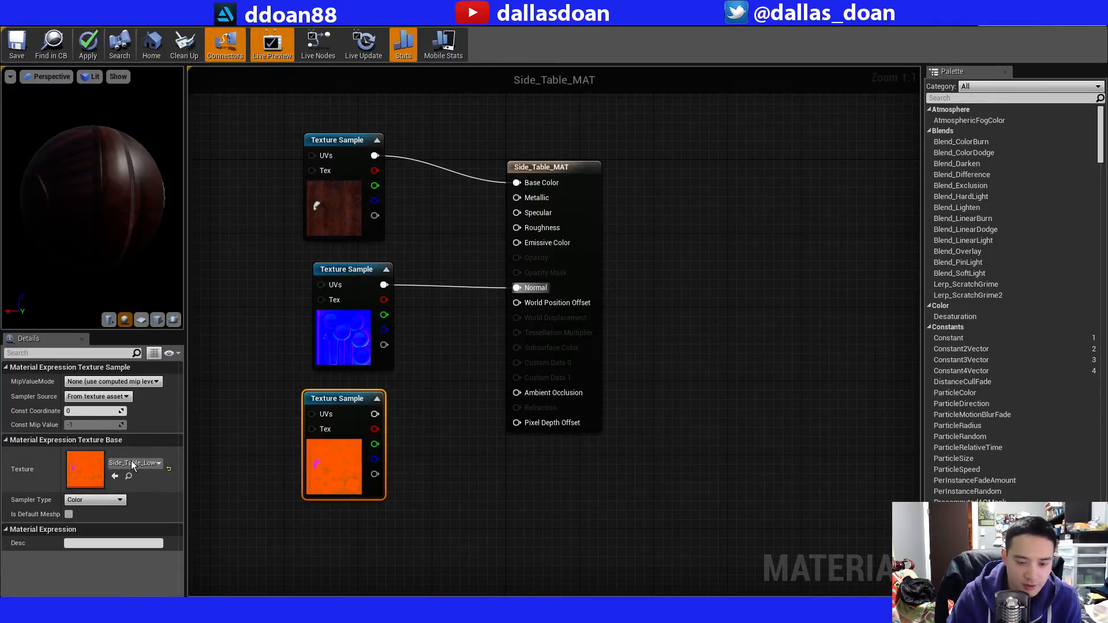
left_click_drag(378, 429, 522, 393)
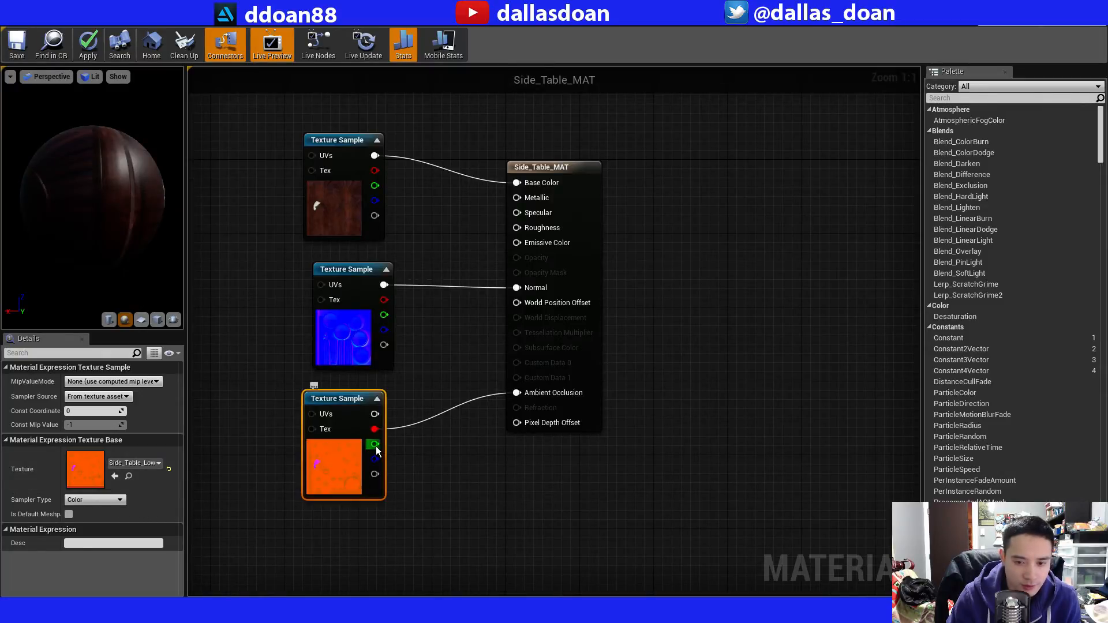
left_click_drag(376, 446, 517, 227)
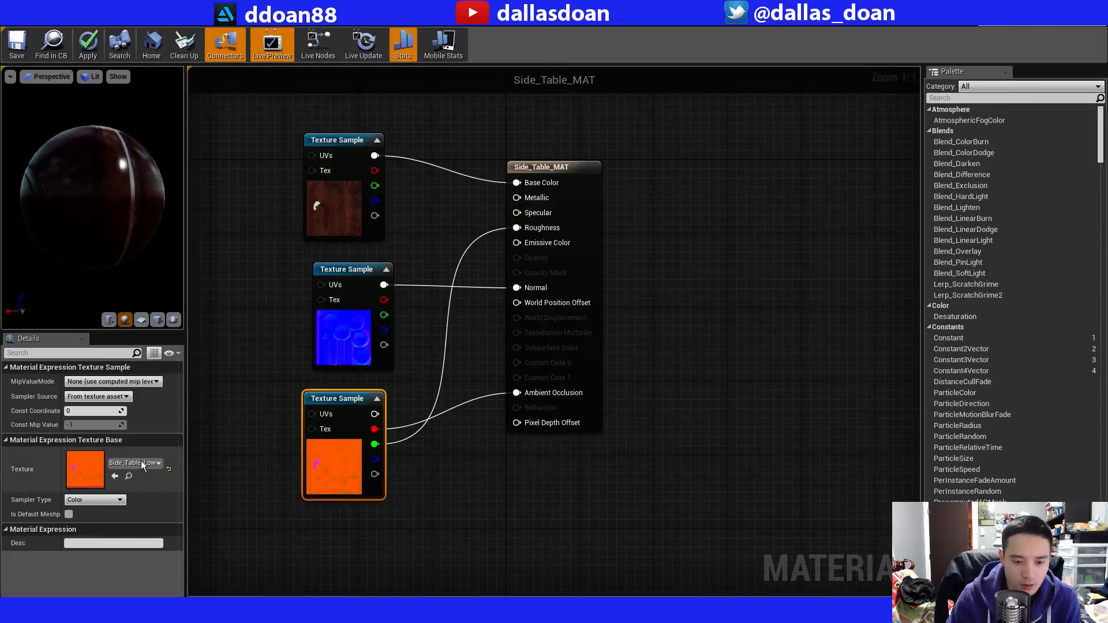
left_click_drag(375, 459, 517, 199)
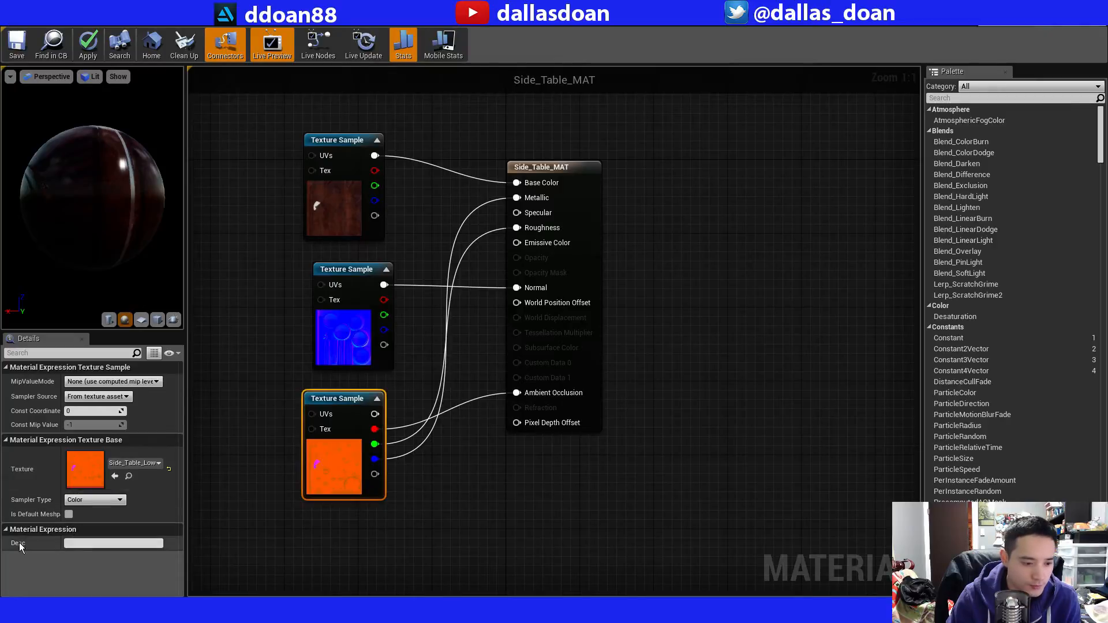
left_click_drag(350, 398, 360, 407)
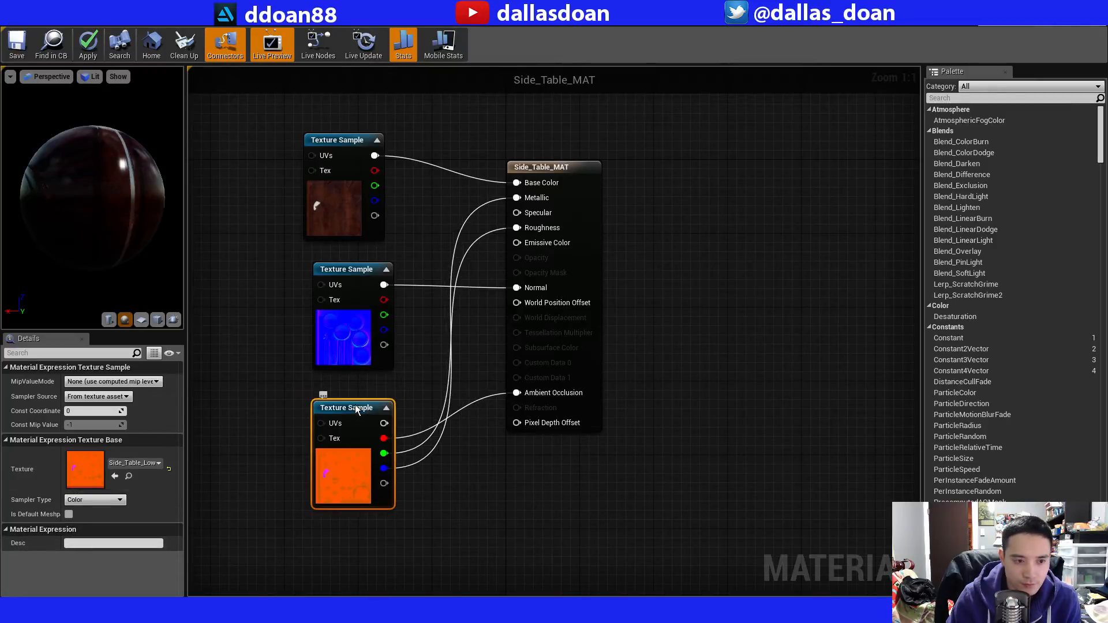
left_click_drag(93, 214, 30, 268)
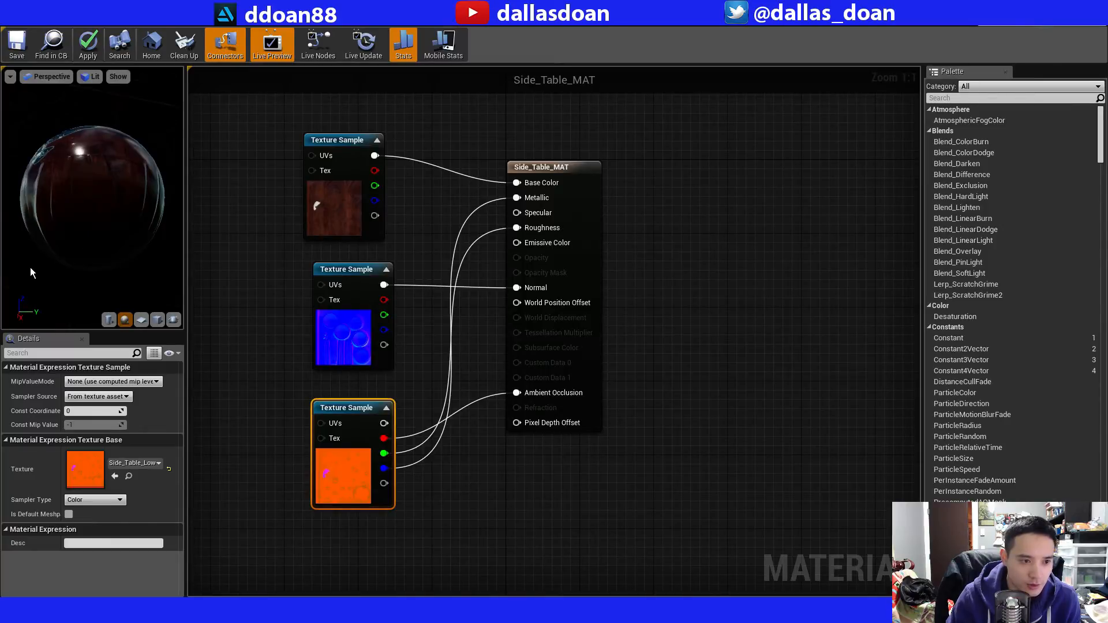
Check the material on the preview sphere, align the Normal Texture Sample beneath the BaseColor sample, and apply the material.
left_click_drag(74, 208, 112, 223)
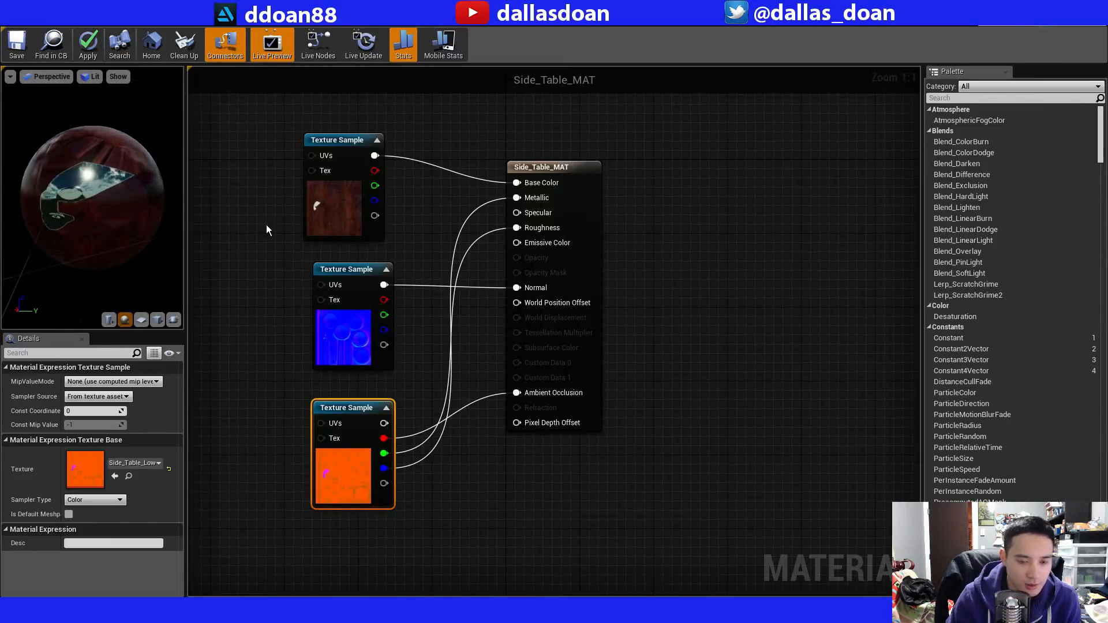
left_click_drag(377, 265, 368, 267)
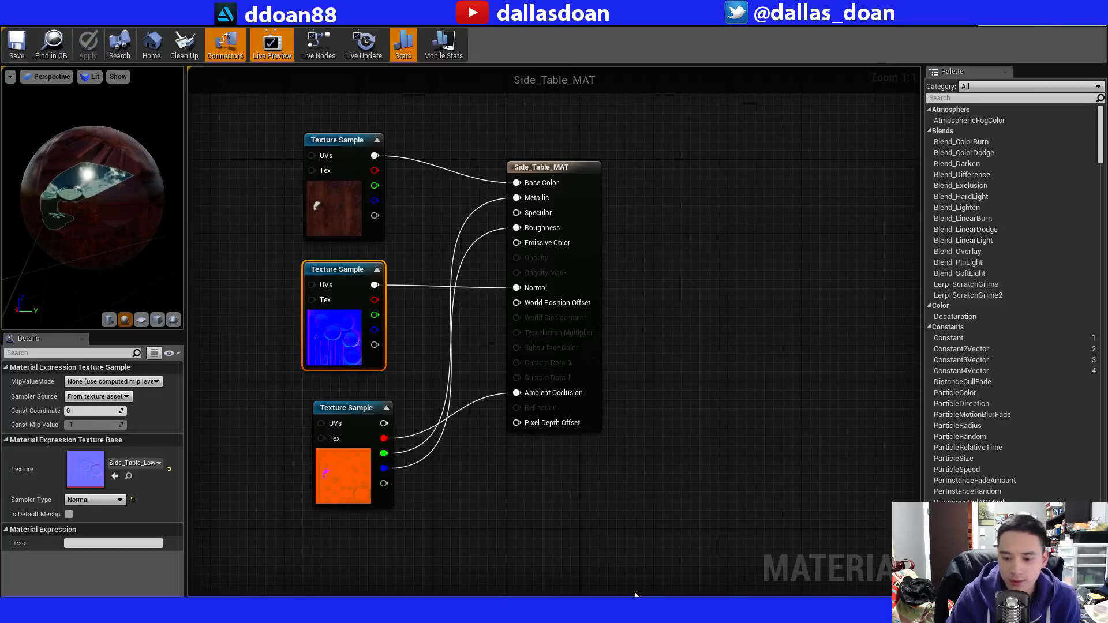
Switch to Maya and examine the Side_Table_OG, Side_Table_High and Side_Table_Low groups under MiniScene.
key("alt+Tab")
left_click(85, 355)
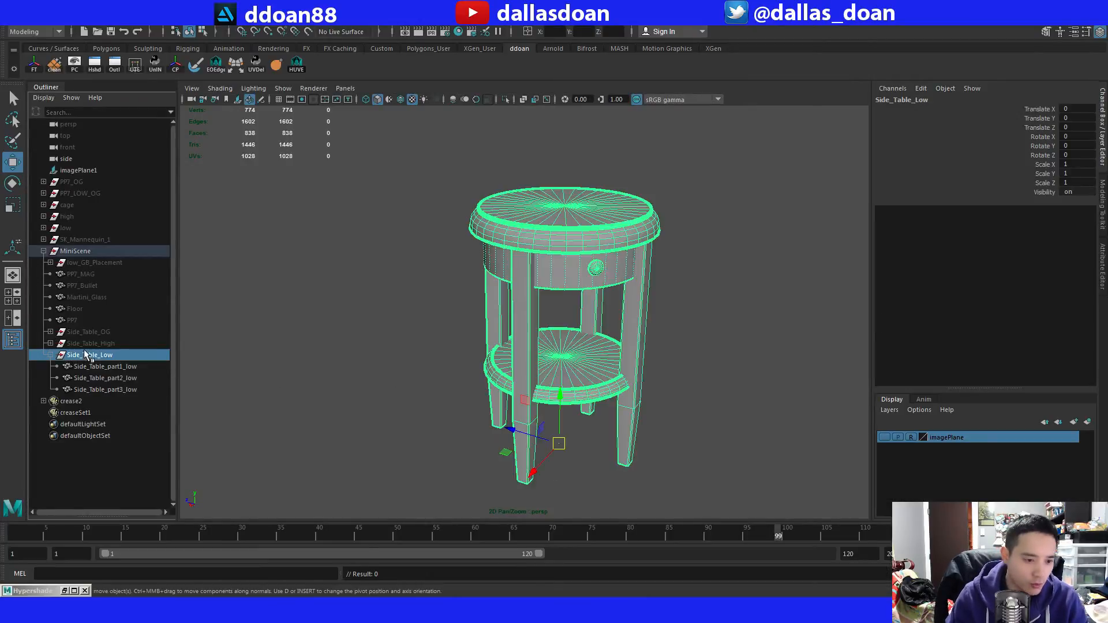
left_click(88, 344)
left_click(51, 354)
left_click(91, 354)
left_click(94, 345)
left_click(97, 336)
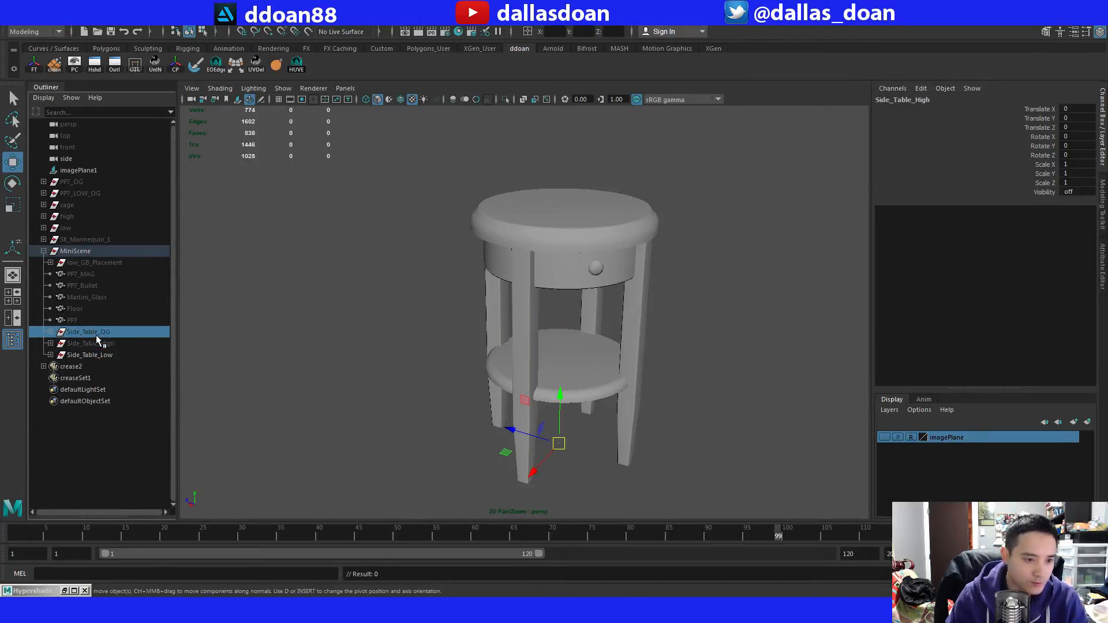
left_click(95, 342)
left_click(96, 332)
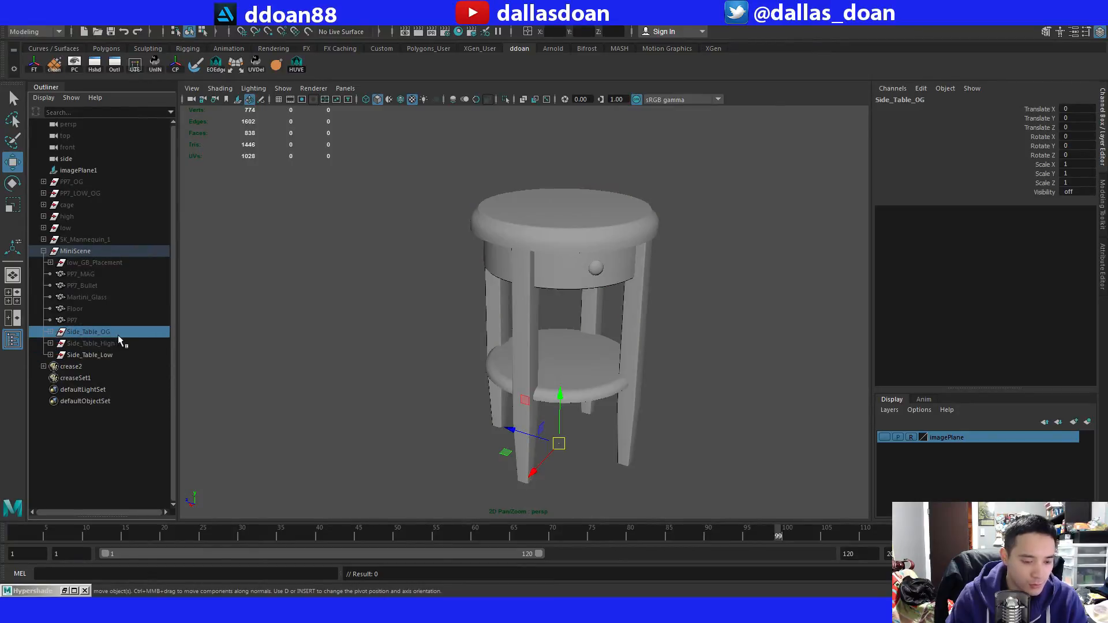
Show the Side_Table_OG group to compare it with the other side table versions, and hide it again.
key("shift+h")
left_click_drag(420, 351, 434, 300, "alt")
left_click(102, 342)
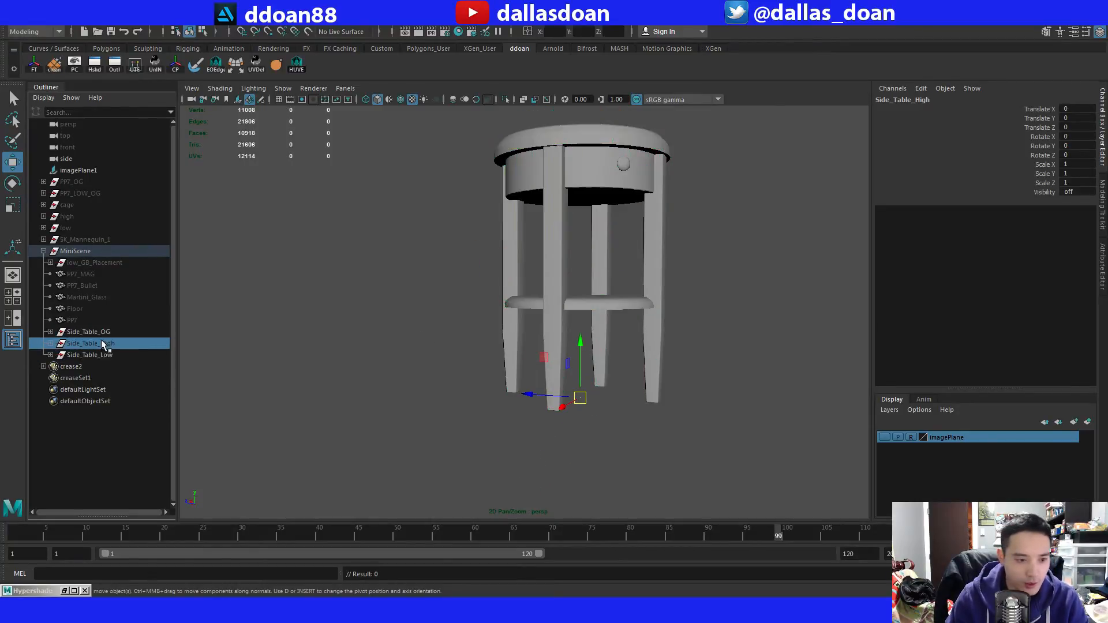
left_click(107, 332)
left_click(113, 355)
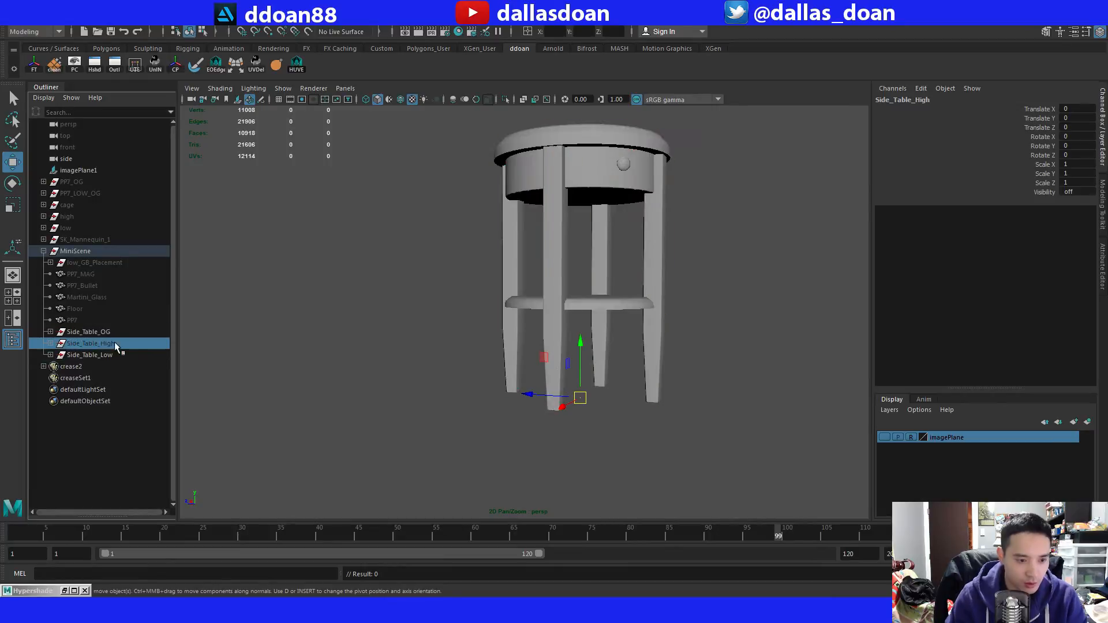
left_click(114, 333)
key("ctrl+h")
Duplicate the Side_Table_Low group and hide the original.
left_click(116, 354)
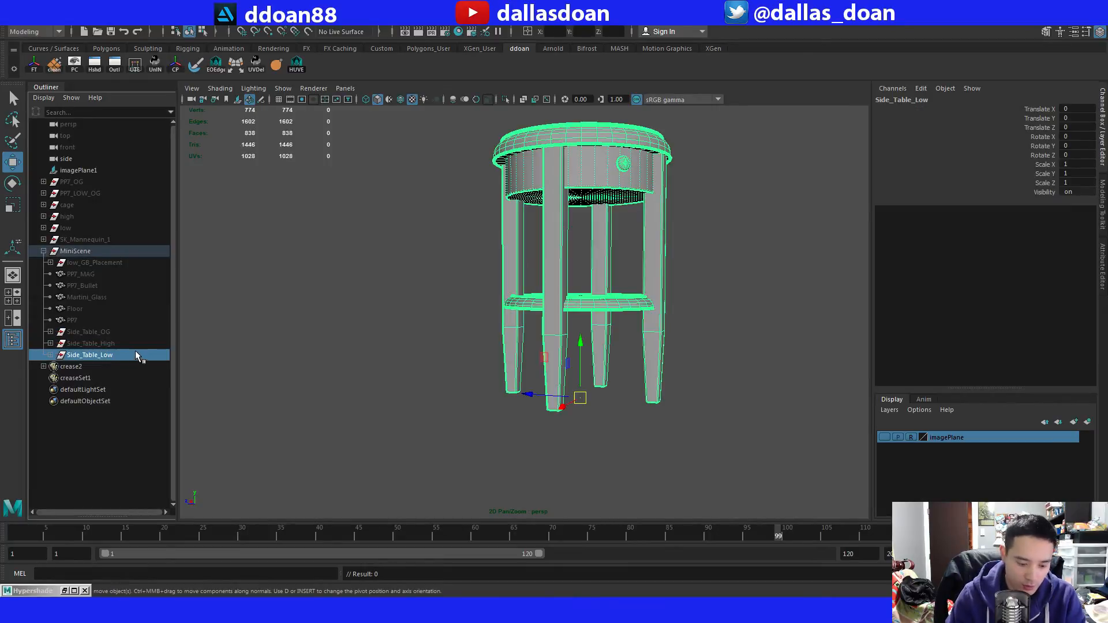
key("ctrl+d")
left_click(116, 355)
key("ctrl+h")
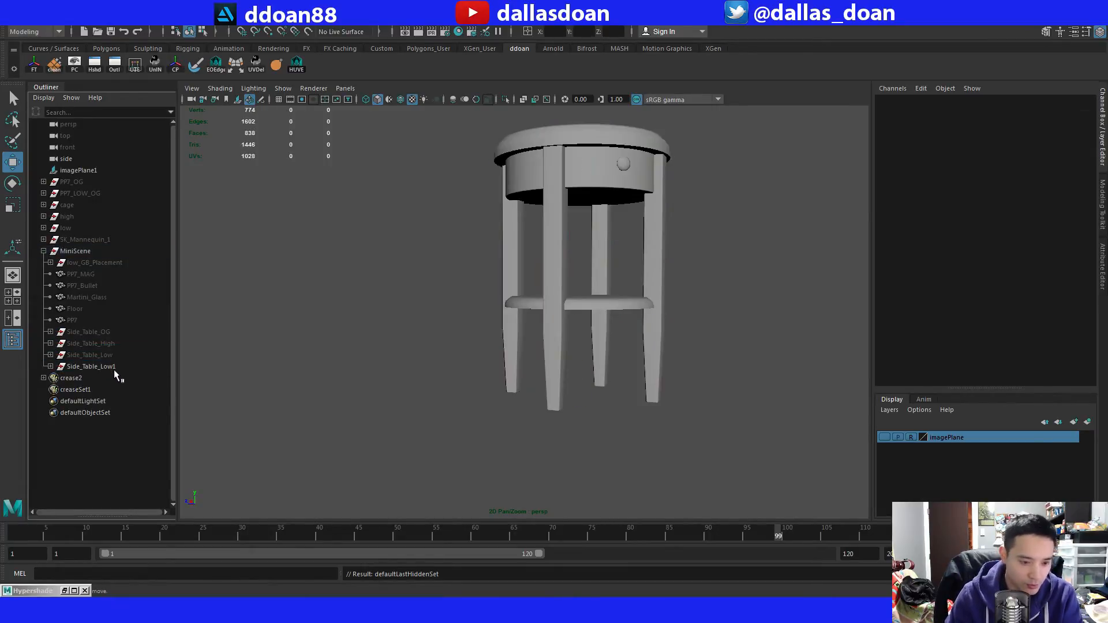
Rename the duplicated low-poly group as Side_Table.
left_click(114, 367)
double_click(148, 367)
key("BackSpace")
key("BackSpace")
key("BackSpace")
key("BackSpace")
key("BackSpace")
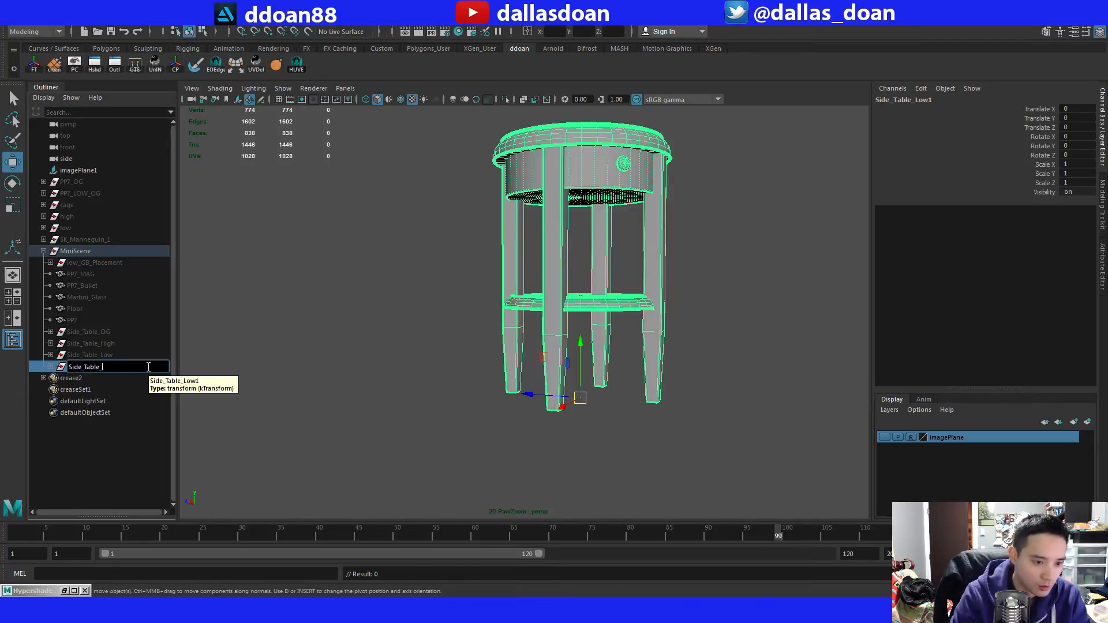
key("Return")
Combine the three low-poly parts inside the Side_Table group into a single mesh and delete its history.
left_click(51, 367)
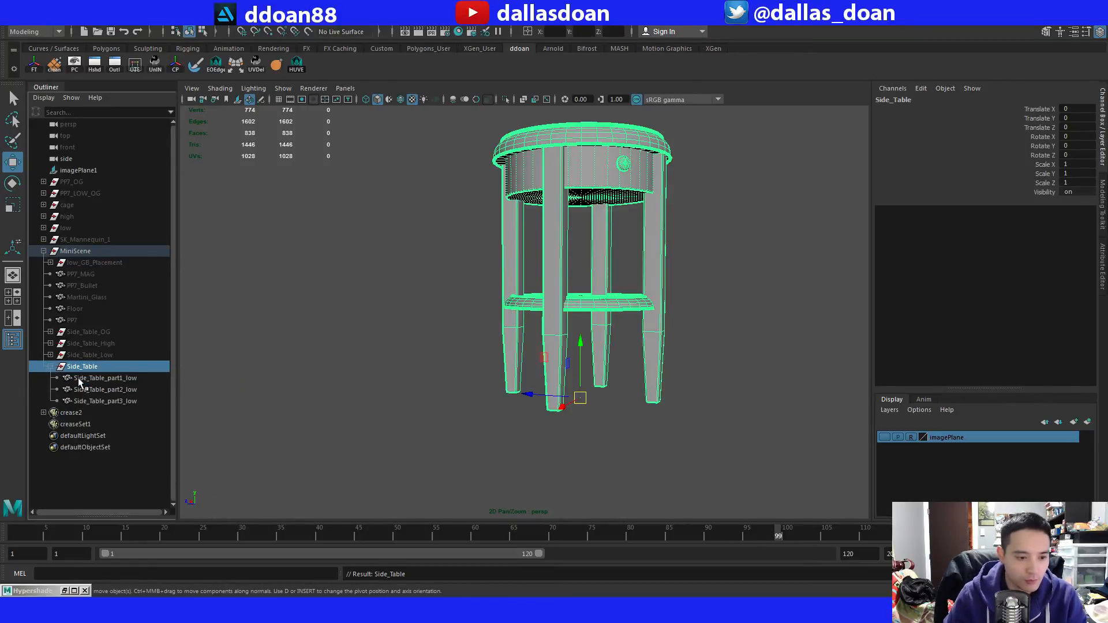
left_click(78, 377)
left_click(107, 401, "shift")
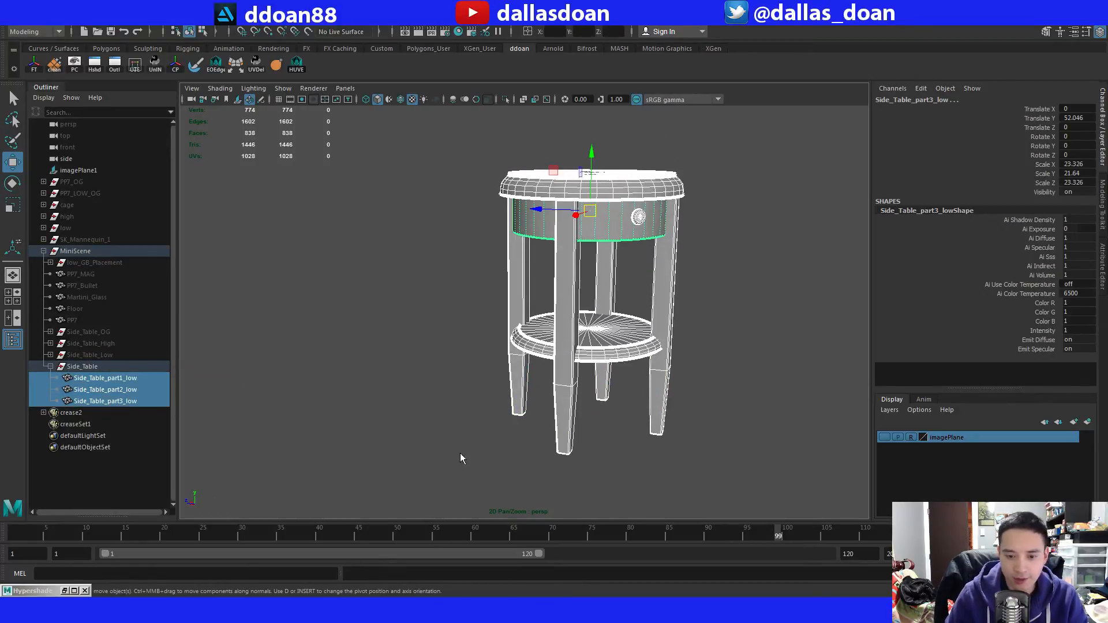
left_click_drag(439, 411, 416, 428, "alt")
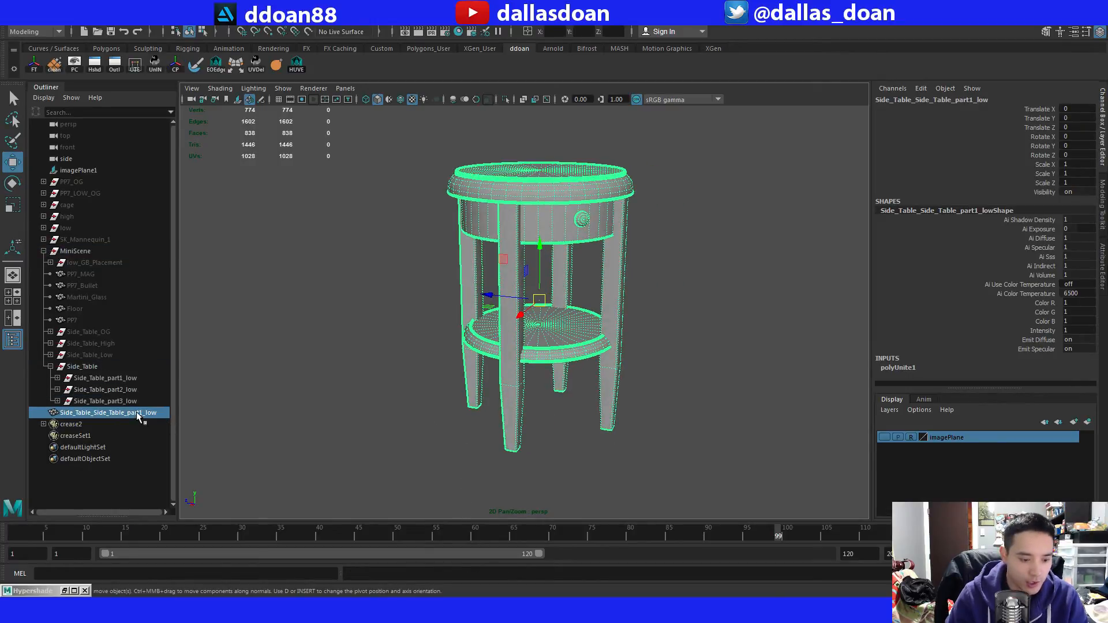
key("alt+shift+d")
Undo the accidental move of the combined mesh in the Outliner and rename the mesh as Side_Table.
middle_click_drag(103, 365, 106, 354)
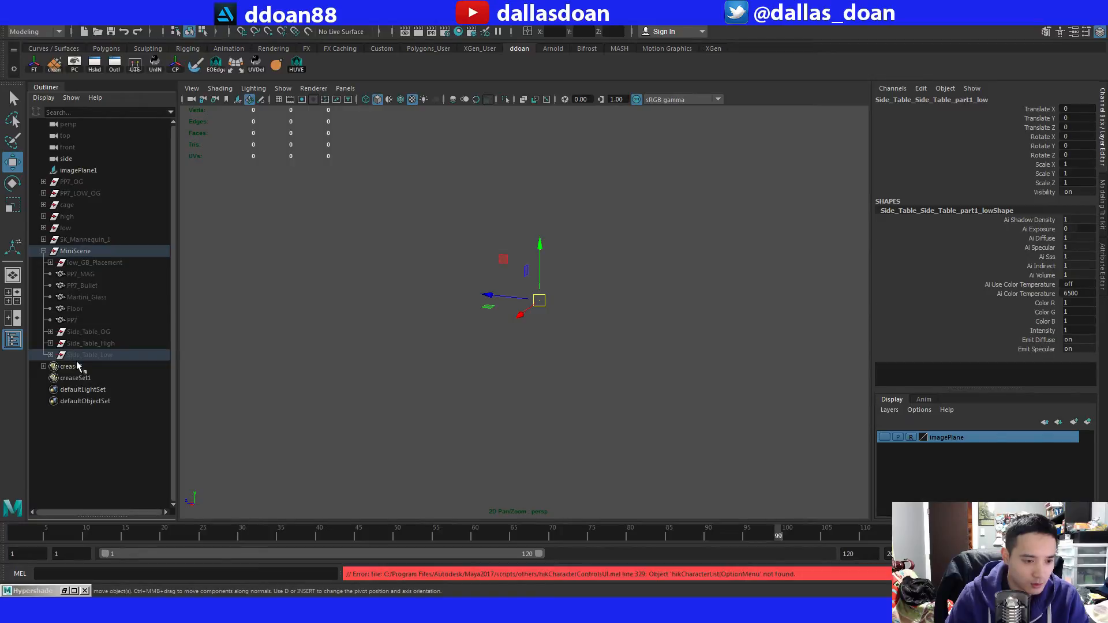
key("ctrl+z")
double_click(107, 367)
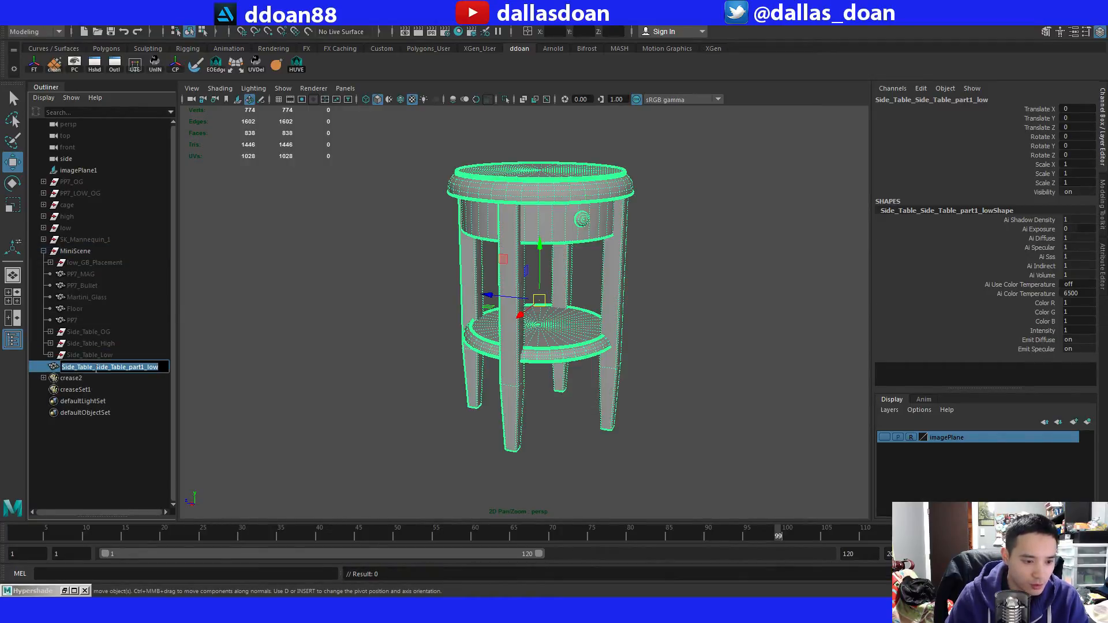
left_click_drag(92, 367, 469, 385)
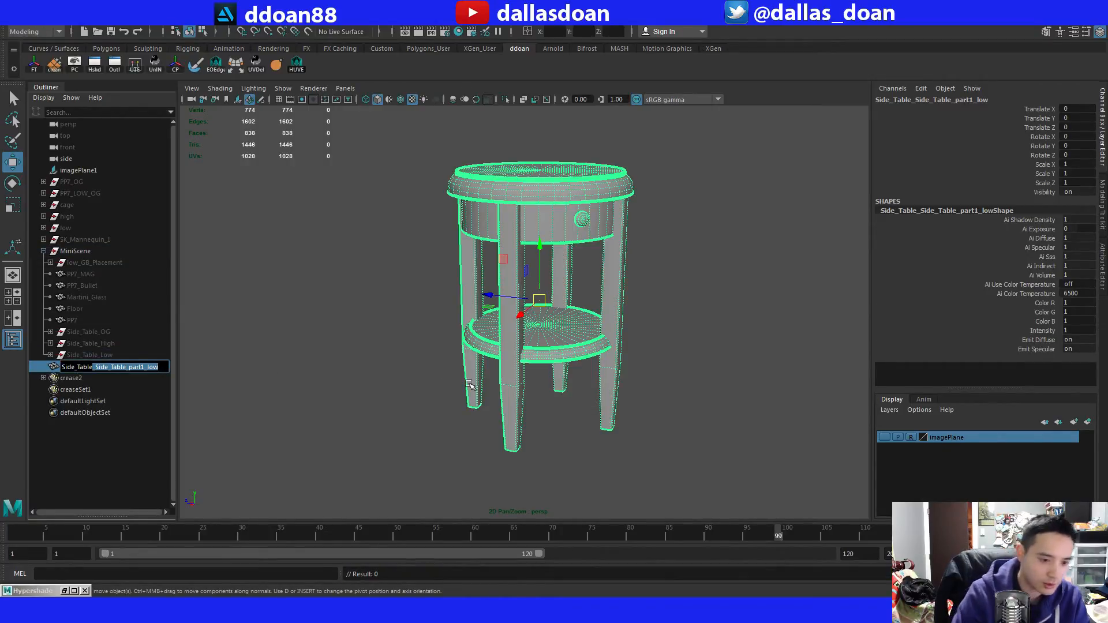
key("BackSpace")
key("Return")
Export the selected Side_Table mesh as FBX to the PP7\Meshes folder, overwriting Side_Table.fbx.
left_click(346, 306)
left_click(123, 367)
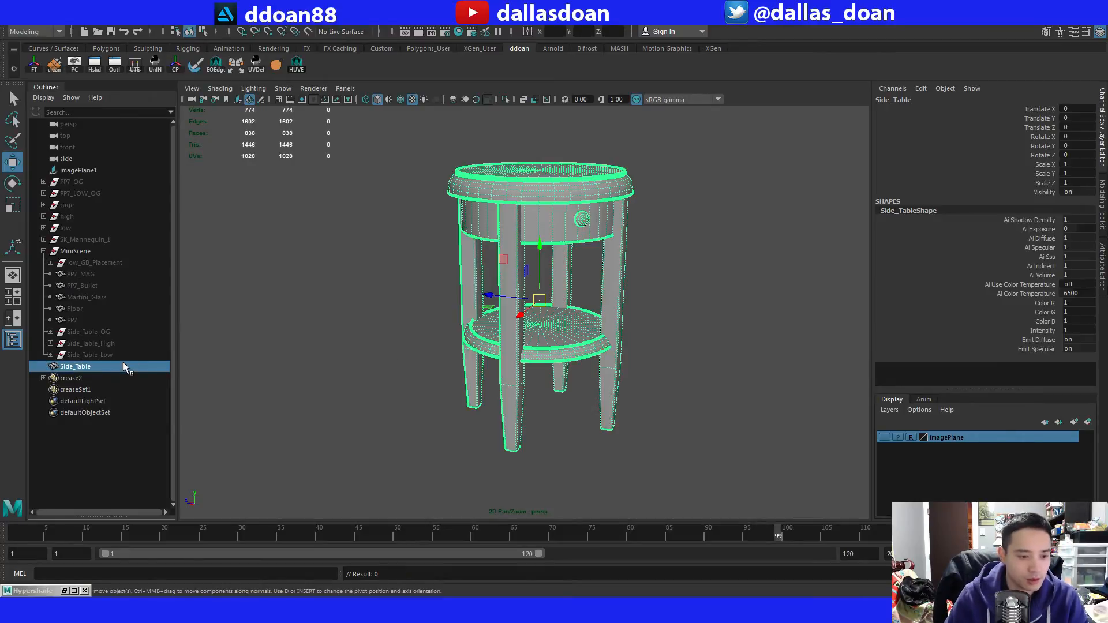
scroll(335, 208, "up", 5)
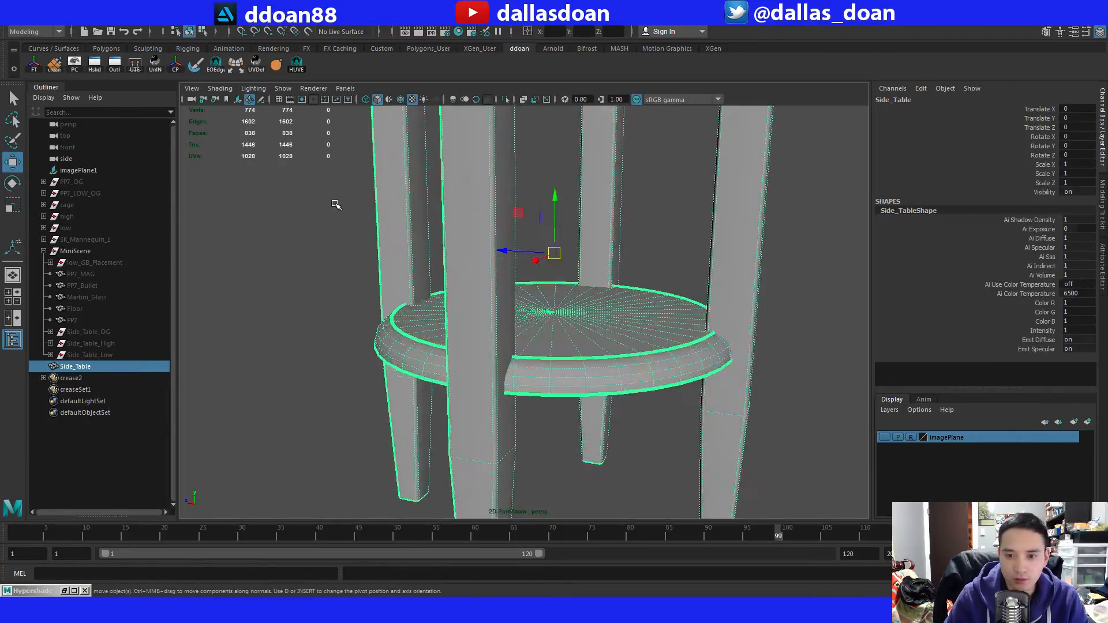
middle_click_drag(336, 206, 366, 363, "alt")
scroll(387, 372, "down", 5)
scroll(386, 337, "down", 3)
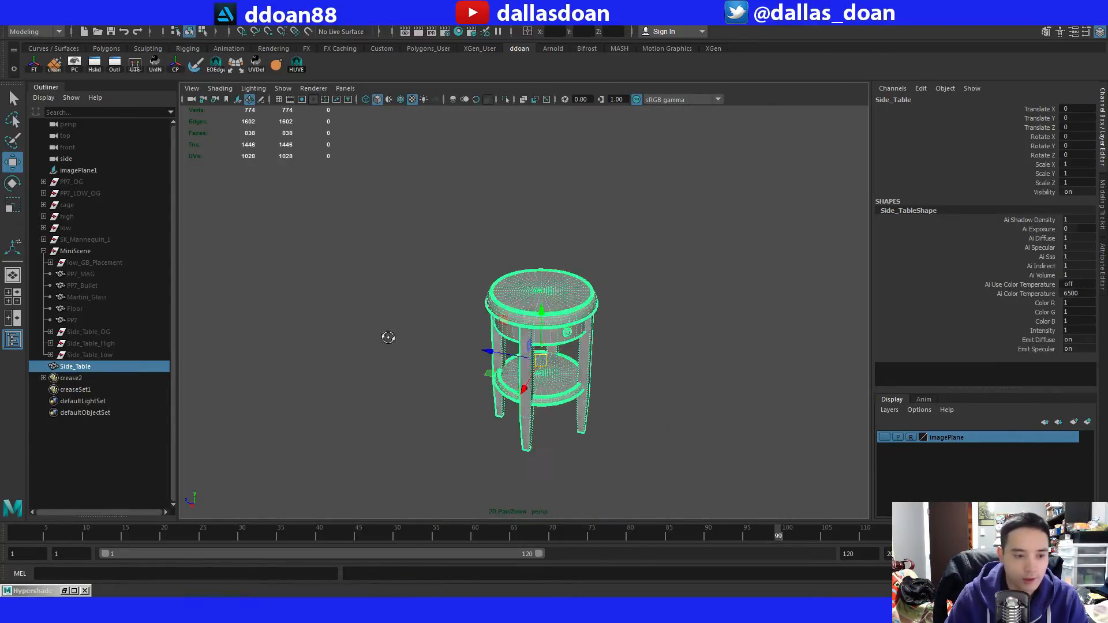
left_click(13, 20)
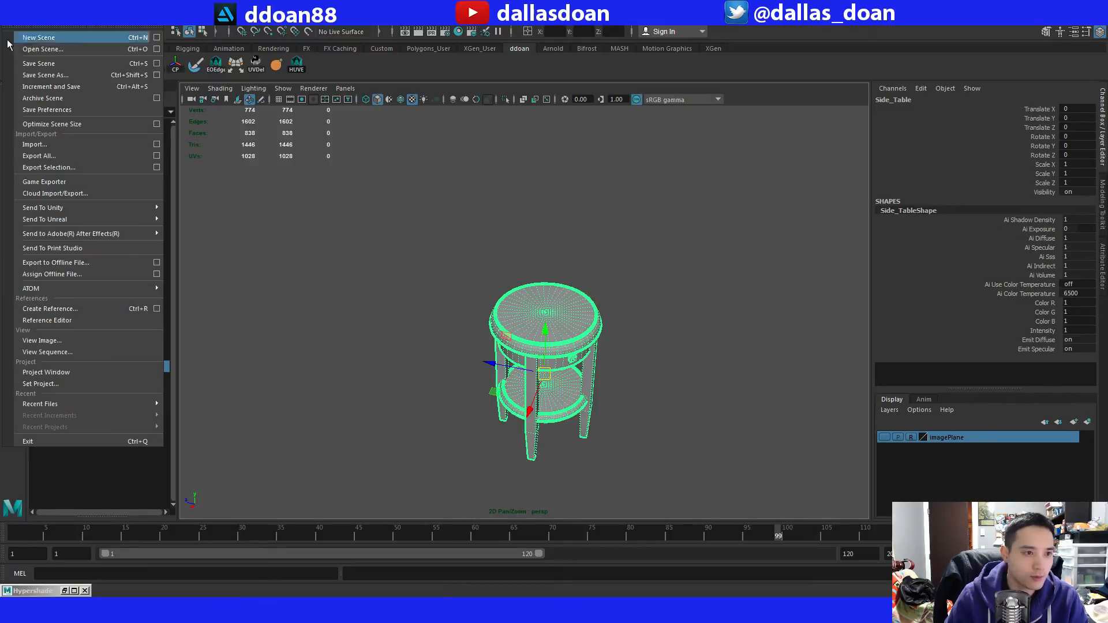
left_click(81, 168)
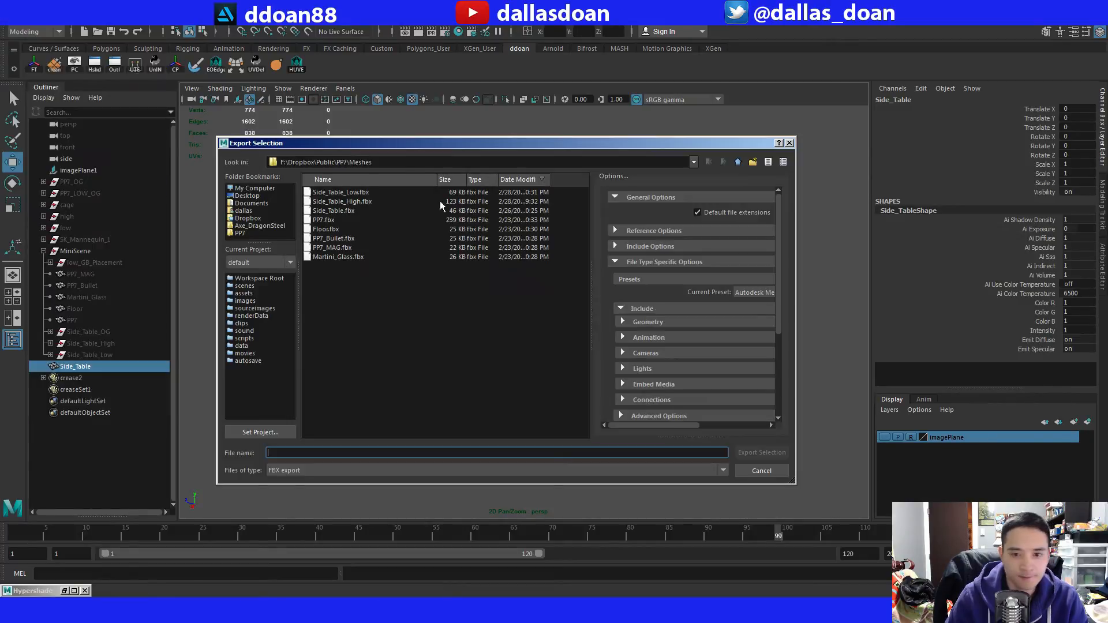
left_click(351, 211)
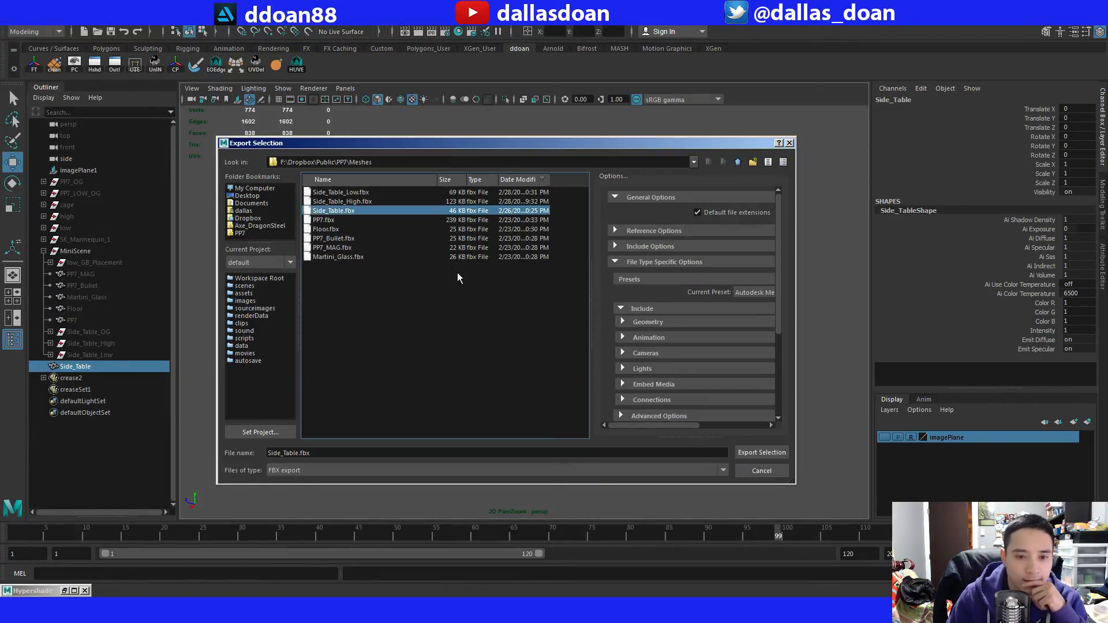
left_click(750, 453)
left_click(496, 330)
left_click(700, 338)
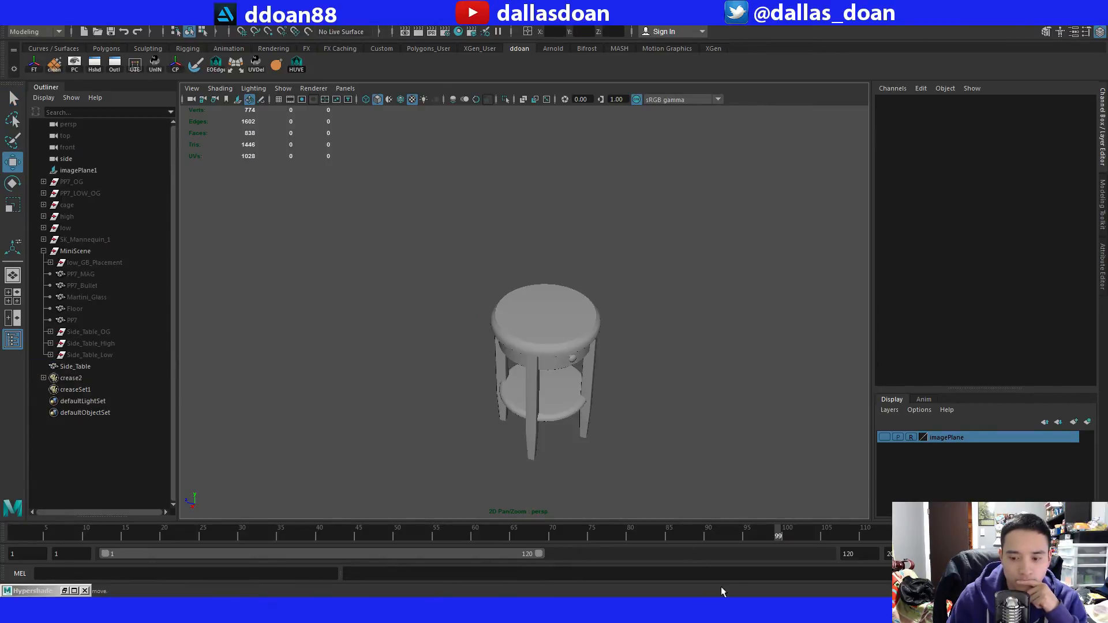
Switch back to Unreal Engine and reimport the Side_Table static mesh in the Content/Props folder.
key("alt+Tab")
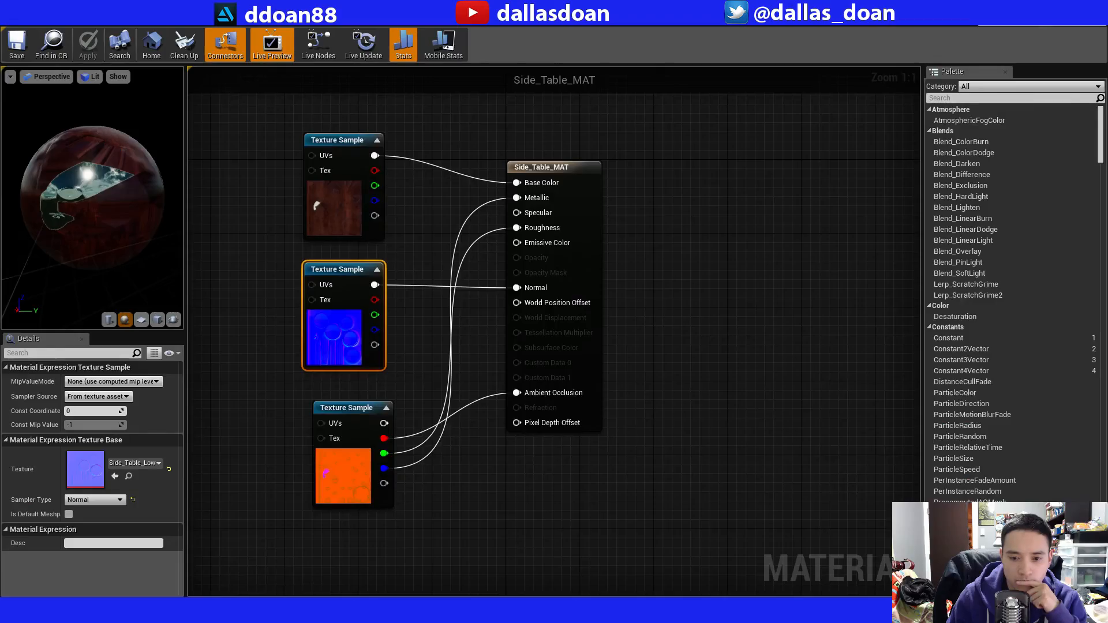
left_click_drag(410, 4, 552, 109)
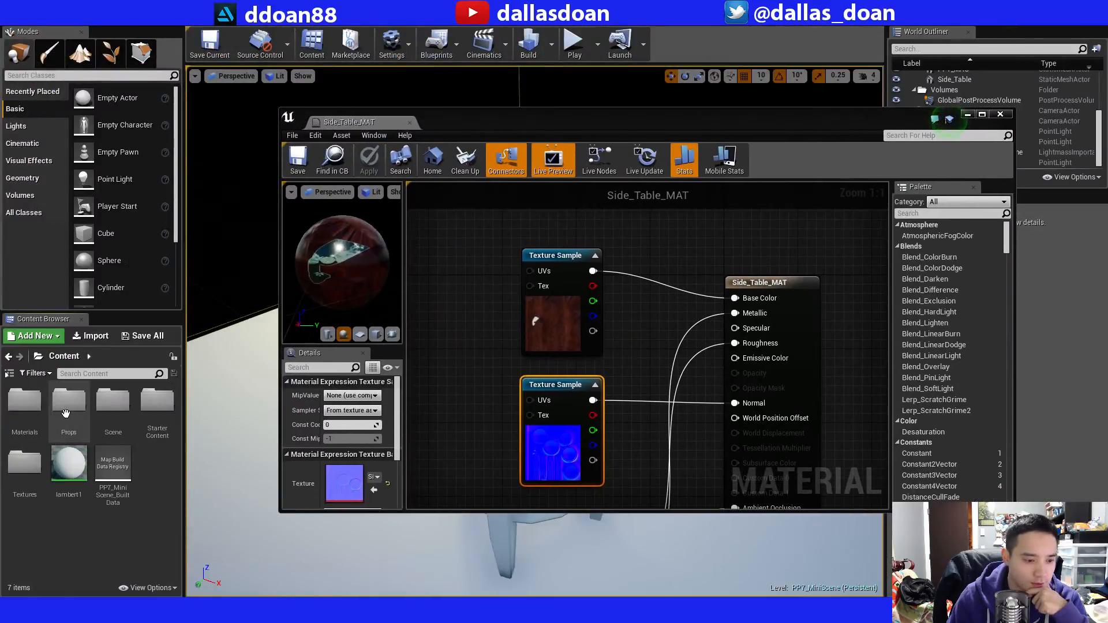
double_click(69, 421)
left_click(70, 463)
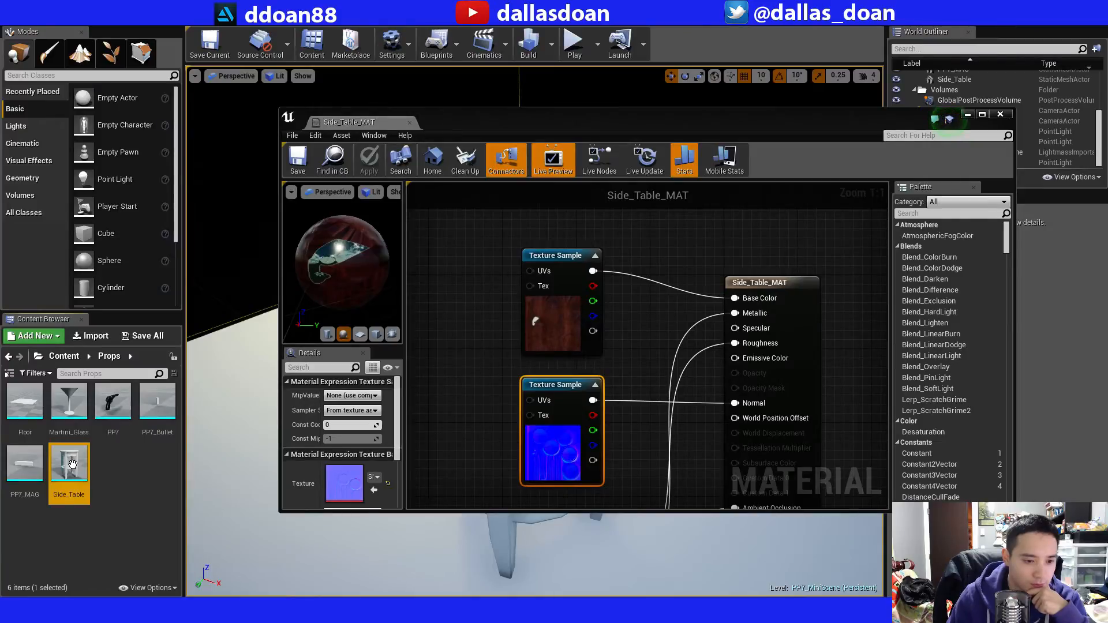
right_click(72, 464)
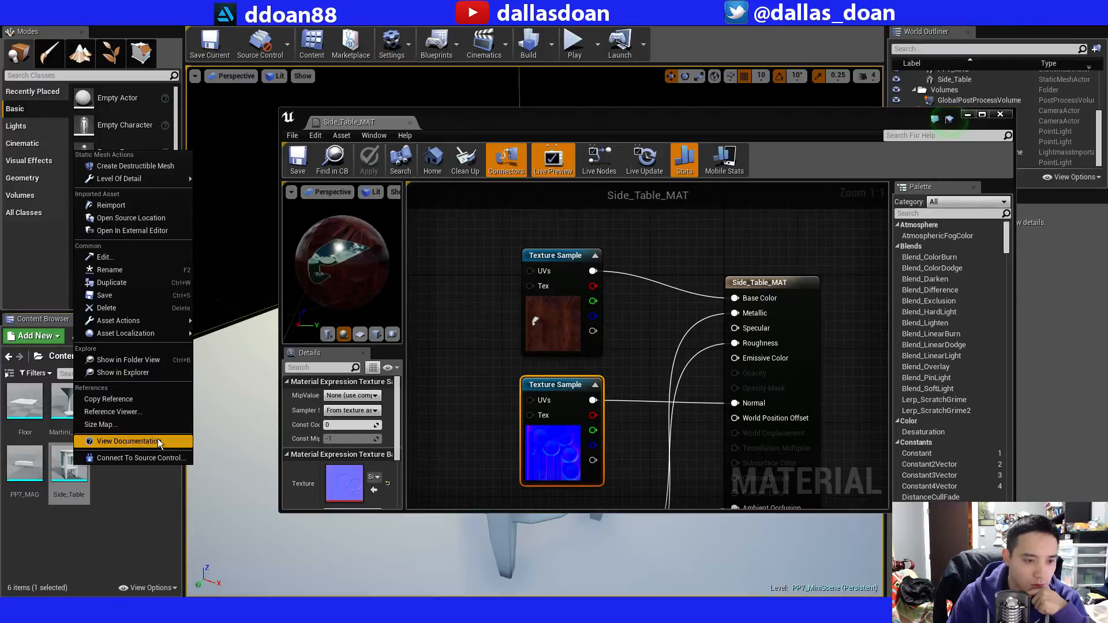
left_click(136, 206)
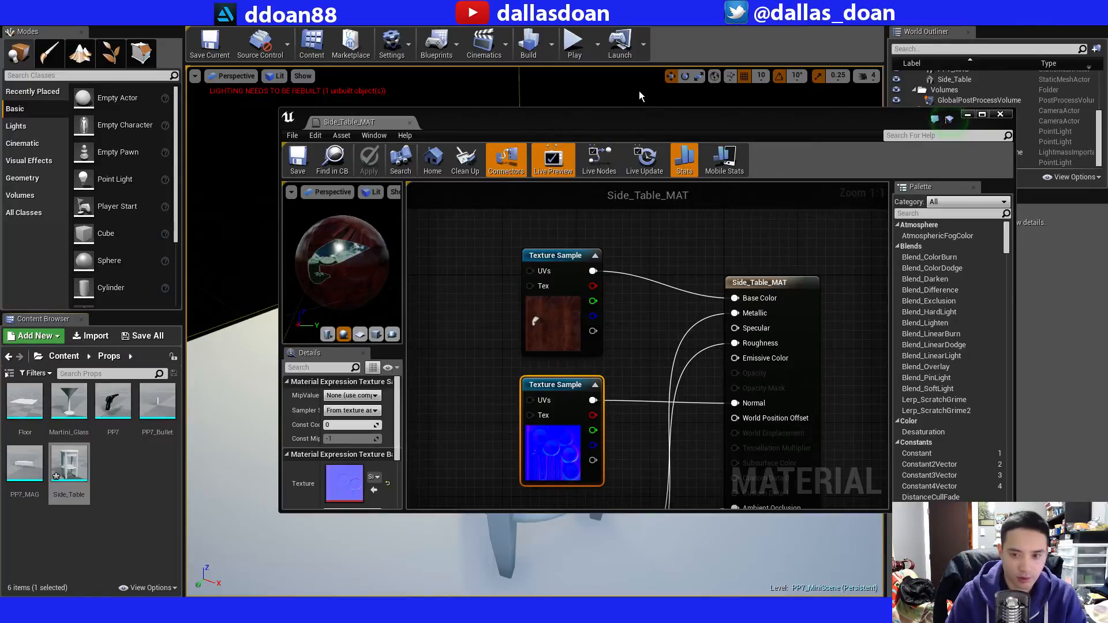
Open the Side_Table static mesh in its editor and close the Side_Table_MAT material editor.
left_click_drag(618, 121, 558, 142)
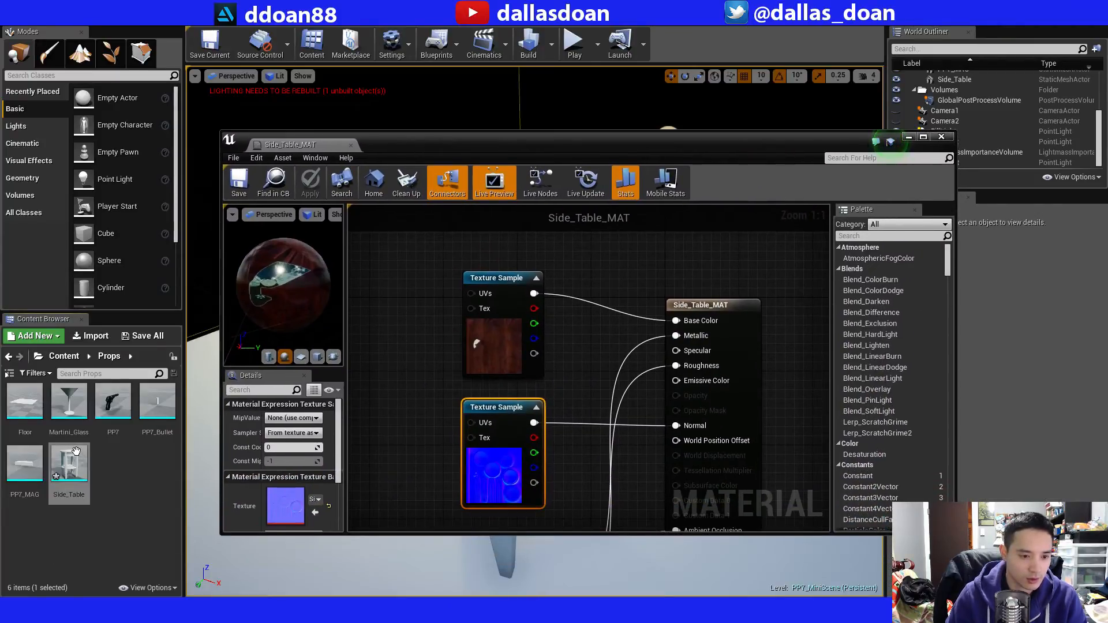
left_click_drag(631, 151, 480, 122)
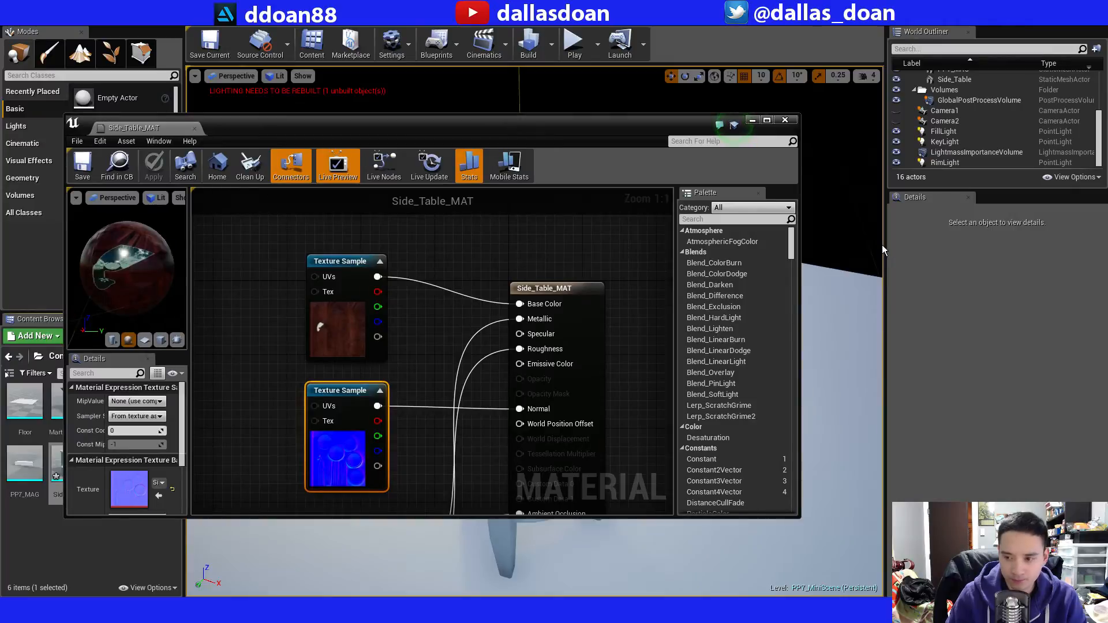
double_click(58, 471)
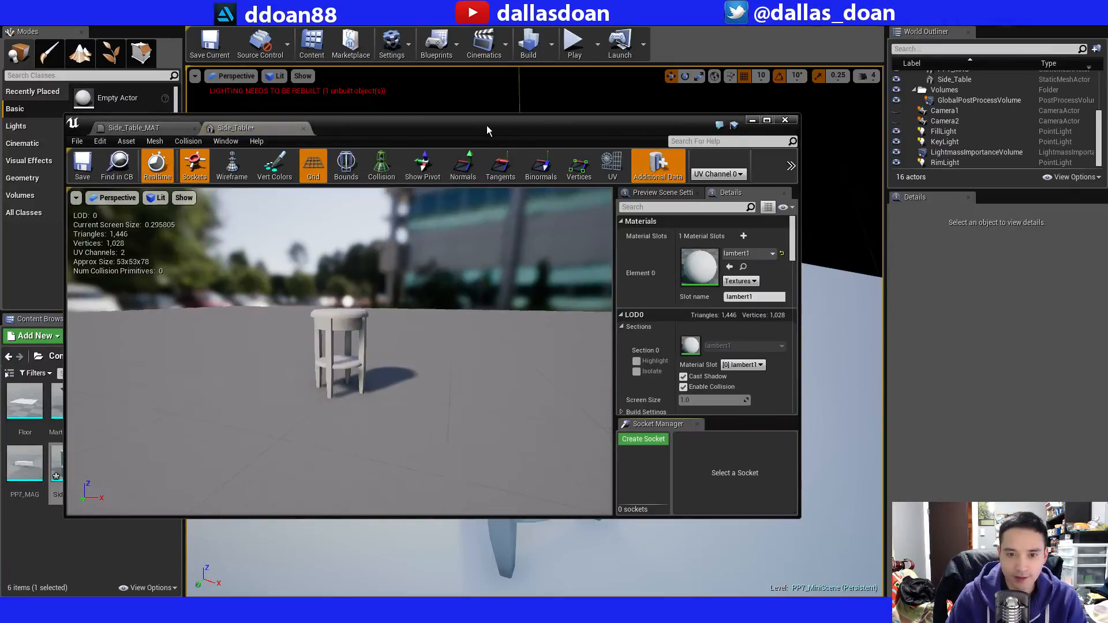
left_click_drag(487, 126, 788, 151)
left_click_drag(656, 158, 491, 112)
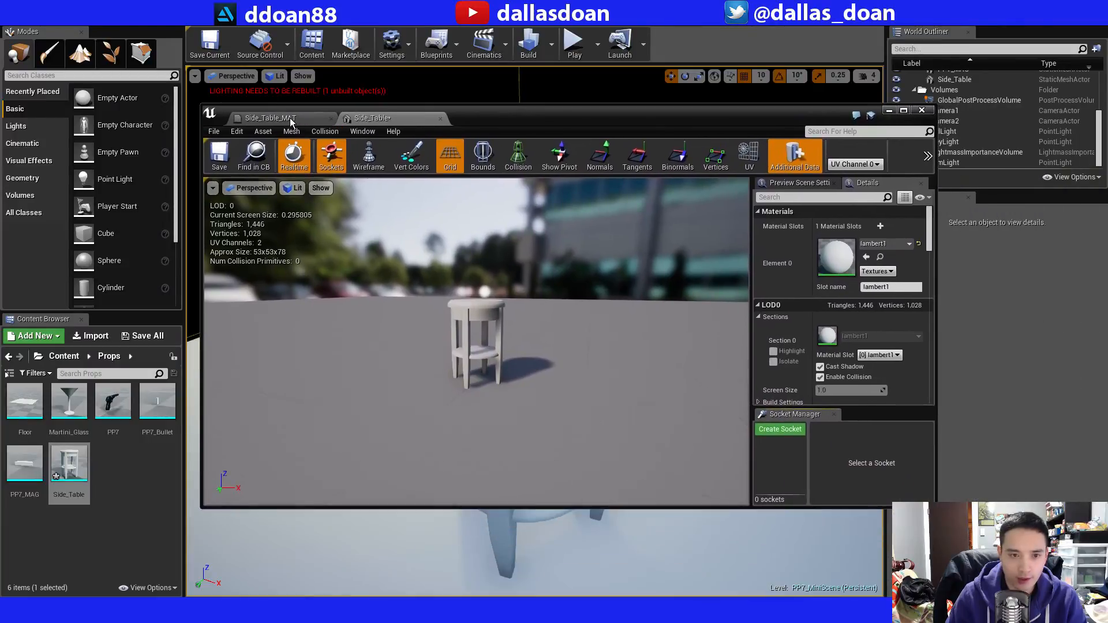
left_click(320, 118)
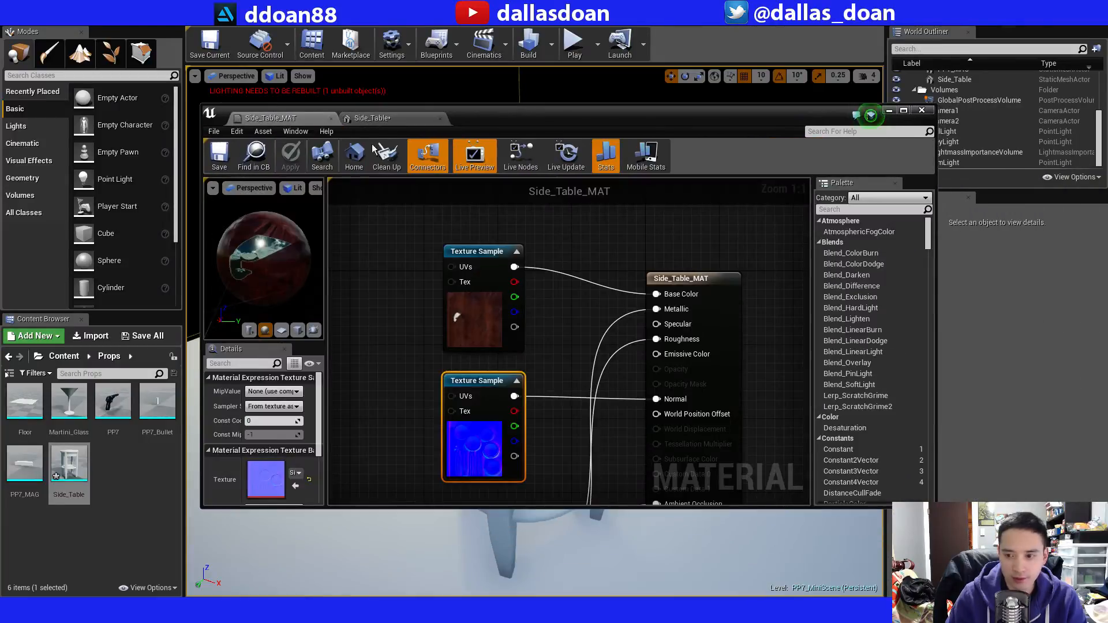
left_click(331, 119)
Assign Side_Table_MAT from the Content/Materials folder to the Side_Table mesh's Element 0 material slot.
left_click(63, 356)
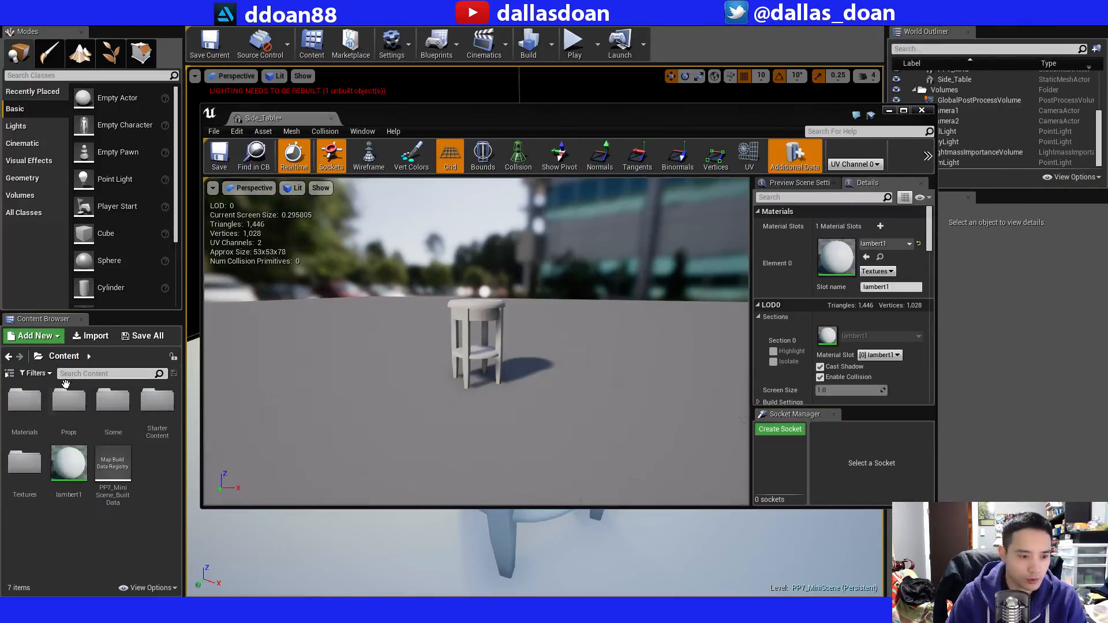
double_click(51, 416)
left_click_drag(71, 409, 832, 245)
scroll(676, 307, "up", 5)
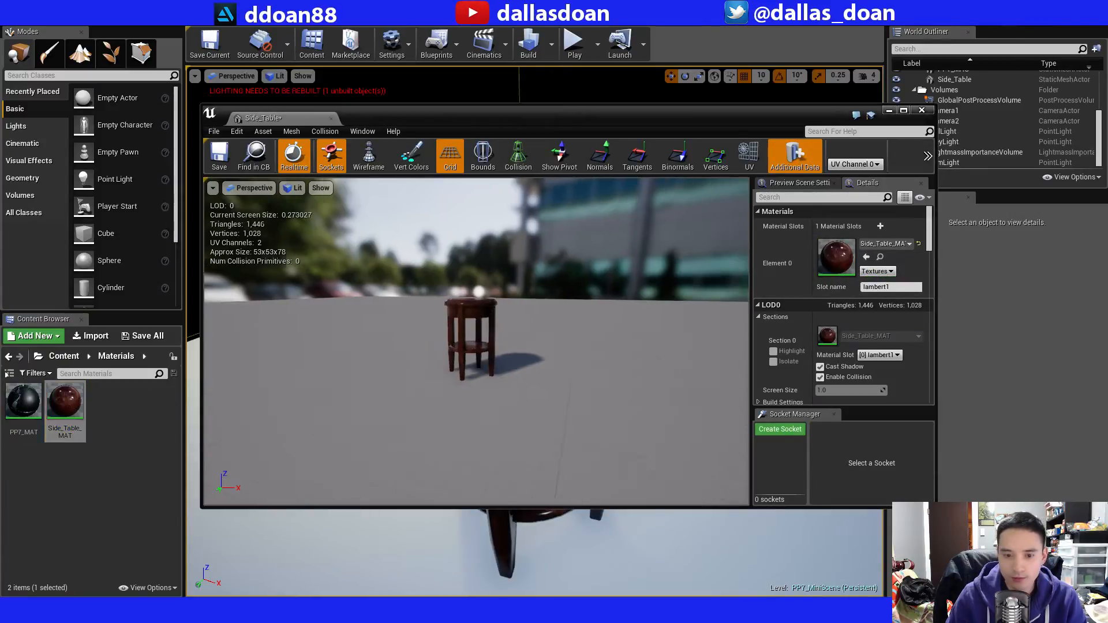
Inspect the textured Side_Table mesh from several angles in the static mesh editor and close the editor.
left_click_drag(676, 307, 629, 283)
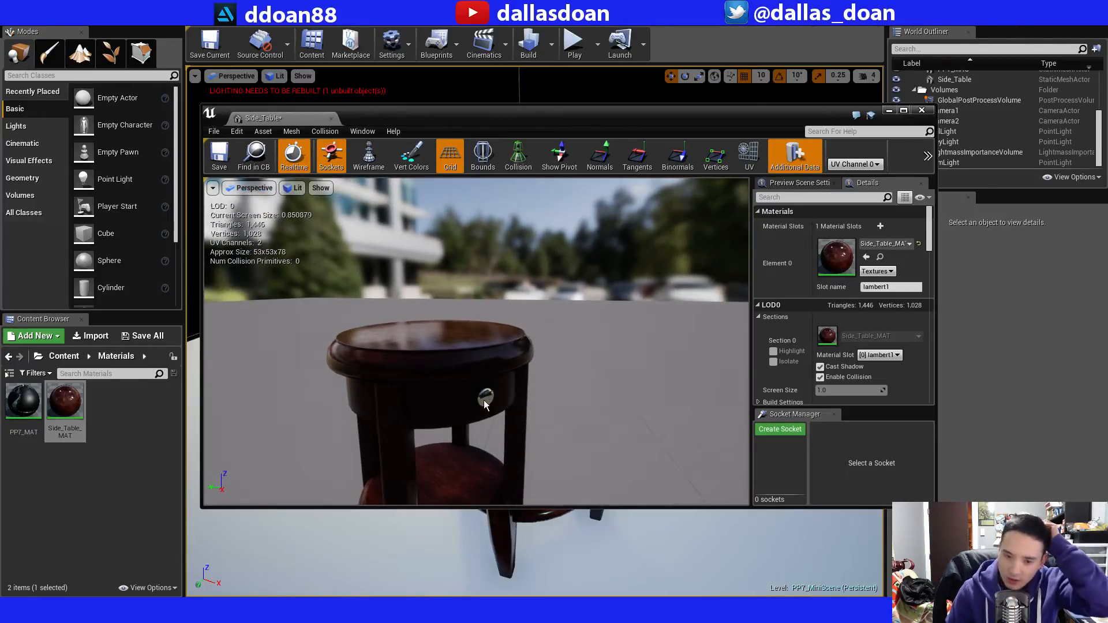
left_click_drag(483, 400, 515, 403)
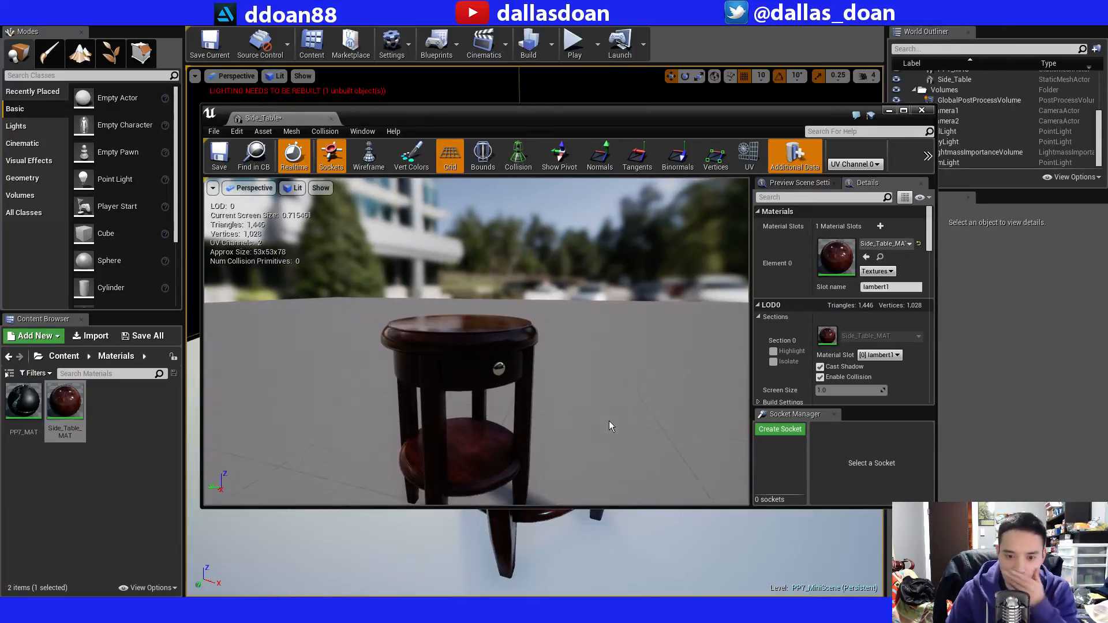
left_click_drag(624, 199, 625, 161)
left_click_drag(553, 304, 551, 332)
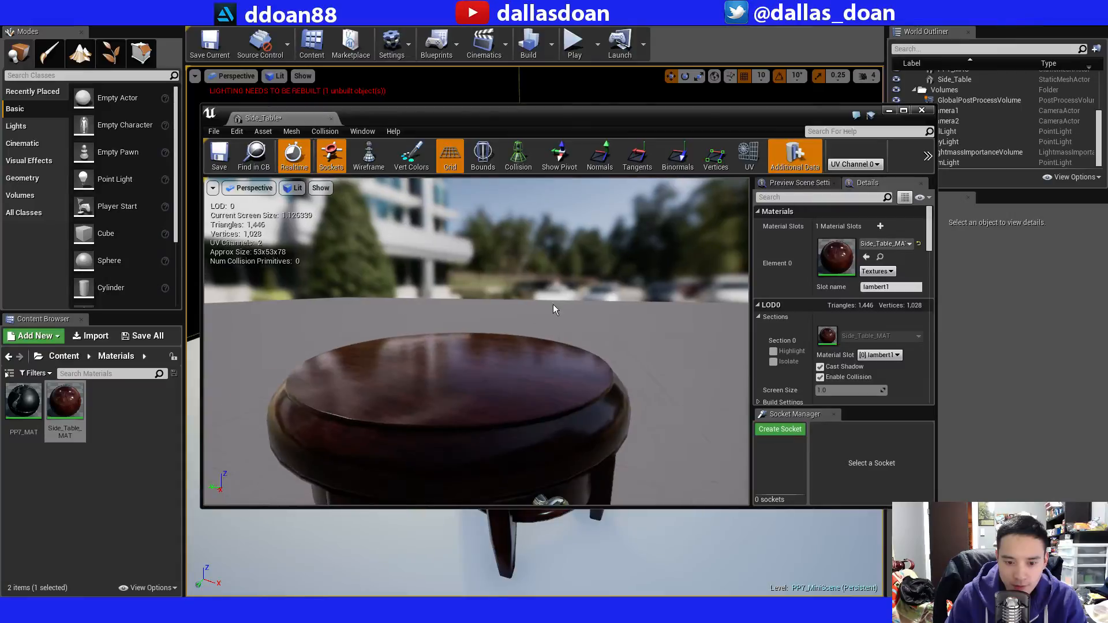
left_click(922, 111)
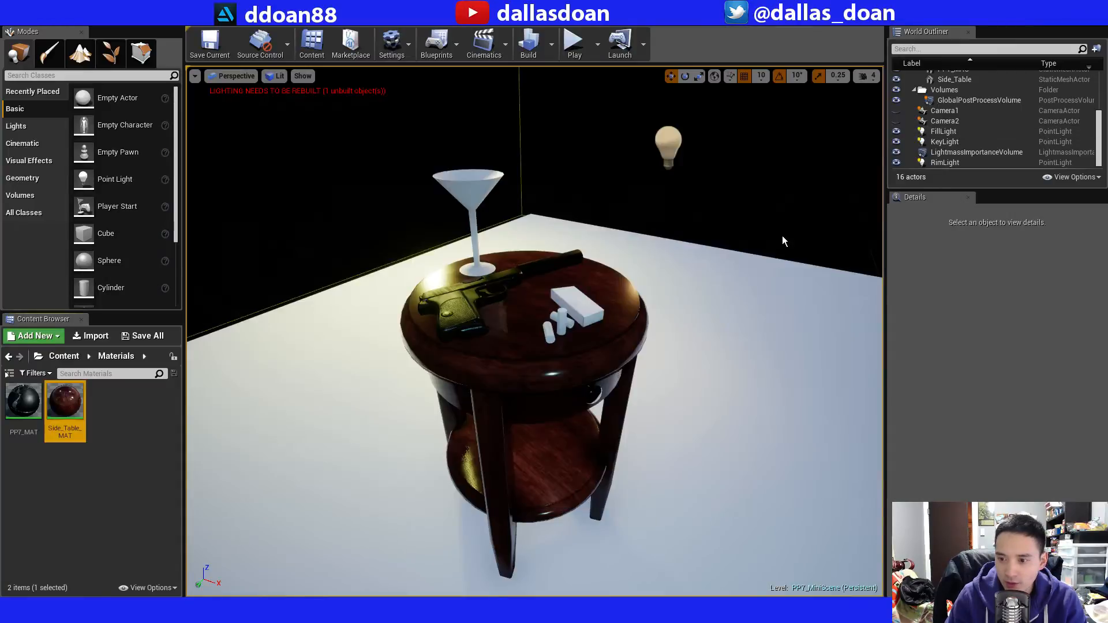
Select the Side_Table in the level and review its properties, including the assigned material.
mouse_move(617, 317)
right_mouse_down()
mouse_move(617, 277)
mouse_move(641, 317)
mouse_move(629, 338)
mouse_move(629, 312)
right_mouse_up()
left_click(572, 312)
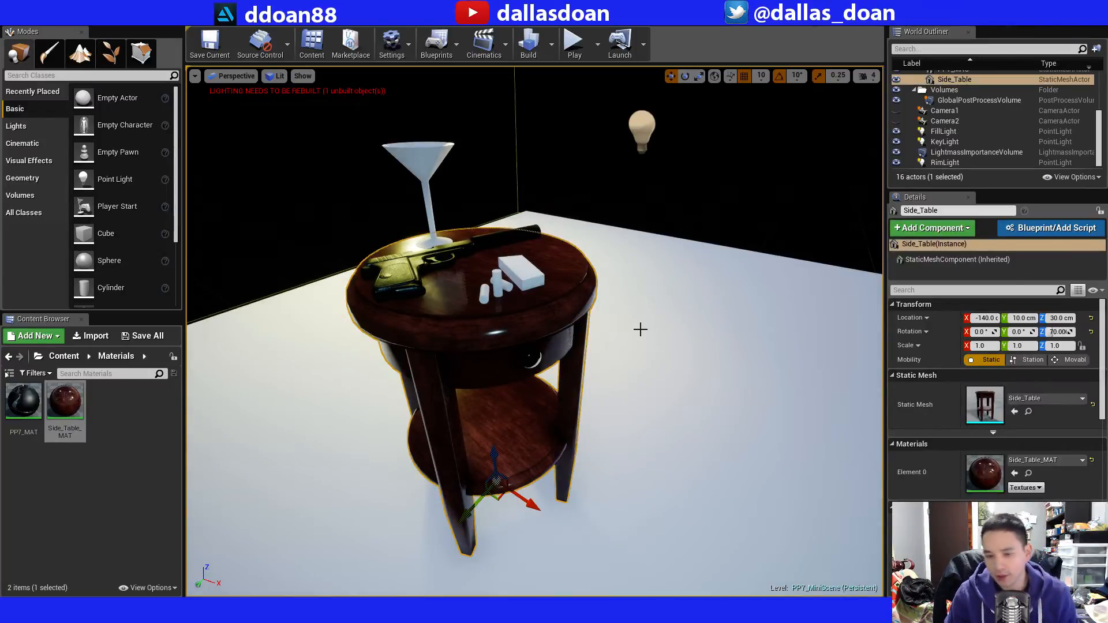
left_click_drag(1098, 381, 1097, 528)
scroll(1079, 424, "up", 10)
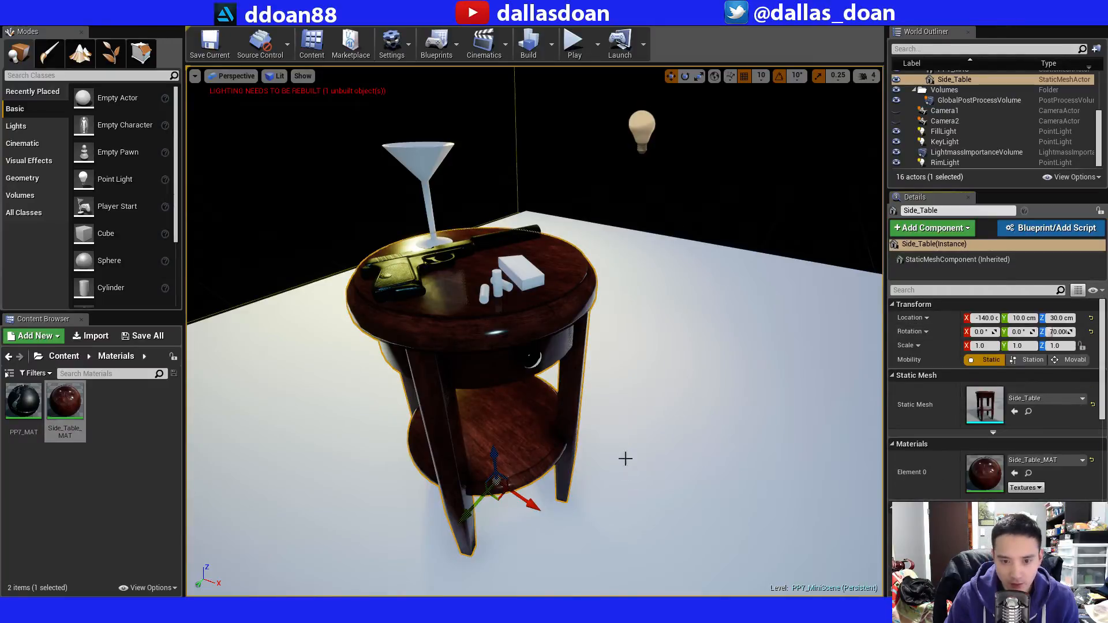
Switch to Substance Painter and expand the Aluminium Anodized Red folder in the layer stack.
key("alt+Tab")
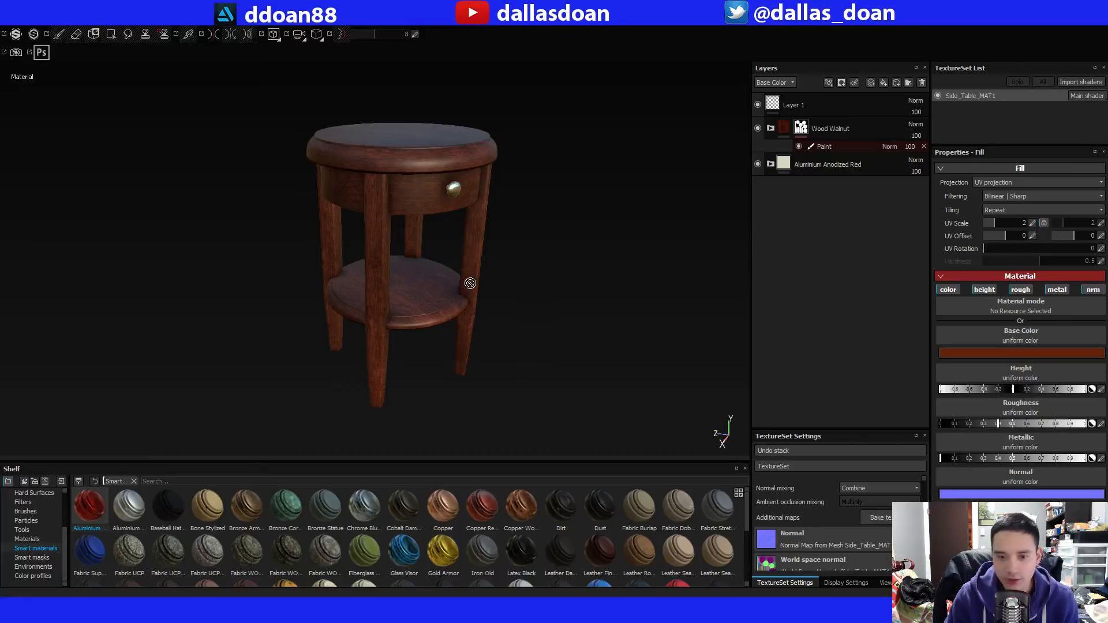
left_click_drag(496, 285, 497, 319, "alt")
middle_click_drag(497, 320, 499, 258, "alt")
scroll(512, 278, "up", 2)
left_click(770, 163)
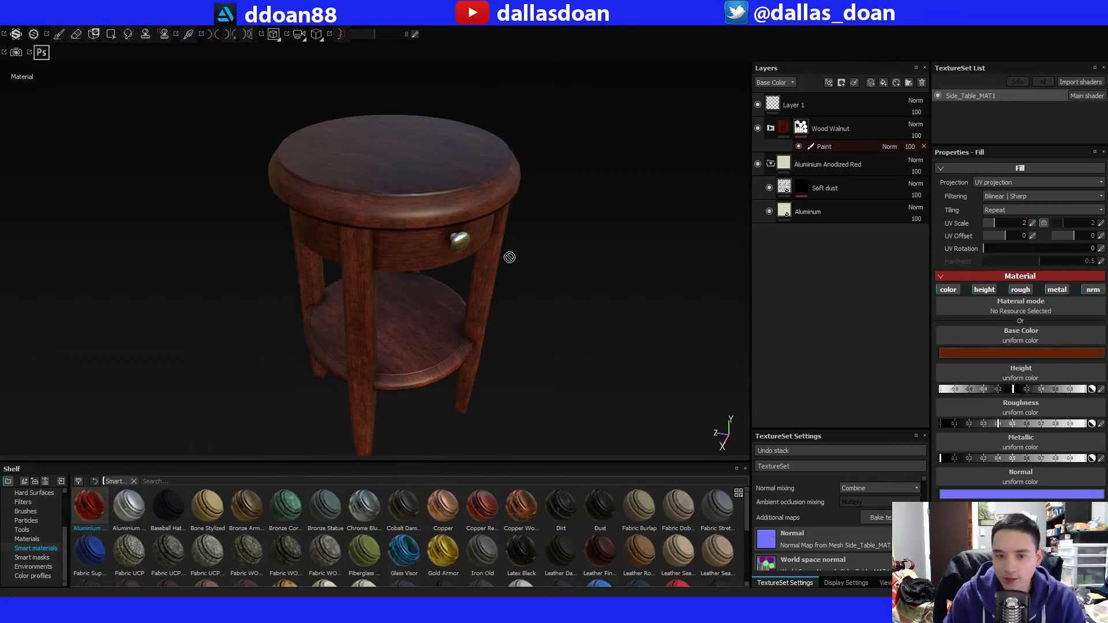
Tint the Aluminum layer's base color to a yellowish brass for the drawer knob, with RGB 0.561, 0.563, 0.237.
left_click_drag(507, 255, 475, 220, "alt")
middle_click_drag(475, 220, 450, 279, "alt")
left_click_drag(450, 279, 457, 249, "alt")
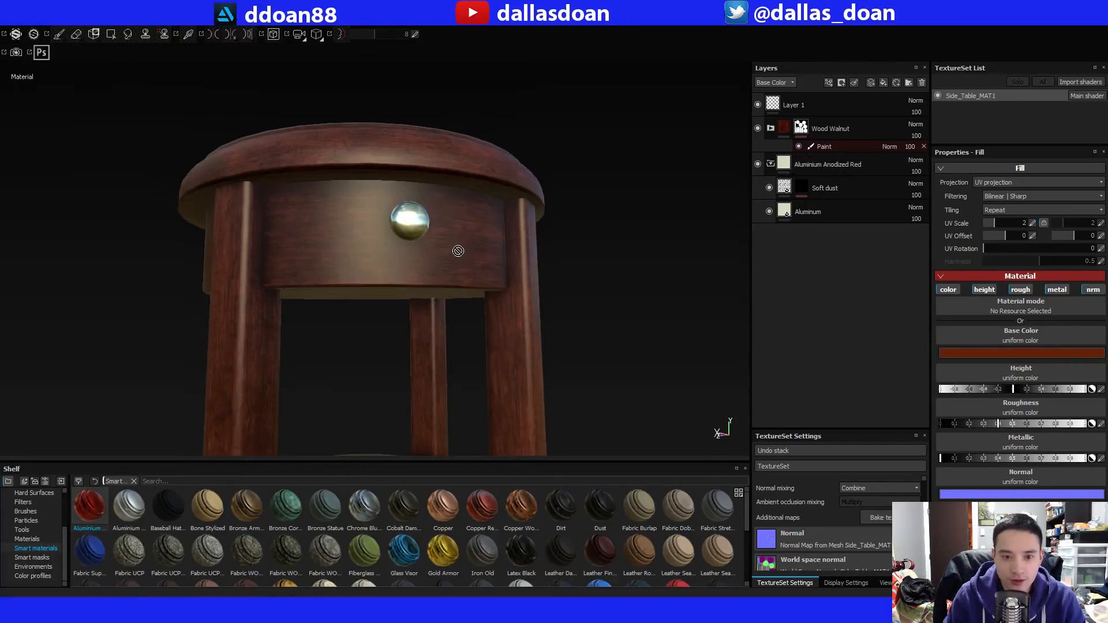
left_click(831, 211)
left_click(981, 353)
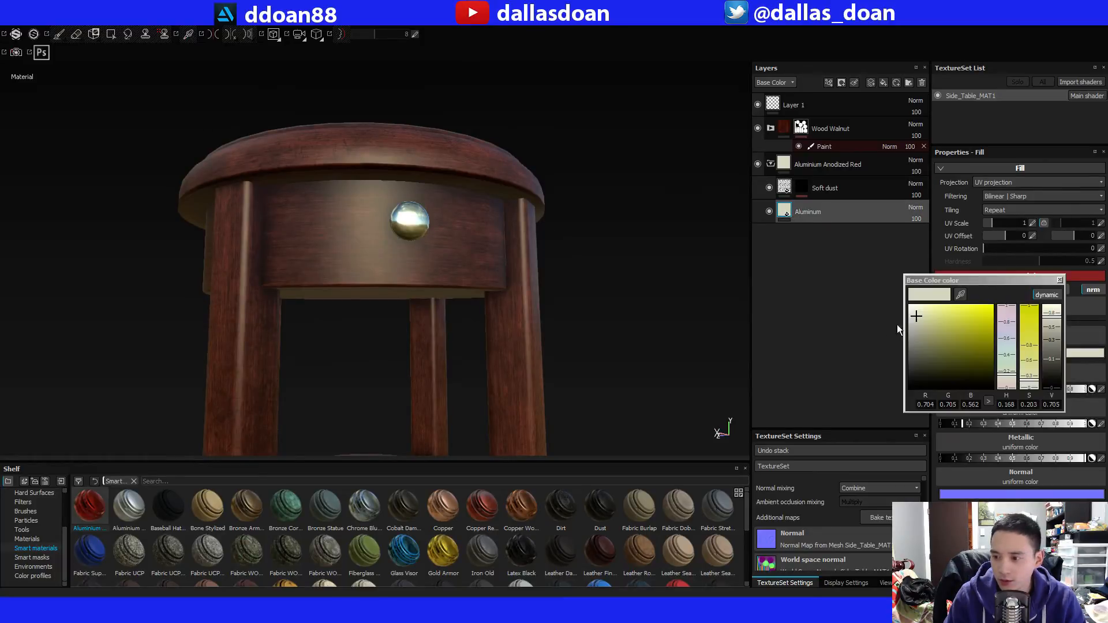
left_click_drag(917, 315, 935, 323)
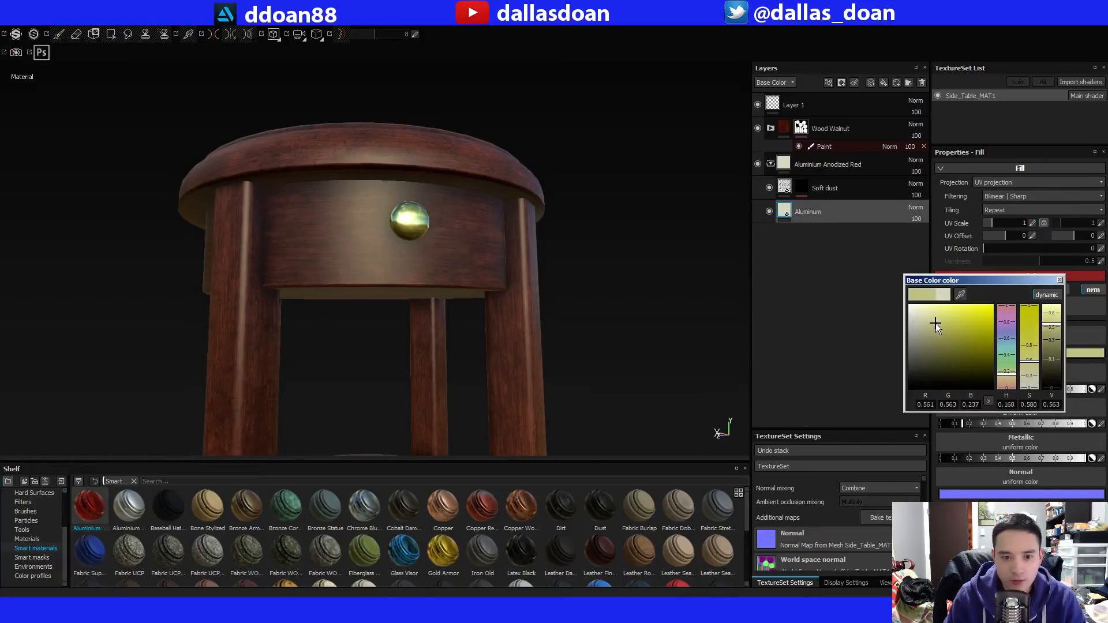
left_click(1060, 281)
mouse_move(507, 257)
left_mouse_down("alt")
mouse_move(504, 267)
mouse_move(512, 260)
left_mouse_up("alt")
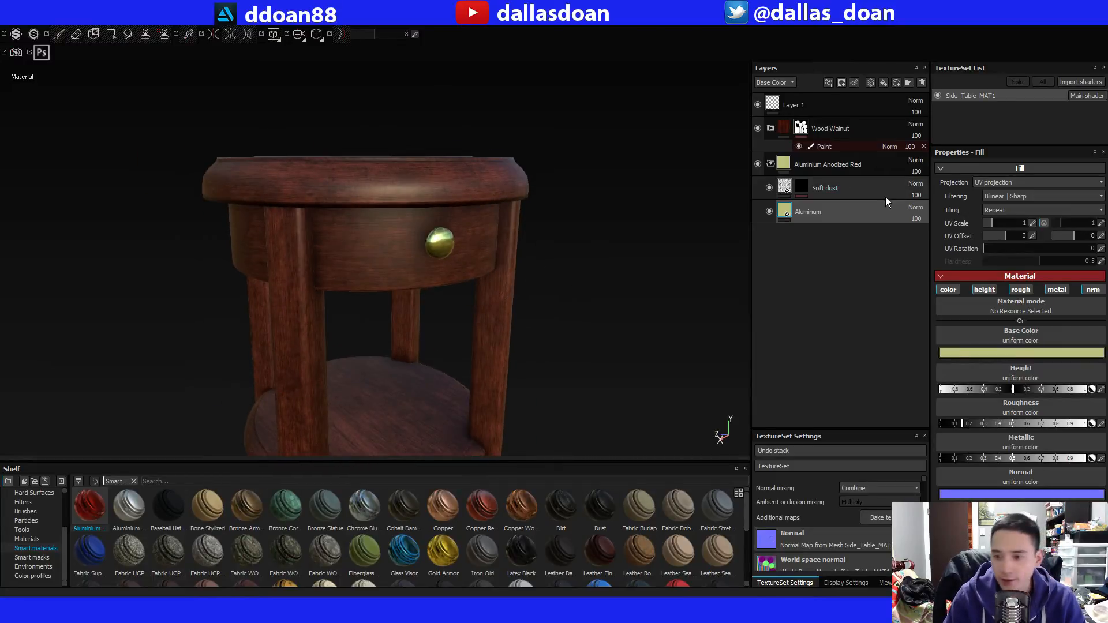
Expand the Wood Walnut folder and inspect its Base layer's roughness and metallic settings against the table.
left_click(771, 128)
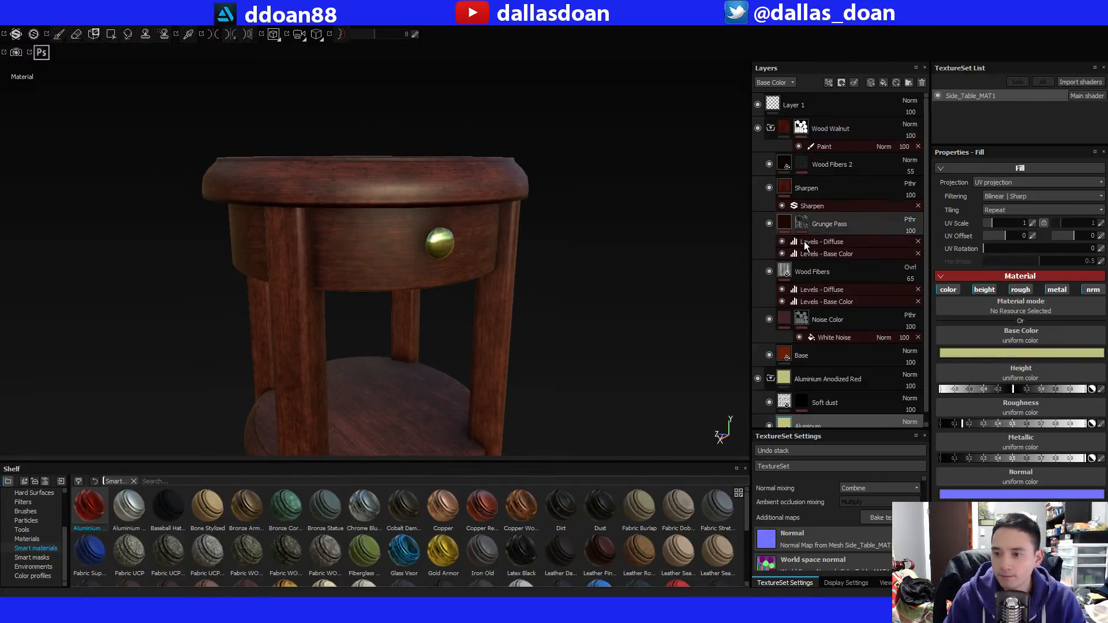
left_click(789, 354)
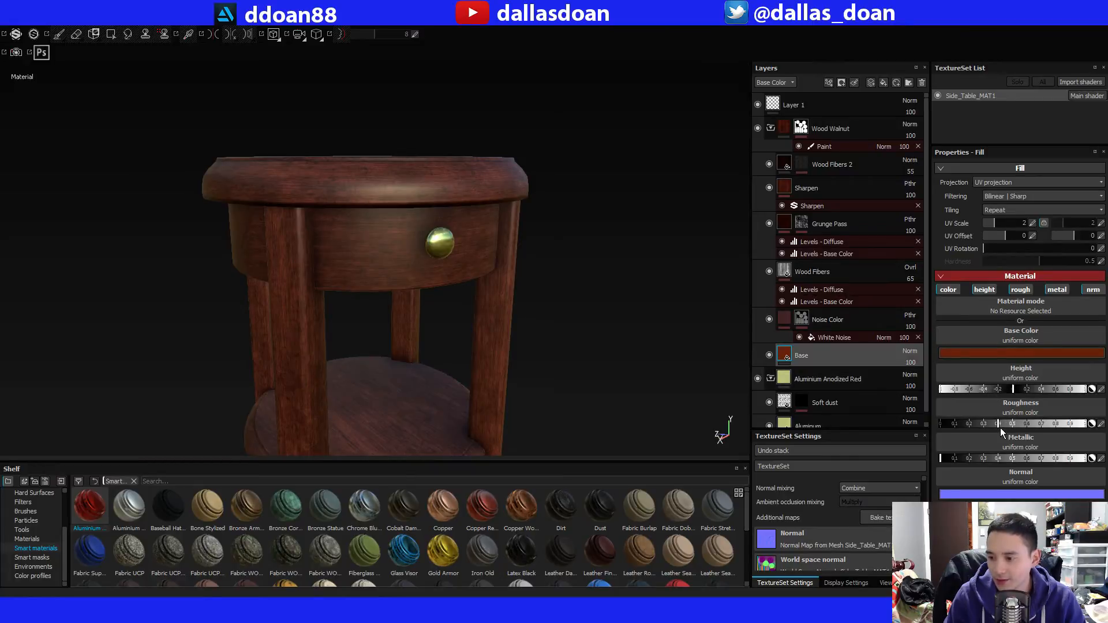
left_click_drag(546, 272, 577, 243, "alt")
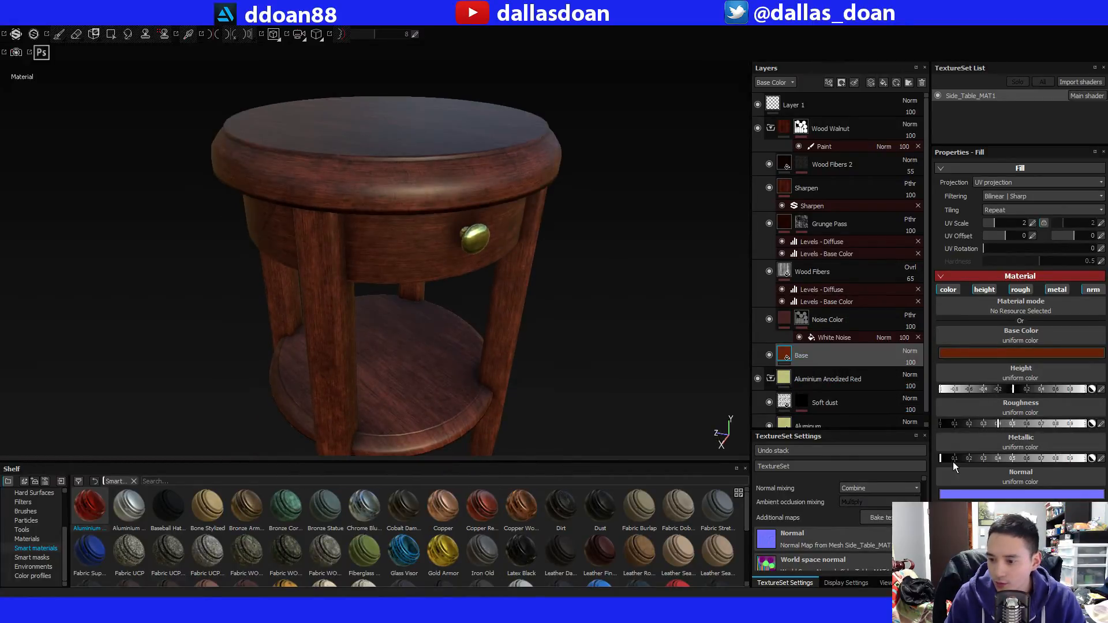
left_click_drag(425, 248, 483, 254, "alt")
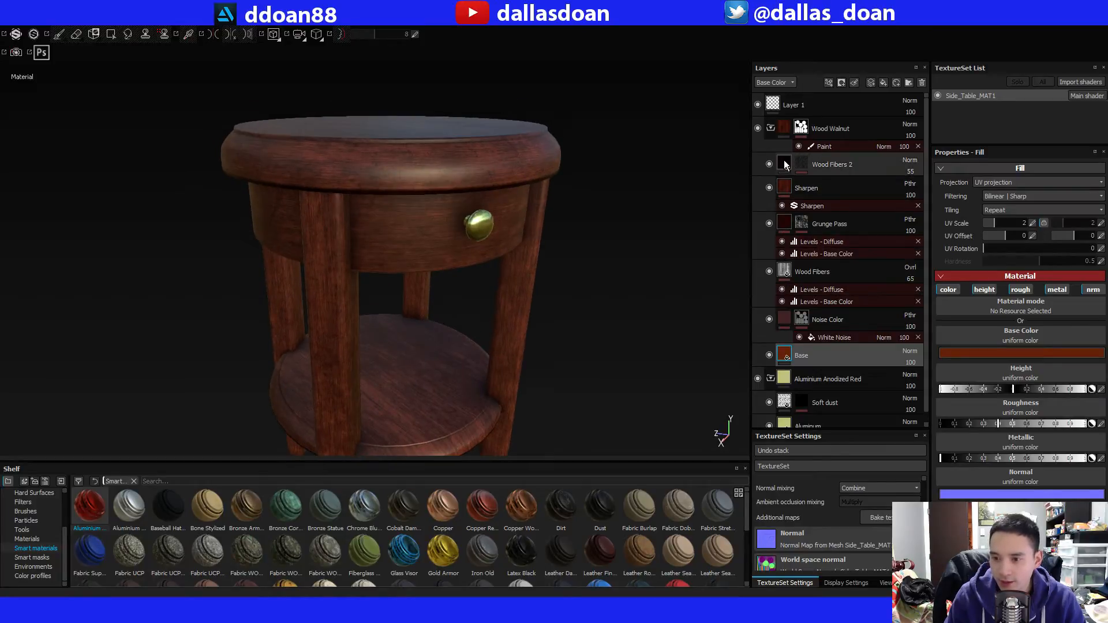
Examine the Wood Fibers 2, Sharpen, Grunge Pass, Wood Fibers, Noise Color and Base layers for their effect on the wood's material channels.
left_click(784, 164)
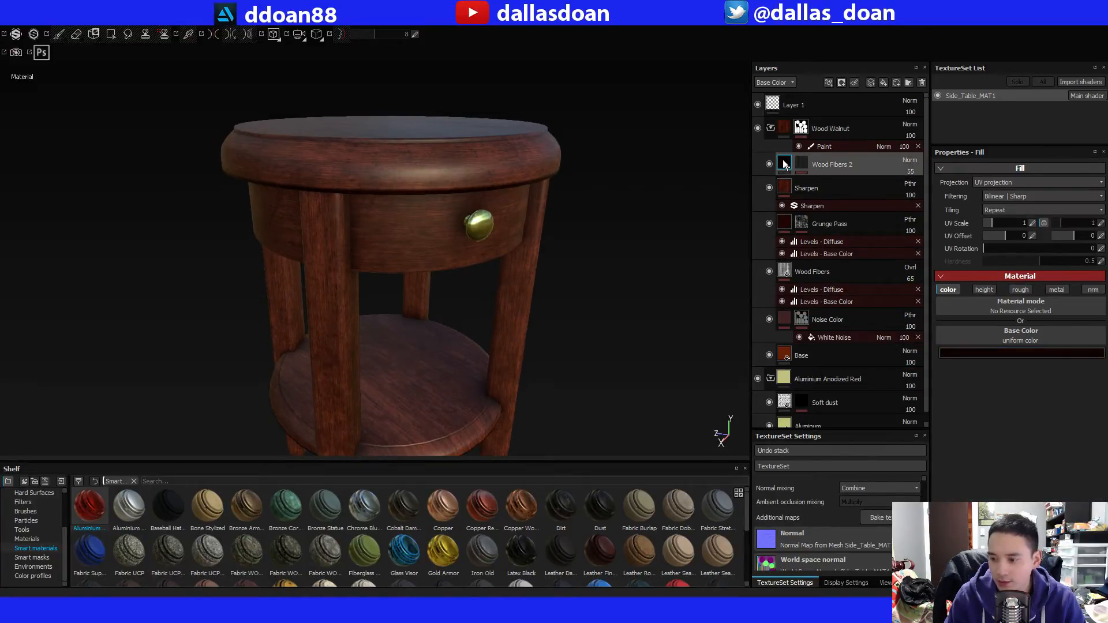
left_click(784, 188)
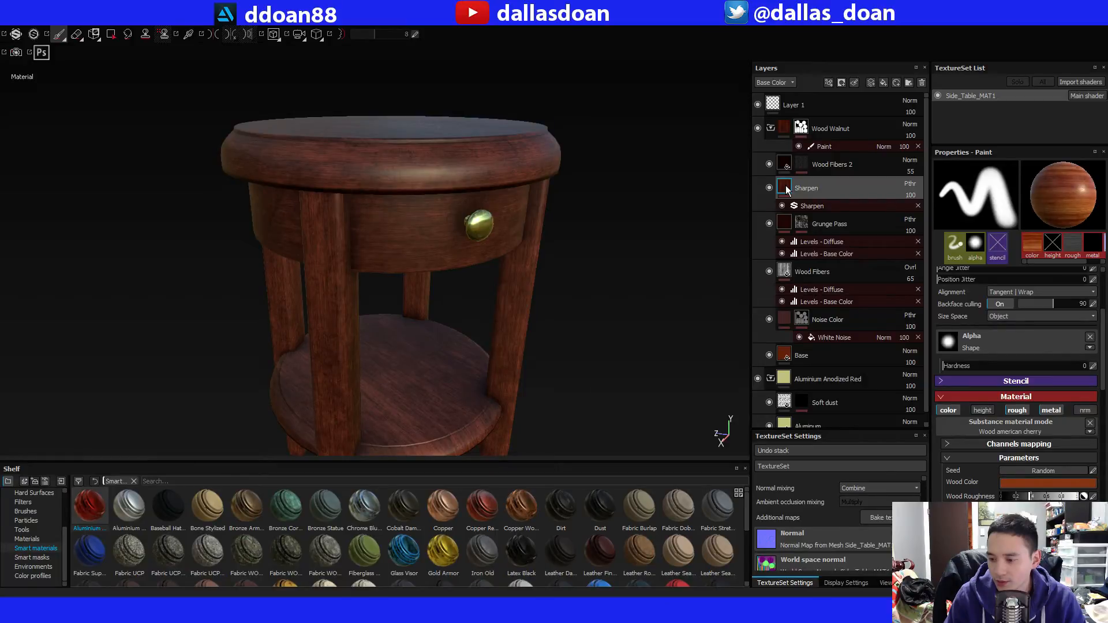
left_click(786, 225)
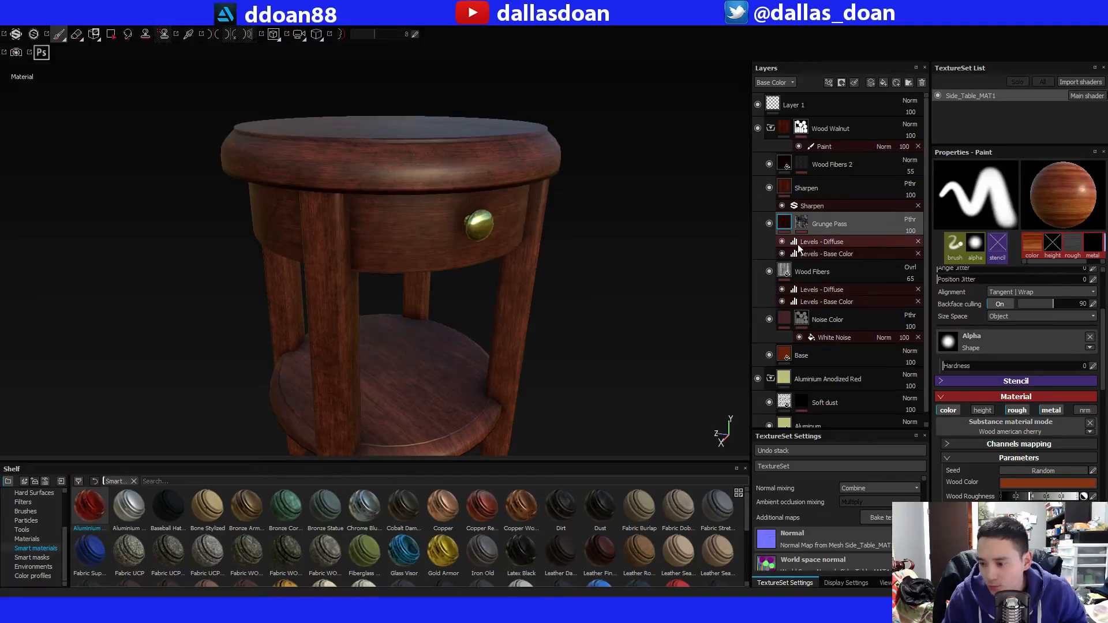
left_click(784, 276)
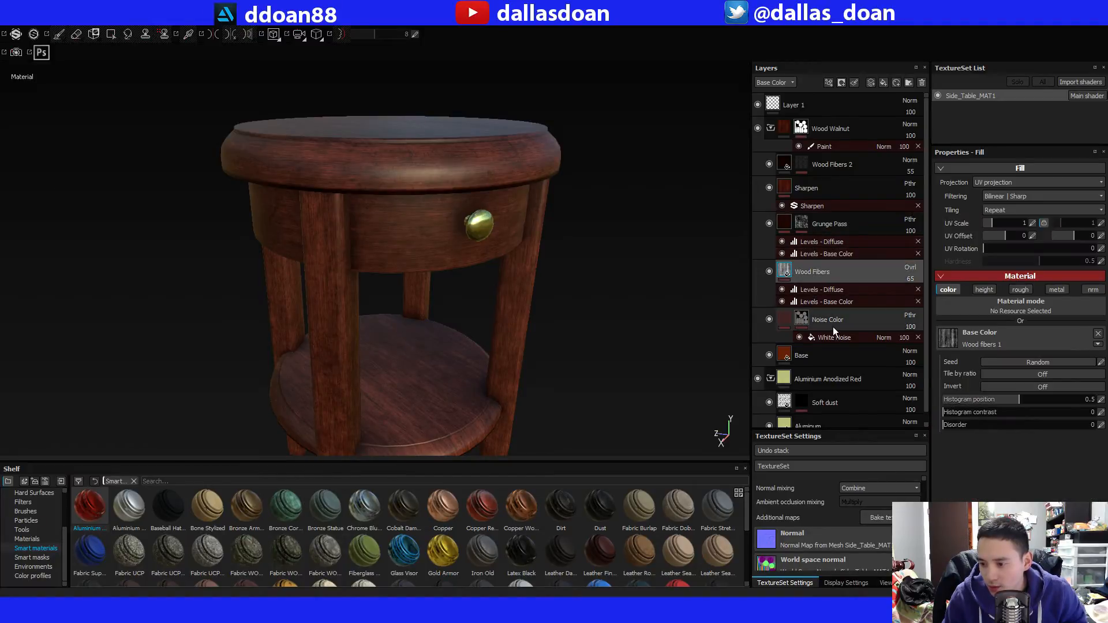
left_click(788, 324)
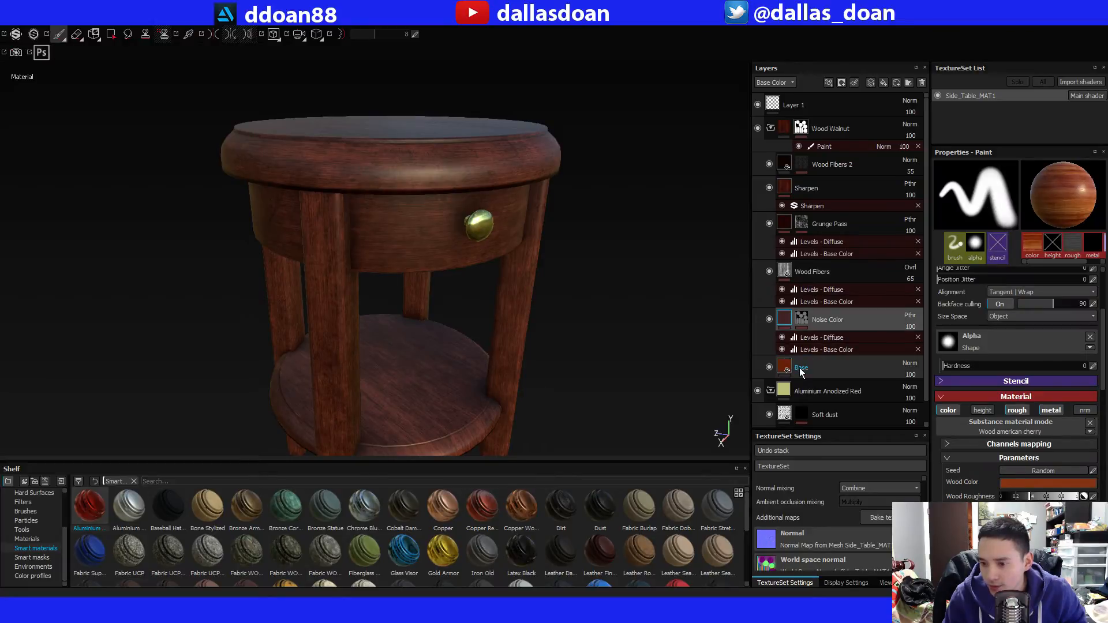
left_click(769, 367)
left_click(769, 368)
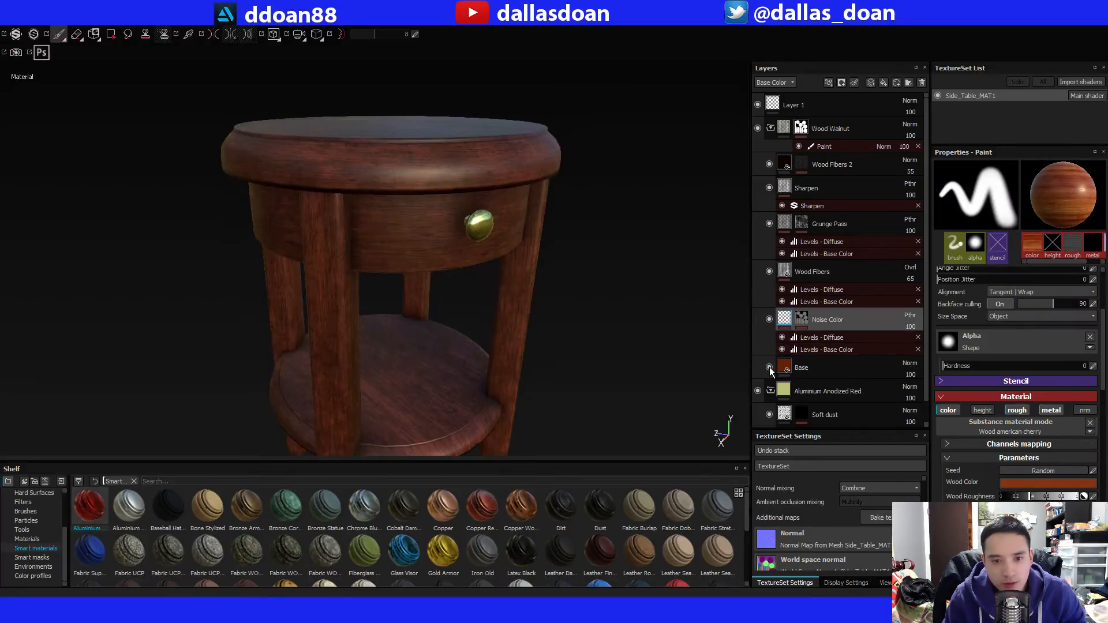
left_click(788, 366)
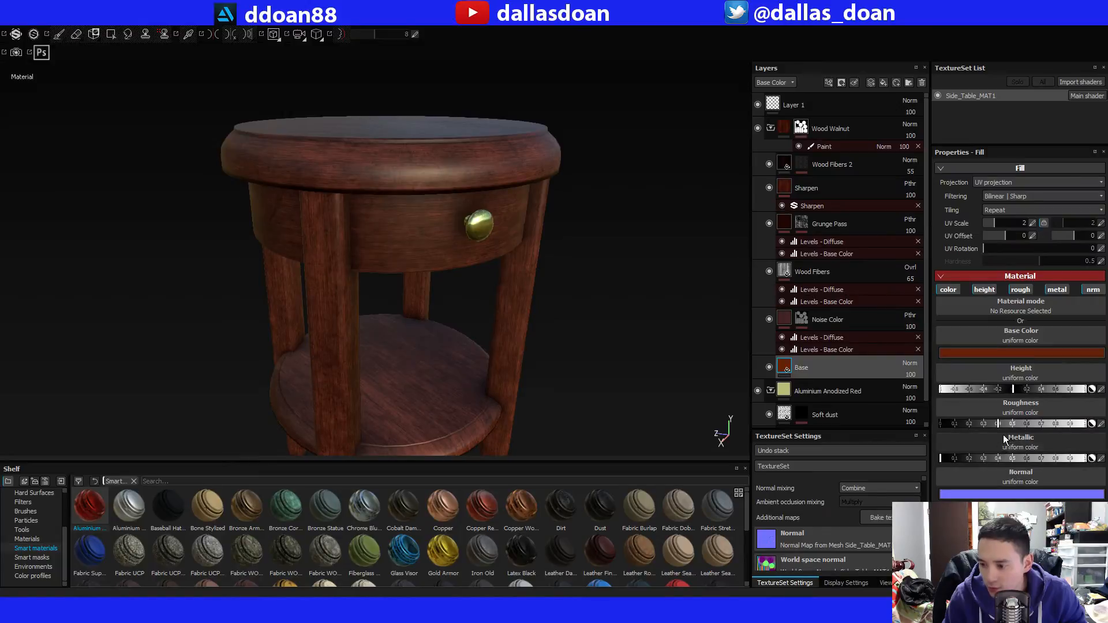
mouse_move(1009, 422)
left_mouse_down()
mouse_move(1024, 427)
mouse_move(1012, 423)
left_mouse_up()
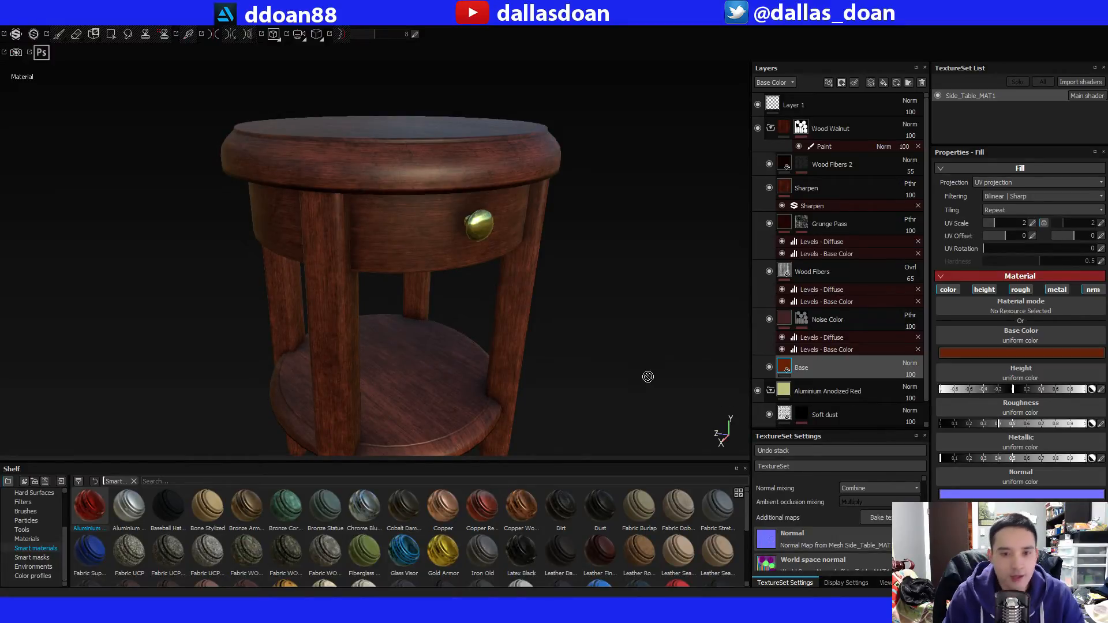
left_click_drag(480, 347, 496, 367, "alt")
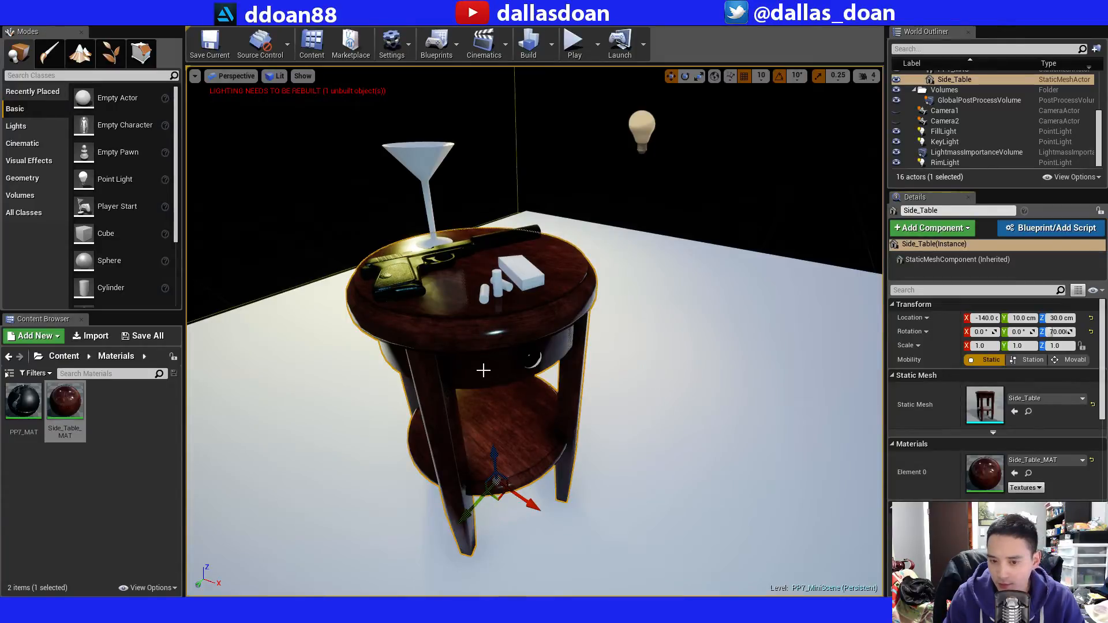
Back in Unreal Engine, build the PP7_MiniScene level and save it together with the Side_Table_MAT material.
left_click(529, 43)
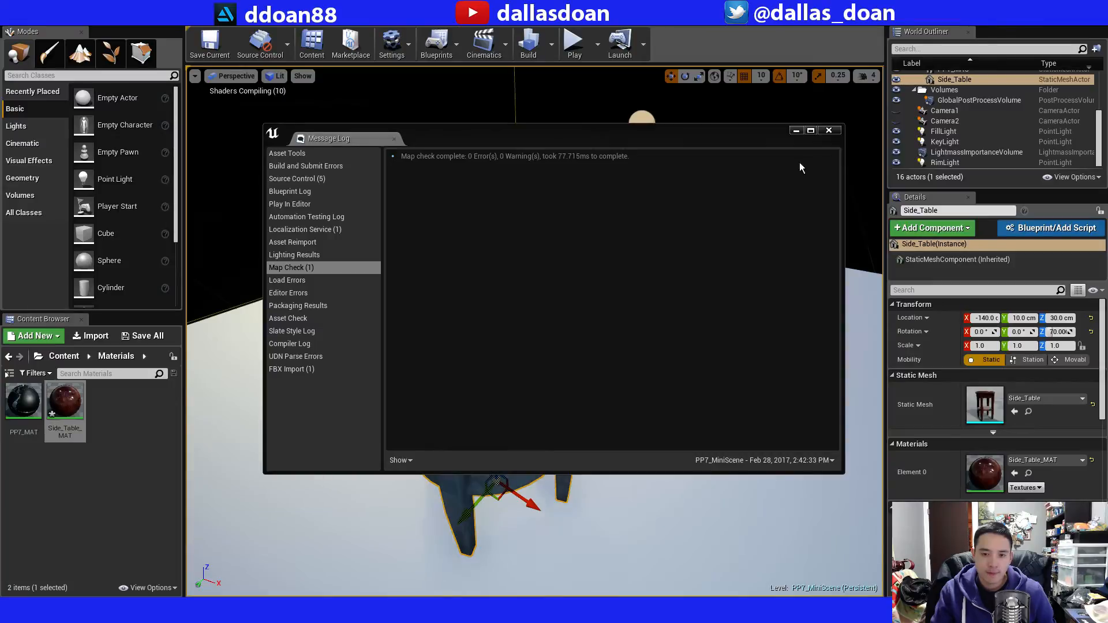
left_click(829, 131)
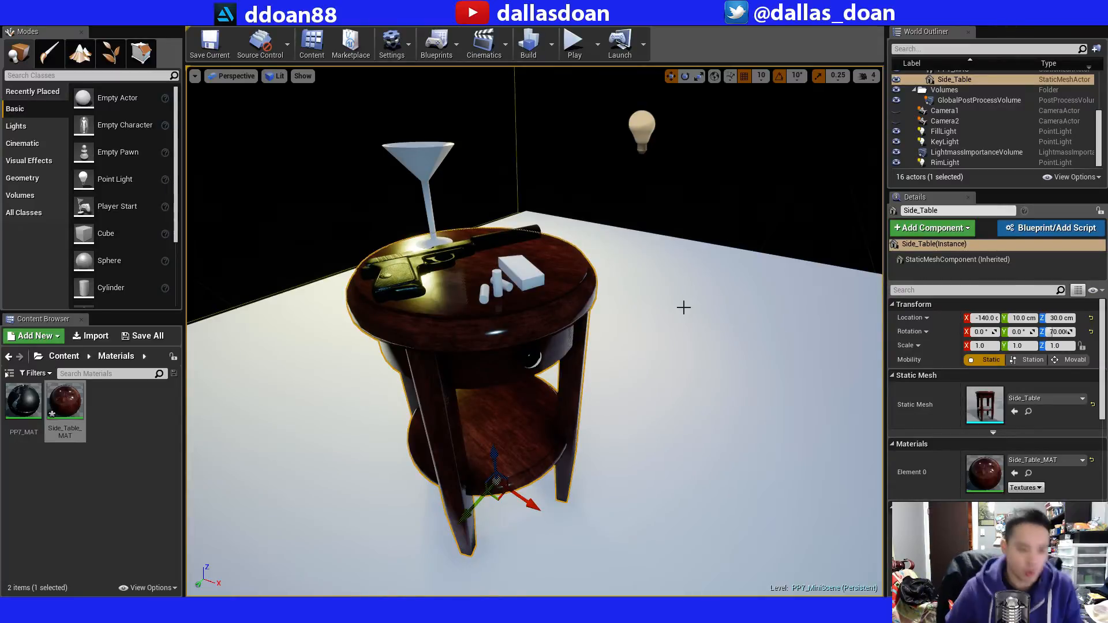
key("ctrl+s")
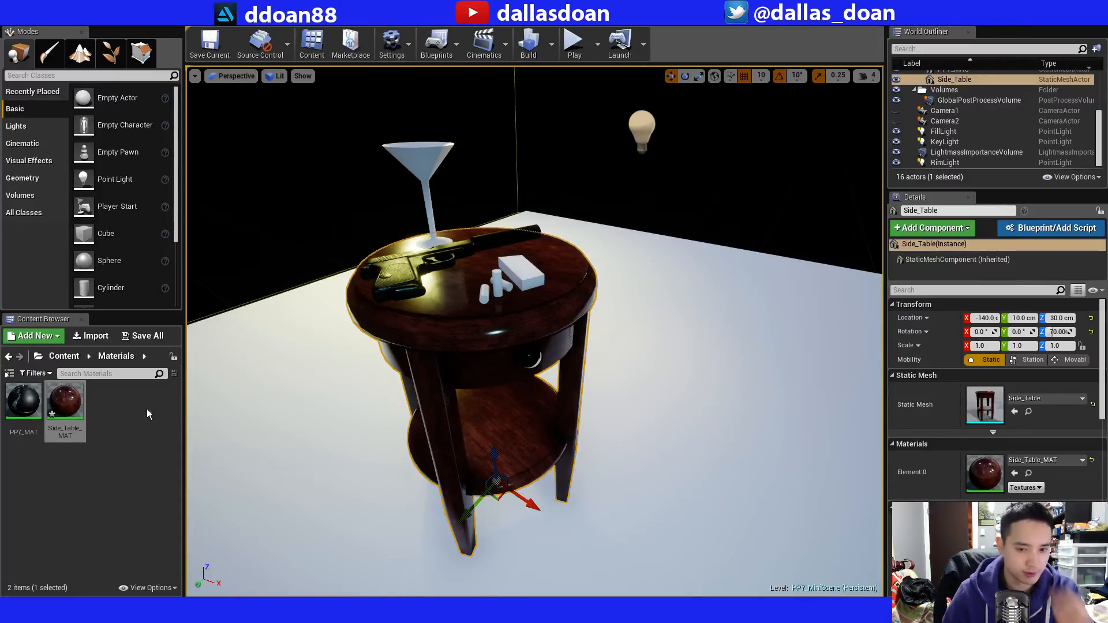
left_click(68, 411)
key("ctrl+s")
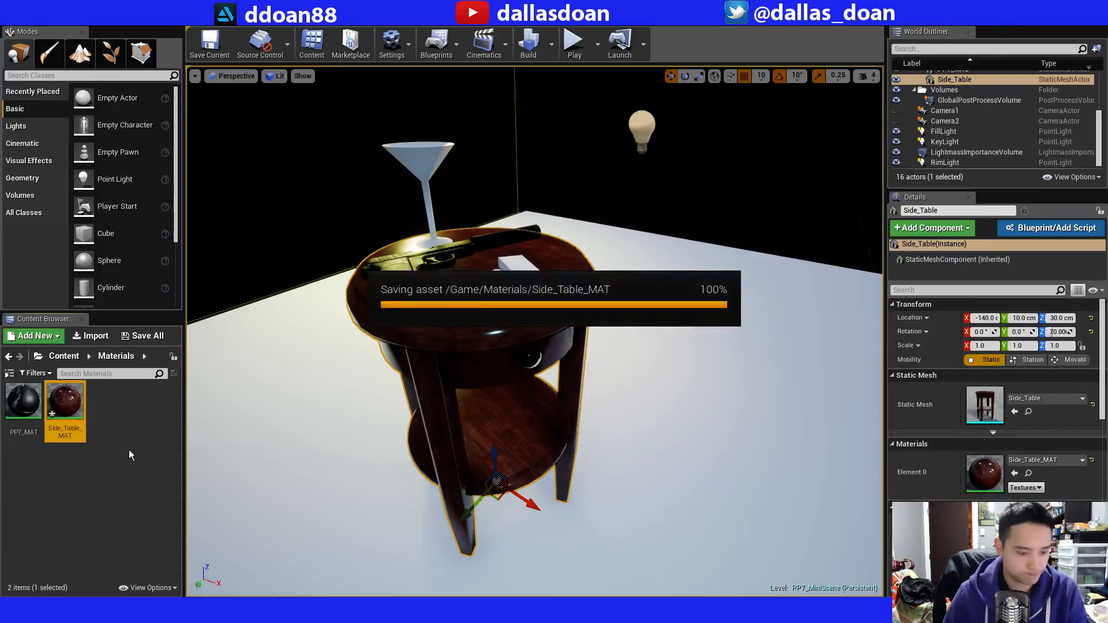
Disable sRGB on the side table's OcclusionRoughnessMetallic texture in Content/Textures, save it and close its editor.
left_click(45, 359)
left_click(61, 356)
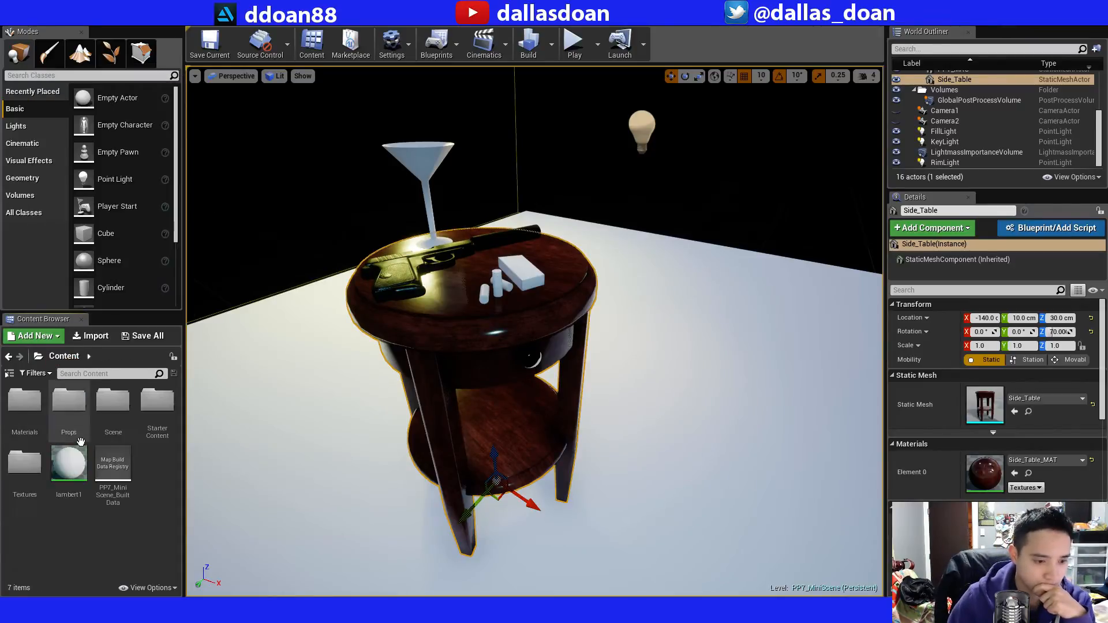
double_click(30, 457)
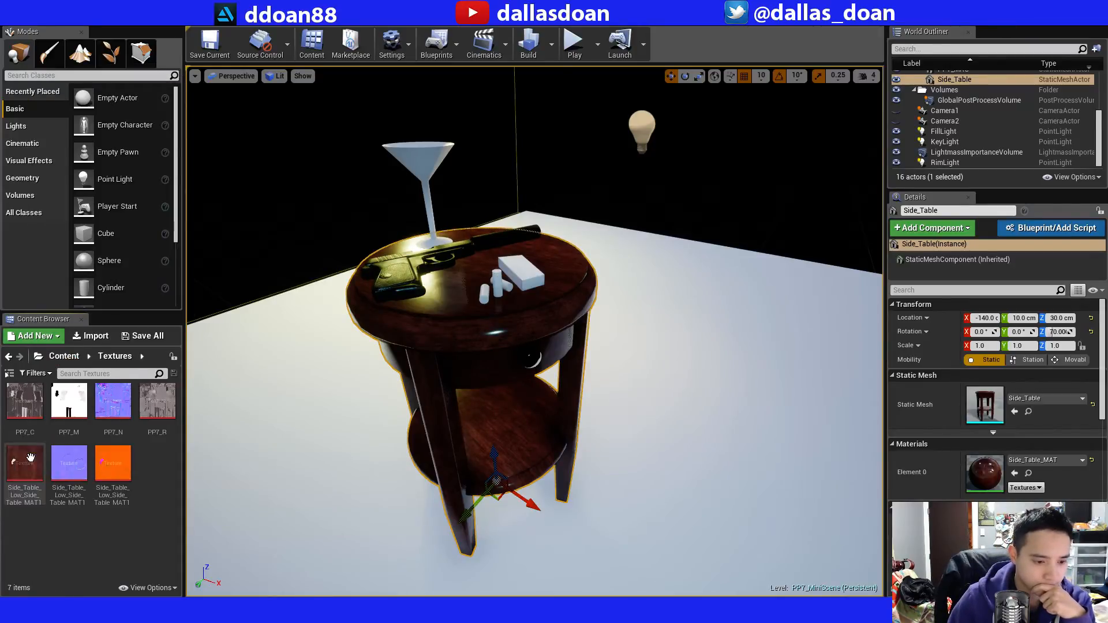
double_click(114, 461)
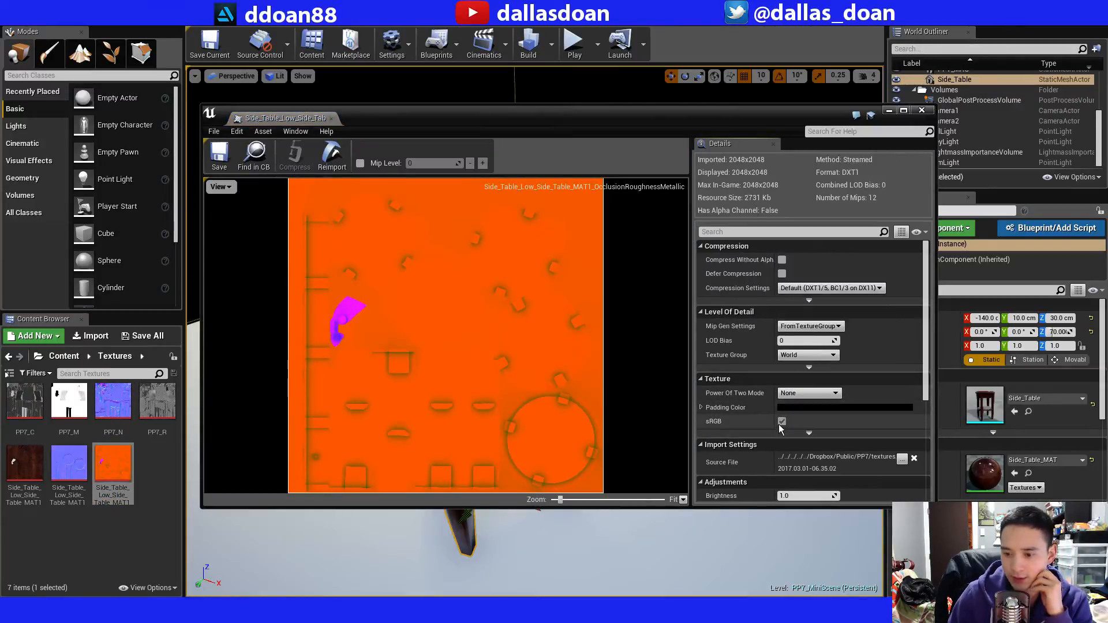
left_click(781, 422)
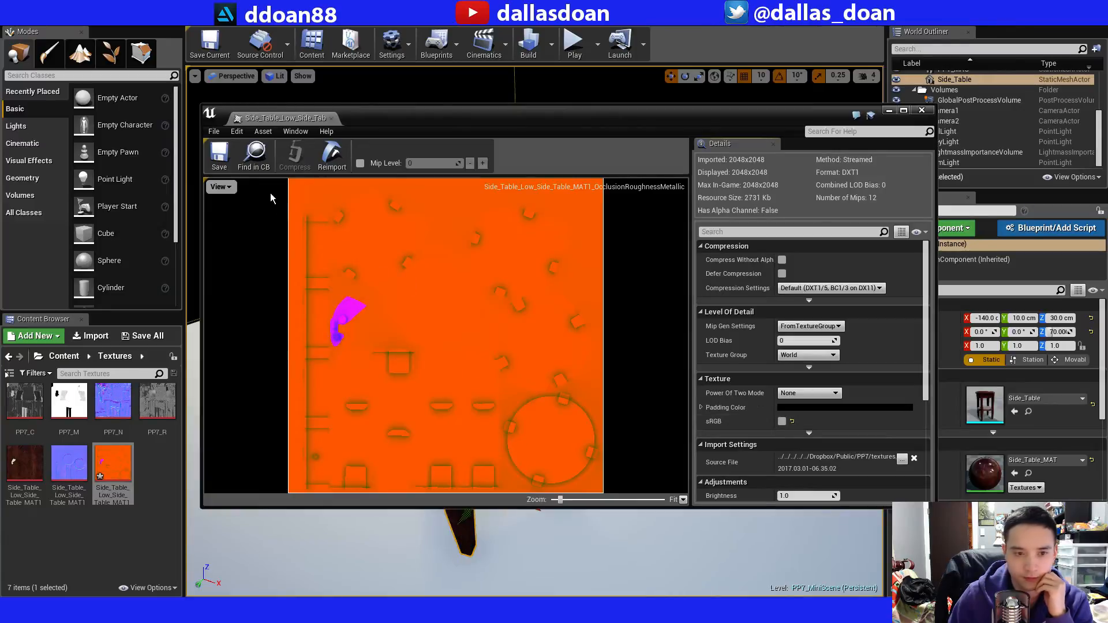
left_click(220, 155)
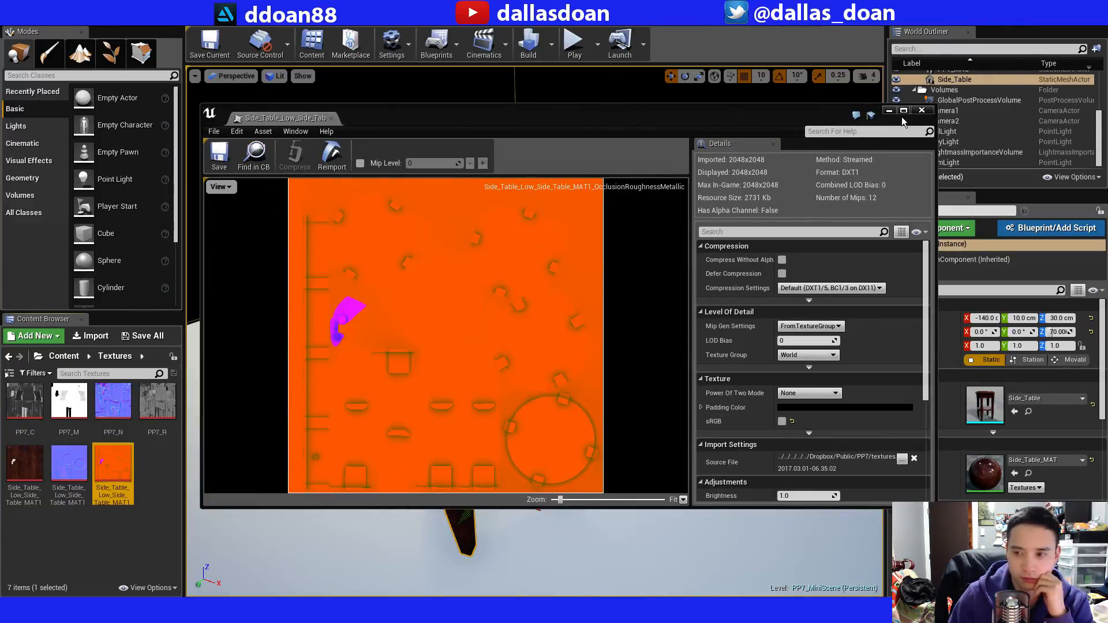
left_click(921, 110)
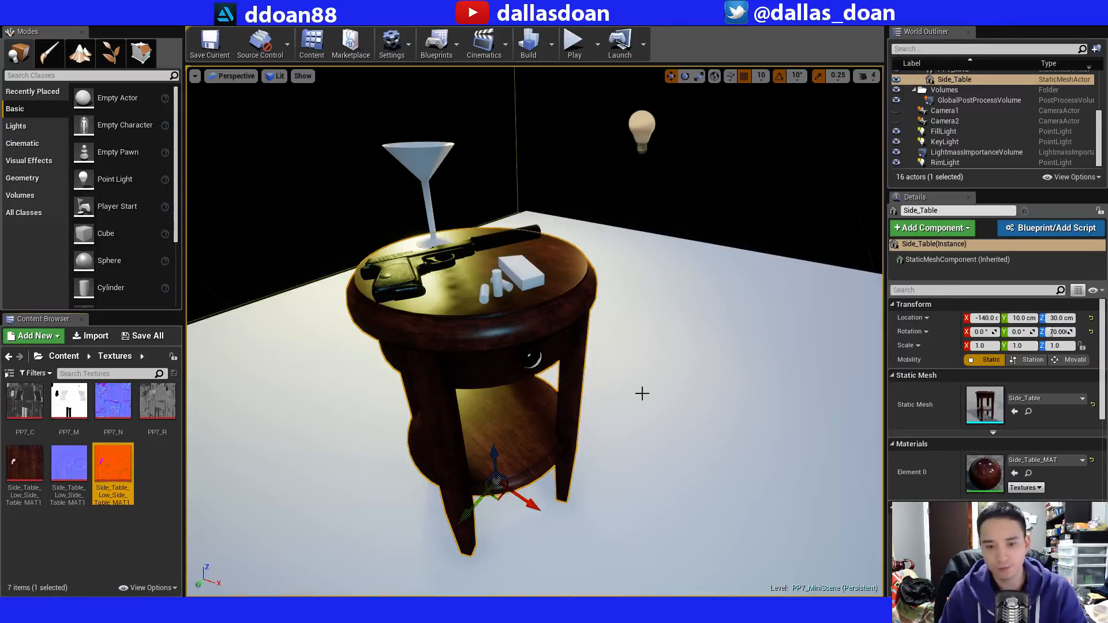
Examine the side table's wood surfaces and their reflections up close and from a distance in the level viewport.
right_click_drag(600, 319, 578, 304)
key("w")
key("s")
key("w")
key("s")
key("w")
key("w")
key("s")
key("w")
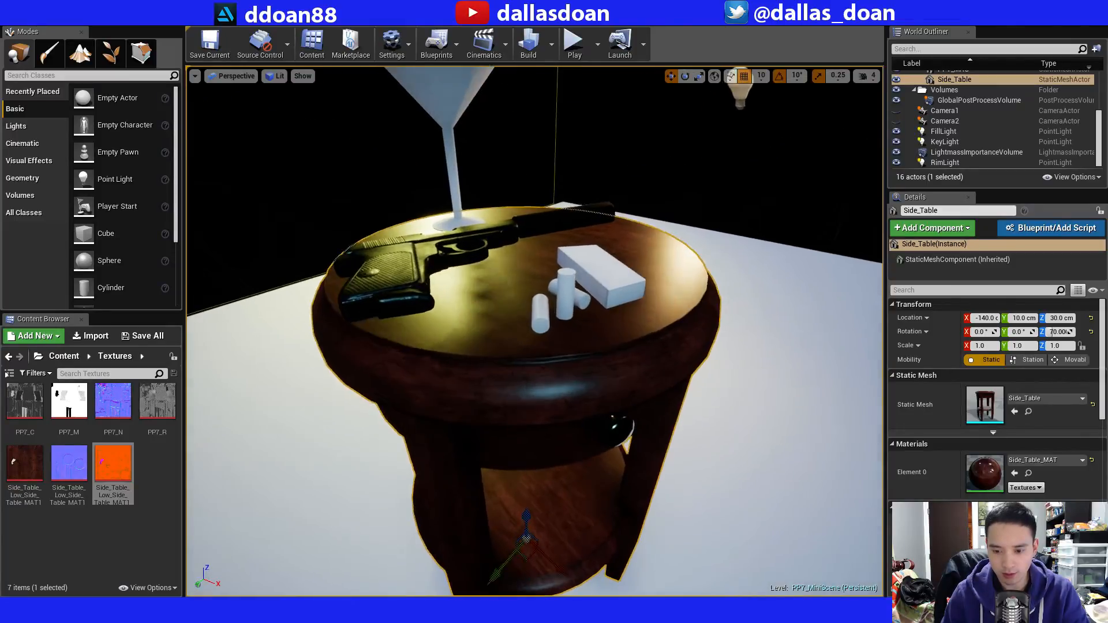
key("s")
key("s")
right_click_drag(638, 345, 661, 324)
key("w")
key("d")
key("a")
key("w")
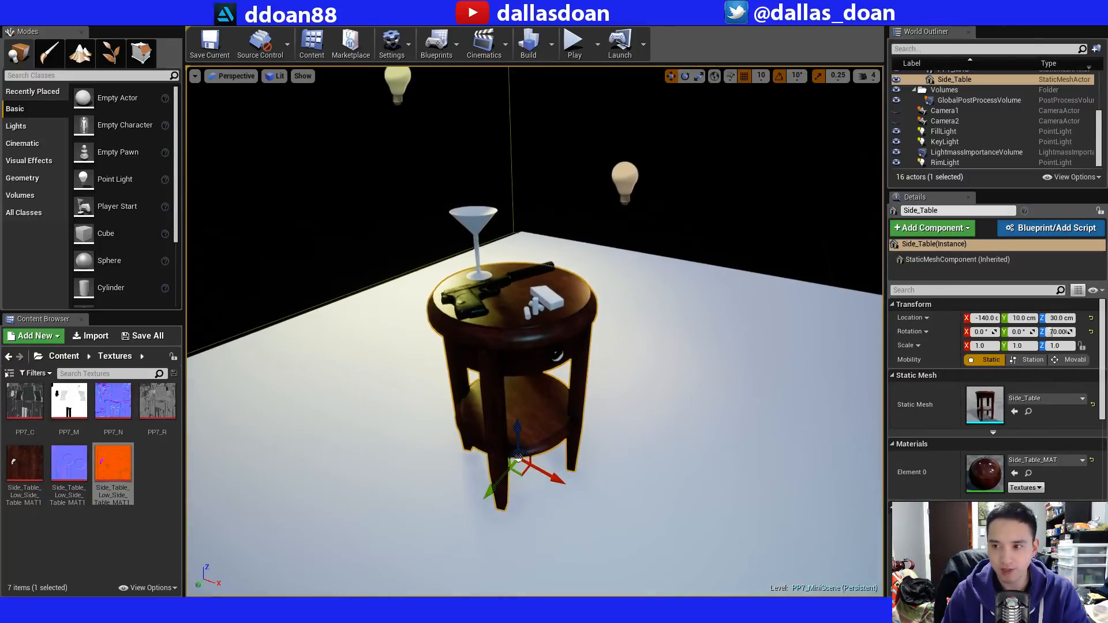
Search the placeable actors for "ref" and place a Sphere Reflection Capture beside the side table.
mouse_move(1099, 147)
left_mouse_down()
mouse_move(1099, 103)
mouse_move(1087, 141)
left_mouse_up()
scroll(1083, 167, "up", 5)
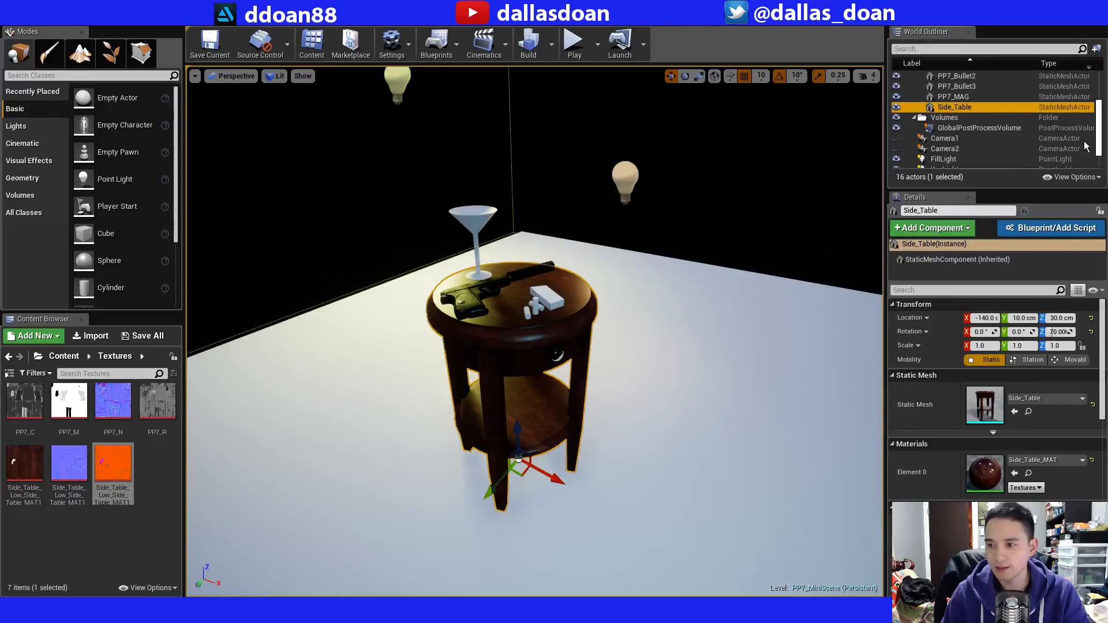
left_click(61, 76)
type("re")
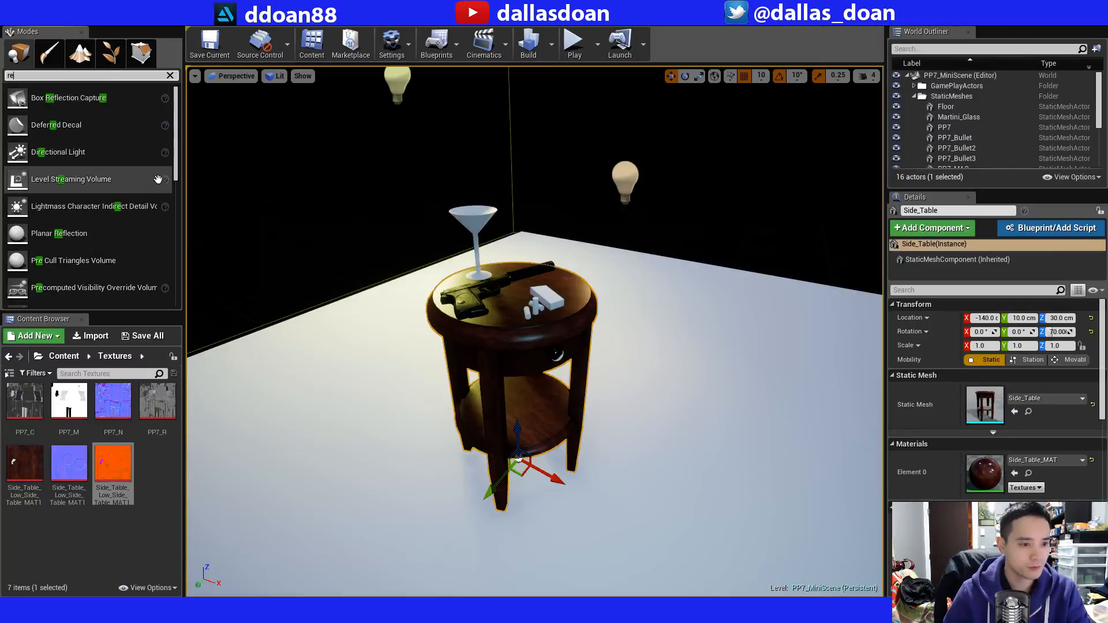
type("f")
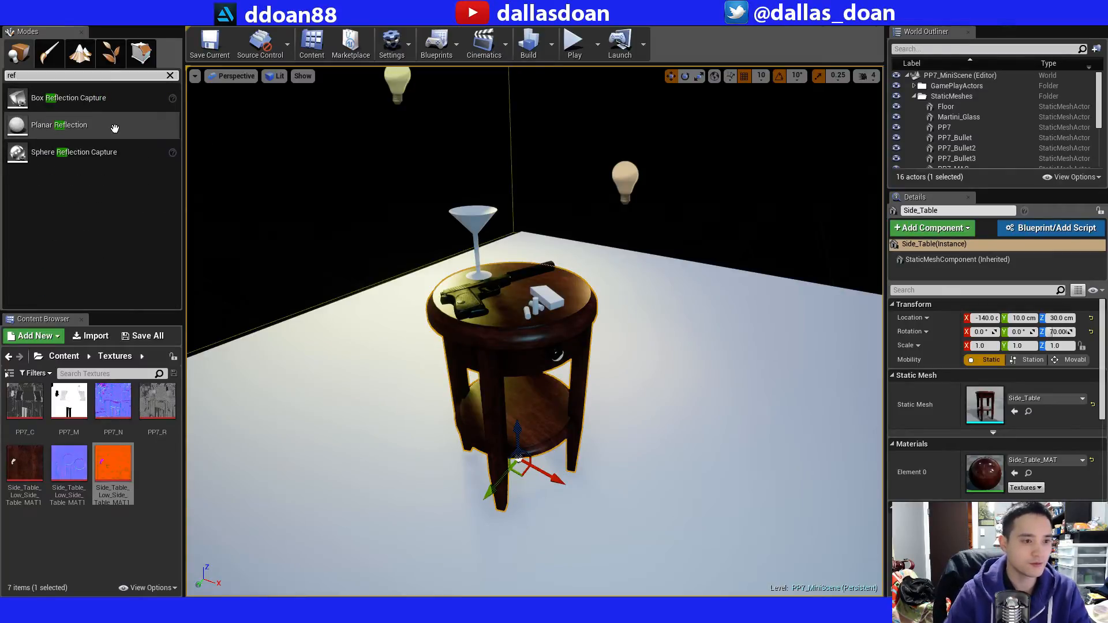
left_click_drag(98, 153, 637, 384)
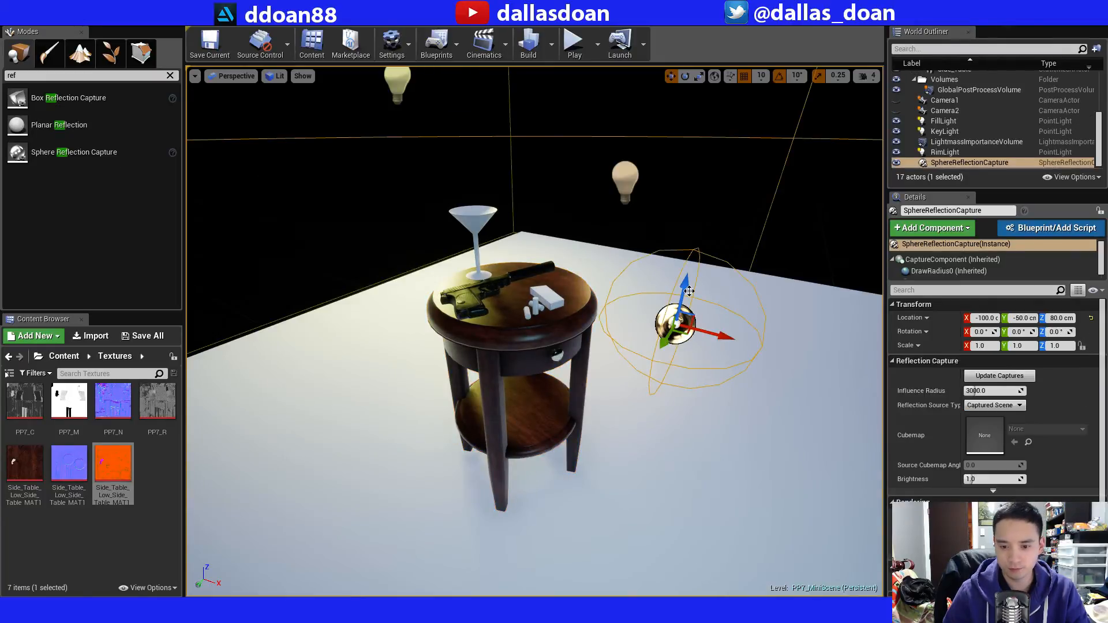
Move the sphere reflection capture to X -80 cm and Z 90 cm.
left_click_drag(685, 277, 687, 254)
key("w")
right_click_drag(579, 344, 579, 372)
key("s")
left_click_drag(745, 282, 824, 297)
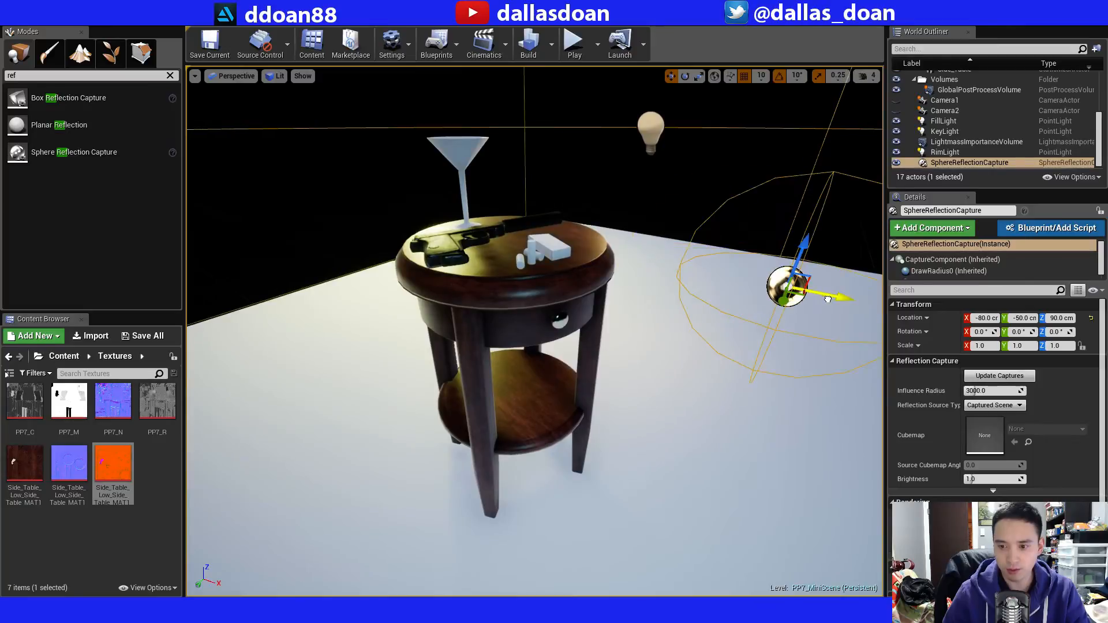
key("w")
right_click_drag(824, 297, 789, 245)
key("s")
key("w")
mouse_move(620, 347)
right_mouse_down()
mouse_move(607, 349)
mouse_move(618, 347)
right_mouse_up()
Set the sphere reflection capture's influence radius to 1000.
key("r")
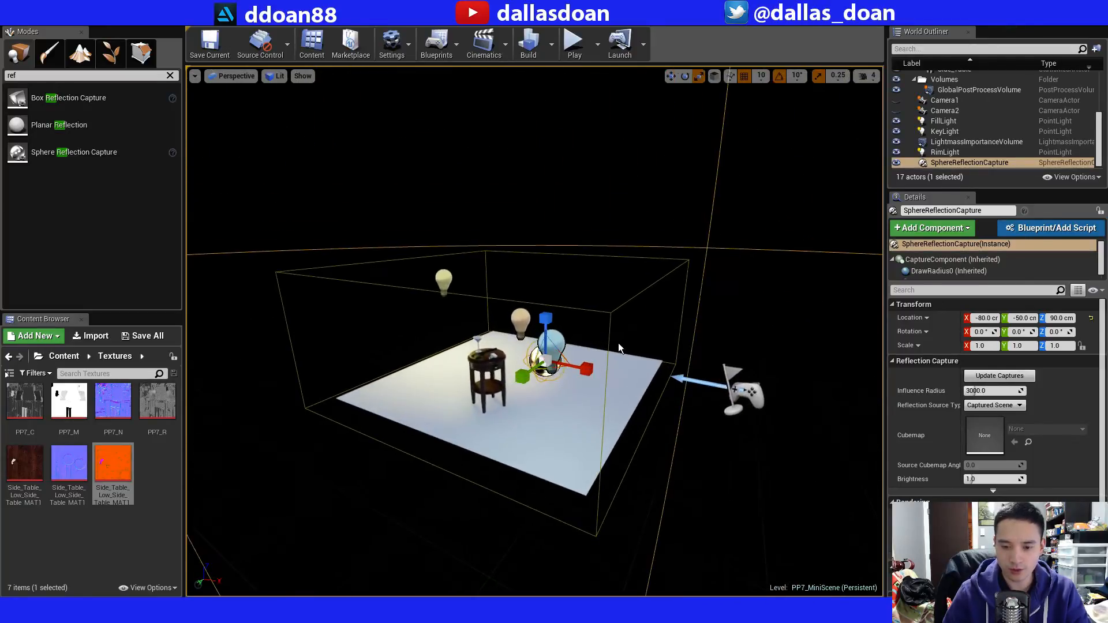
left_click_drag(551, 361, 539, 368)
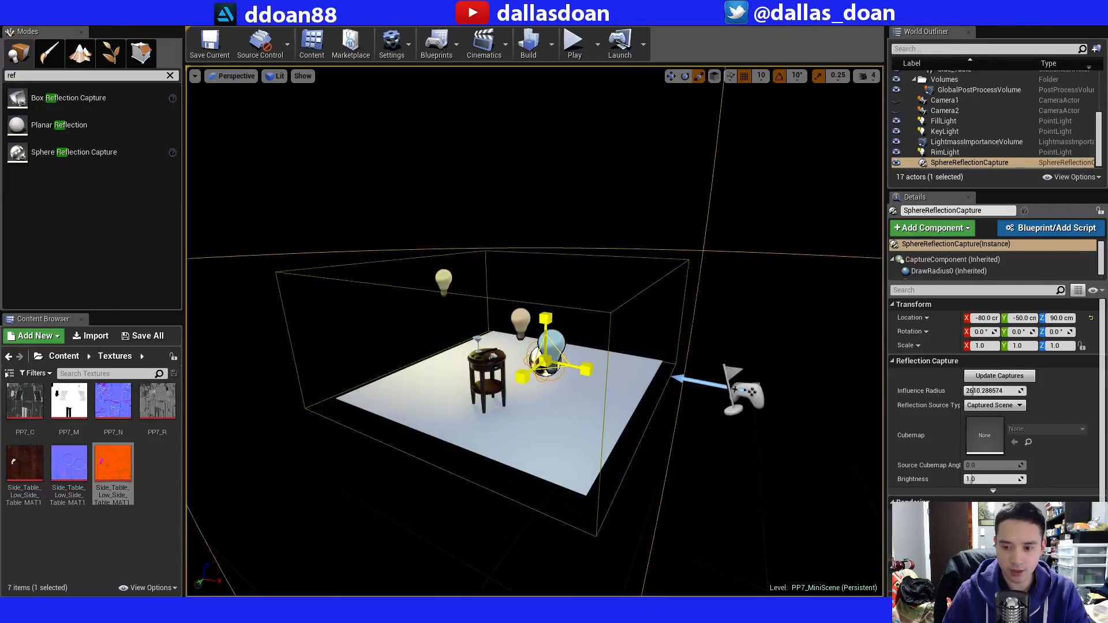
left_click(1007, 391)
type("1000")
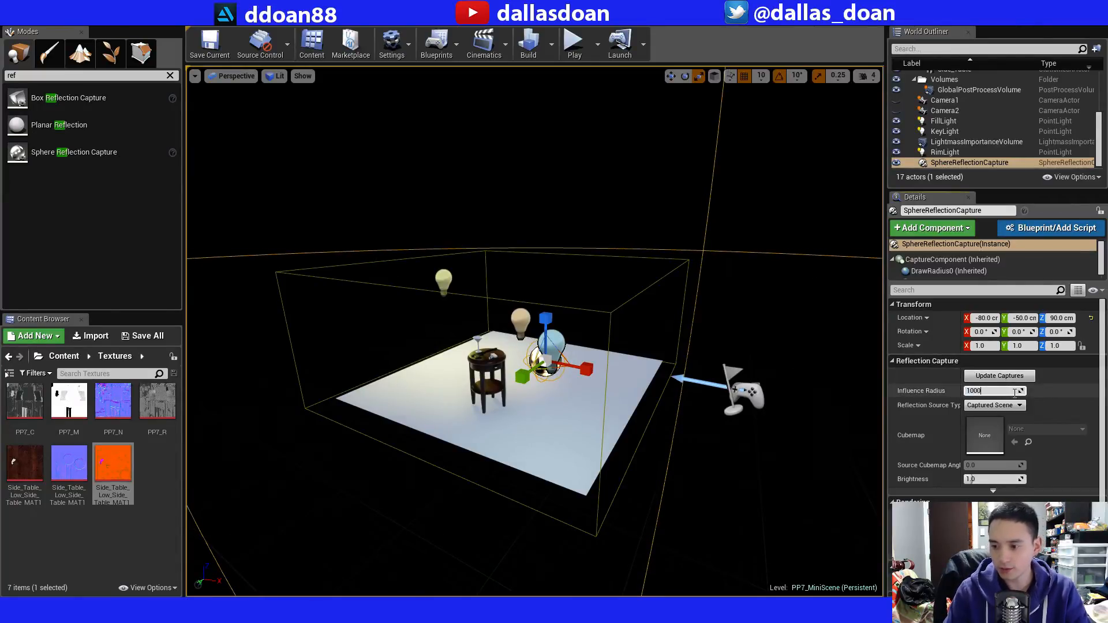
key("Return")
key("f")
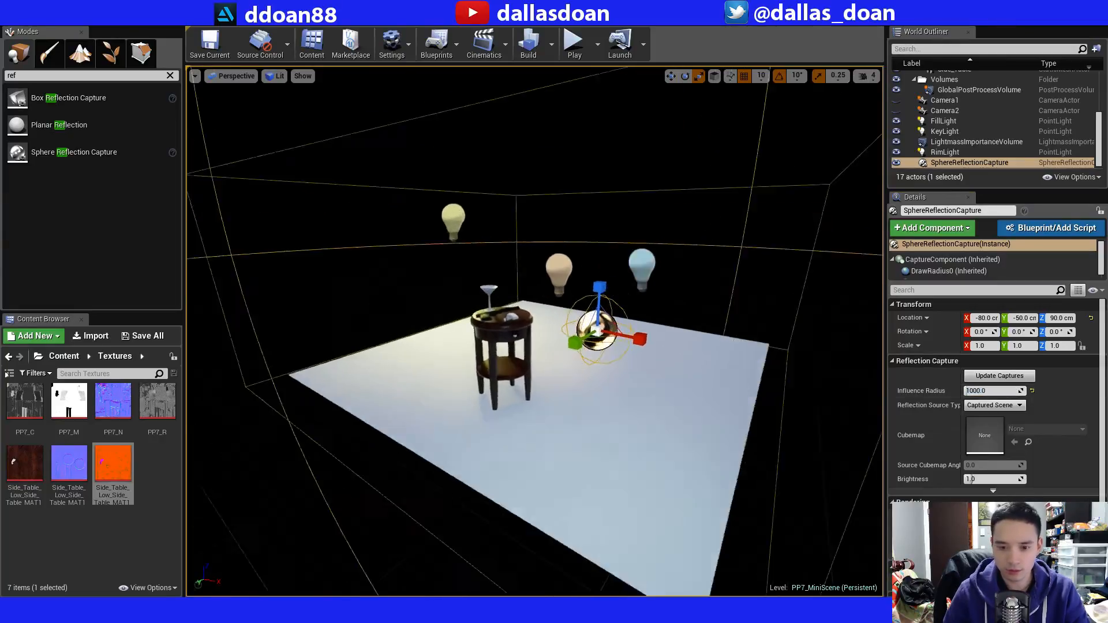
Move the sphere reflection capture to Y -40 cm and set its influence radius to 500.
right_click_drag(664, 359, 664, 349)
key("w")
mouse_move(680, 375)
left_mouse_down()
mouse_move(641, 413)
mouse_move(693, 362)
mouse_move(671, 381)
left_mouse_up()
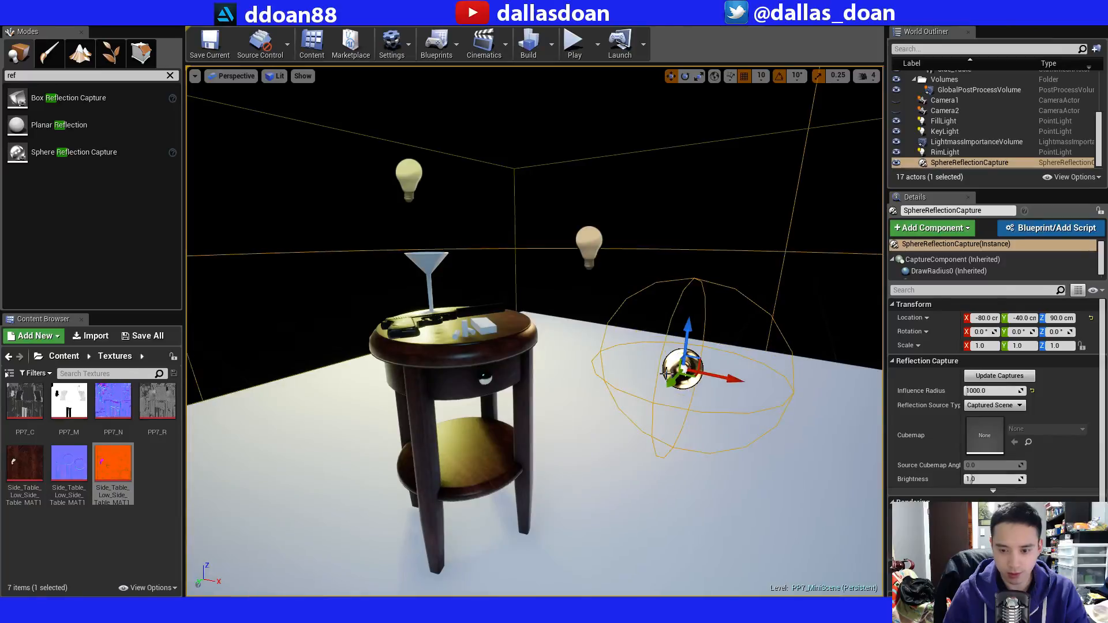
right_click_drag(667, 373, 667, 408)
key("s")
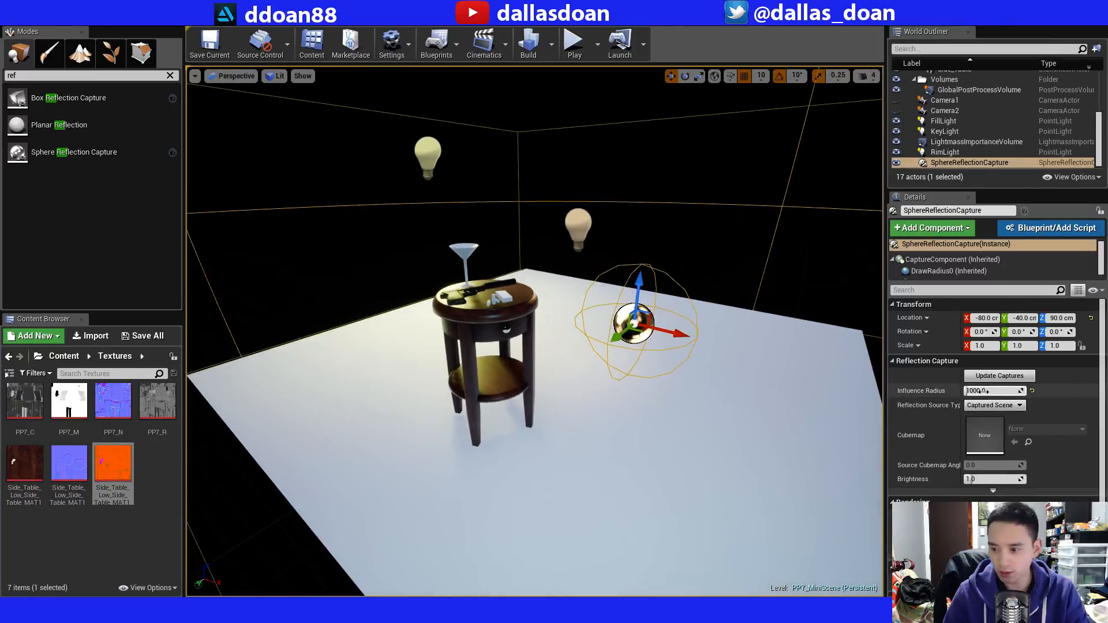
type("500")
key("Return")
Examine how the side table's surfaces reflect the scene with the reflection capture in place.
mouse_move(664, 398)
right_mouse_down()
mouse_move(668, 361)
mouse_move(666, 388)
mouse_move(651, 380)
right_mouse_up()
key("w")
key("s")
key("w")
key("a")
key("w")
key("d")
key("s")
key("w")
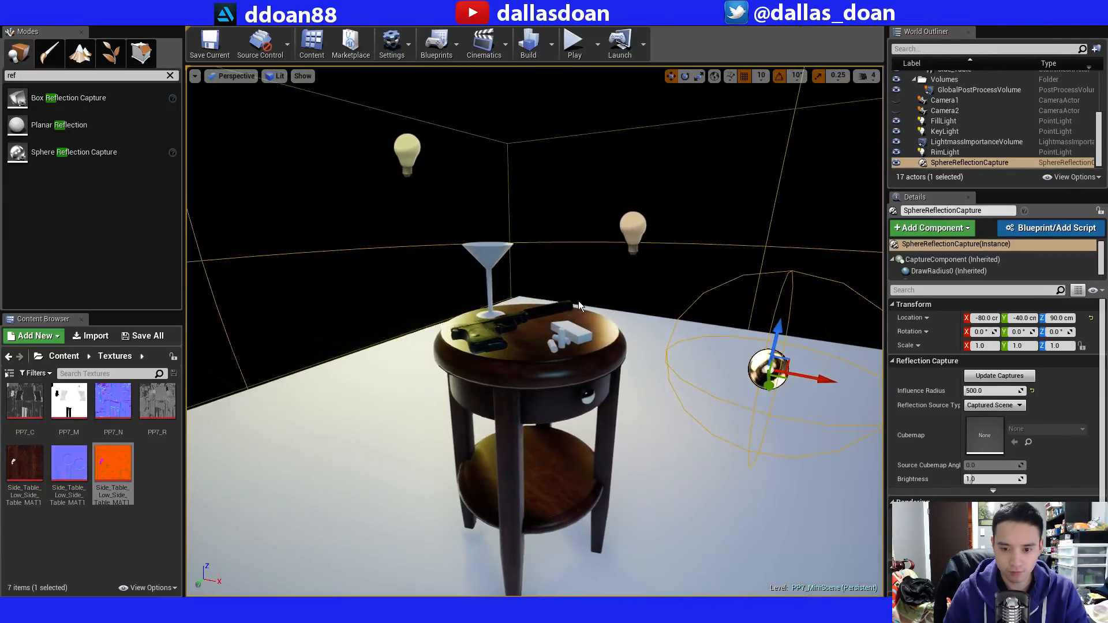
Deselect the reflection capture and build the level.
left_click(597, 302)
key("d")
right_click_drag(596, 302, 598, 315)
key("s")
key("w")
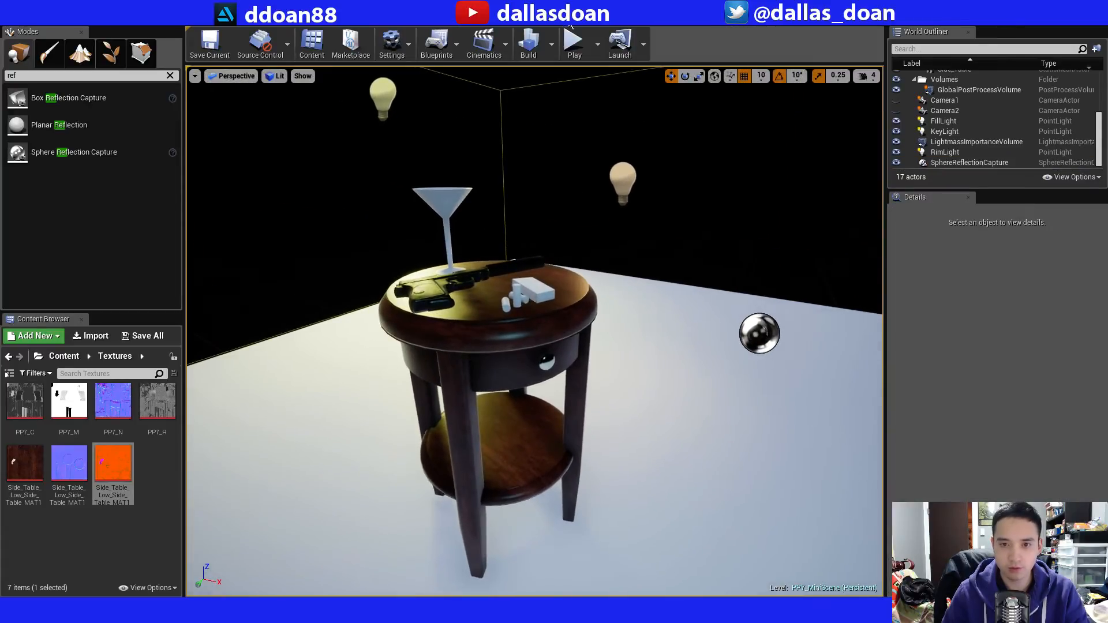
left_click(537, 49)
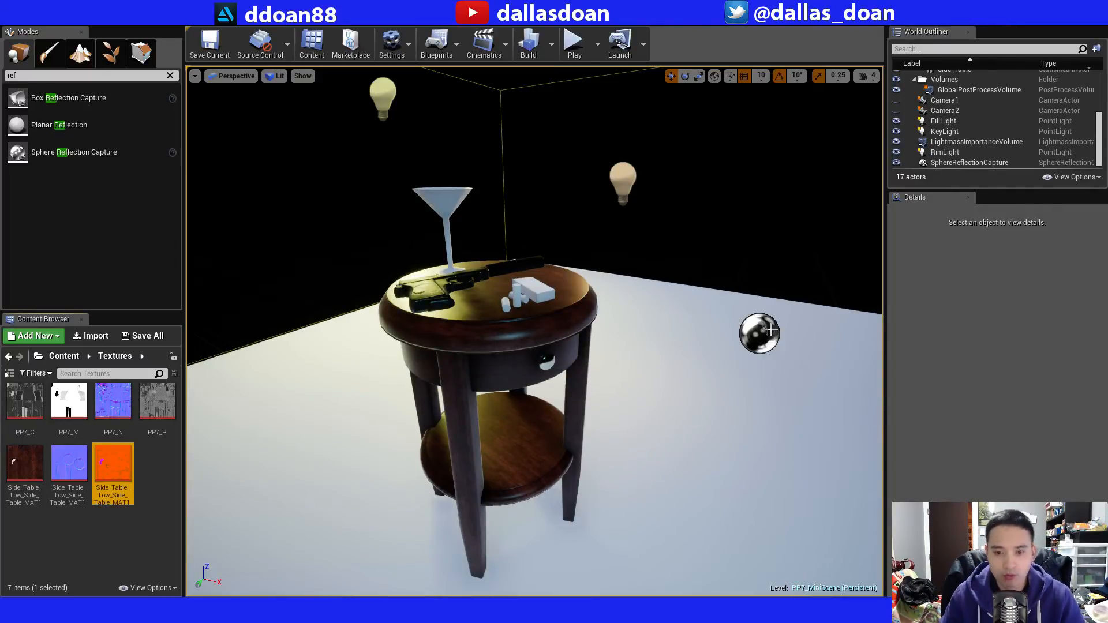
Check the side table's shading in the built level and save the PP7_MiniScene level.
right_click_drag(725, 300, 700, 288)
key("w")
key("s")
key("w")
key("s")
key("w")
key("s")
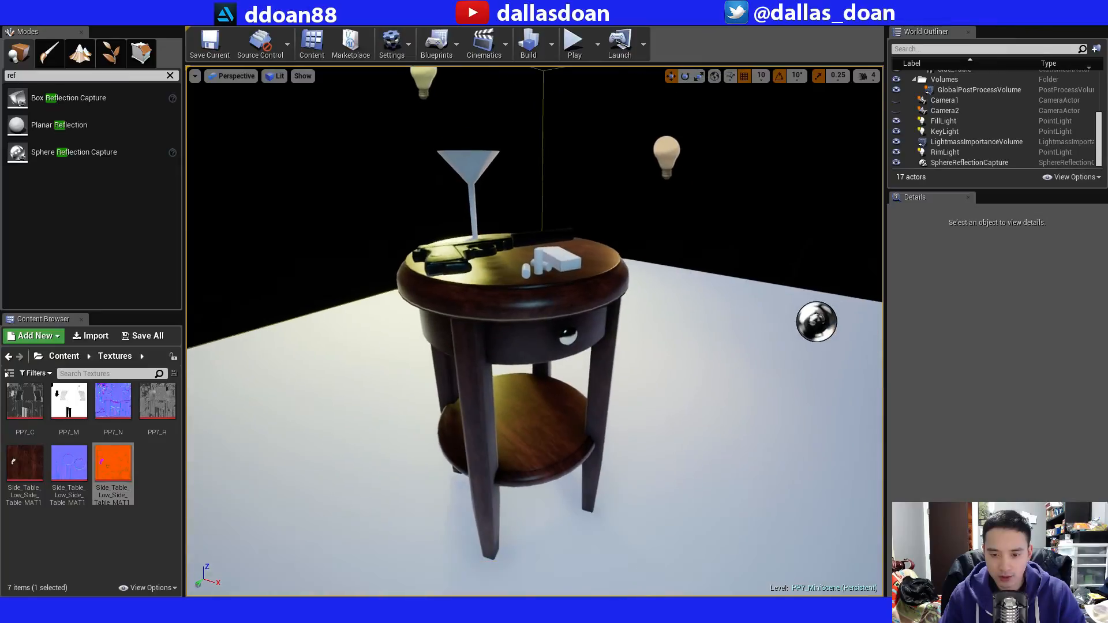
left_click(211, 47)
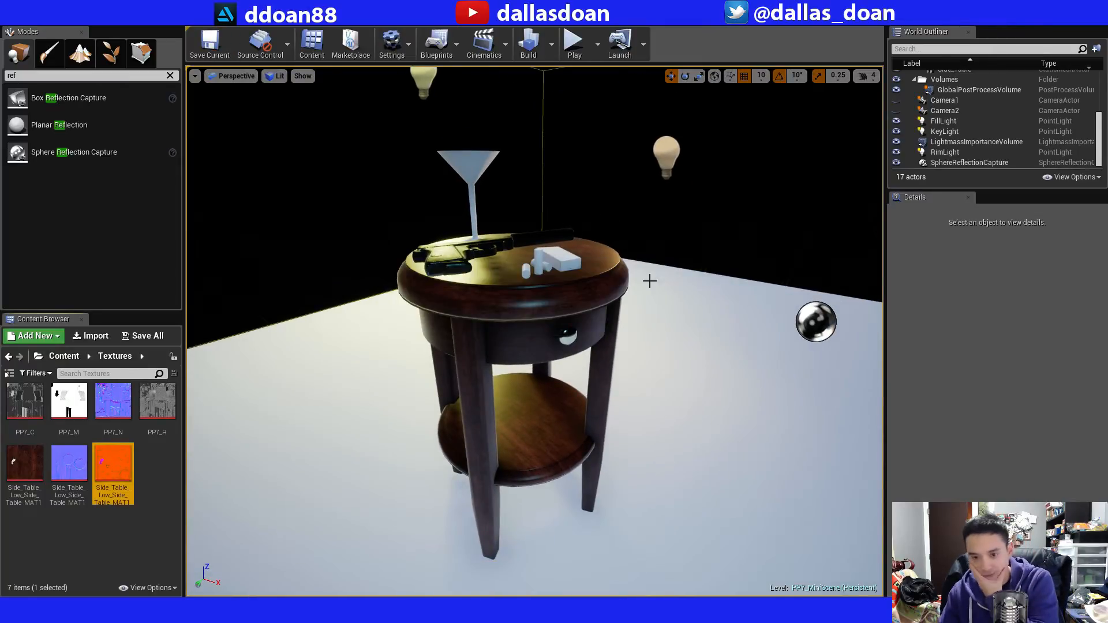
Switch to Substance Painter and add a black-masked fill layer named Dust above Wood Fibers 2 in the Wood Walnut folder.
key("alt+Tab")
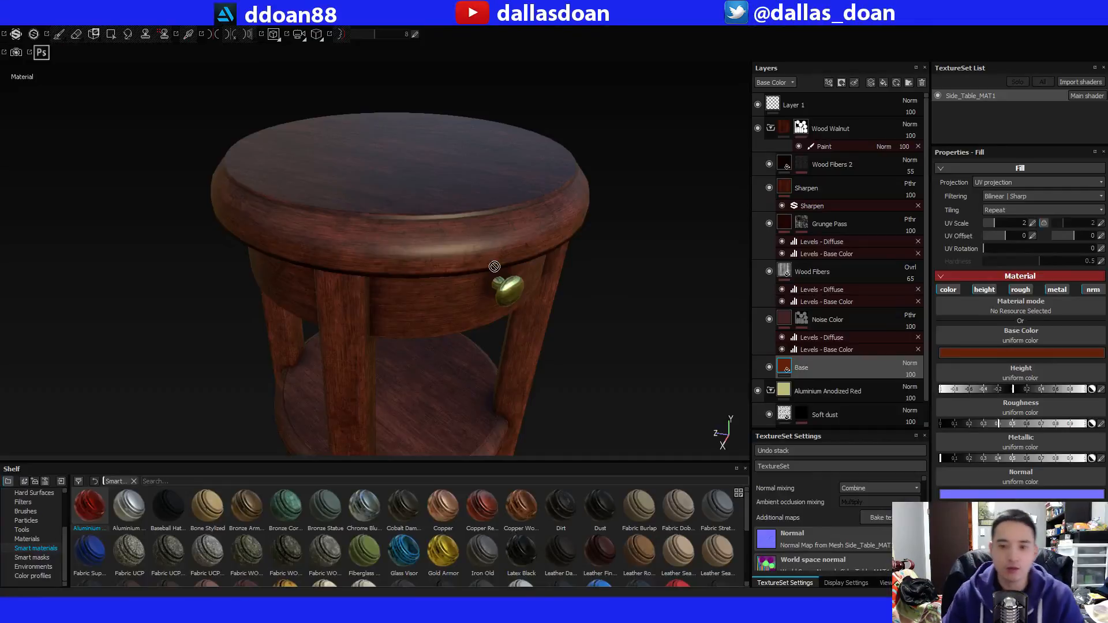
middle_click_drag(494, 266, 564, 251, "alt")
right_click_drag(564, 251, 519, 257, "alt")
mouse_move(519, 258)
left_mouse_down("alt")
mouse_move(579, 240)
mouse_move(558, 228)
mouse_move(495, 230)
mouse_move(521, 247)
mouse_move(509, 261)
left_mouse_up("alt")
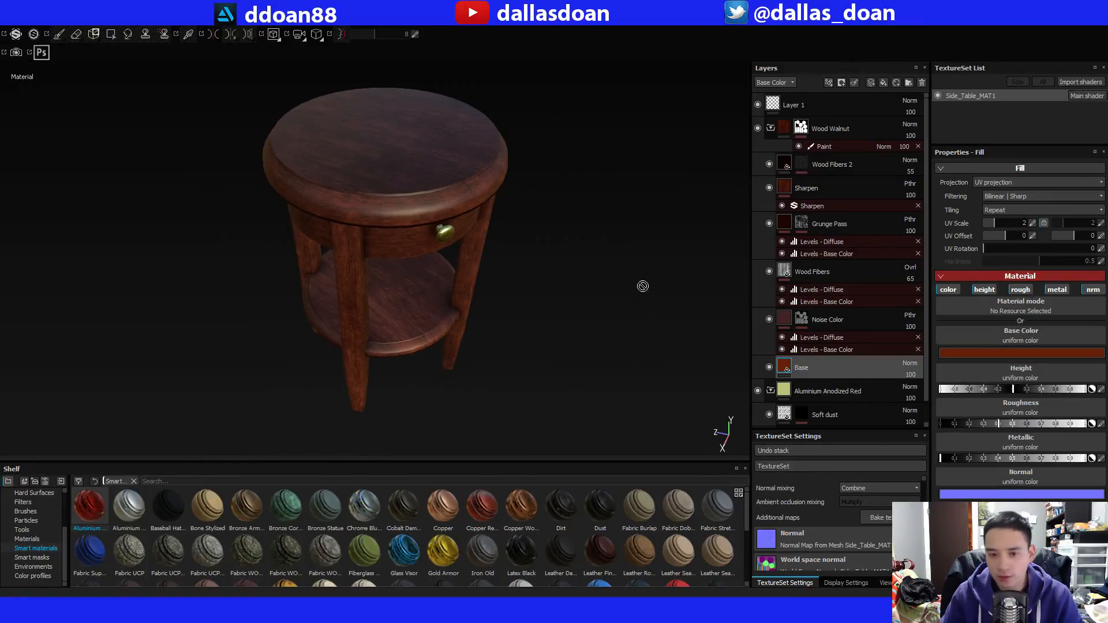
left_click_drag(643, 284, 593, 260, "alt")
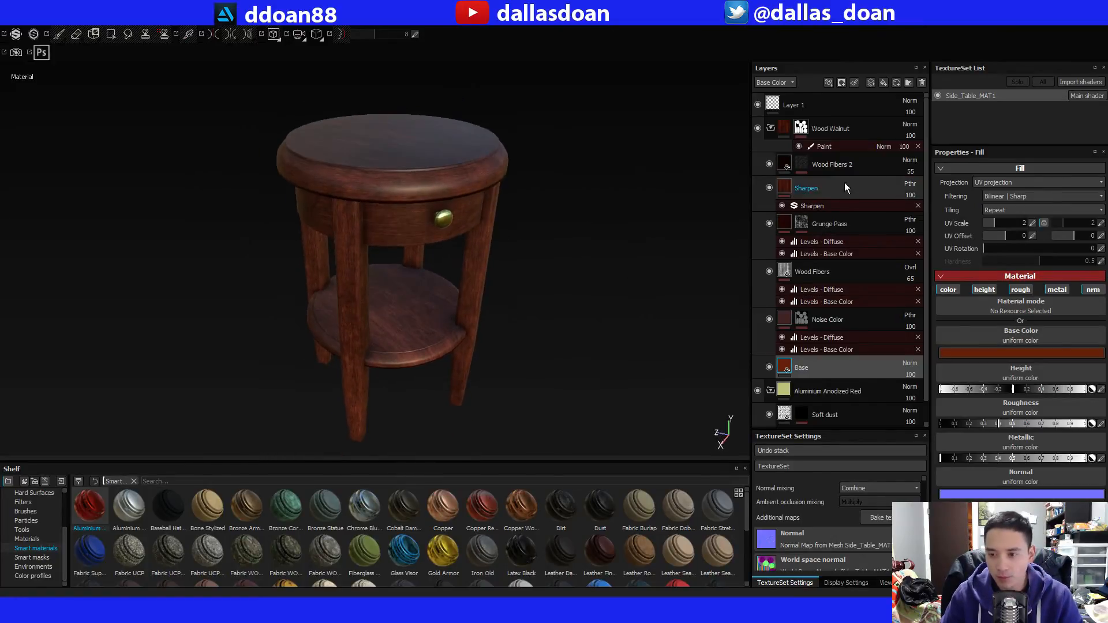
left_click(833, 167)
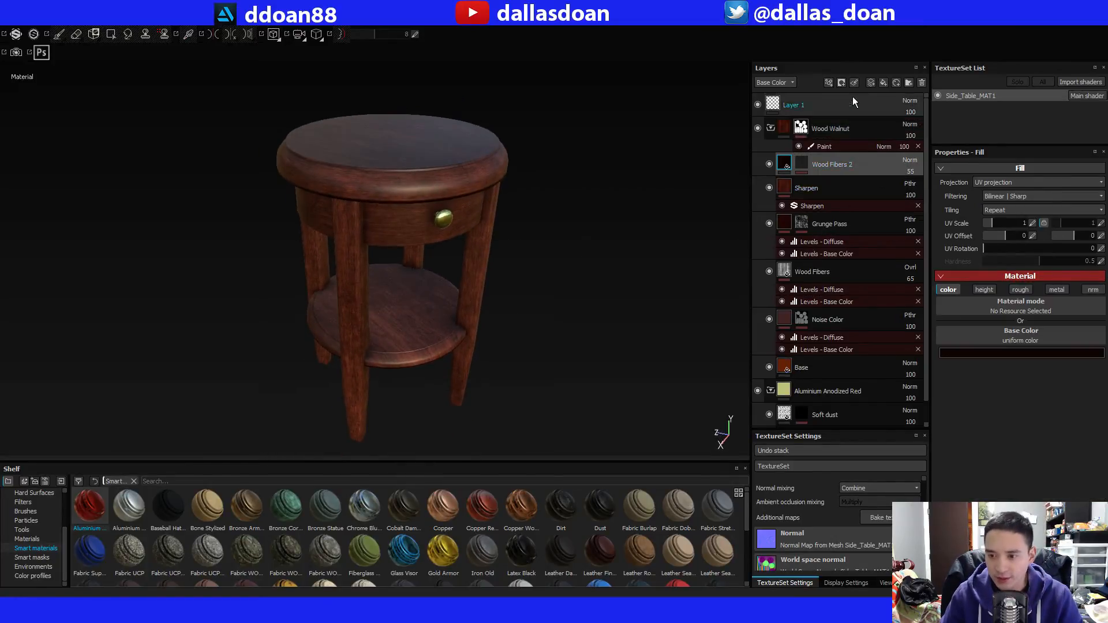
left_click(883, 82)
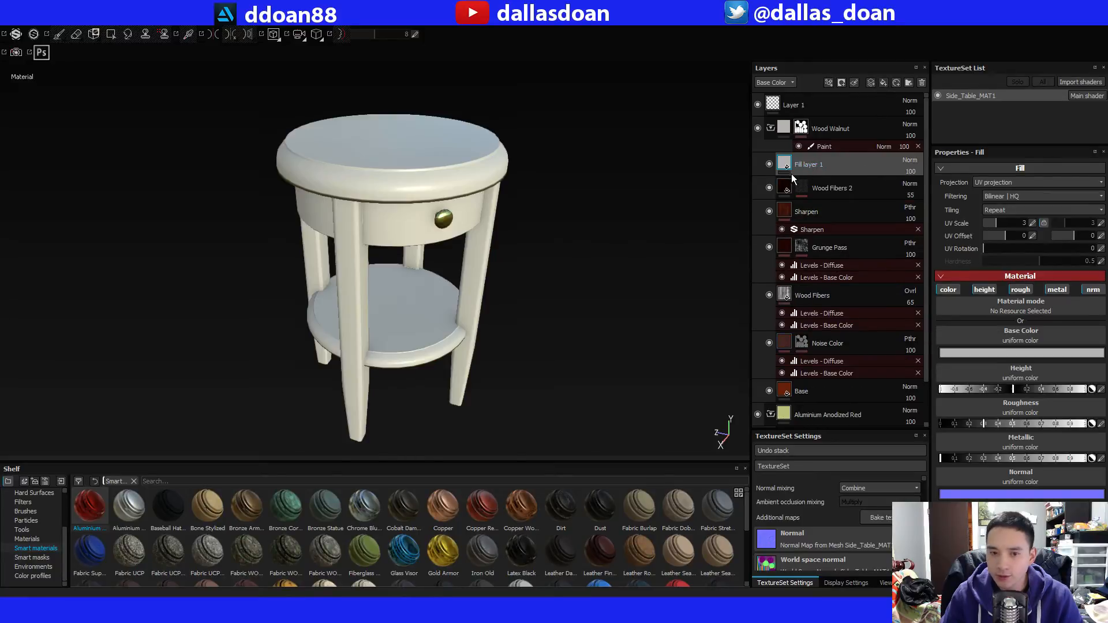
double_click(809, 165)
type("Dust")
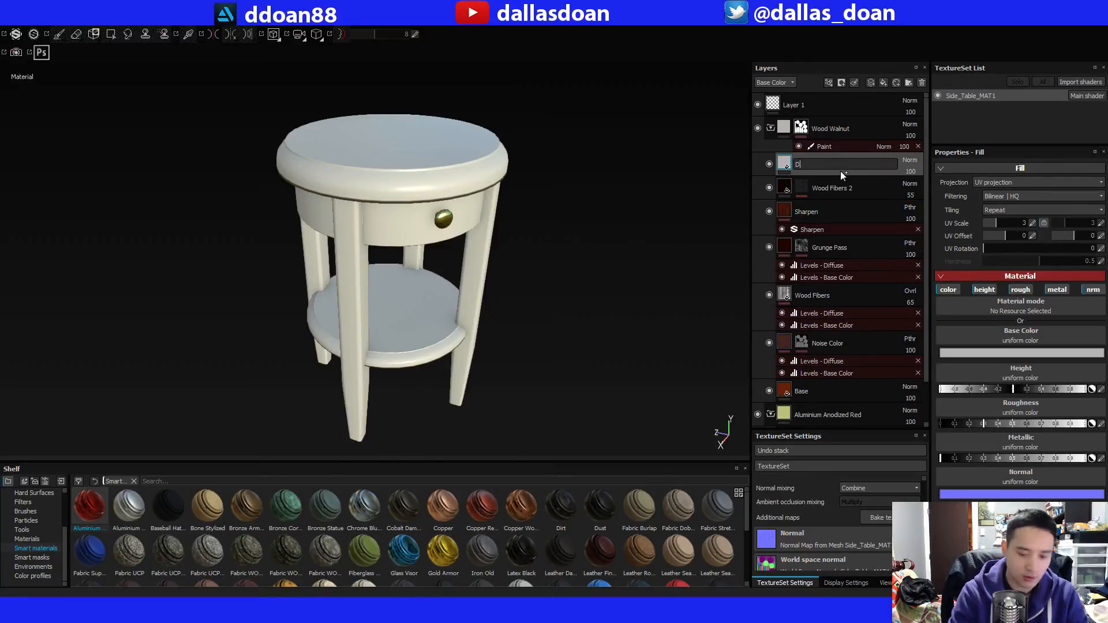
key("Return")
right_click(841, 169)
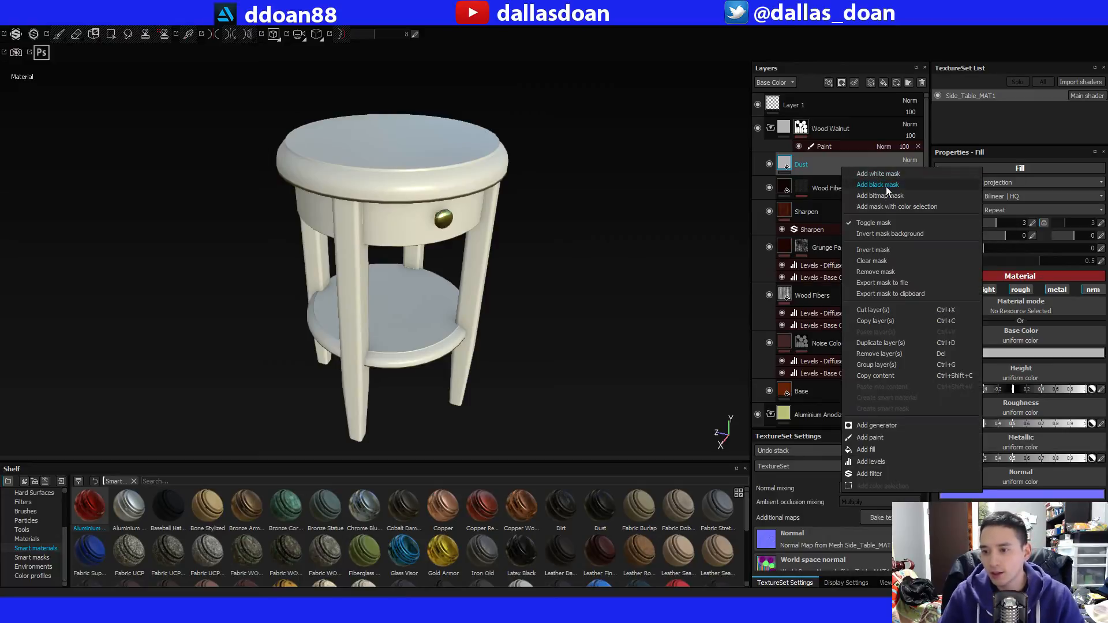
left_click(883, 185)
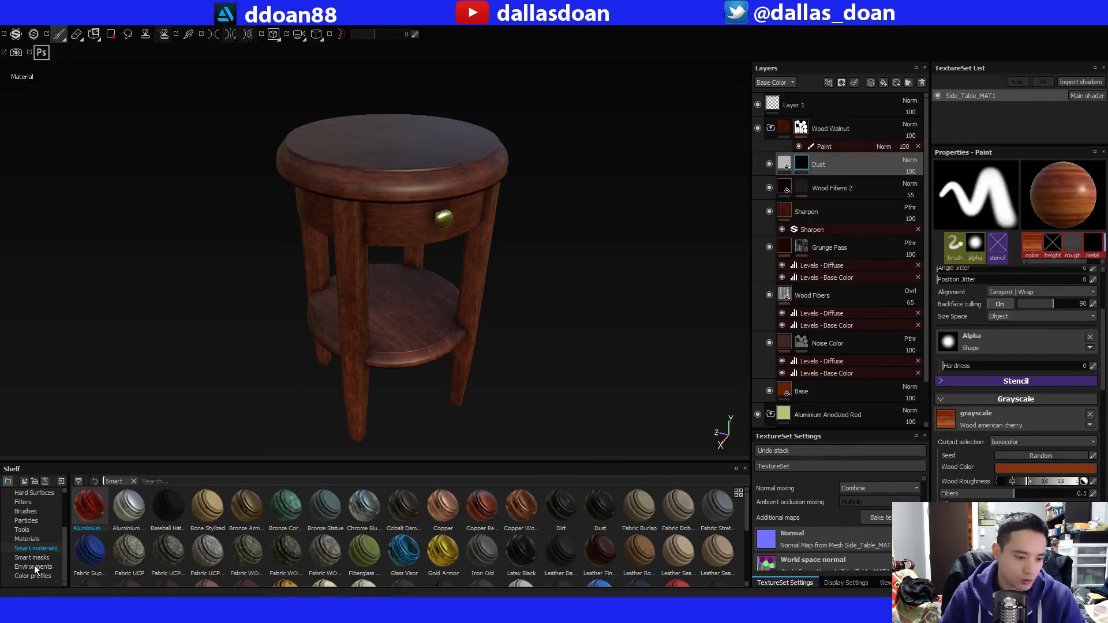
Apply the Dust Soft 2 smart mask to the Dust layer.
left_click(55, 539)
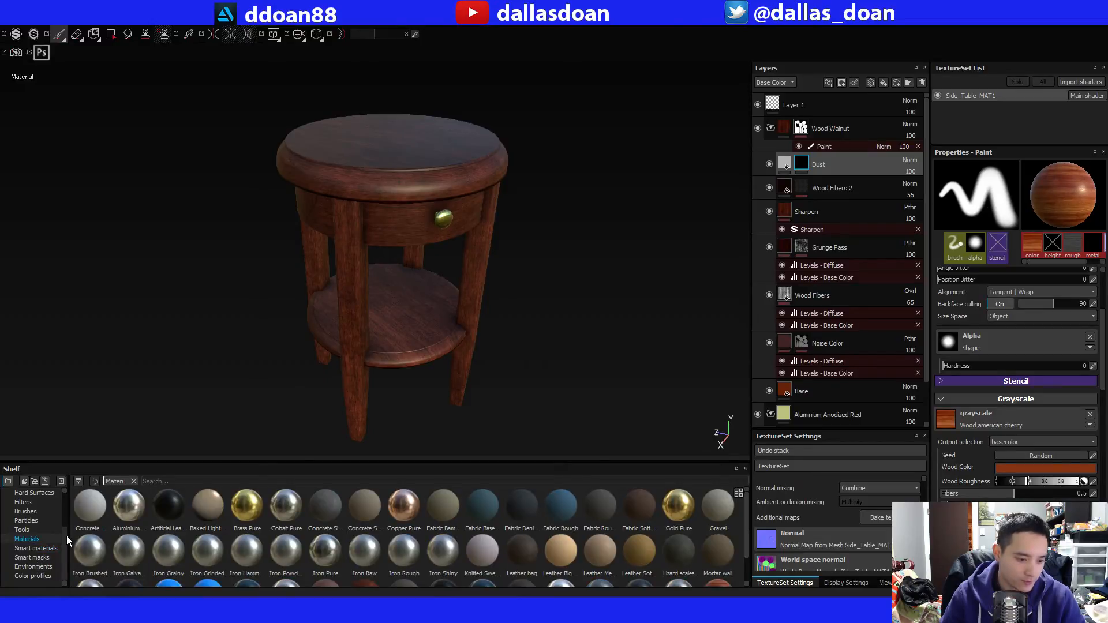
left_click_drag(66, 535, 65, 501)
left_click(30, 529)
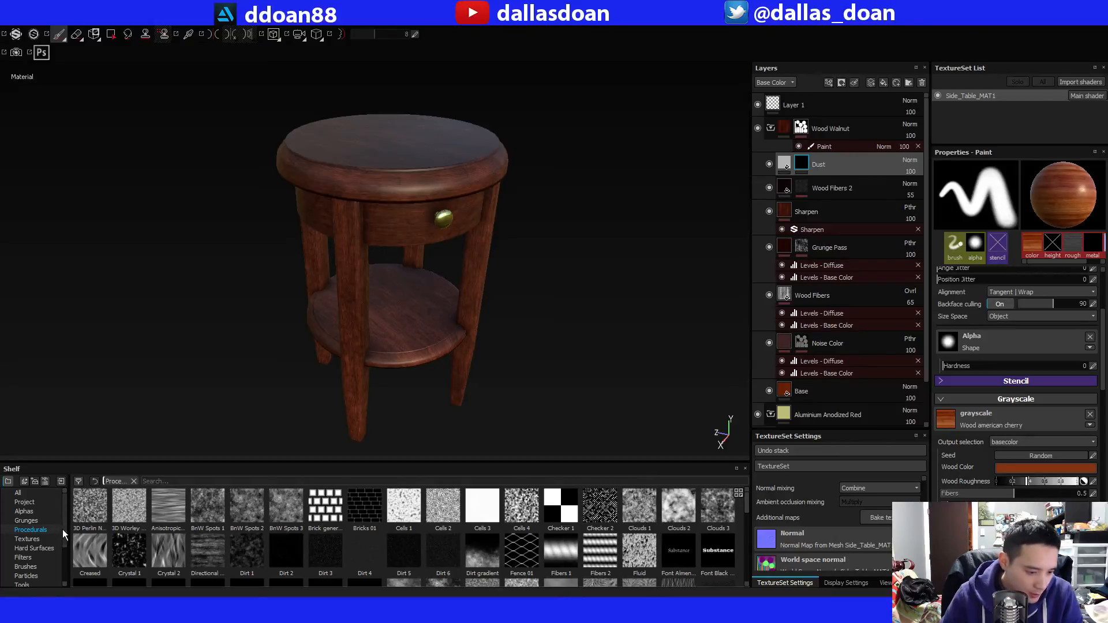
left_click_drag(62, 529, 64, 577)
left_click(31, 558)
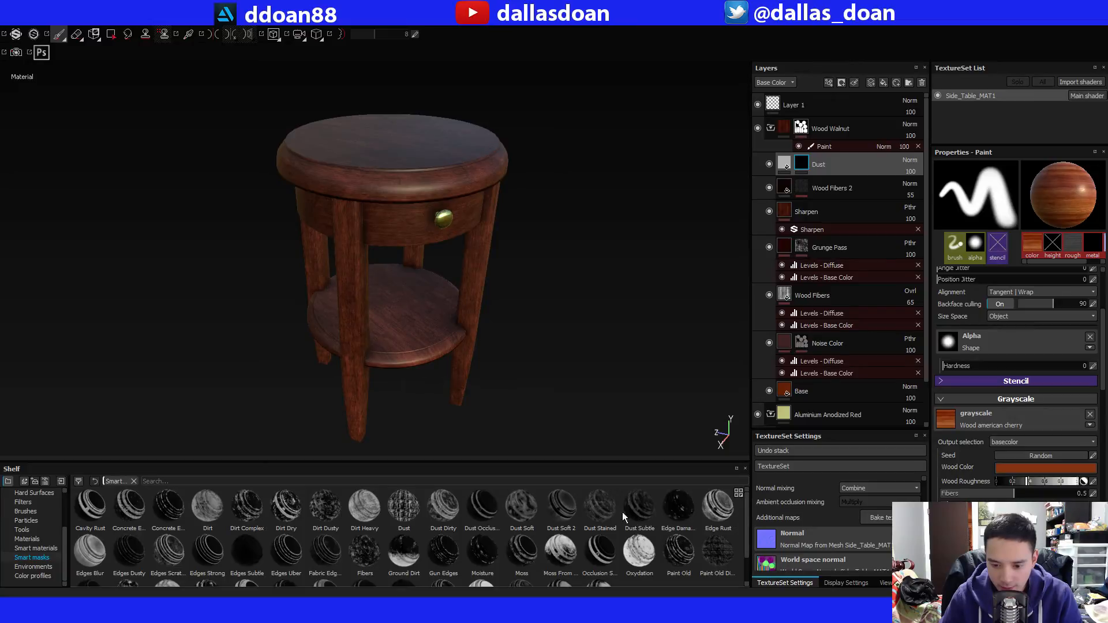
left_click_drag(559, 508, 806, 169)
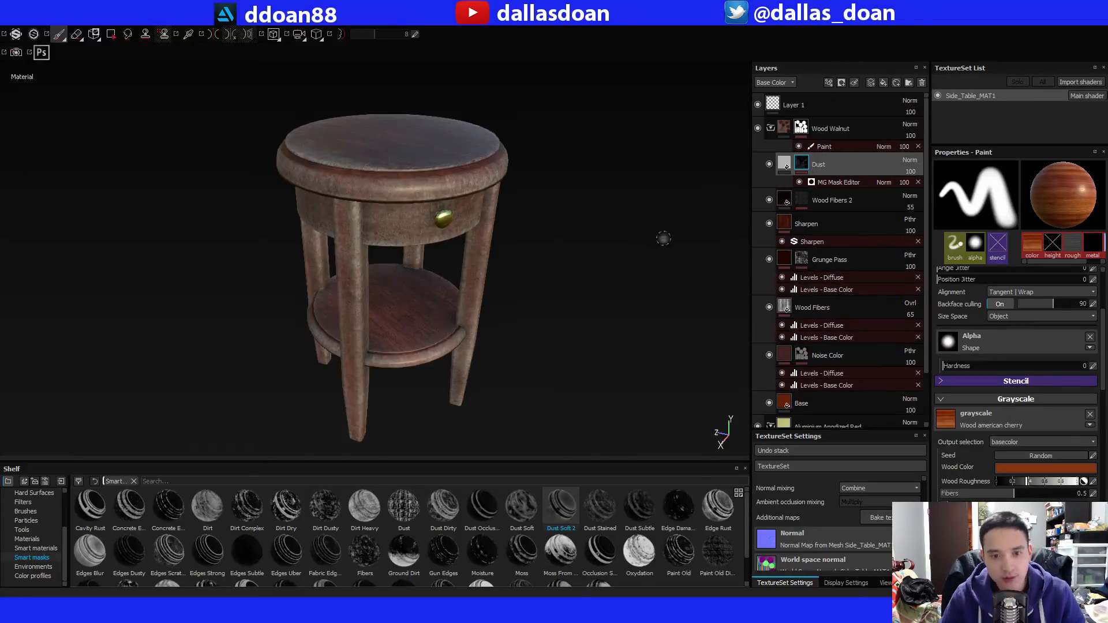
Try the Dust mask generator with world space normal 0.62 and global balance 0.36 and 0.5, and delete the generator.
left_click_drag(594, 231, 613, 215, "alt")
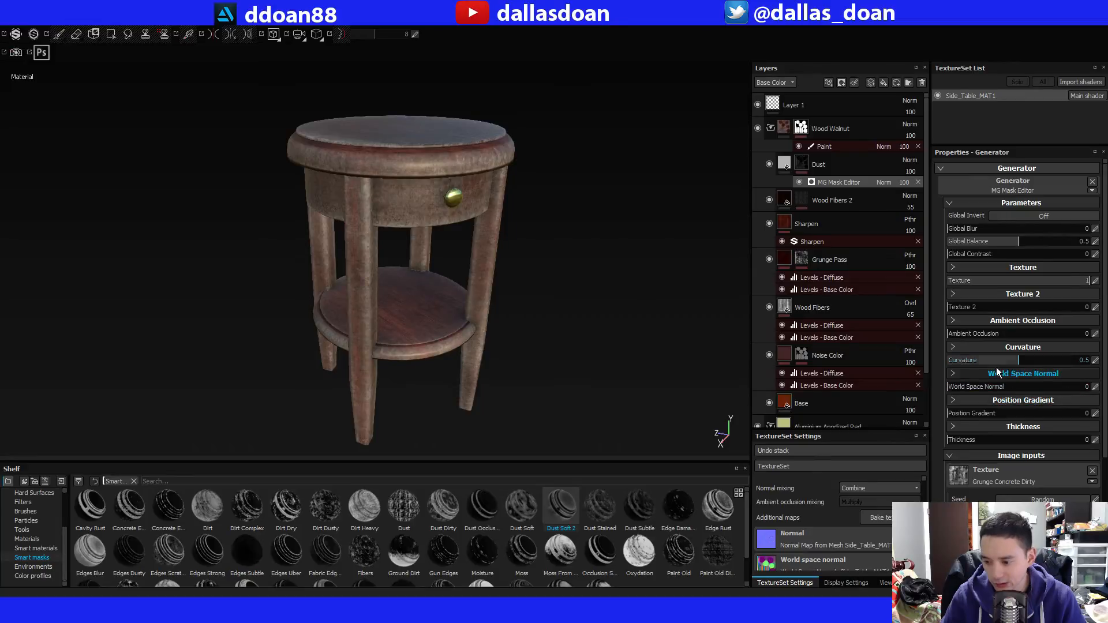
left_click(988, 242)
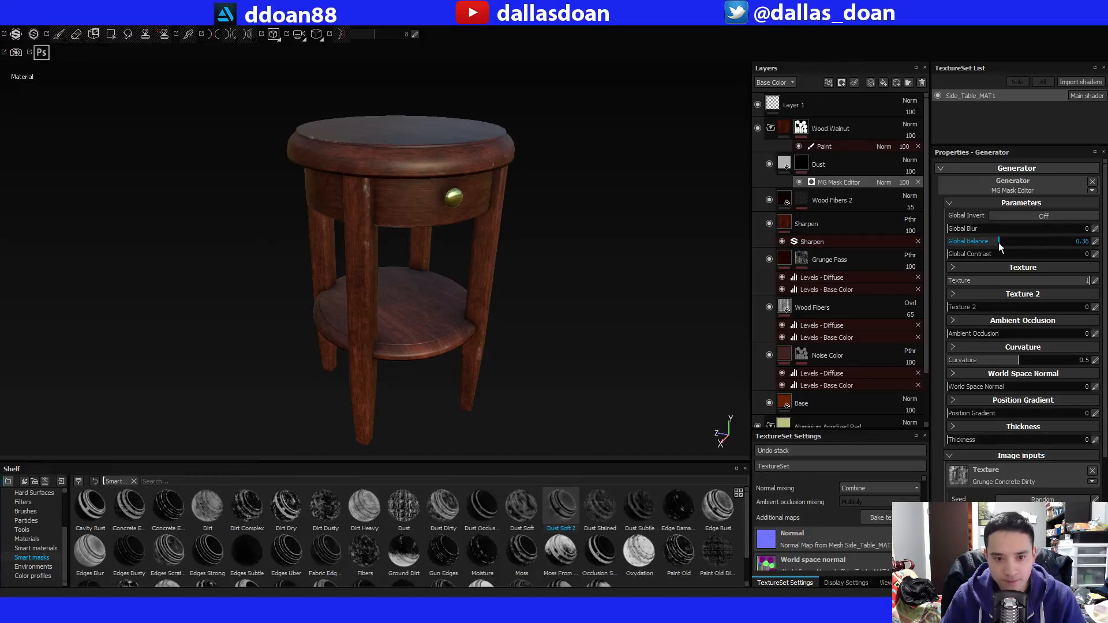
left_click_drag(421, 258, 454, 275, "alt")
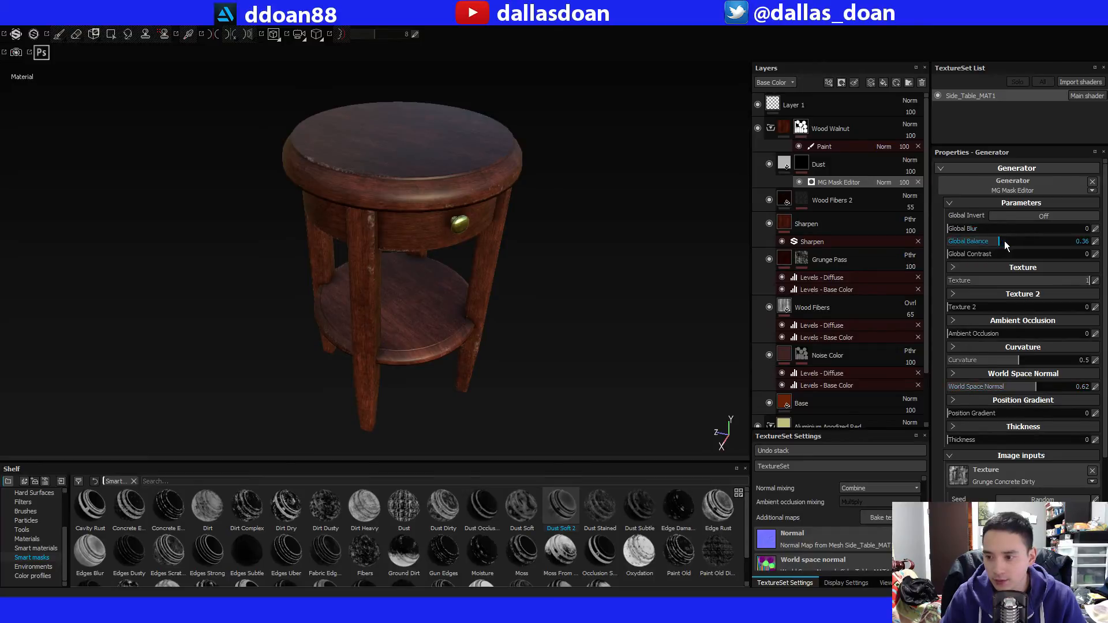
left_click_drag(1004, 241, 1016, 241)
left_click_drag(398, 337, 394, 288, "alt")
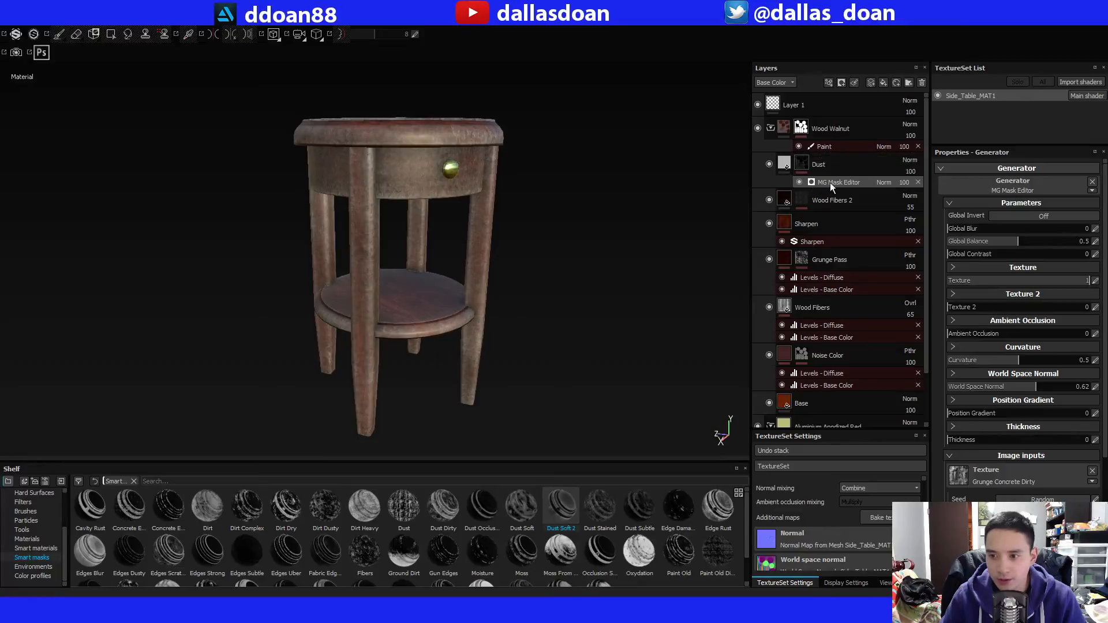
left_click(918, 181)
left_click_drag(500, 272, 525, 329, "alt")
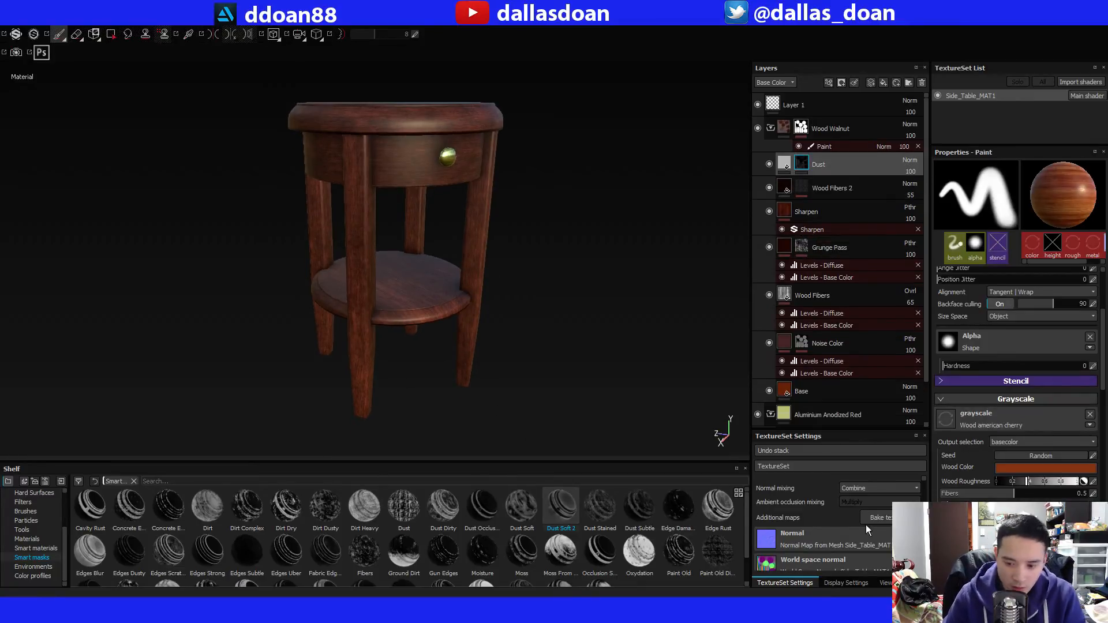
Reapply the Dust Soft 2 smart mask to the Dust layer.
left_click_drag(746, 527, 748, 561)
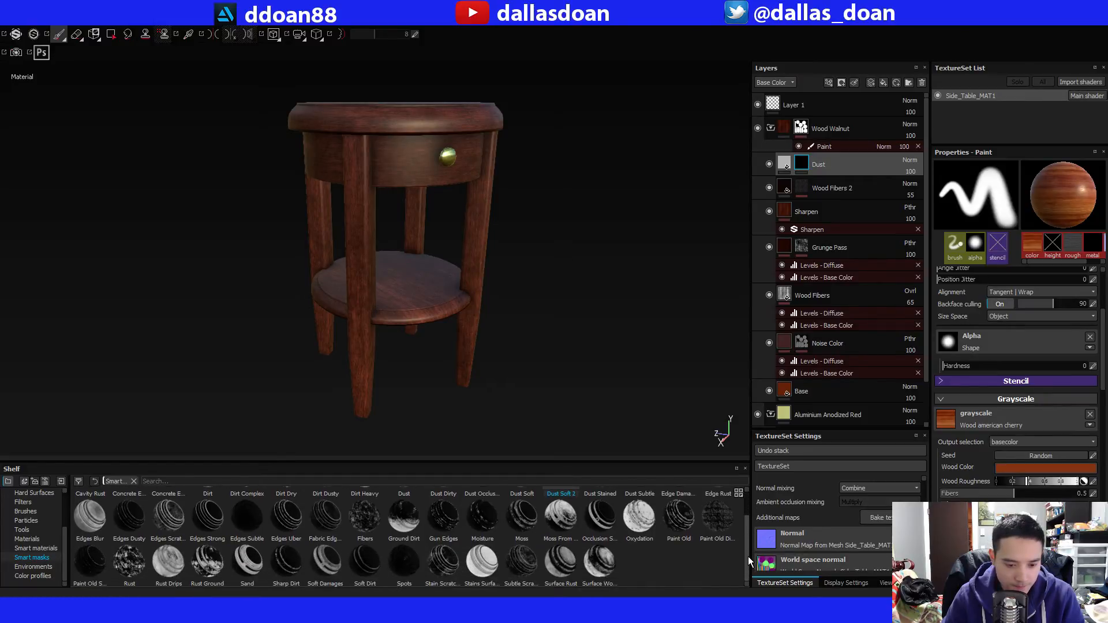
left_click_drag(748, 556, 744, 523)
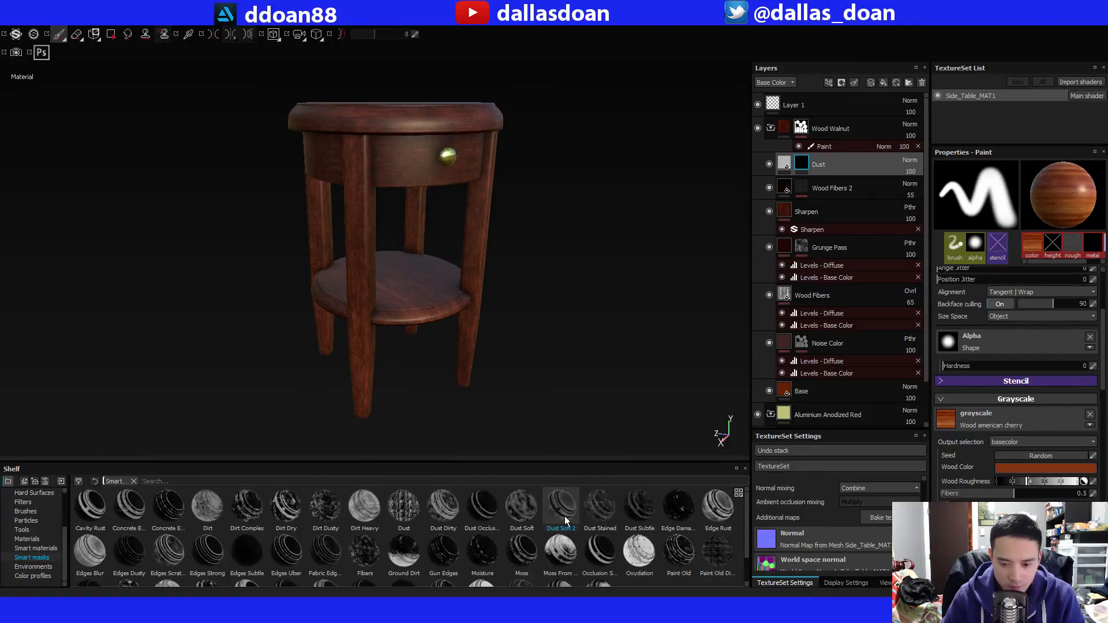
mouse_move(565, 517)
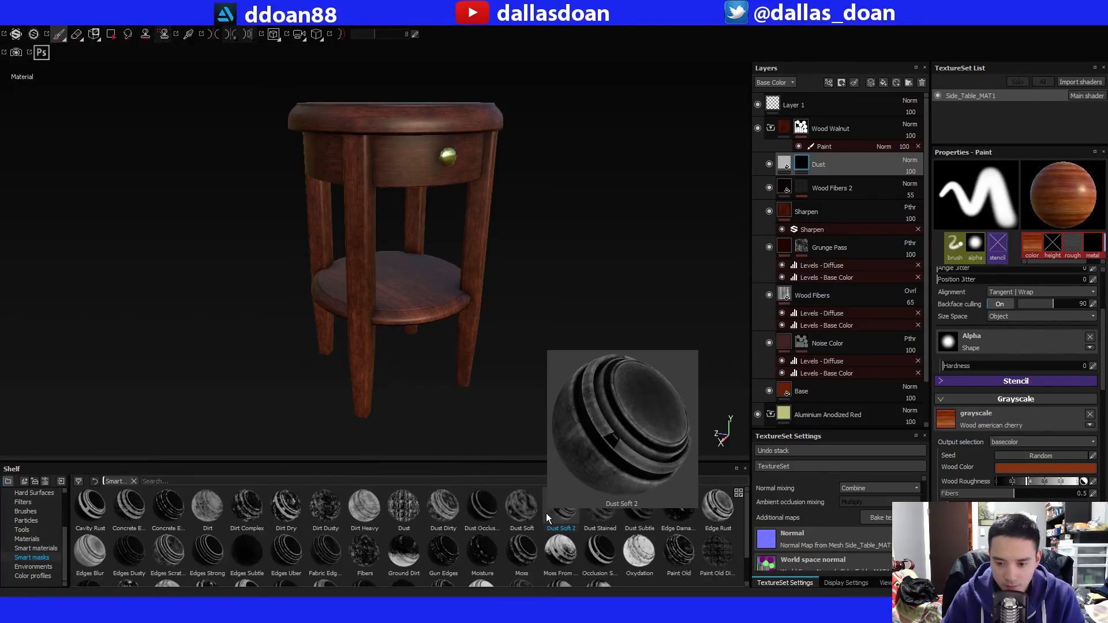
left_click_drag(546, 513, 802, 161)
left_click_drag(541, 300, 540, 352, "alt")
left_click_drag(479, 308, 483, 292, "alt")
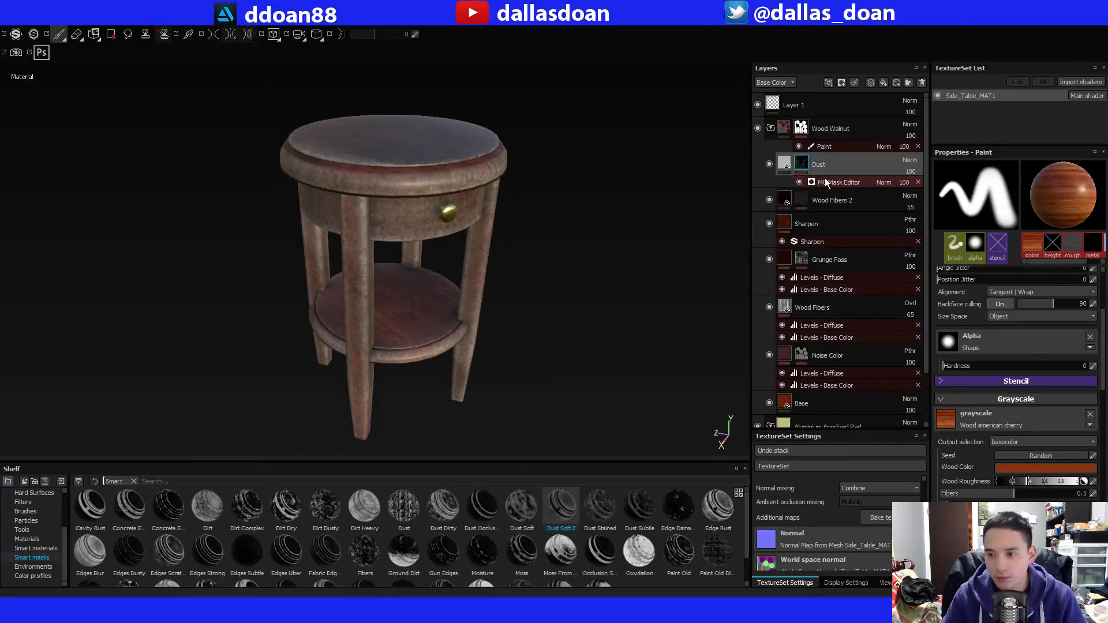
Set the curvature to 0.13 in the Dust layer's MG Mask Editor generator, with position gradient and thickness at 0.
left_click(843, 183)
left_click(796, 163)
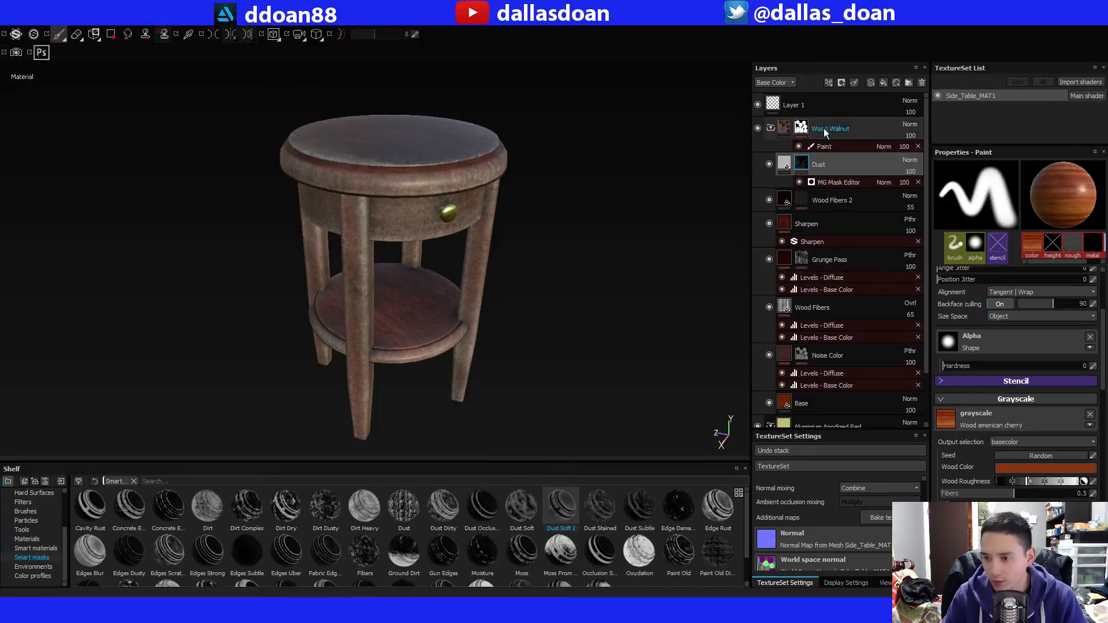
left_click(818, 181)
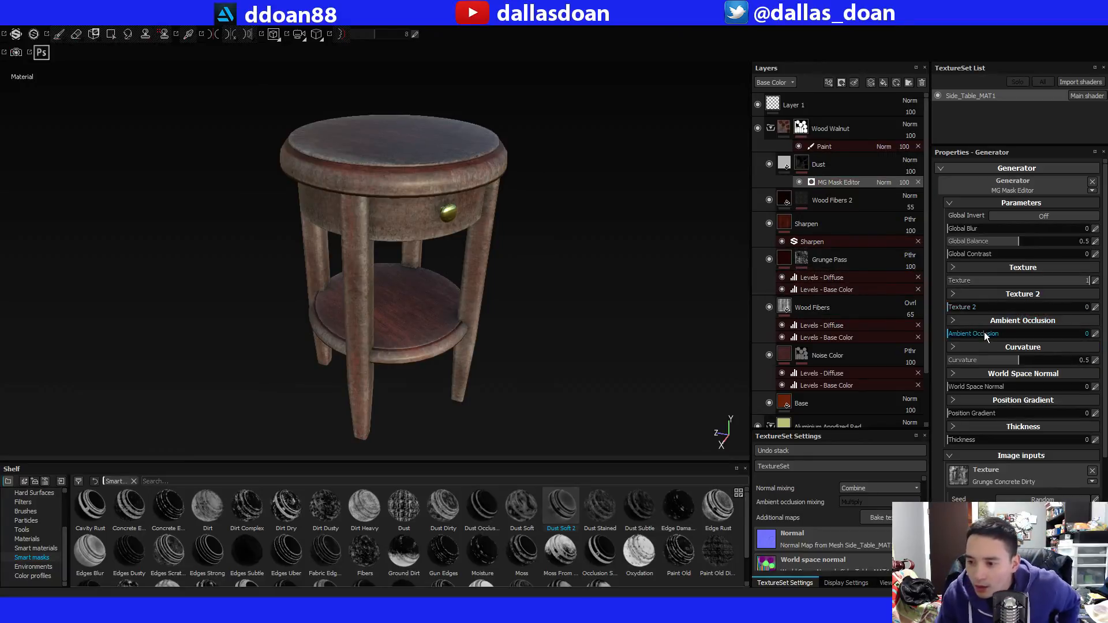
left_click_drag(983, 334, 979, 362)
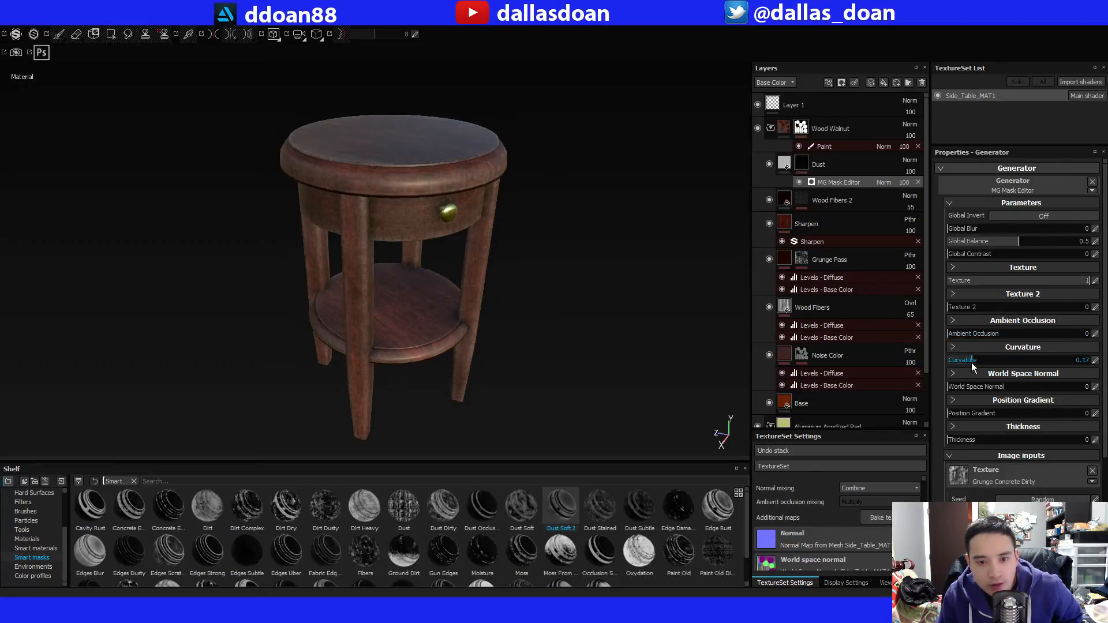
left_click_drag(972, 360, 920, 403)
left_click_drag(993, 412, 889, 413)
left_click_drag(989, 437, 959, 444)
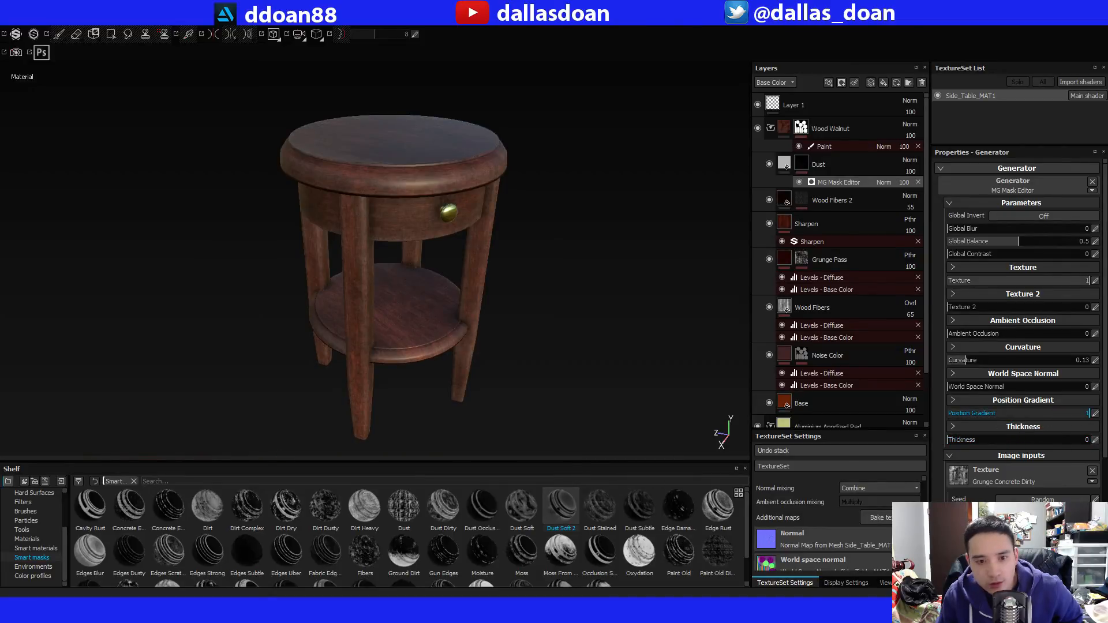
Set the balance of the Grunge Concrete Dirty texture to 0.7 in the Dust mask generator.
scroll(1002, 465, "down", 2)
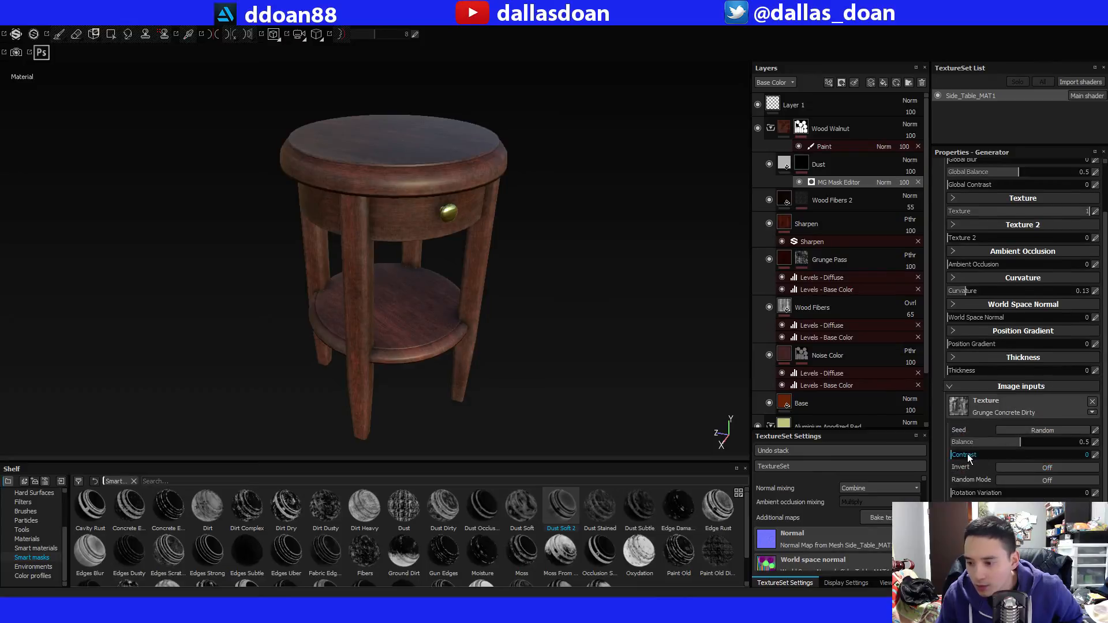
left_click_drag(1026, 442, 1048, 442)
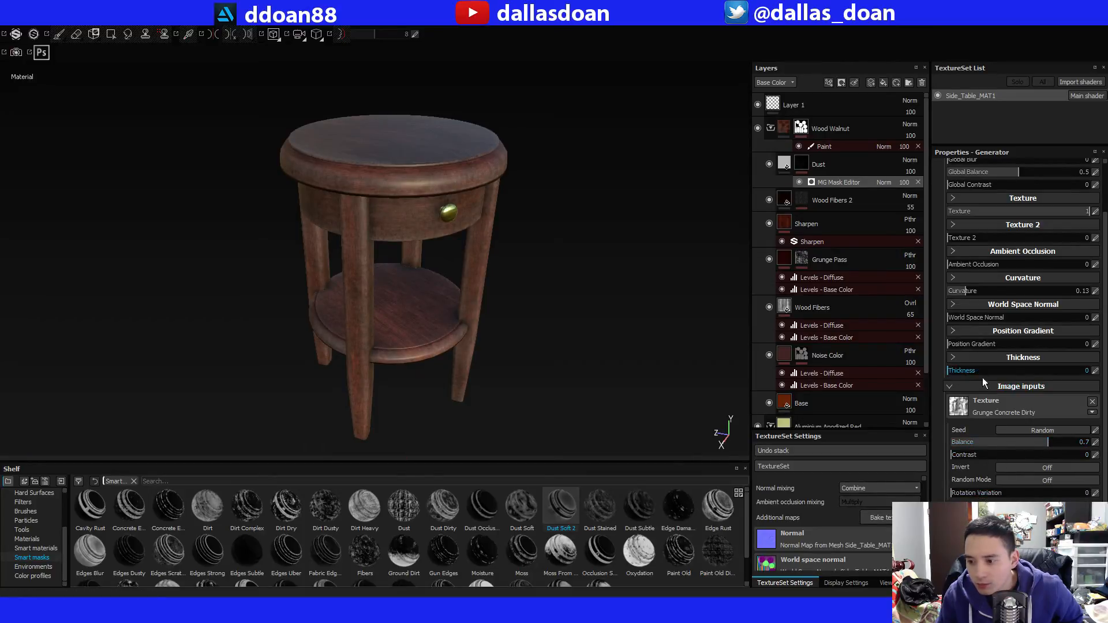
scroll(993, 416, "down", 3)
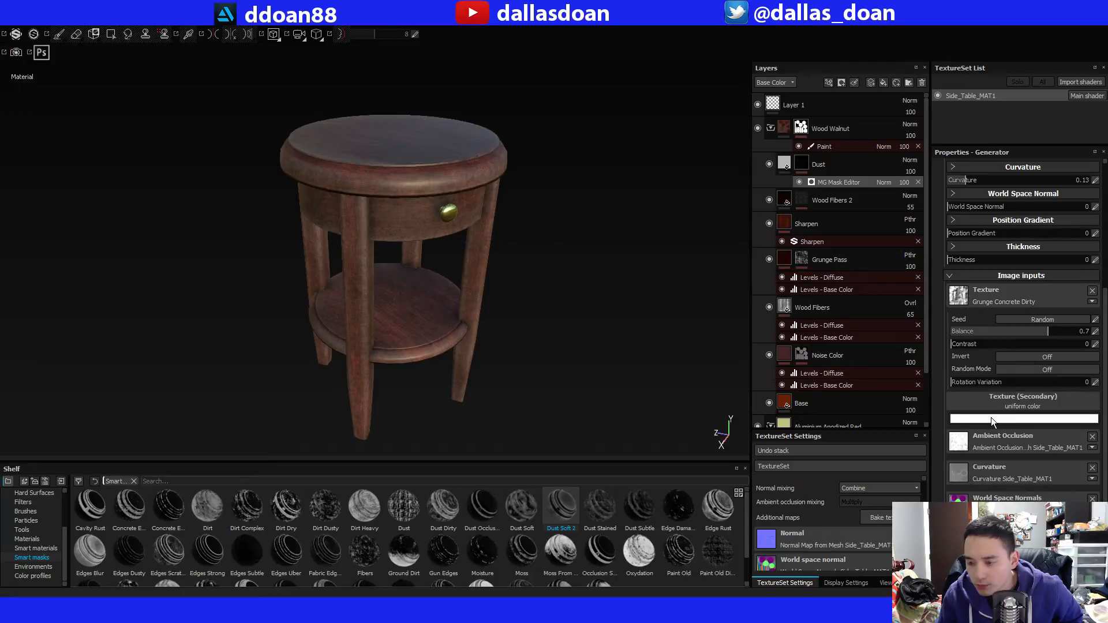
Try a world space normal of 0.78 in the Dust mask generator and reset it to 0.
scroll(991, 417, "up", 2)
left_click_drag(997, 277, 1060, 278)
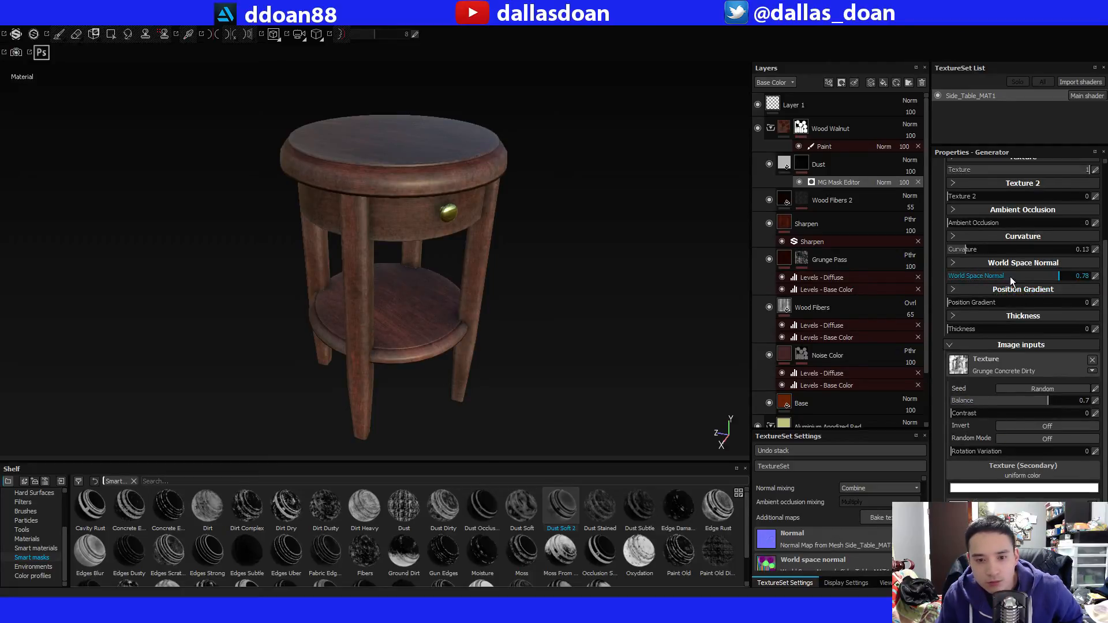
left_click(1032, 276)
left_click_drag(922, 271, 891, 294)
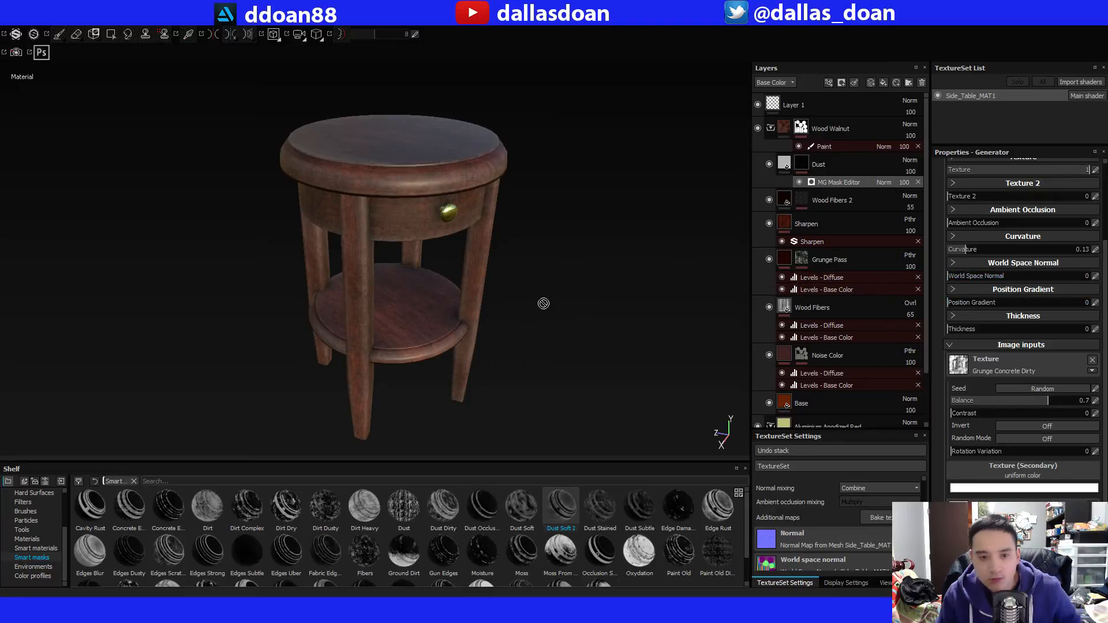
Add a paint effect above the MG Mask Editor generator on the Dust layer's mask.
left_click_drag(553, 309, 492, 324, "alt")
left_click_drag(499, 376, 496, 340, "alt")
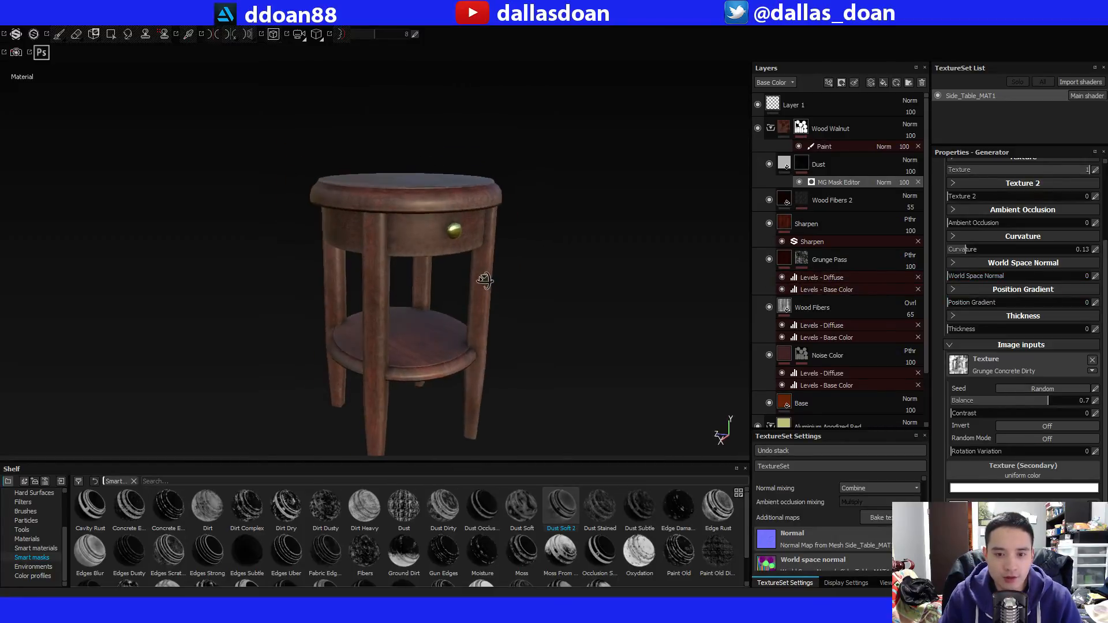
right_click(806, 160)
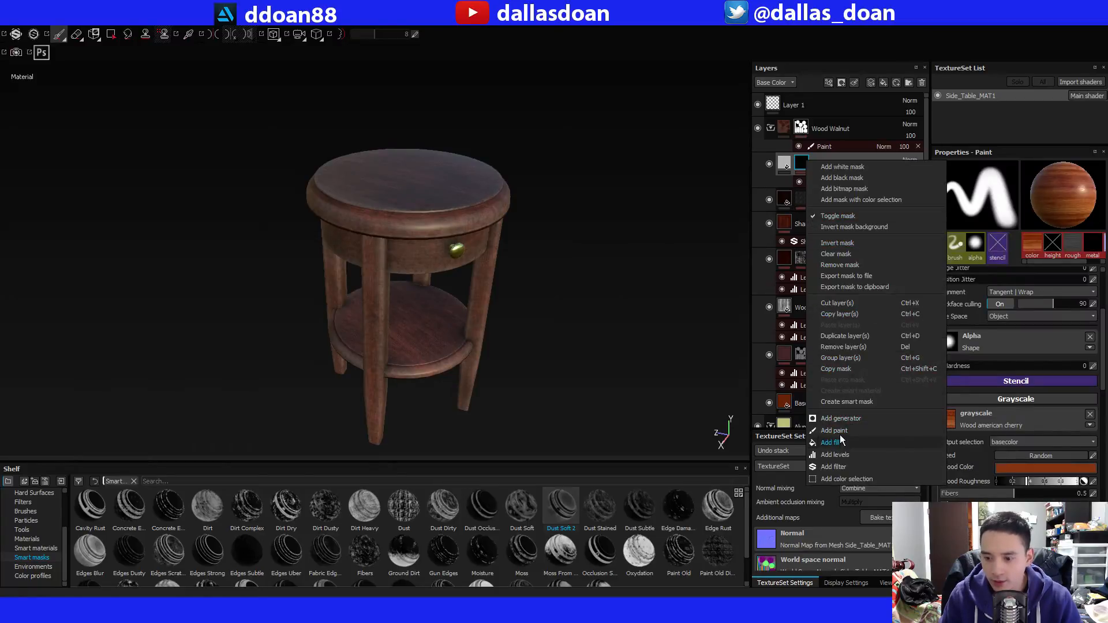
left_click(840, 438)
left_click(917, 182)
right_click(807, 167)
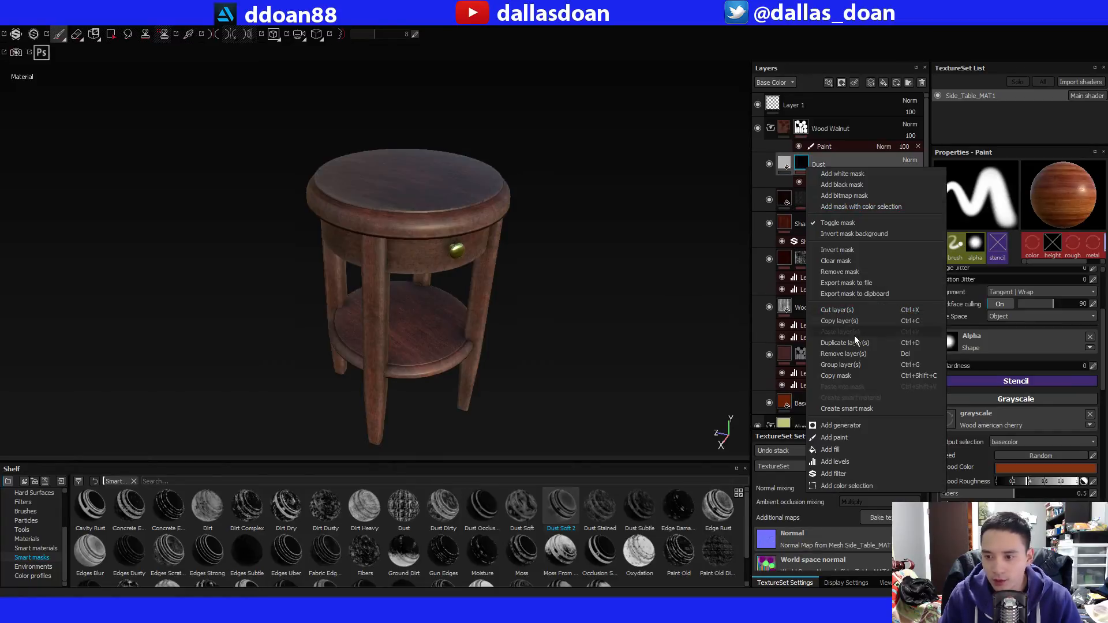
left_click(858, 438)
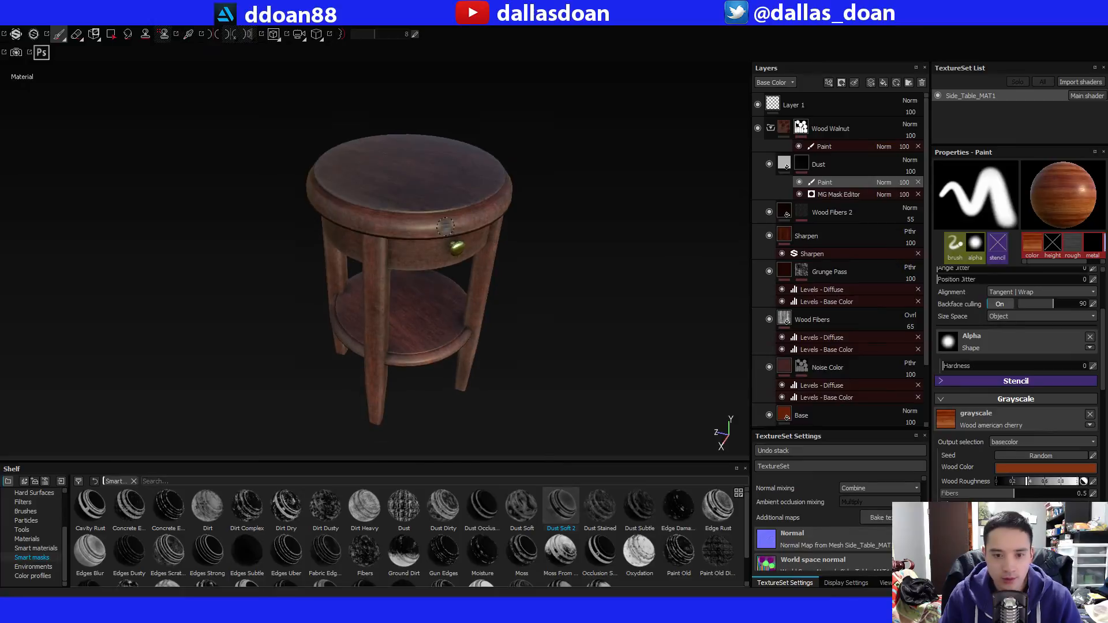
Remove the Wood american cherry material from the brush's grayscale channel and set the grayscale colour to black.
left_click_drag(456, 233, 368, 452, "alt")
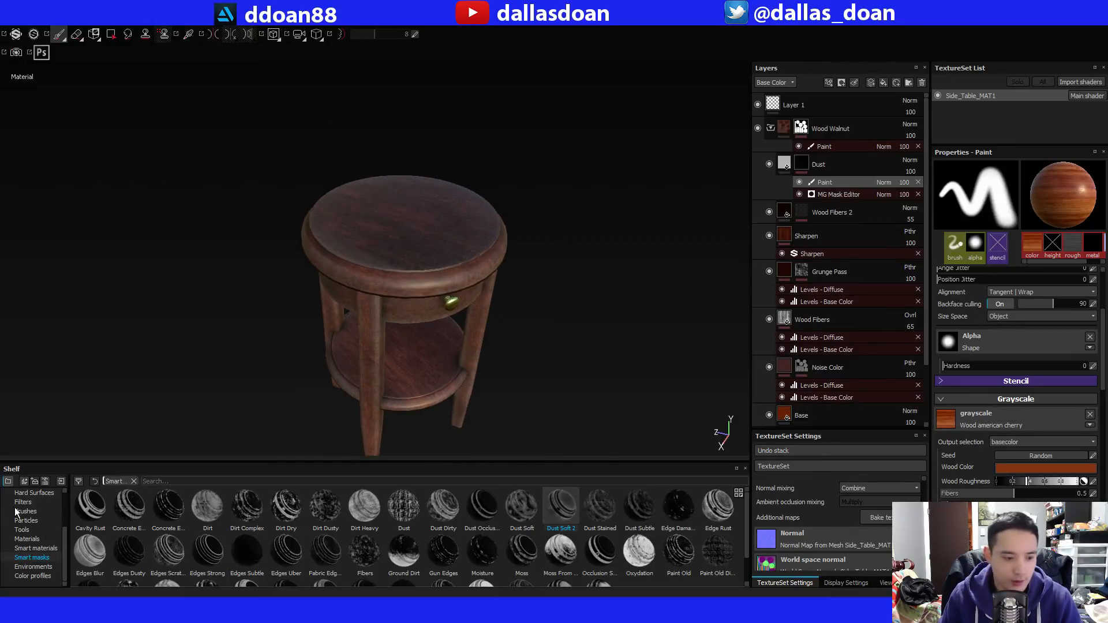
left_click(33, 513)
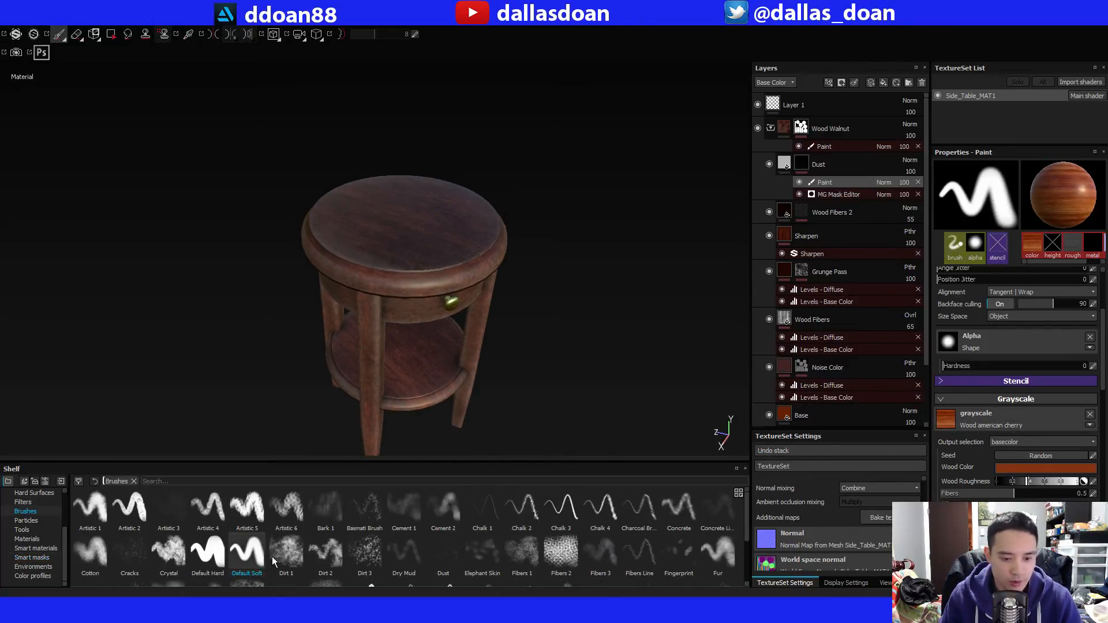
left_click_drag(500, 303, 477, 270, "alt")
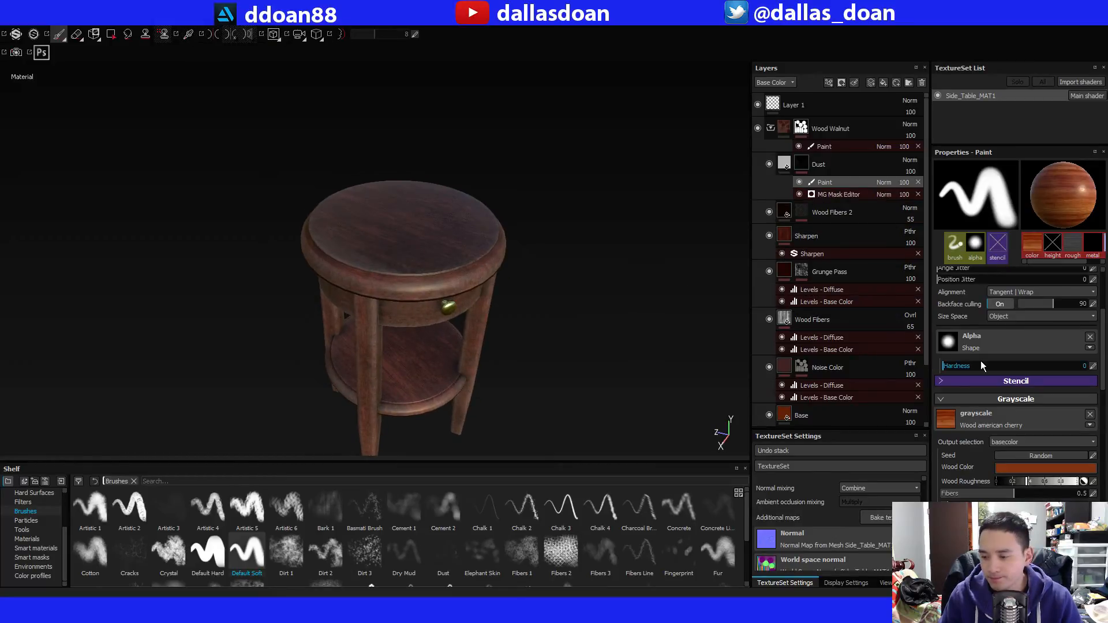
left_click(1090, 415)
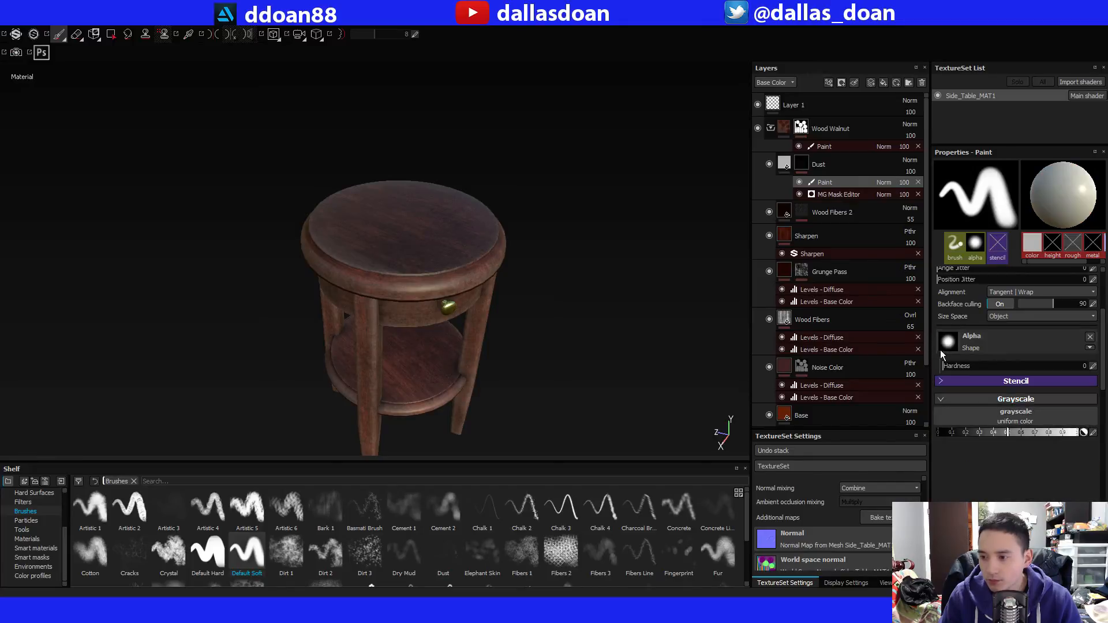
right_click_drag(314, 218, 363, 217, "alt")
left_click_drag(363, 217, 381, 179, "alt")
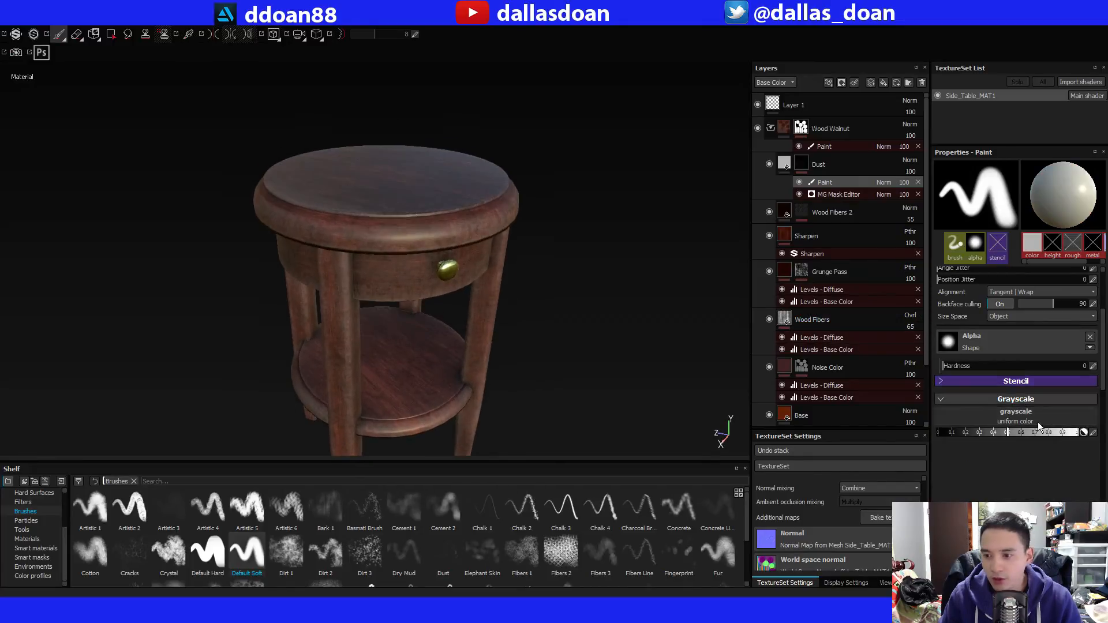
left_click_drag(1003, 433, 918, 438)
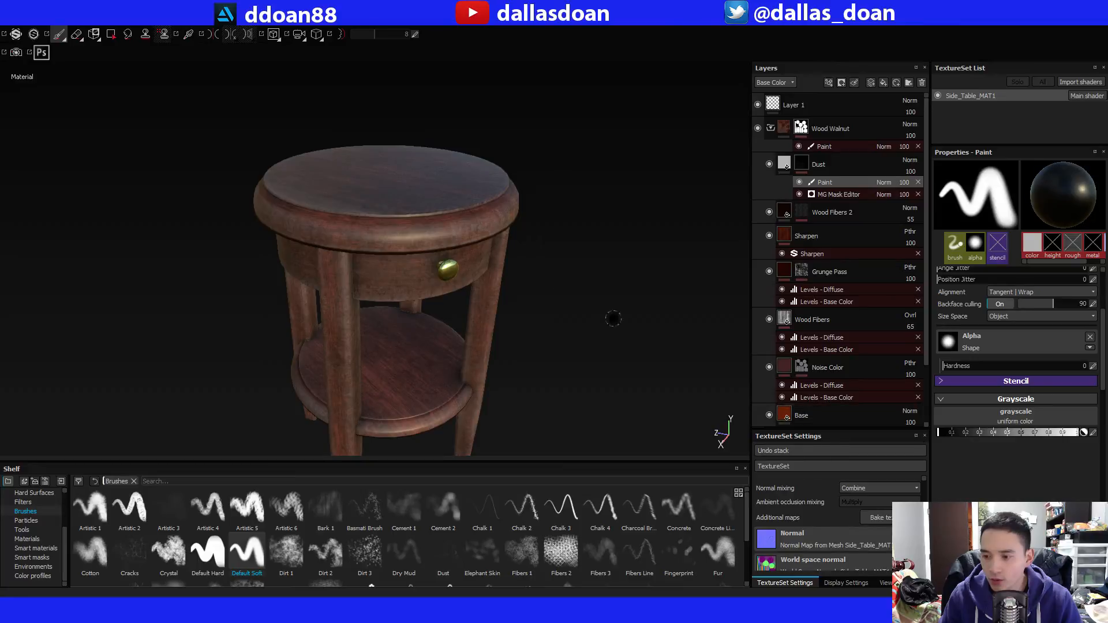
Enlarge the soft brush and paint black on the Dust mask to reduce the dust on the tabletop and upper front.
key("x")
key("x")
mouse_move(521, 240)
left_mouse_down("alt")
mouse_move(549, 272)
mouse_move(547, 296)
mouse_move(445, 257)
left_mouse_up("alt")
key("bracketright")
key("bracketright")
key("bracketright")
key("bracketright")
key("bracketright")
key("bracketright")
key("bracketright")
key("bracketright")
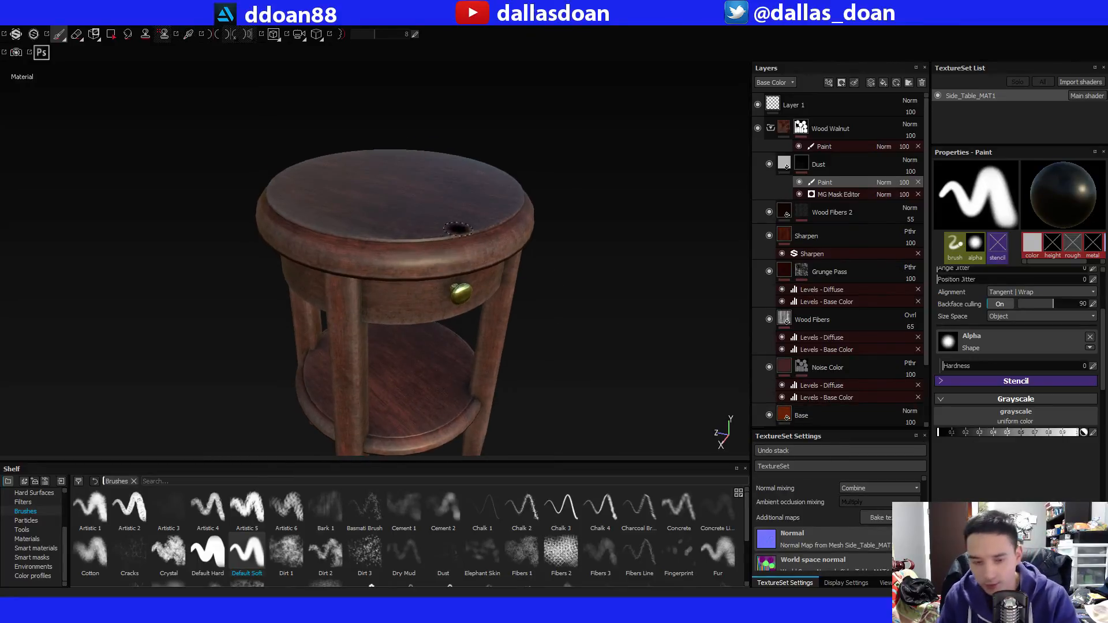
left_click_drag(472, 265, 467, 303, "alt")
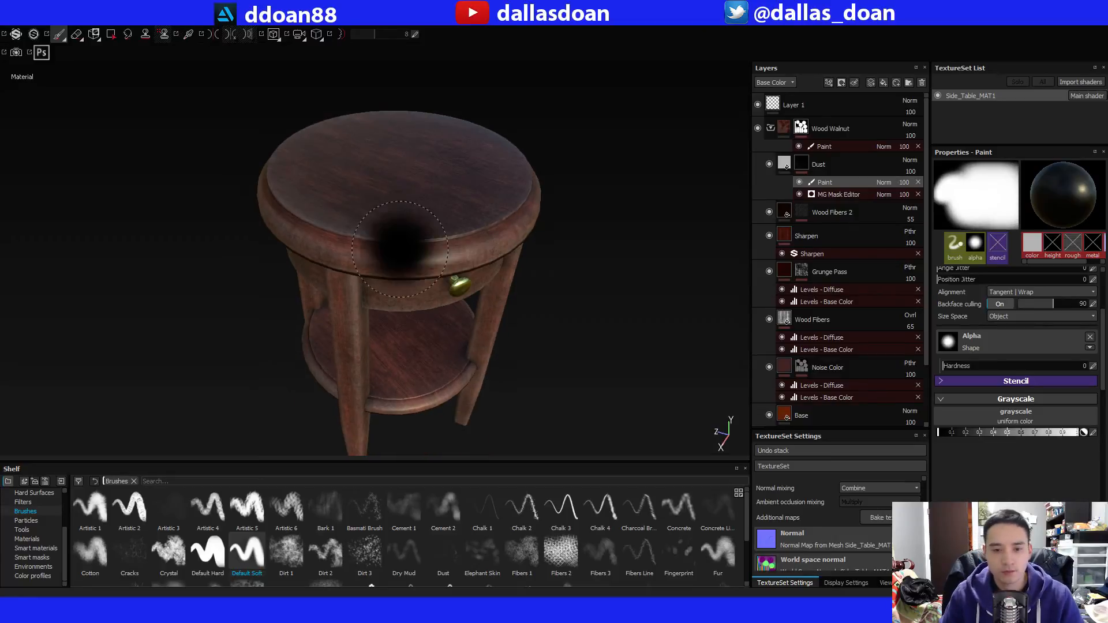
left_click_drag(543, 237, 542, 272, "alt")
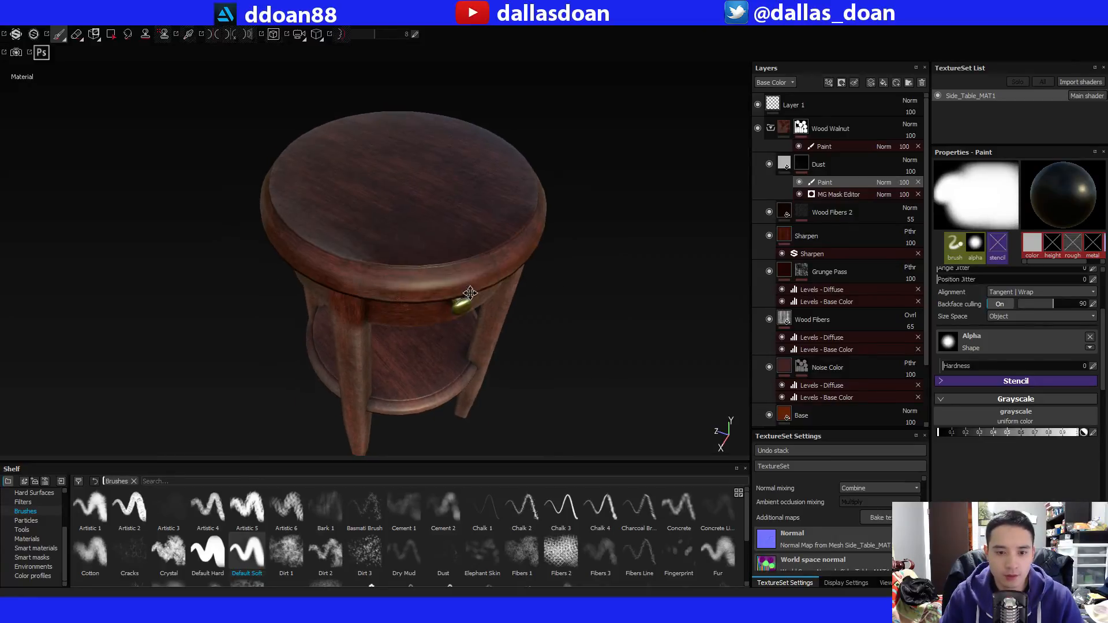
left_click_drag(474, 299, 499, 249, "alt")
mouse_move(436, 304)
left_mouse_down("alt")
mouse_move(420, 275)
mouse_move(421, 296)
left_mouse_up("alt")
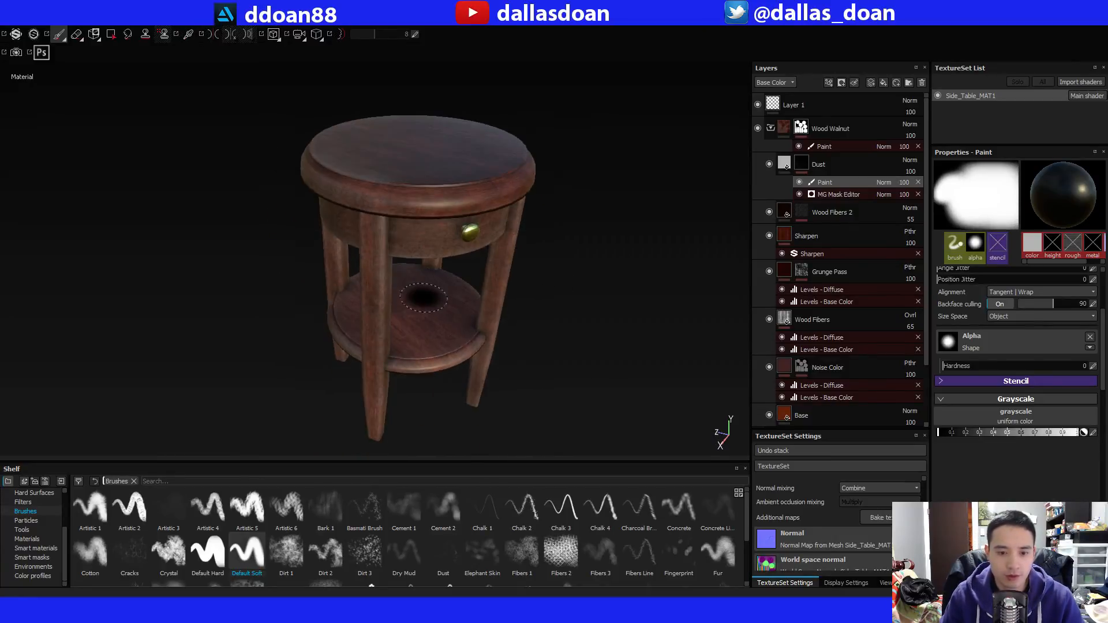
Examine the masked dust on the tabletop, drawer front, legs and lower shelf from all sides.
left_click_drag(390, 399, 404, 357, "alt")
mouse_move(448, 331)
middle_mouse_down("alt")
mouse_move(460, 344)
mouse_move(495, 341)
middle_mouse_up("alt")
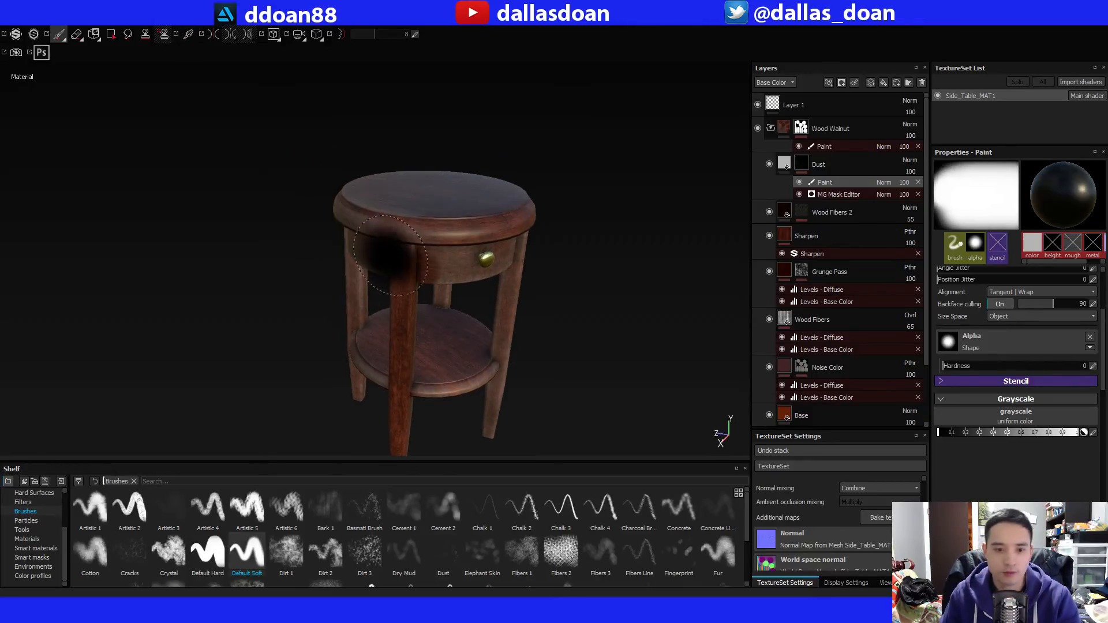
mouse_move(497, 324)
left_mouse_down("alt")
mouse_move(405, 304)
mouse_move(416, 301)
left_mouse_up("alt")
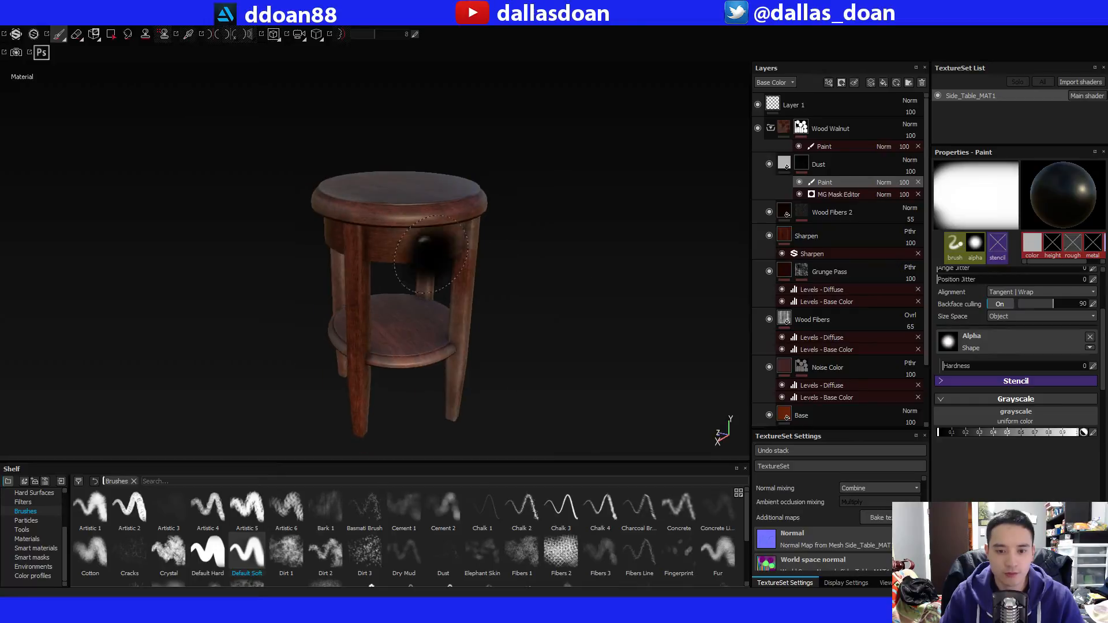
left_click_drag(503, 369, 512, 340, "alt")
middle_click_drag(505, 370, 522, 346, "alt")
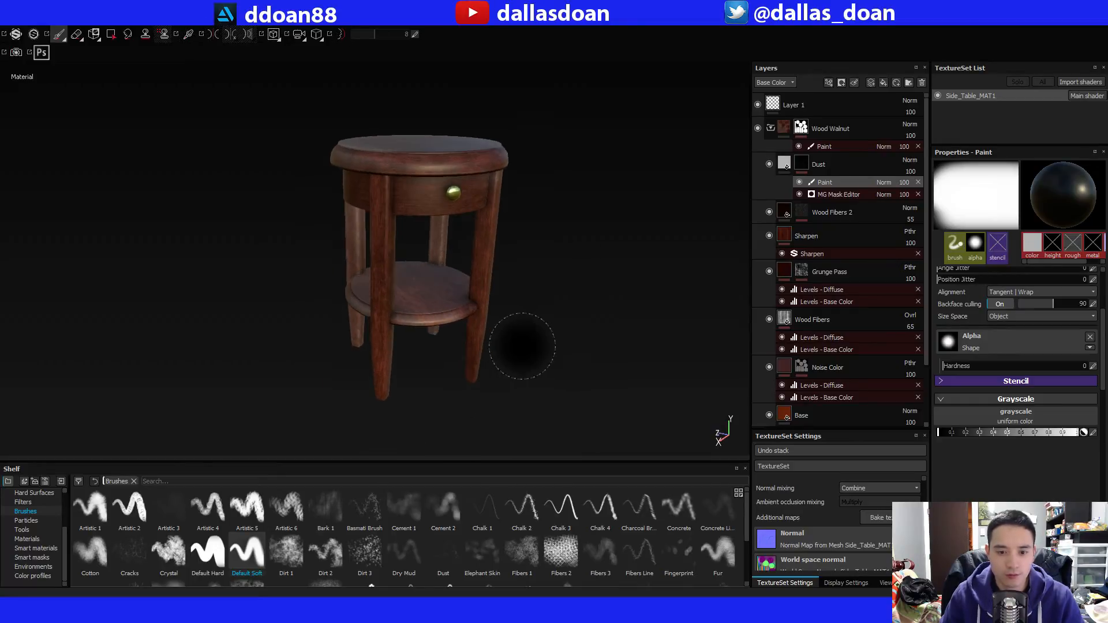
mouse_move(498, 273)
left_mouse_down("alt")
mouse_move(490, 378)
mouse_move(491, 337)
left_mouse_up("alt")
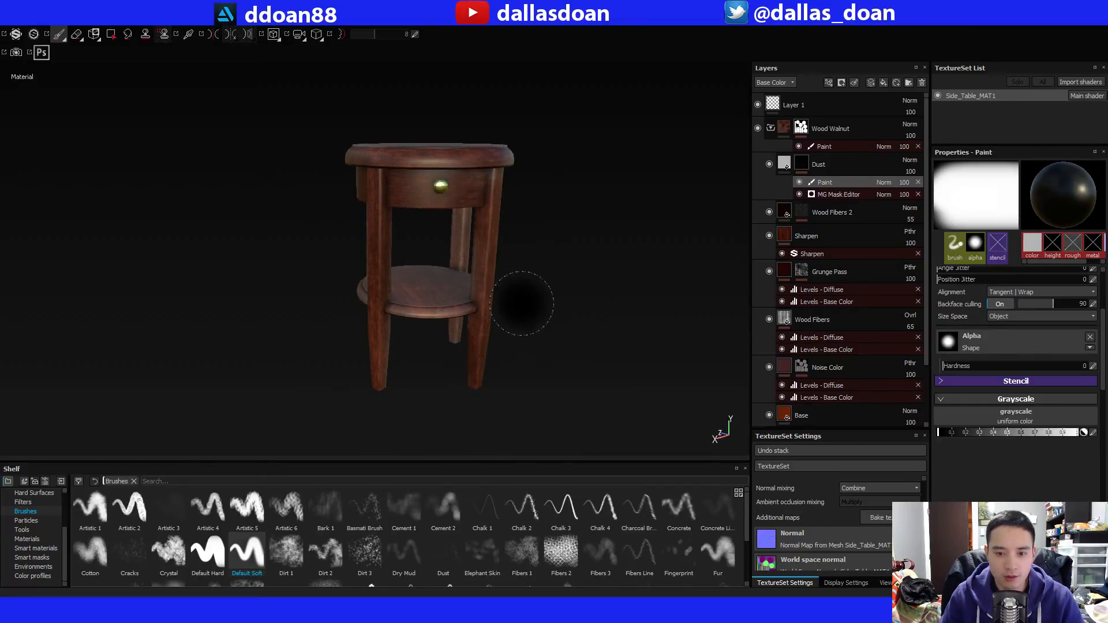
left_click_drag(495, 253, 589, 313, "alt")
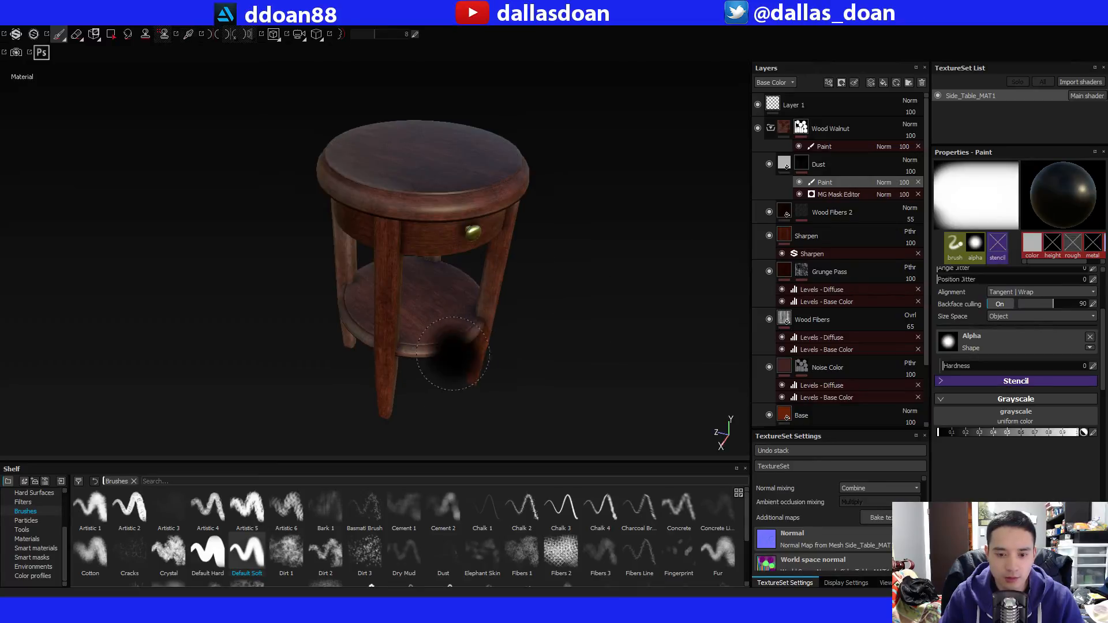
mouse_move(440, 350)
left_mouse_down("alt")
mouse_move(472, 363)
mouse_move(388, 366)
left_mouse_up("alt")
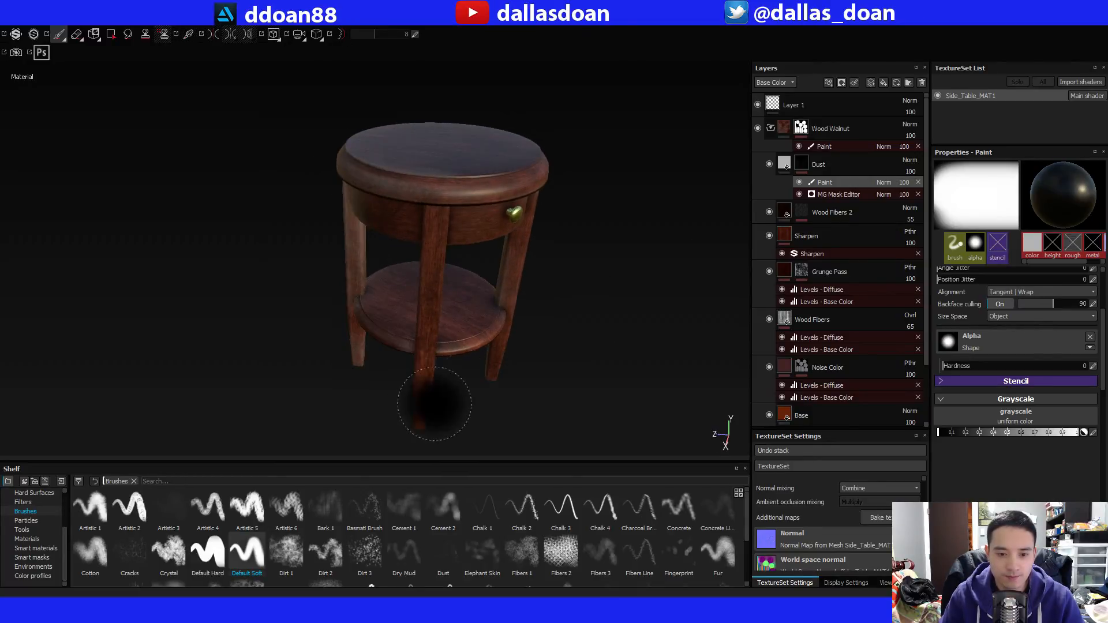
mouse_move(494, 401)
left_mouse_down("alt")
mouse_move(559, 408)
mouse_move(497, 332)
mouse_move(445, 359)
mouse_move(432, 417)
left_mouse_up("alt")
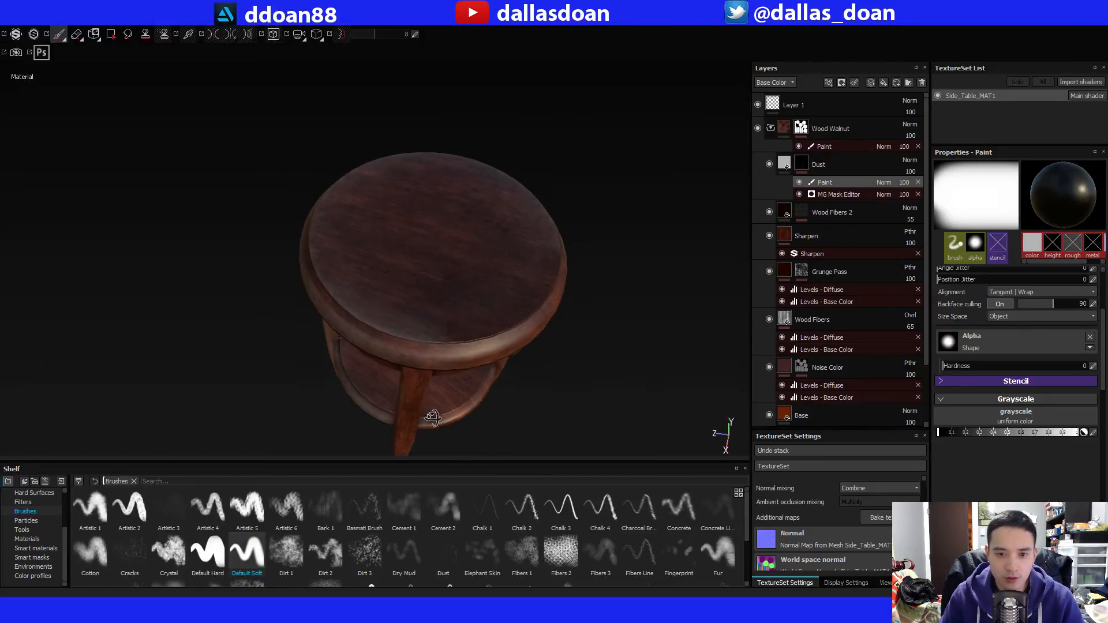
mouse_move(453, 274)
left_mouse_down("alt")
mouse_move(465, 248)
mouse_move(474, 304)
left_mouse_up("alt")
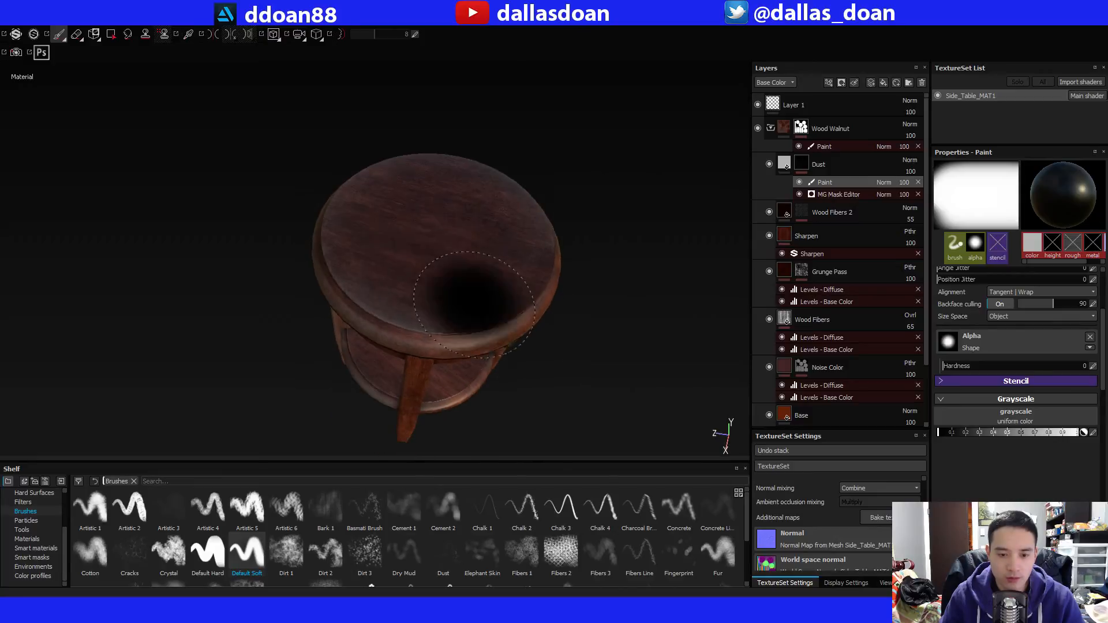
left_click_drag(376, 264, 462, 191, "alt")
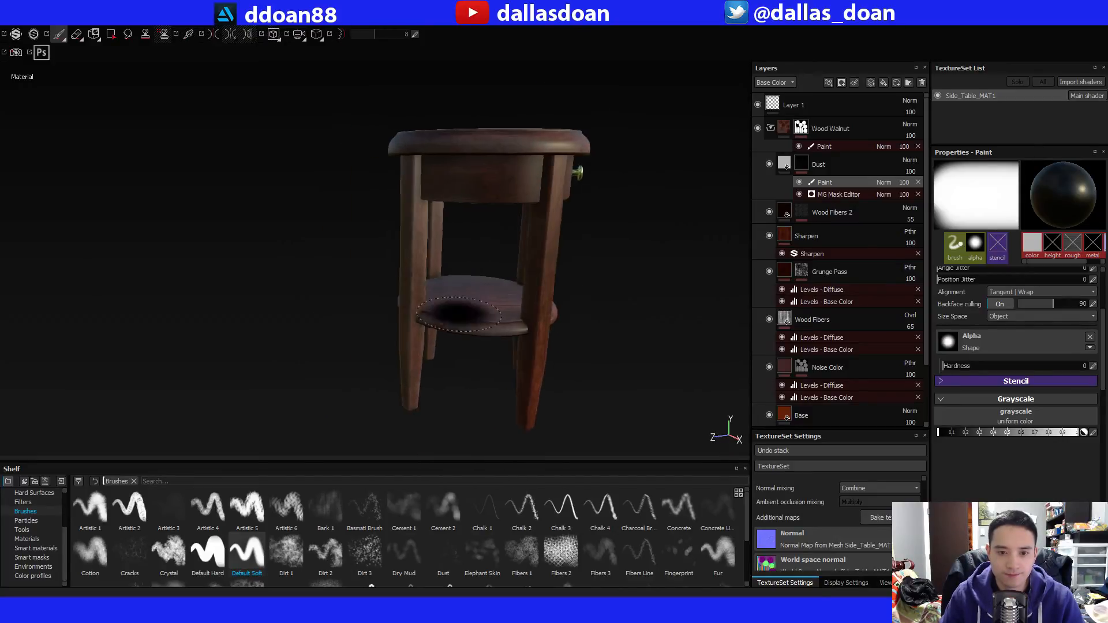
left_click_drag(462, 312, 492, 315, "alt")
mouse_move(570, 335)
left_mouse_down("alt")
mouse_move(590, 345)
mouse_move(580, 353)
left_mouse_up("alt")
left_click_drag(502, 341, 585, 360, "alt")
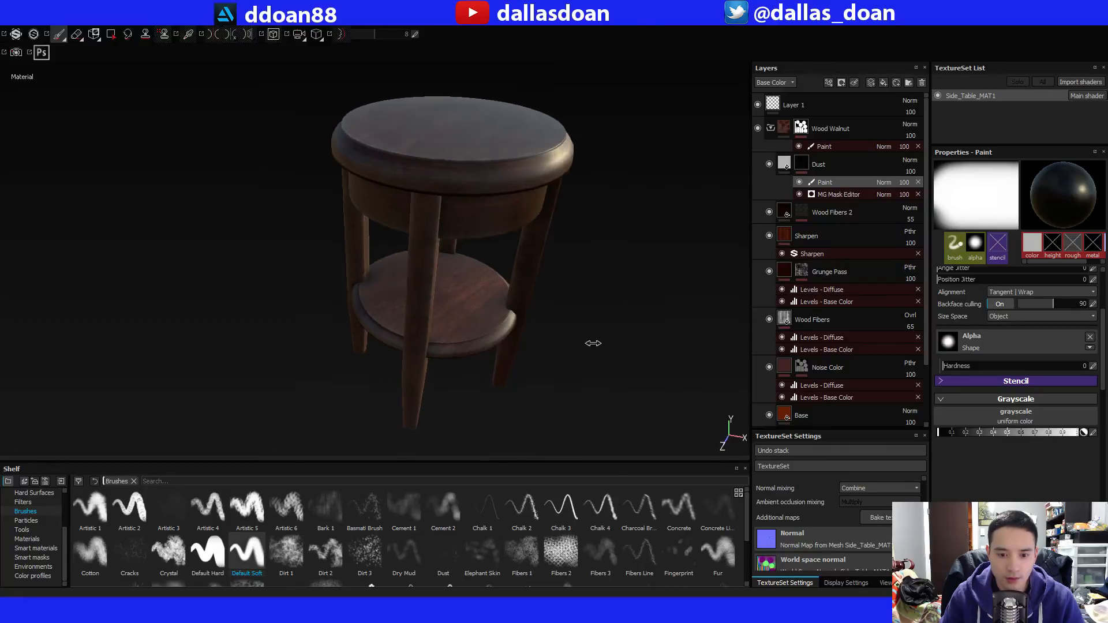
right_click_drag(593, 341, 559, 342, "shift")
mouse_move(536, 362)
left_mouse_down("alt")
mouse_move(500, 377)
mouse_move(497, 356)
mouse_move(461, 364)
left_mouse_up("alt")
mouse_move(411, 195)
left_mouse_down("alt")
mouse_move(421, 376)
mouse_move(402, 397)
left_mouse_up("alt")
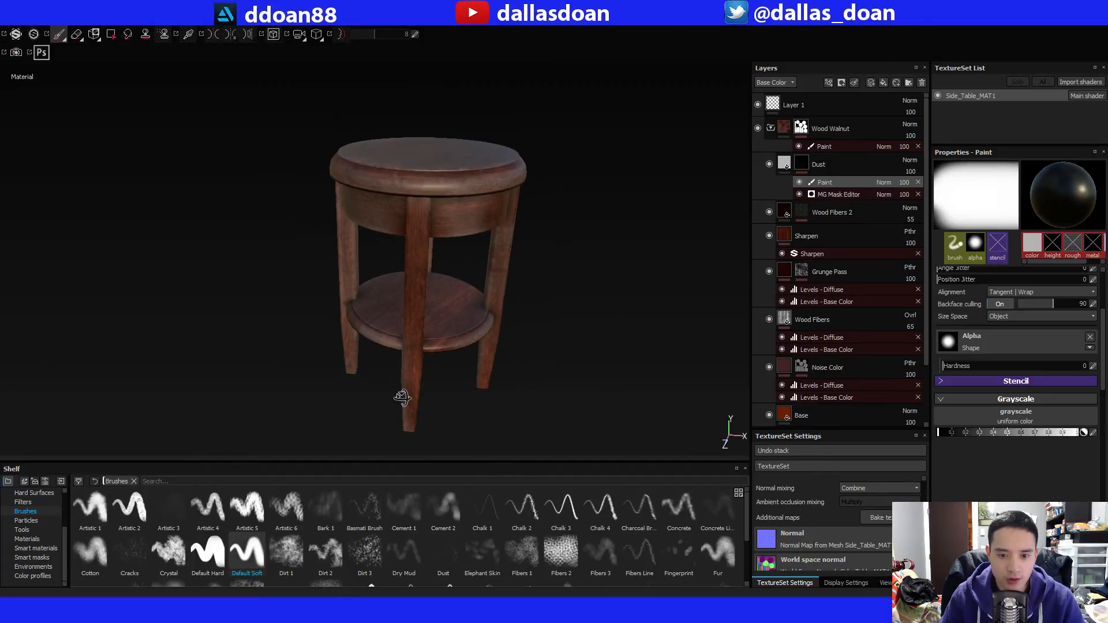
left_click_drag(478, 318, 588, 349, "alt")
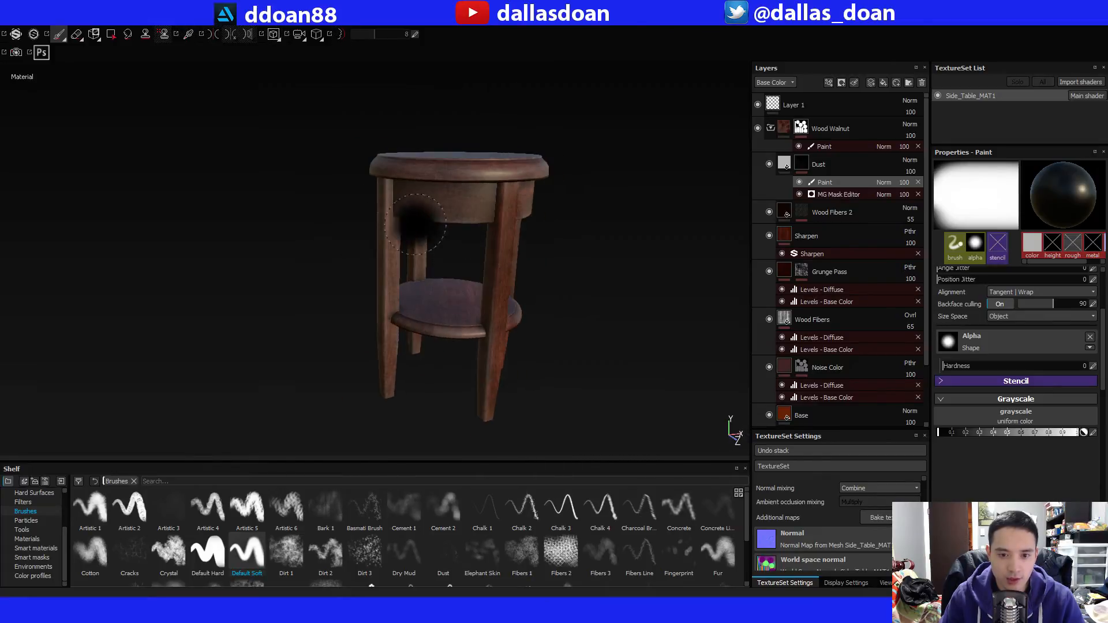
middle_click_drag(415, 223, 462, 266, "alt")
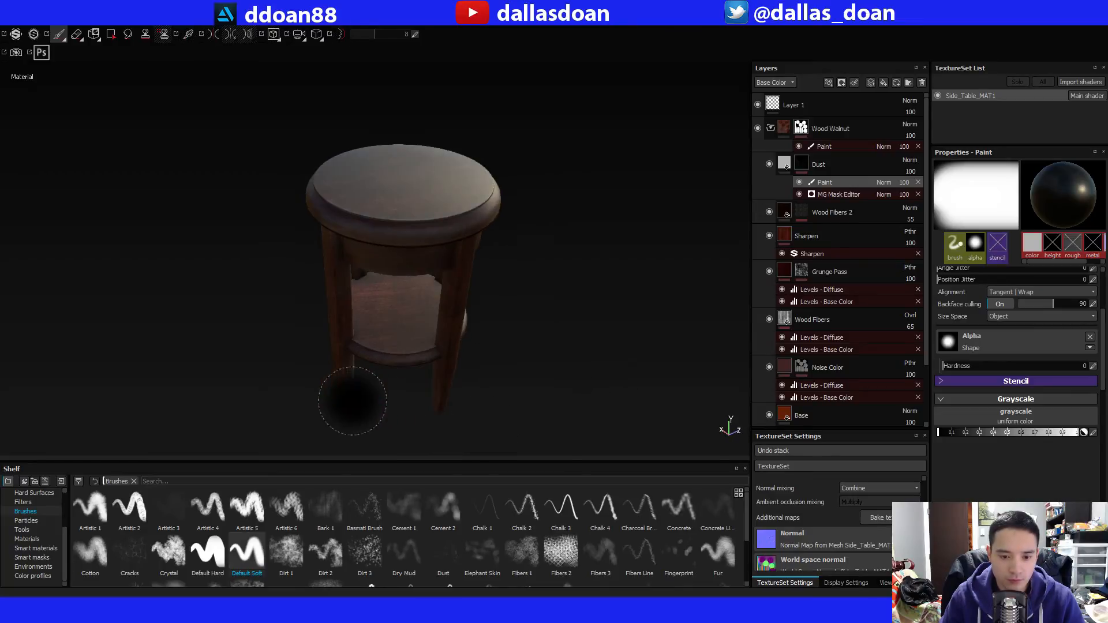
mouse_move(351, 401)
left_mouse_down("alt")
mouse_move(440, 376)
mouse_move(404, 319)
mouse_move(416, 324)
left_mouse_up("alt")
middle_click_drag(420, 323, 437, 351, "alt")
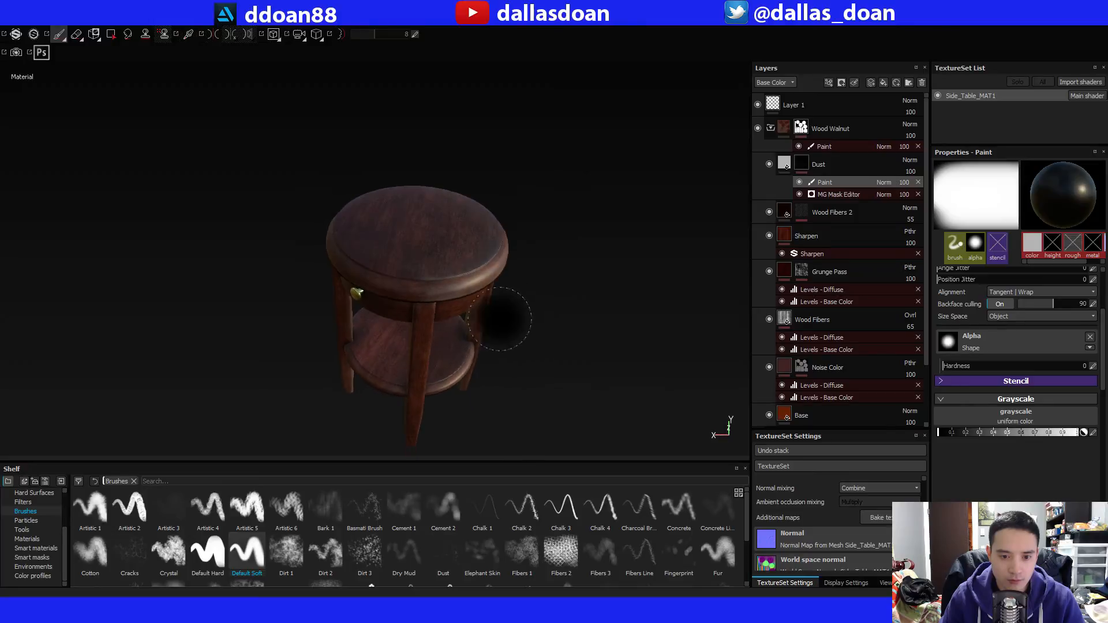
mouse_move(500, 319)
left_mouse_down("alt")
mouse_move(547, 257)
mouse_move(546, 305)
mouse_move(433, 285)
mouse_move(482, 315)
mouse_move(494, 360)
mouse_move(563, 309)
left_mouse_up("alt")
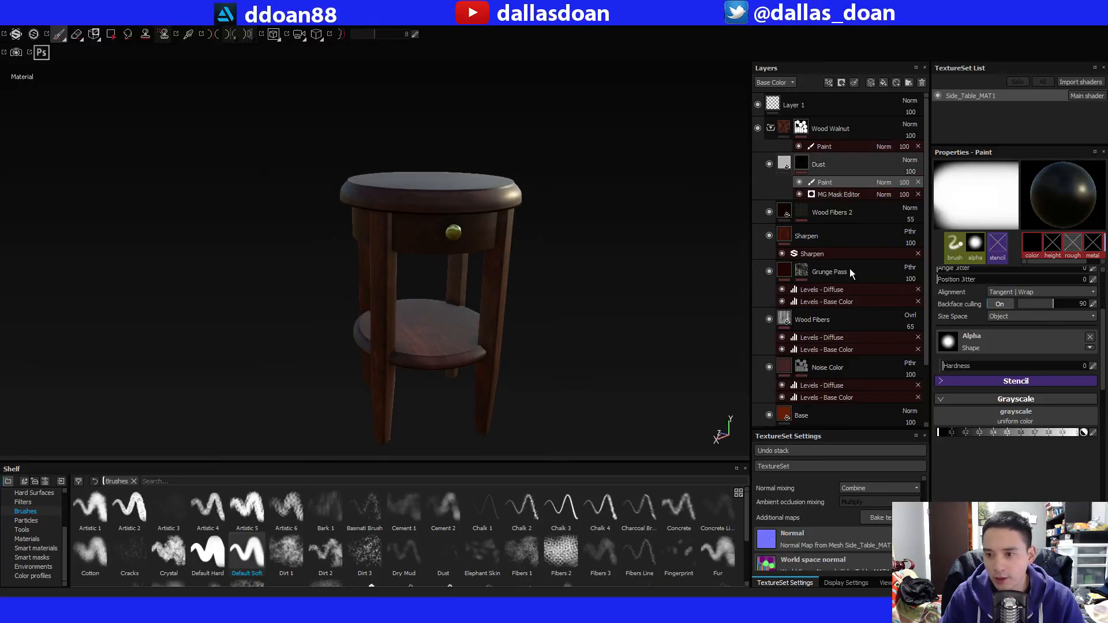
Set the Dust fill layer's roughness to about 0.7 and check the sheen on the drawer front and legs.
left_click(784, 163)
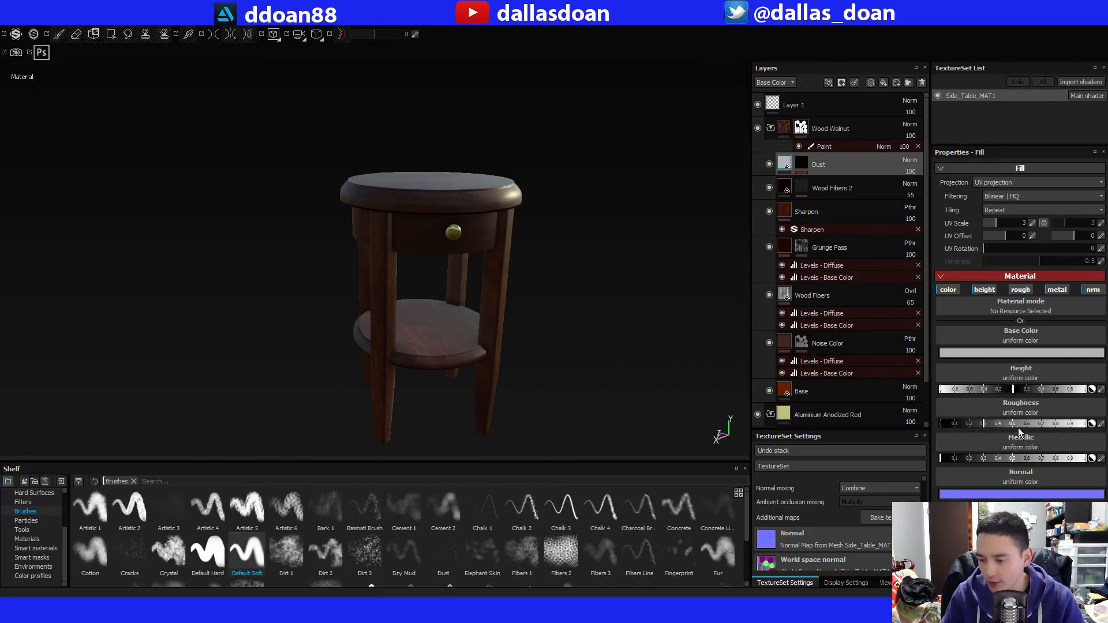
left_click_drag(600, 311, 546, 242, "alt")
scroll(566, 329, "up", 3)
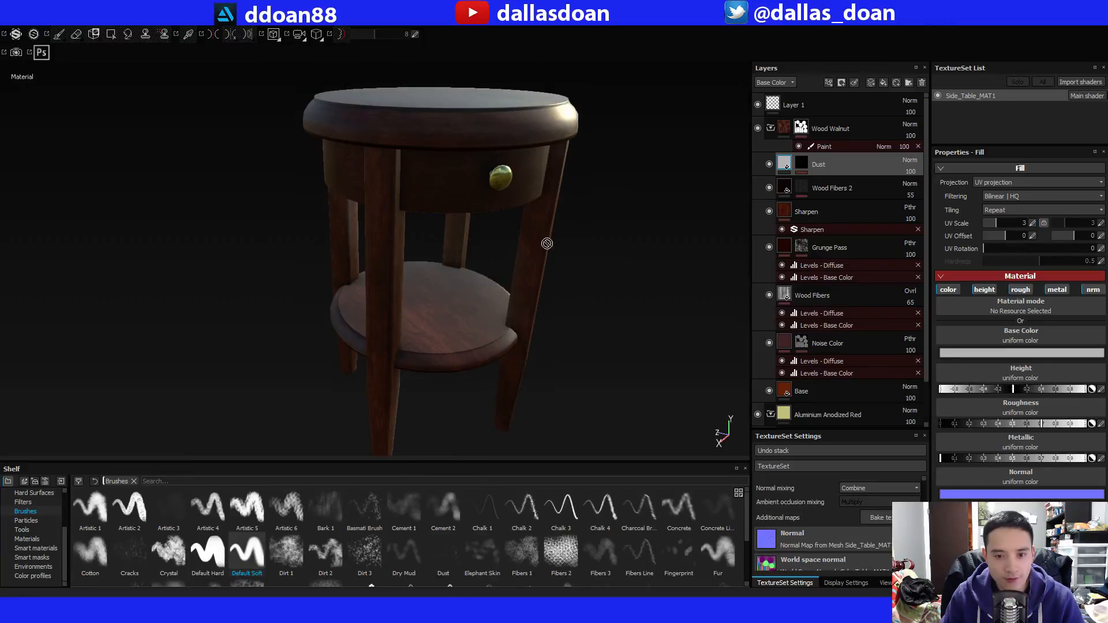
right_click_drag(547, 243, 508, 239, "shift")
left_click_drag(508, 239, 617, 295, "alt")
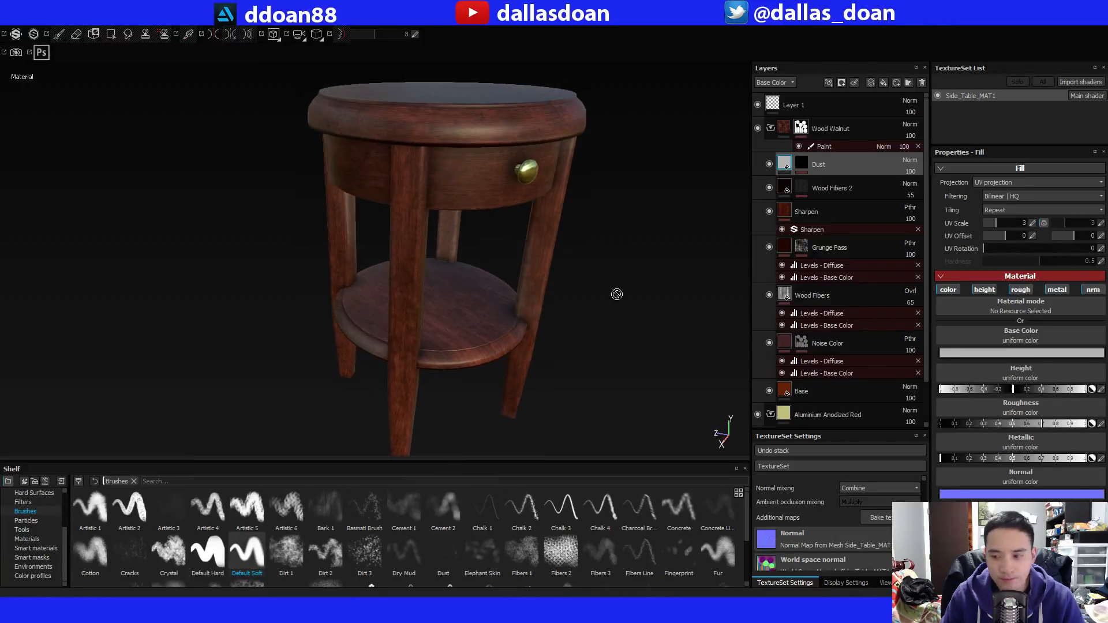
left_click_drag(681, 369, 644, 347, "alt")
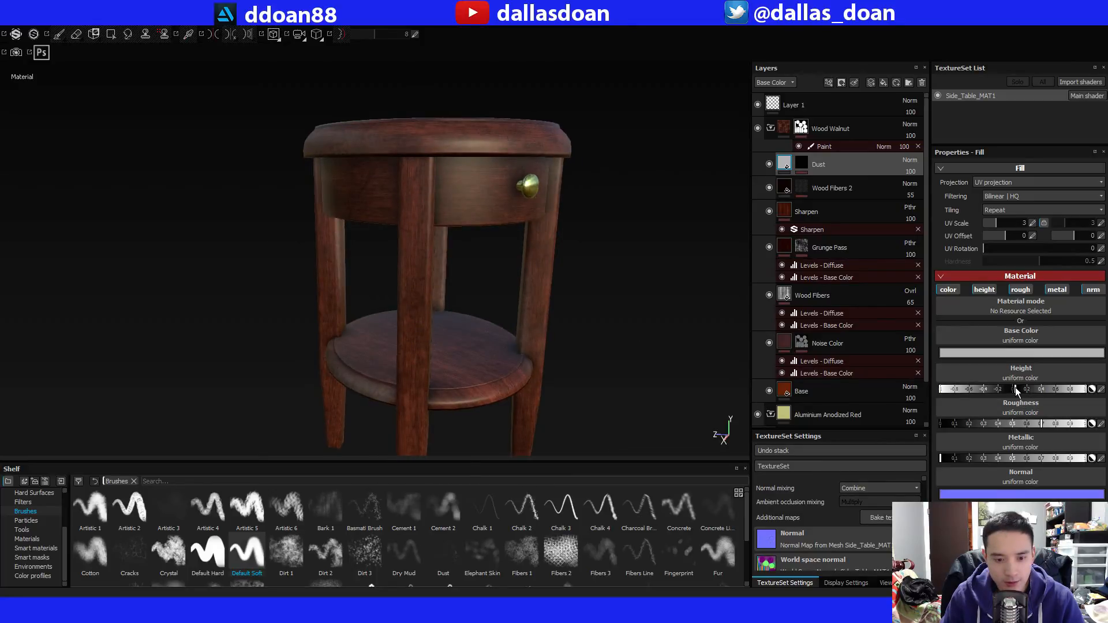
Raise the Dust fill layer's height slightly above 0, judging the effect close up on the lower shelf's edge.
middle_click_drag(341, 410, 334, 340, "alt")
right_click_drag(335, 340, 373, 343, "alt")
left_click_drag(373, 344, 410, 338, "alt")
right_click_drag(410, 338, 500, 272, "alt")
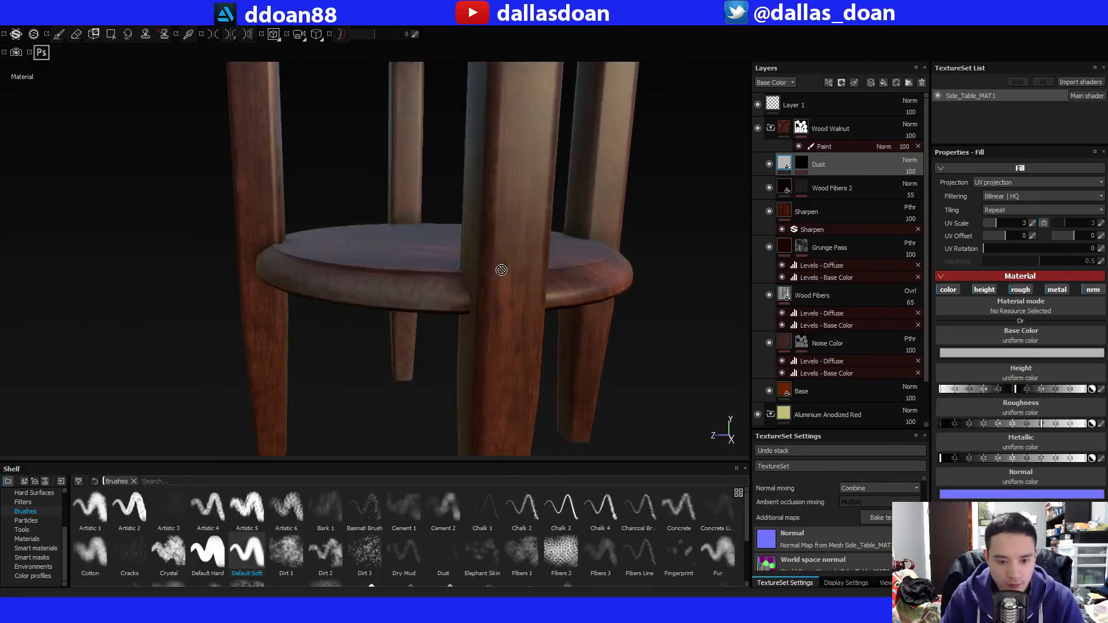
left_click_drag(500, 272, 563, 281, "alt")
right_click_drag(564, 281, 613, 275, "alt")
left_click_drag(613, 275, 644, 289, "alt")
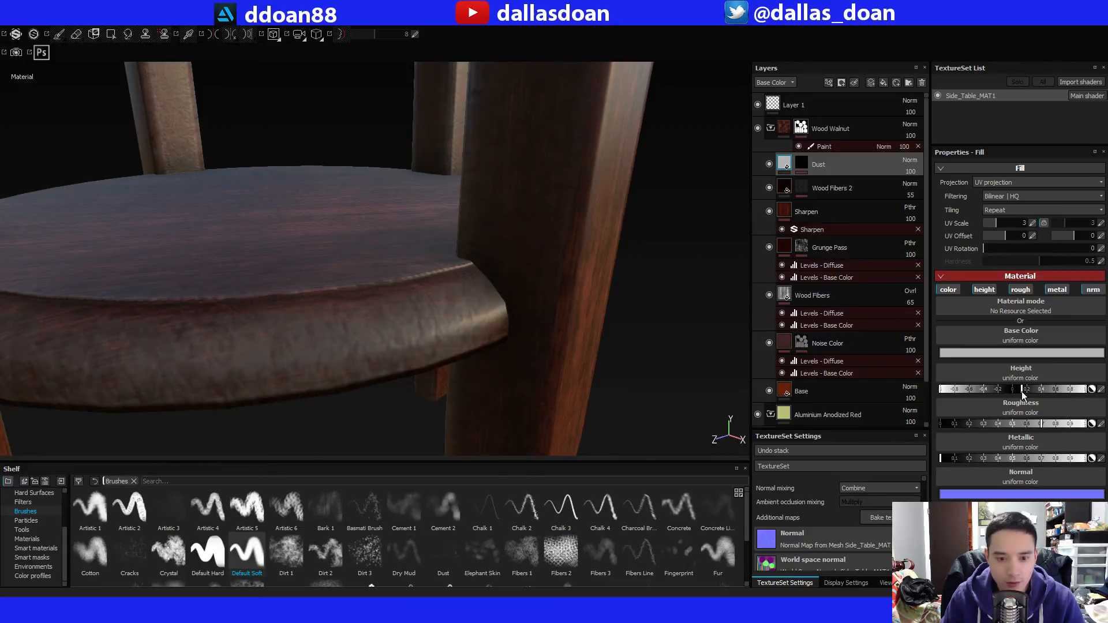
right_click_drag(348, 276, 243, 292, "alt")
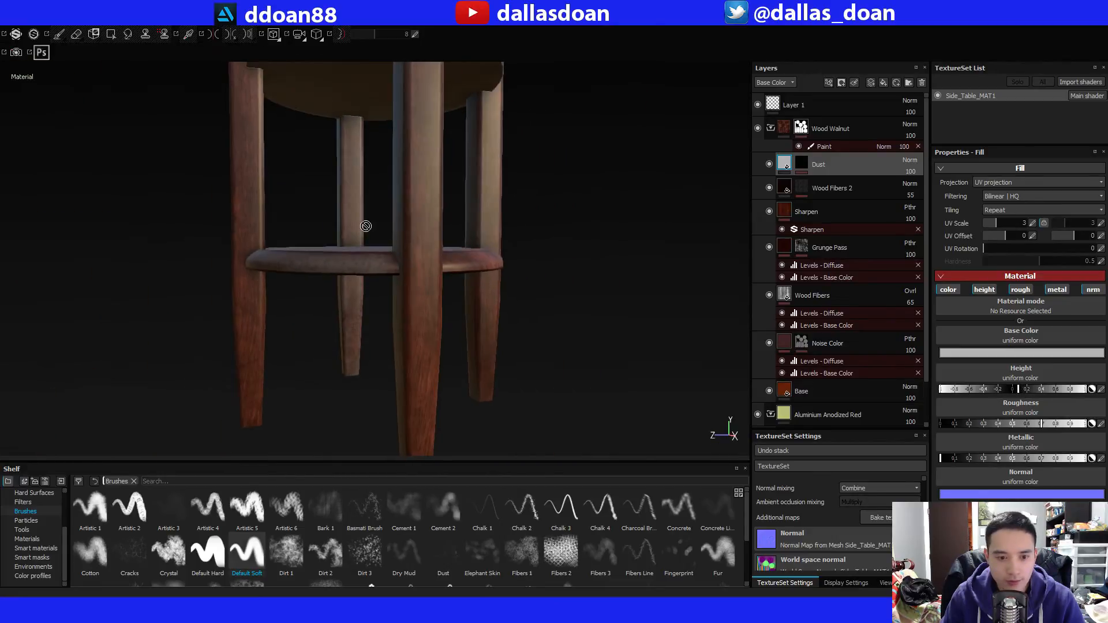
Examine the dust on the legs, lower shelf and drawer front from low angles.
middle_click_drag(366, 225, 352, 295, "alt")
left_click_drag(352, 294, 322, 292, "alt")
right_click_drag(321, 292, 415, 262, "alt")
left_click_drag(415, 262, 369, 316, "alt")
middle_click_drag(369, 316, 442, 259, "alt")
left_click_drag(442, 259, 424, 171, "alt")
middle_click_drag(424, 171, 427, 200, "alt")
right_click_drag(426, 200, 438, 218, "alt")
middle_click_drag(438, 218, 418, 174, "alt")
left_click_drag(456, 294, 479, 173, "alt")
Select the paint effect on the Dust layer's mask and review the dust around the whole table.
left_click(805, 162)
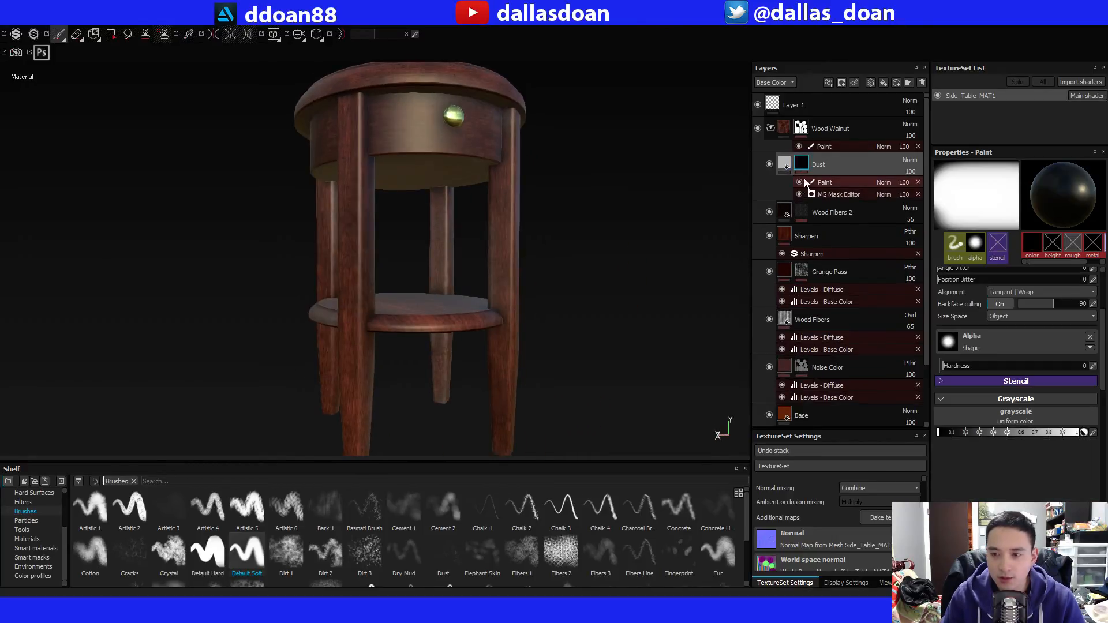
left_click(824, 183)
left_click(824, 193)
key("1")
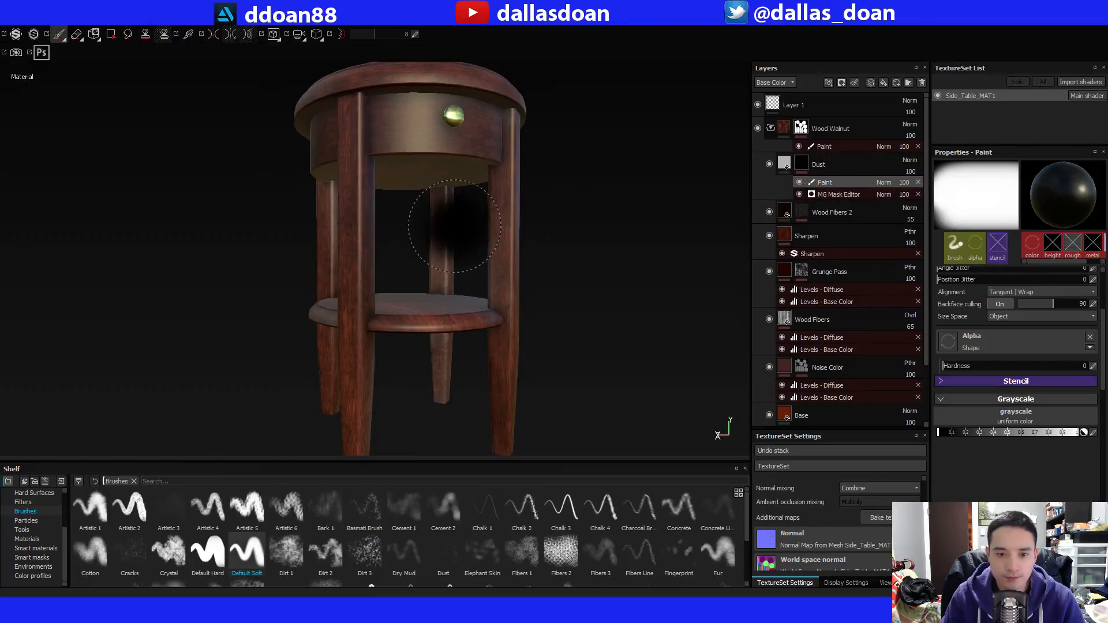
mouse_move(527, 247)
left_mouse_down("alt")
mouse_move(532, 285)
mouse_move(519, 263)
mouse_move(300, 246)
left_mouse_up("alt")
mouse_move(453, 248)
left_mouse_down("alt")
mouse_move(459, 226)
mouse_move(384, 243)
mouse_move(398, 230)
mouse_move(651, 247)
mouse_move(443, 243)
mouse_move(512, 258)
mouse_move(549, 240)
mouse_move(532, 235)
mouse_move(539, 311)
left_mouse_up("alt")
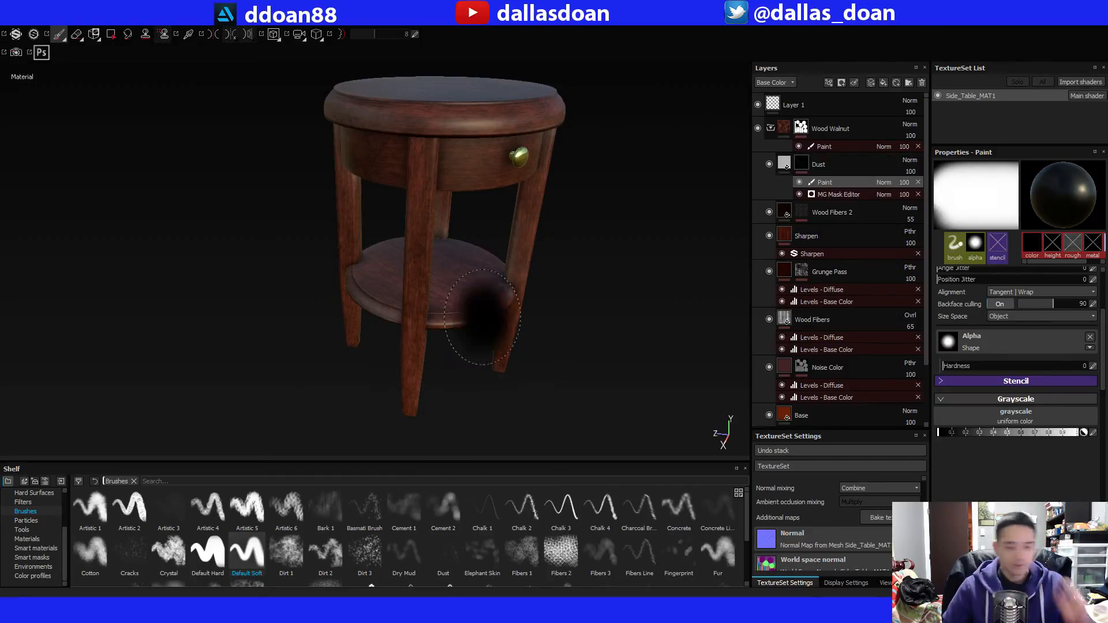
left_click_drag(577, 309, 544, 292, "alt")
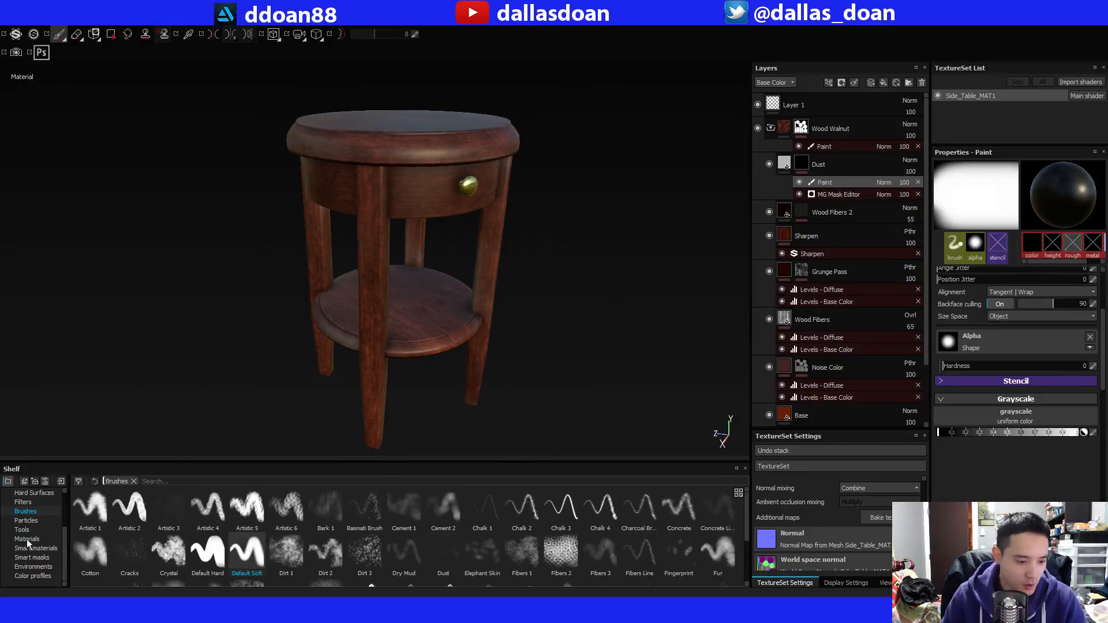
Add a fill layer named EdgeDmage above the Dust layer and give it a black mask.
left_click(801, 164)
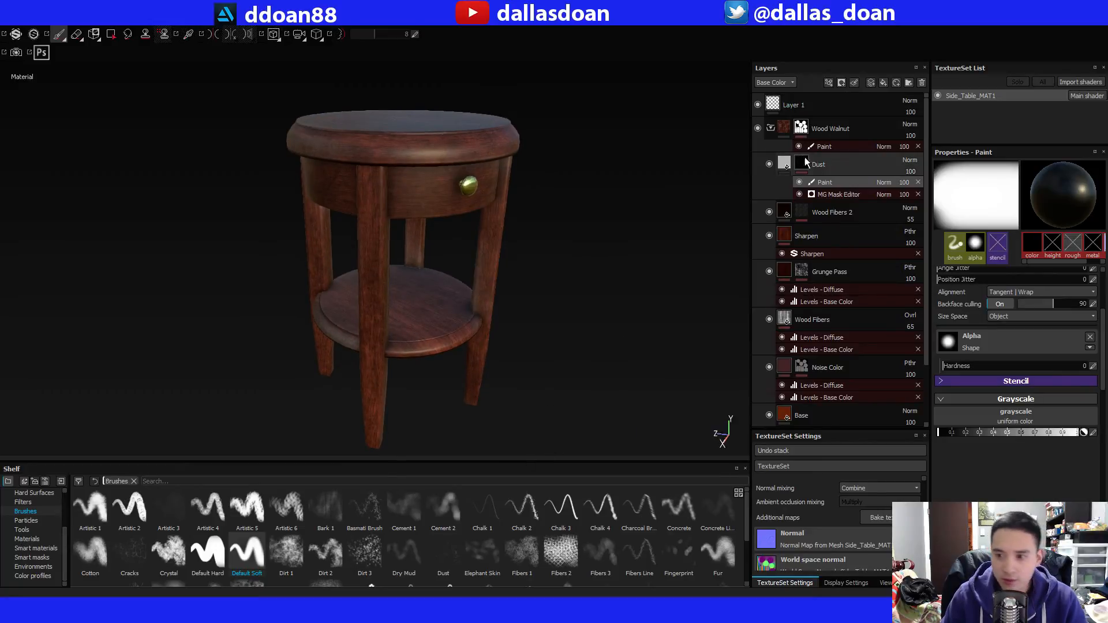
left_click(883, 83)
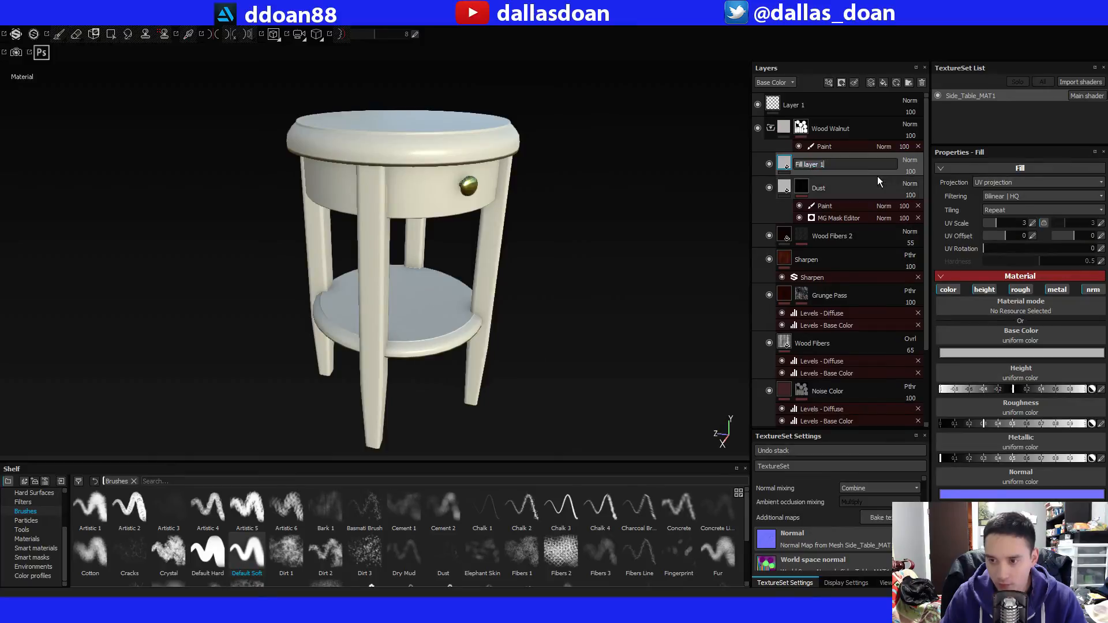
type("EdgeDmage")
key("Return")
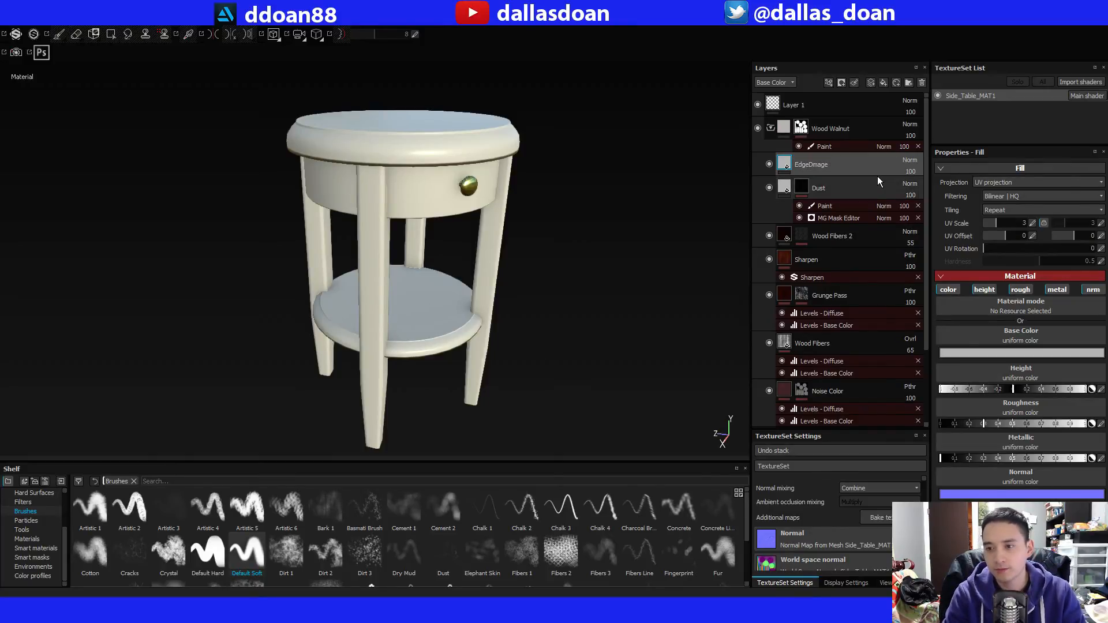
left_click_drag(560, 248, 534, 229, "alt")
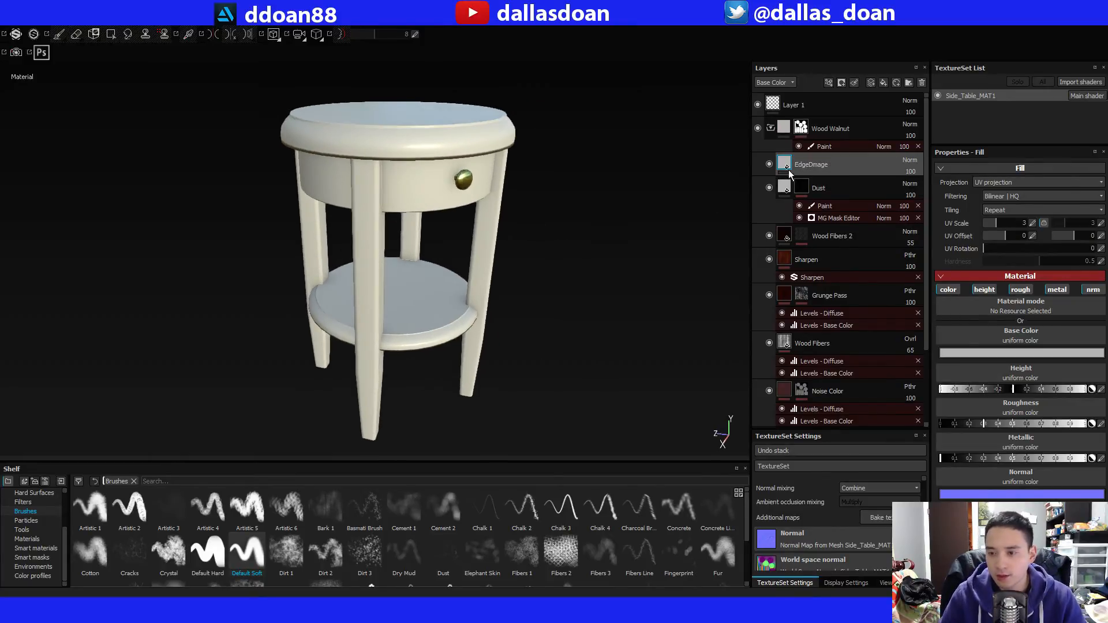
right_click(813, 160)
left_click(848, 176)
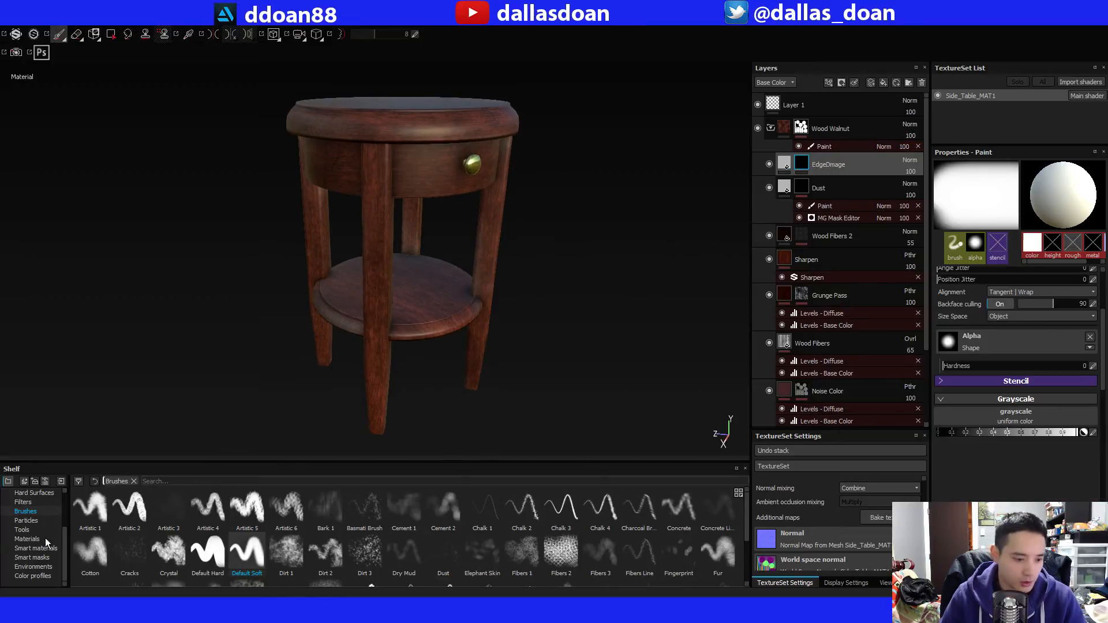
Apply the Edges Scratched smart mask to the EdgeDmage layer and open its MG Metal Edge Wear filter settings.
left_click(47, 560)
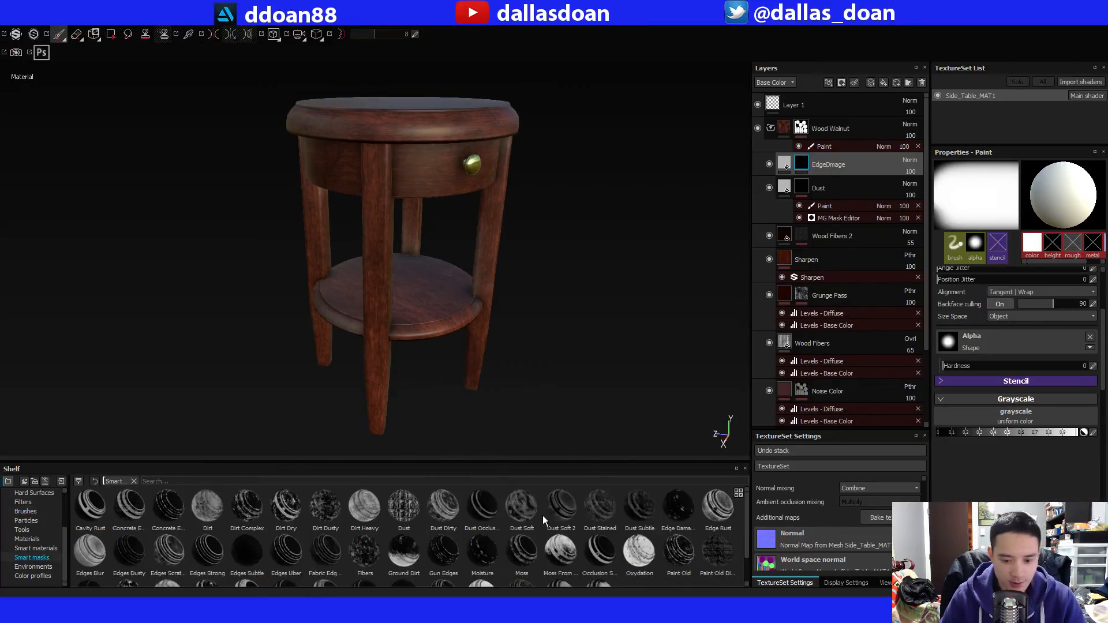
mouse_move(743, 514)
left_mouse_down()
mouse_move(742, 547)
mouse_move(743, 515)
left_mouse_up()
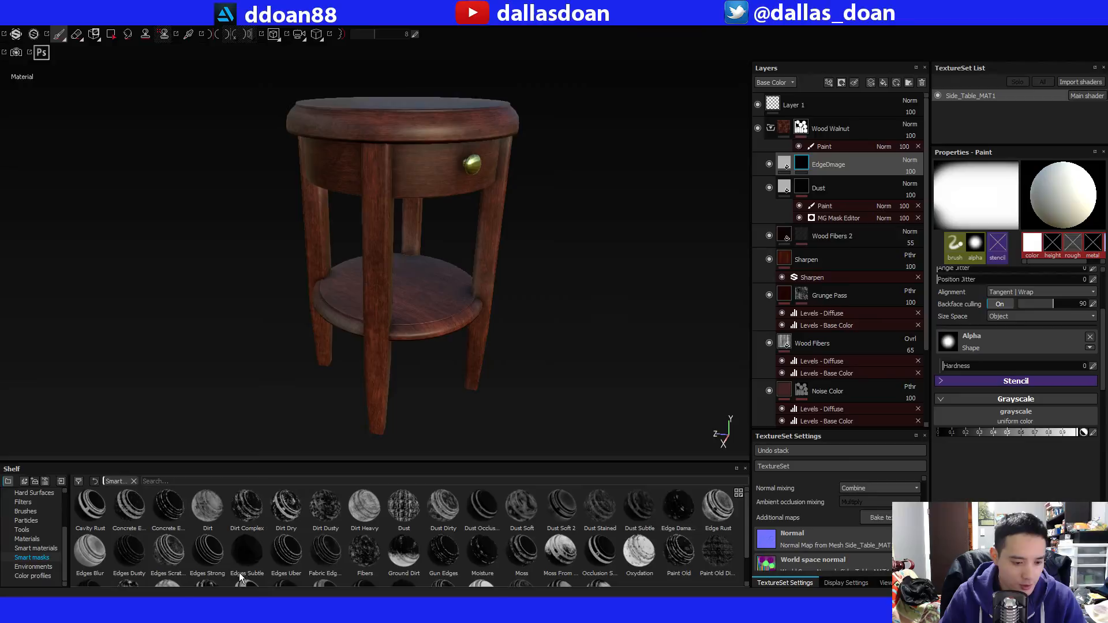
left_click(167, 567)
left_click_drag(782, 144, 807, 173)
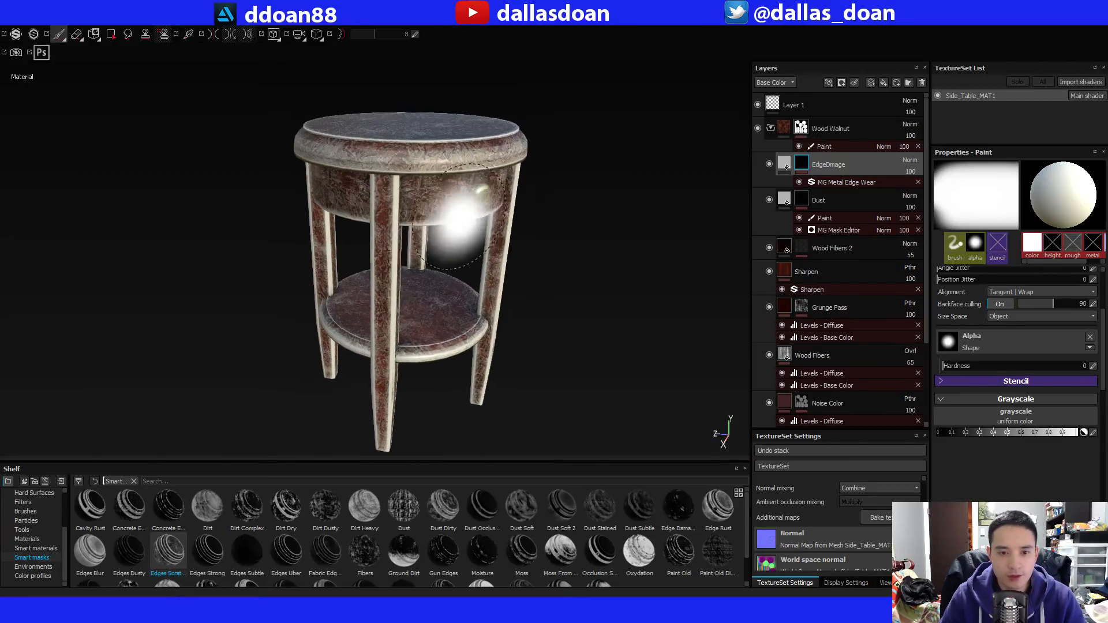
left_click(829, 182)
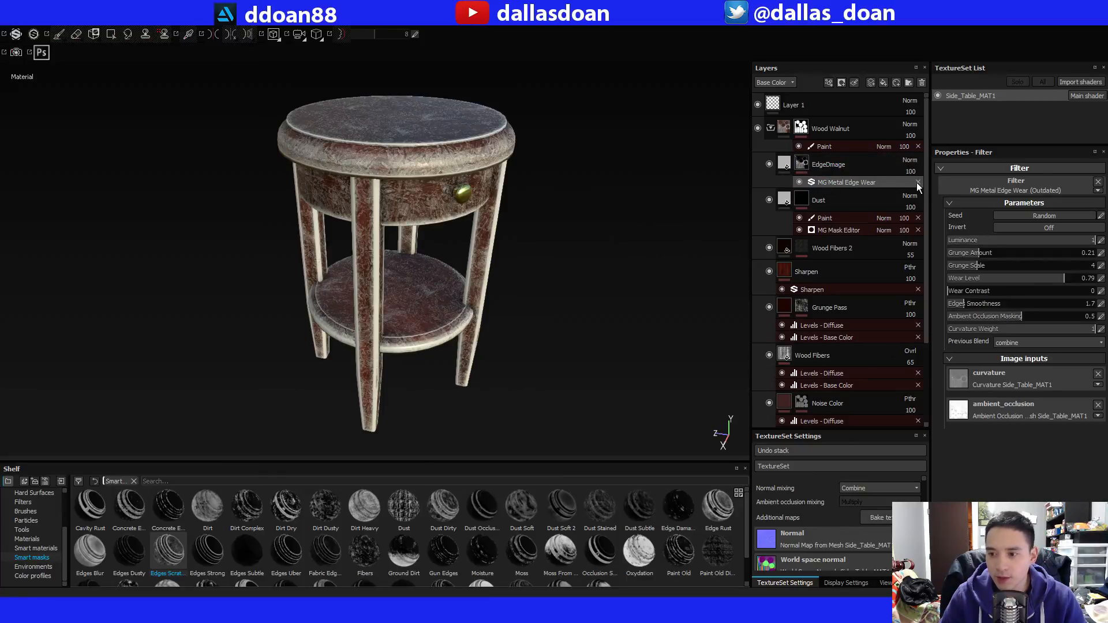
Replace the MG Metal Edge Wear filter on the EdgeDmage layer with the Edge Damage smart mask and inspect the wear on the table.
left_click(917, 182)
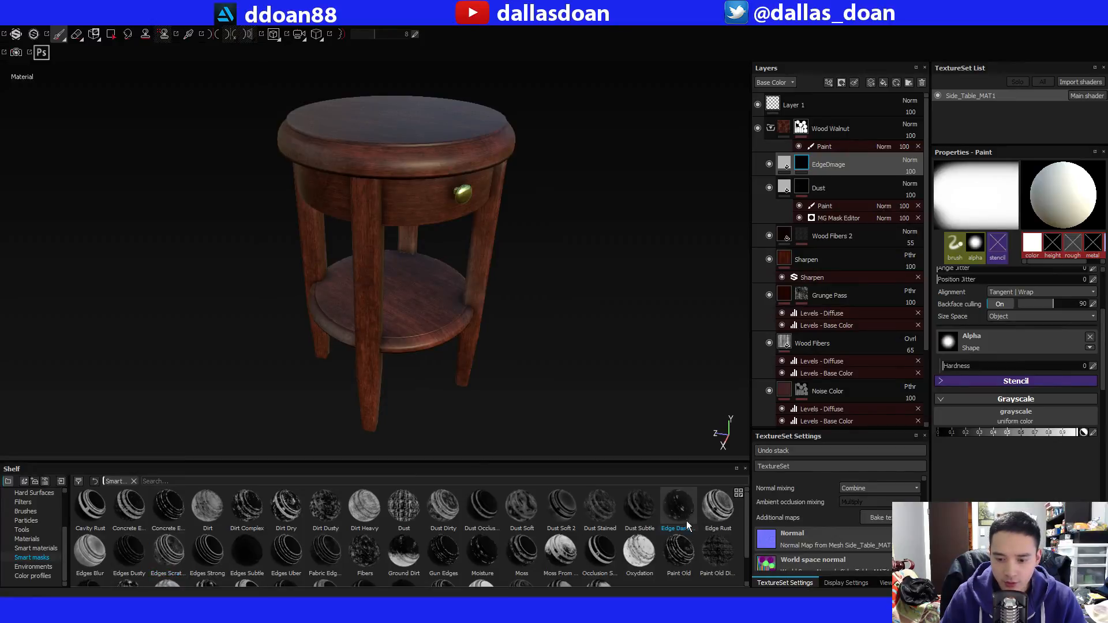
left_click_drag(738, 383, 808, 164)
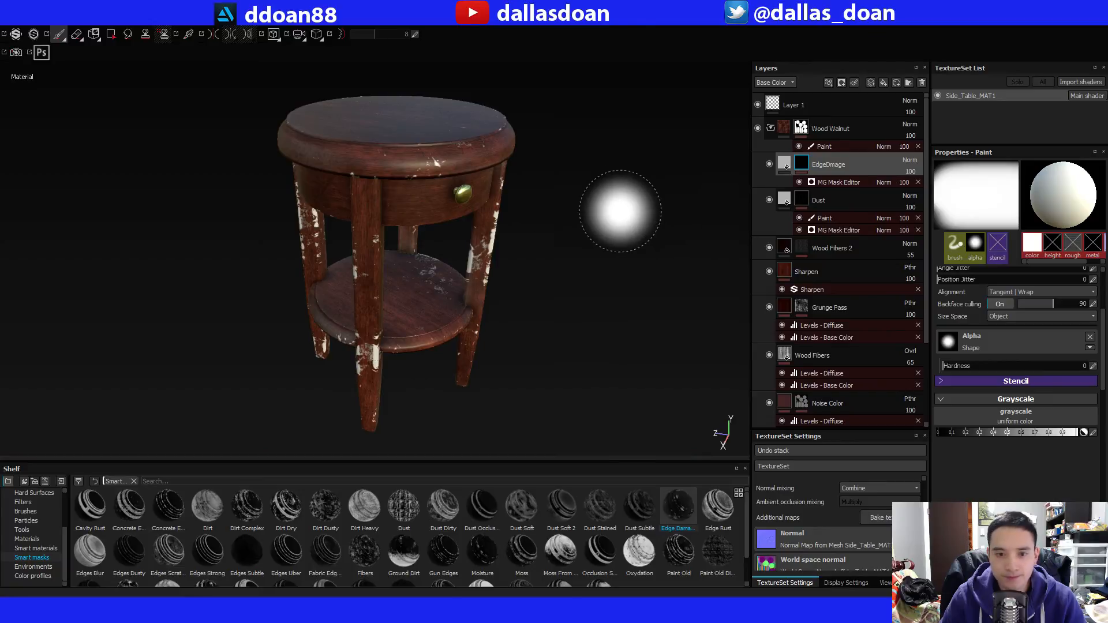
left_click_drag(536, 204, 556, 178, "alt")
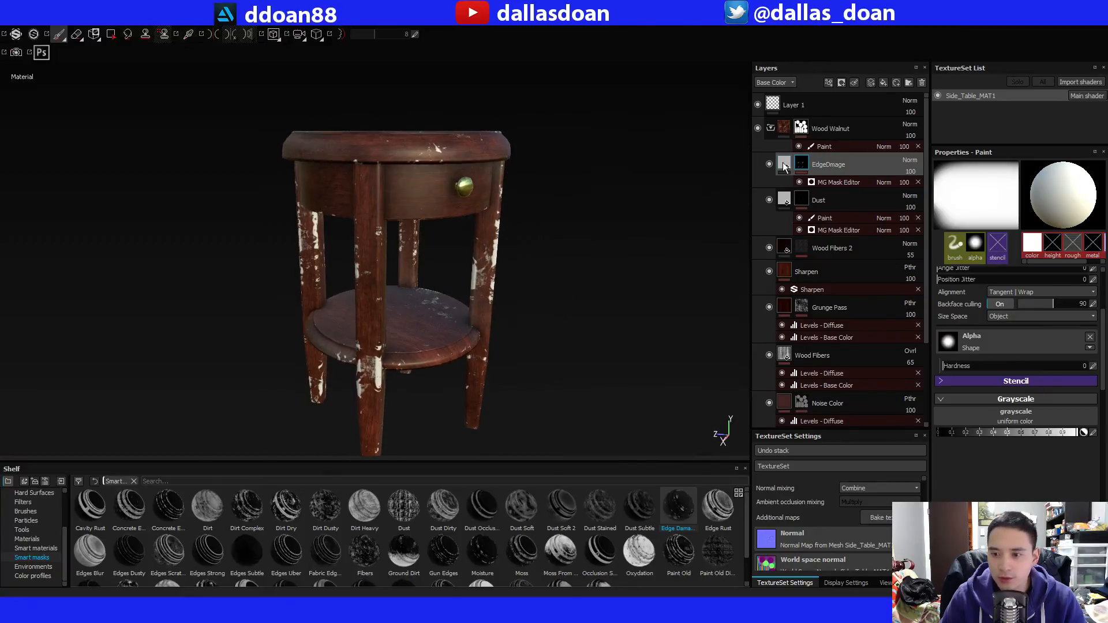
Give the EdgeDmage fill a muted reddish-brown base color of about 0.154, 0.076, 0.063, based on the front leg's wood, and lower its height slightly below zero.
left_click(784, 167)
left_click_drag(618, 218, 683, 195, "alt")
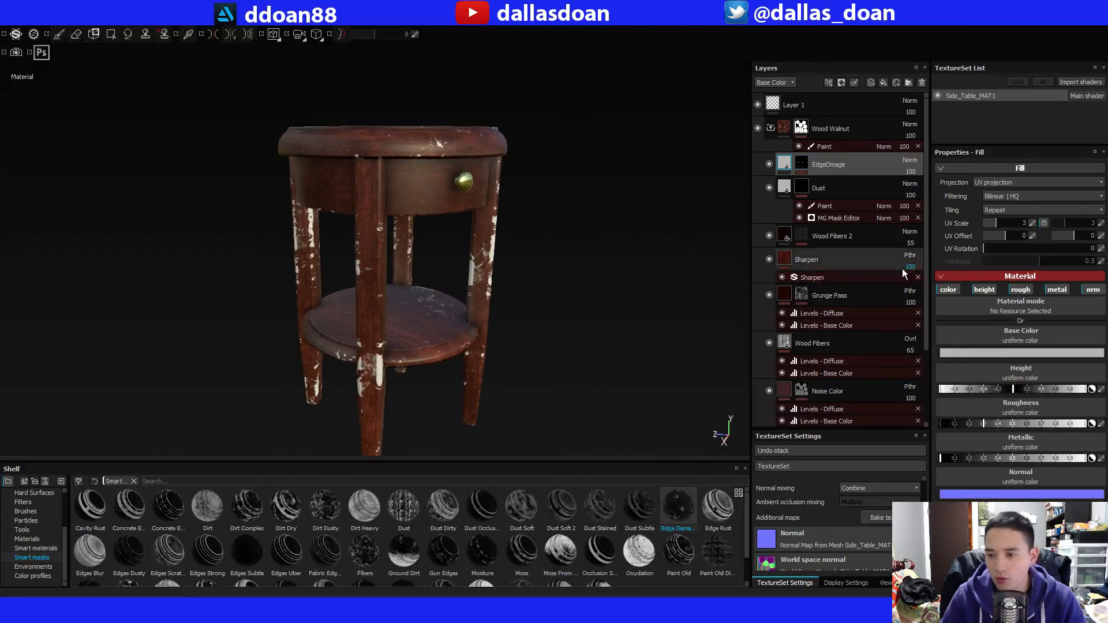
left_click(986, 354)
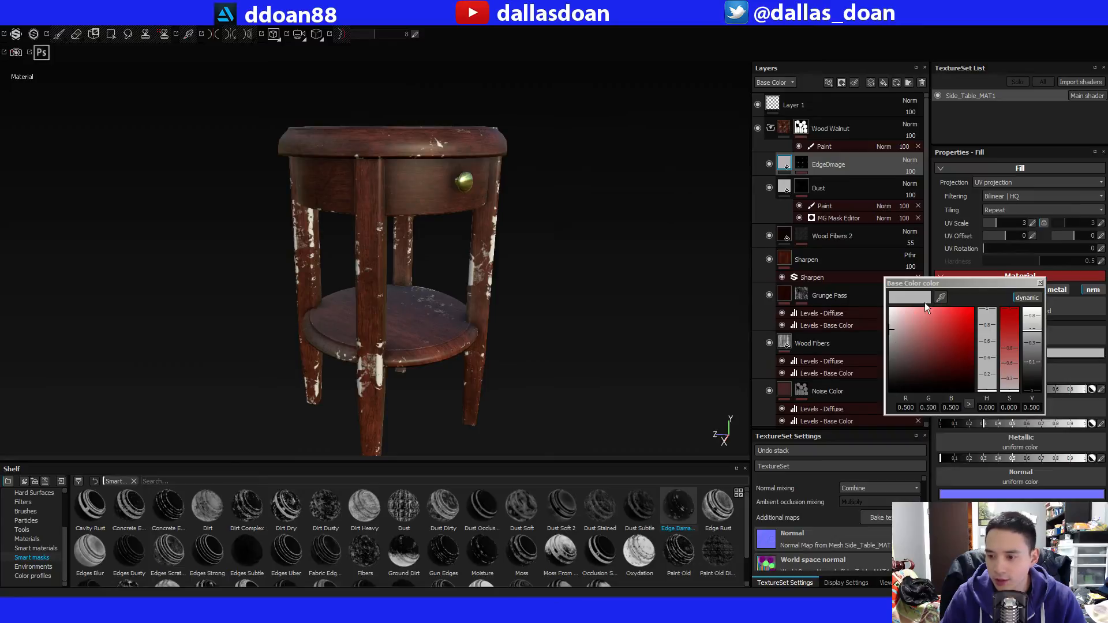
left_click(372, 203)
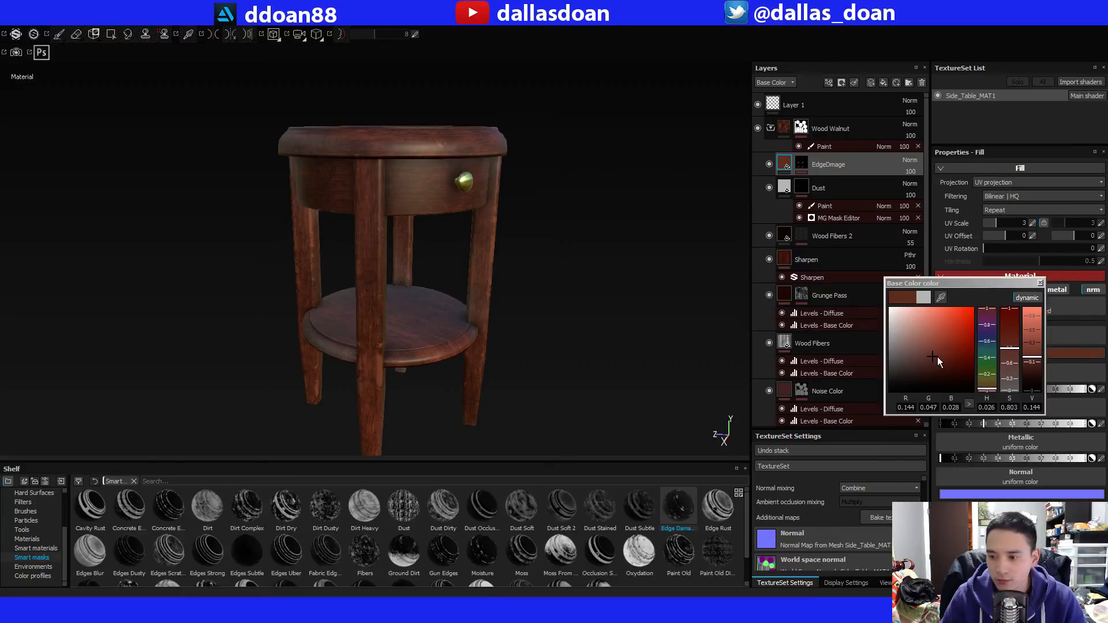
mouse_move(988, 388)
left_mouse_down()
mouse_move(987, 377)
mouse_move(988, 402)
mouse_move(986, 384)
left_mouse_up()
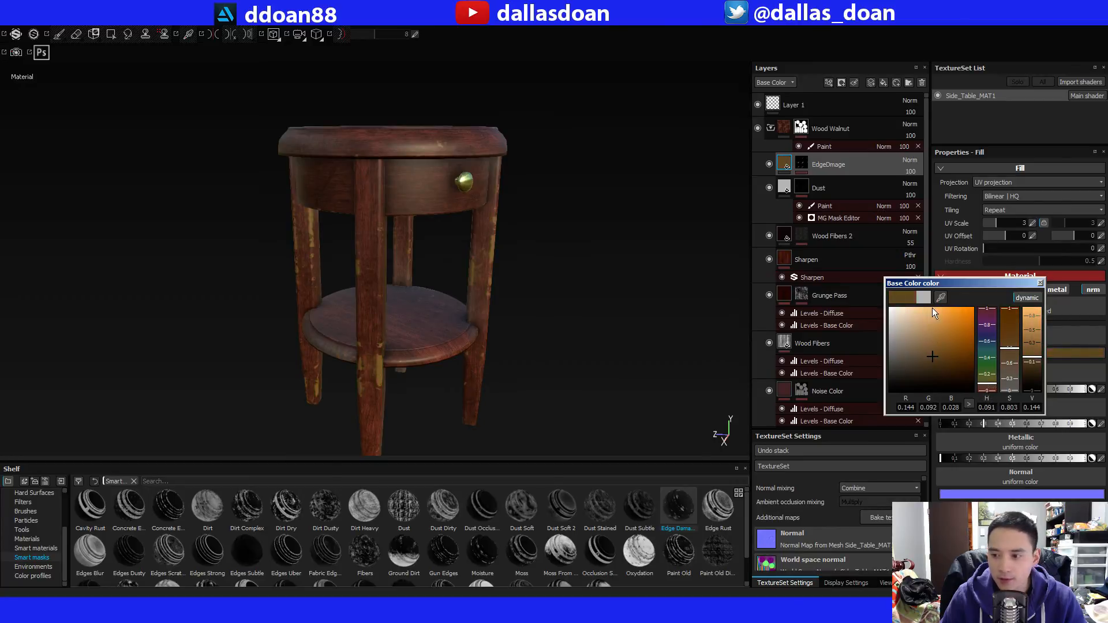
left_click(941, 298)
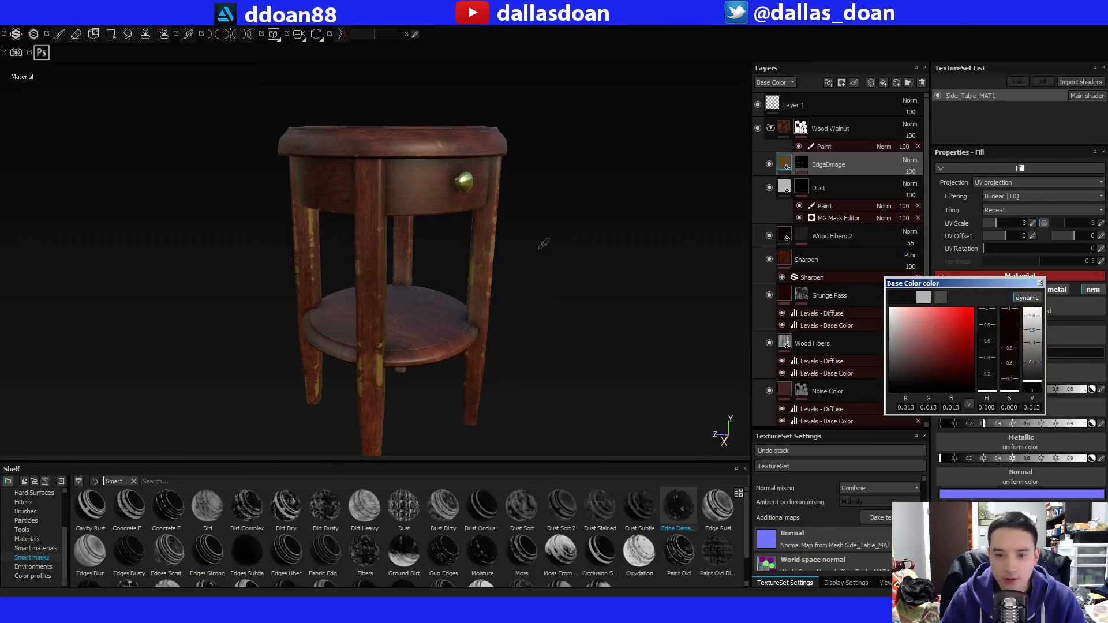
left_click(371, 203)
left_click(924, 355)
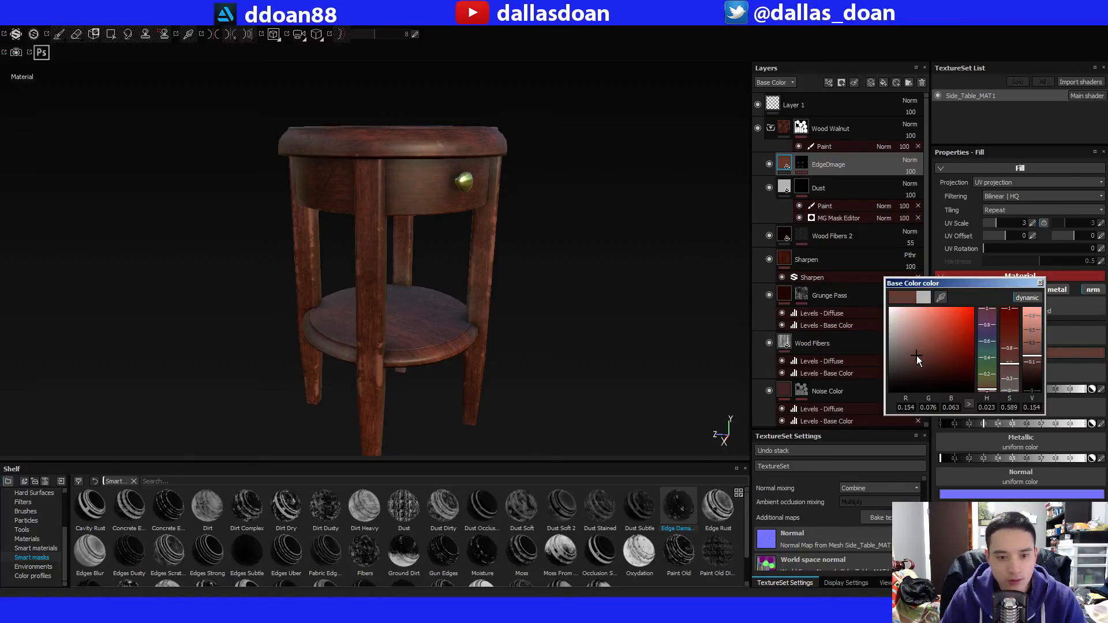
left_click(1039, 284)
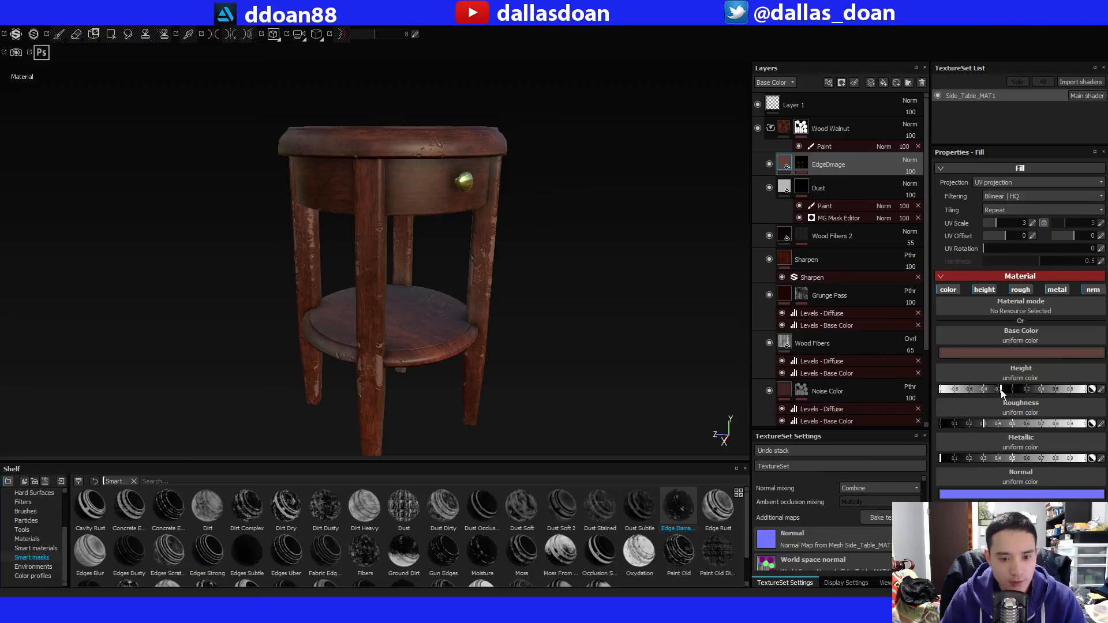
In the EdgeDmage mask's MG Mask Editor generator, set Ambient Occlusion to 0 and Curvature to 0.68.
left_click_drag(383, 324, 417, 249, "alt")
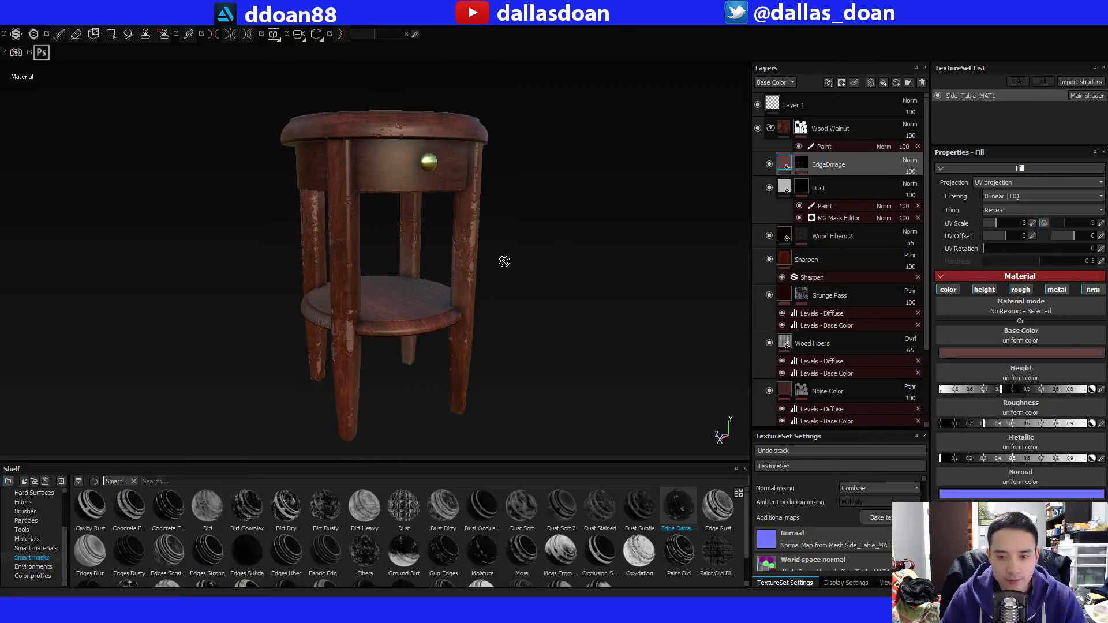
left_click(808, 165)
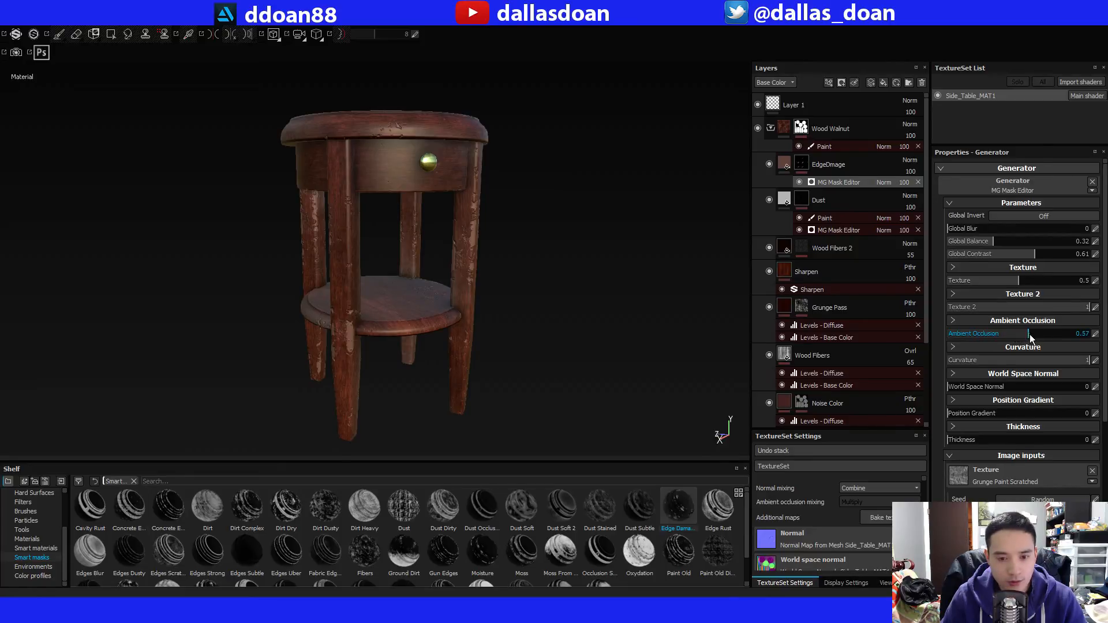
left_click_drag(1029, 335, 989, 334)
left_click_drag(1072, 363, 1044, 365)
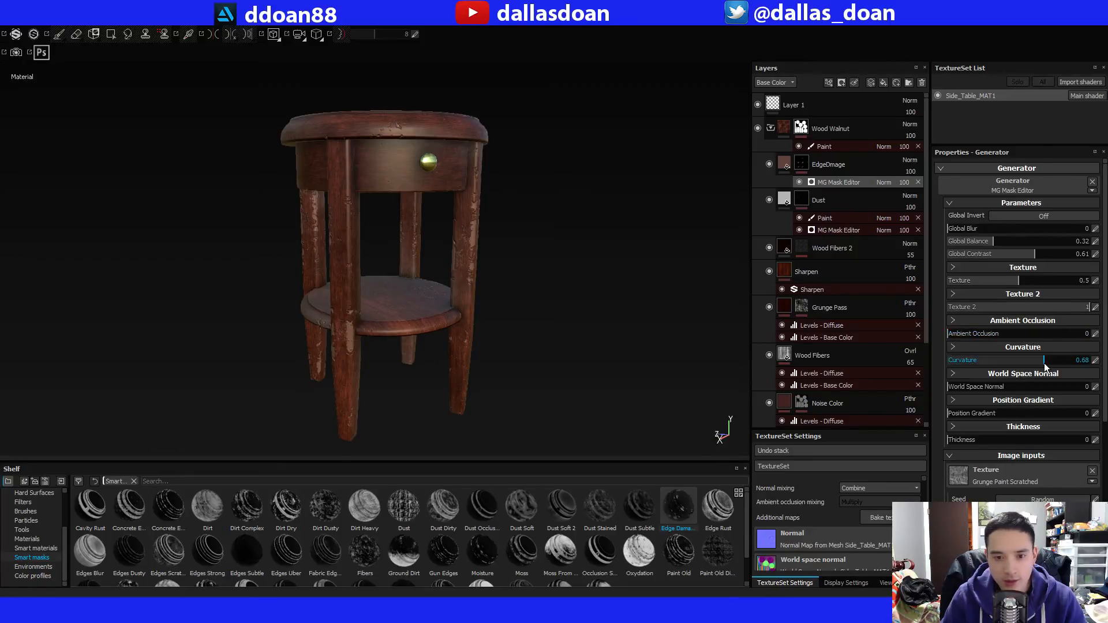
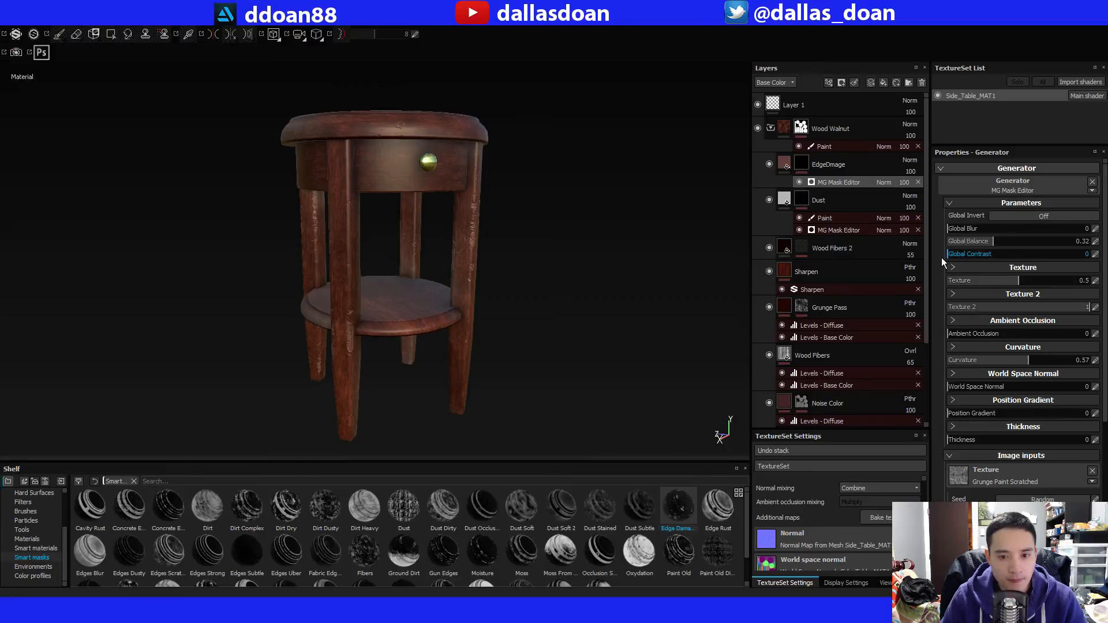
Set Global Contrast to 0.35 in the EdgeDmage mask's MG Mask Editor generator.
left_click_drag(943, 258, 999, 259)
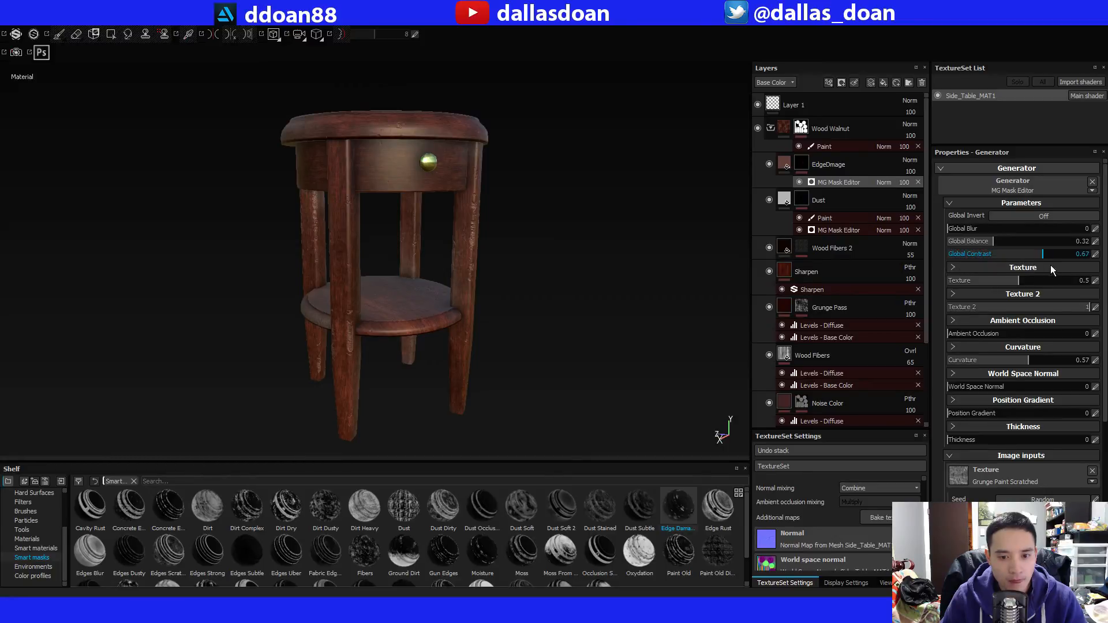
left_click_drag(1065, 267, 996, 266)
left_click_drag(620, 254, 549, 293, "alt")
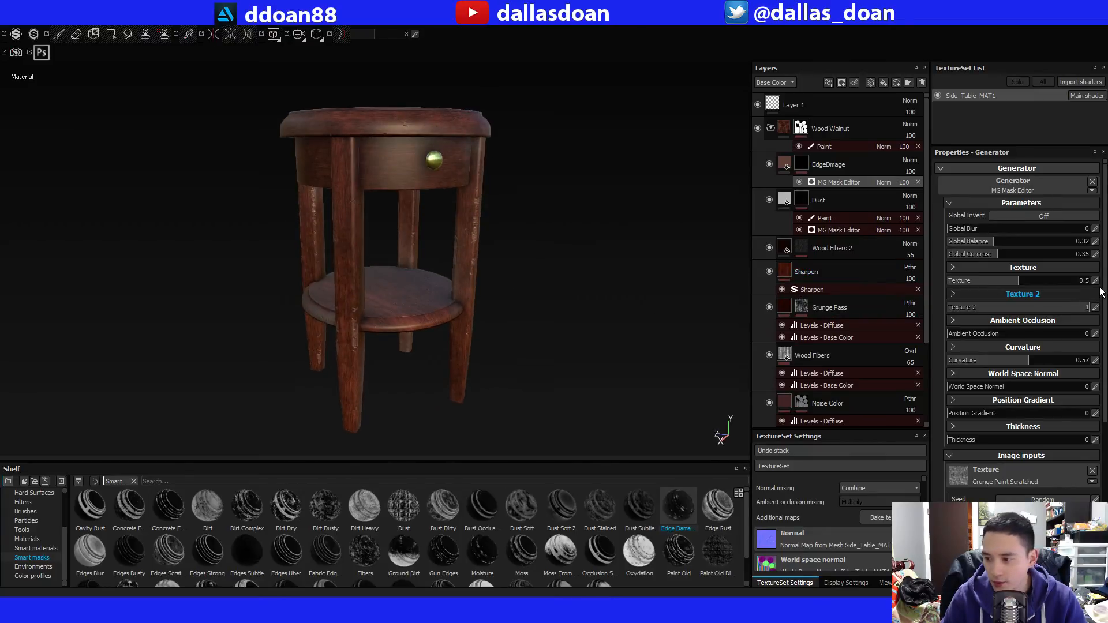
scroll(1104, 288, "down", 5)
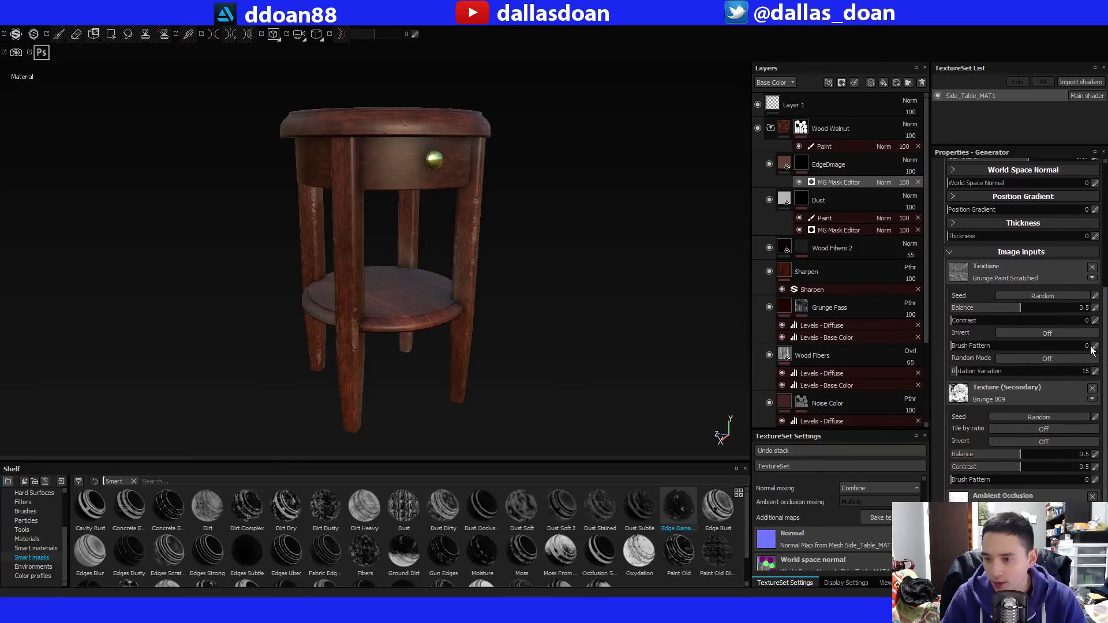
scroll(1103, 288, "up", 5)
Examine the edge wear on the tabletop rim, drawer front and legs from several angles and distances.
left_click_drag(364, 262, 393, 326, "alt")
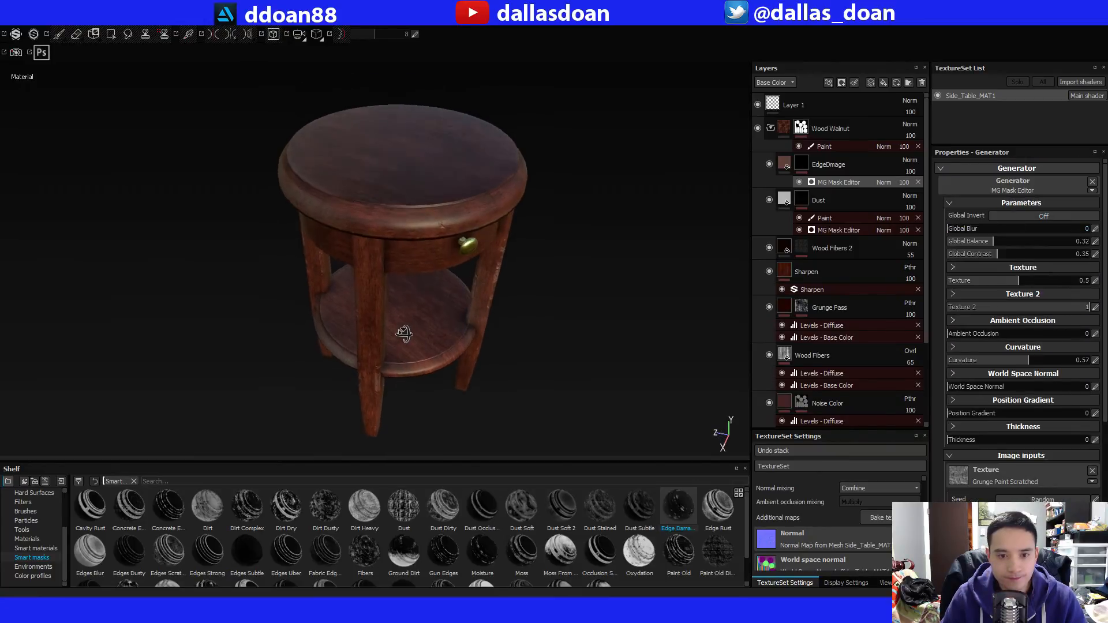
right_click_drag(404, 334, 431, 302, "alt")
middle_click_drag(430, 302, 448, 331, "alt")
left_click_drag(448, 331, 444, 288, "alt")
middle_click_drag(445, 287, 429, 287, "alt")
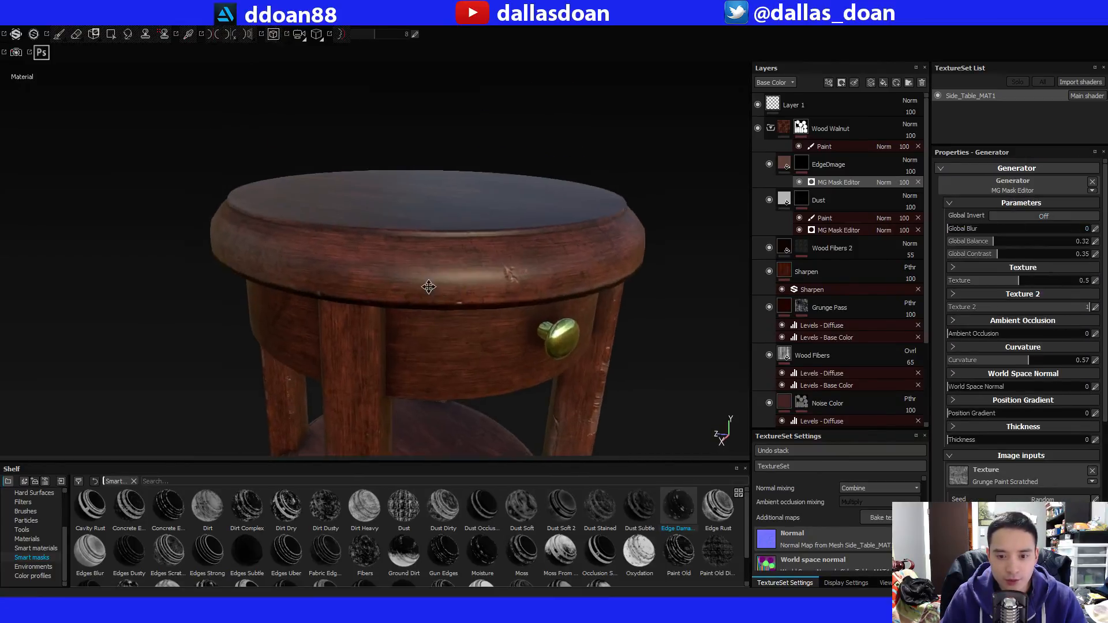
left_click_drag(429, 287, 356, 328, "alt")
right_click_drag(356, 327, 435, 285, "alt")
left_click_drag(435, 284, 384, 304, "alt")
middle_click_drag(384, 304, 556, 176, "alt")
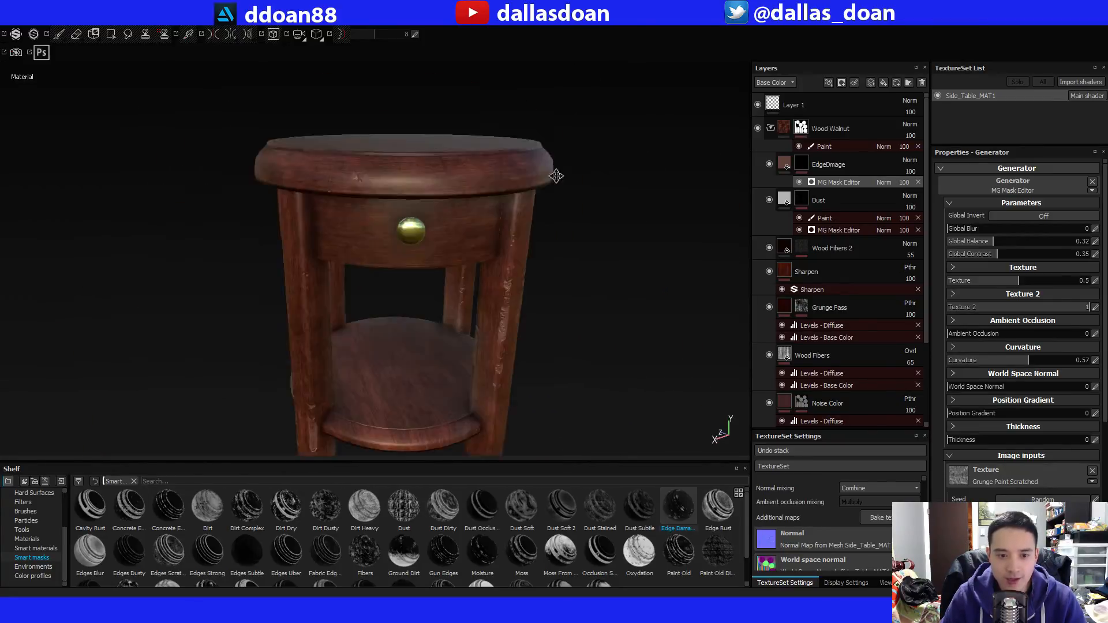
right_click_drag(555, 176, 471, 242, "alt")
mouse_move(470, 242)
left_mouse_down("alt")
mouse_move(456, 277)
mouse_move(485, 254)
mouse_move(464, 248)
left_mouse_up("alt")
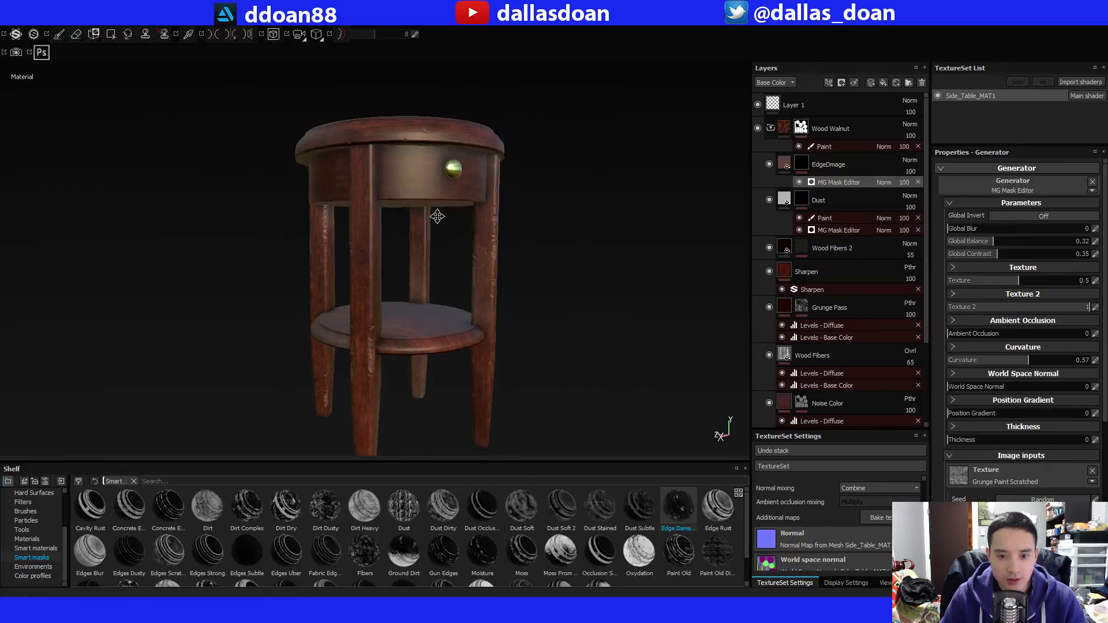
middle_click_drag(438, 216, 412, 191, "alt")
left_click_drag(412, 191, 421, 288, "alt")
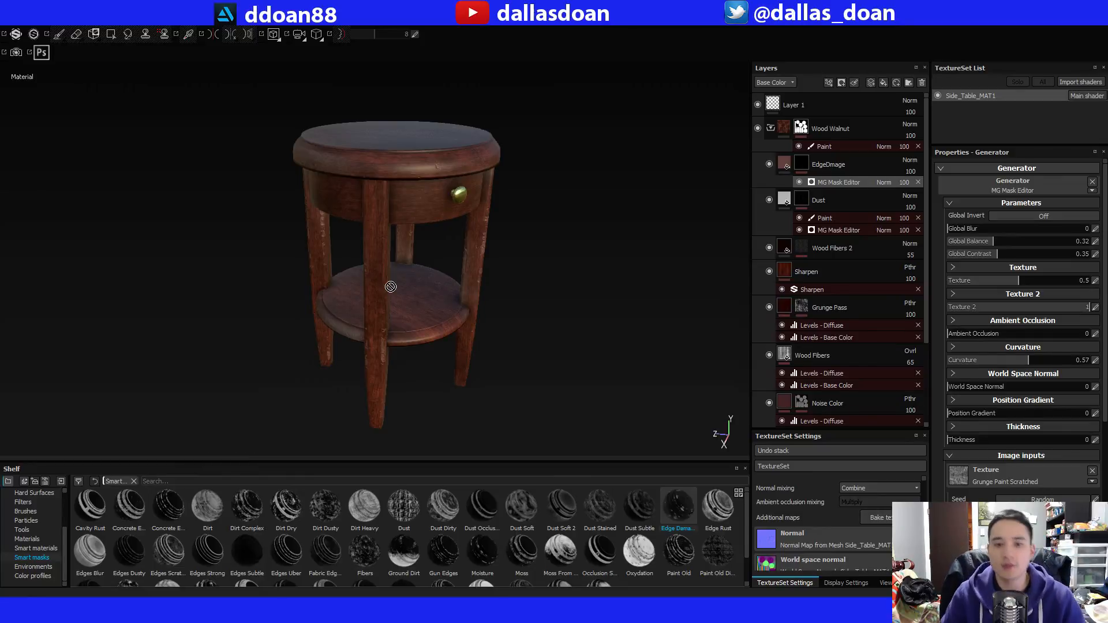
left_click_drag(391, 287, 380, 285, "alt")
right_click_drag(380, 286, 415, 272, "alt")
middle_click_drag(415, 272, 409, 318, "alt")
right_click_drag(409, 318, 440, 299, "alt")
left_click_drag(440, 299, 421, 302, "alt")
middle_click_drag(422, 323, 422, 282, "alt")
right_click_drag(423, 282, 456, 304, "alt")
middle_click_drag(467, 317, 490, 281, "alt")
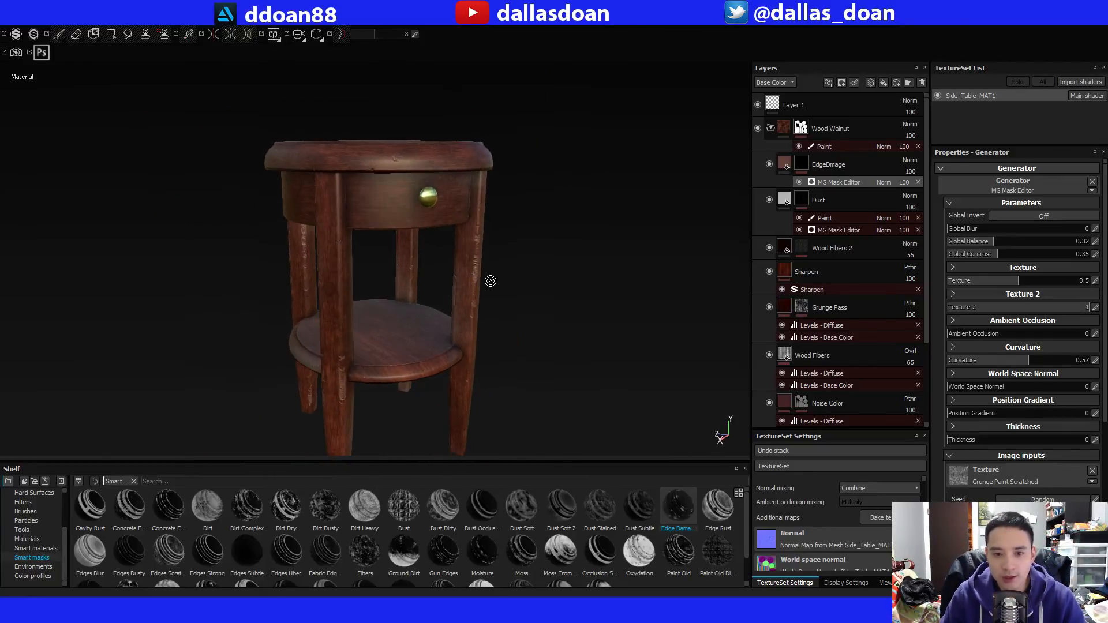
left_click_drag(490, 281, 519, 279, "alt")
right_click_drag(520, 279, 539, 289, "alt")
Copy the EdgeDmage and Dust layers from the Wood Walnut folder into the Aluminium Anodized Red folder above Soft dust.
left_click(823, 199)
left_click(829, 166, "shift")
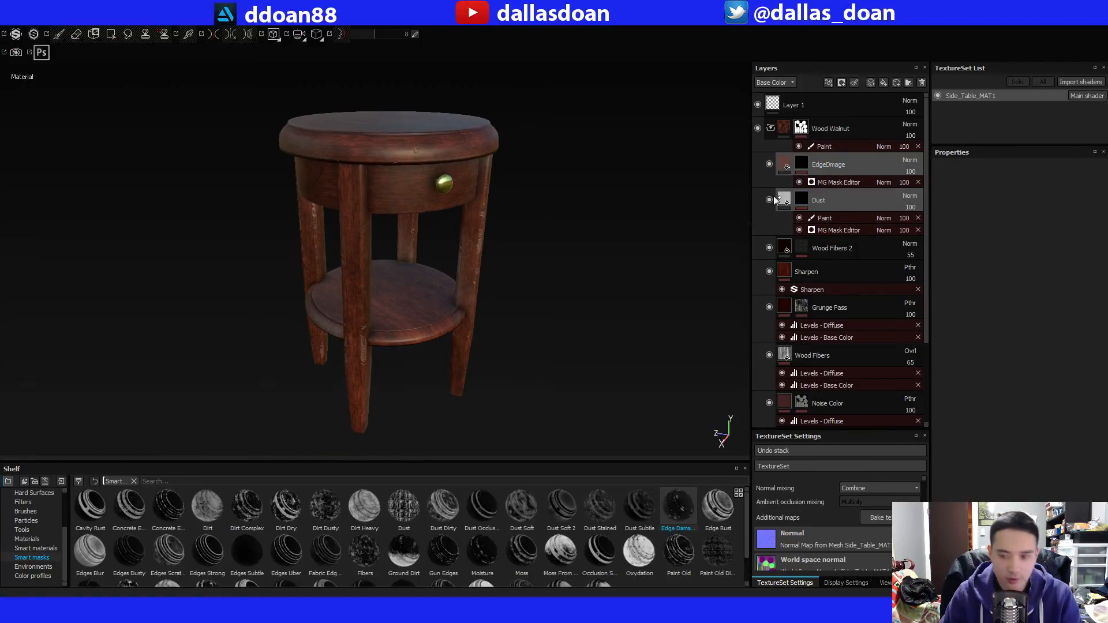
right_click(827, 168)
left_click(887, 324)
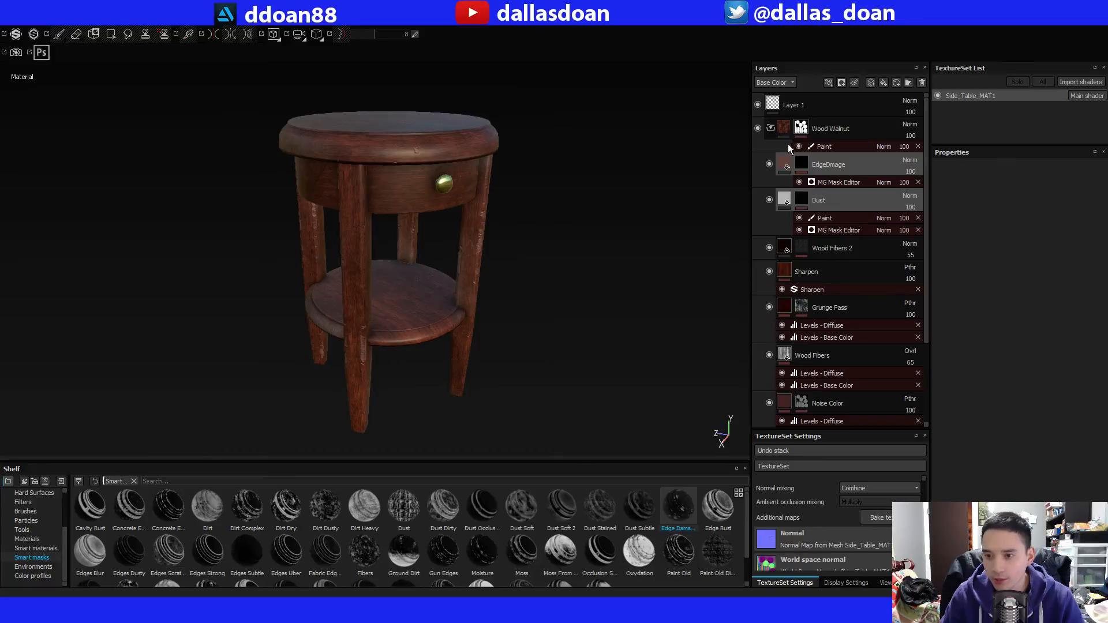
left_click(771, 128)
left_click(837, 187)
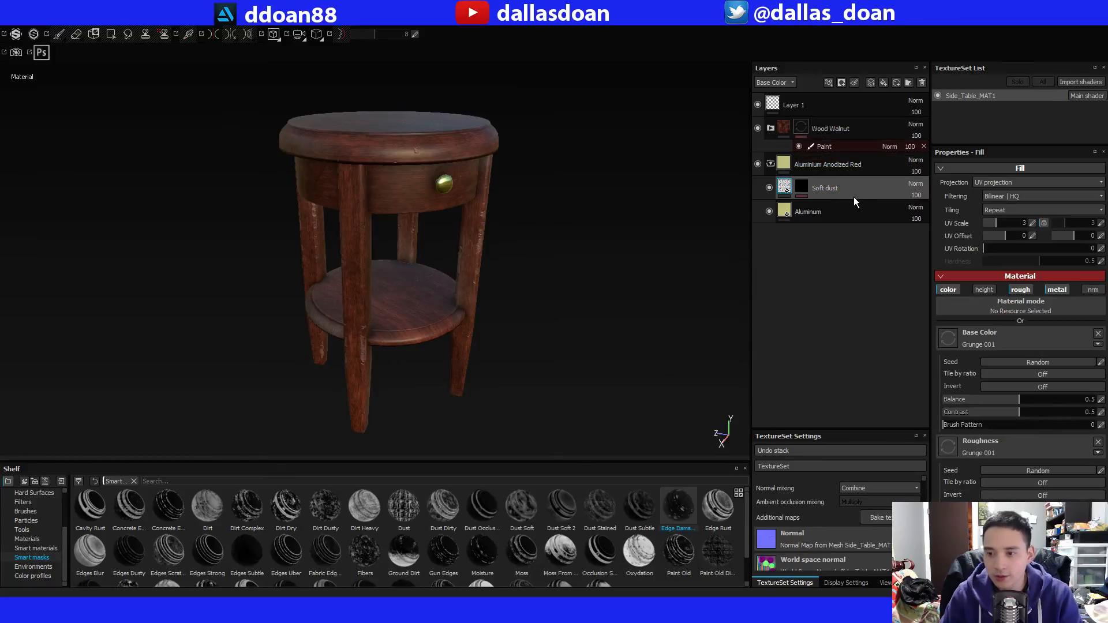
key("ctrl+v")
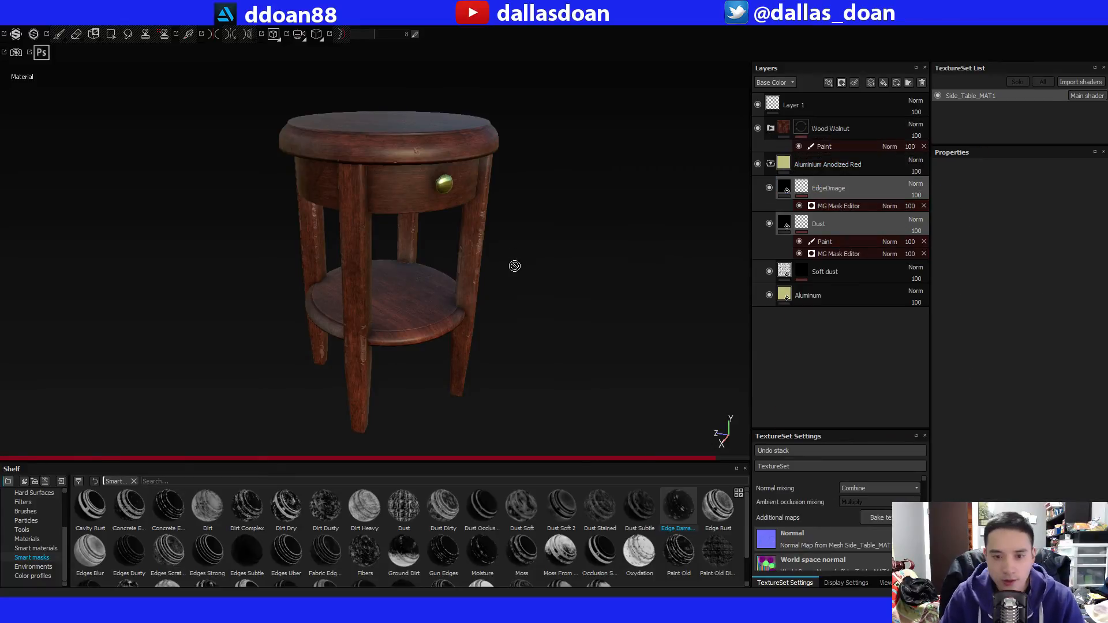
Examine the brass drawer knob up close together with the pasted Dust layer's fill settings and mask.
middle_click_drag(517, 194, 476, 264, "alt")
right_click_drag(476, 263, 557, 268, "alt")
middle_click_drag(556, 269, 537, 311, "alt")
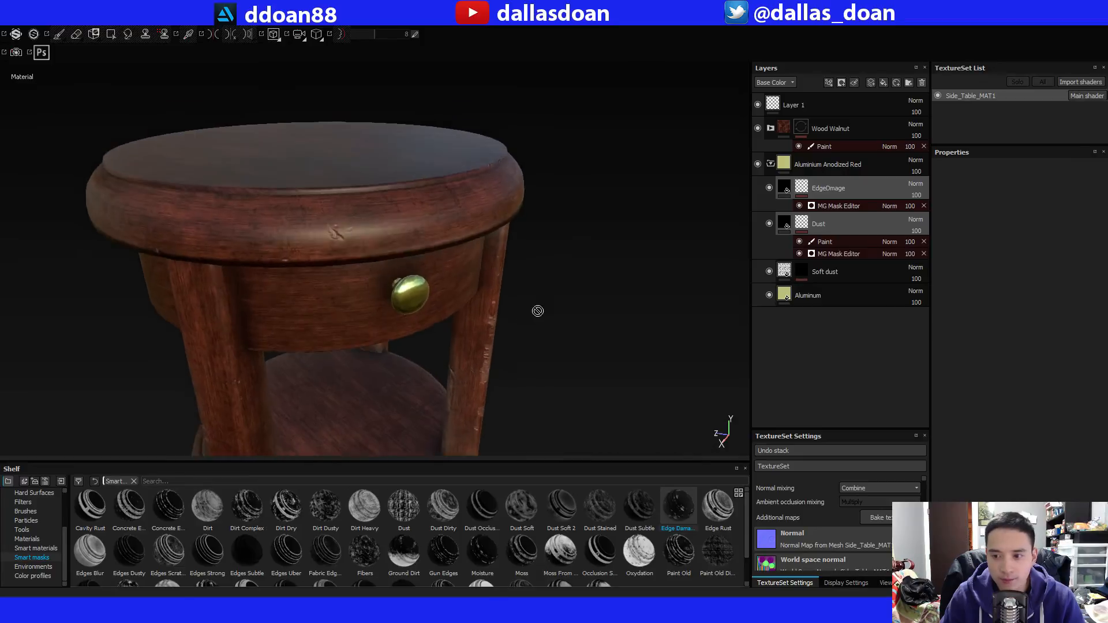
right_click_drag(536, 312, 572, 323, "alt")
middle_click_drag(571, 323, 544, 244, "alt")
right_click_drag(544, 245, 583, 289, "alt")
left_click_drag(582, 288, 618, 271, "alt")
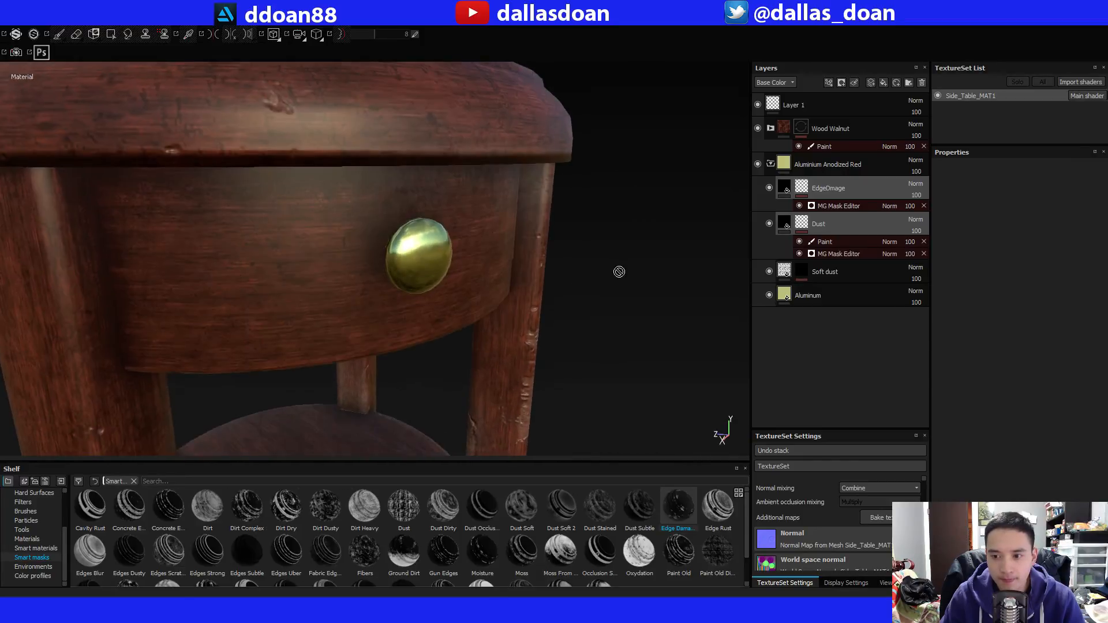
left_click(784, 223)
left_click_drag(485, 264, 566, 250, "alt")
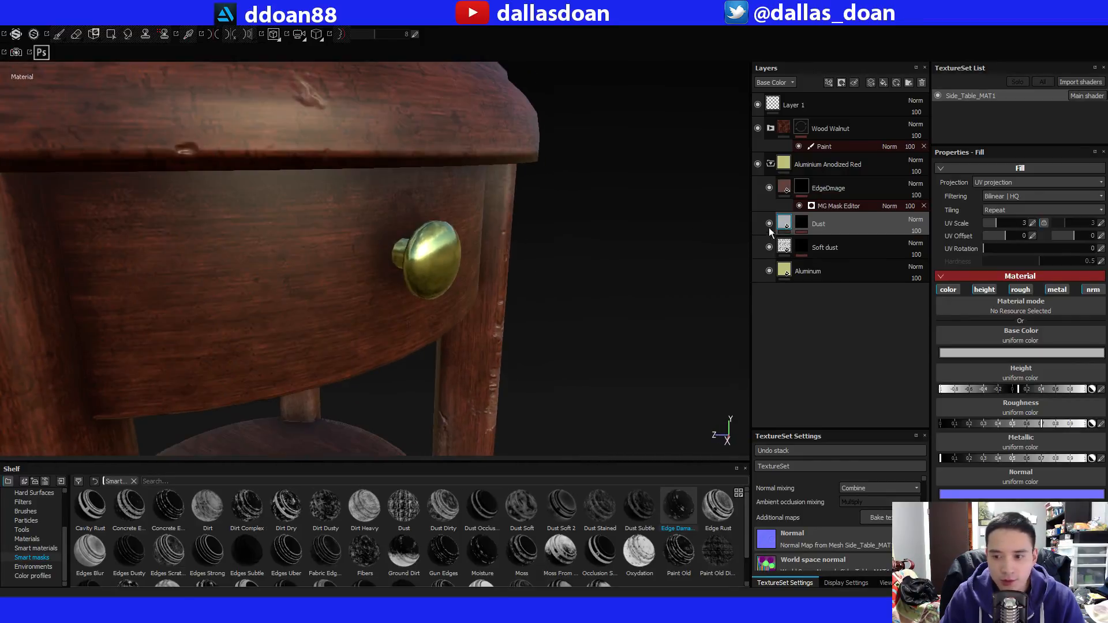
left_click(803, 225)
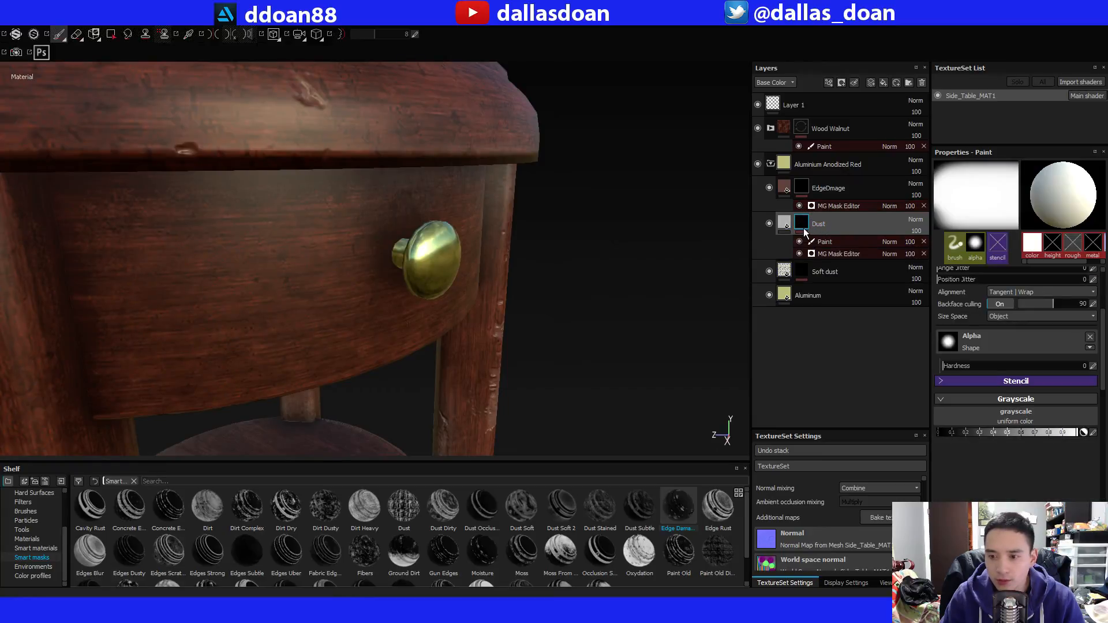
mouse_move(805, 226)
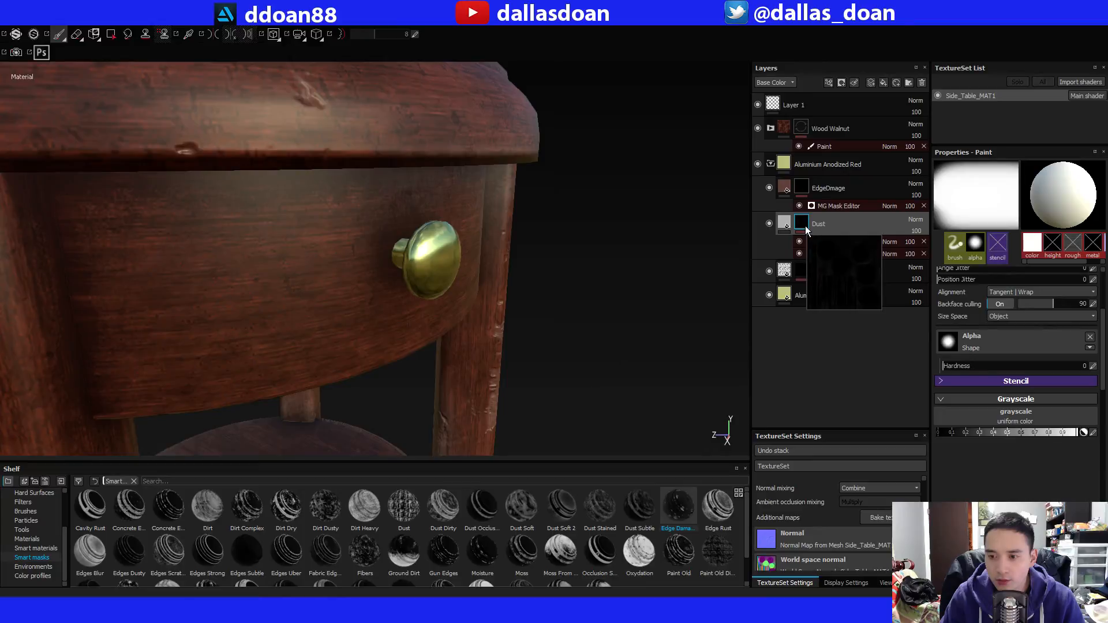
left_click_drag(466, 255, 631, 271, "alt")
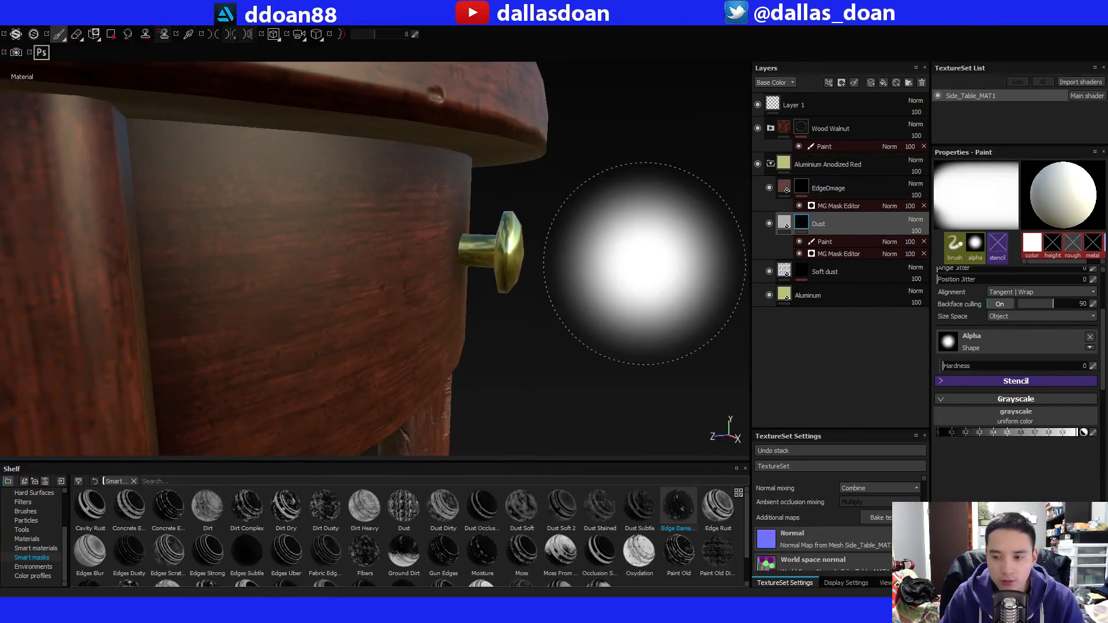
Try painting white over the drawer knob in the pasted Dust mask's Paint effect with the large soft brush.
left_click(825, 242)
left_click_drag(526, 238, 553, 243)
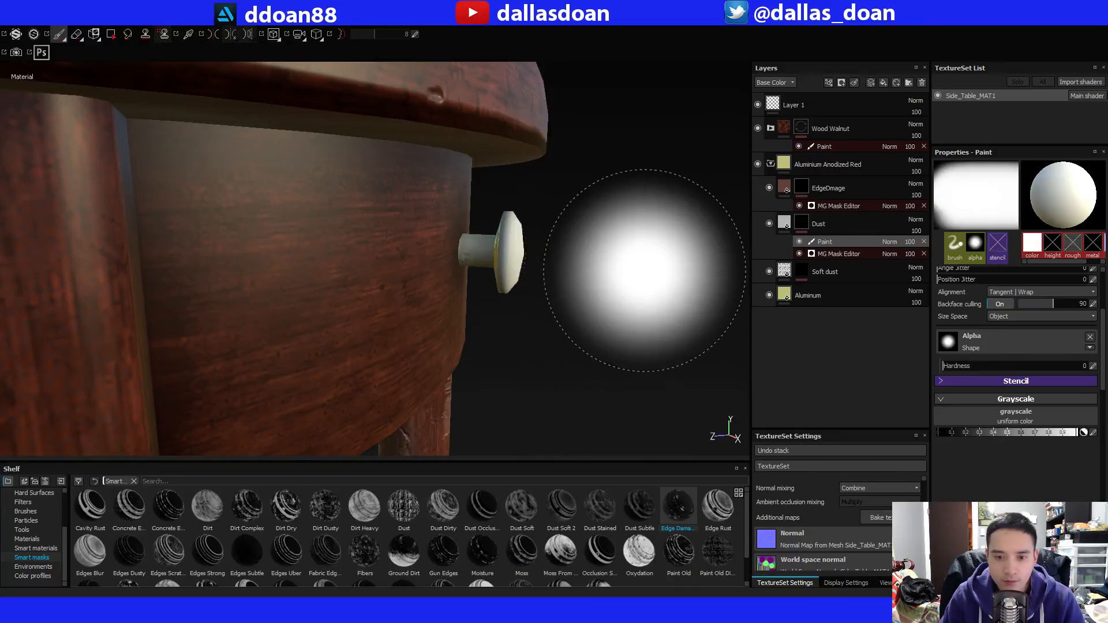
mouse_move(653, 273)
left_mouse_down("alt")
mouse_move(664, 304)
mouse_move(577, 296)
left_mouse_up("alt")
key("ctrl+z")
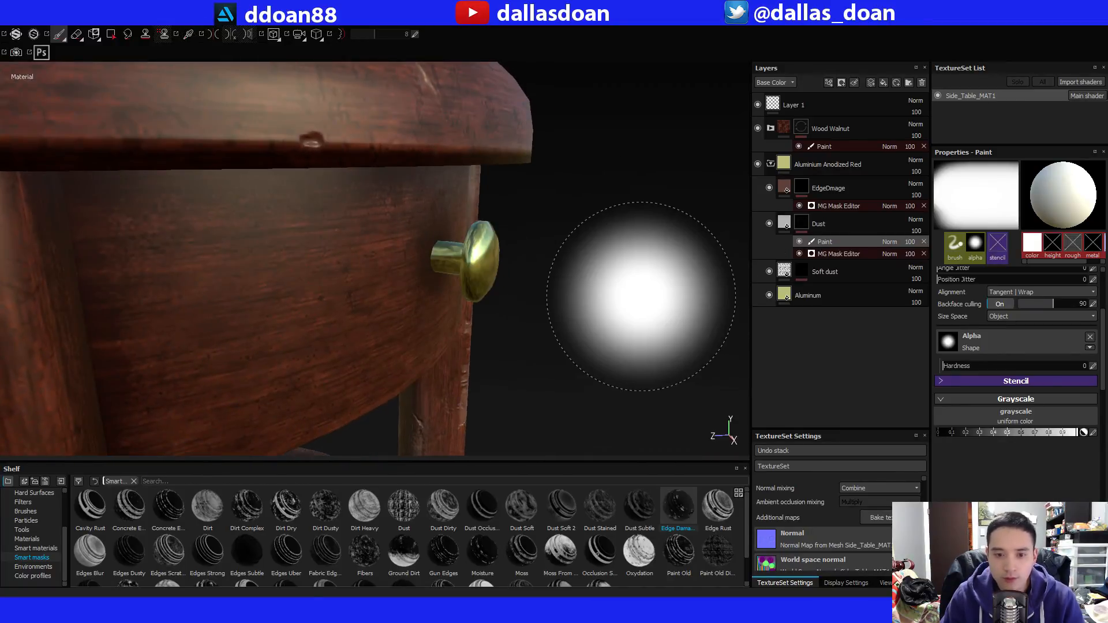
Hide and show the Wood Walnut folder to check the aluminium material beneath it around the knob.
left_click(829, 243)
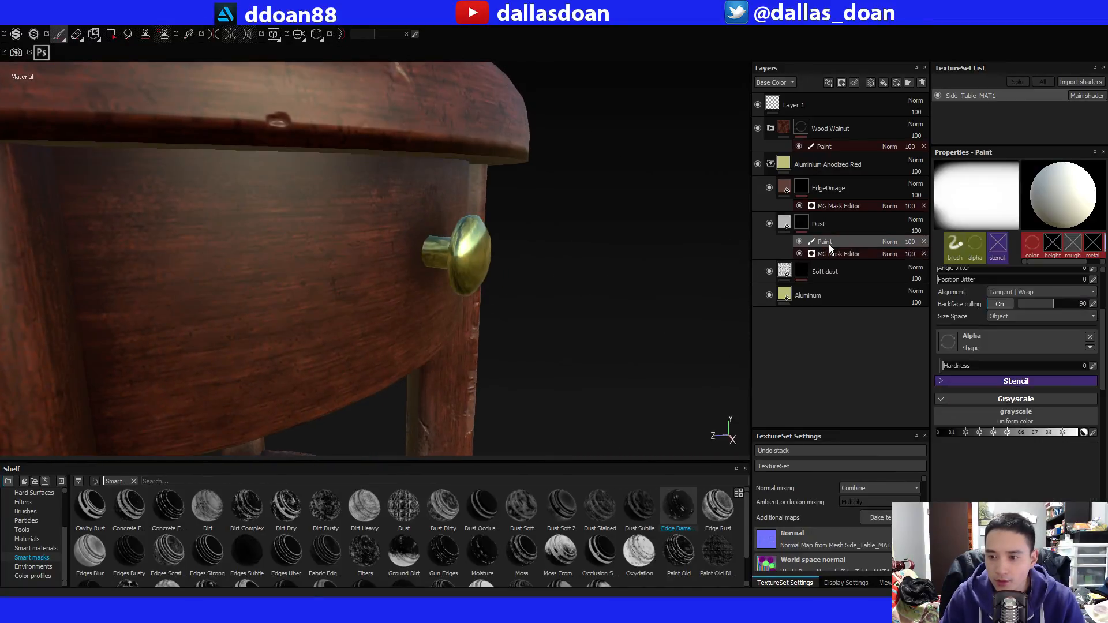
left_click(803, 223)
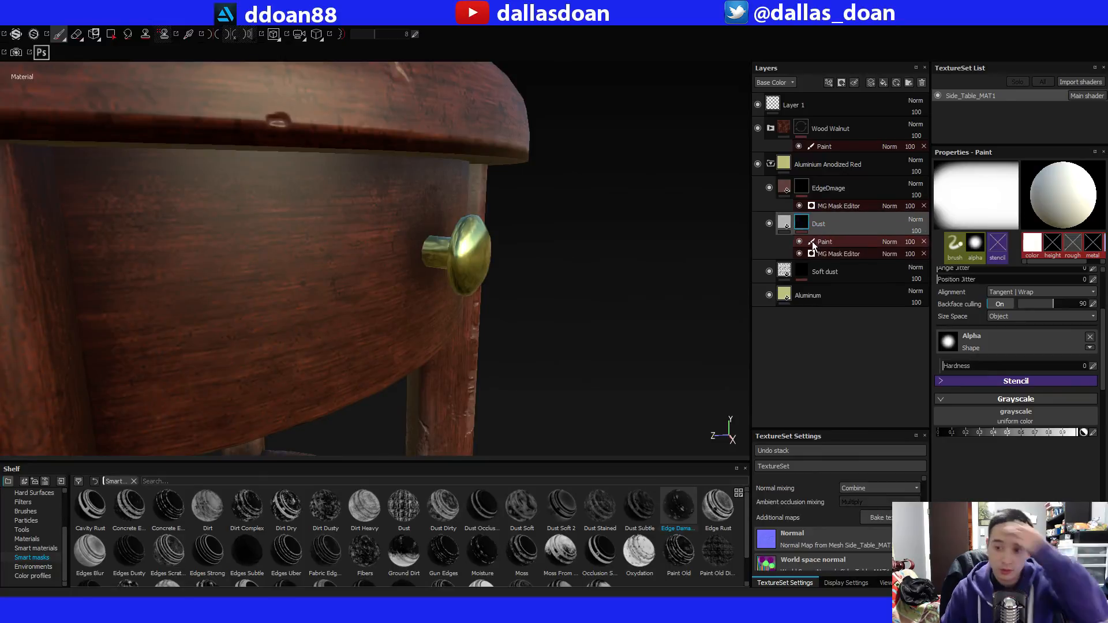
left_click(801, 171)
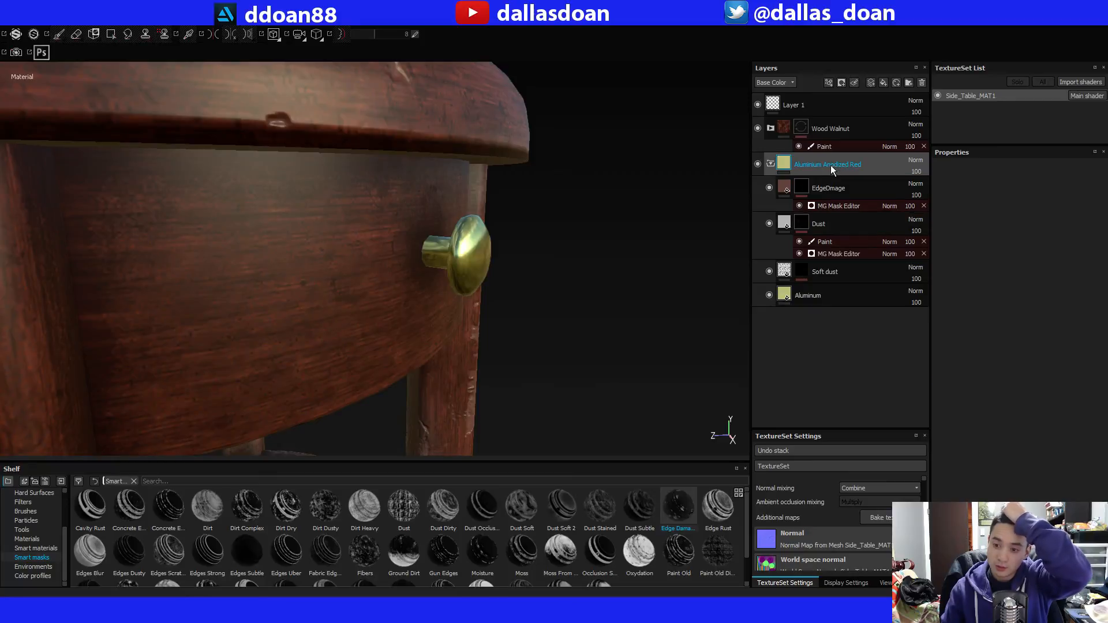
left_click(759, 128)
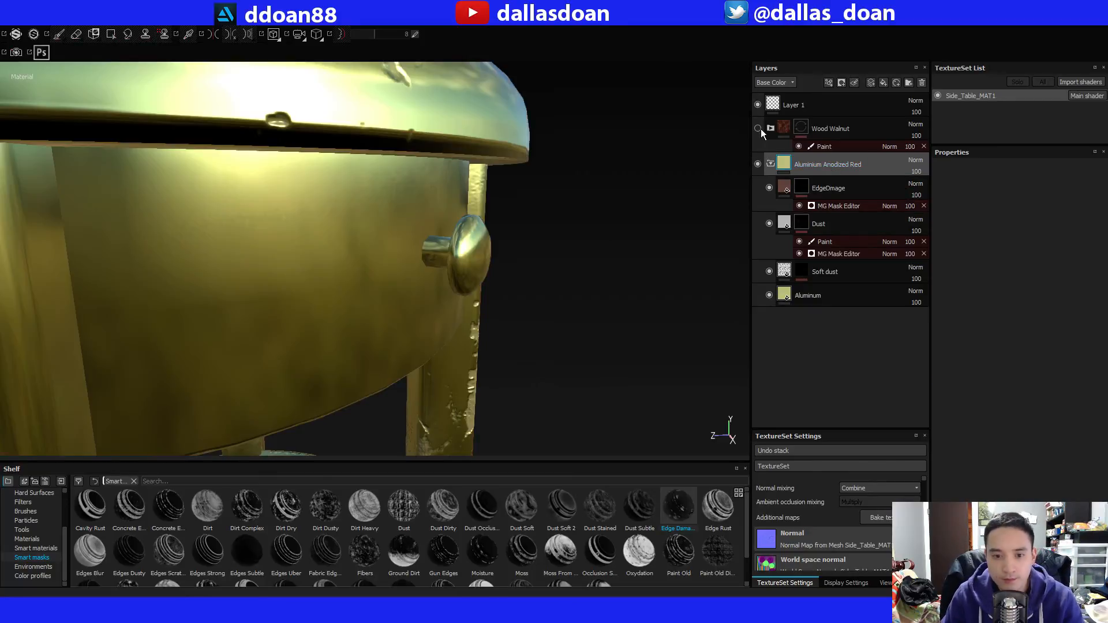
left_click(761, 129)
right_click_drag(616, 262, 588, 255, "alt")
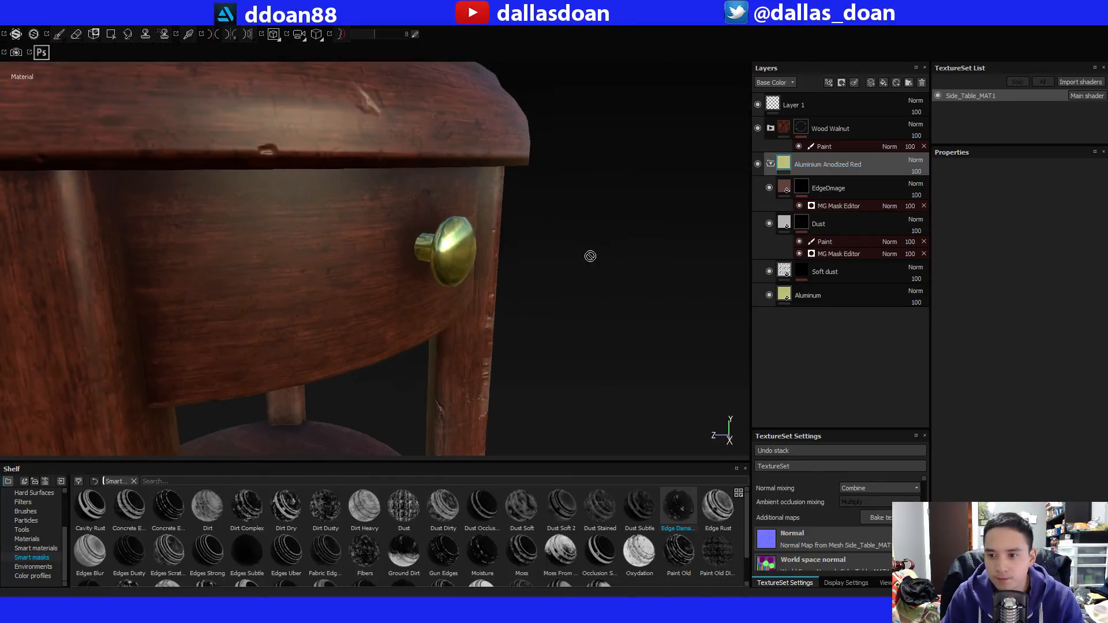
left_click_drag(588, 255, 629, 257, "alt")
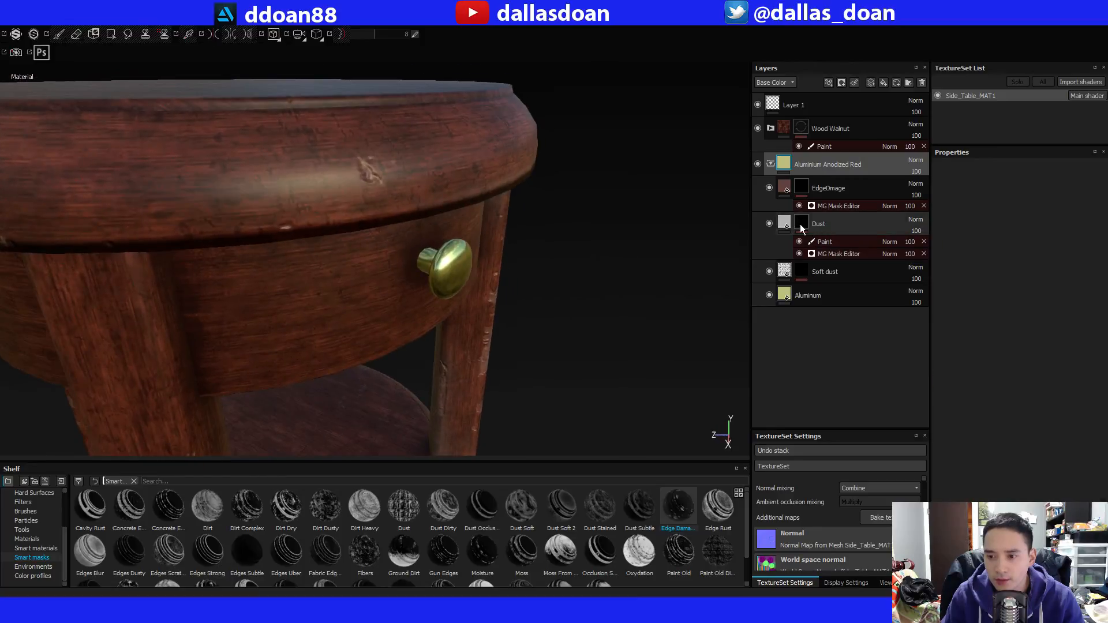
Shrink the soft brush to roughly the knob's size and select the Paint effect on the pasted Dust layer's mask.
left_click(806, 241)
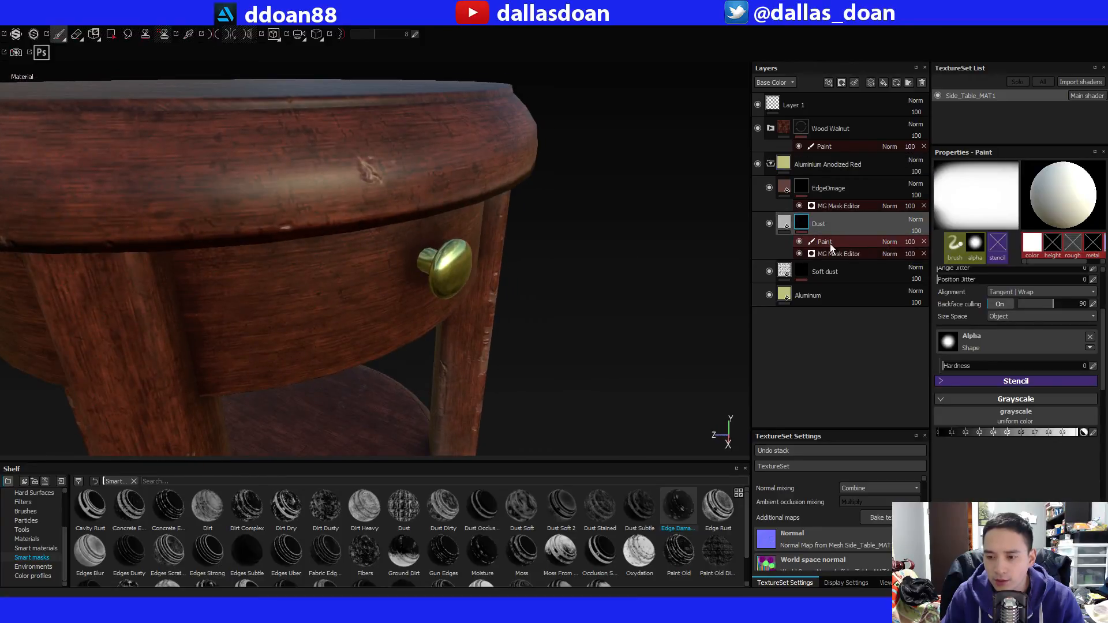
mouse_move(577, 228)
left_mouse_down("alt")
mouse_move(605, 248)
mouse_move(573, 240)
left_mouse_up("alt")
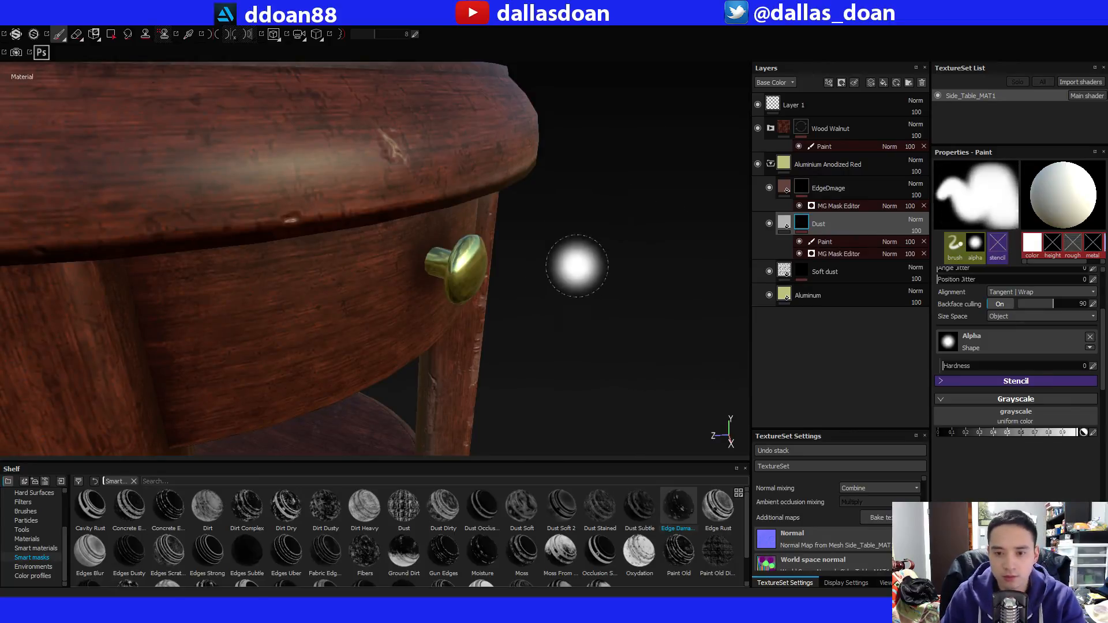
right_click_drag(577, 265, 503, 262, "ctrl")
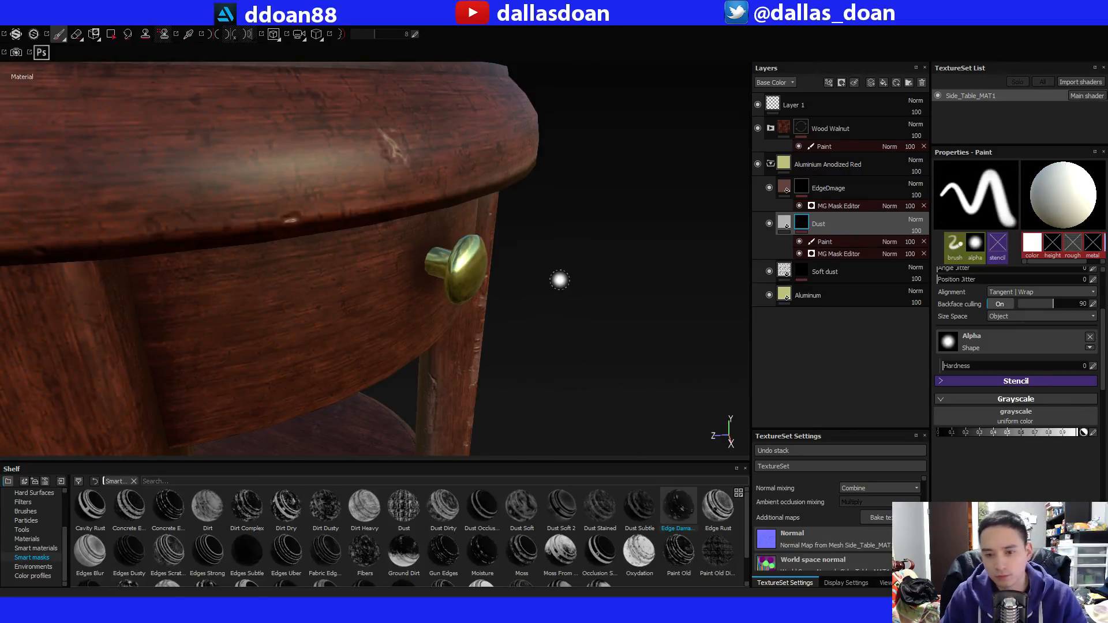
left_click_drag(559, 279, 702, 240, "alt")
left_click(825, 242)
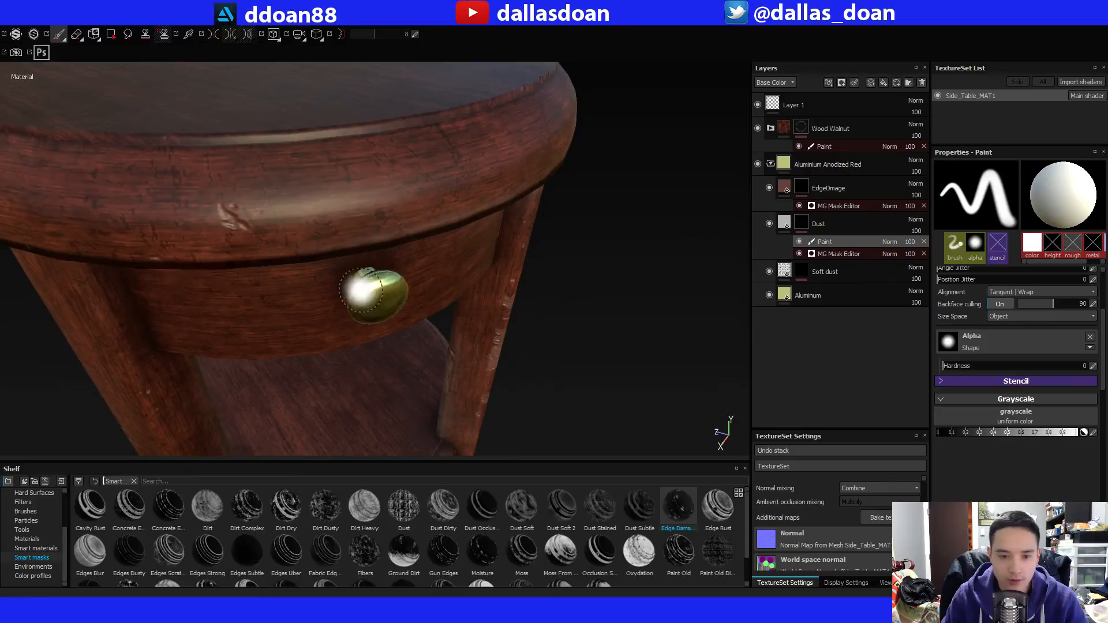
Choose the Spots Spray brush for the Dust mask's Paint effect and frame the knob for painting.
left_click(25, 511)
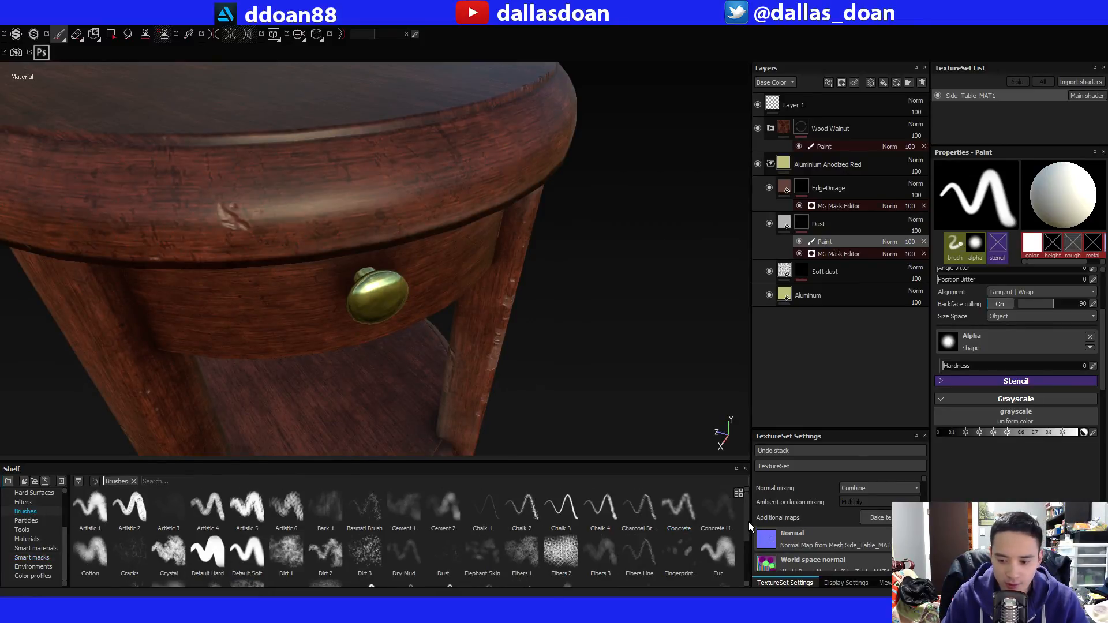
left_click_drag(749, 522, 745, 573)
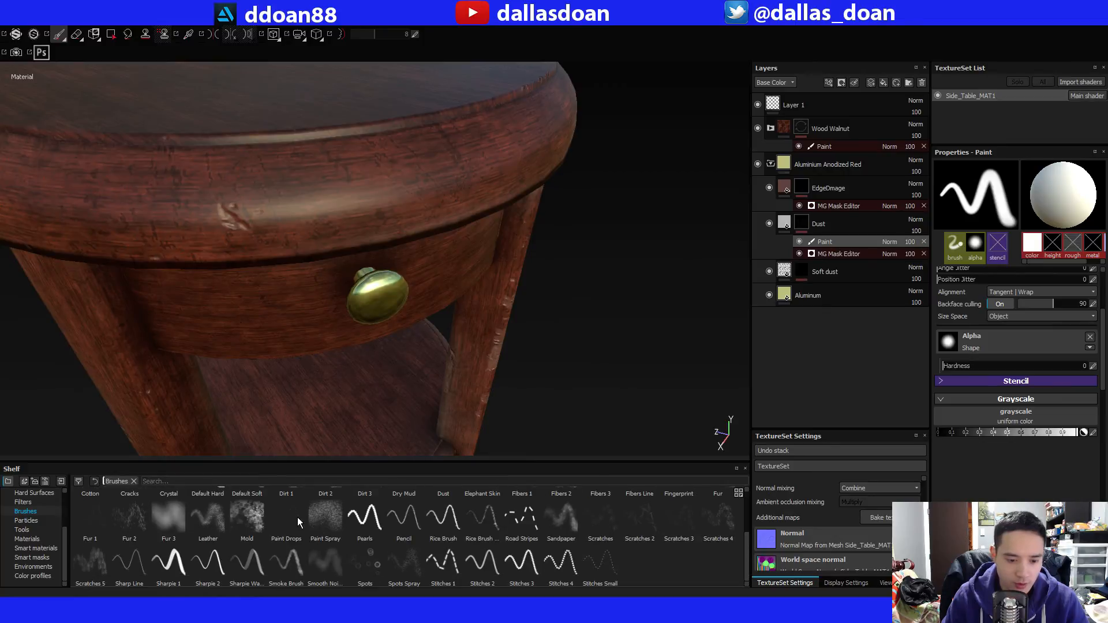
left_click(404, 563)
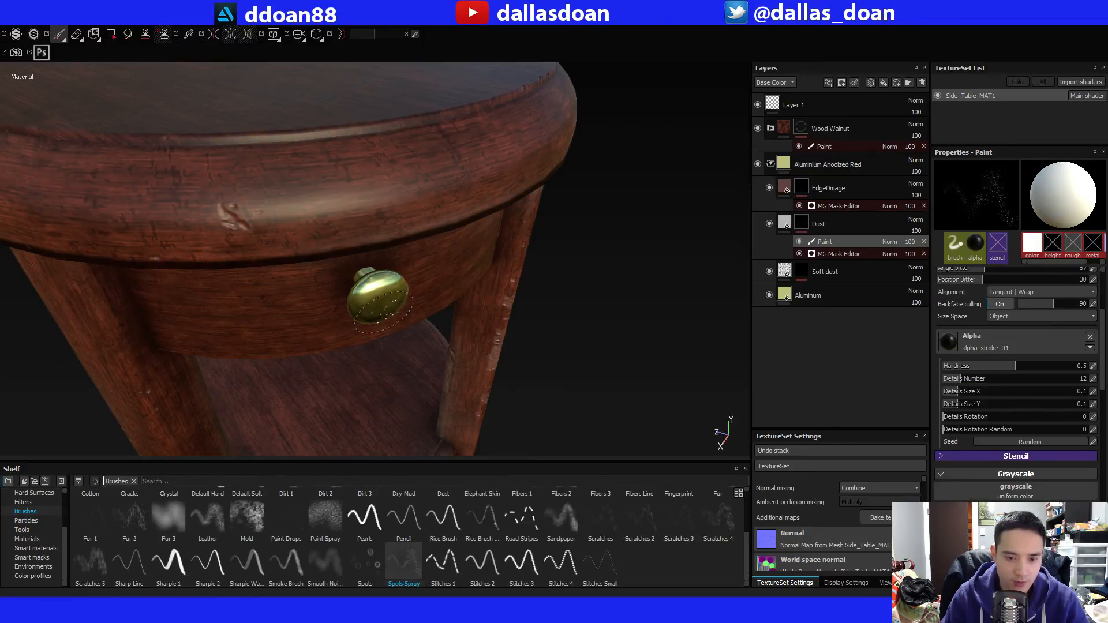
left_click_drag(422, 272, 568, 295, "alt")
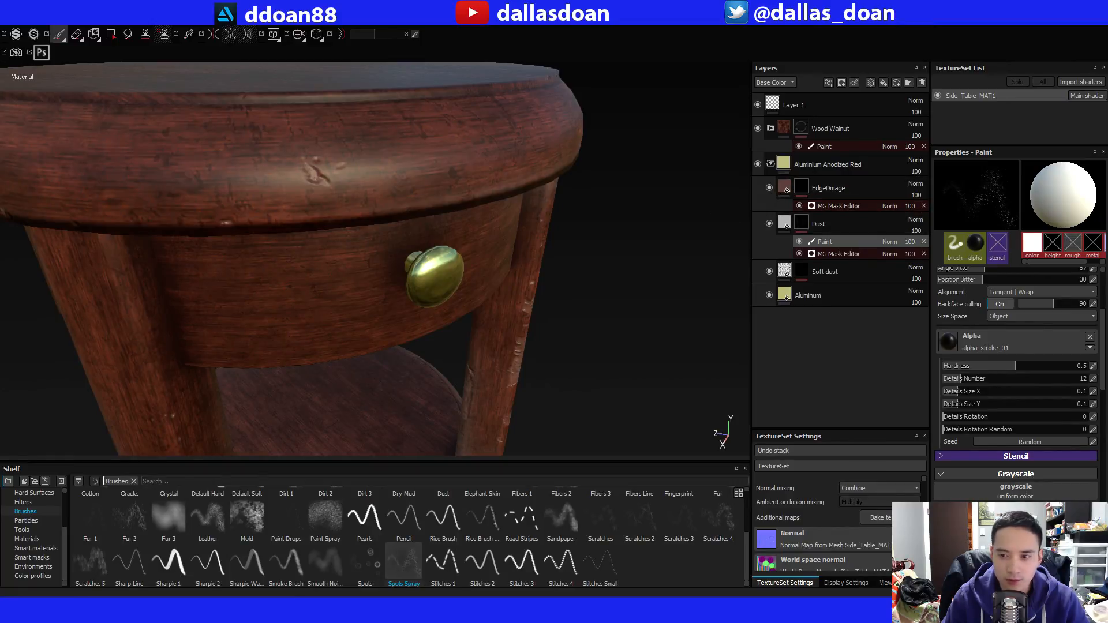
Add a Paint effect to the mask of the EdgeDmage layer in the Aluminium Anodized Red folder.
left_click_drag(669, 230, 716, 196, "alt")
left_click(799, 206)
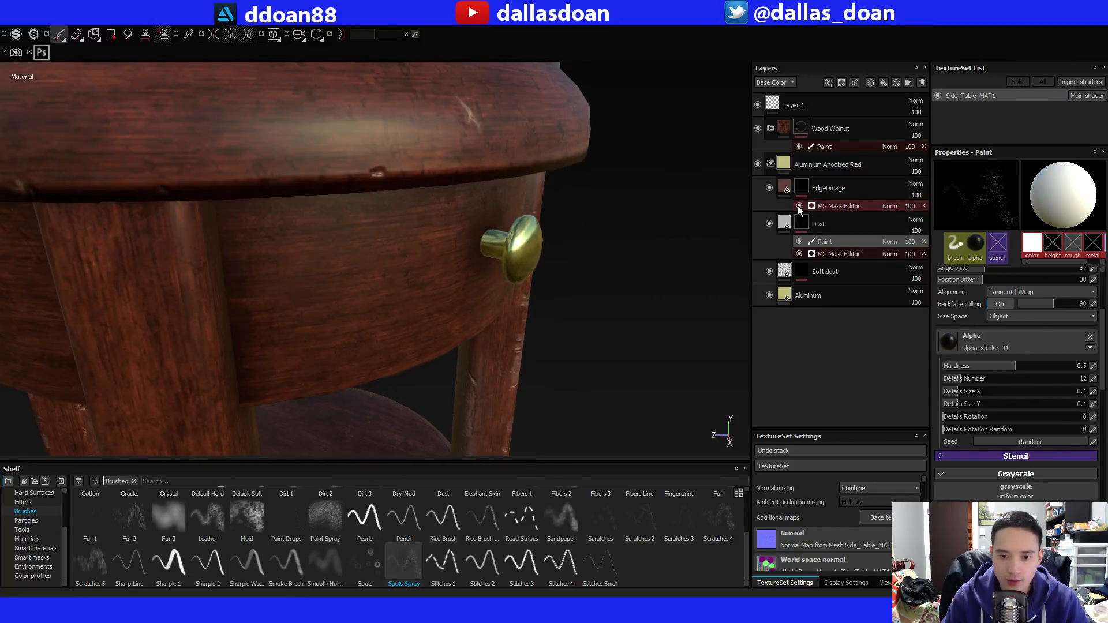
left_click_drag(540, 259, 510, 259, "alt")
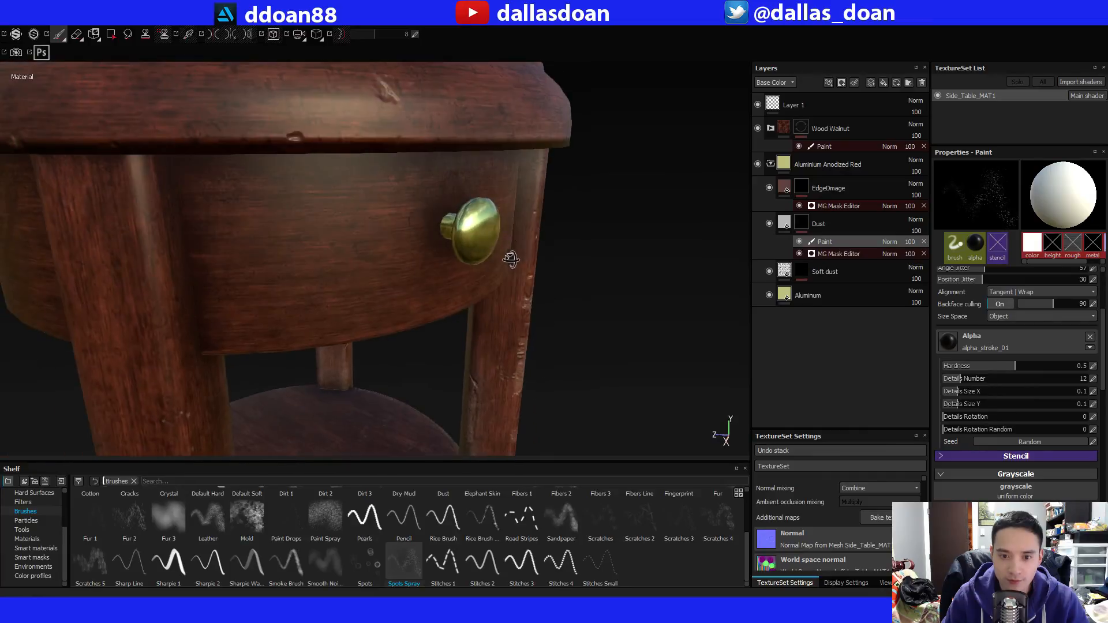
left_click(791, 200)
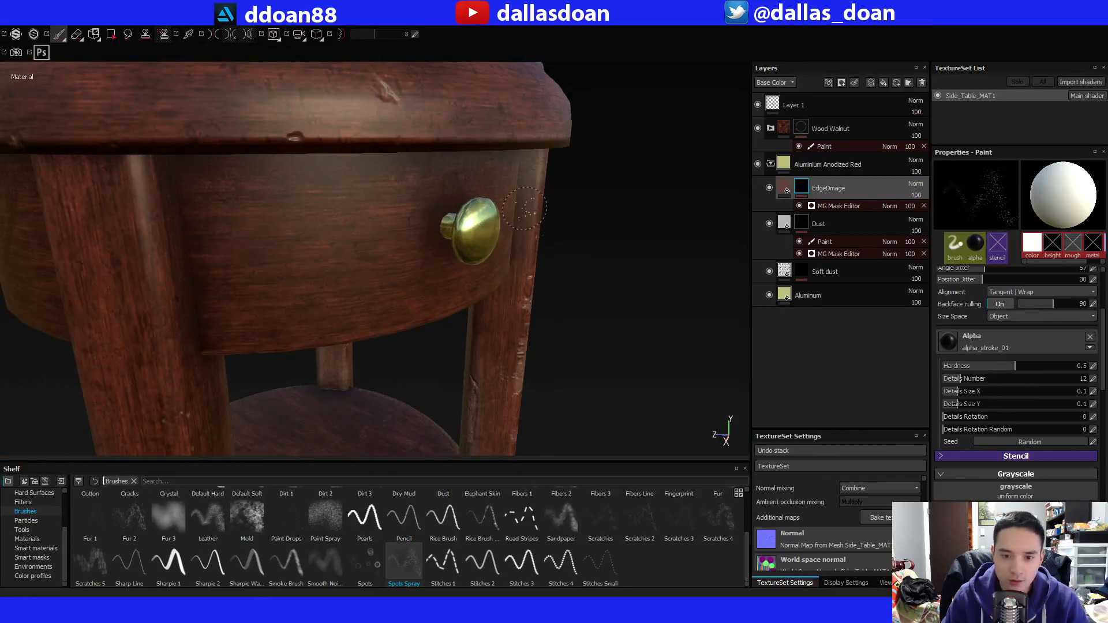
left_click_drag(623, 231, 467, 268, "alt")
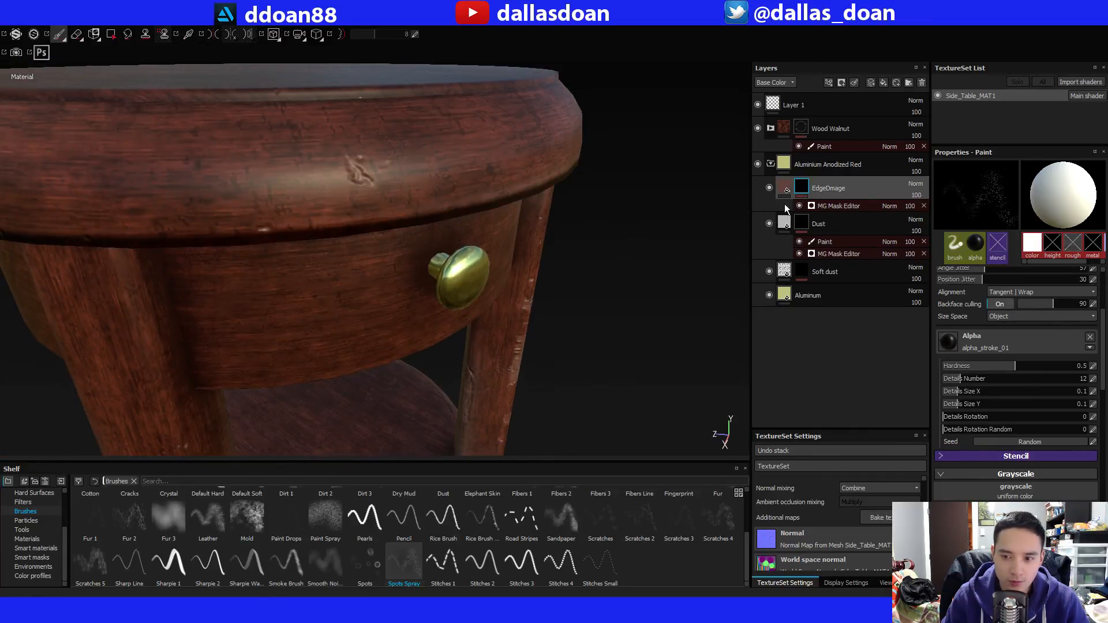
left_click(822, 208)
right_click(803, 189)
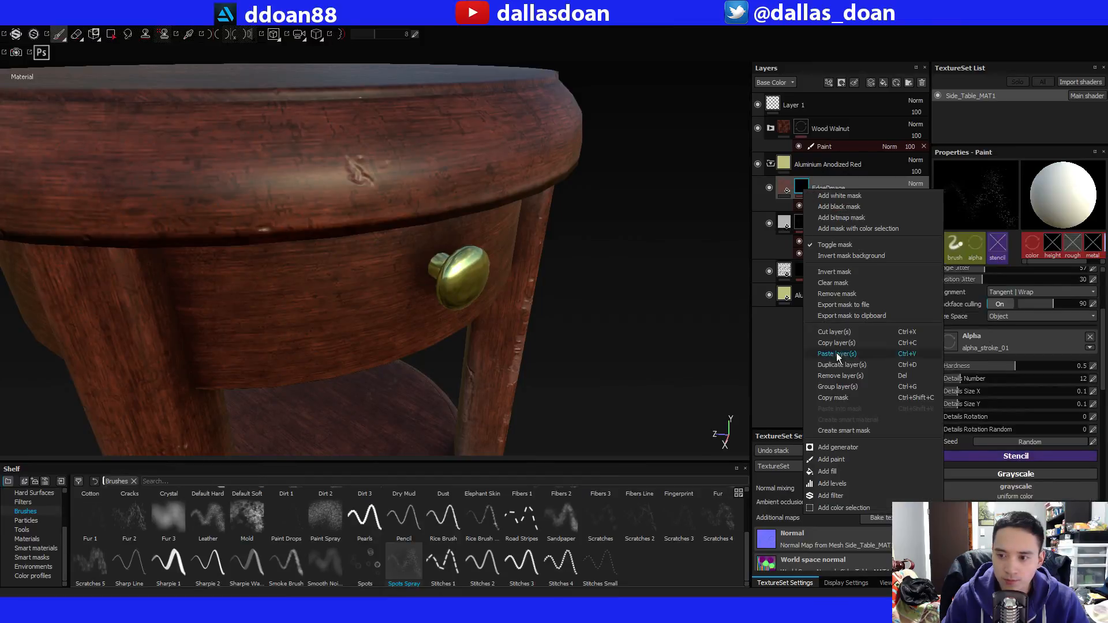
left_click(846, 460)
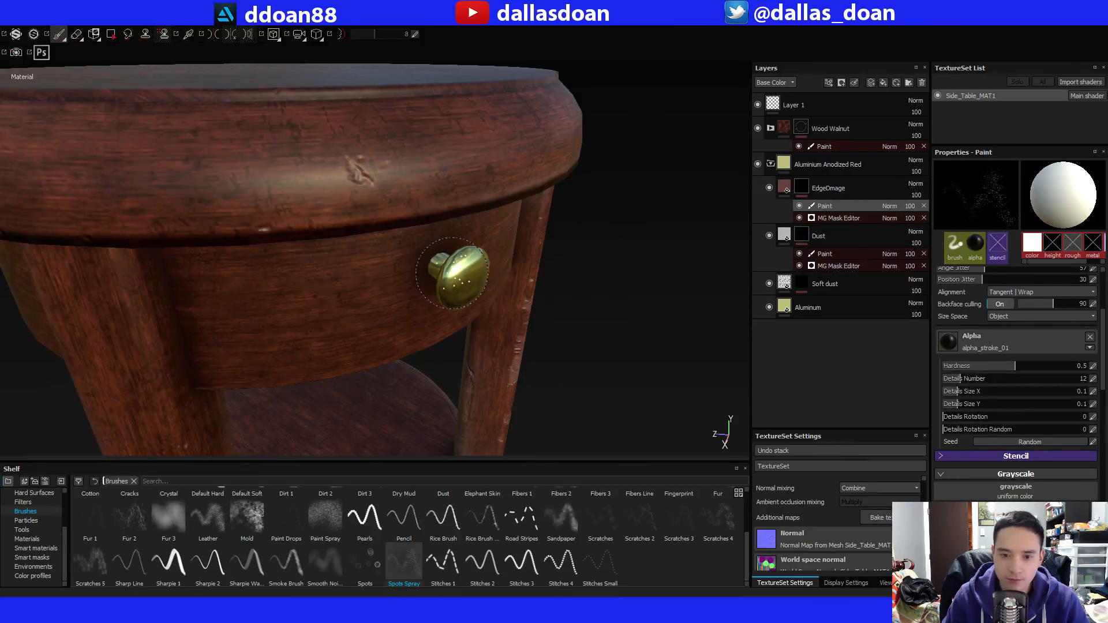
Choose the Dust brush and paint over the brass knob in the EdgeDmage mask's Paint effect.
left_click_drag(606, 298, 598, 298, "alt")
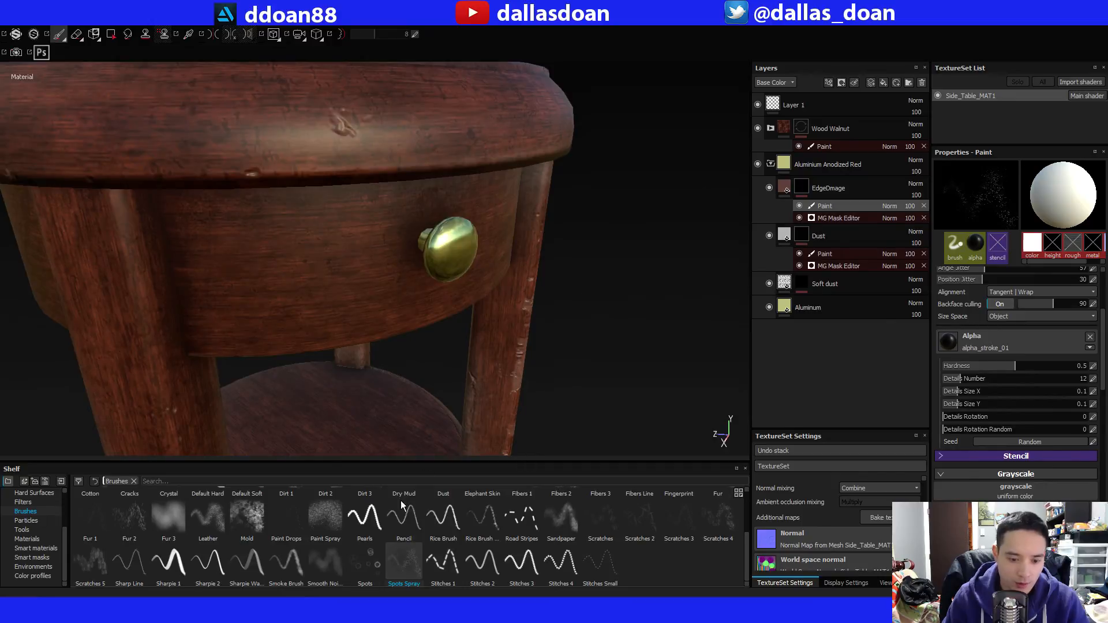
scroll(384, 559, "up", 3)
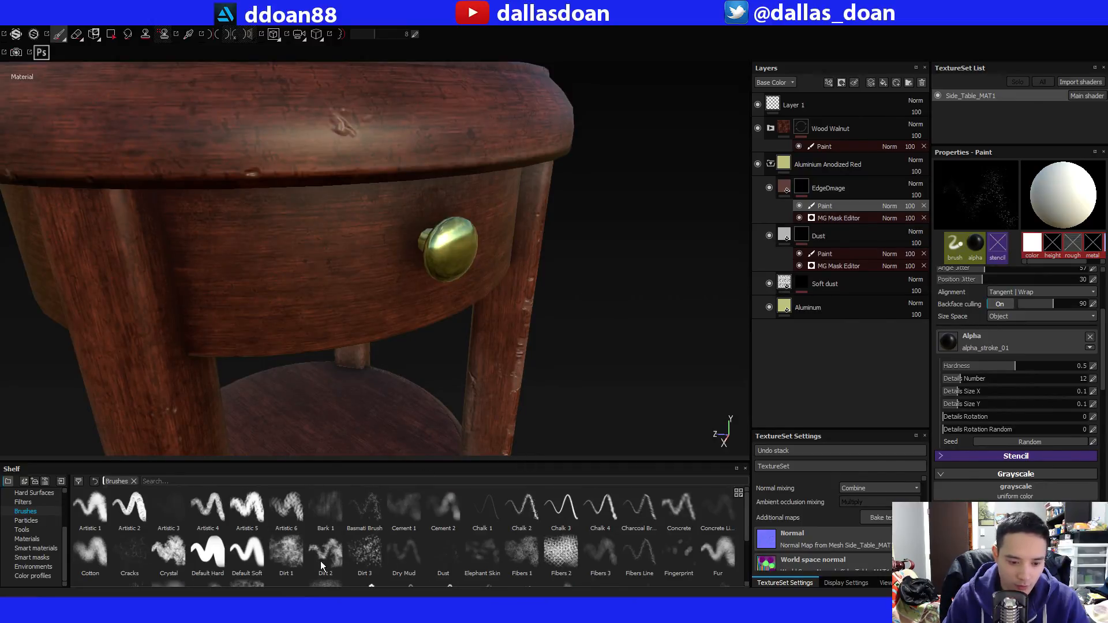
left_click(428, 550)
left_click_drag(541, 272, 451, 283, "alt")
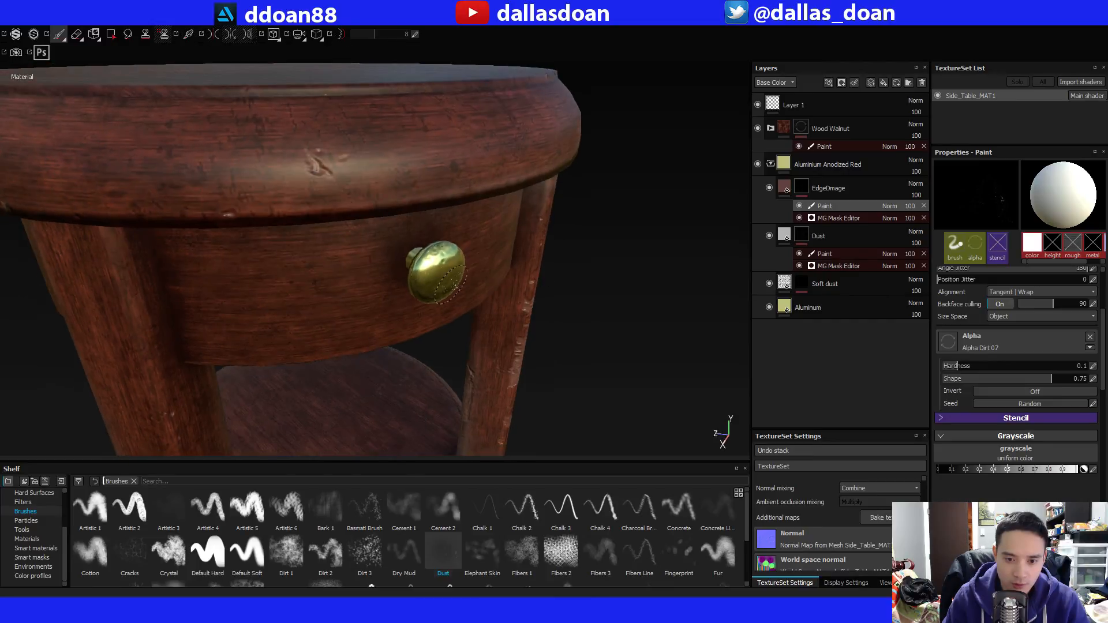
Select the Paint effect on the aluminium folder's Dust mask and paint over the knob with the Dust brush.
mouse_move(562, 300)
left_mouse_down("alt")
mouse_move(549, 271)
mouse_move(547, 296)
mouse_move(668, 254)
left_mouse_up("alt")
left_click(798, 257)
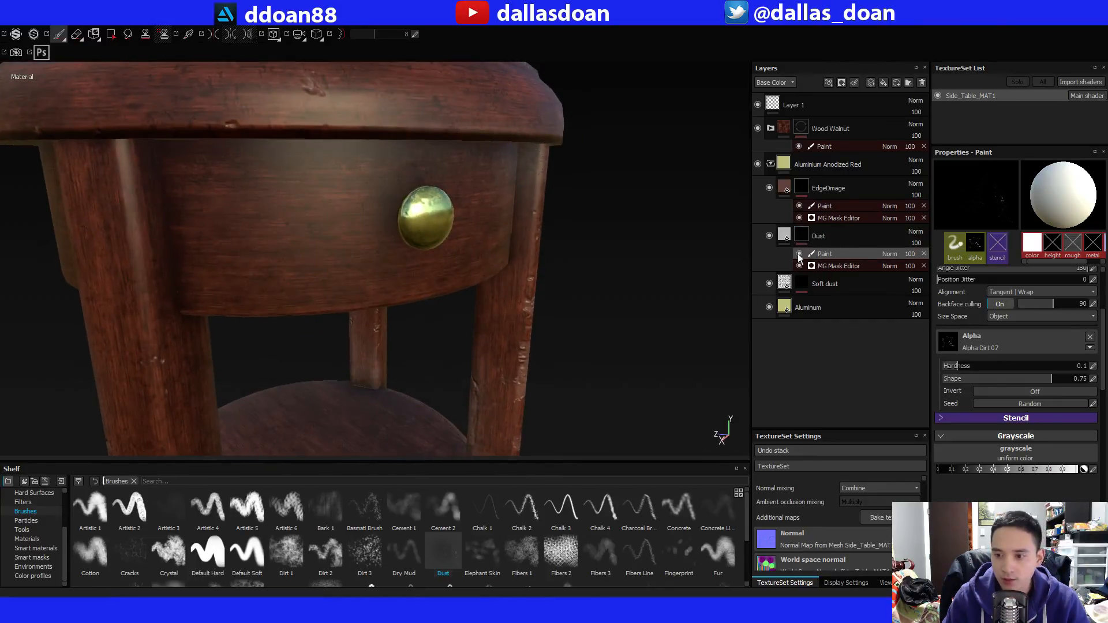
left_click_drag(468, 199, 464, 225, "alt")
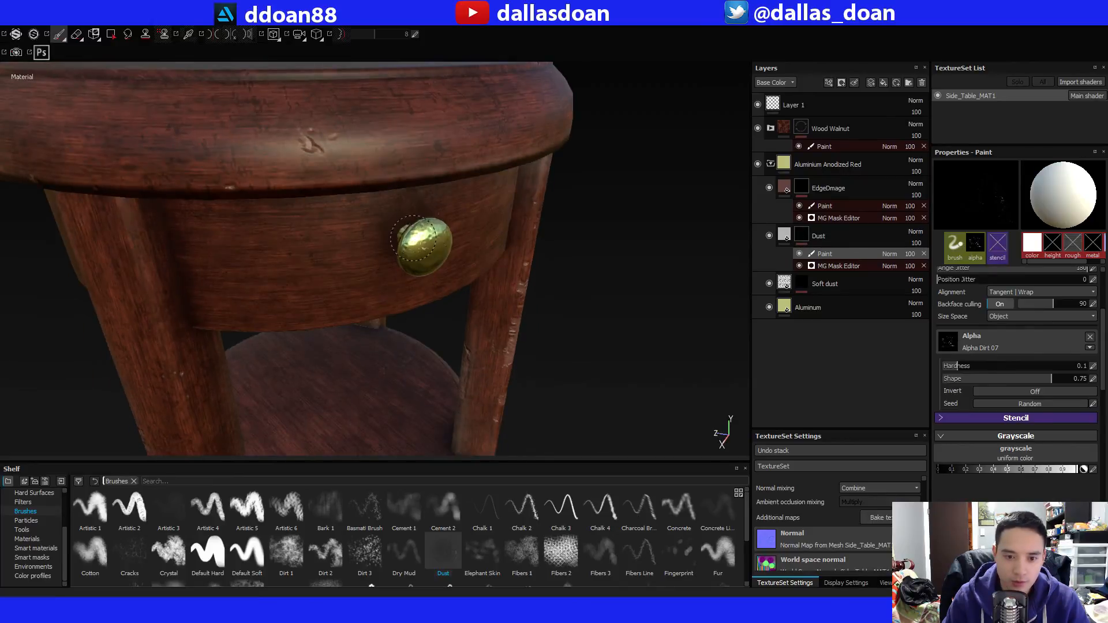
left_click_drag(568, 243, 478, 218, "alt")
Examine the whole side table from several angles to judge the wear on the wood and knob.
scroll(566, 219, "down", 3)
scroll(468, 205, "up", 2)
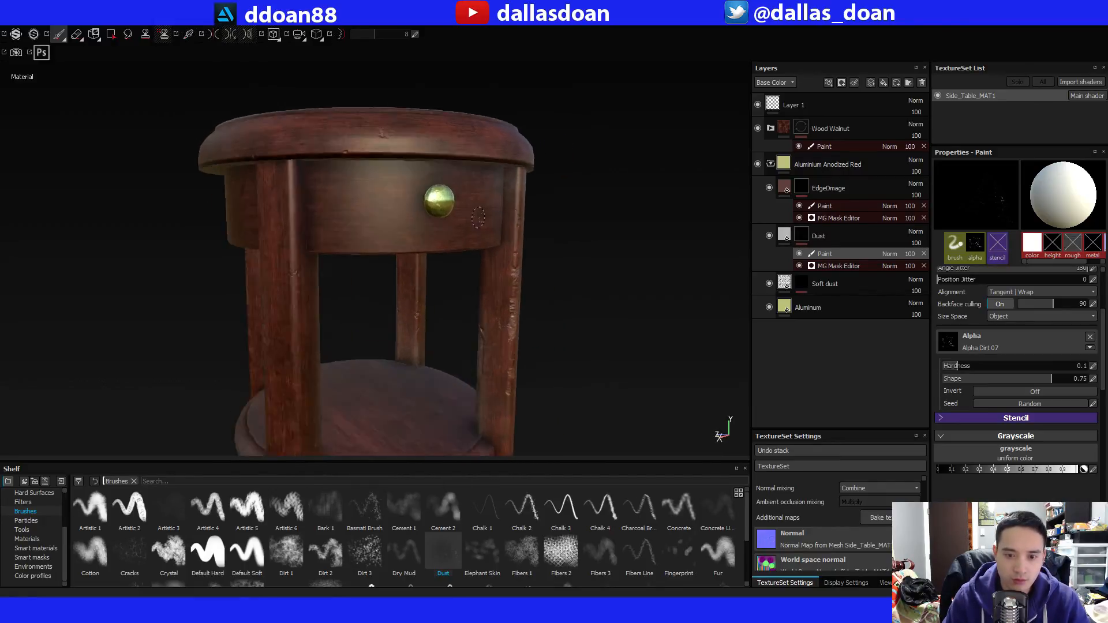
scroll(478, 217, "down", 5)
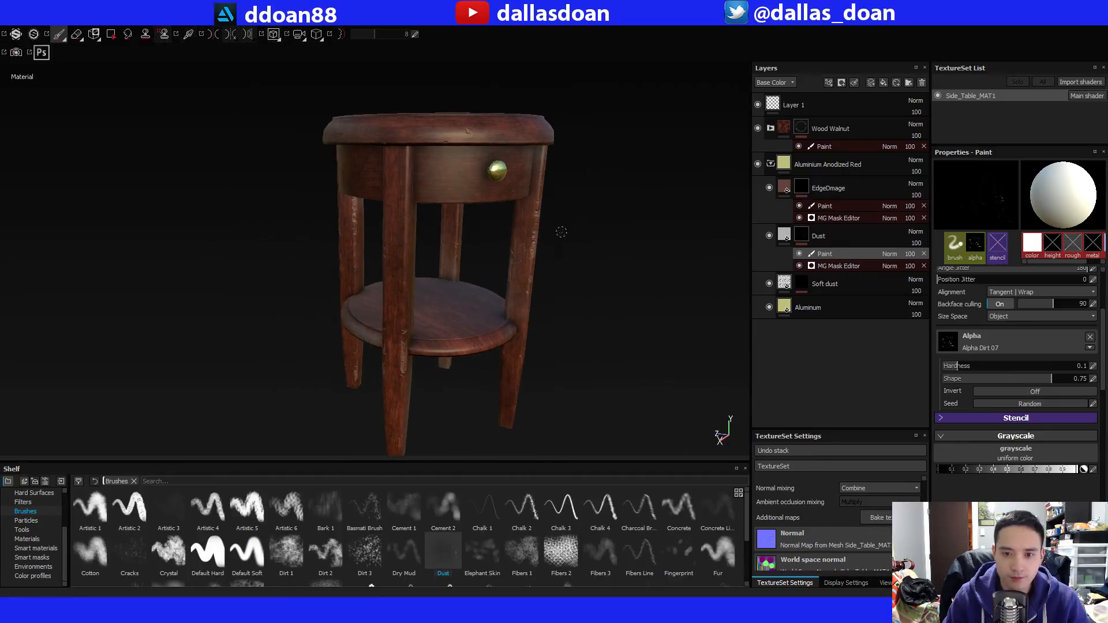
left_click_drag(562, 231, 522, 237, "alt")
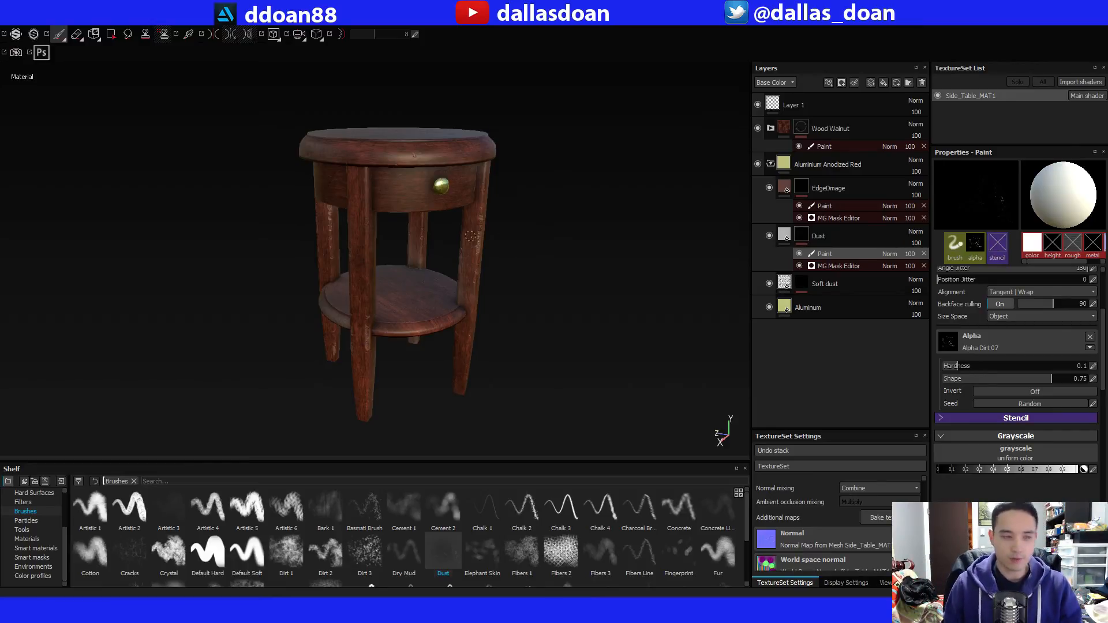
left_click_drag(446, 263, 455, 286, "alt")
right_click_drag(455, 286, 580, 386, "alt")
middle_click_drag(580, 387, 601, 424, "alt")
left_click_drag(614, 331, 612, 300, "alt")
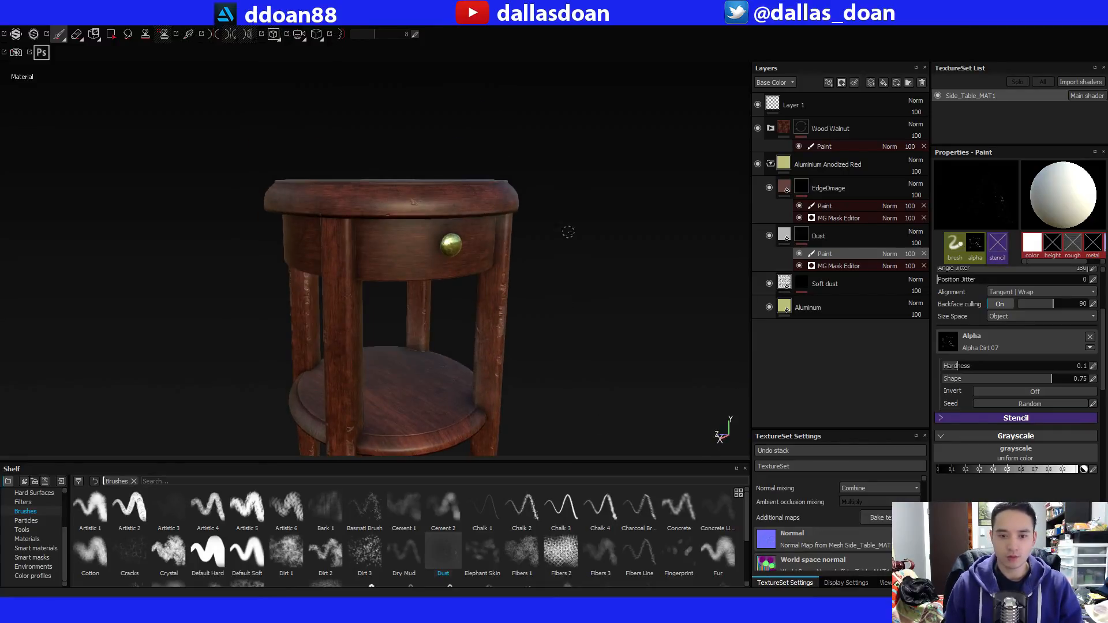
right_click_drag(569, 232, 563, 288, "alt")
middle_click_drag(562, 289, 569, 215, "alt")
left_click_drag(569, 215, 578, 219, "alt")
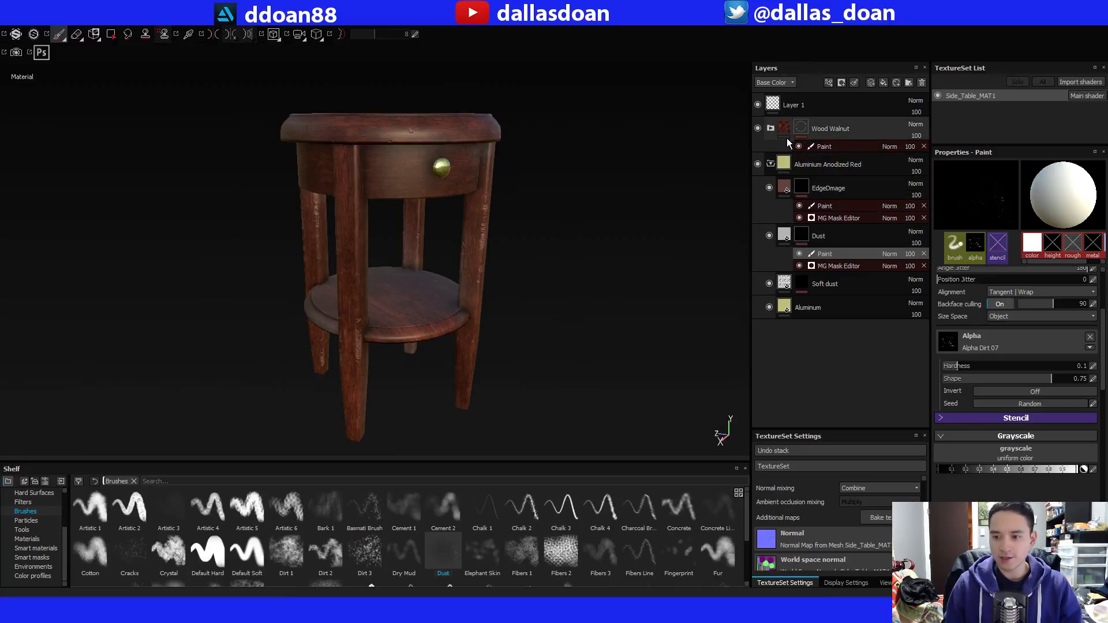
Hide the EdgeDmage and Dust layers in the Wood Walnut and Aluminium Anodized Red folders to check the clean table.
left_click(771, 164)
left_click(770, 129)
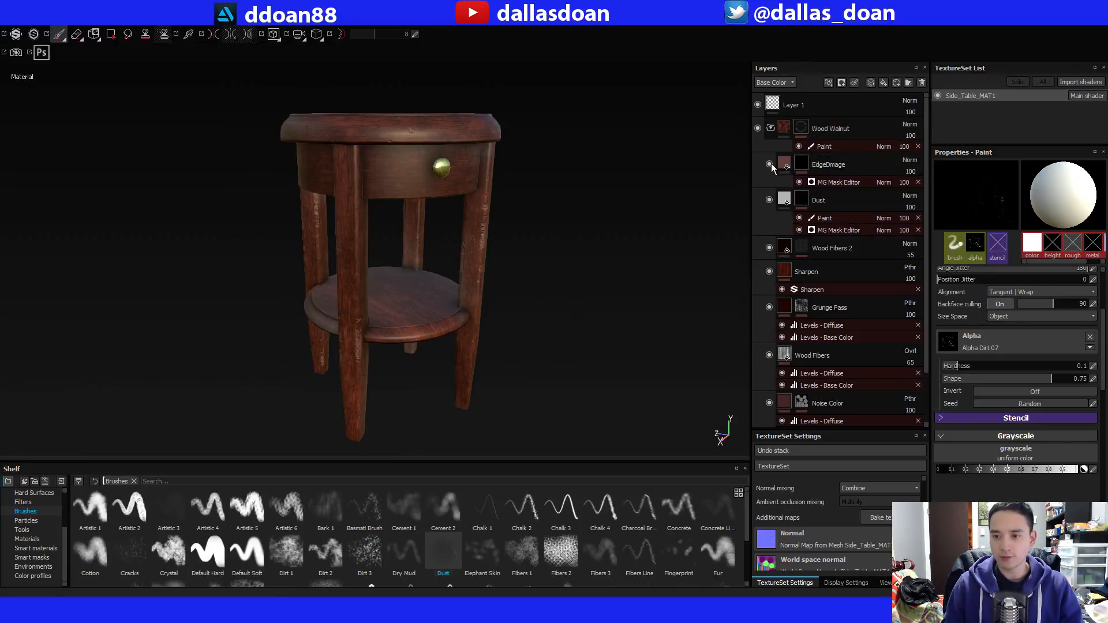
left_click(771, 128)
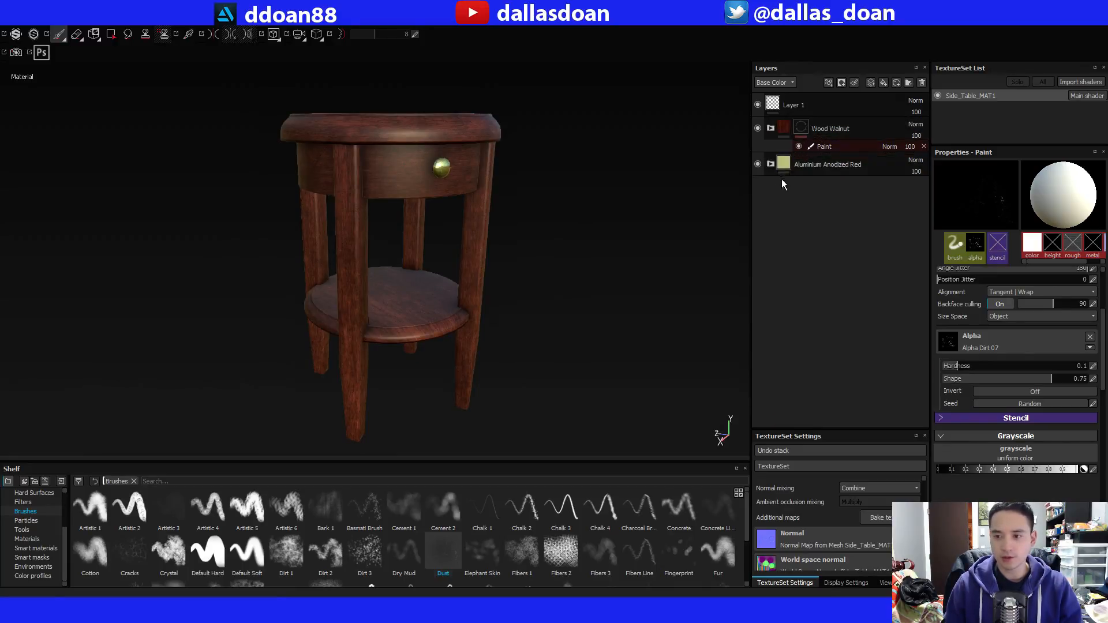
left_click(770, 164)
left_click(769, 187)
left_click(769, 235)
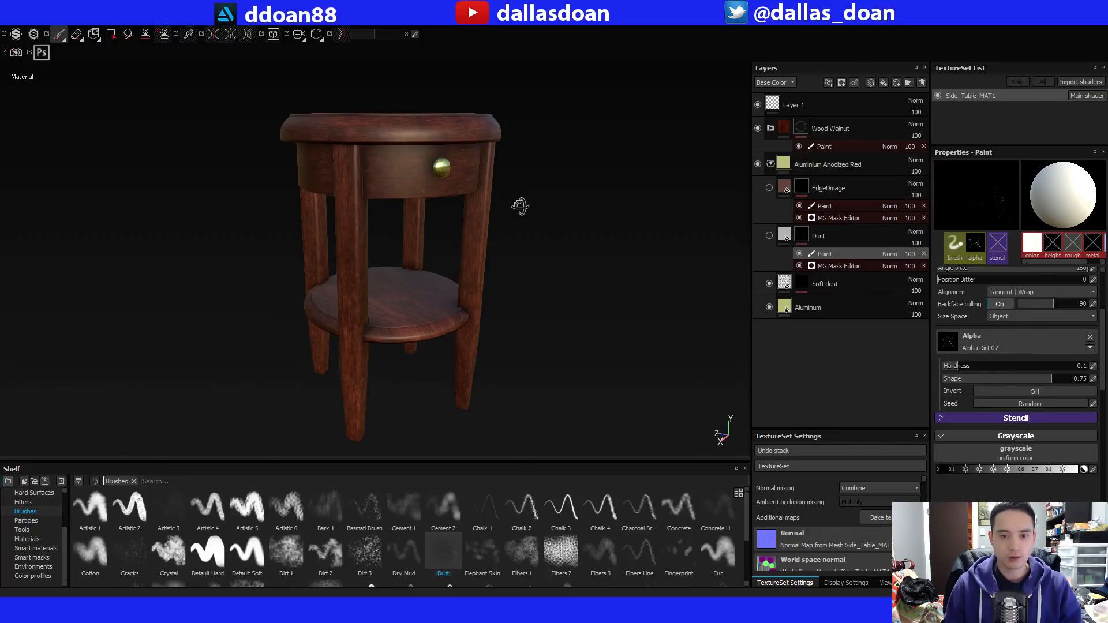
left_click_drag(520, 205, 551, 214, "alt")
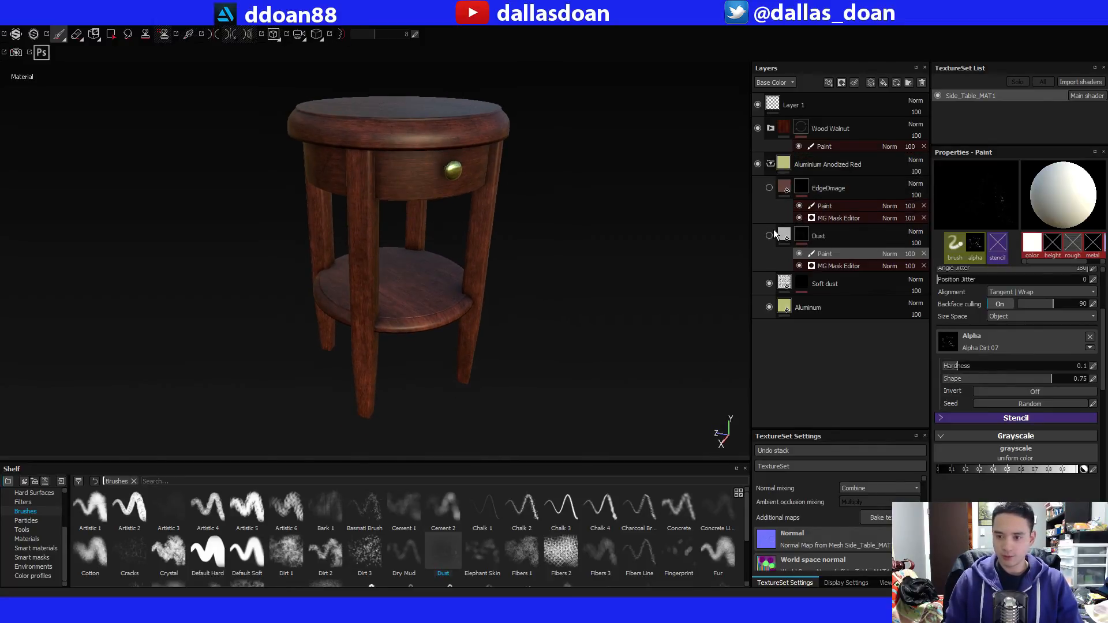
Show the EdgeDmage and Dust layers in both material folders again for comparison and collapse the folders.
left_click(770, 128)
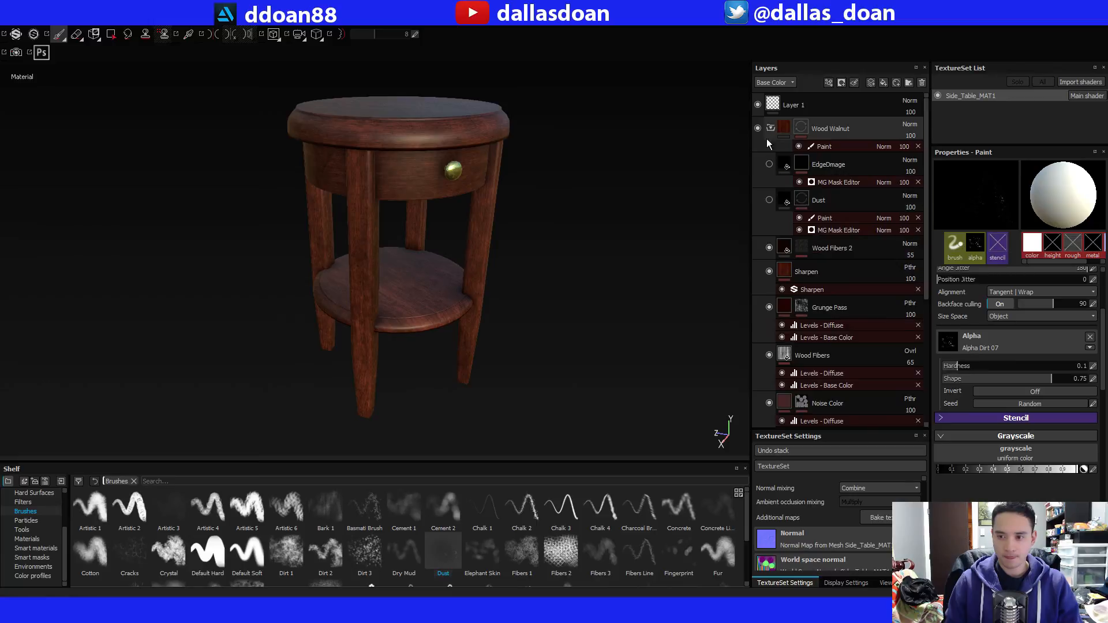
left_click(771, 200)
mouse_move(575, 195)
left_mouse_down("alt")
mouse_move(593, 178)
mouse_move(586, 198)
mouse_move(577, 183)
mouse_move(573, 244)
mouse_move(560, 193)
mouse_move(652, 271)
left_mouse_up("alt")
left_click(770, 128)
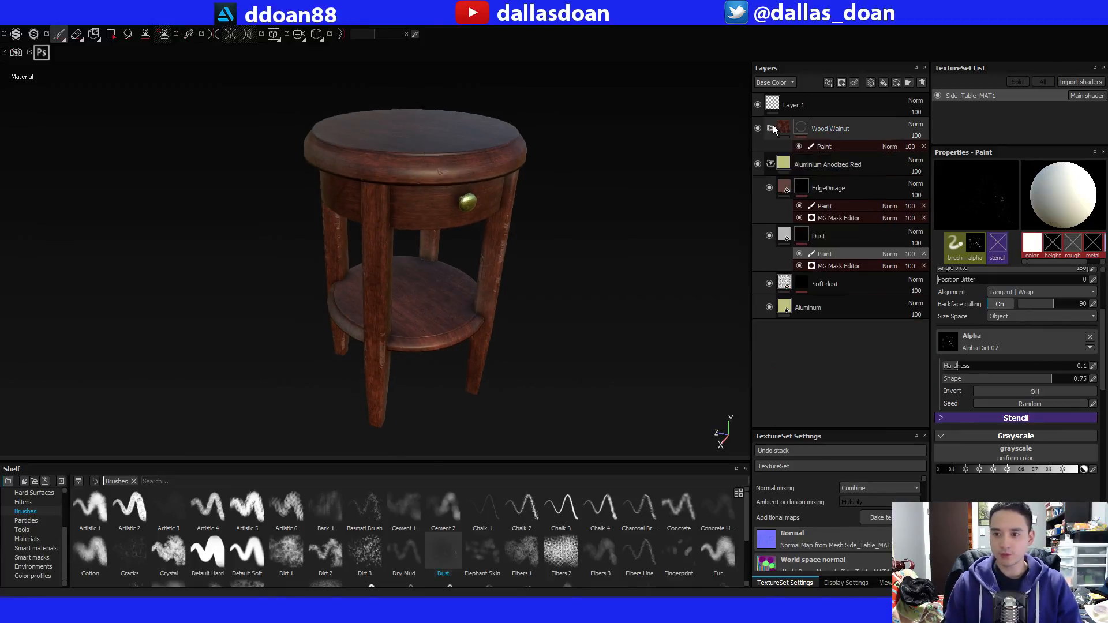
left_click(770, 164)
Export the Side_Table_MAT1 textures as 8-bit PNG at 2048x2048 with the Unreal Engine 4 (Packed) config to F:/Dropbox/Public/PP7/textures.
left_click(8, 20)
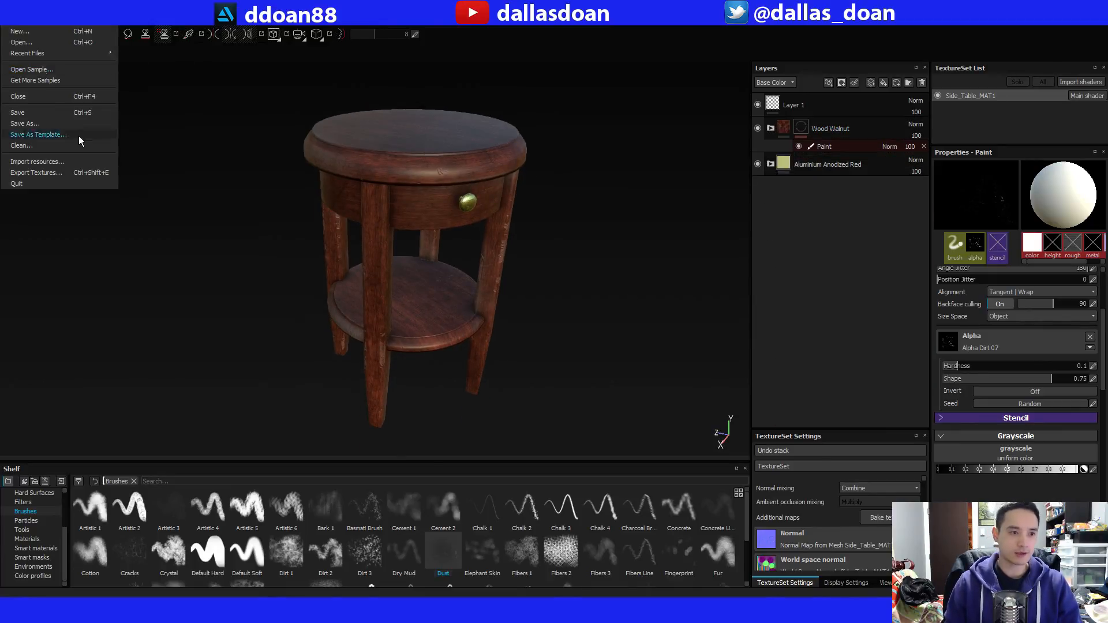
left_click(68, 172)
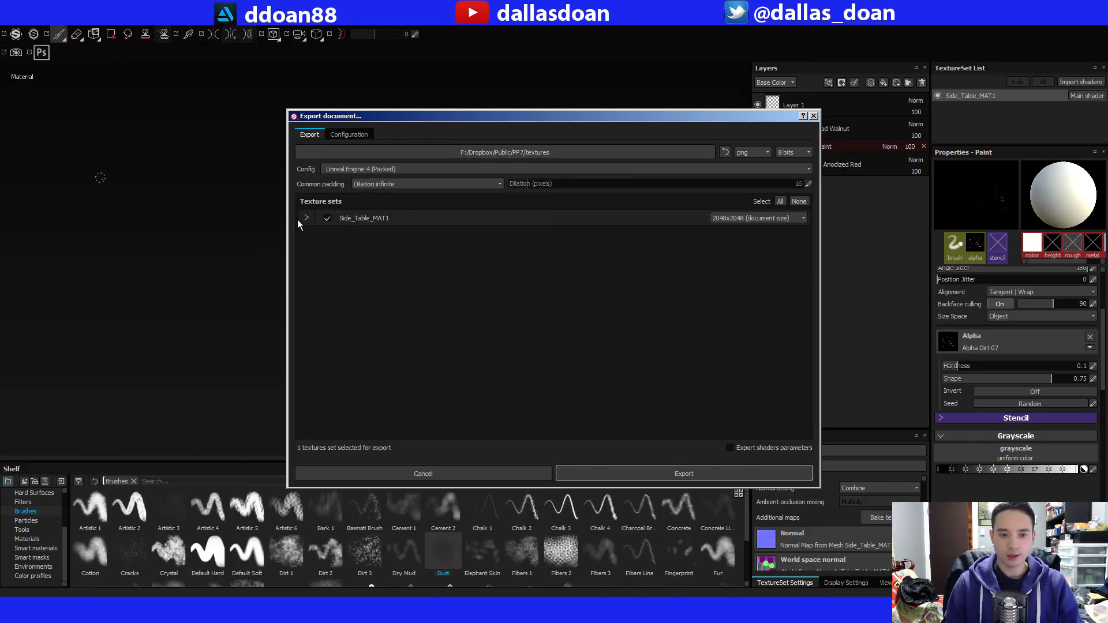
left_click(646, 470)
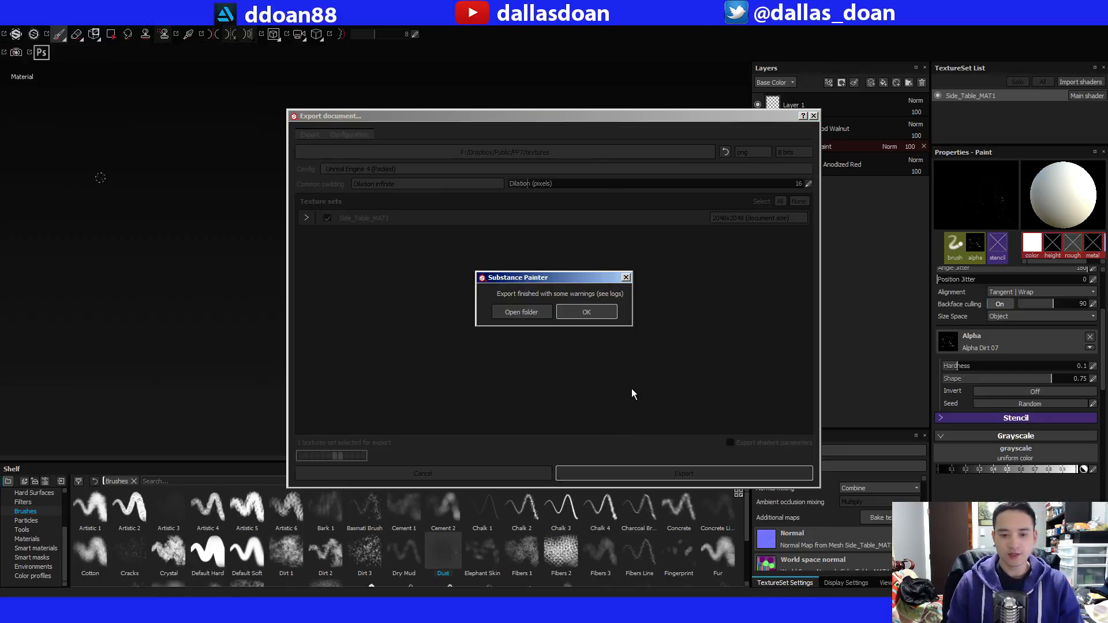
left_click(581, 313)
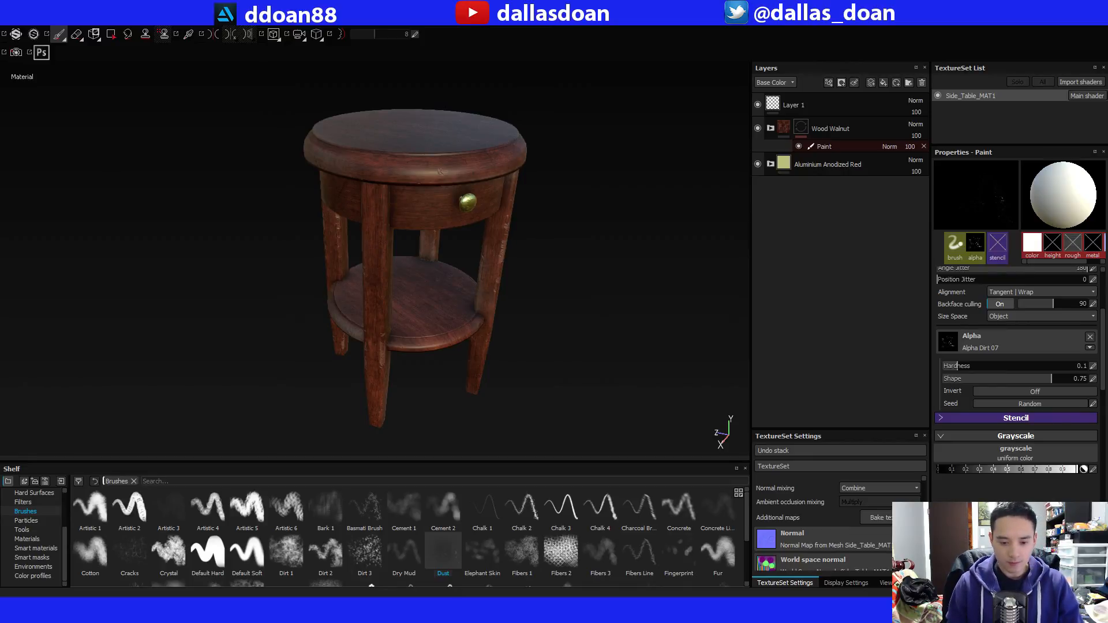
Switch to Unreal Editor and reimport the three Side_Table textures in the Textures folder.
left_click(164, 606)
left_click(718, 367)
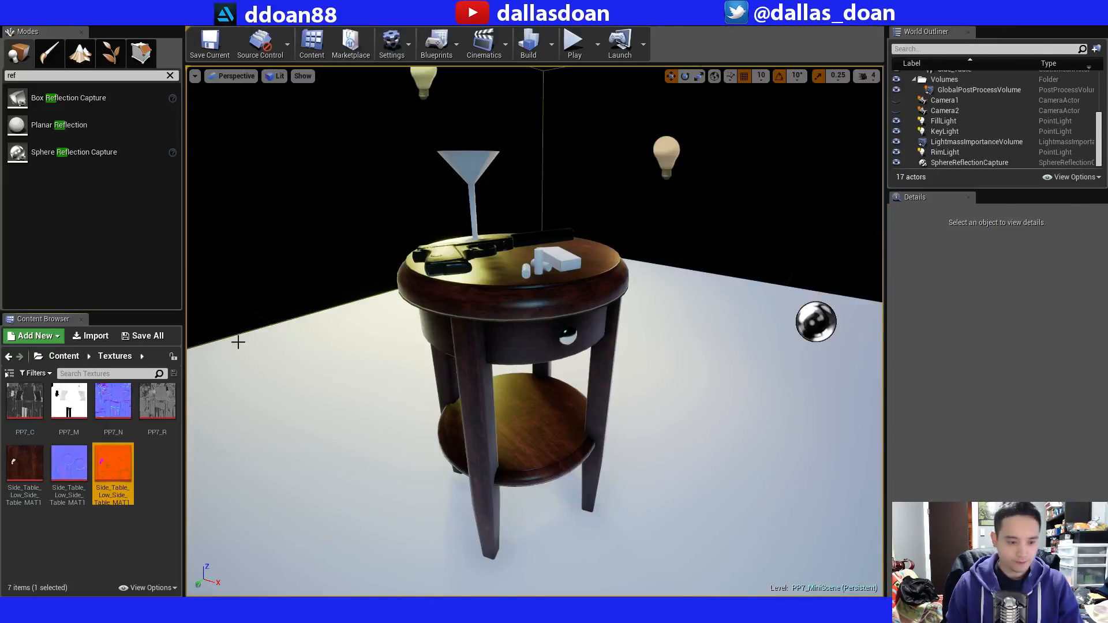
left_click(25, 462)
left_click(111, 469, "shift")
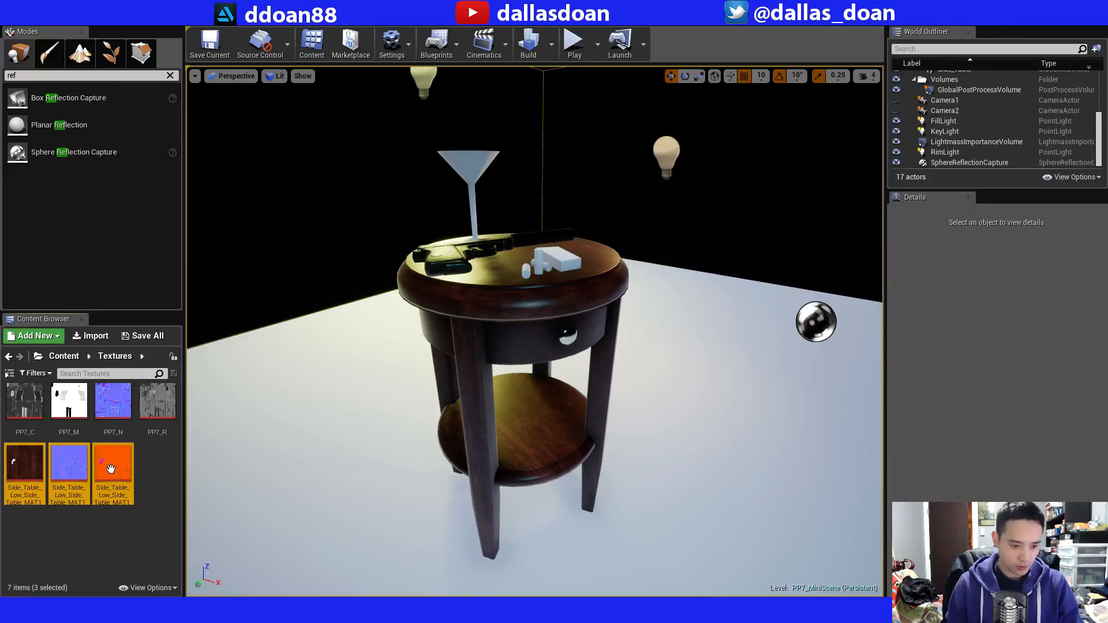
right_click(111, 469)
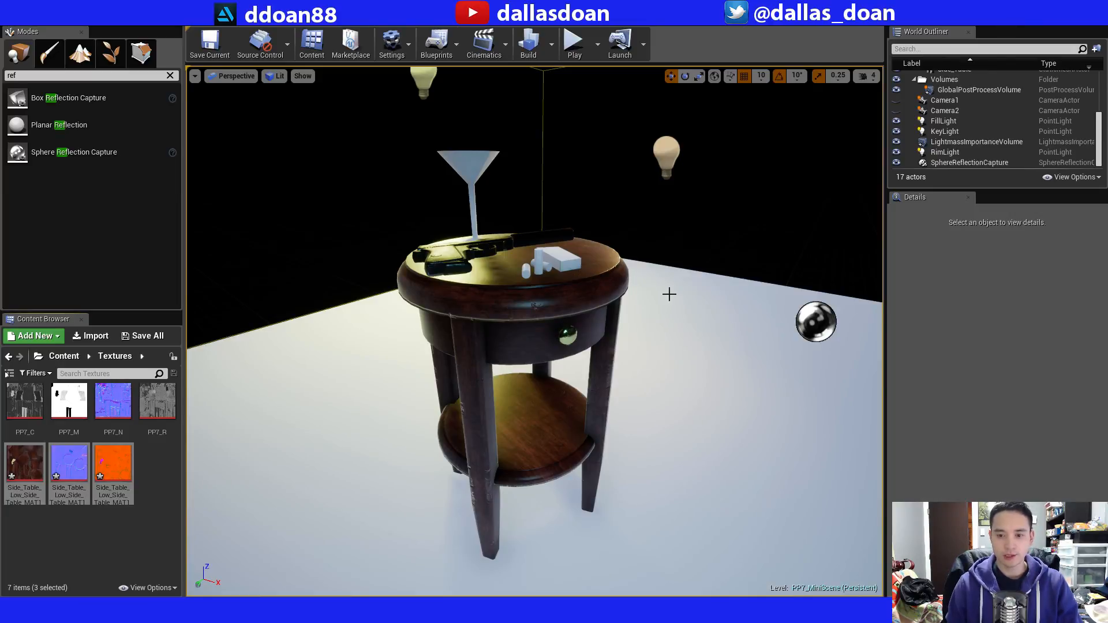
Build the PP7_MiniScene level and save all modified content, including the side table mesh and textures.
left_click(527, 43)
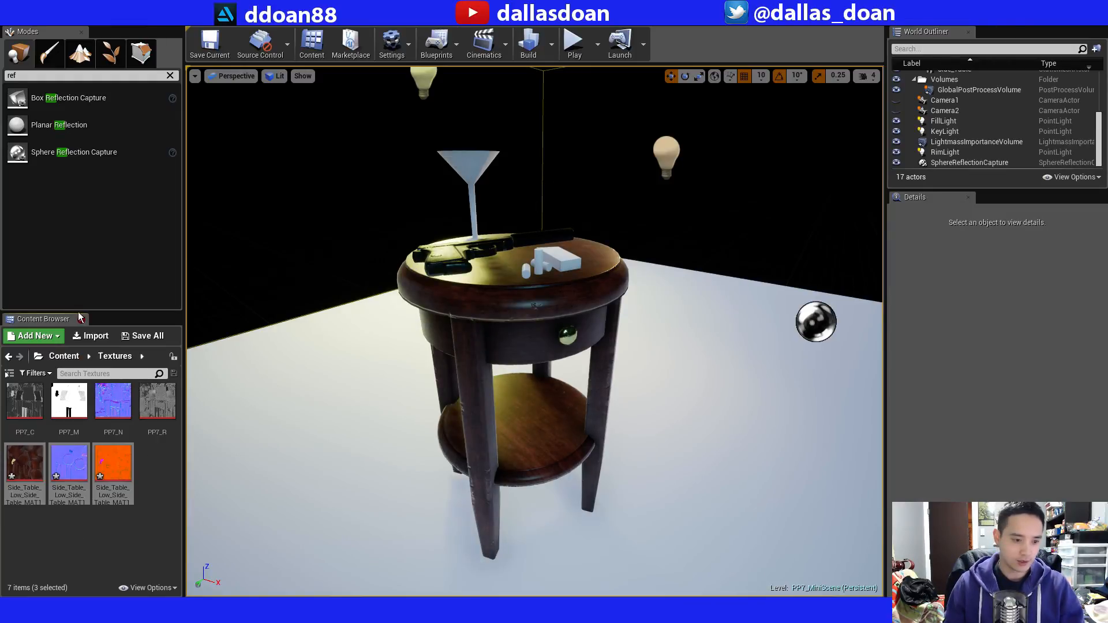
left_click(137, 337)
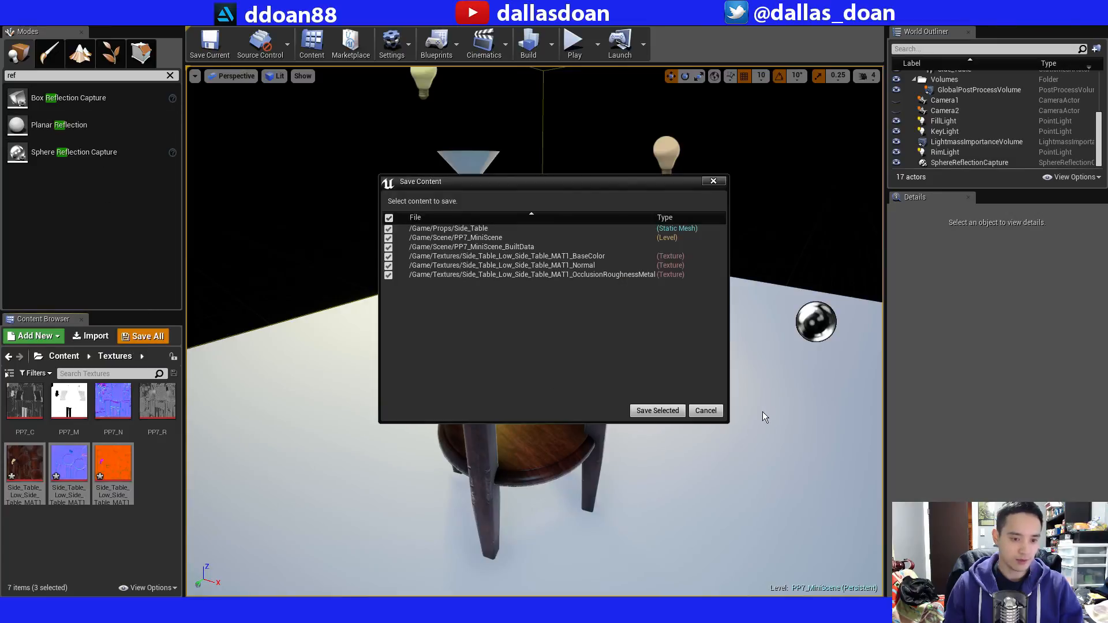
left_click(657, 410)
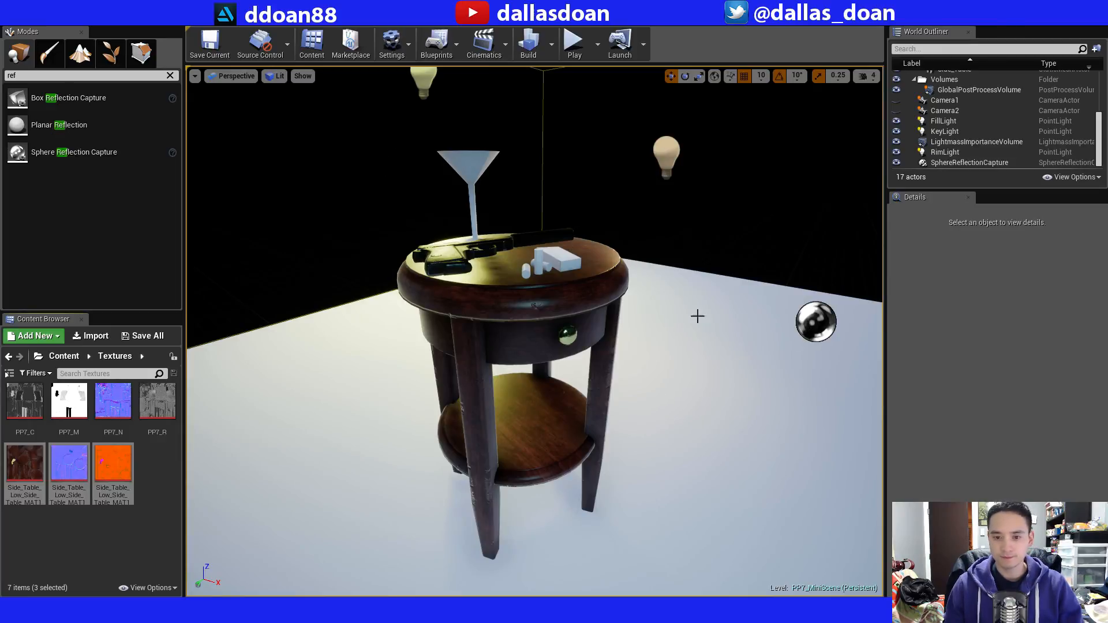
Toggle the SphereReflectionCapture's visibility repeatedly to compare the table's shading with and without reflections.
left_click(822, 327)
left_click(897, 163)
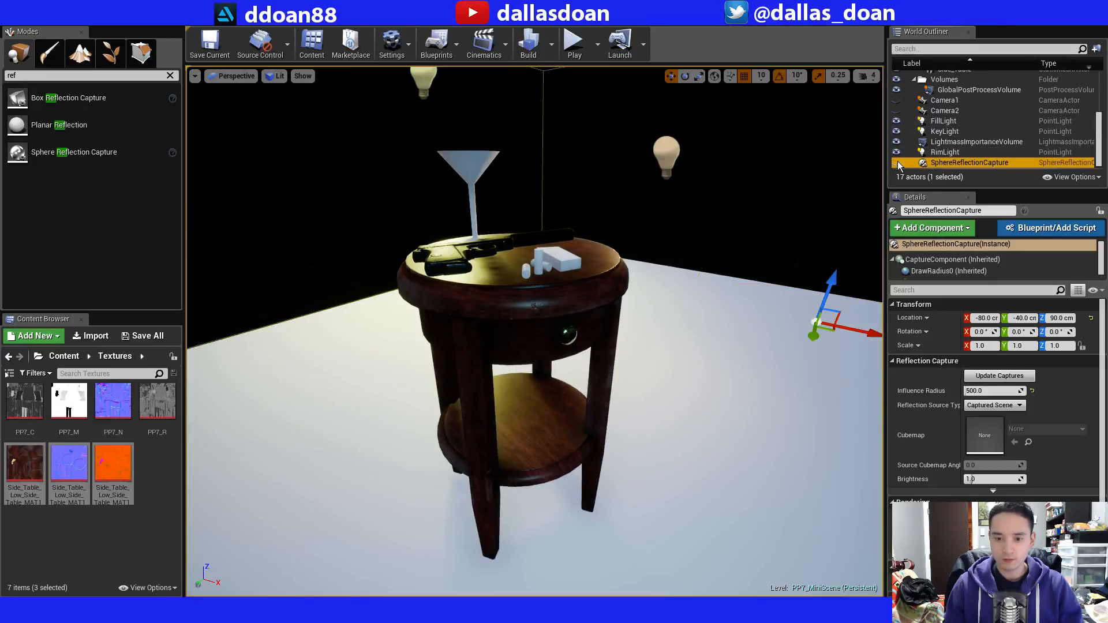
left_click(897, 163)
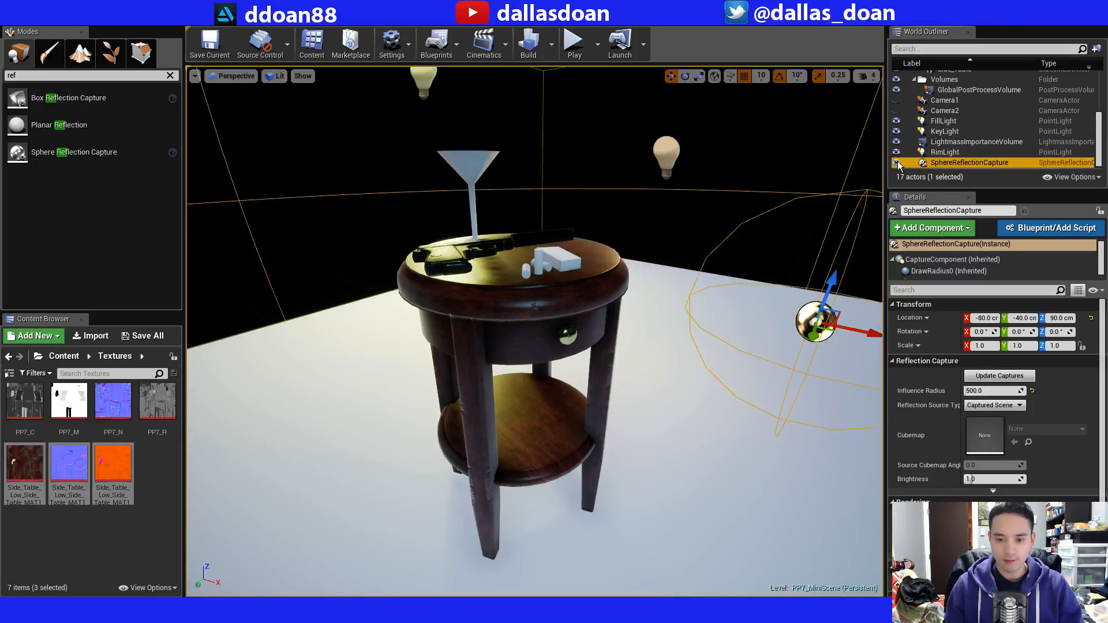
left_click(896, 163)
left_click(897, 163)
left_click(896, 163)
left_click(897, 163)
left_click(897, 162)
left_click(897, 163)
left_click(897, 163)
left_click(897, 162)
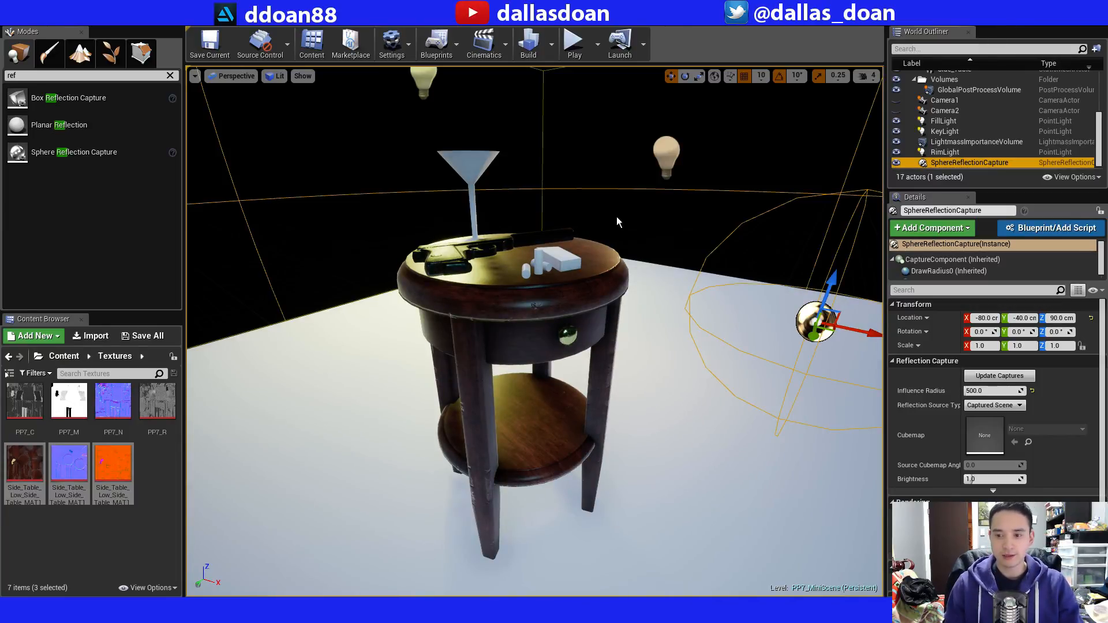
Inspect the table's wood wear, knob and tabletop props in the level from closer and more distant viewpoints.
mouse_move(616, 224)
right_mouse_down()
mouse_move(615, 193)
mouse_move(609, 245)
mouse_move(612, 230)
right_mouse_up()
key("w")
key("s")
key("w")
key("s")
key("w")
key("s")
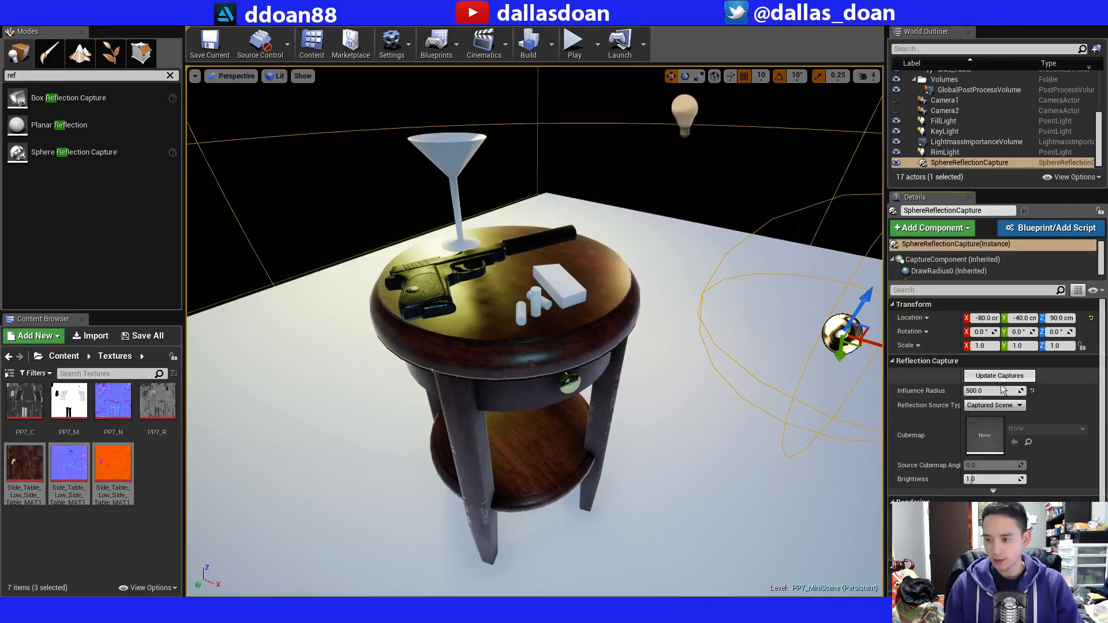
mouse_move(1100, 390)
left_mouse_down()
mouse_move(1100, 478)
mouse_move(1091, 378)
left_mouse_up()
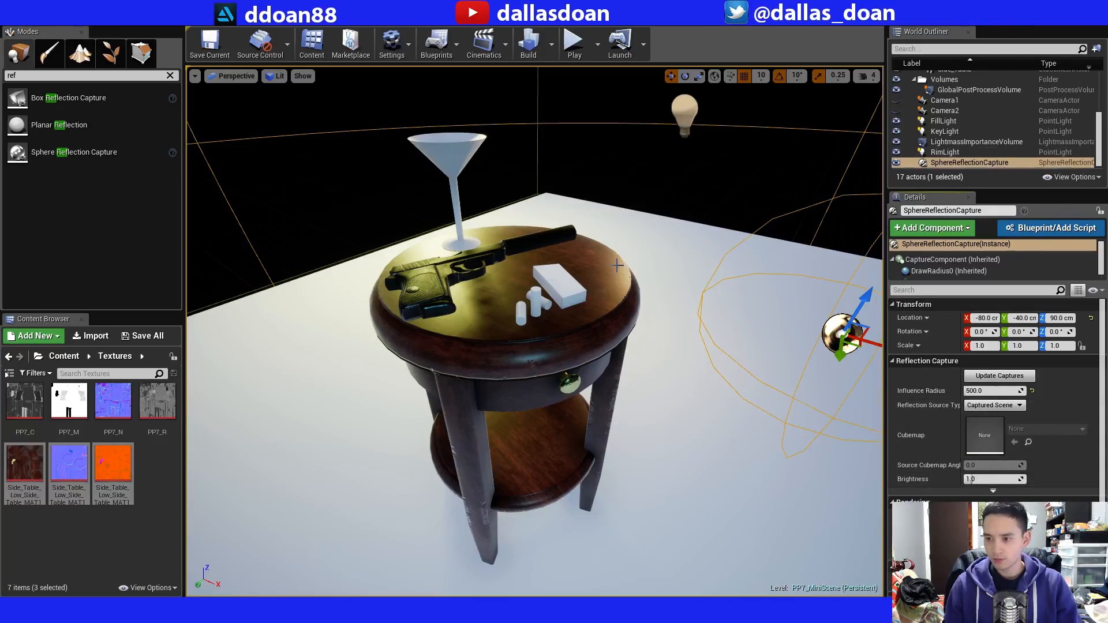
scroll(623, 262, "up", 5)
key("s")
mouse_move(623, 262)
right_mouse_down()
mouse_move(616, 284)
mouse_move(624, 262)
right_mouse_up()
key("s")
key("w")
key("s")
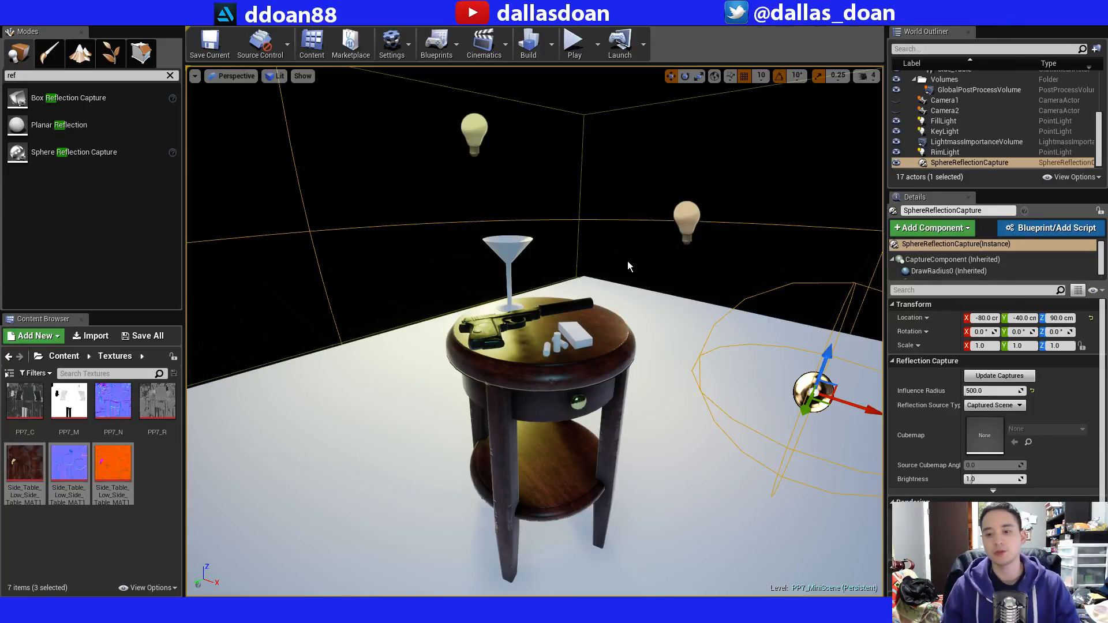
right_click_drag(609, 272, 630, 288)
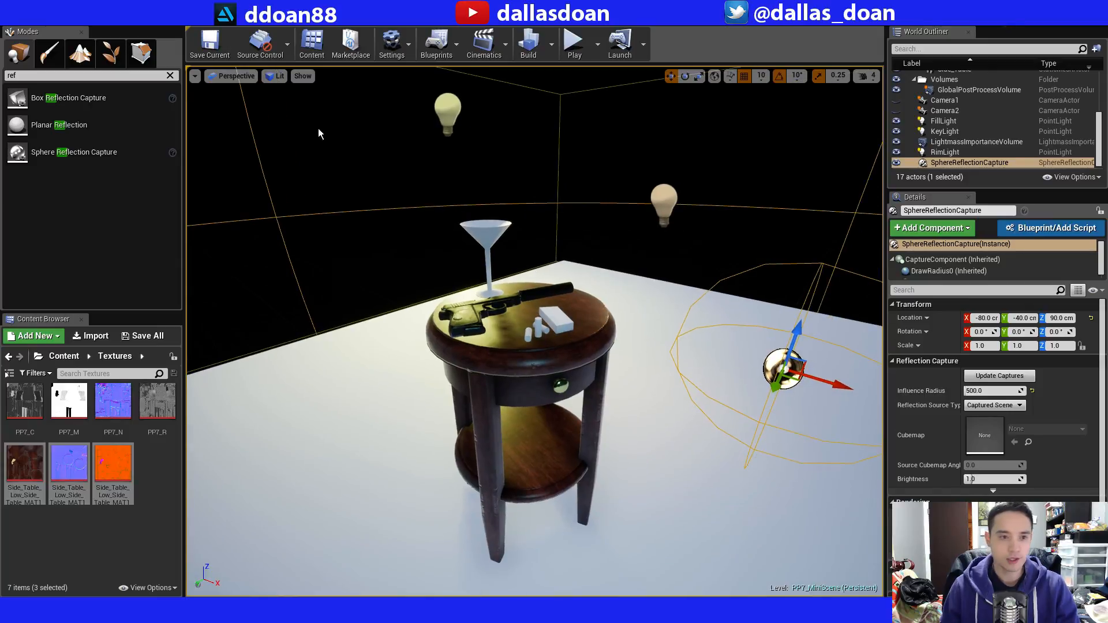